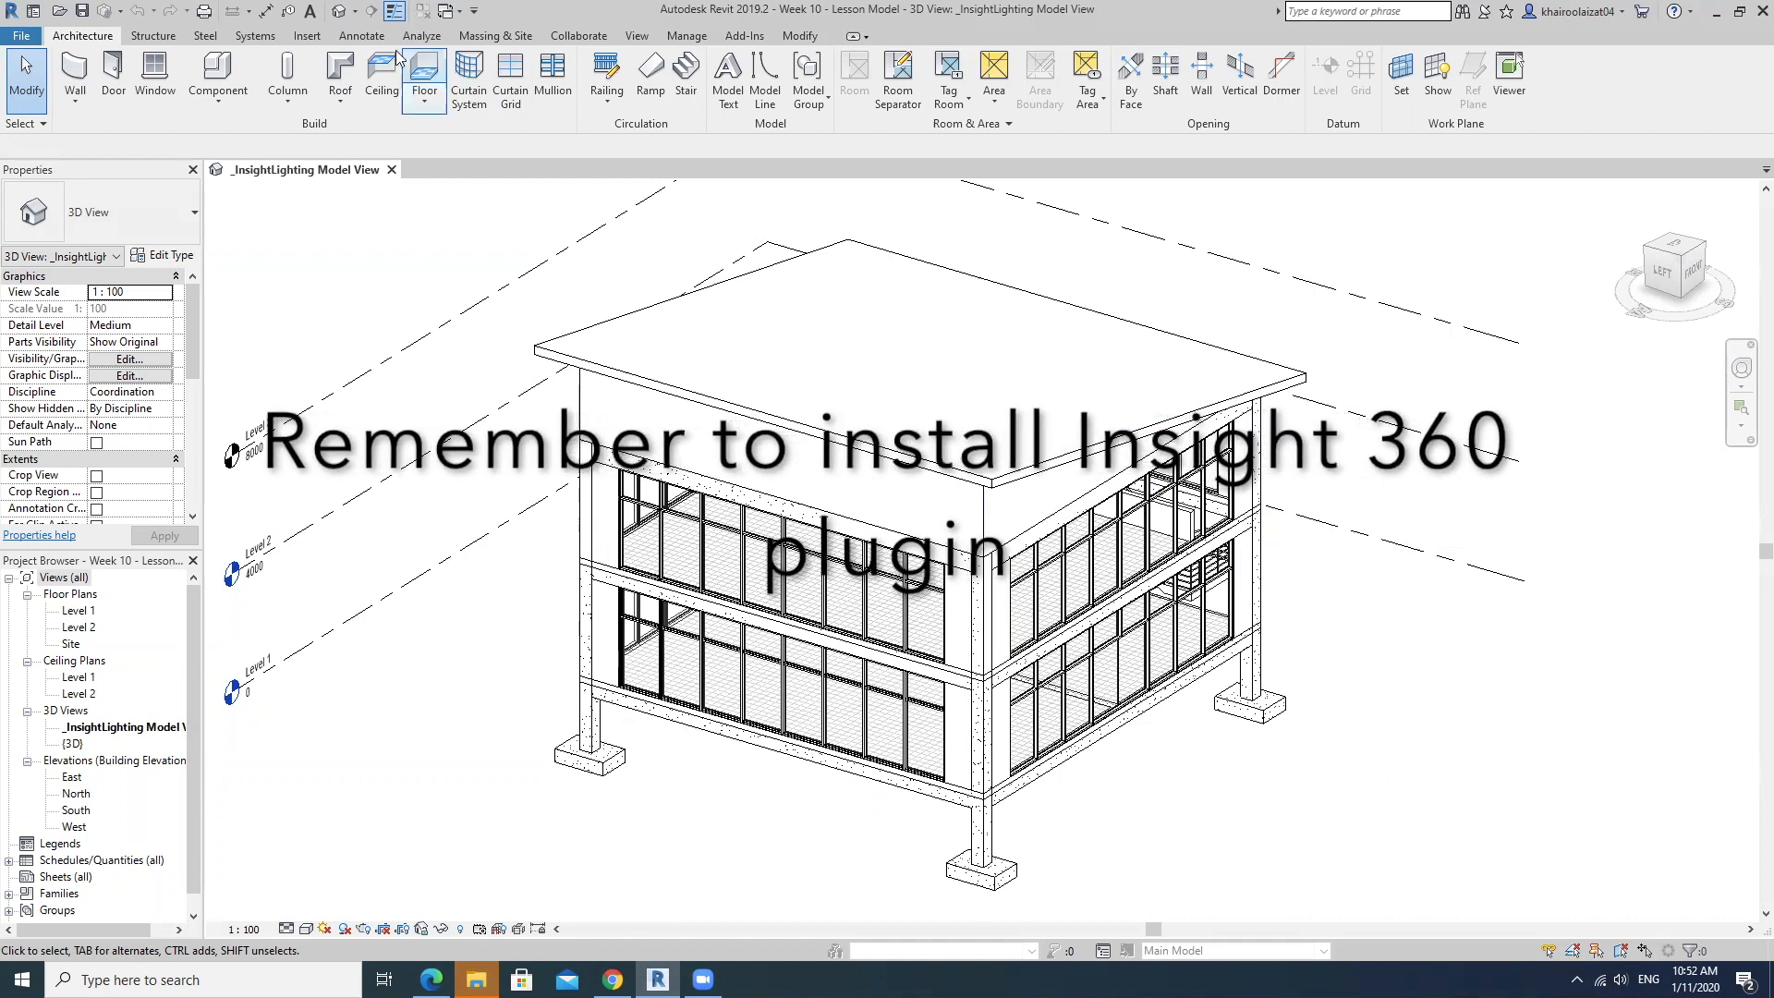
Open the sun settings of the 3D view and switch the solar study to Multi-Day.
{"action": "left_click", "coordinate": [421, 35]}
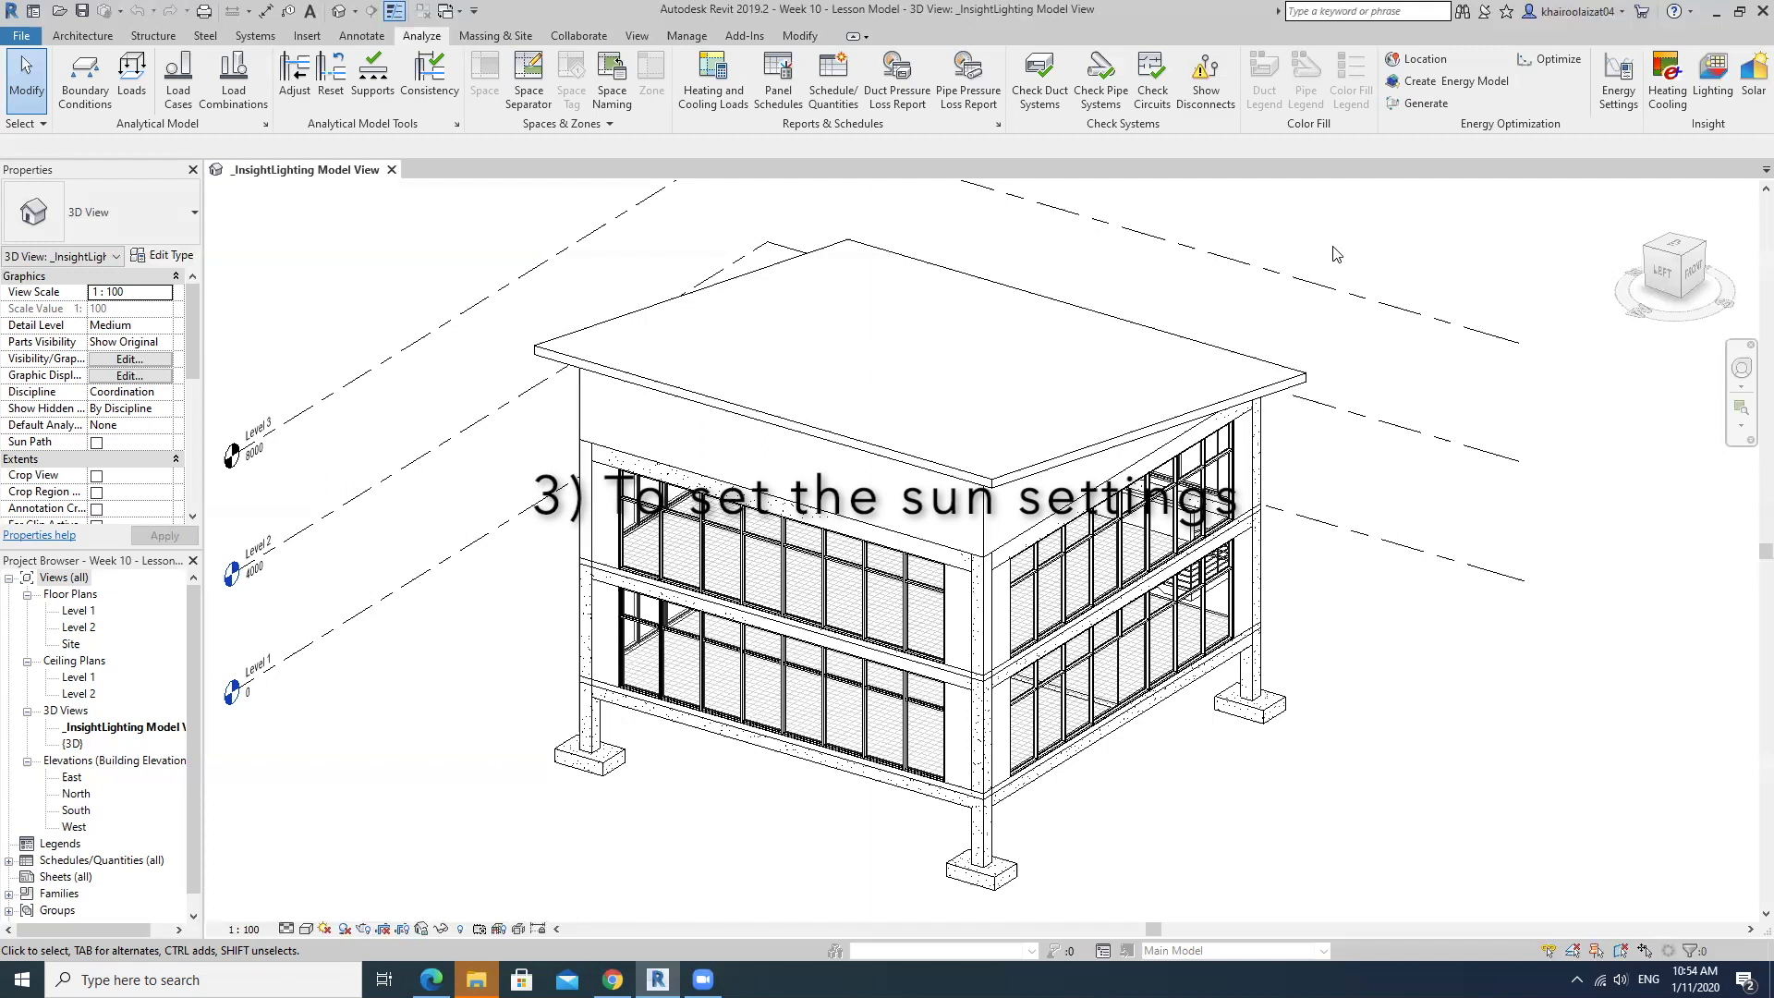
{"action": "left_click", "coordinate": [325, 928]}
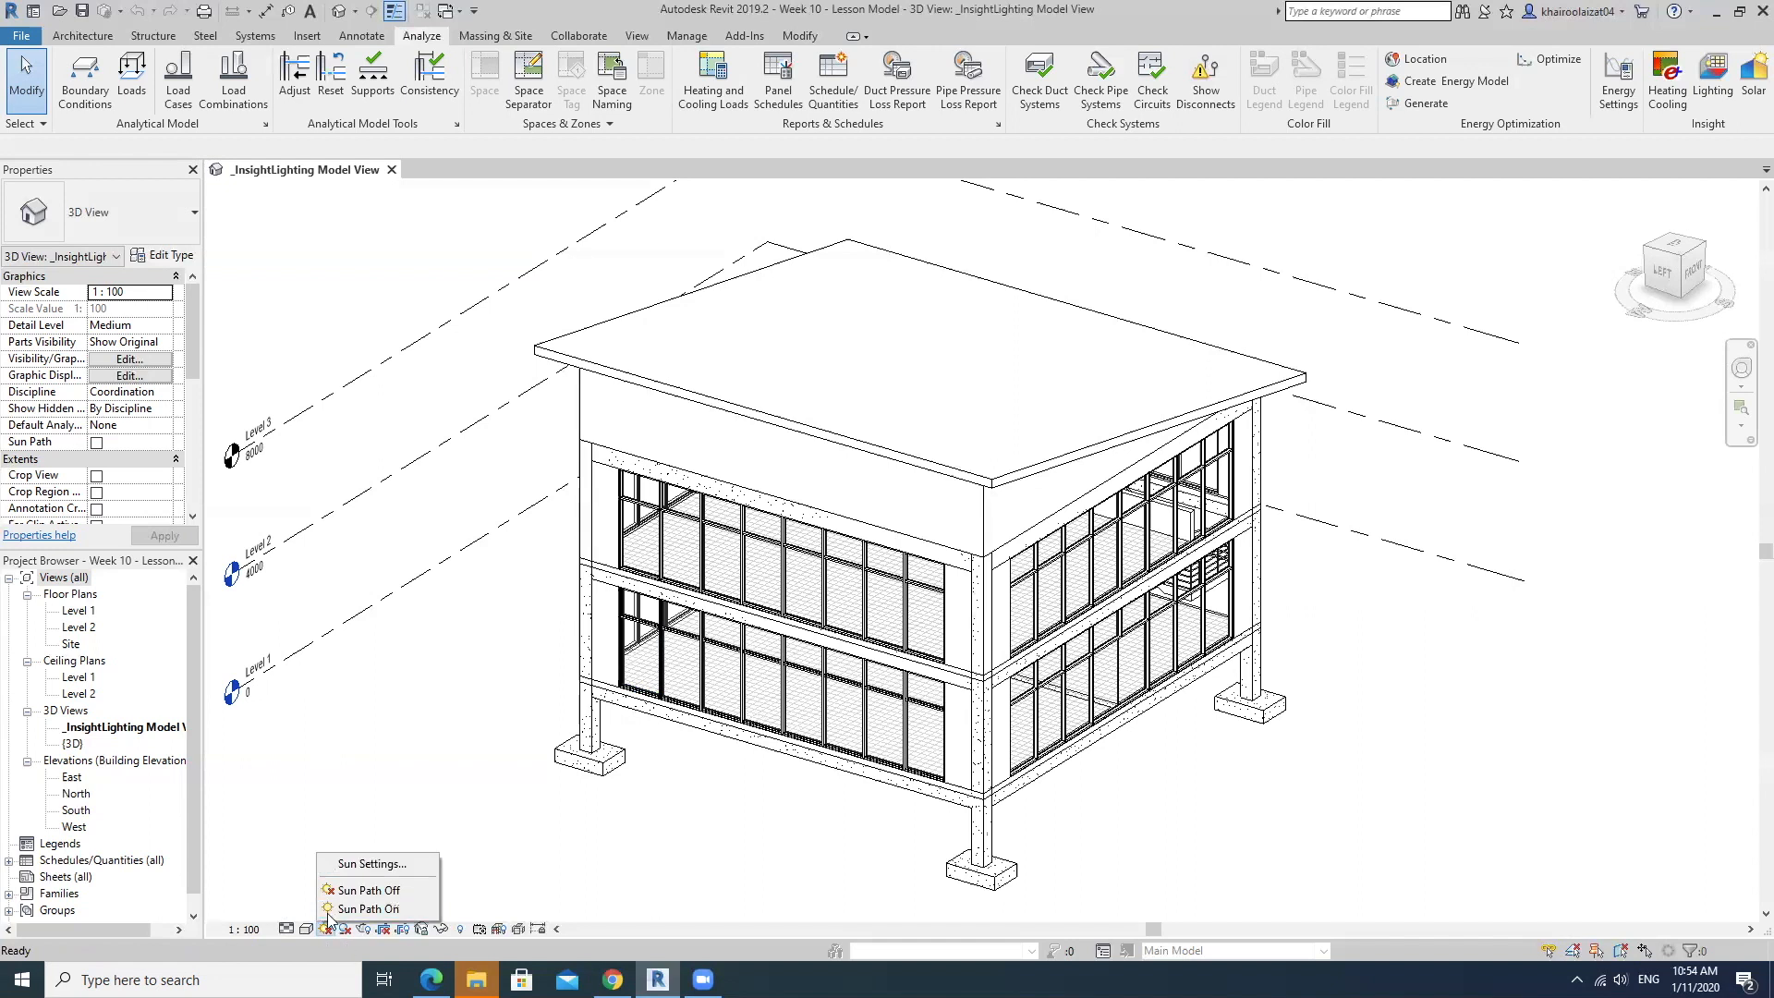
{"action": "left_click", "coordinate": [365, 864]}
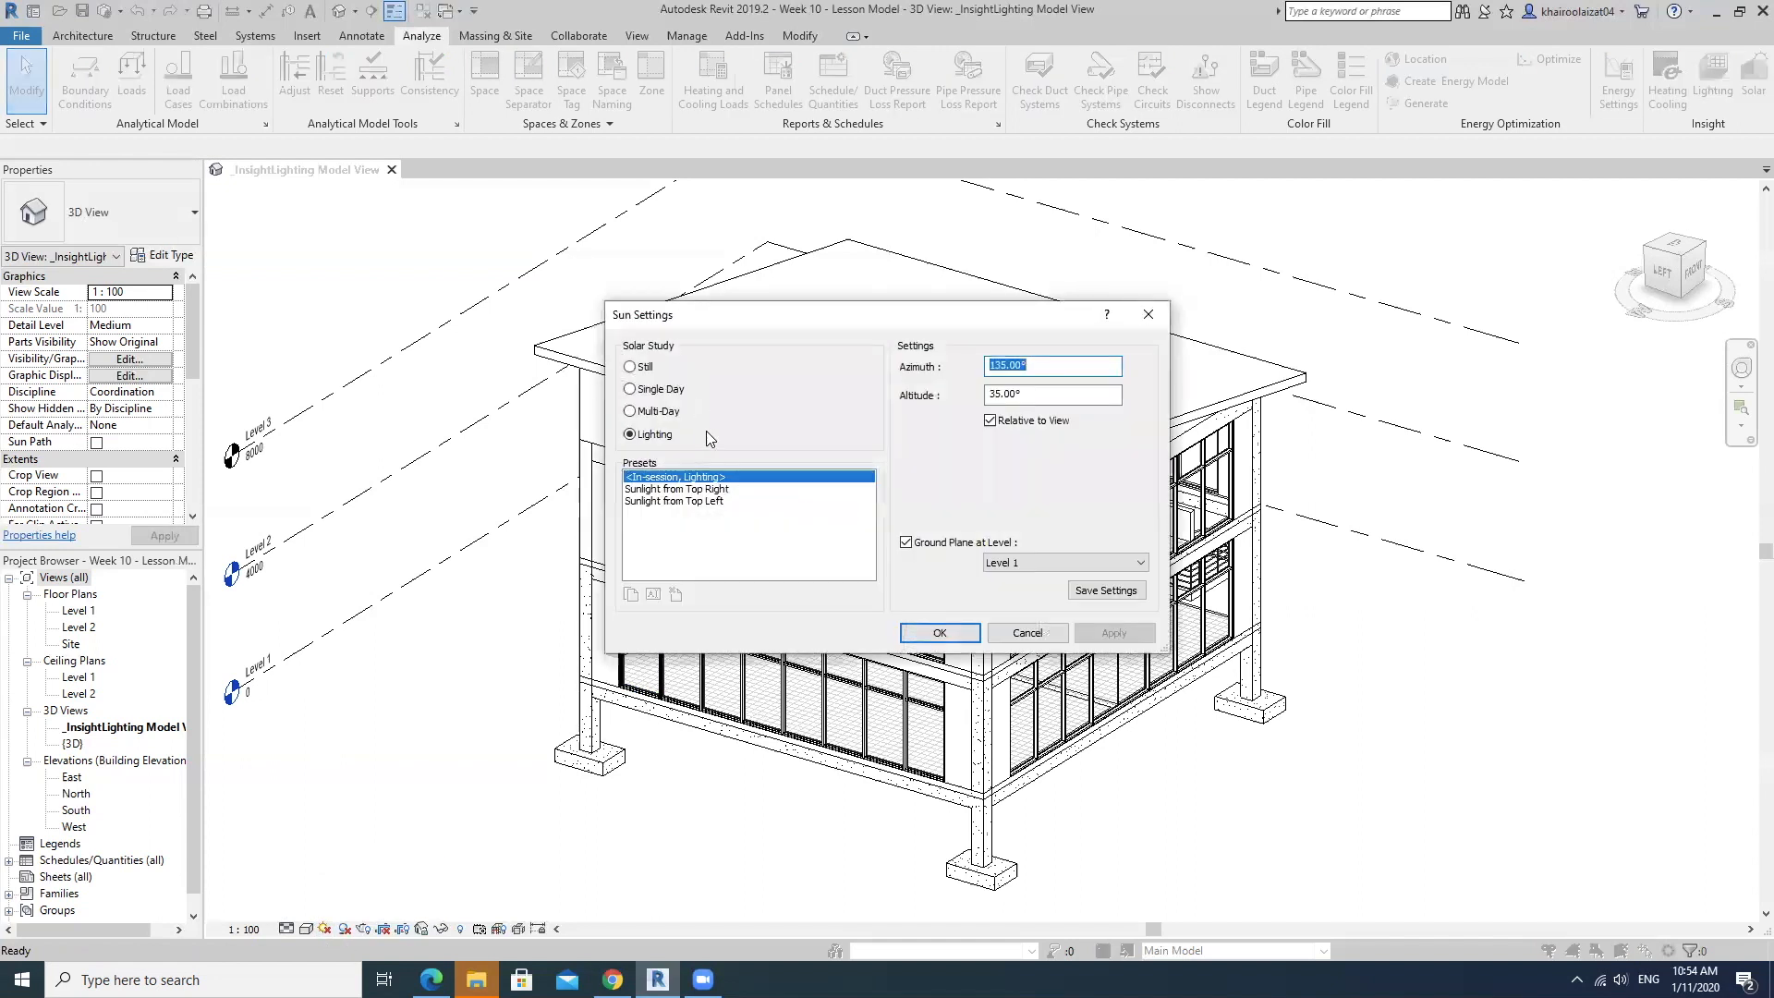
{"action": "left_click", "coordinate": [659, 414]}
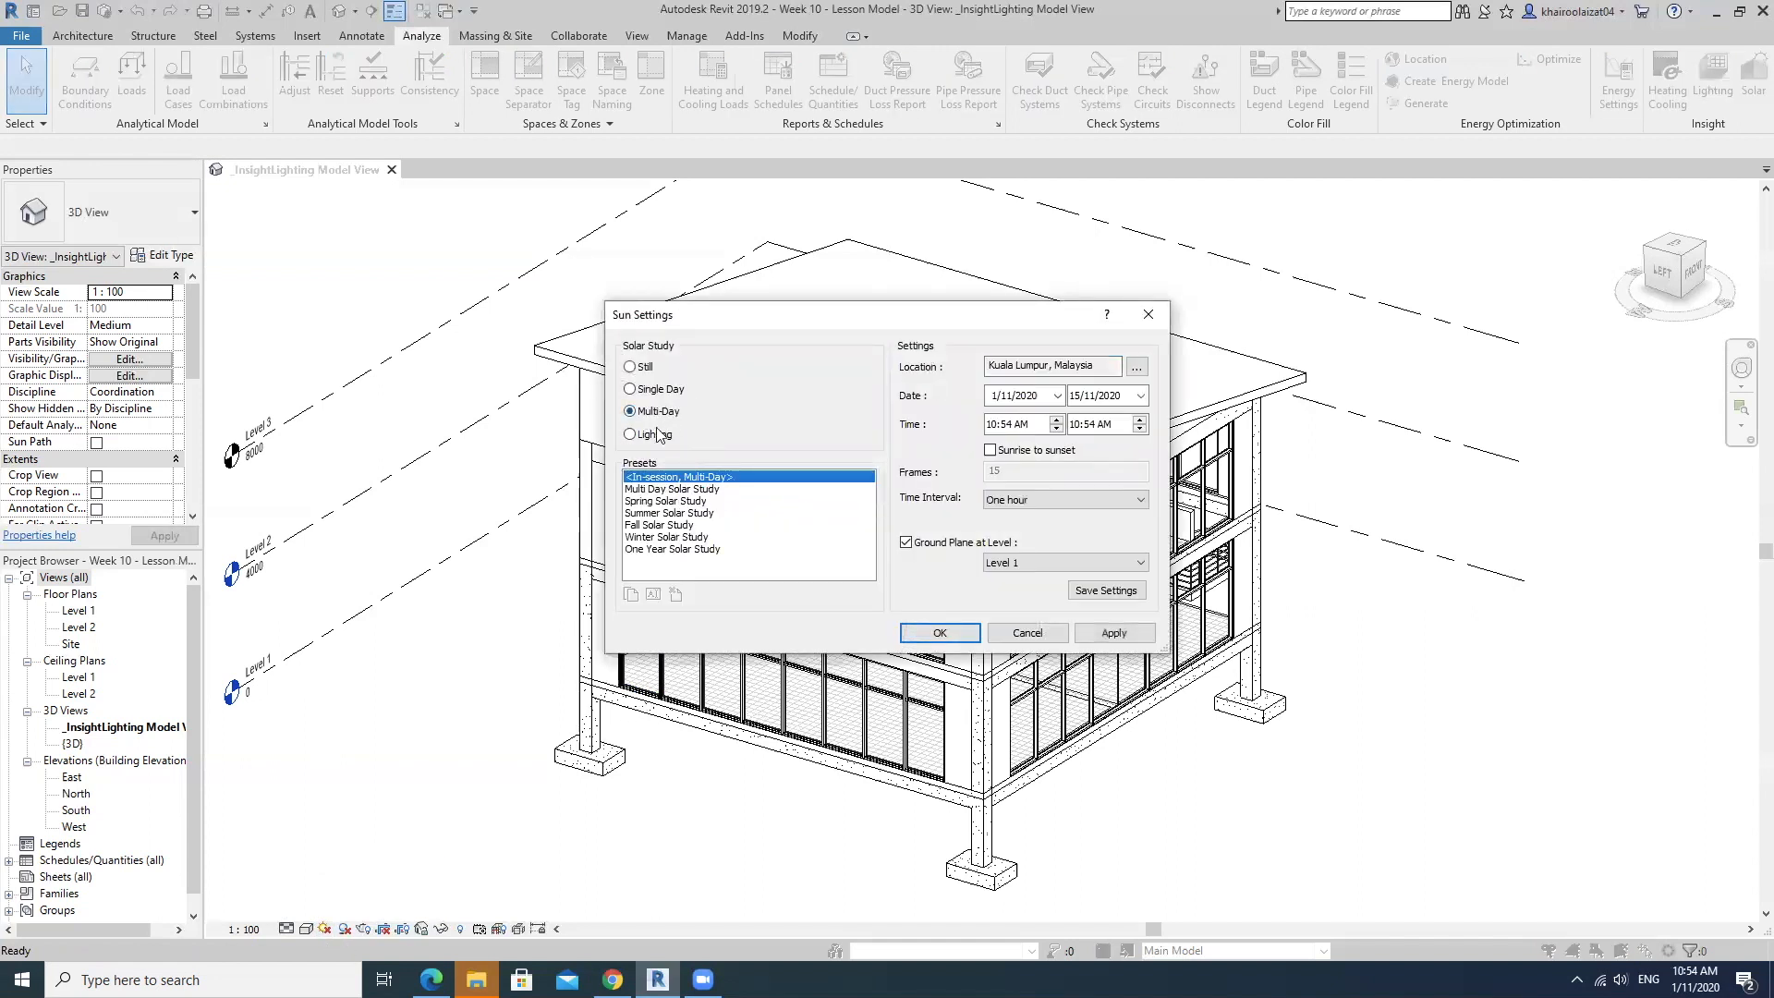
Set the start date of the multi-day solar study to 1/1/2020.
{"action": "left_click", "coordinate": [1056, 397]}
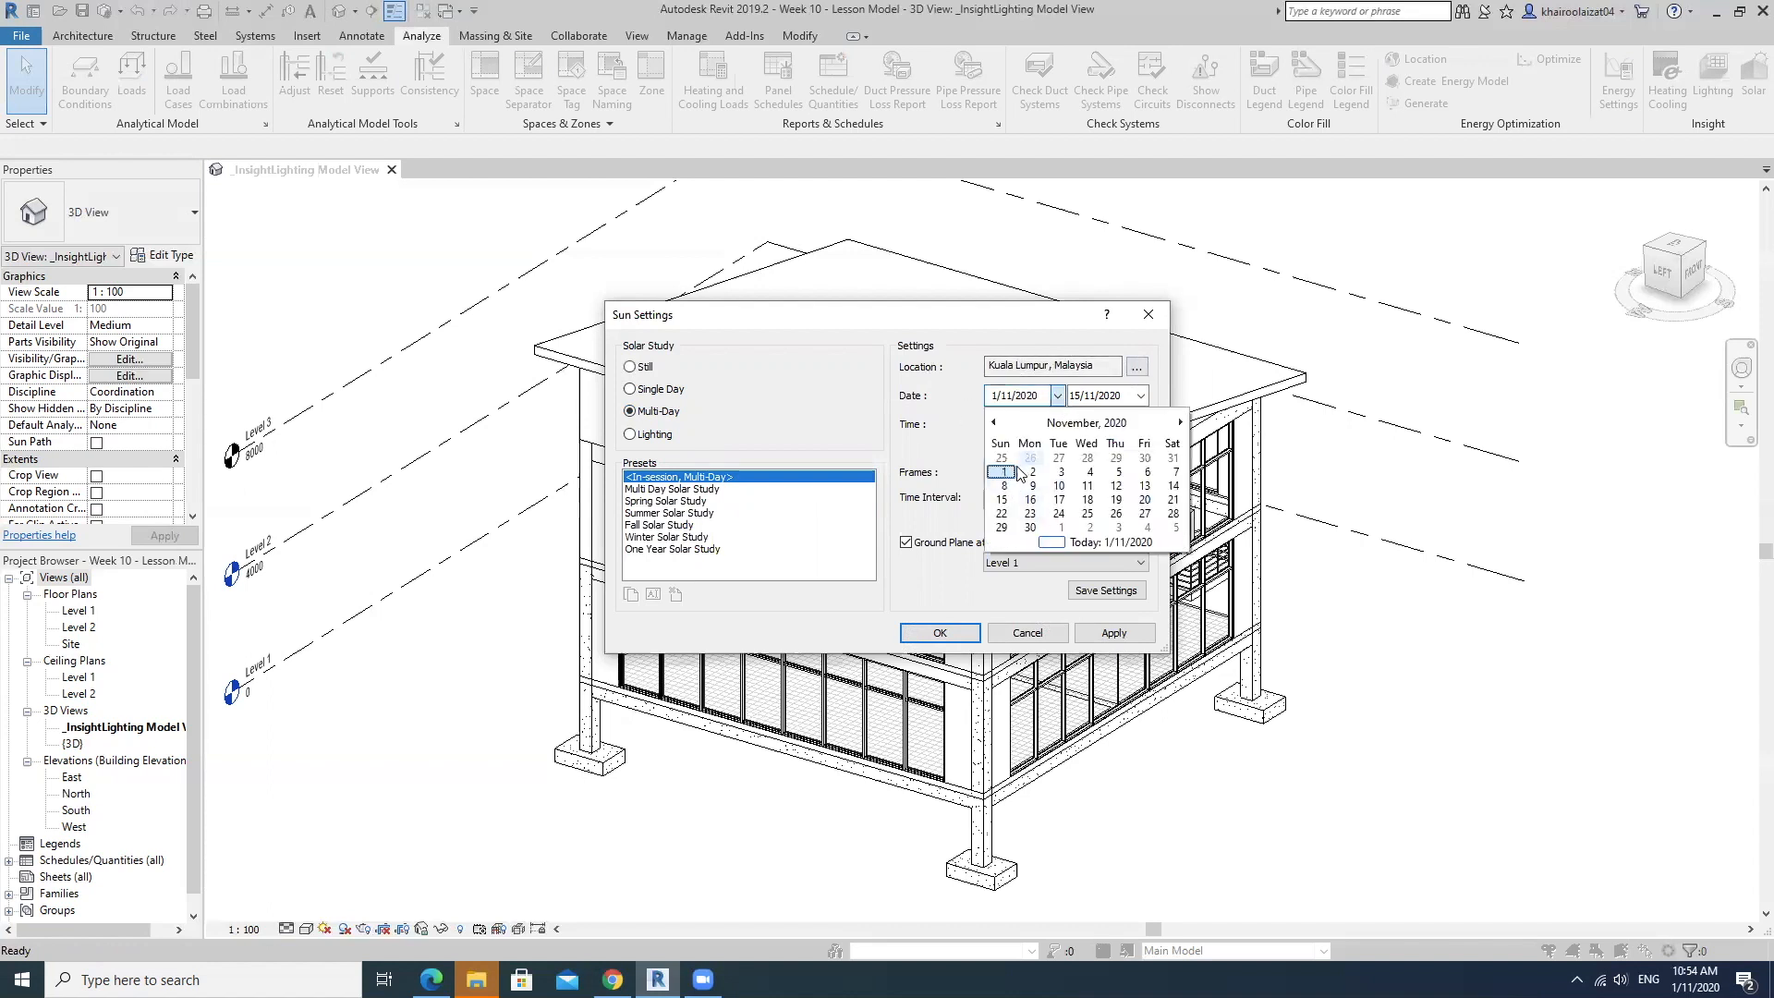
{"action": "left_click", "coordinate": [995, 423]}
{"action": "left_click", "coordinate": [995, 423]}
{"action": "left_click", "coordinate": [995, 423]}
{"action": "left_click", "coordinate": [995, 423]}
{"action": "left_click", "coordinate": [995, 423]}
{"action": "left_click", "coordinate": [994, 423]}
{"action": "left_click", "coordinate": [995, 423]}
{"action": "left_click", "coordinate": [995, 423]}
{"action": "left_click", "coordinate": [994, 423]}
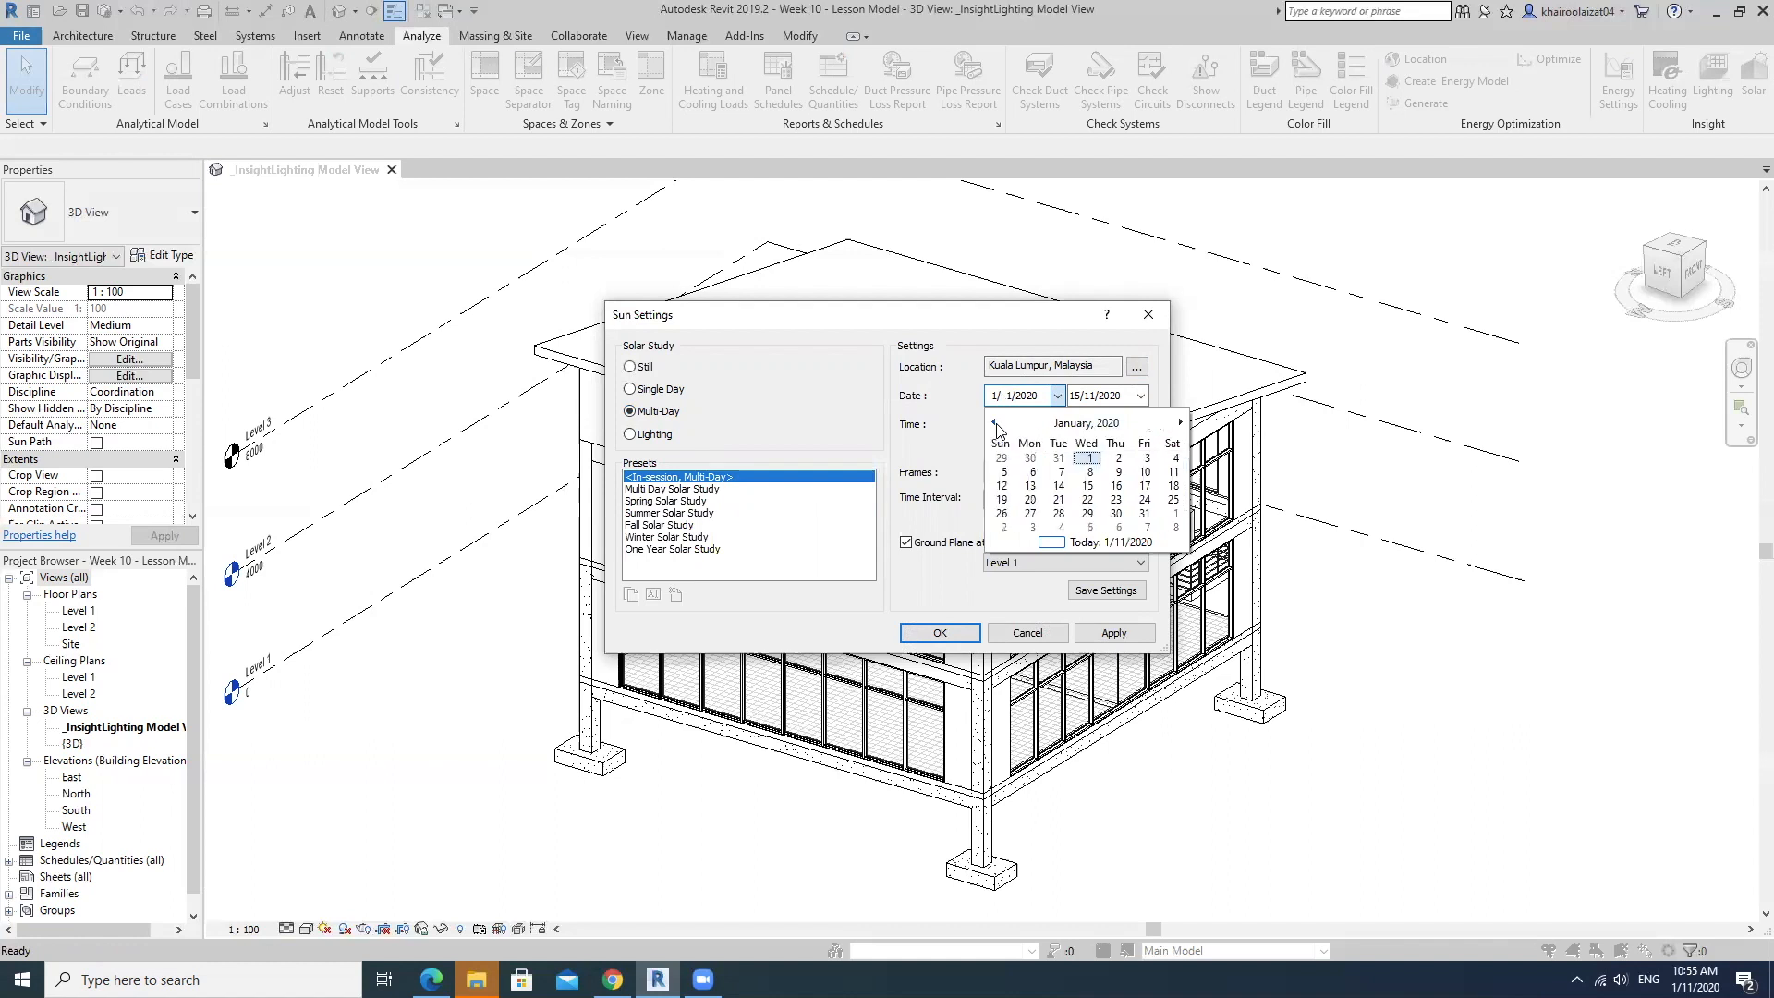
{"action": "left_click", "coordinate": [1089, 458]}
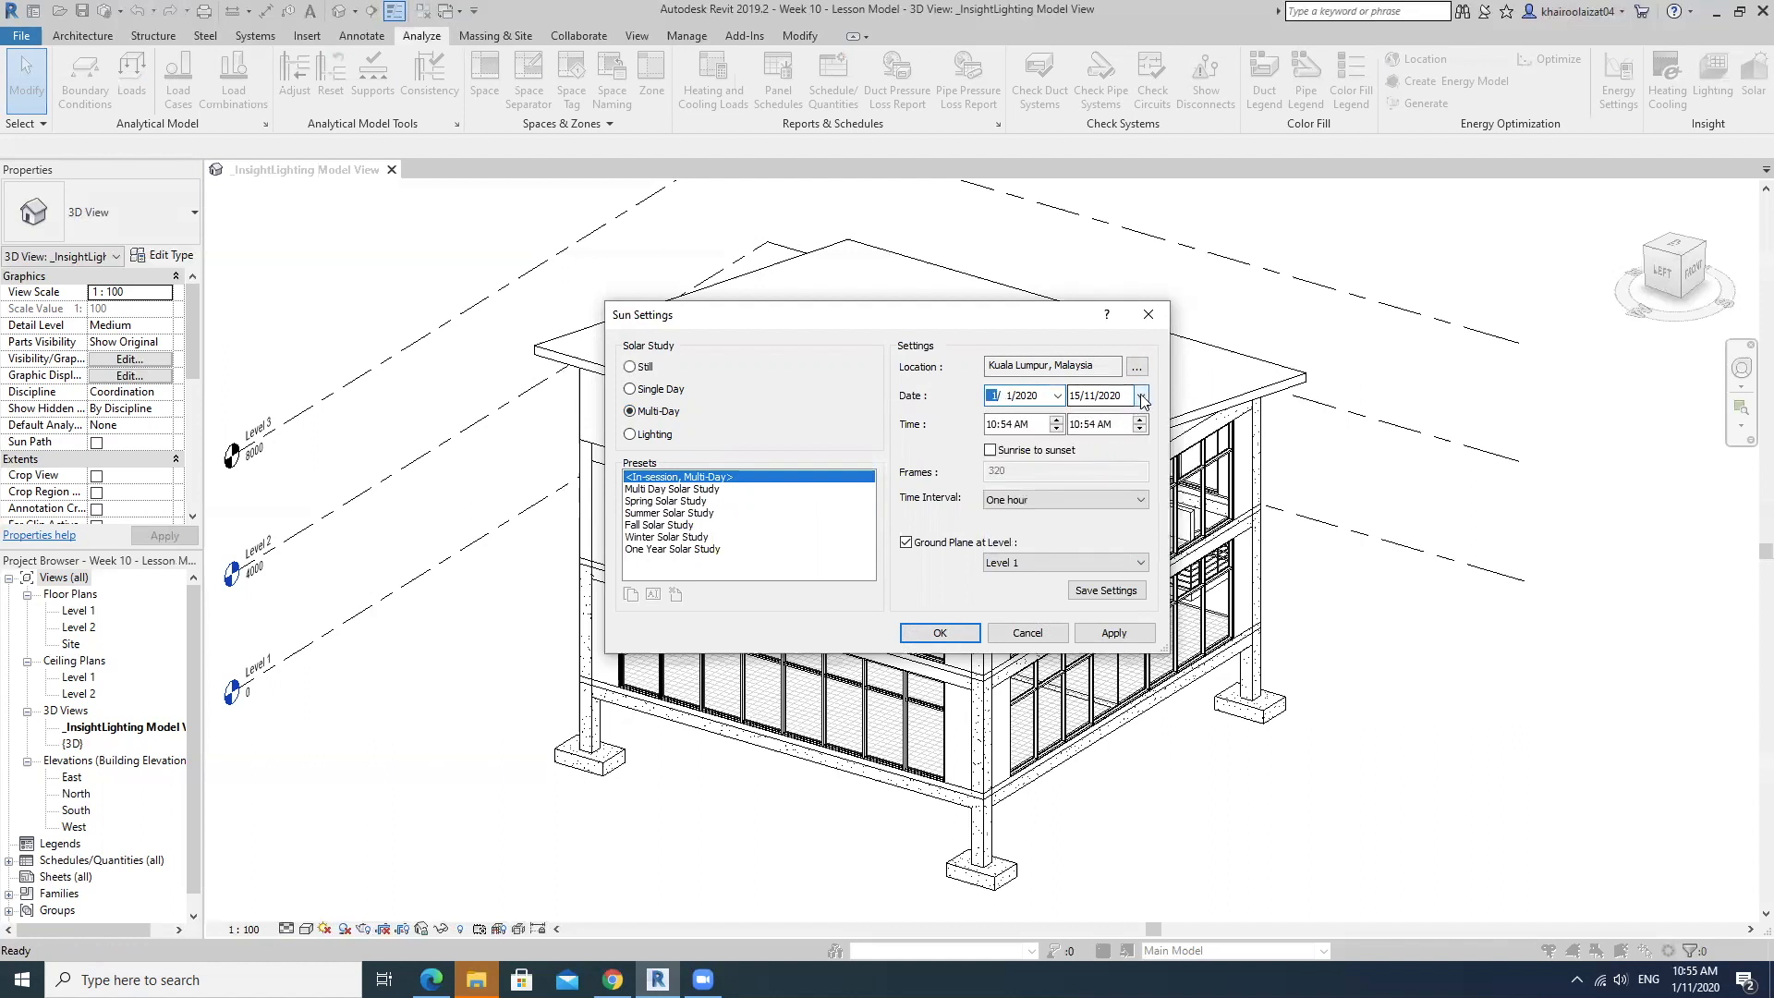
Set the solar study's end date to 1/1/2020, enable Sunrise to sunset, and confirm the sun settings.
{"action": "left_click", "coordinate": [1141, 395]}
{"action": "left_click", "coordinate": [1092, 471]}
{"action": "left_click", "coordinate": [991, 450]}
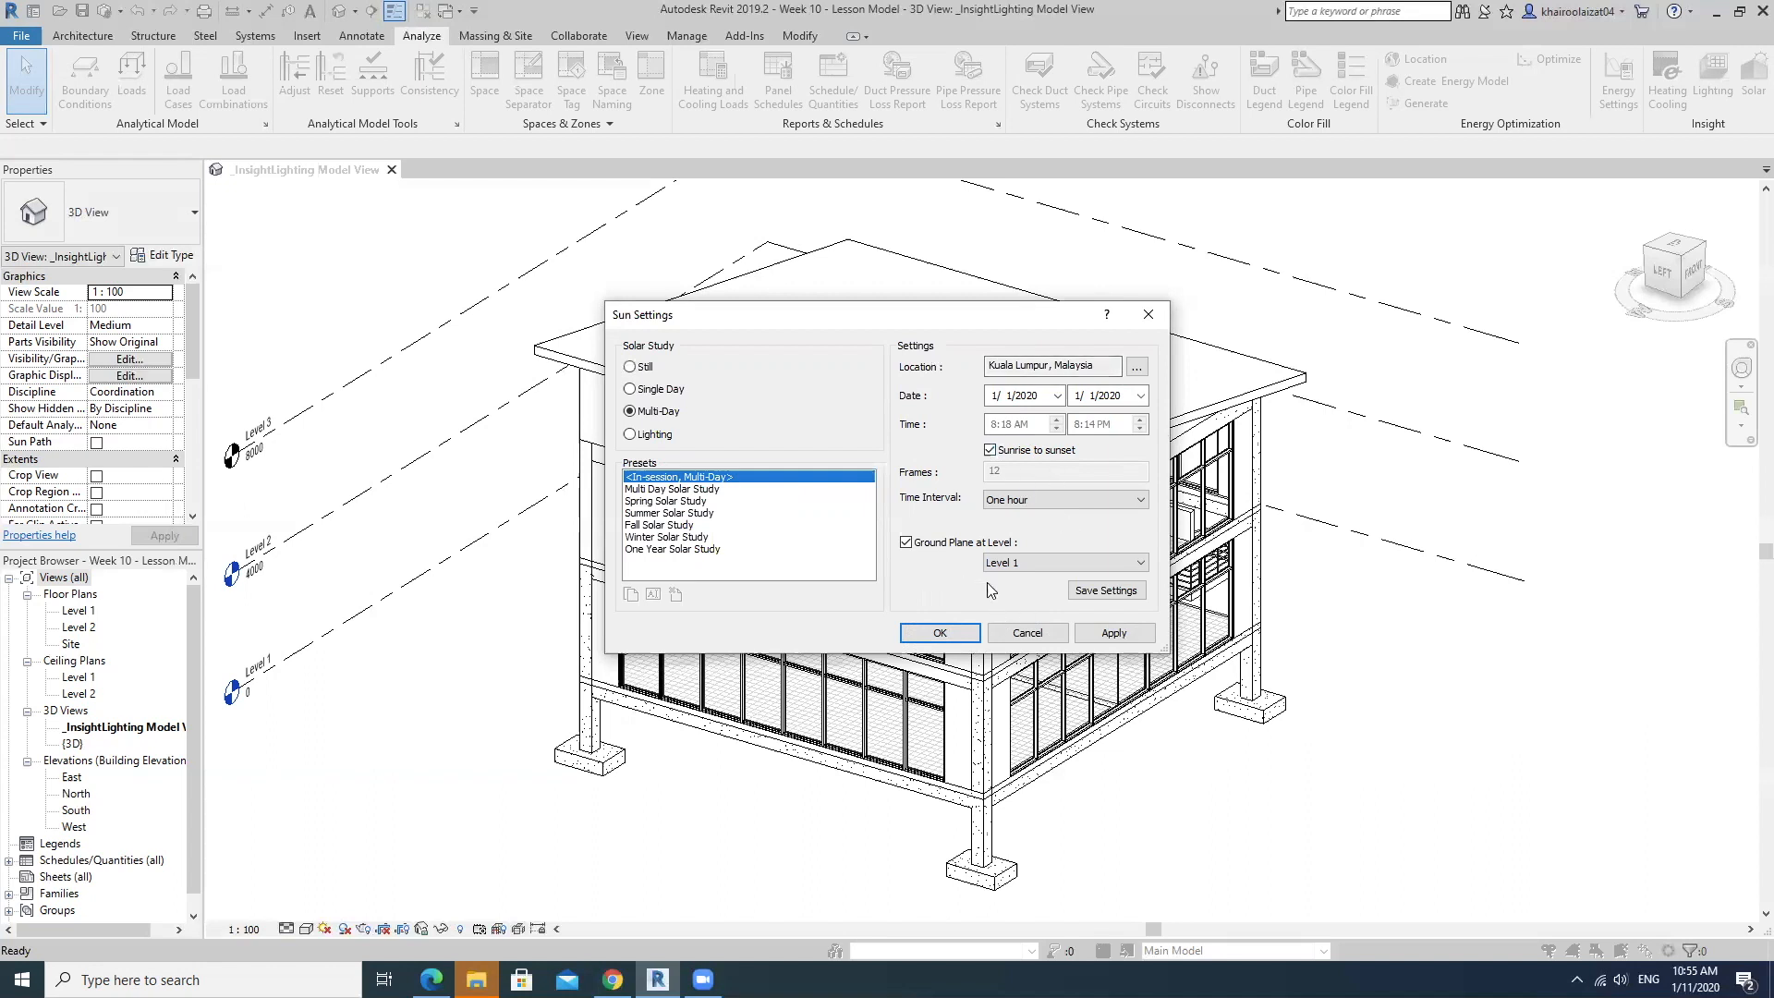
{"action": "left_click", "coordinate": [940, 633]}
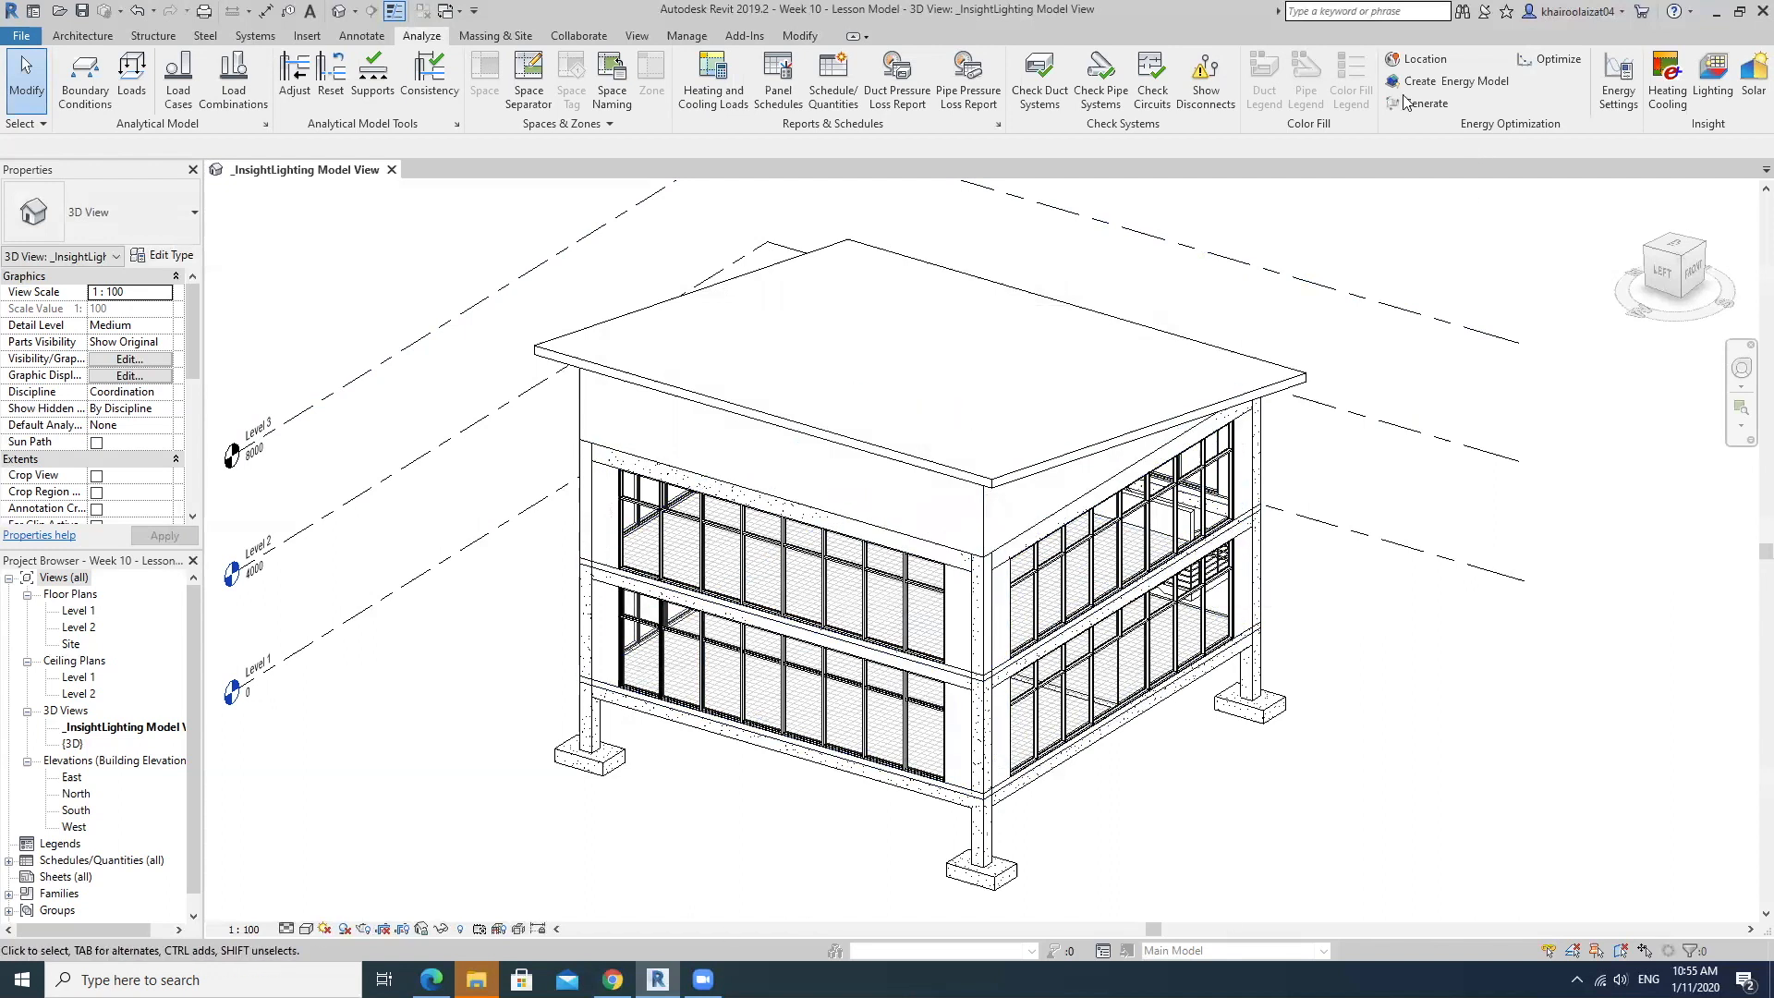
Check the project address and weather stations in the Location Weather and Site settings.
{"action": "left_click", "coordinate": [1418, 59]}
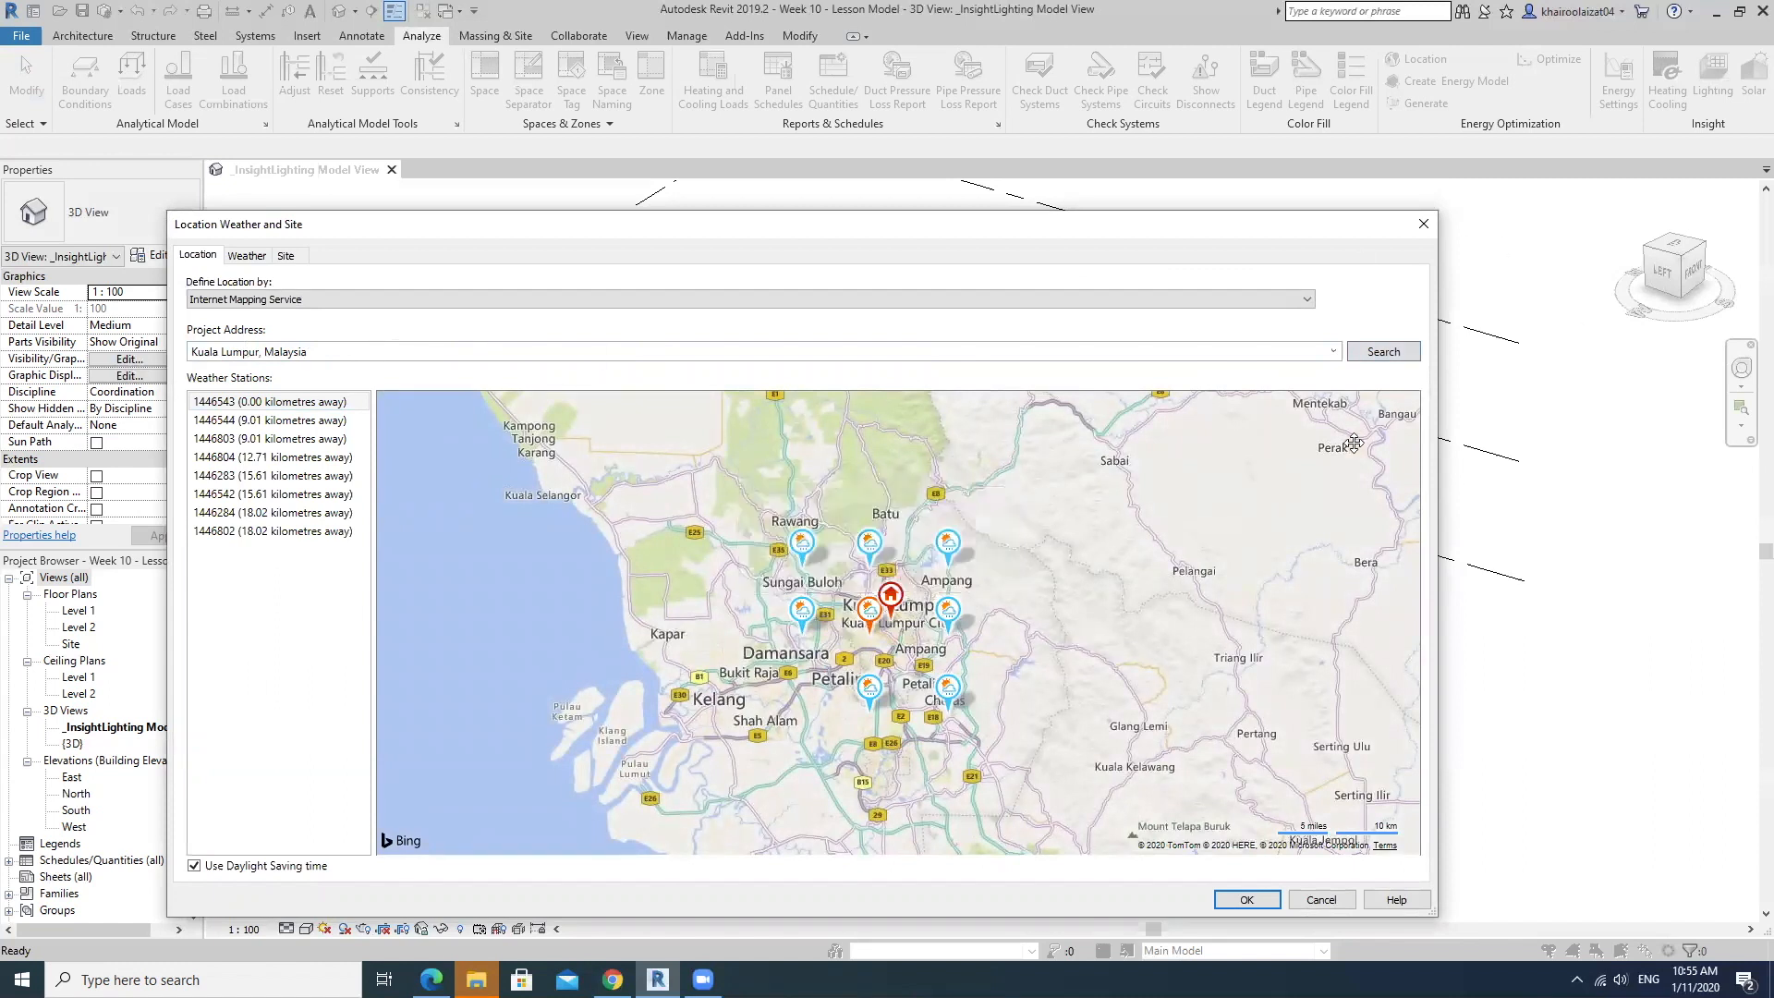
{"action": "left_click", "coordinate": [1421, 229]}
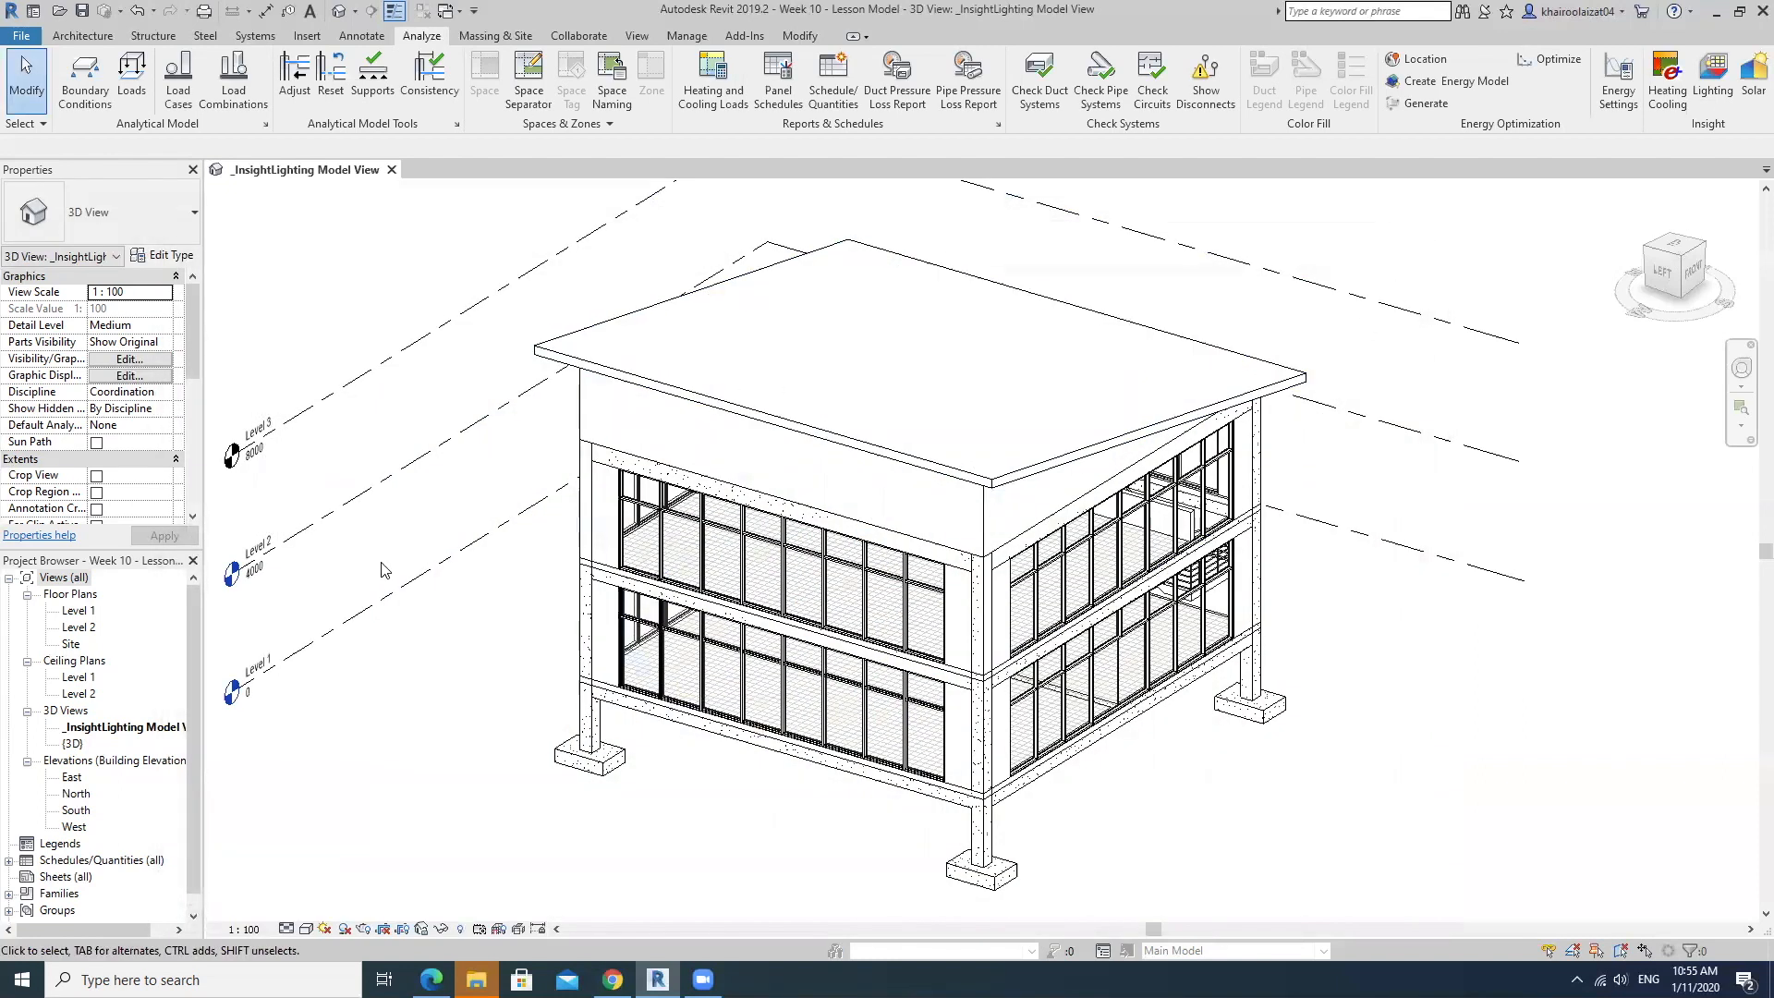
Place rooms in the large open space and the small enclosed space of the Level 1 floor plan.
{"action": "left_click", "coordinate": [82, 611]}
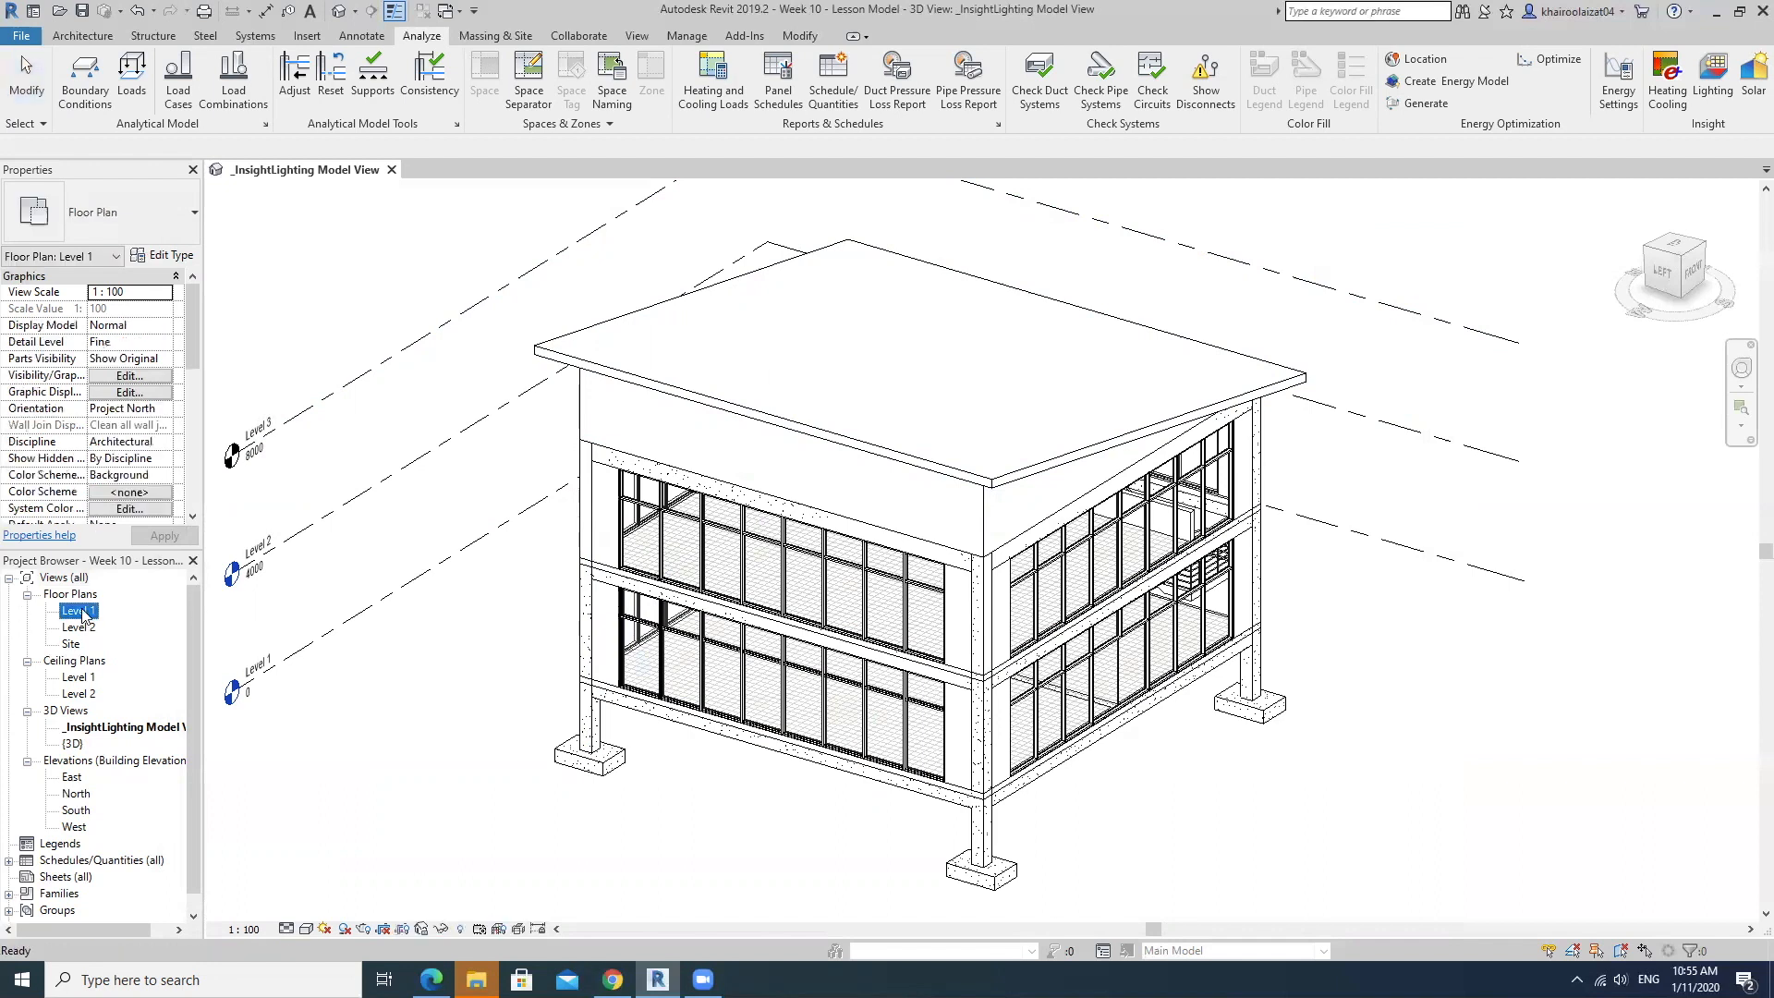
{"action": "double_click", "coordinate": [81, 611]}
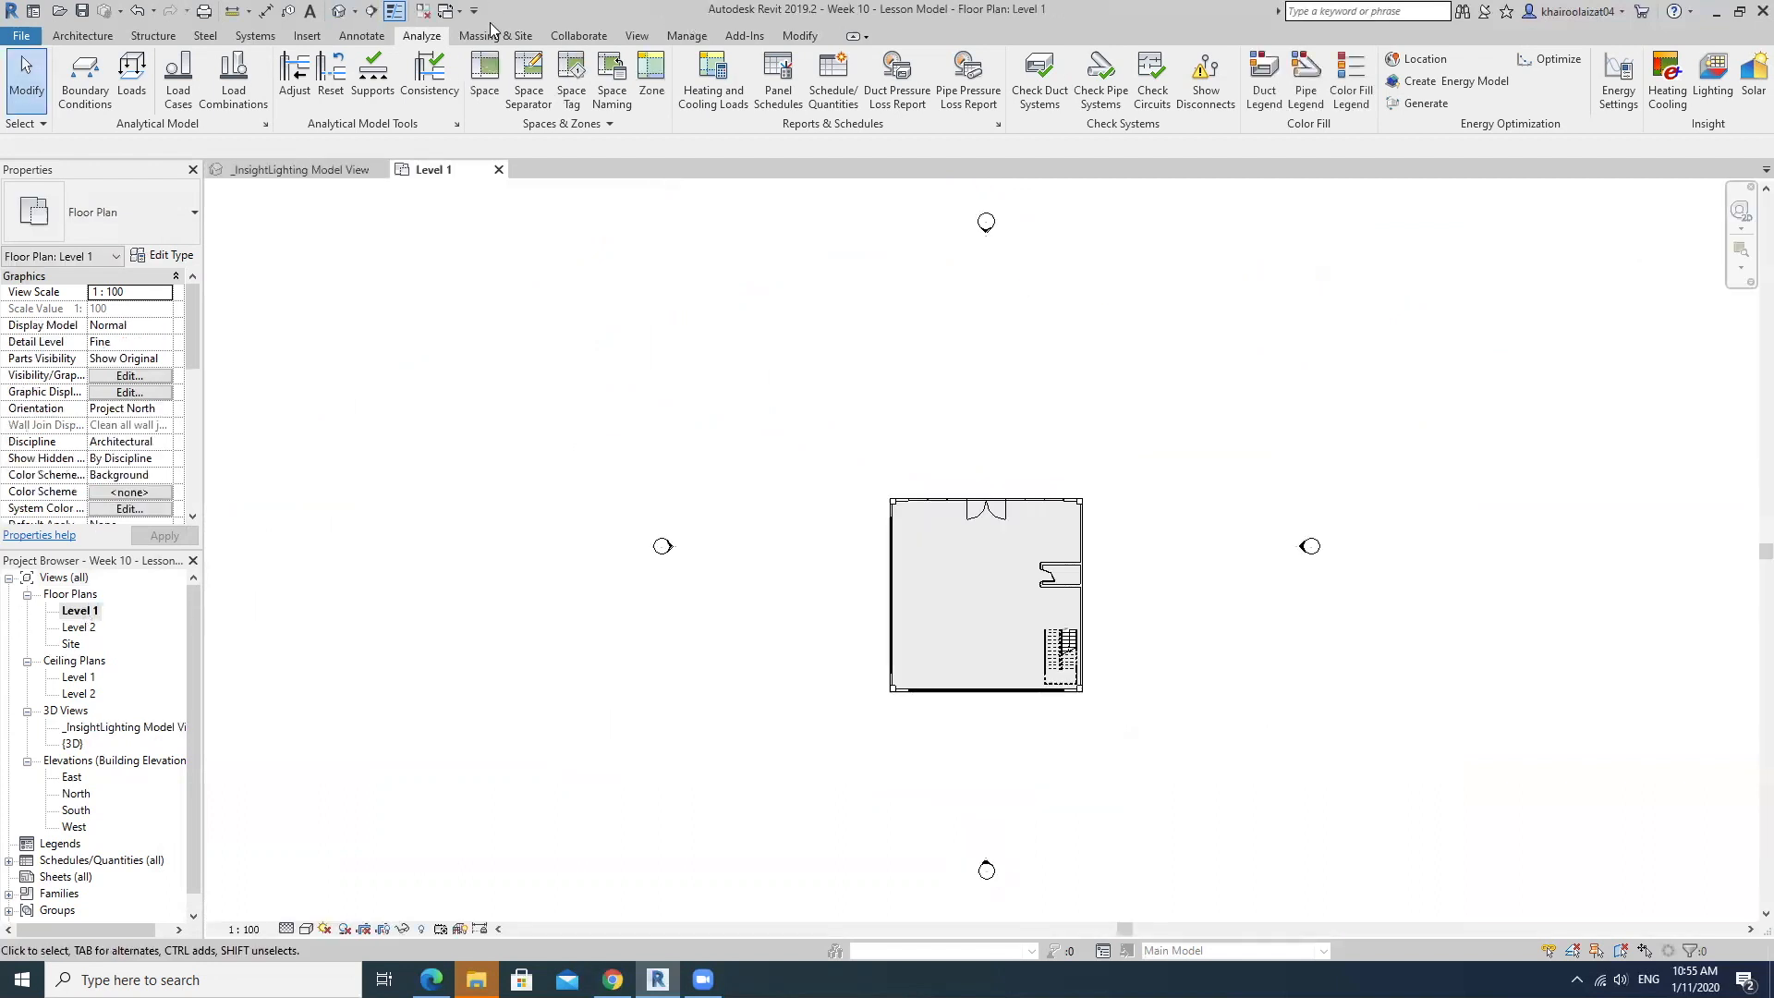
{"action": "left_click", "coordinate": [83, 37]}
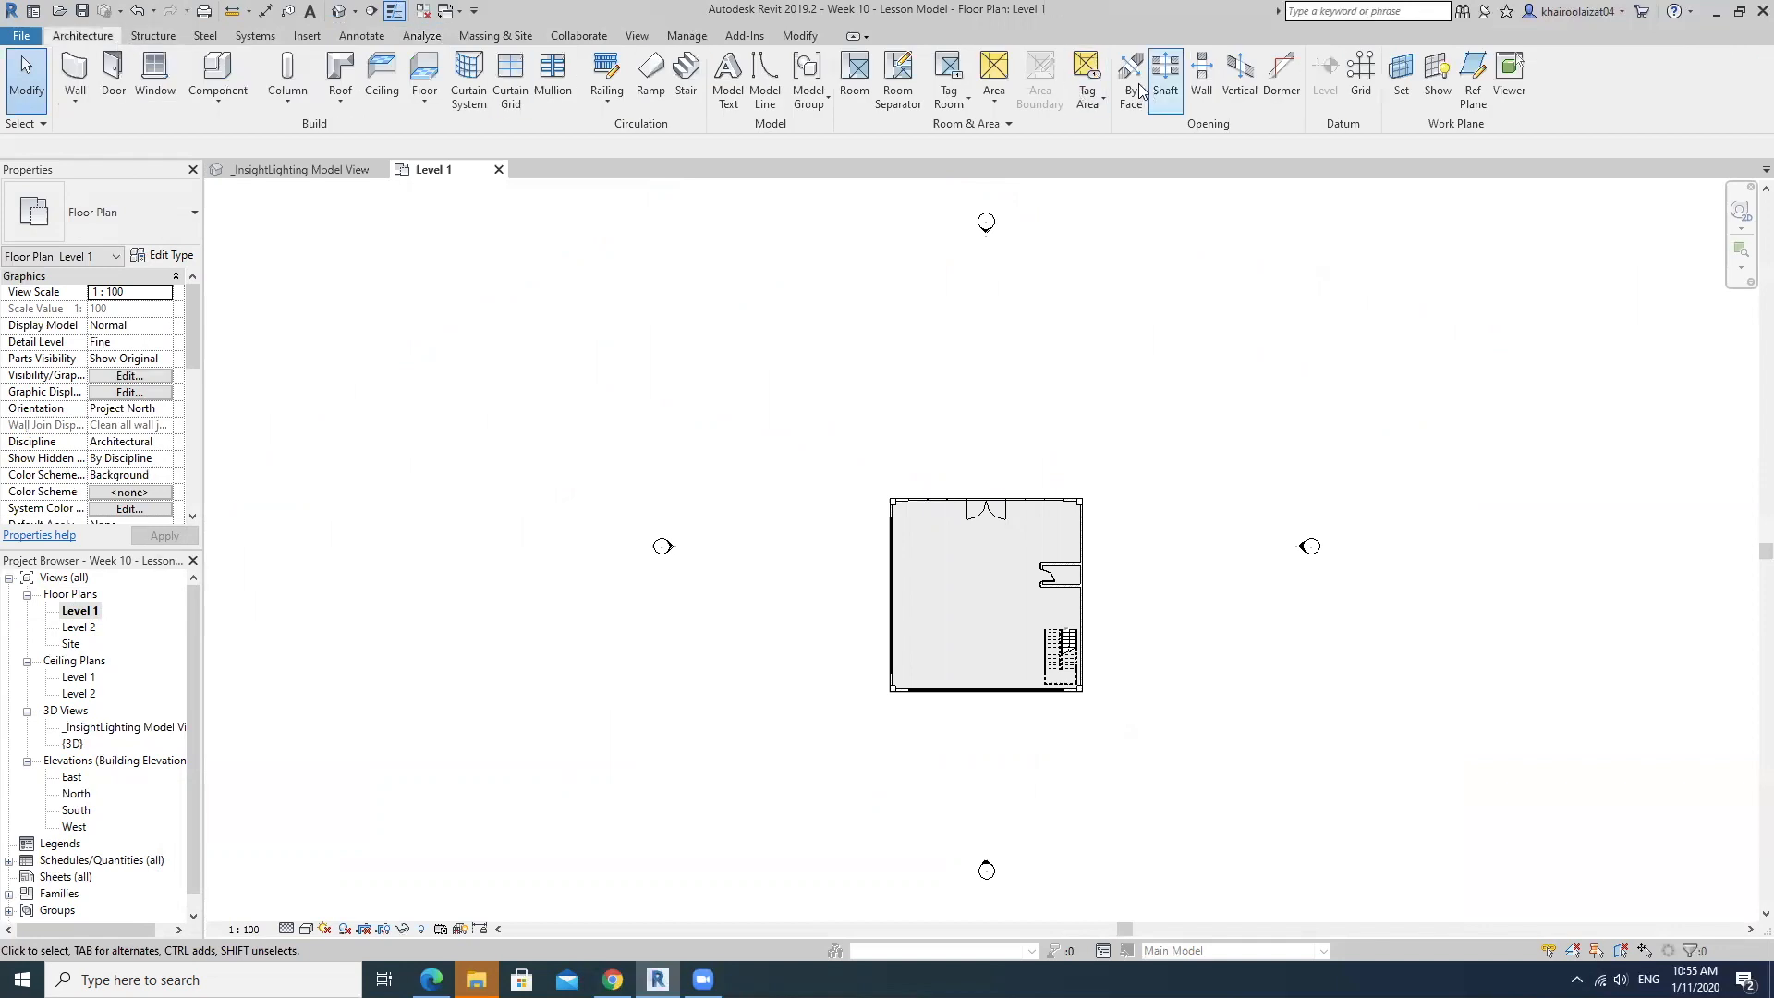
{"action": "left_click", "coordinate": [854, 78]}
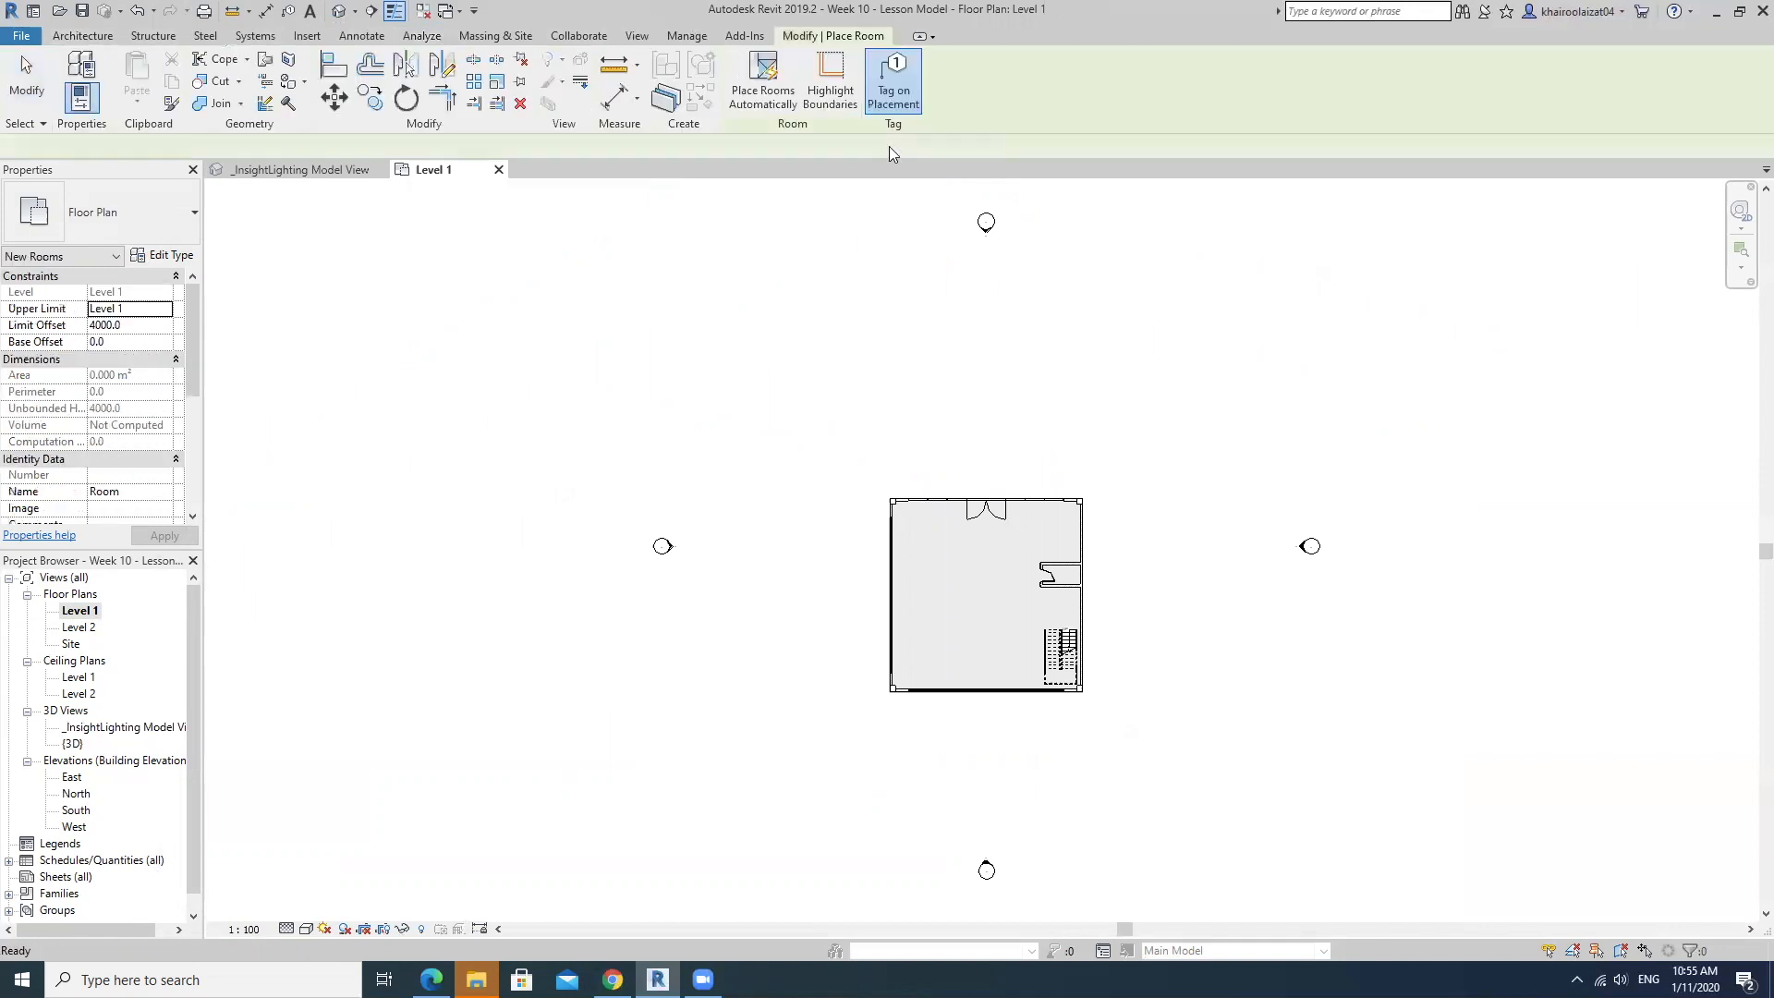
{"action": "left_click", "coordinate": [979, 598]}
{"action": "scroll", "coordinate": [1018, 590], "scroll_direction": "up", "scroll_amount": 5}
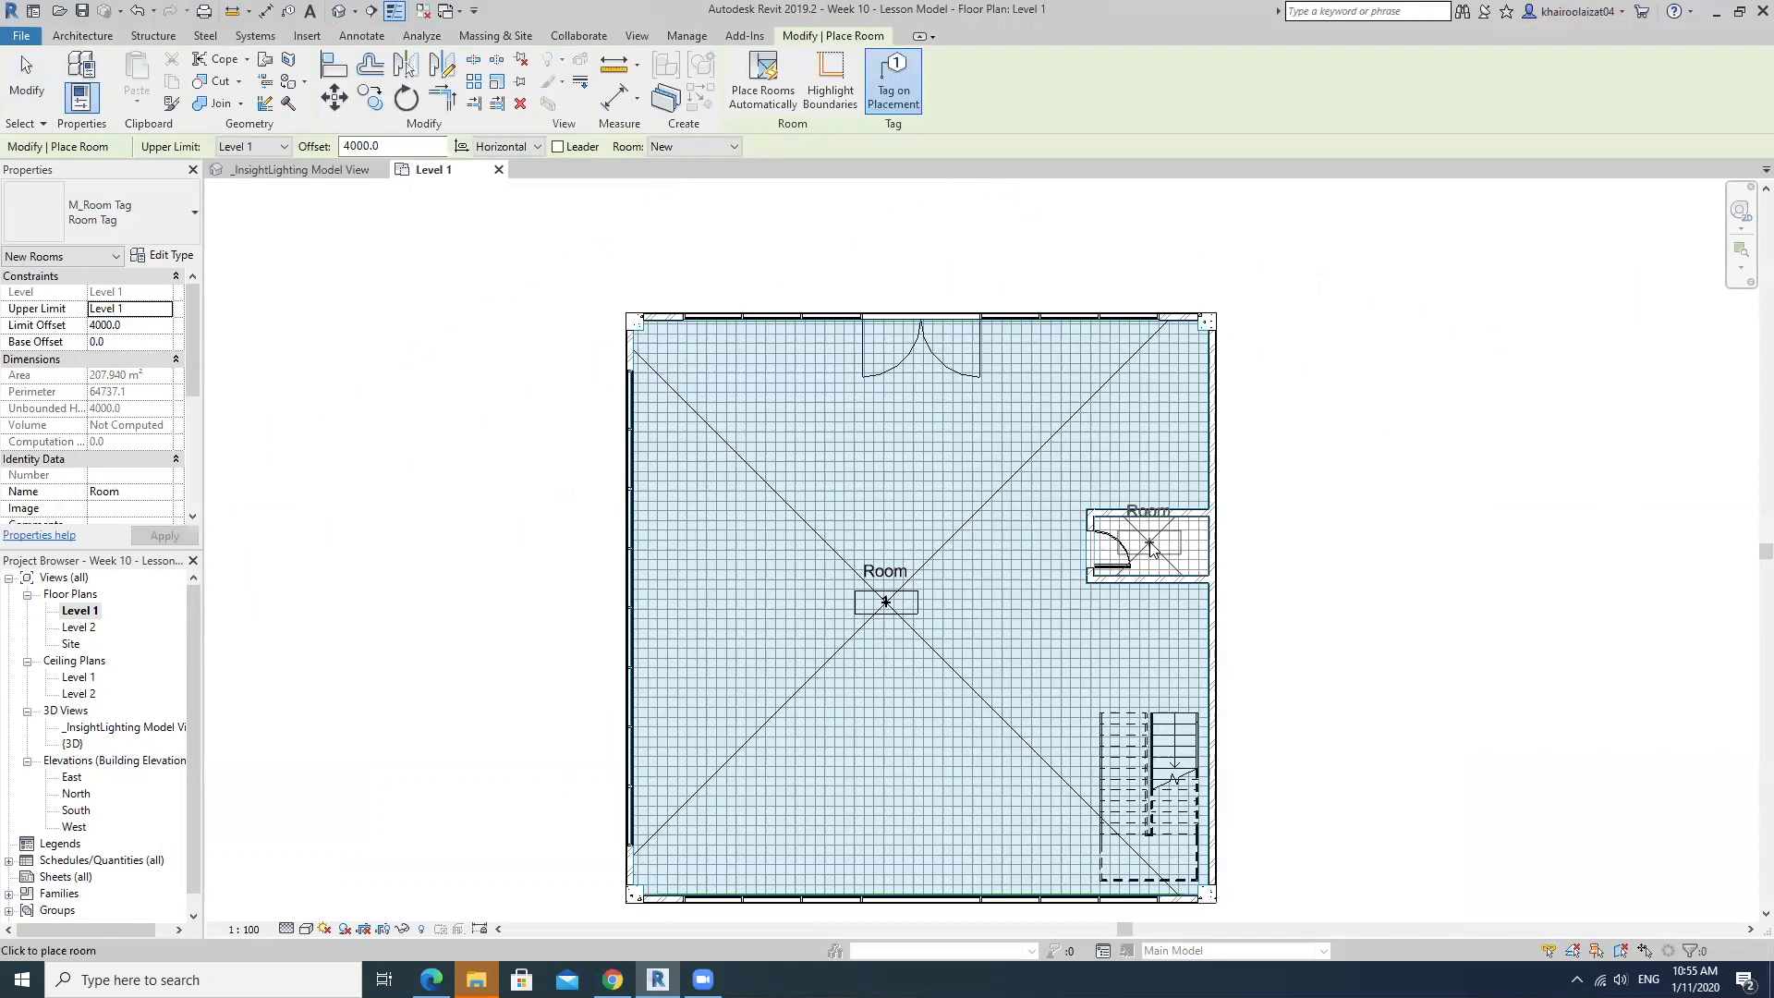
{"action": "left_click", "coordinate": [1152, 548]}
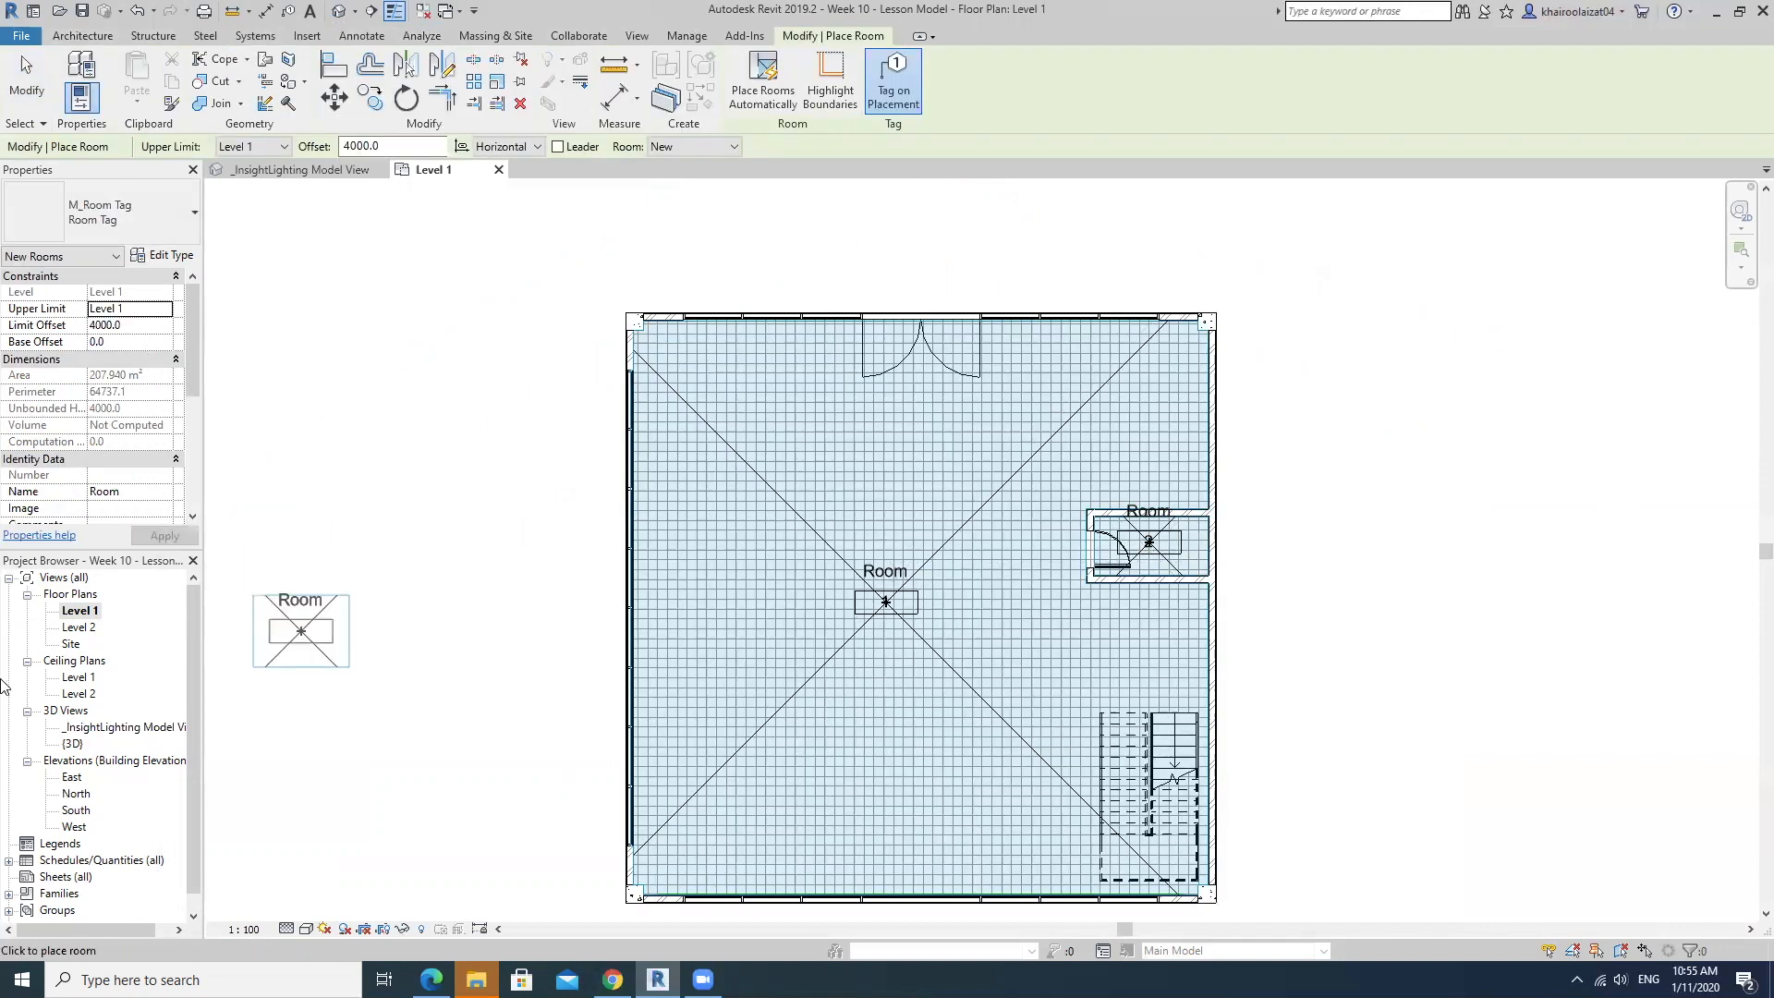
Place one room in the main space of the Level 2 floor plan.
{"action": "double_click", "coordinate": [77, 629]}
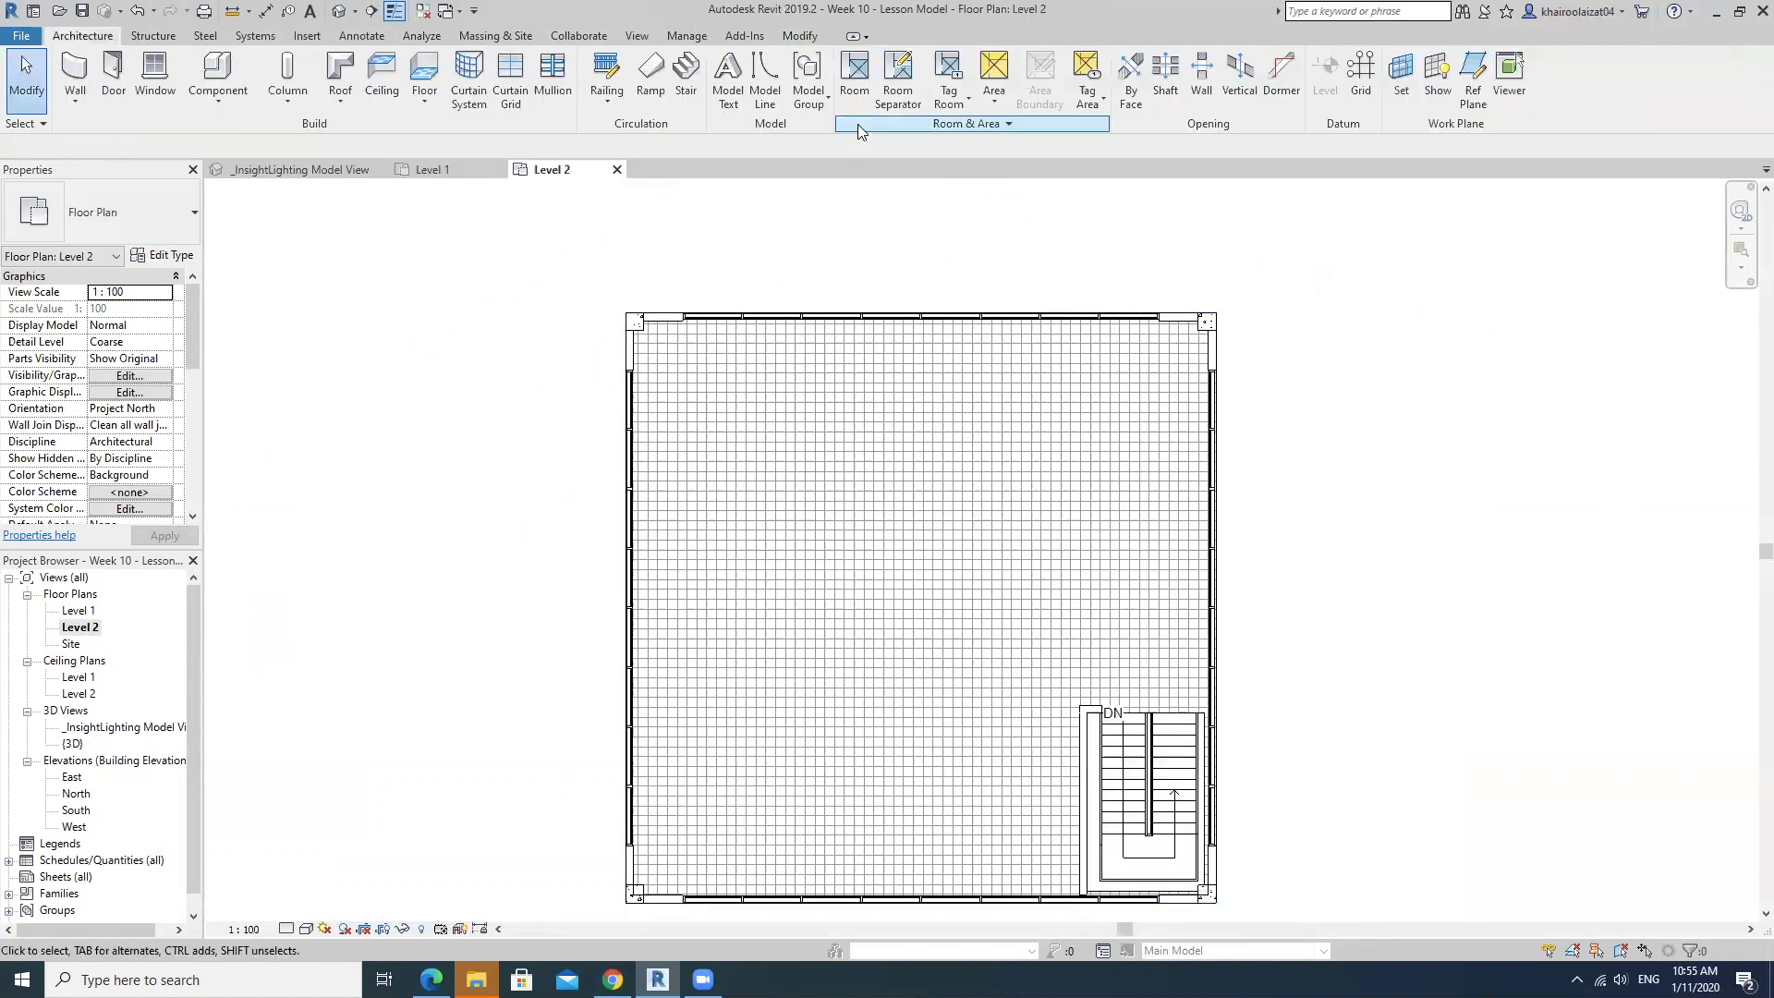
{"action": "left_click", "coordinate": [855, 76]}
{"action": "left_click", "coordinate": [933, 592]}
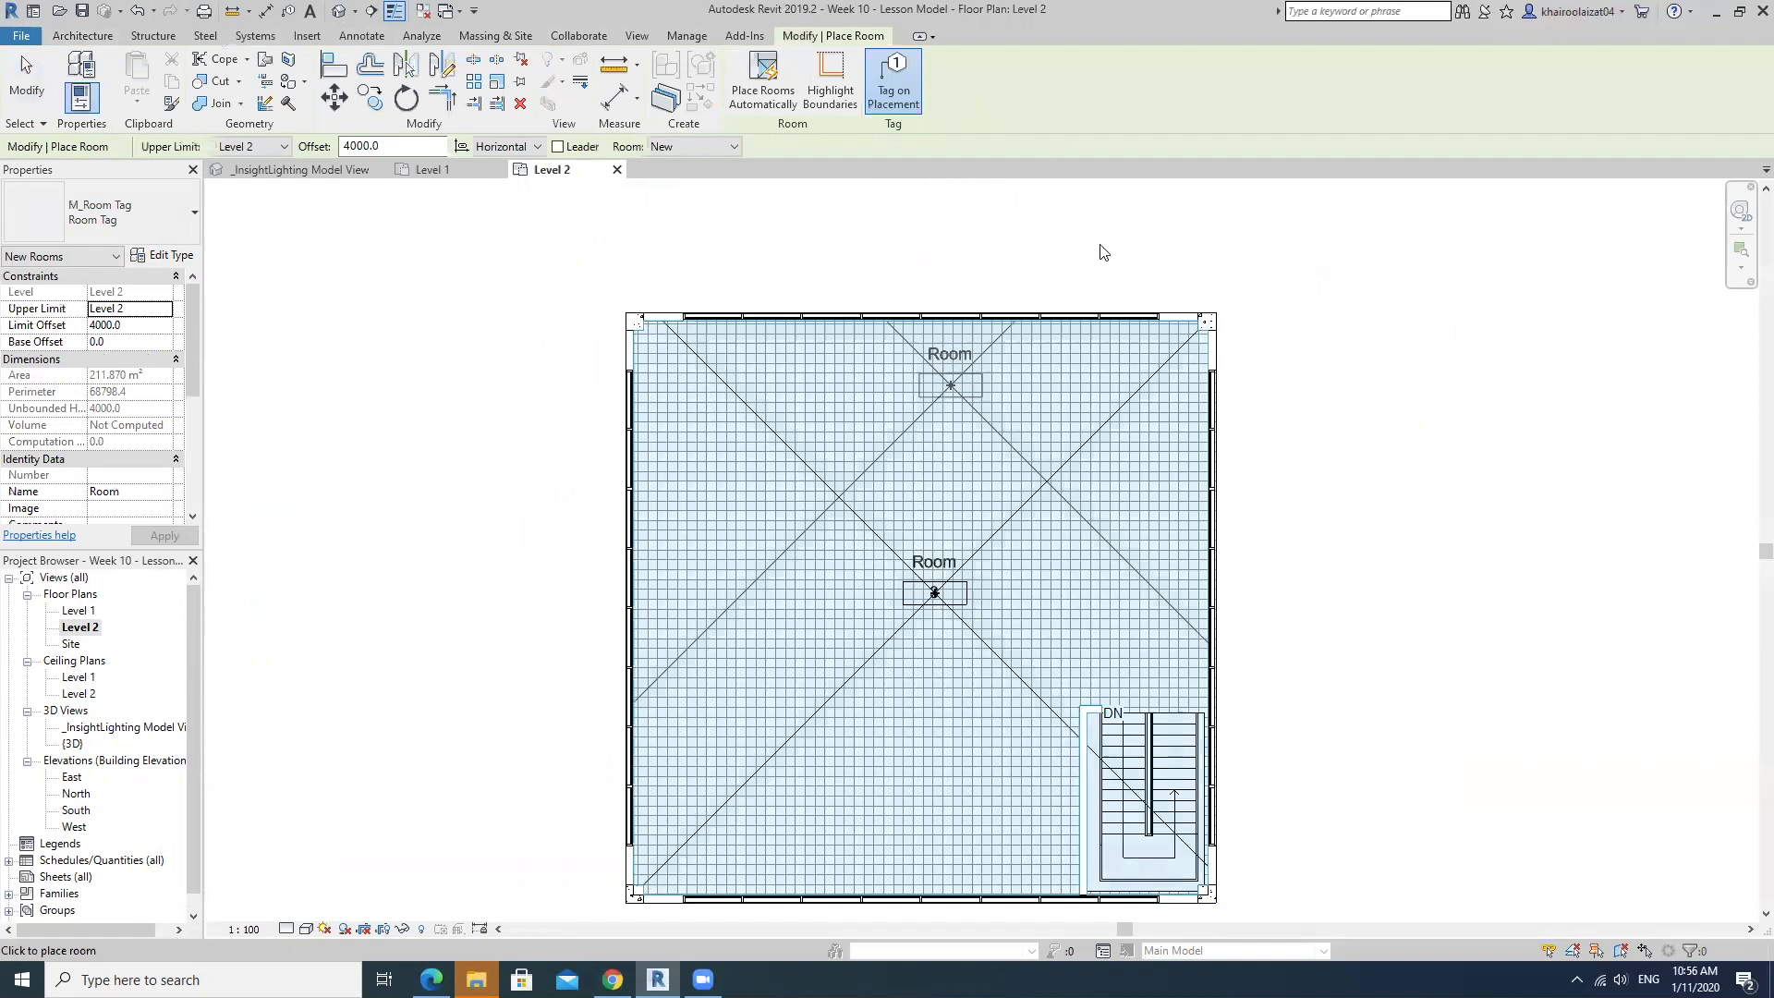
{"action": "key", "text": "Escape"}
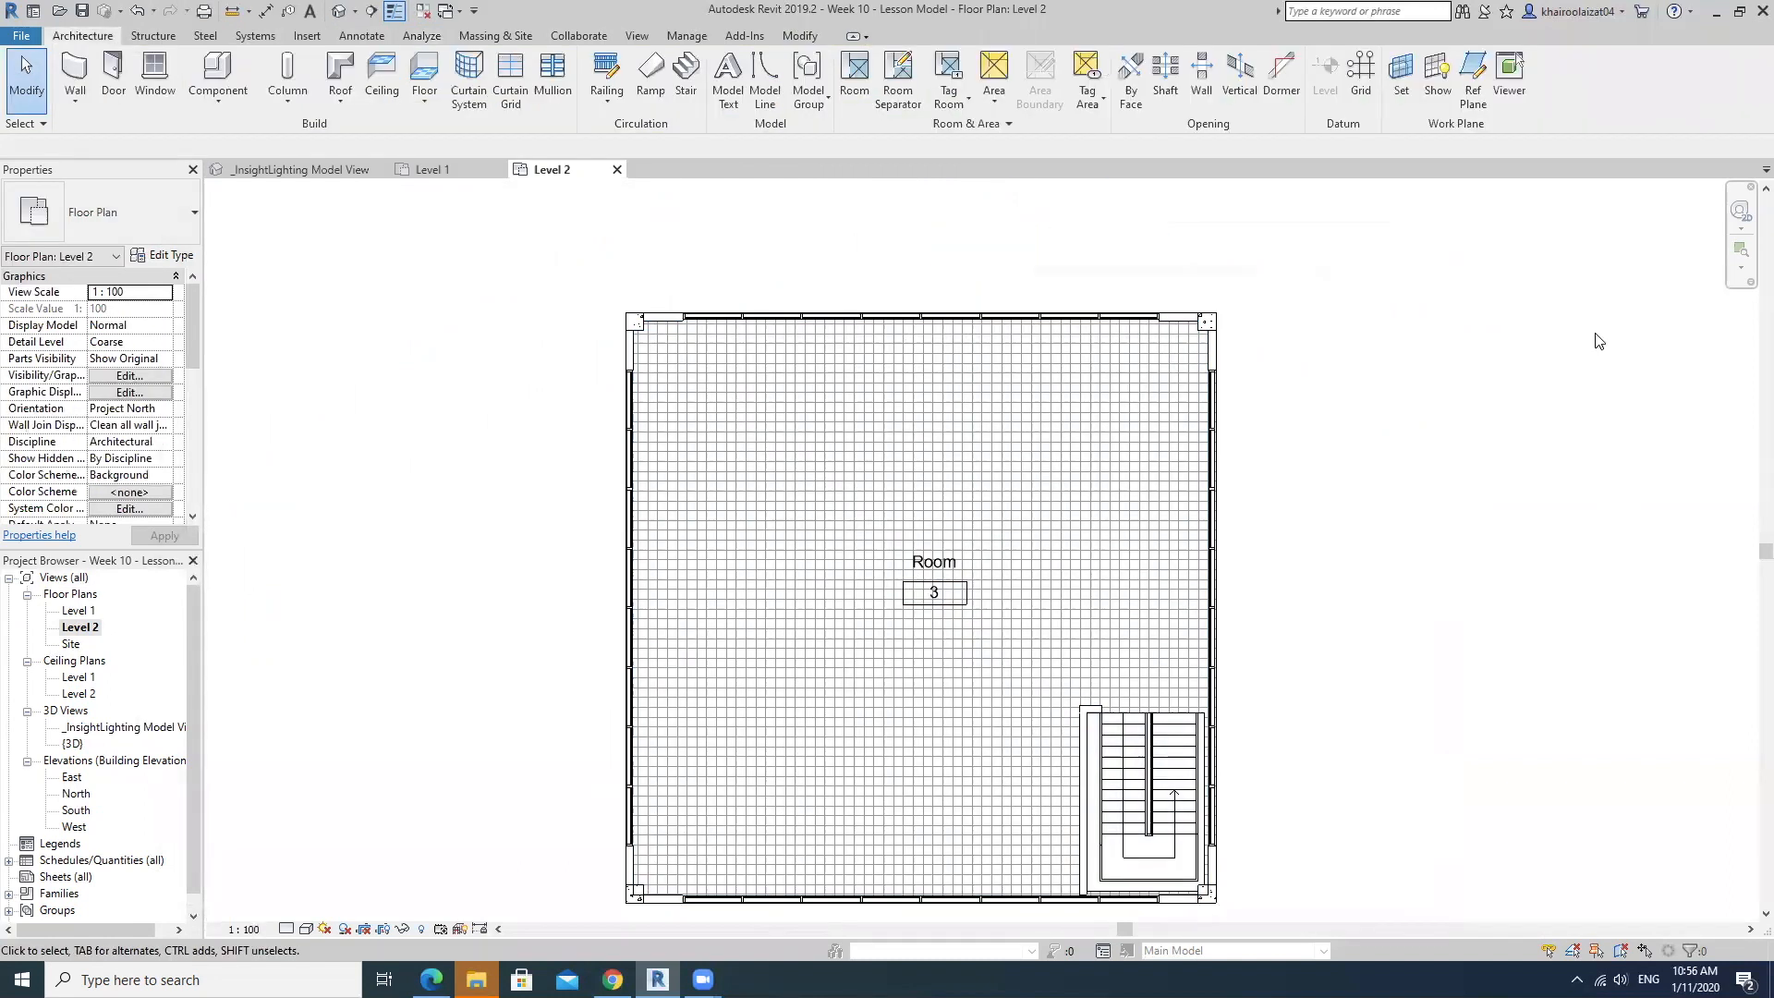
Review the Area and Volume Computations settings for the rooms and accept them.
{"action": "left_click", "coordinate": [967, 124]}
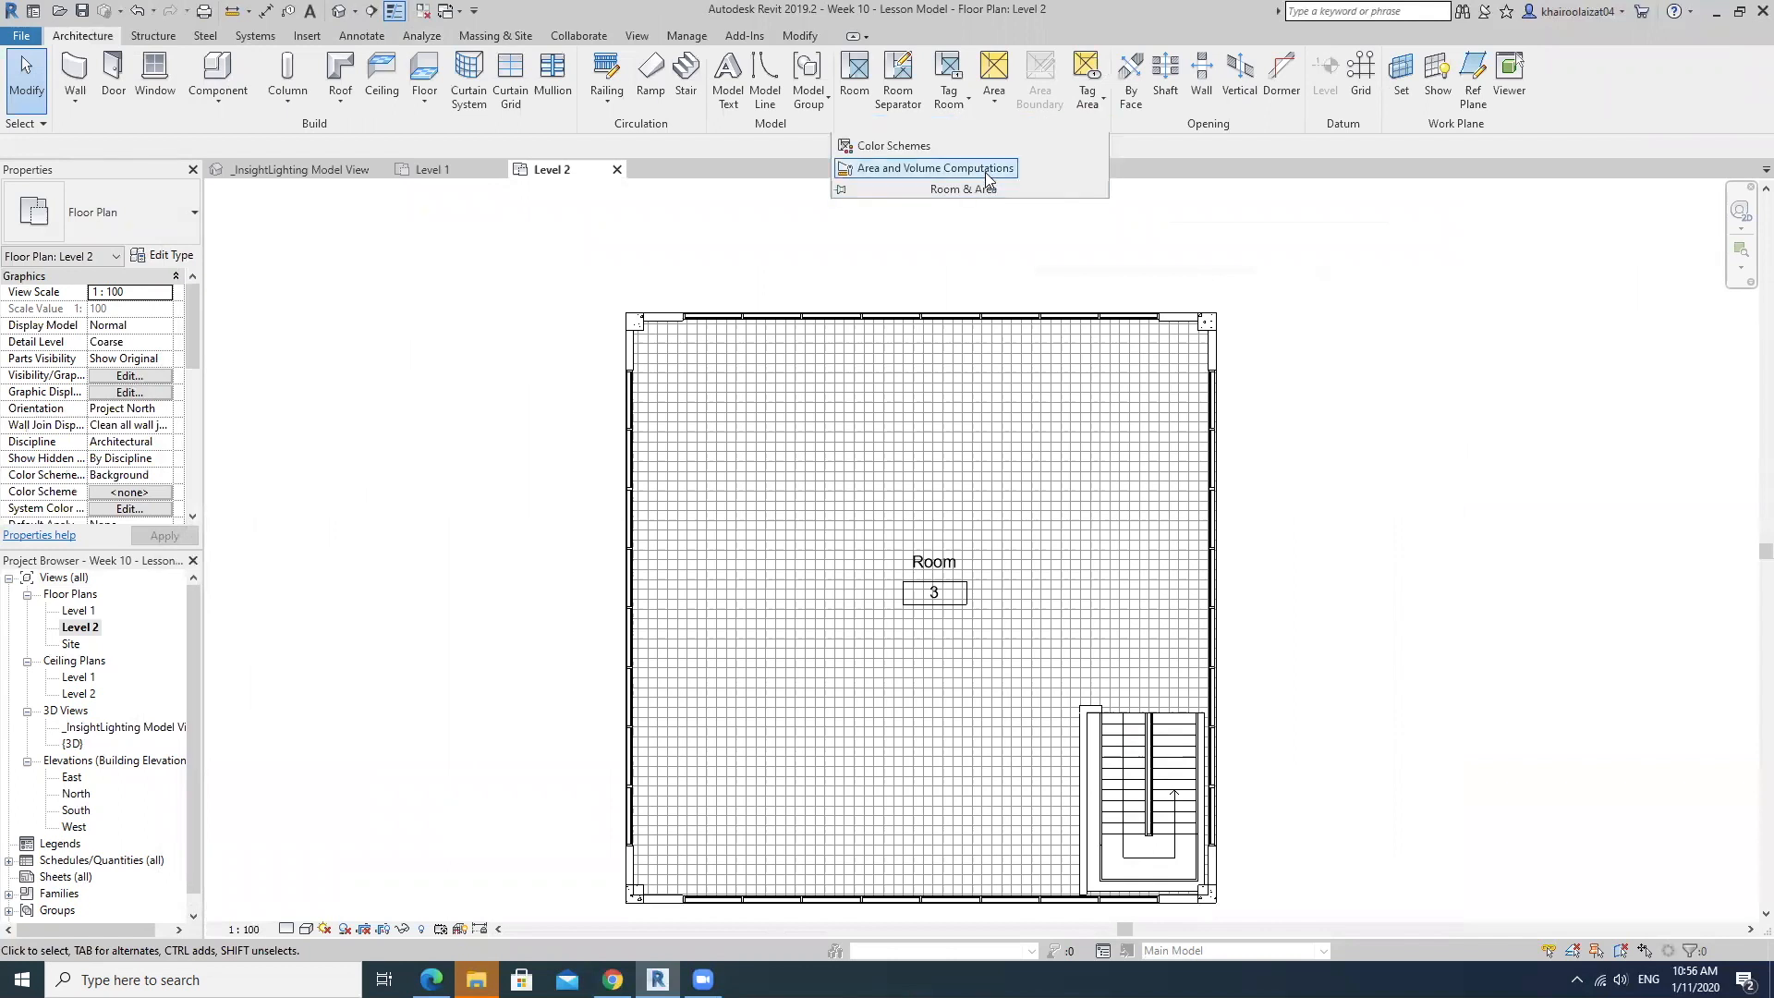
{"action": "left_click", "coordinate": [986, 170]}
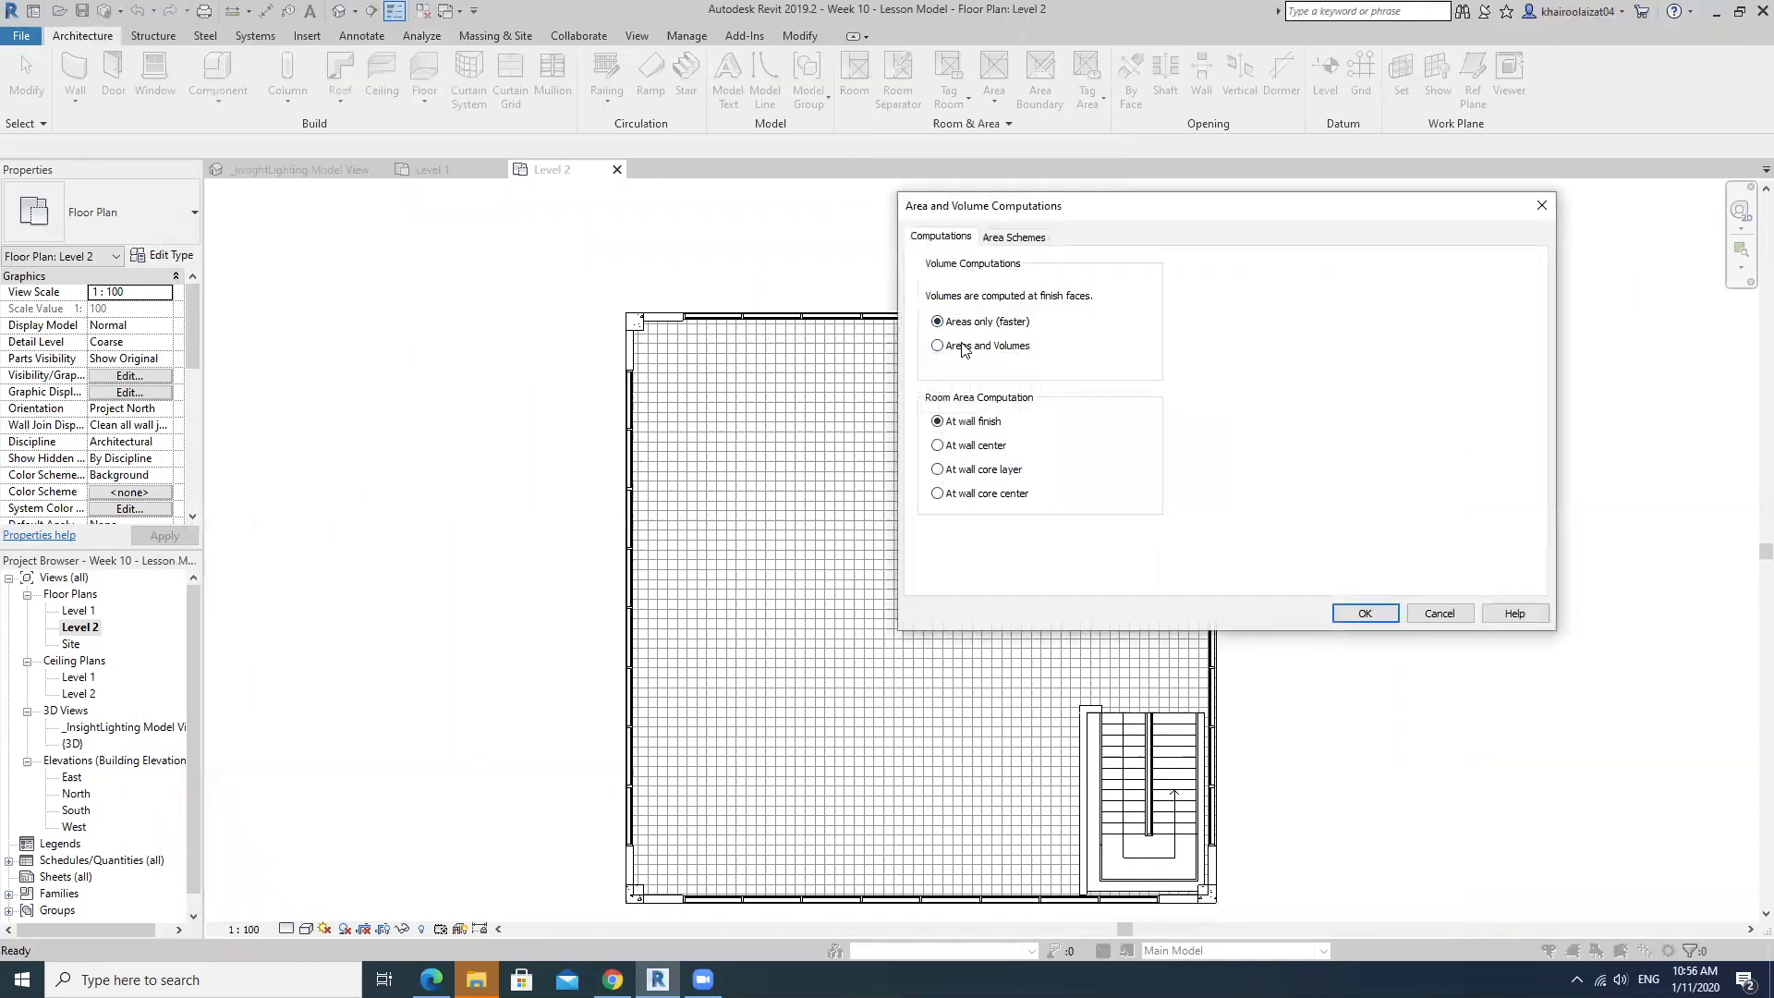
{"action": "left_click", "coordinate": [1365, 614]}
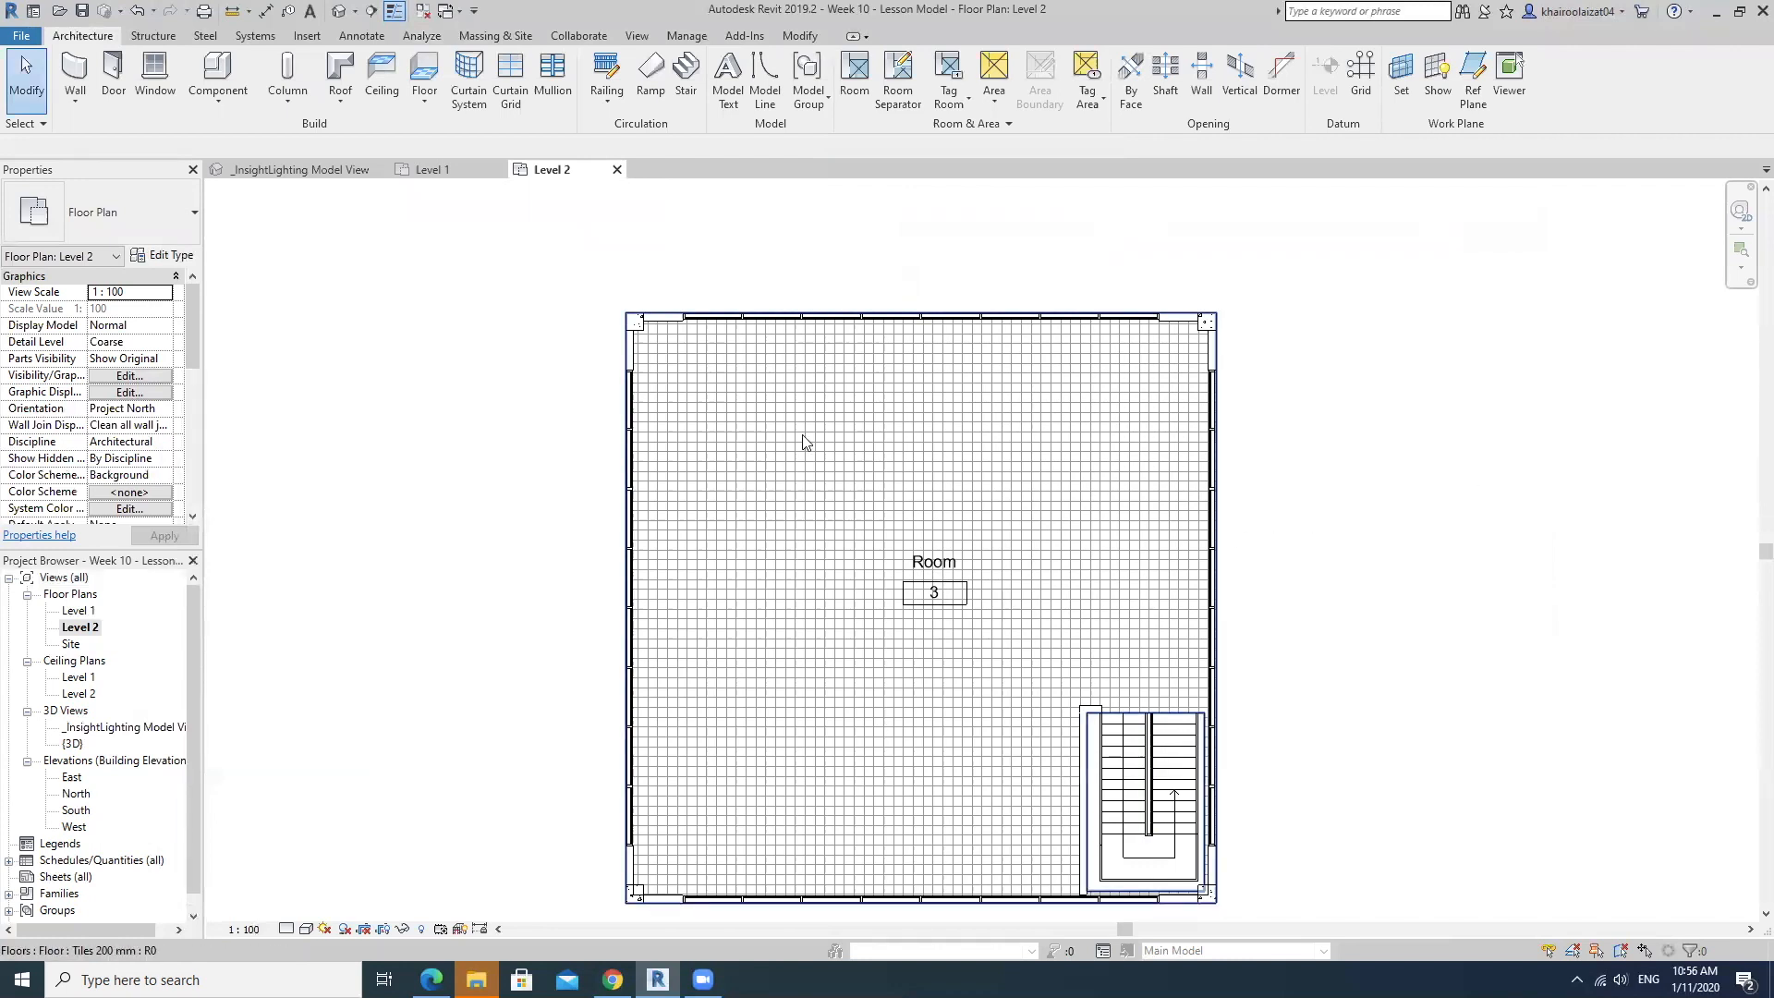
Try to start an Insight Solar analysis from the Level 2 floor plan.
{"action": "middle_click_drag", "start_coordinate": [1346, 490], "coordinate": [1299, 435]}
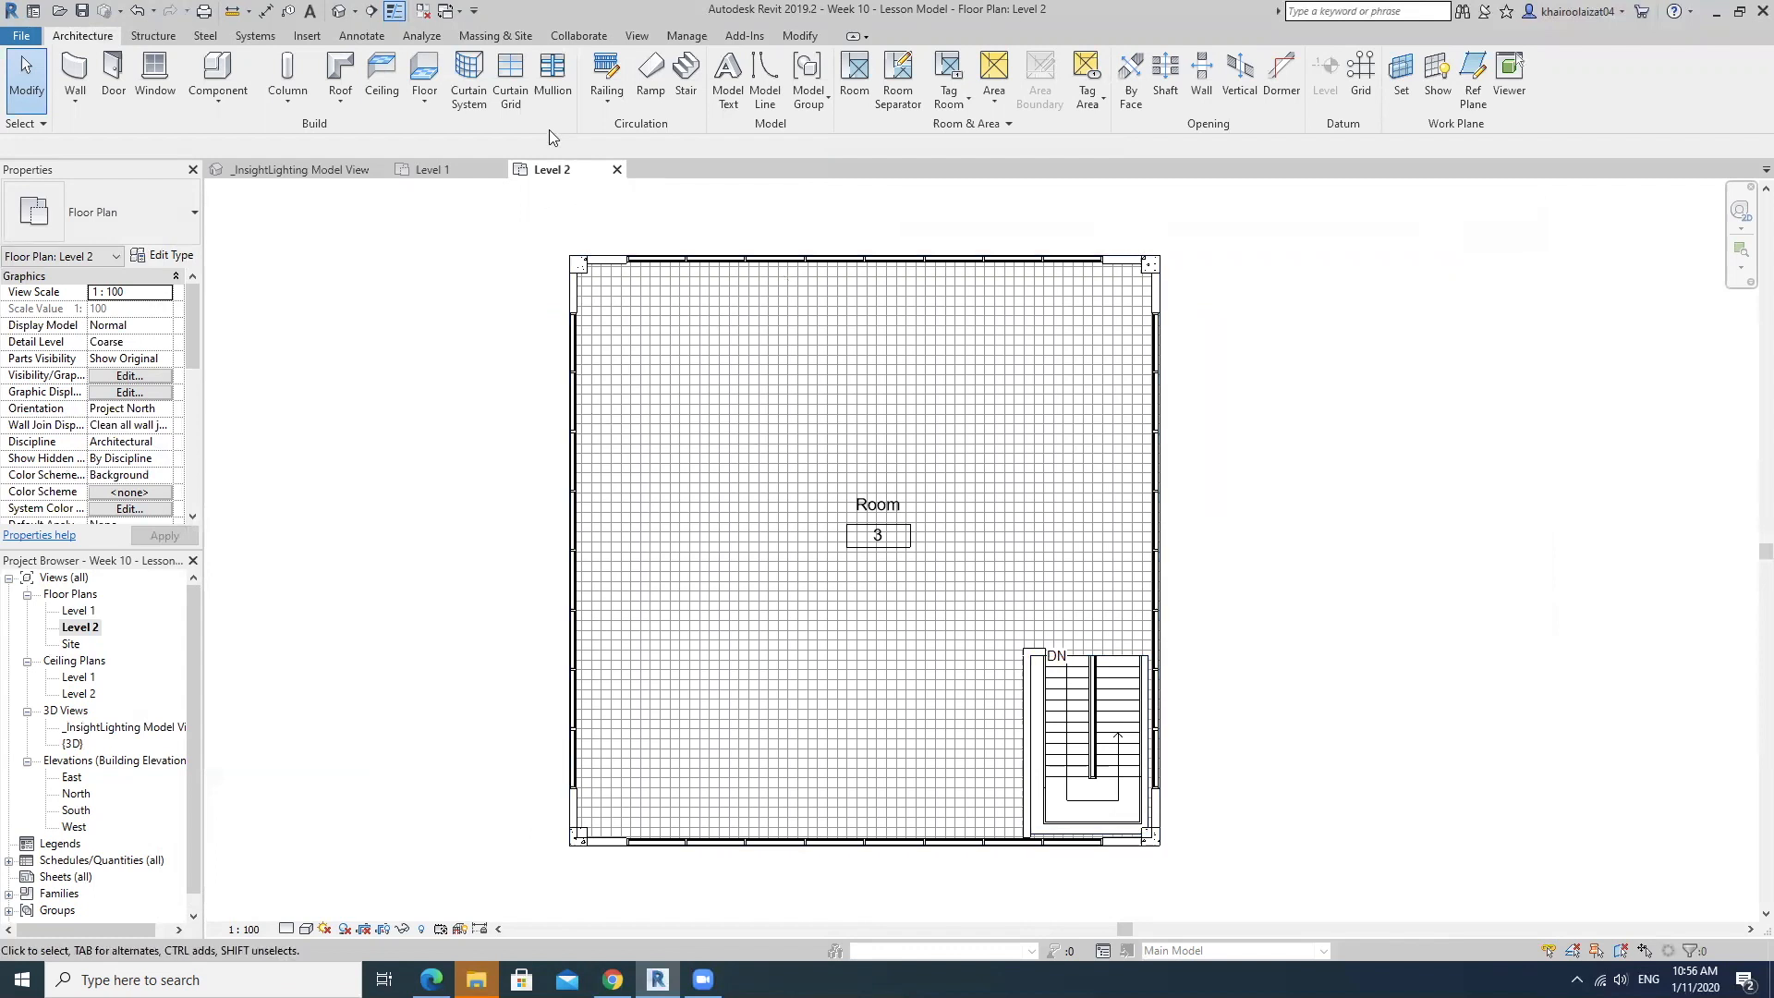
{"action": "left_click", "coordinate": [447, 36]}
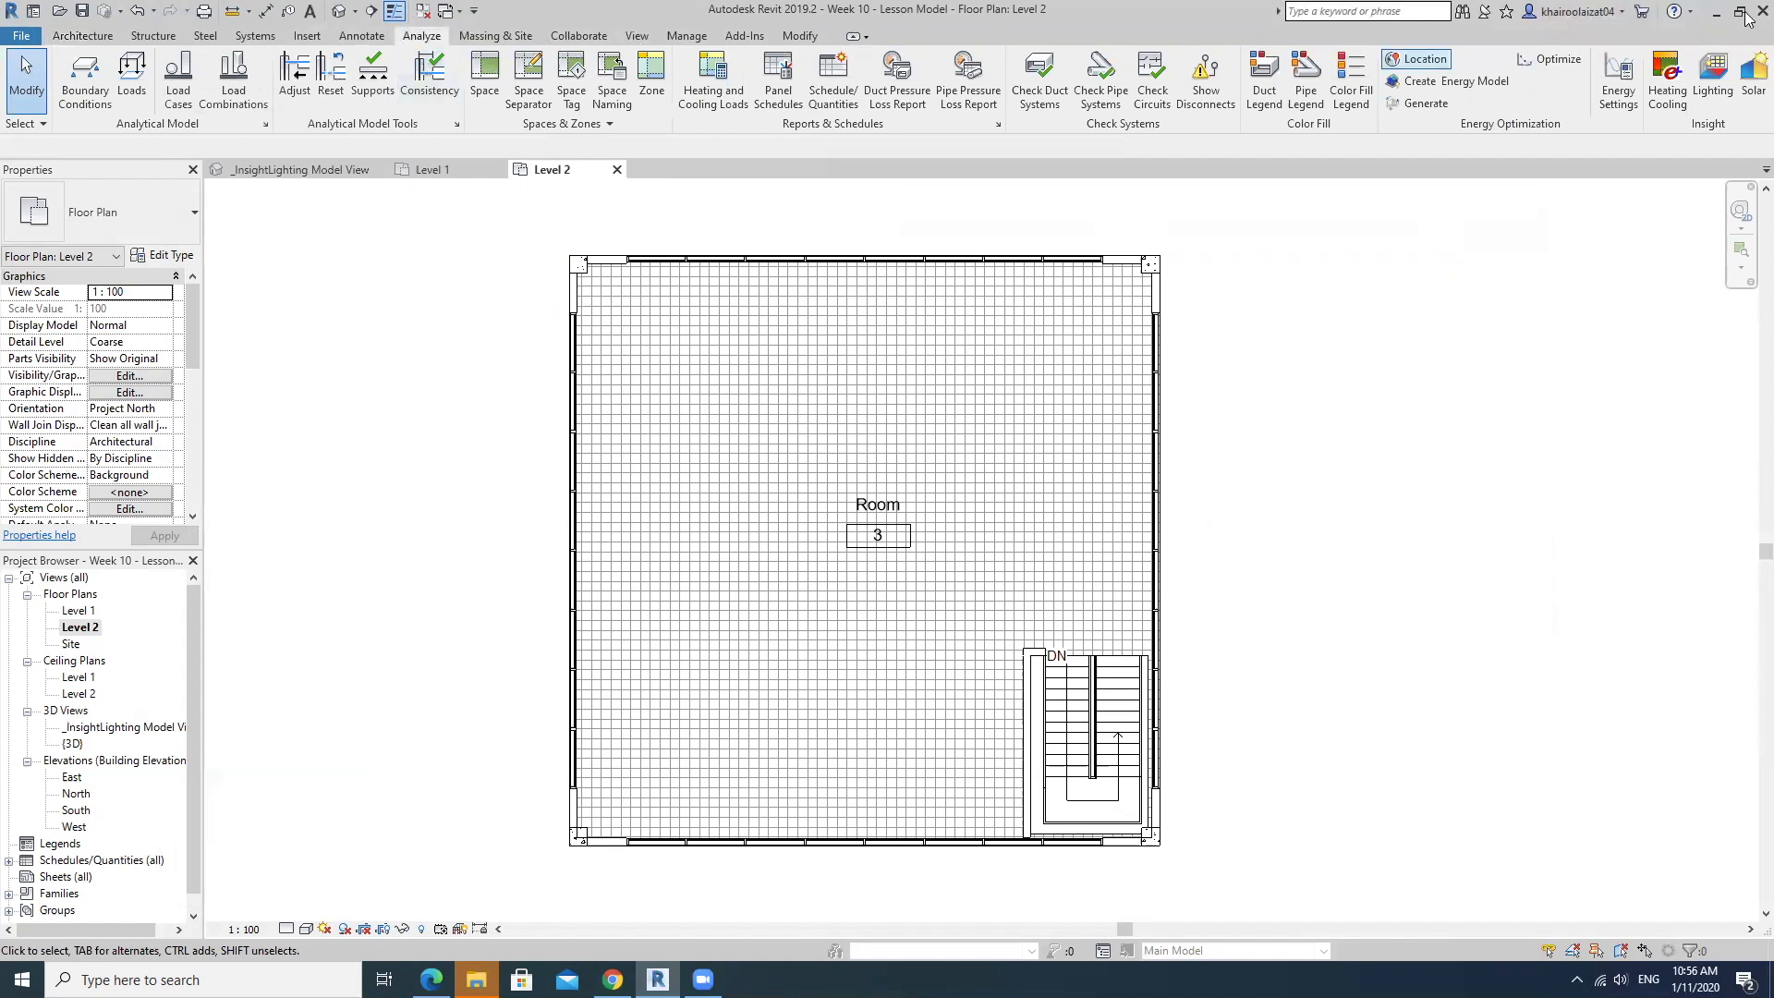
{"action": "left_click", "coordinate": [1749, 88]}
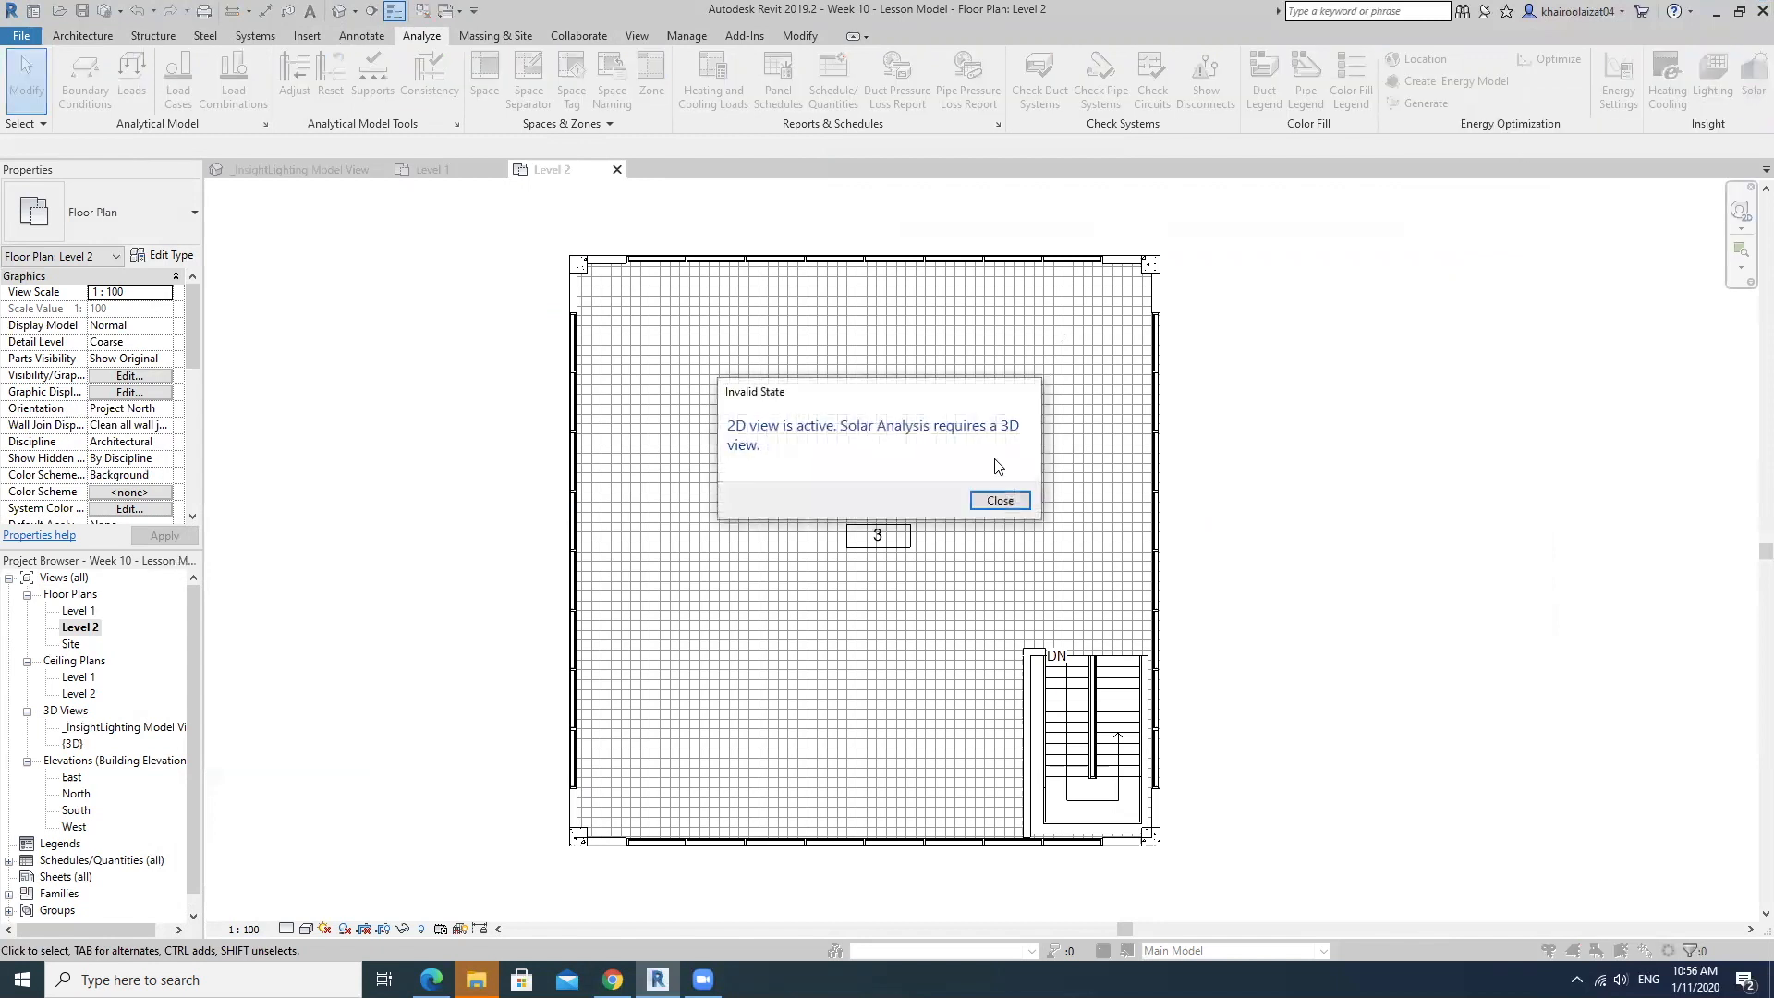
{"action": "left_click", "coordinate": [1012, 501]}
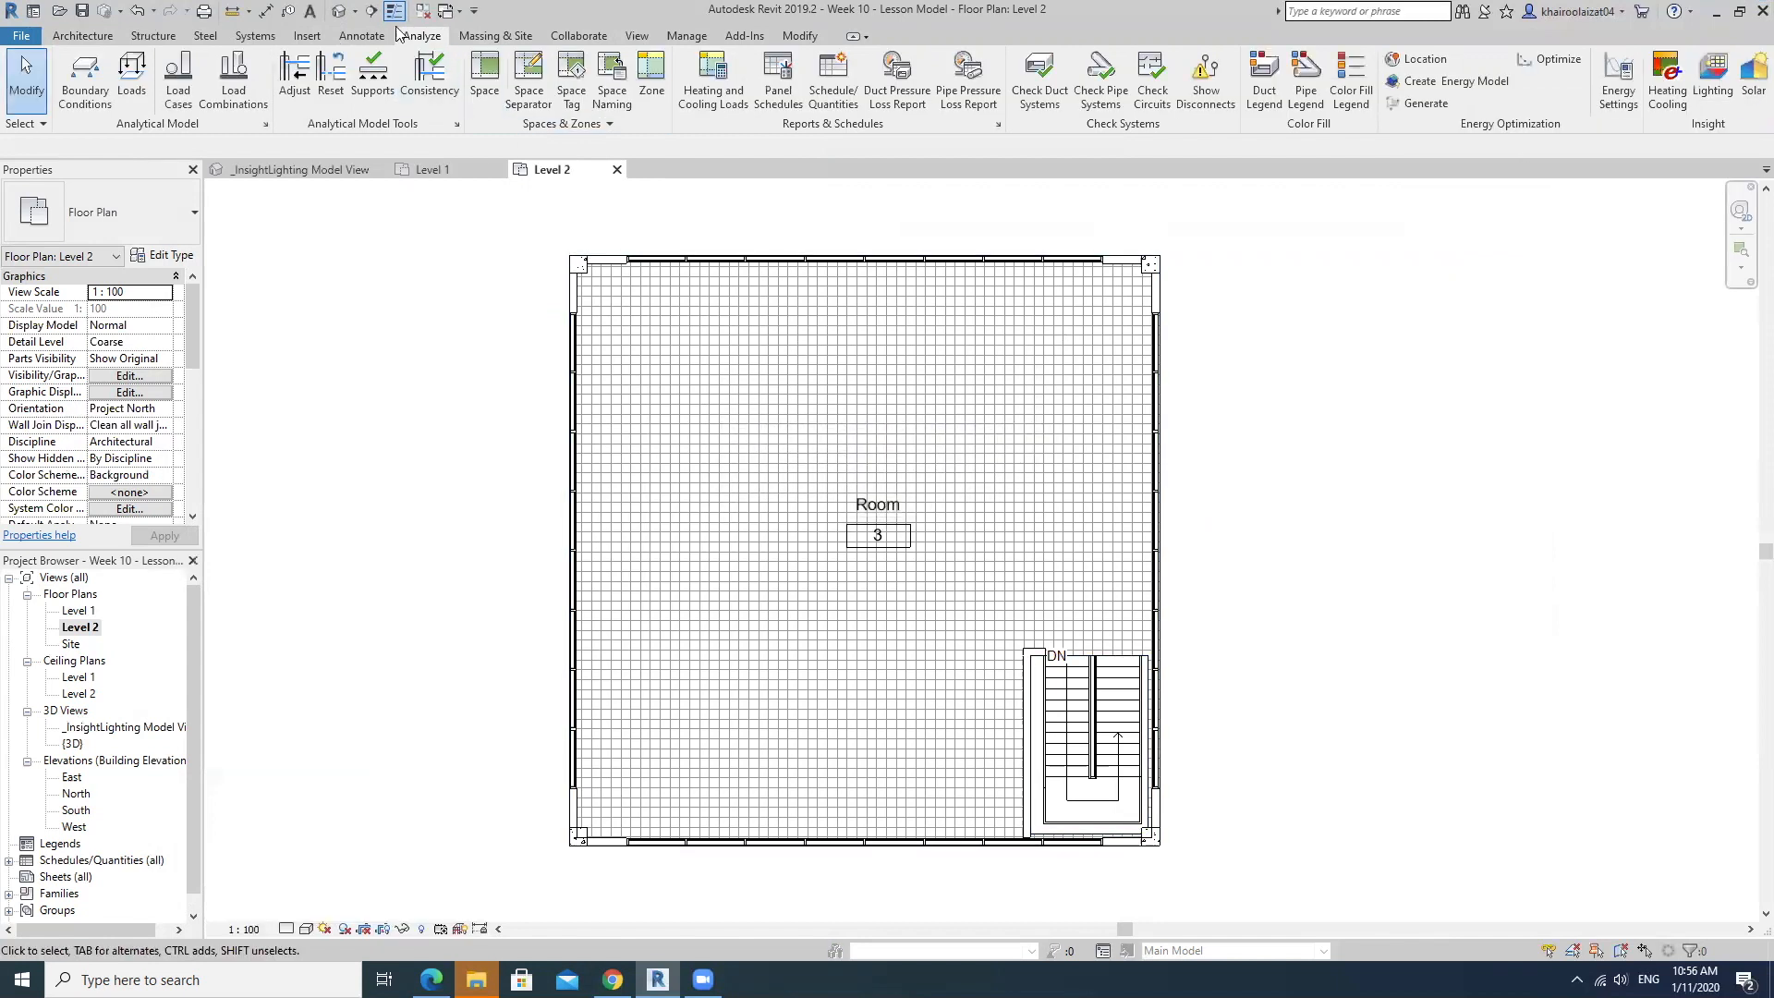
Open the default 3D view and start the Solar analysis, moving its dialog clear of the roof.
{"action": "left_click", "coordinate": [341, 13]}
{"action": "mouse_move", "coordinate": [979, 527]}
{"action": "middle_mouse_down", "text": "shift"}
{"action": "mouse_move", "coordinate": [976, 485]}
{"action": "mouse_move", "coordinate": [952, 521]}
{"action": "middle_mouse_up", "text": "shift"}
{"action": "scroll", "coordinate": [940, 534], "scroll_direction": "up", "scroll_amount": 2}
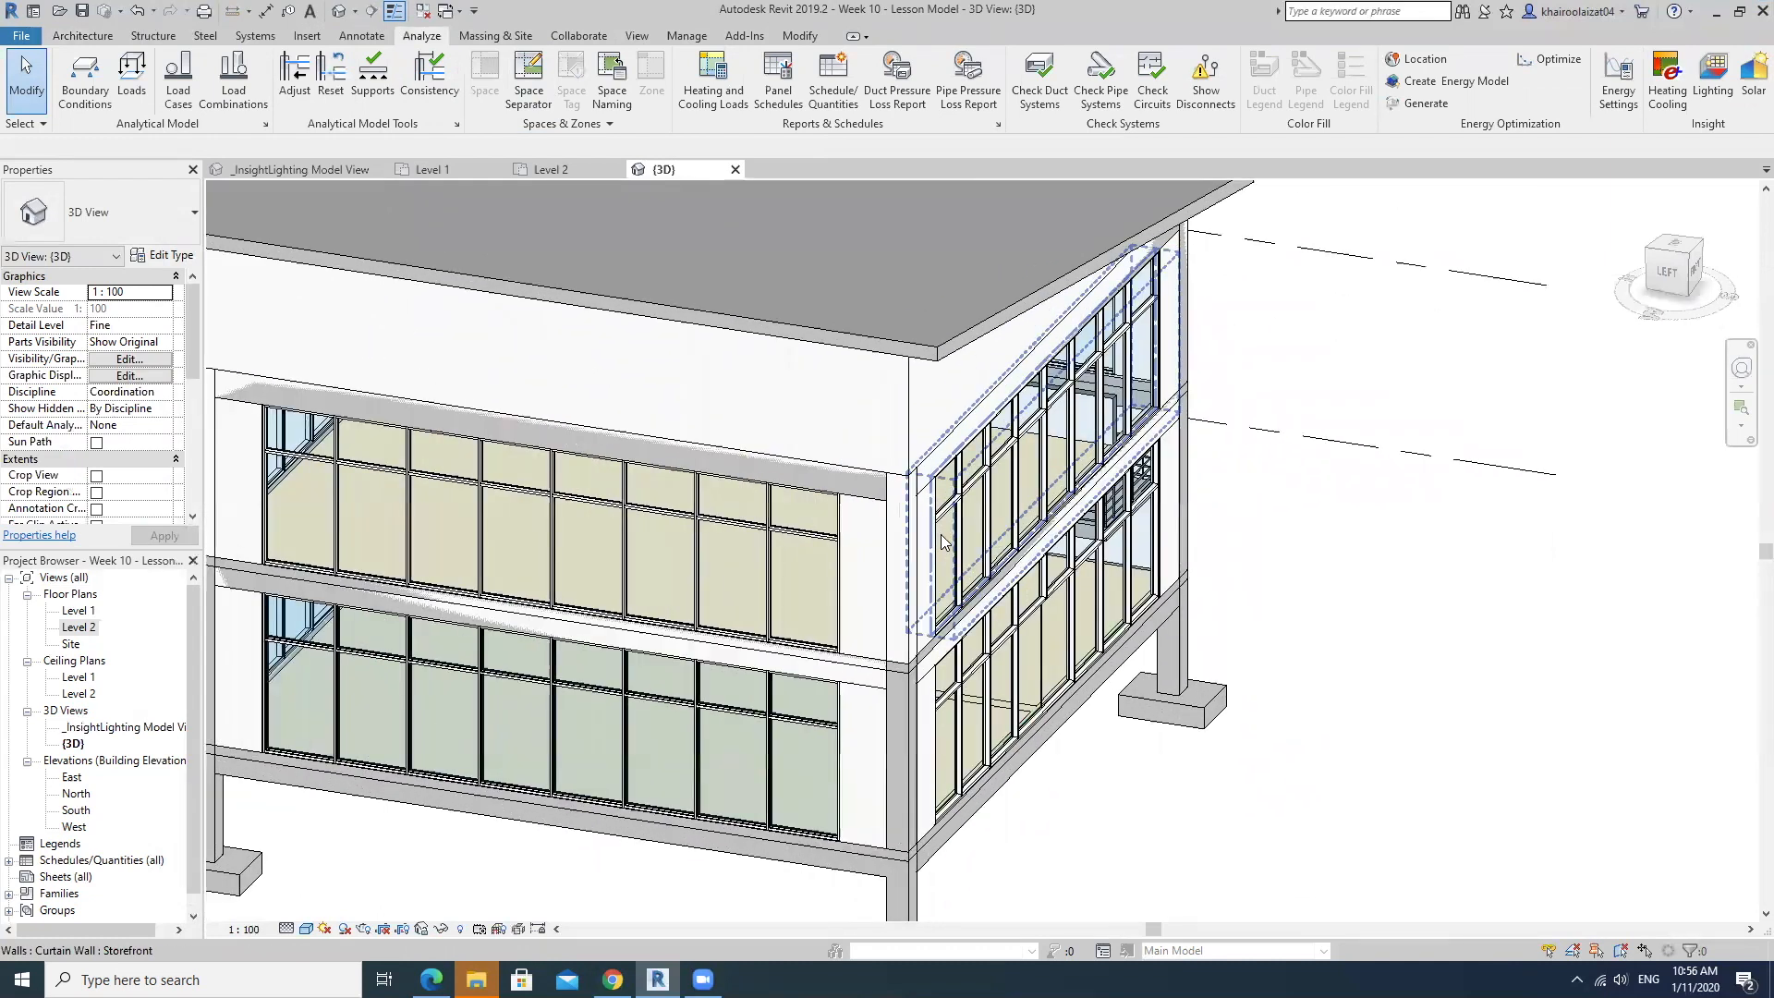
{"action": "scroll", "coordinate": [1076, 540], "scroll_direction": "up", "scroll_amount": 2}
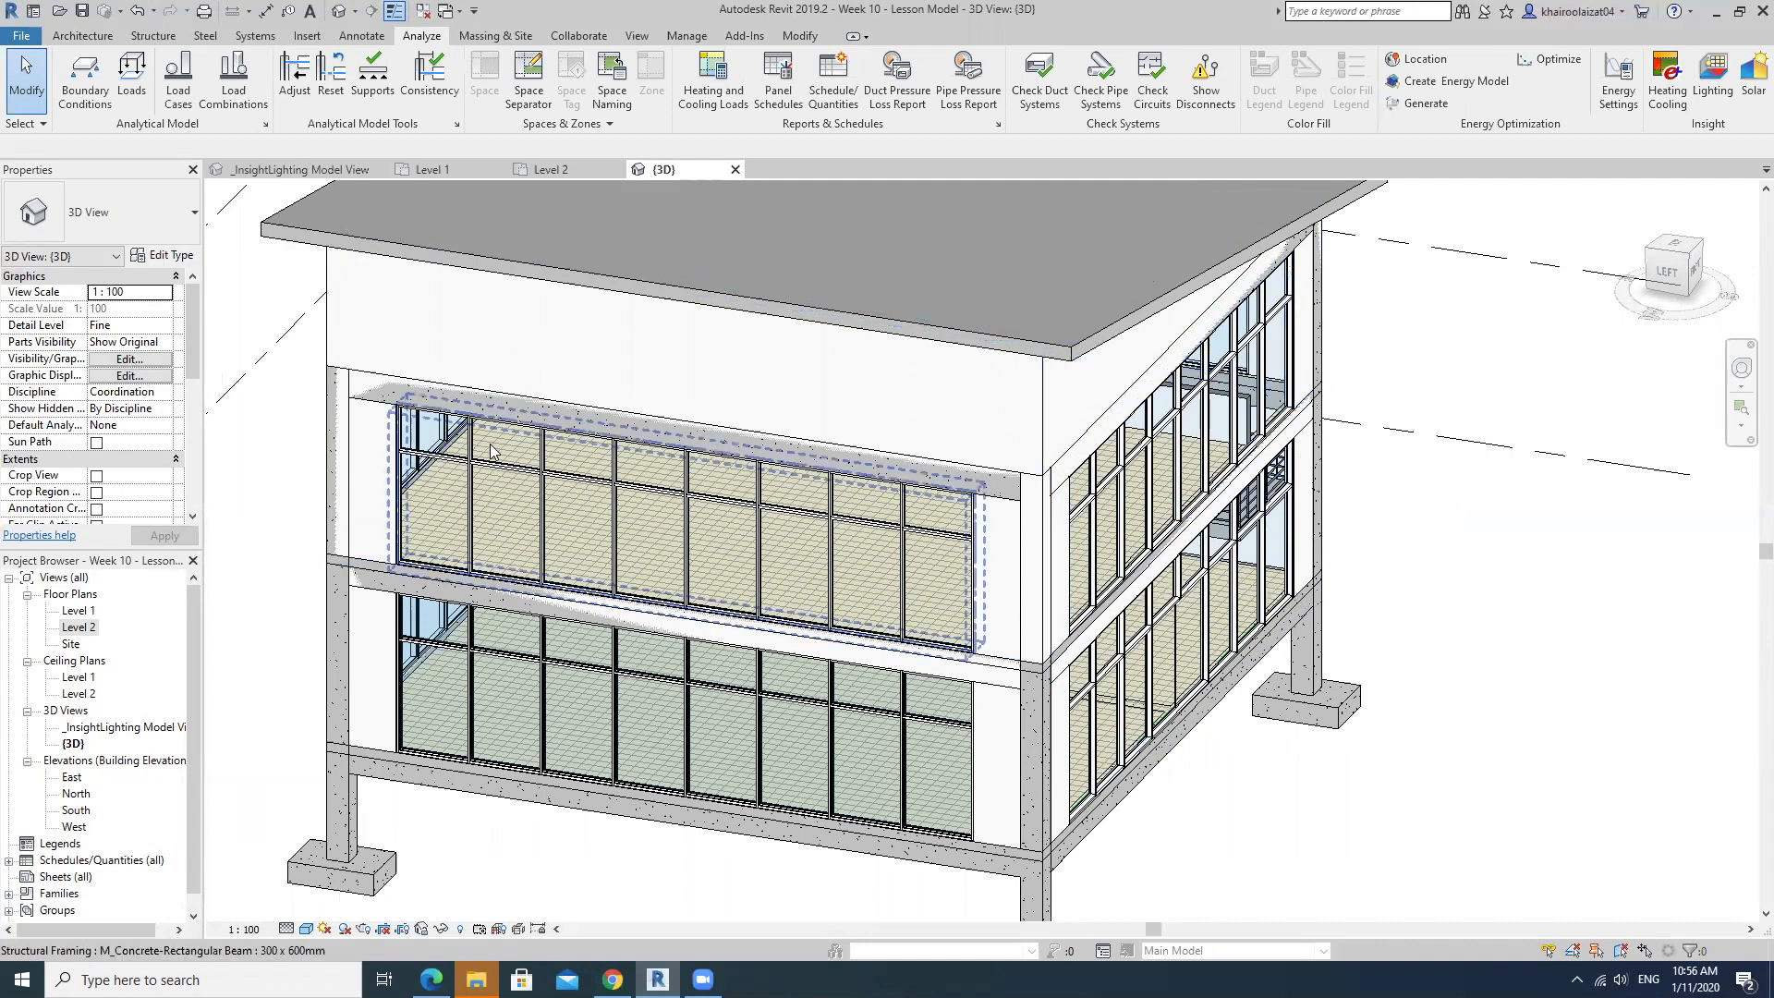
{"action": "mouse_move", "coordinate": [1301, 432]}
{"action": "middle_mouse_down"}
{"action": "mouse_move", "coordinate": [1306, 468]}
{"action": "mouse_move", "coordinate": [1236, 506]}
{"action": "middle_mouse_up"}
{"action": "scroll", "coordinate": [1298, 466], "scroll_direction": "down", "scroll_amount": 1}
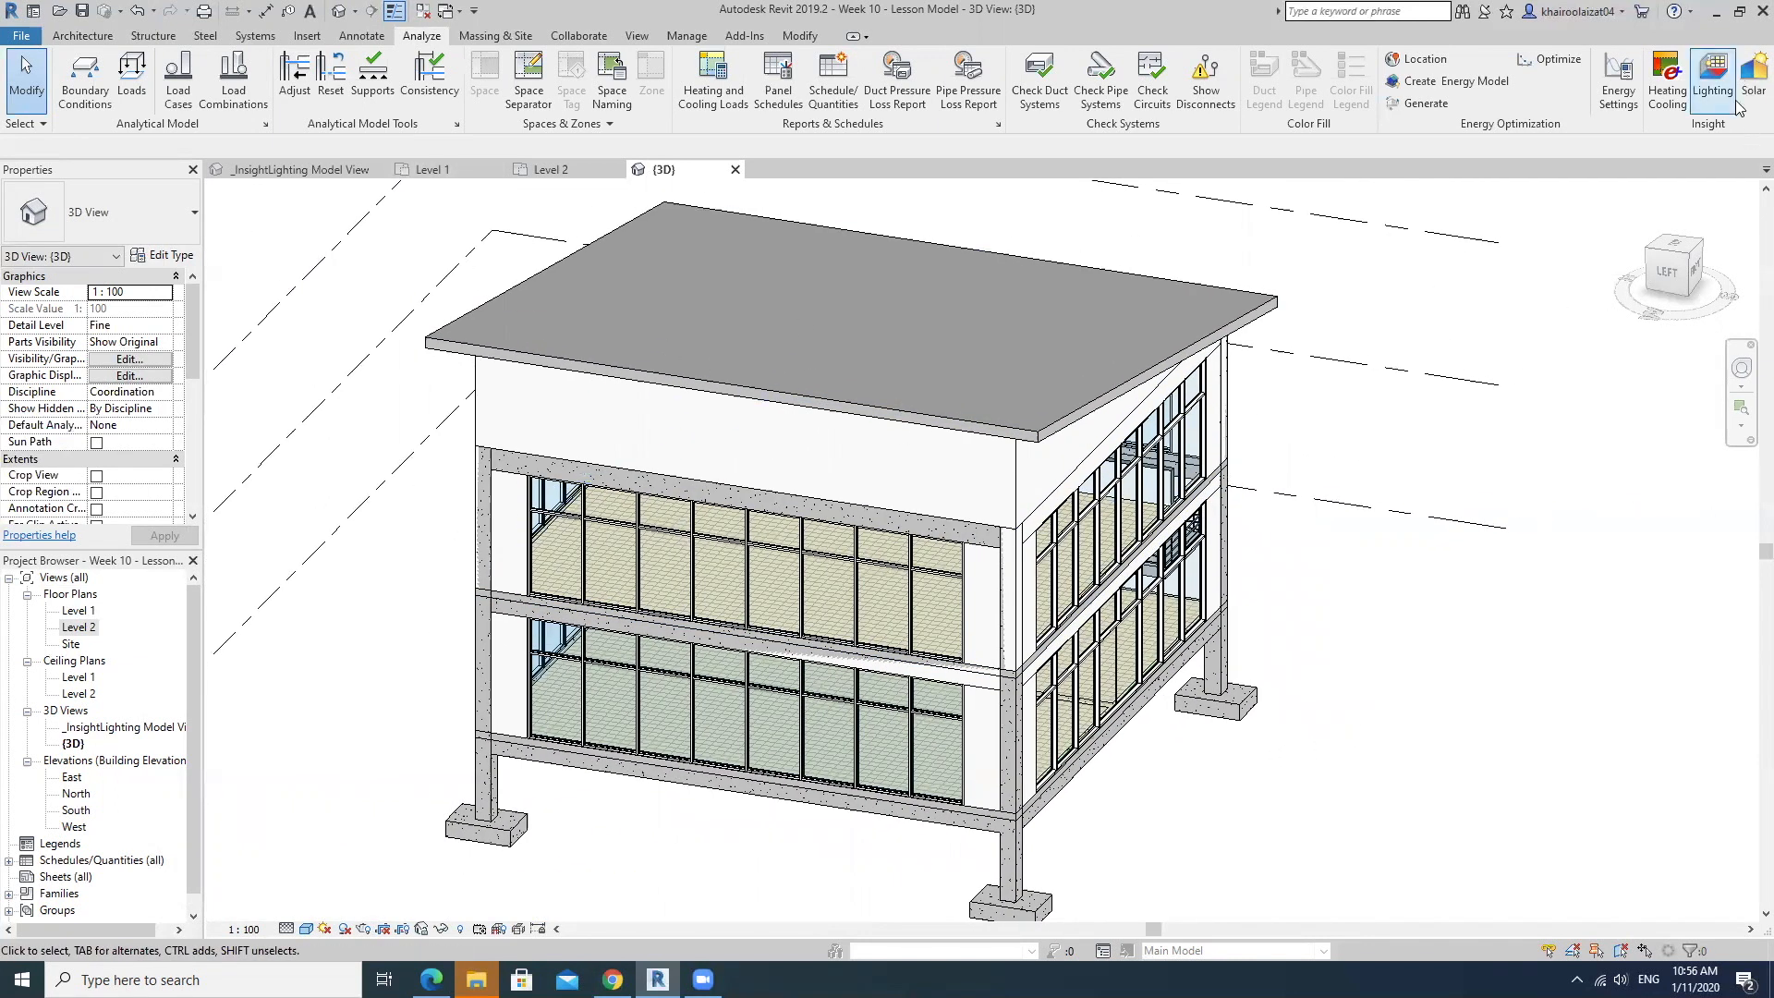
{"action": "left_click", "coordinate": [1753, 78]}
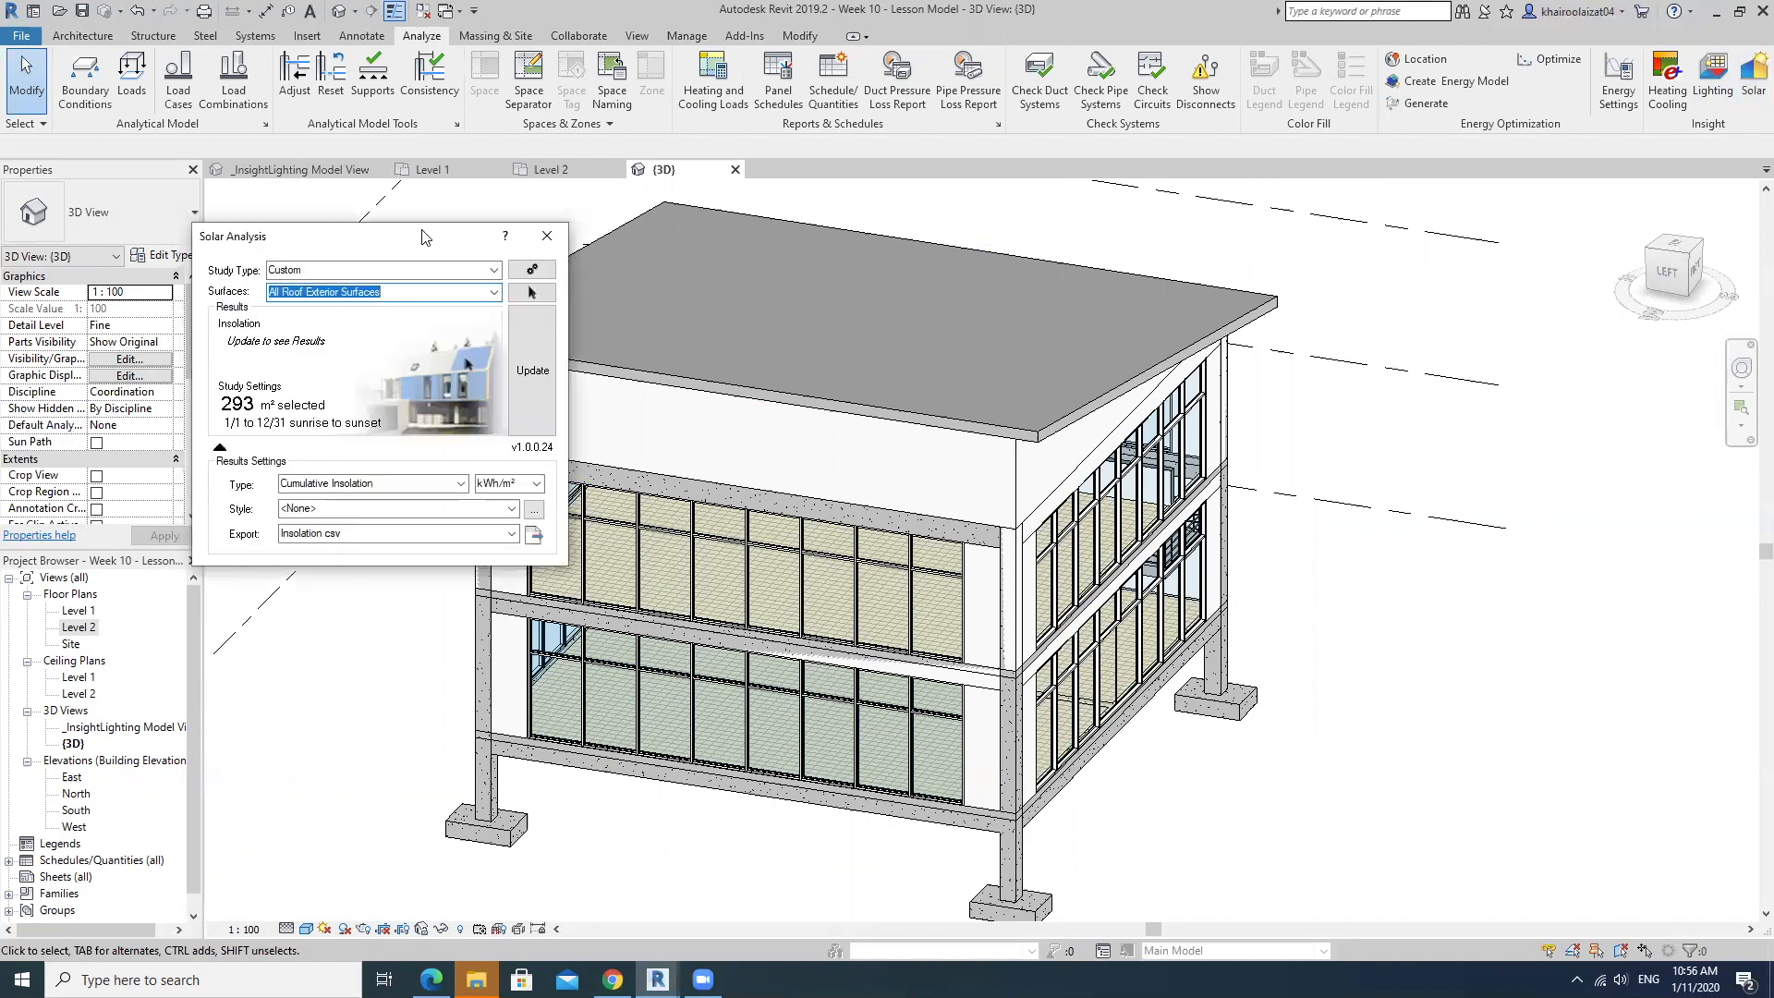
{"action": "left_click_drag", "start_coordinate": [453, 238], "coordinate": [1357, 314]}
Choose the Custom study type and apply the study settings with the analysis period on <use sun settings>.
{"action": "left_click", "coordinate": [1397, 347]}
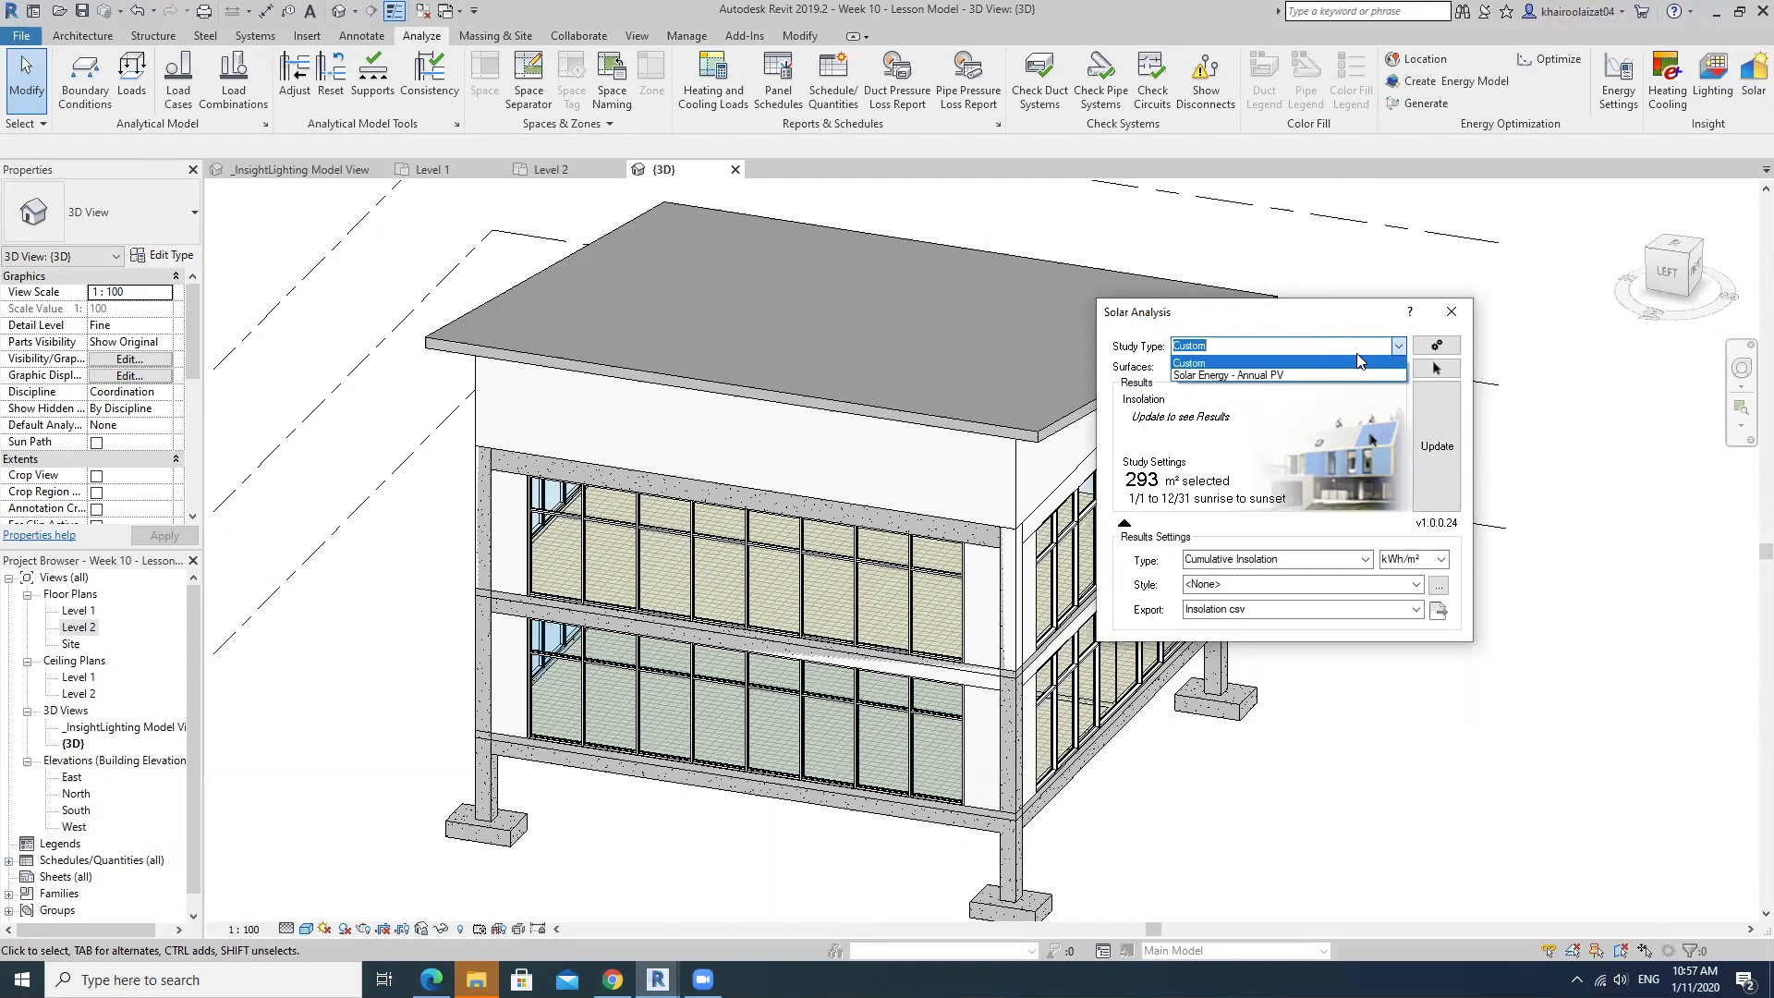
{"action": "left_click", "coordinate": [1358, 363]}
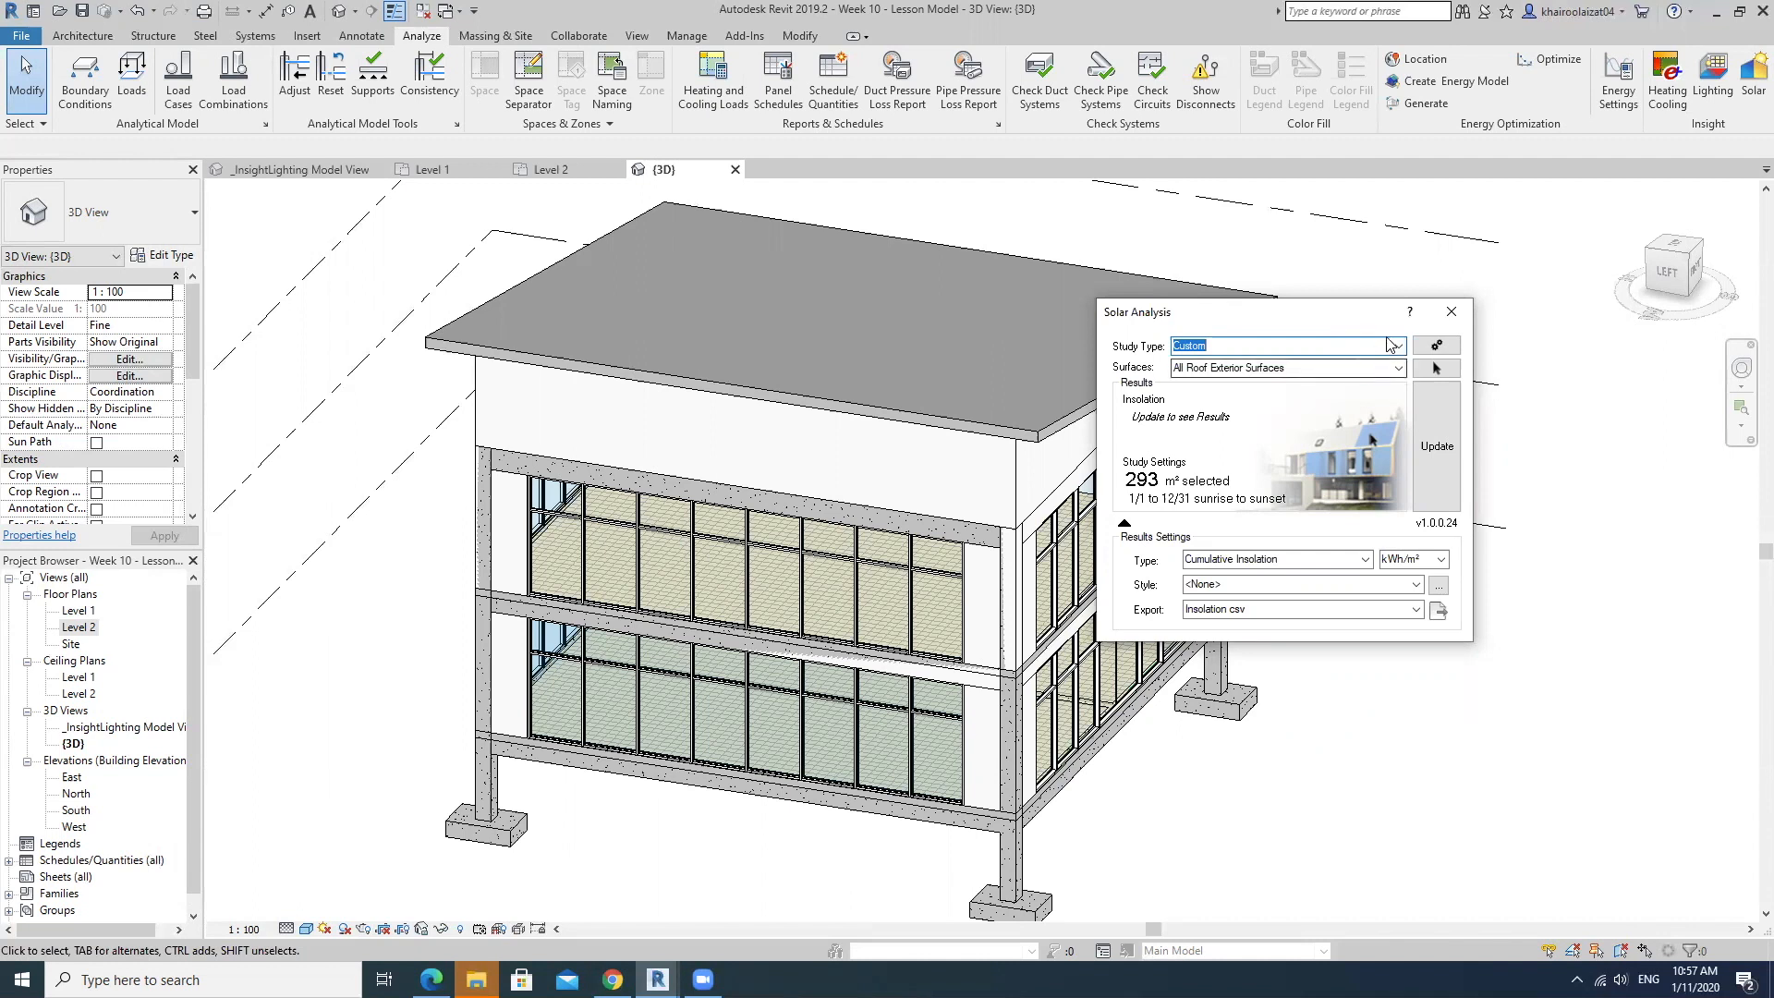
{"action": "left_click", "coordinate": [1433, 346]}
{"action": "left_click_drag", "start_coordinate": [1320, 317], "coordinate": [850, 256]}
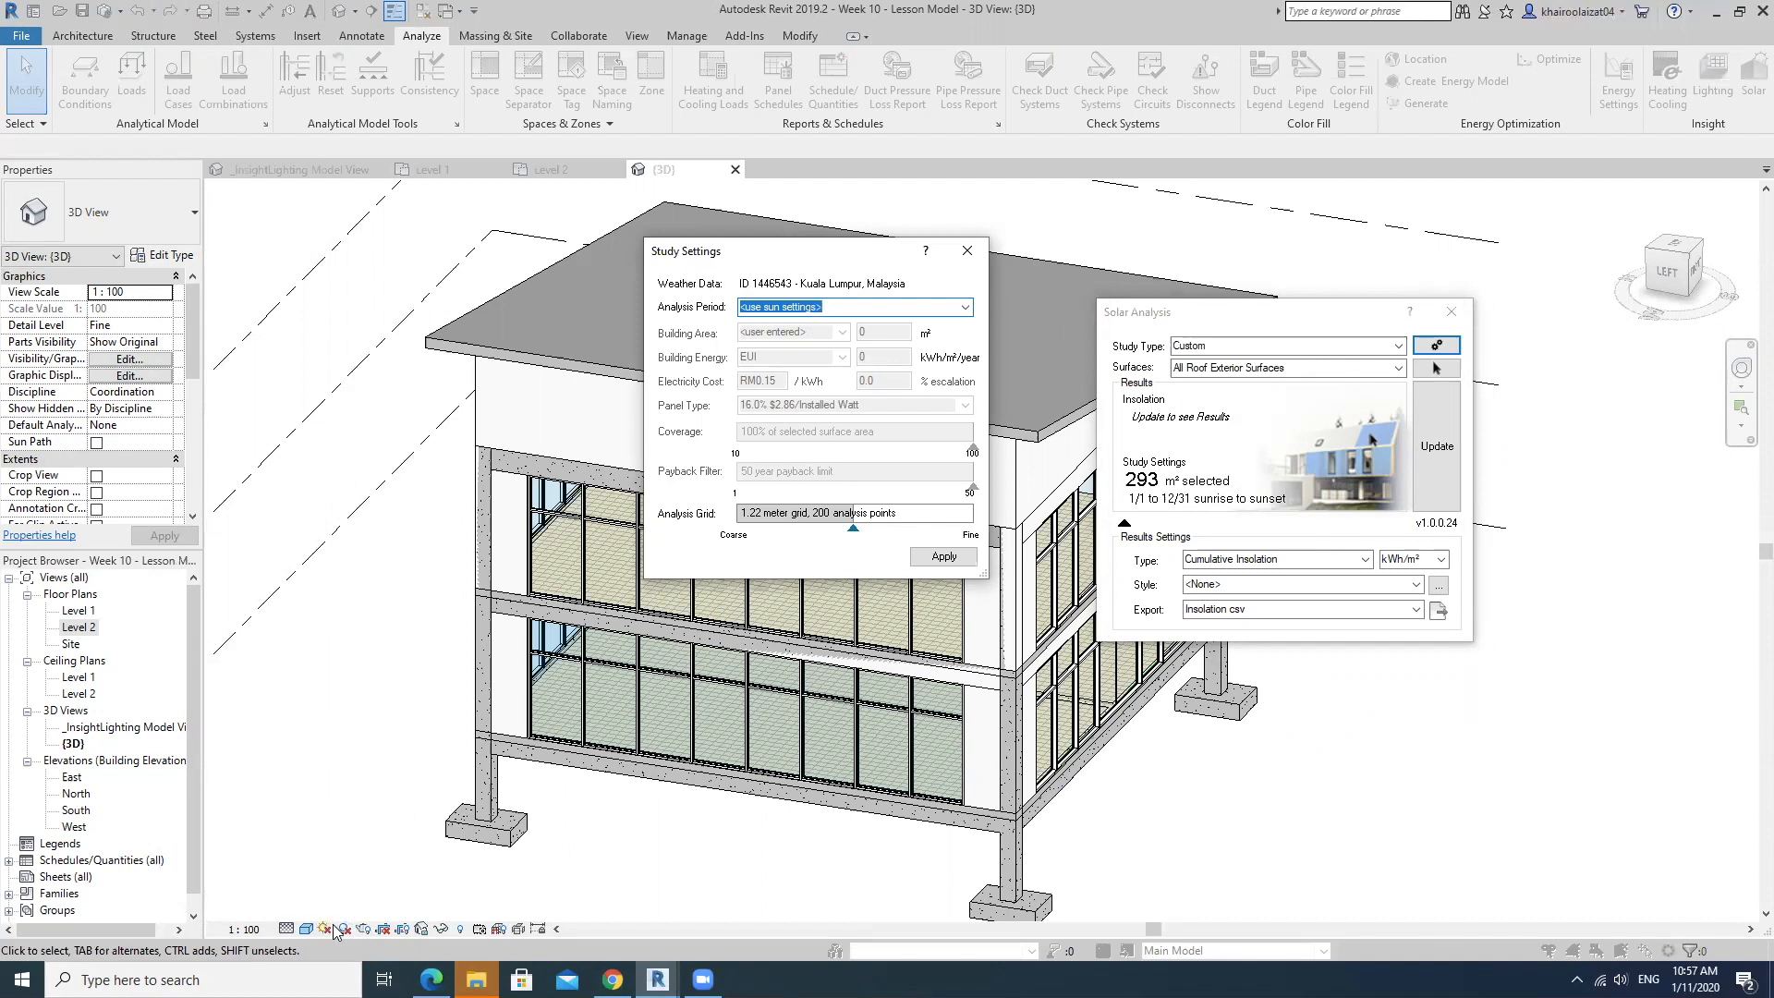
{"action": "left_click", "coordinate": [943, 555]}
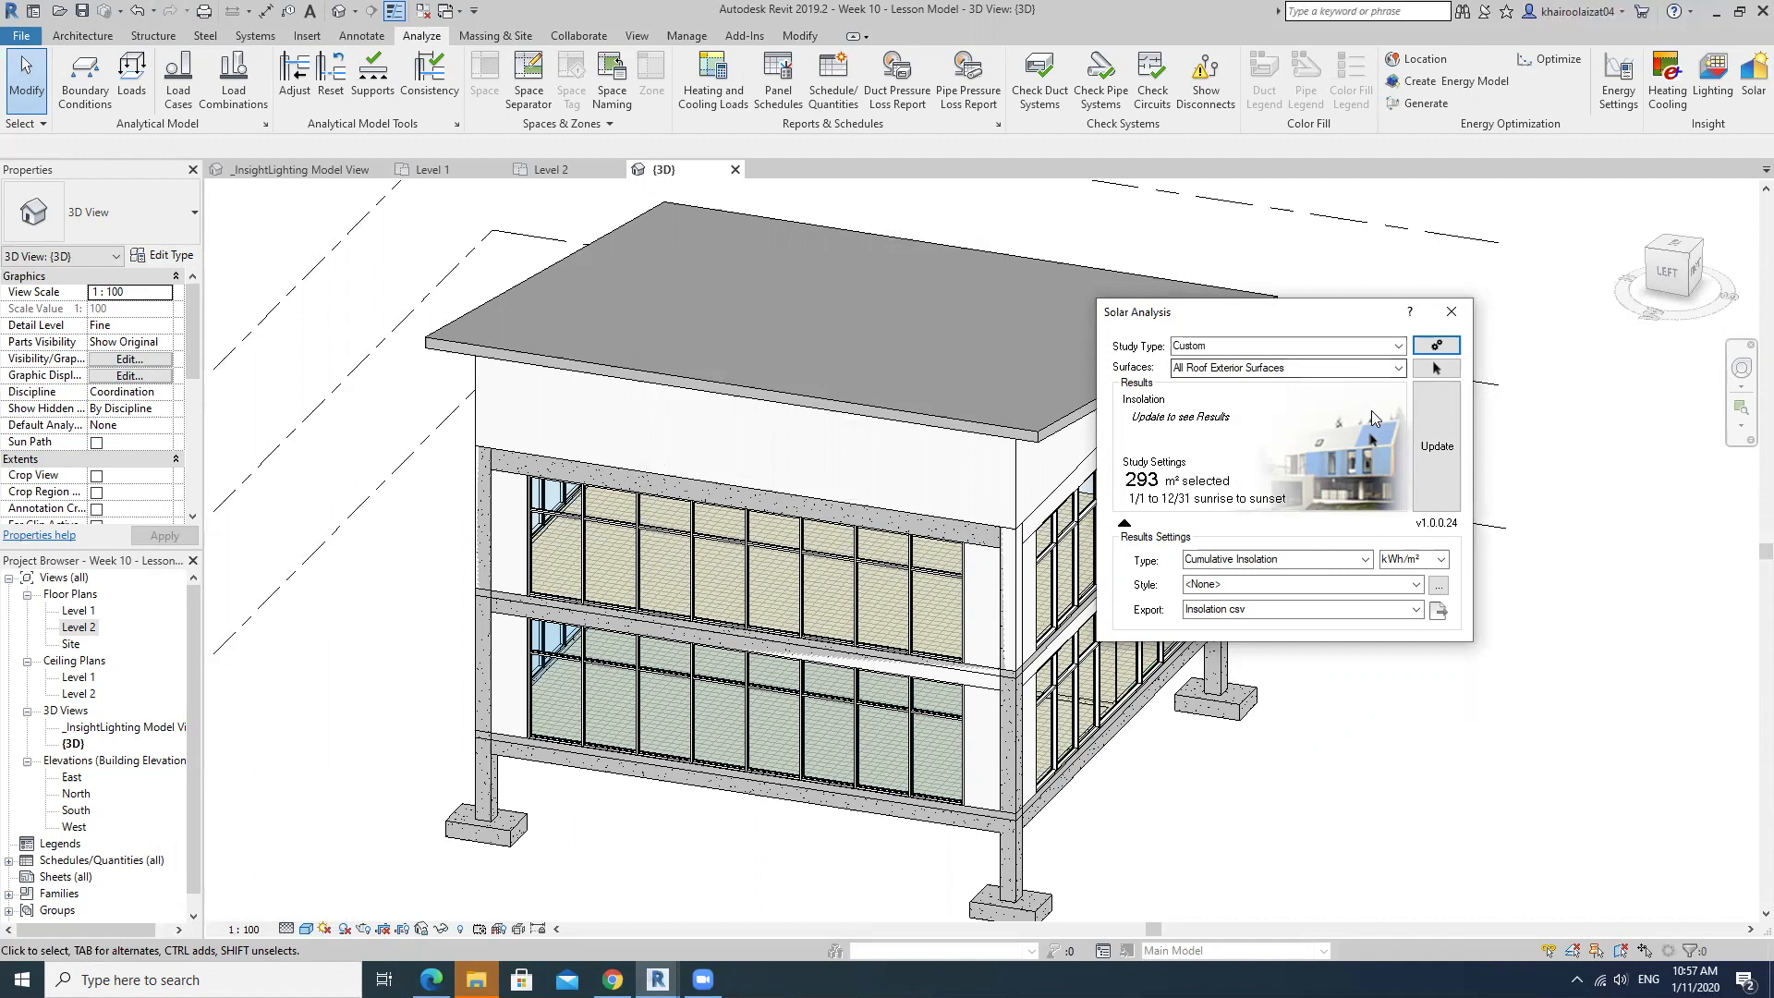
Set the solar analysis surfaces to <user selection> and dismiss the surface selection message.
{"action": "left_click", "coordinate": [1465, 362]}
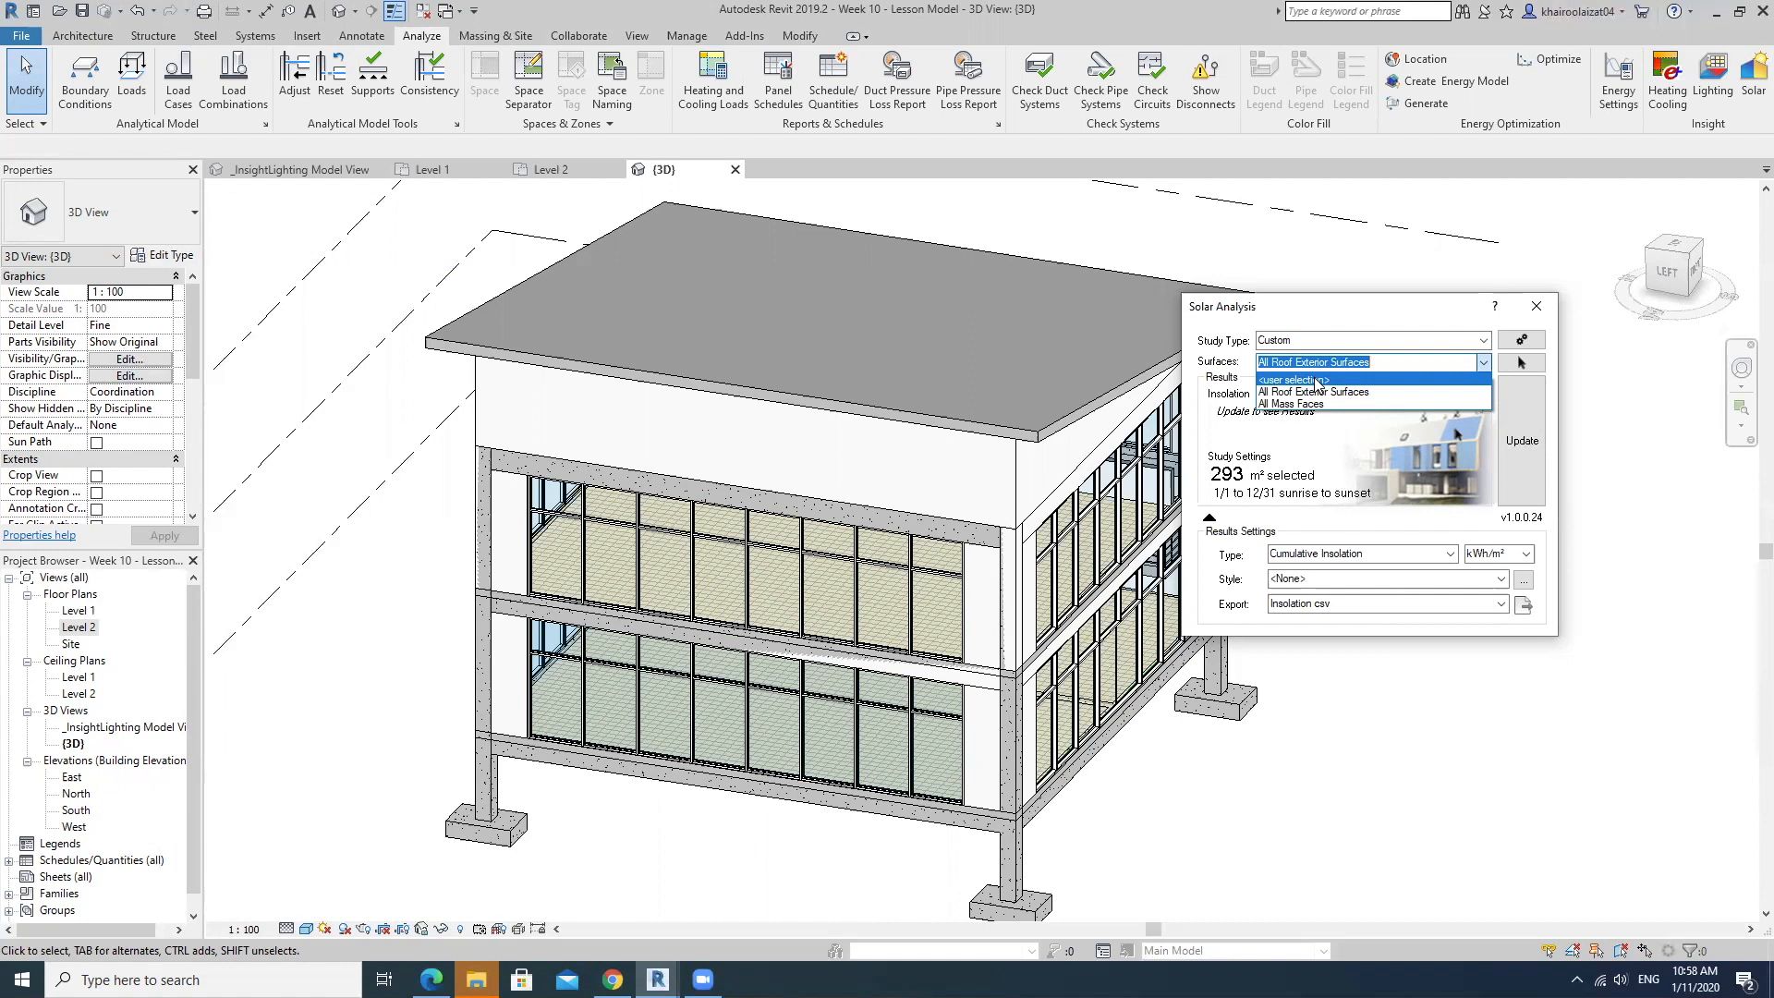
{"action": "left_click", "coordinate": [1292, 380]}
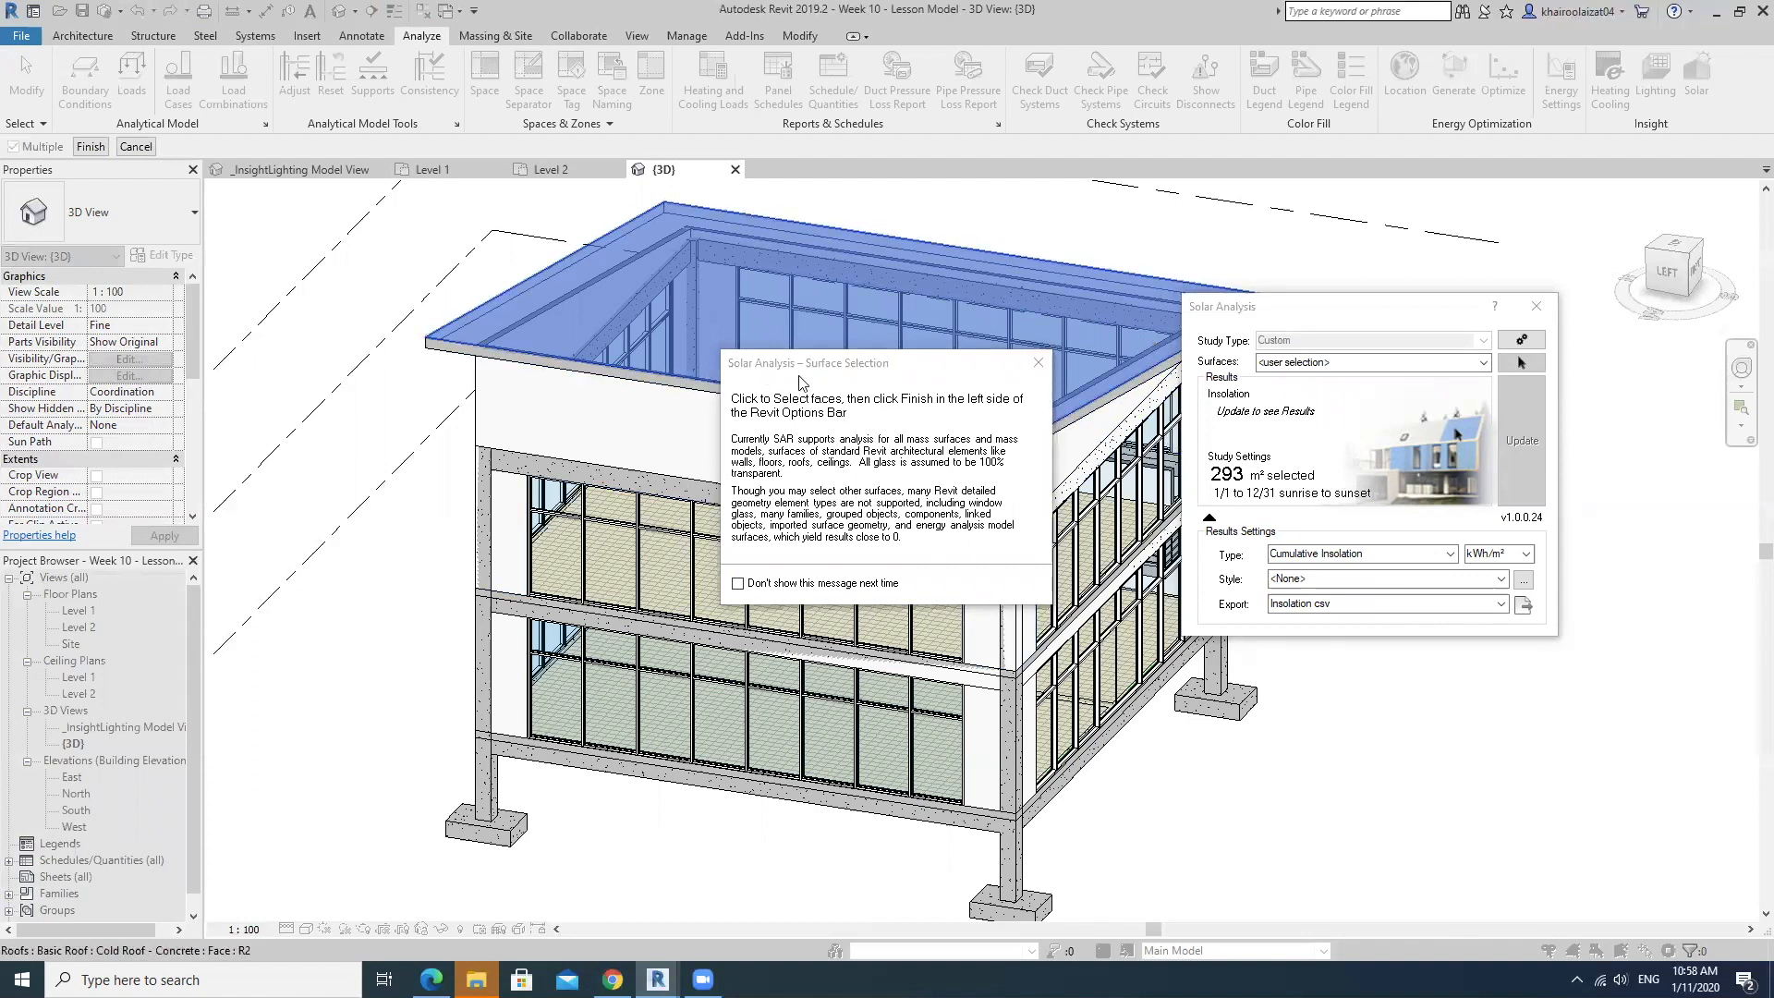
{"action": "left_click", "coordinate": [1044, 361]}
Add the building's wall faces and both storeys' floor faces to the roof selection and finish the surface selection.
{"action": "middle_click_drag", "start_coordinate": [973, 465], "coordinate": [728, 505]}
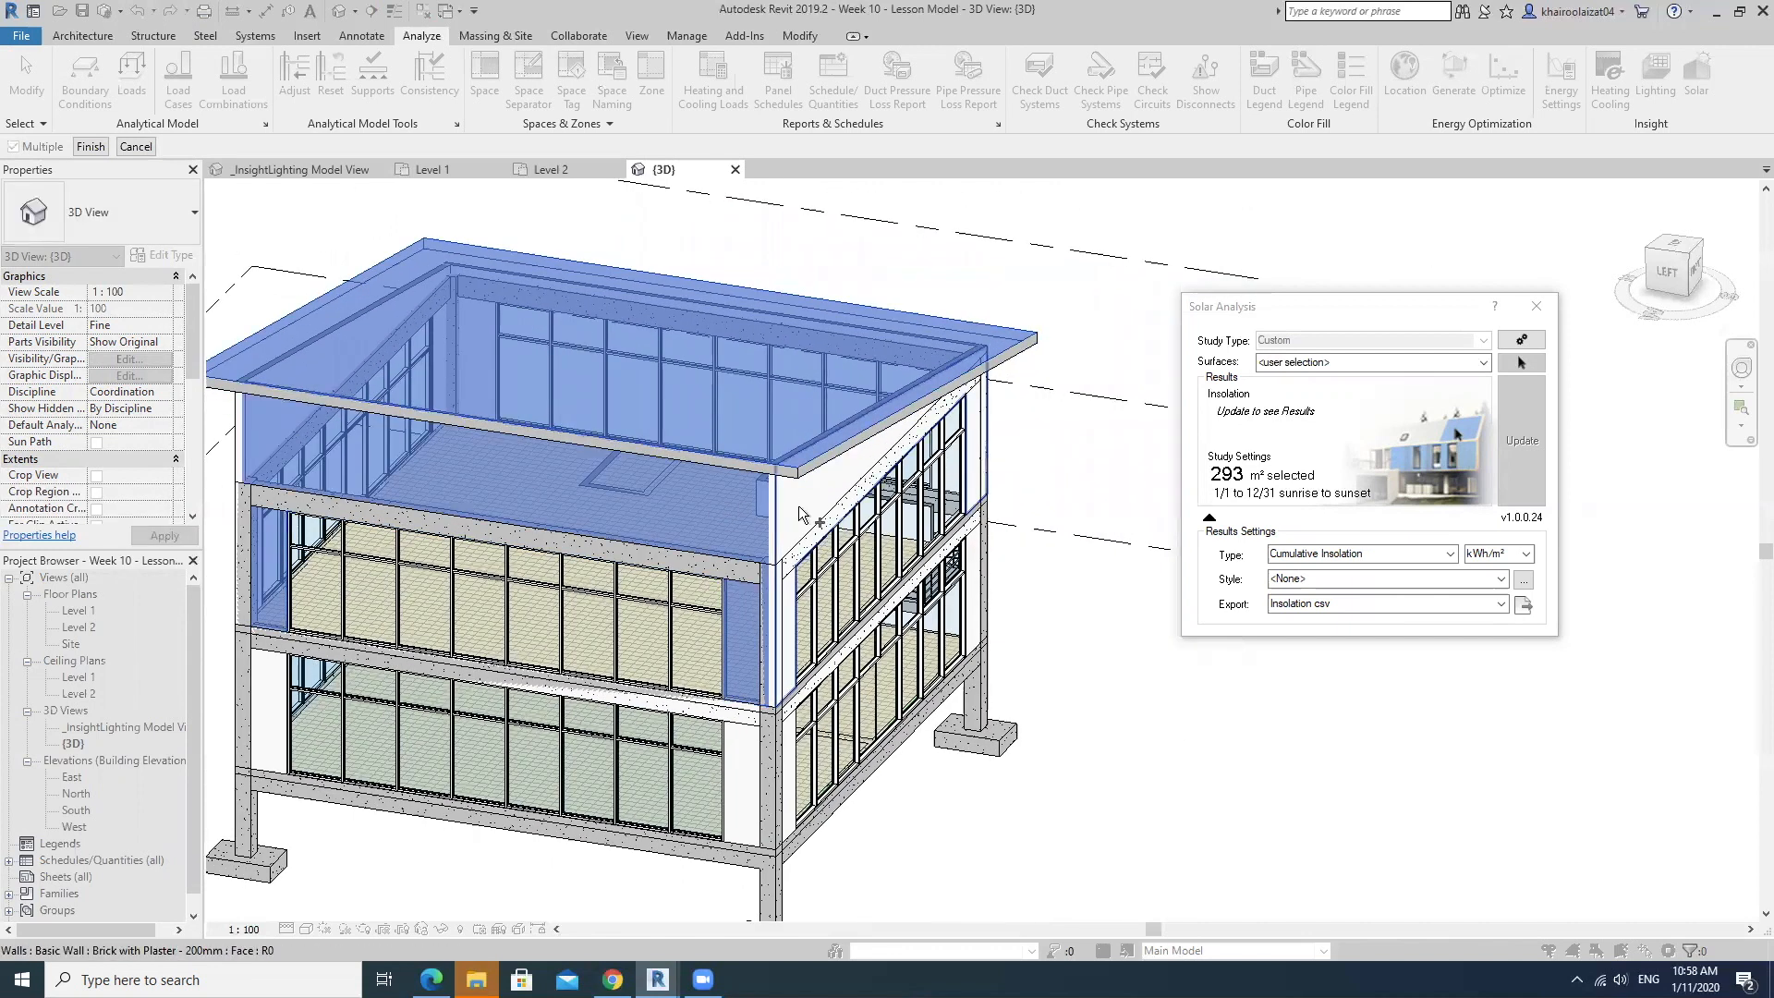
{"action": "left_click", "coordinate": [976, 586]}
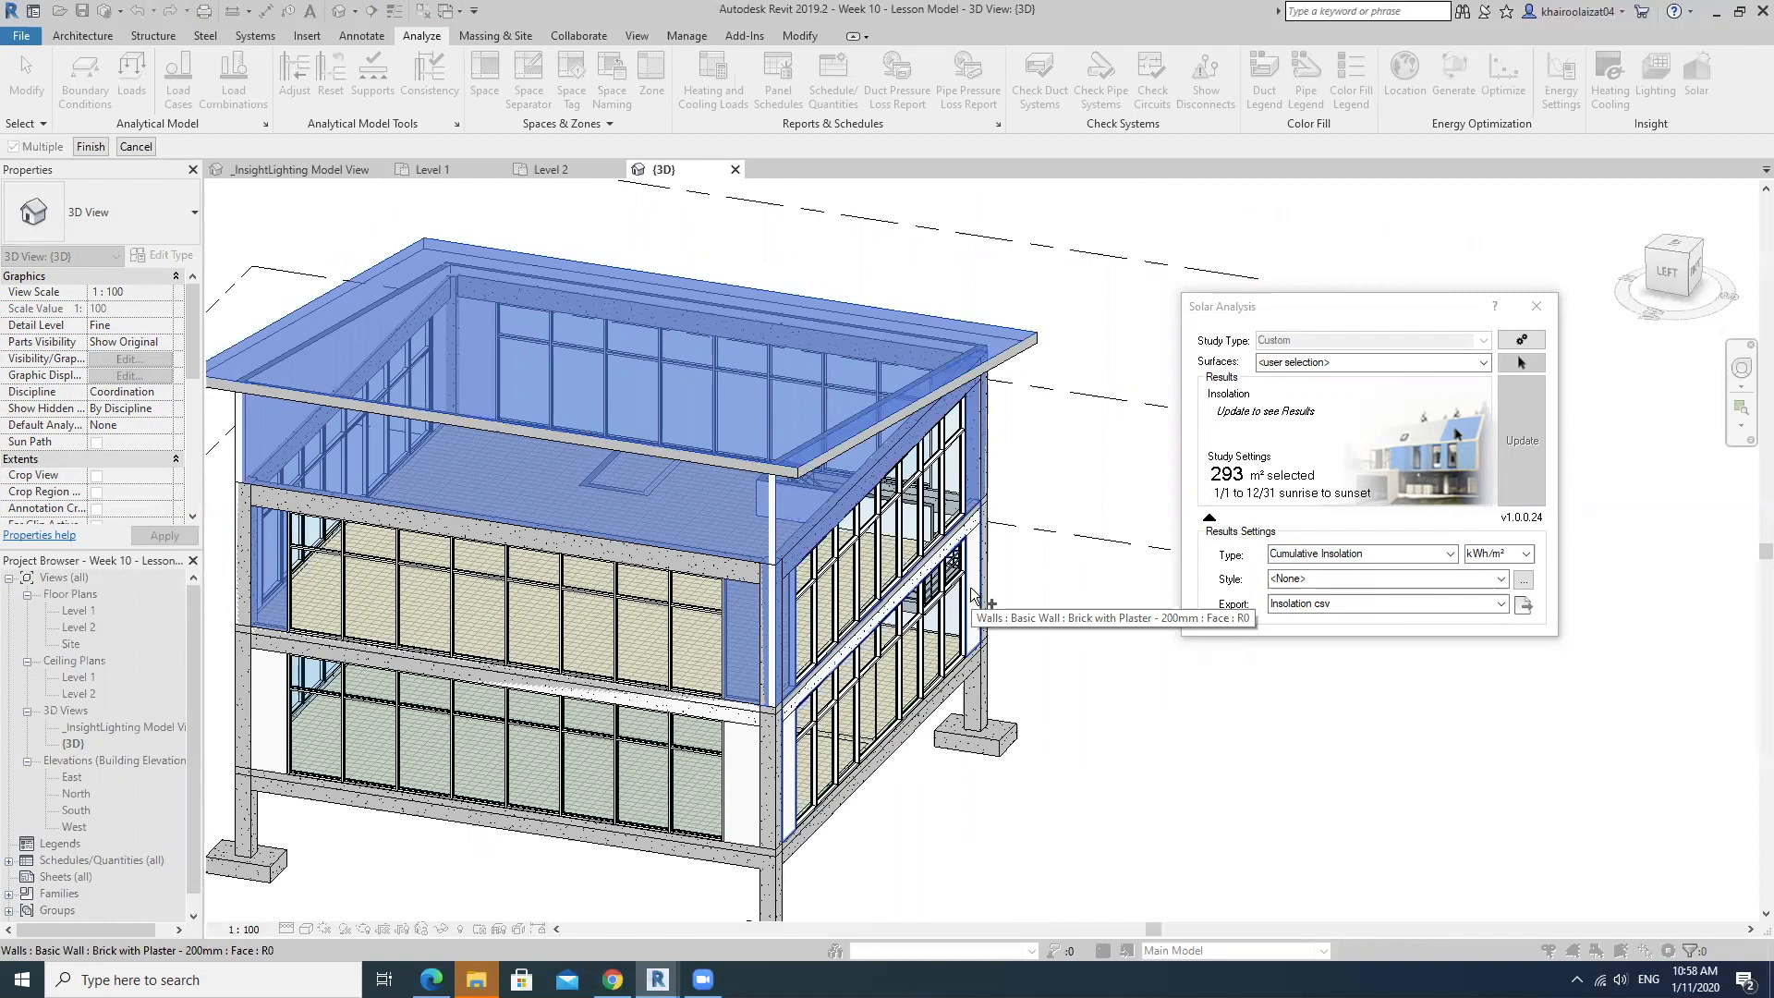
{"action": "left_click", "coordinate": [738, 758]}
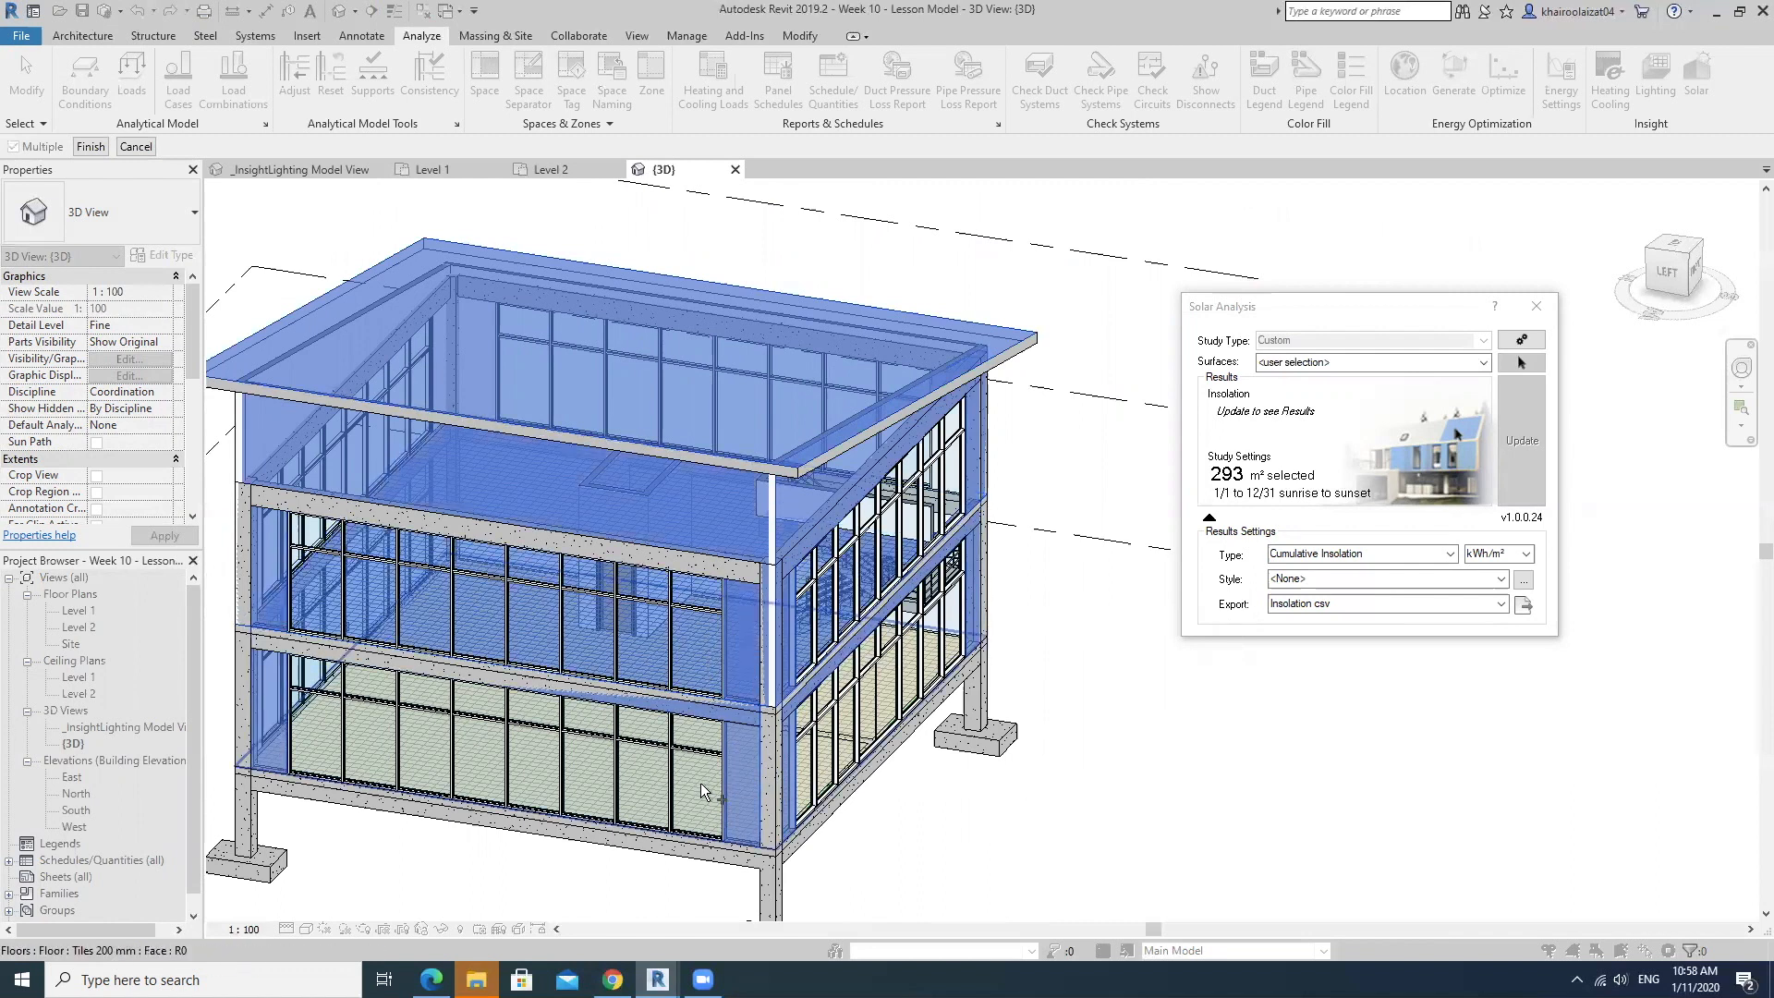
{"action": "middle_click_drag", "start_coordinate": [733, 773], "coordinate": [790, 773]}
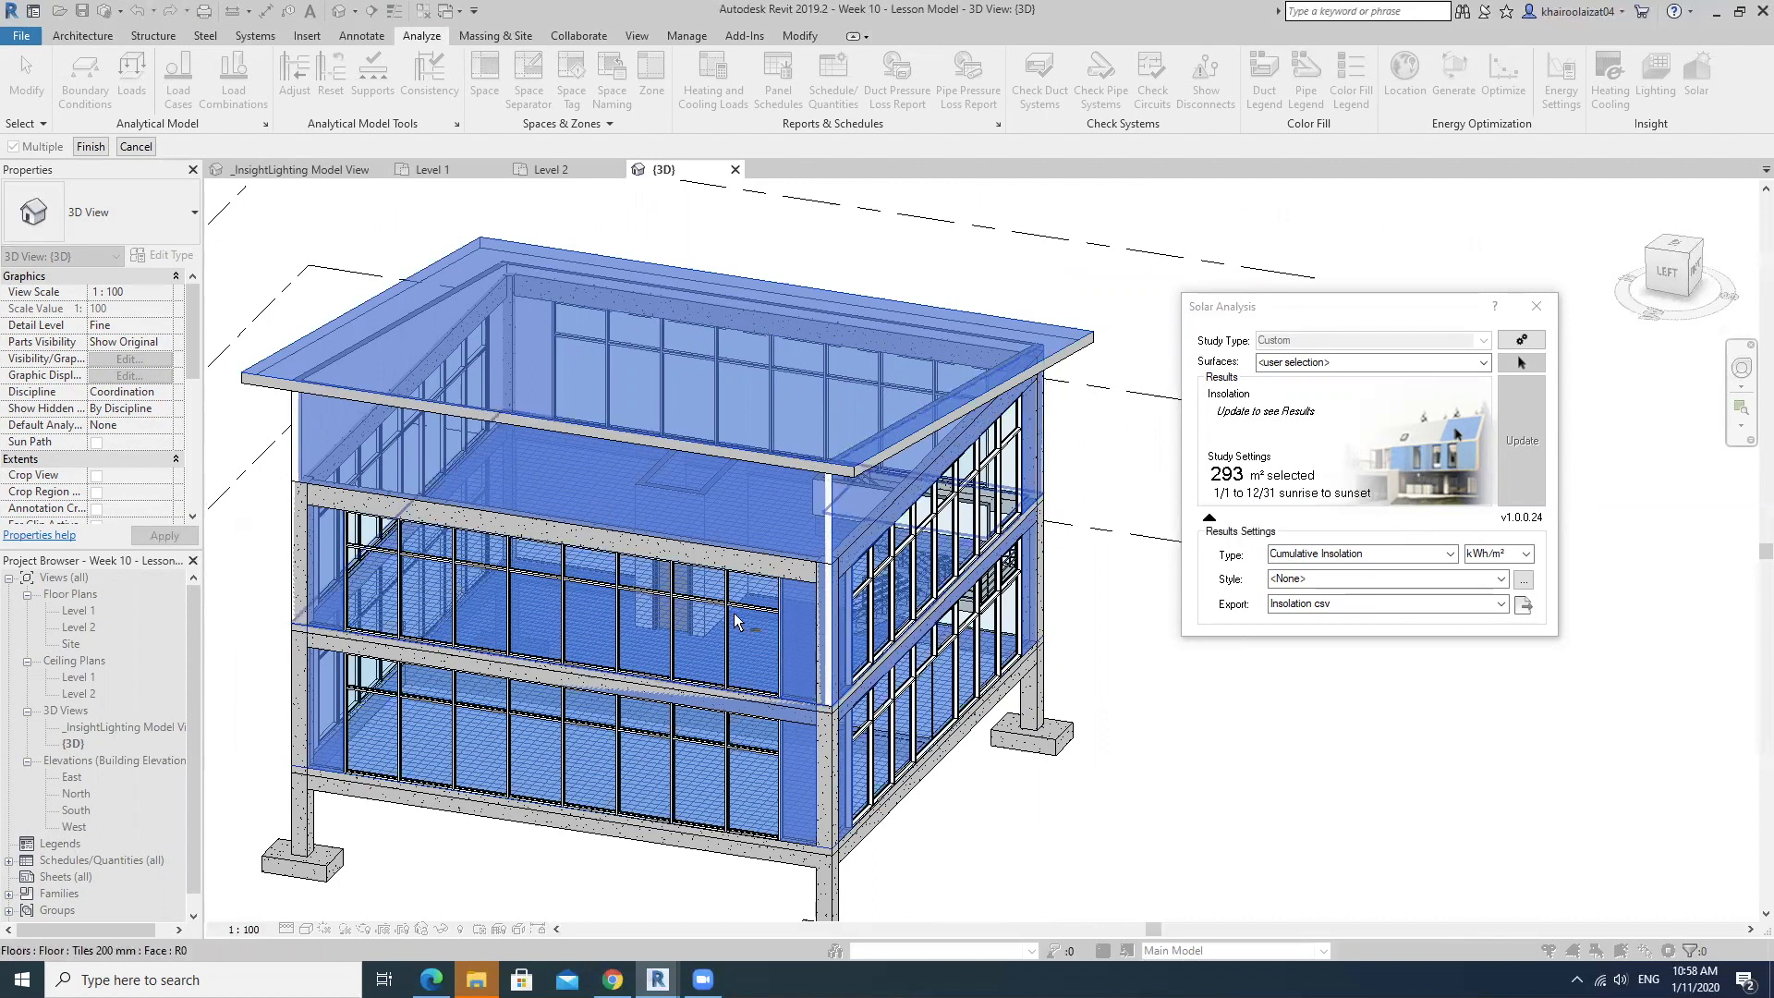
{"action": "middle_click_drag", "start_coordinate": [717, 647], "coordinate": [810, 646]}
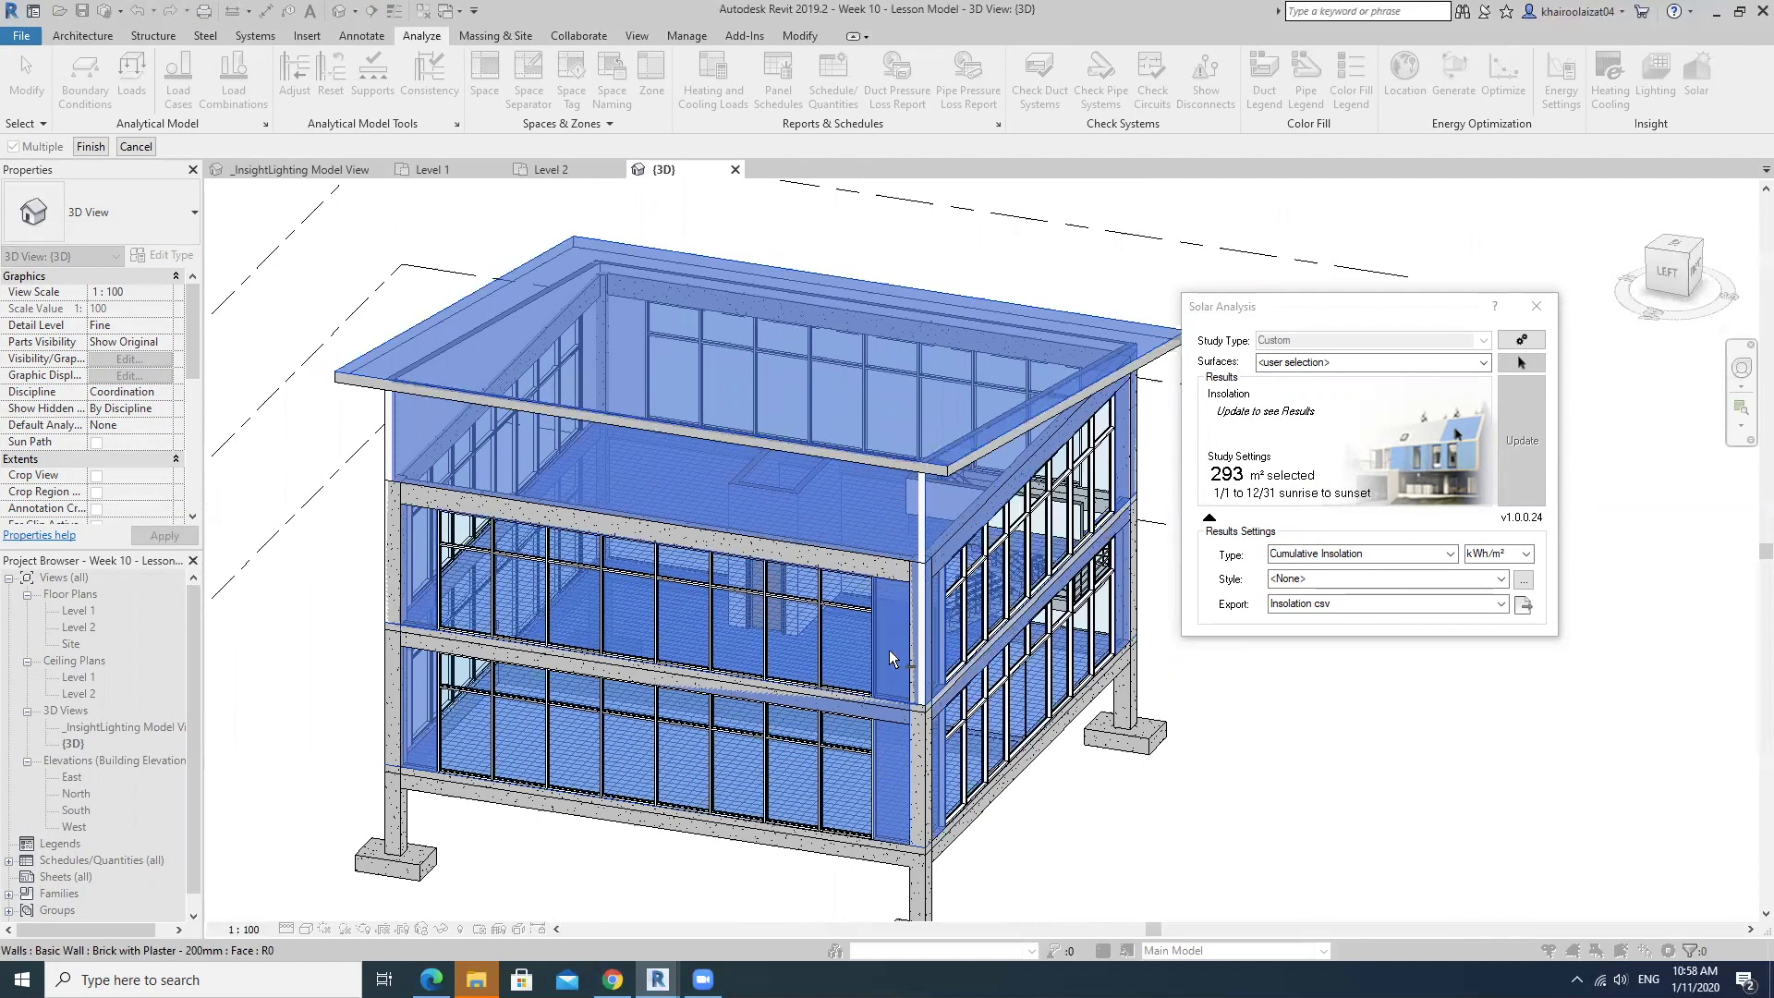
{"action": "left_click", "coordinate": [90, 145]}
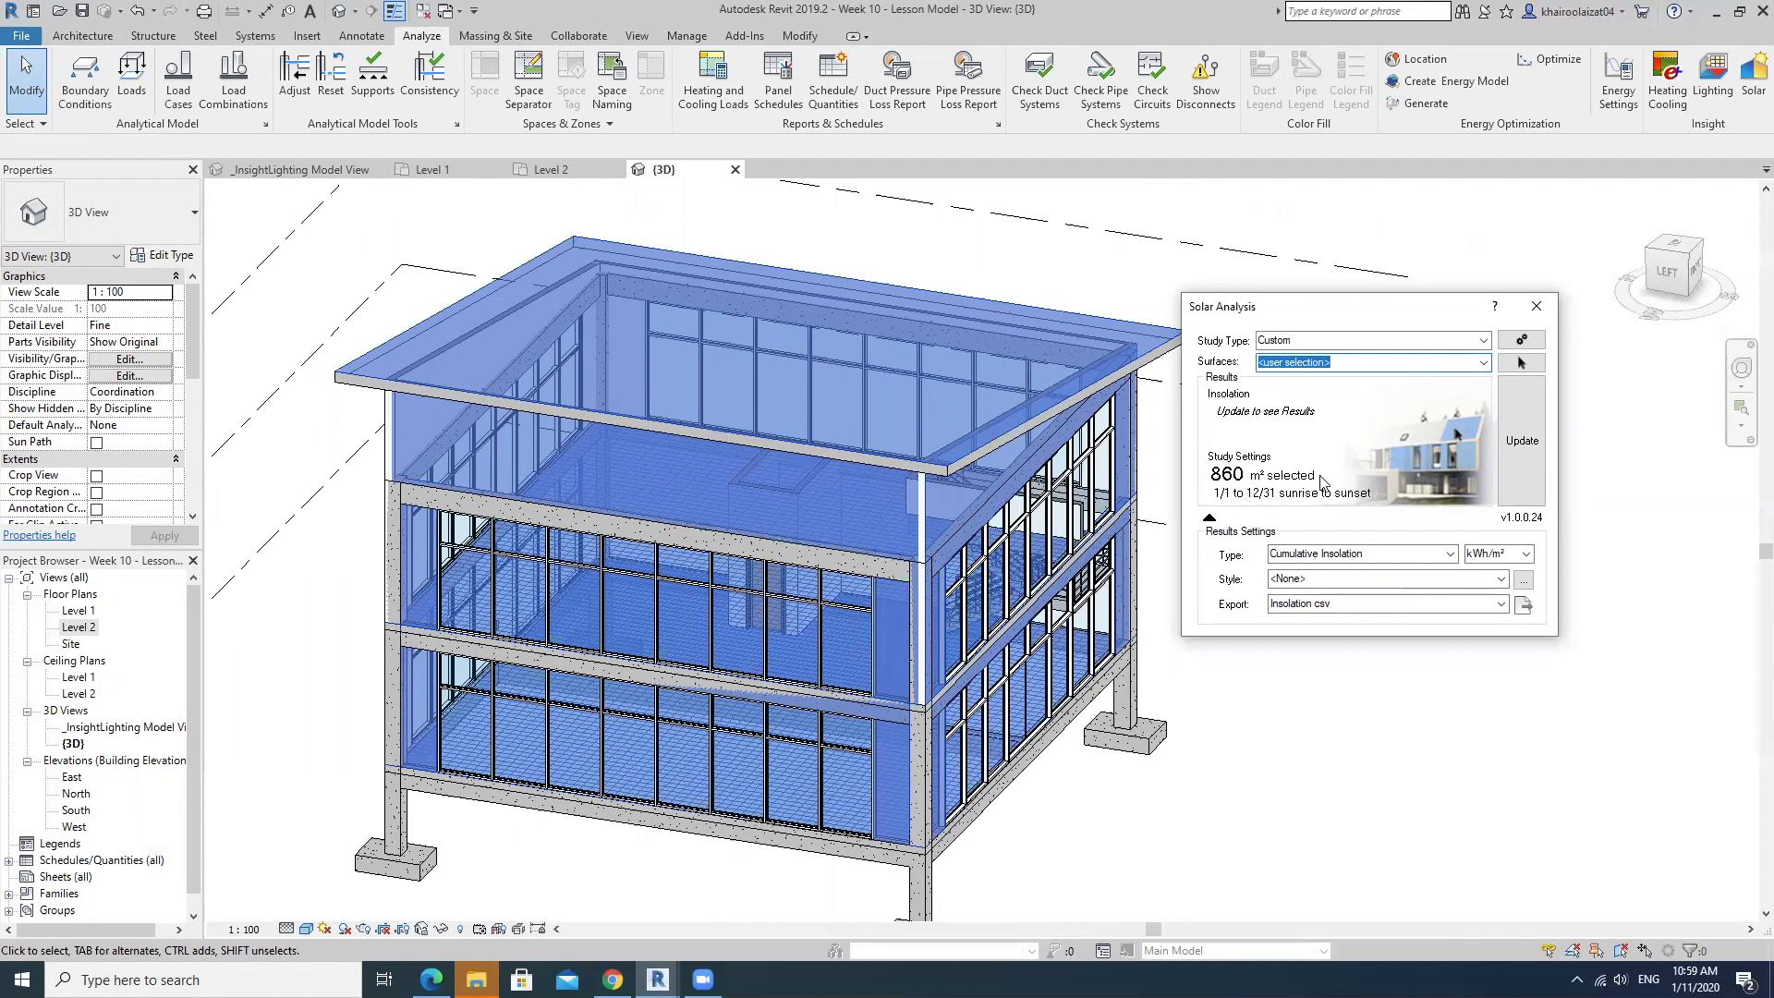
Keep the result type as Cumulative Insolation in kWh/m² and update the solar analysis for the selected surfaces.
{"action": "left_click", "coordinate": [1446, 554]}
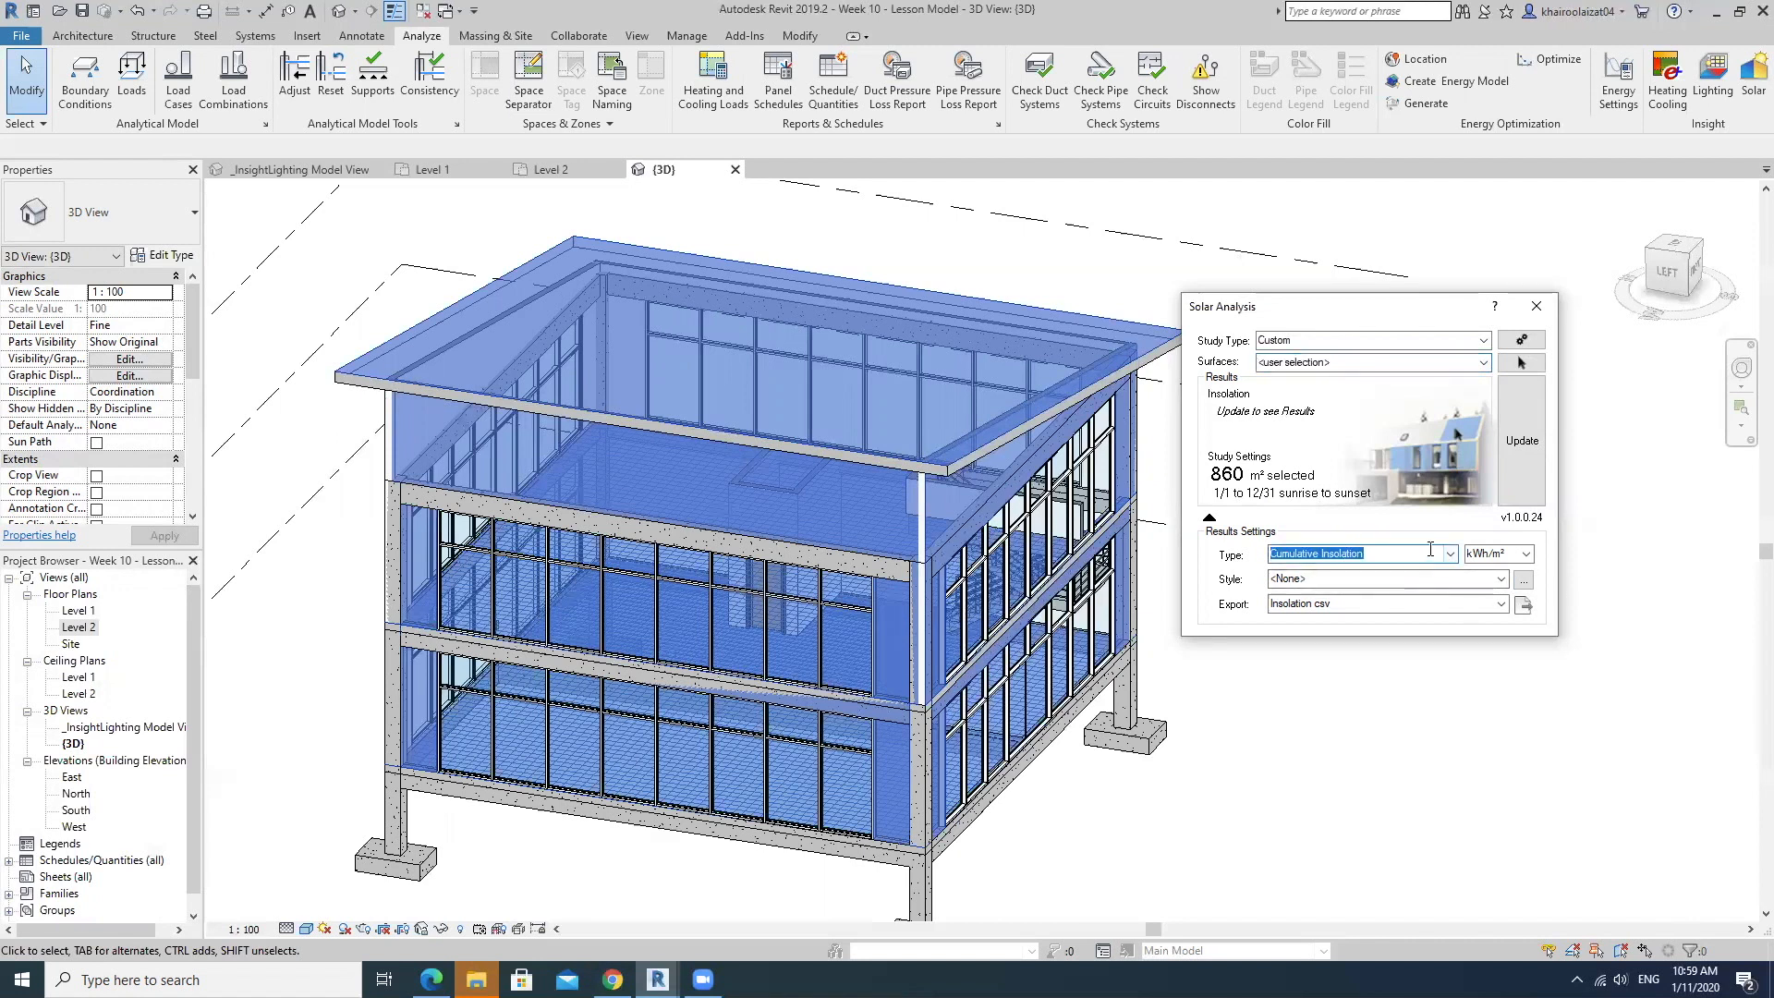
{"action": "left_click", "coordinate": [1525, 554]}
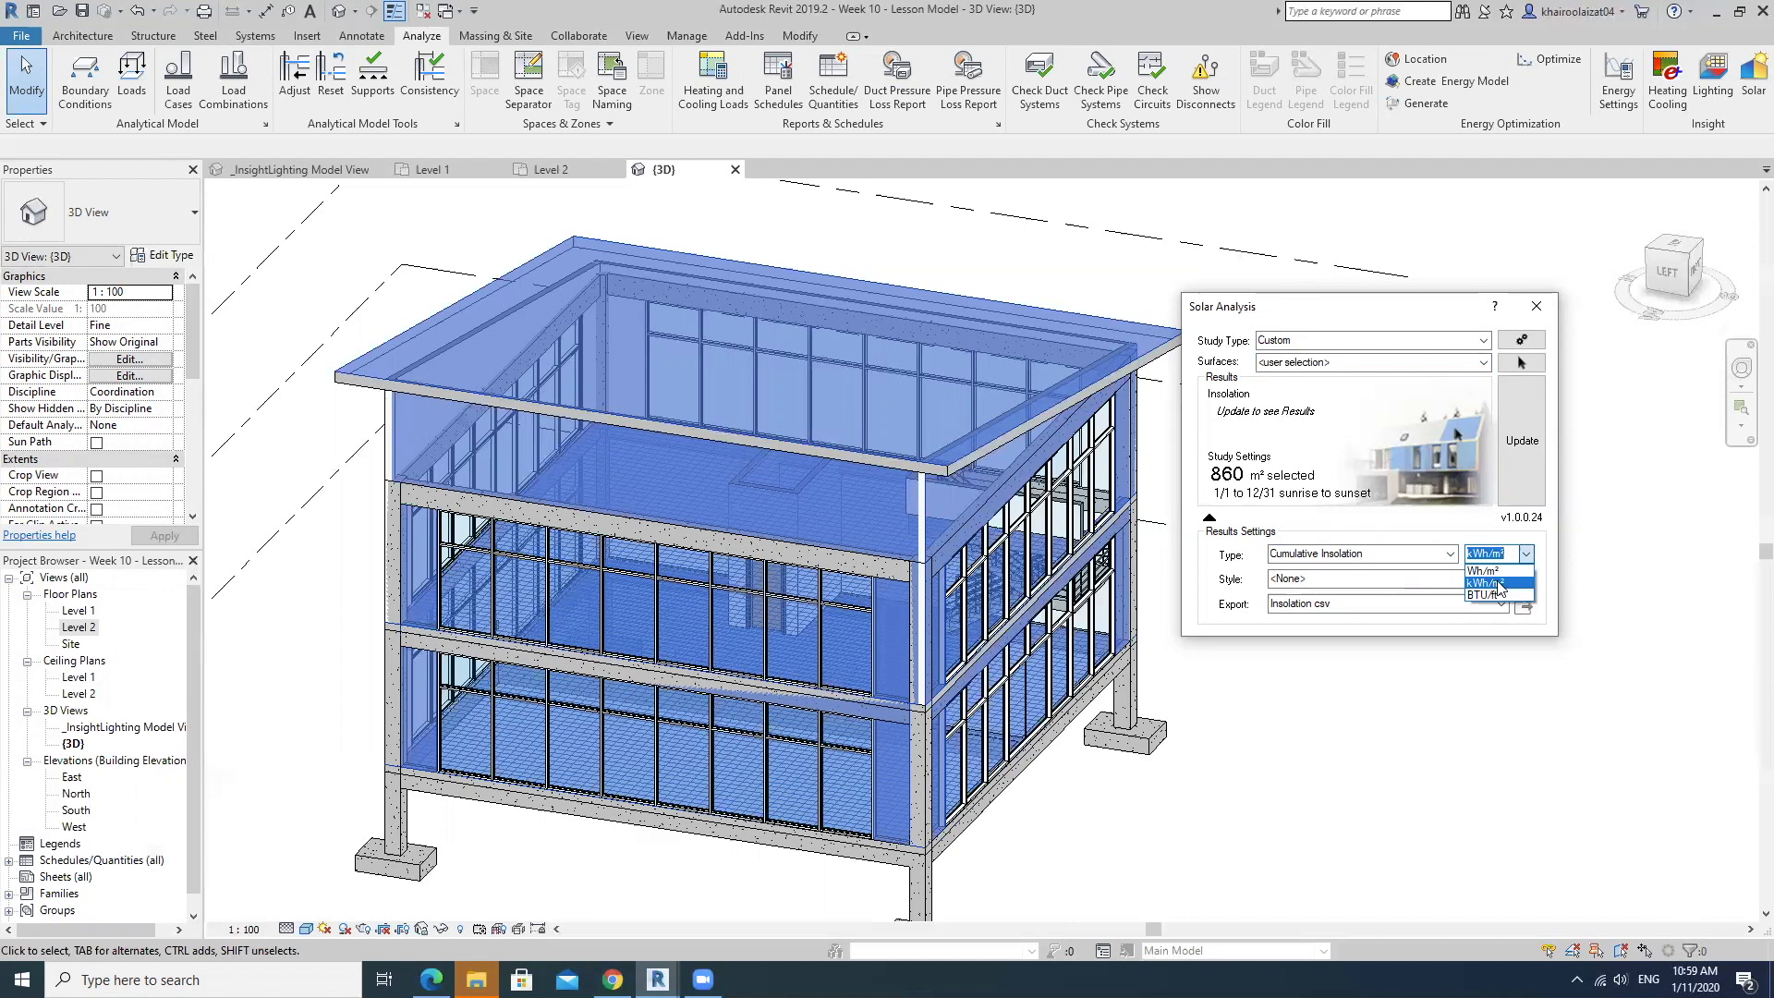
{"action": "left_click", "coordinate": [1498, 583]}
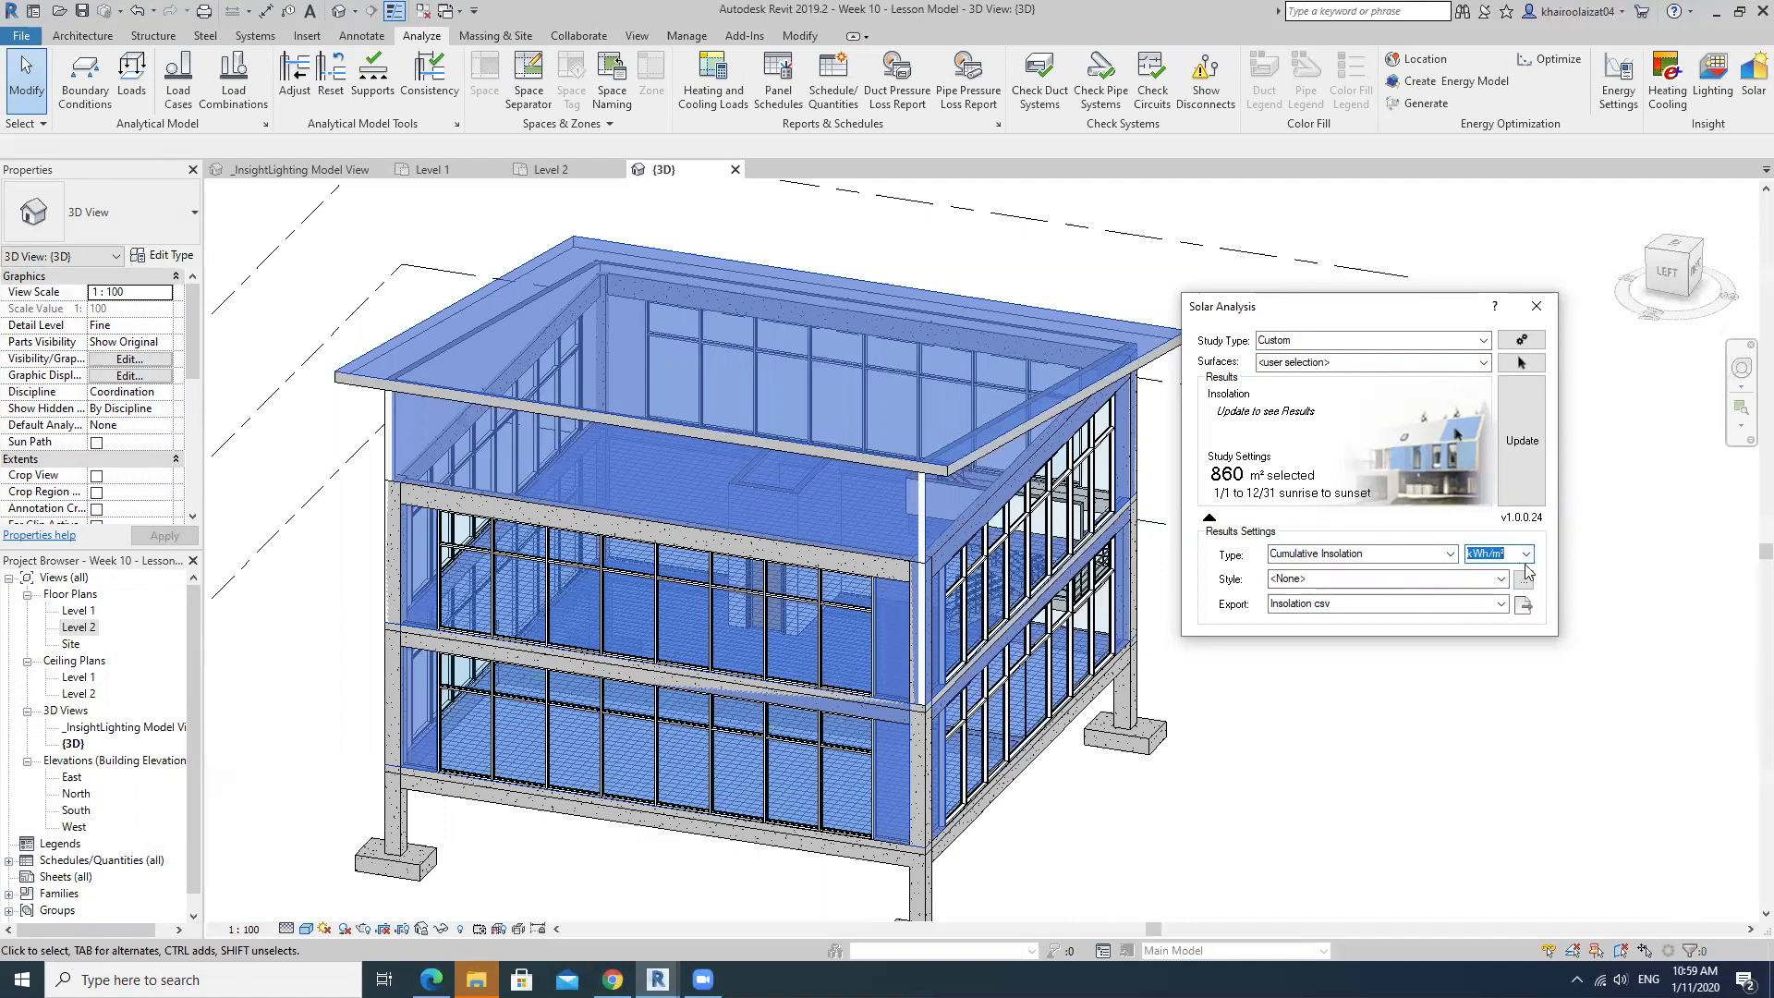
{"action": "left_click", "coordinate": [1526, 560]}
{"action": "left_click", "coordinate": [1526, 560]}
{"action": "left_click", "coordinate": [1524, 448]}
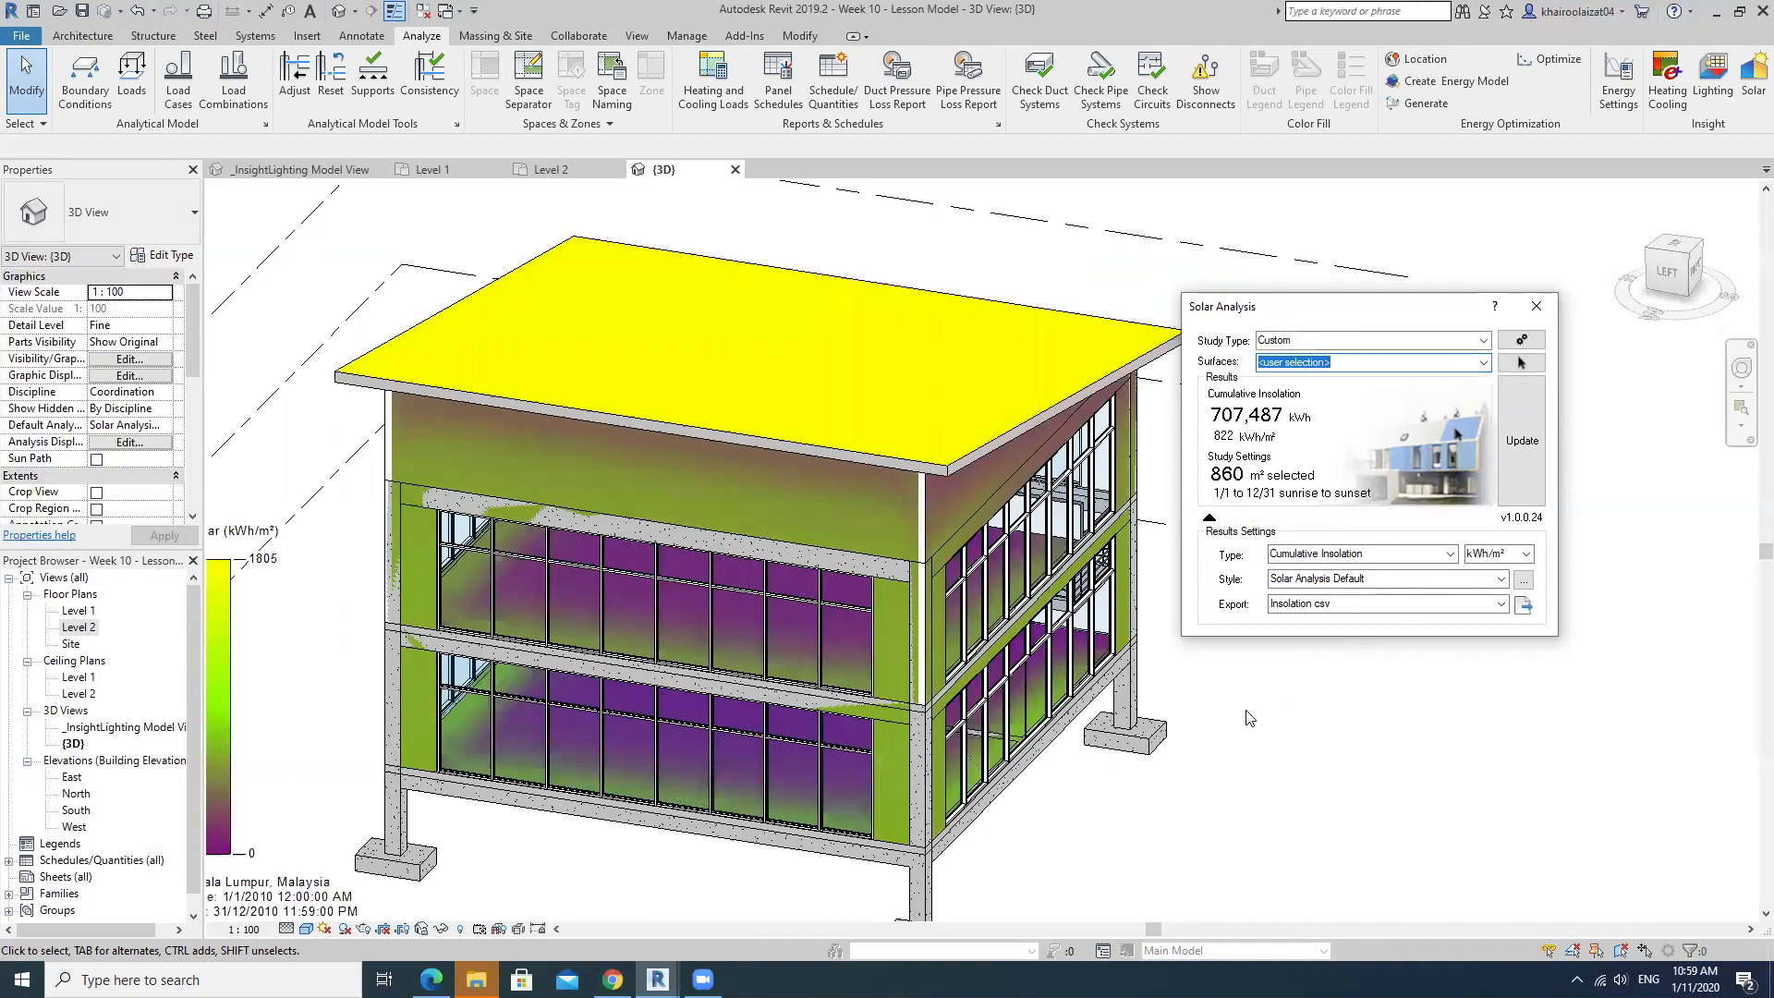
Examine the solar results on the model and the legend's location and study dates, and open the Sun Settings.
{"action": "middle_click_drag", "start_coordinate": [478, 644], "coordinate": [501, 605]}
{"action": "scroll", "coordinate": [508, 579], "scroll_direction": "down", "scroll_amount": 1}
{"action": "scroll", "coordinate": [507, 579], "scroll_direction": "down", "scroll_amount": 1}
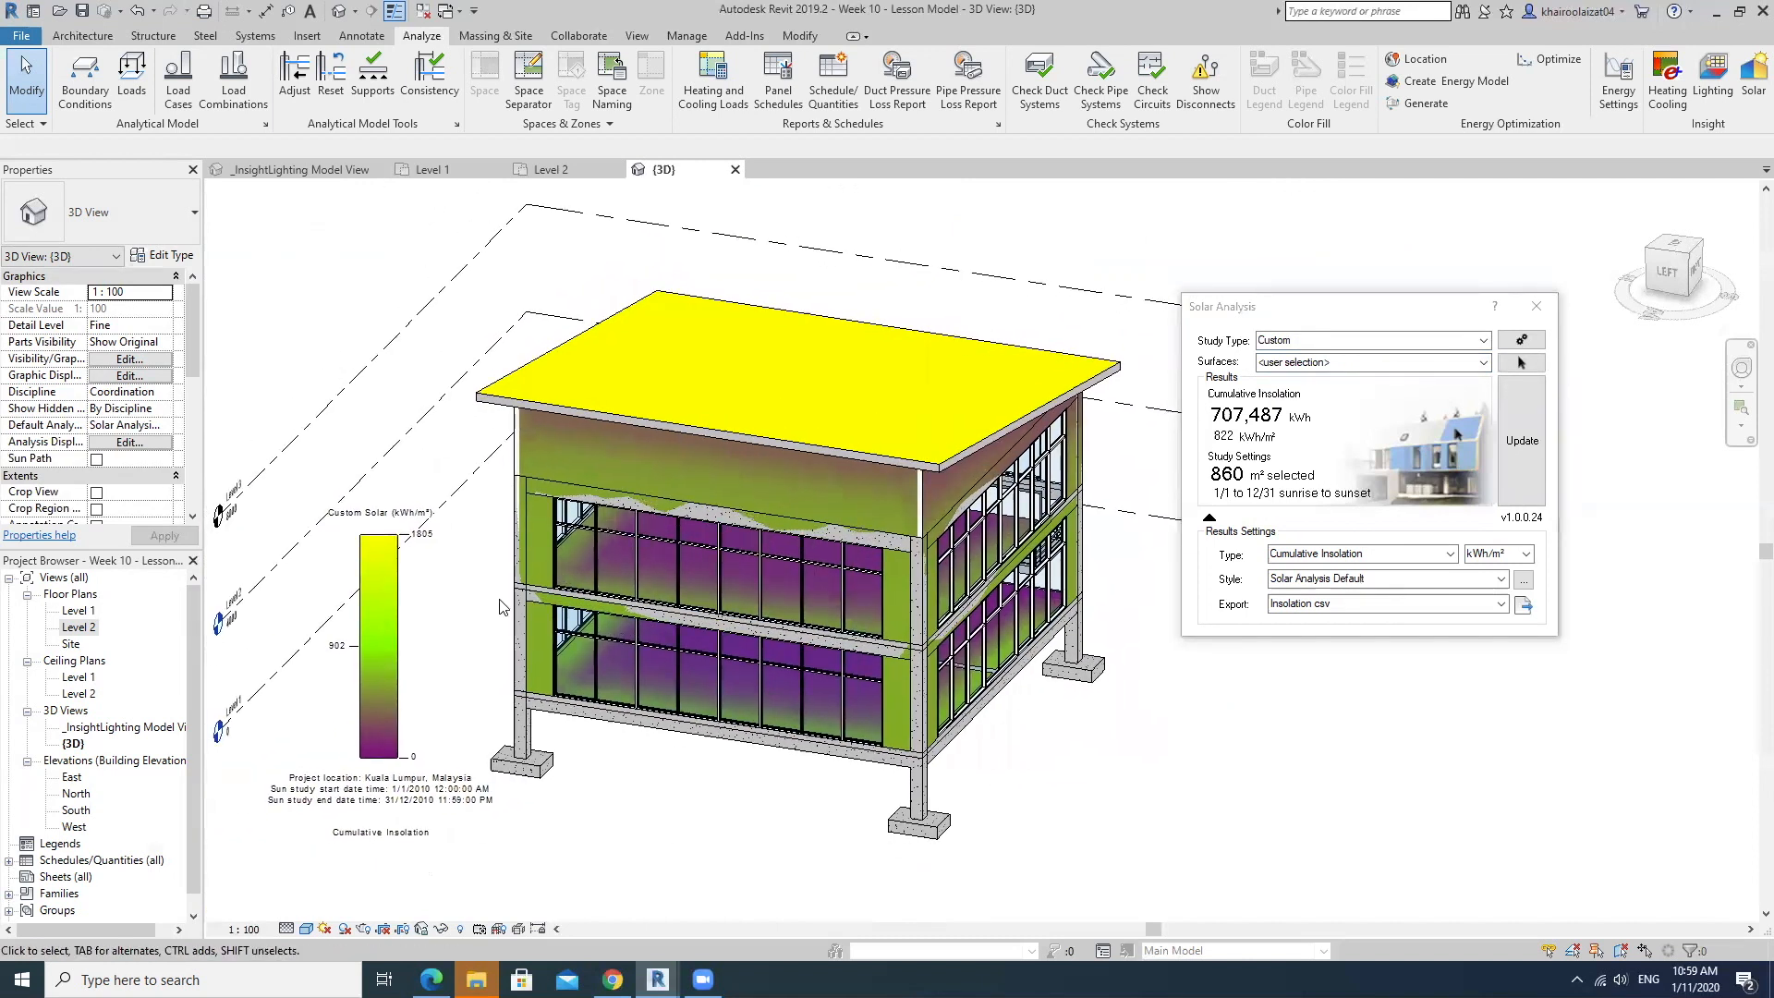
{"action": "scroll", "coordinate": [366, 783], "scroll_direction": "up", "scroll_amount": 6}
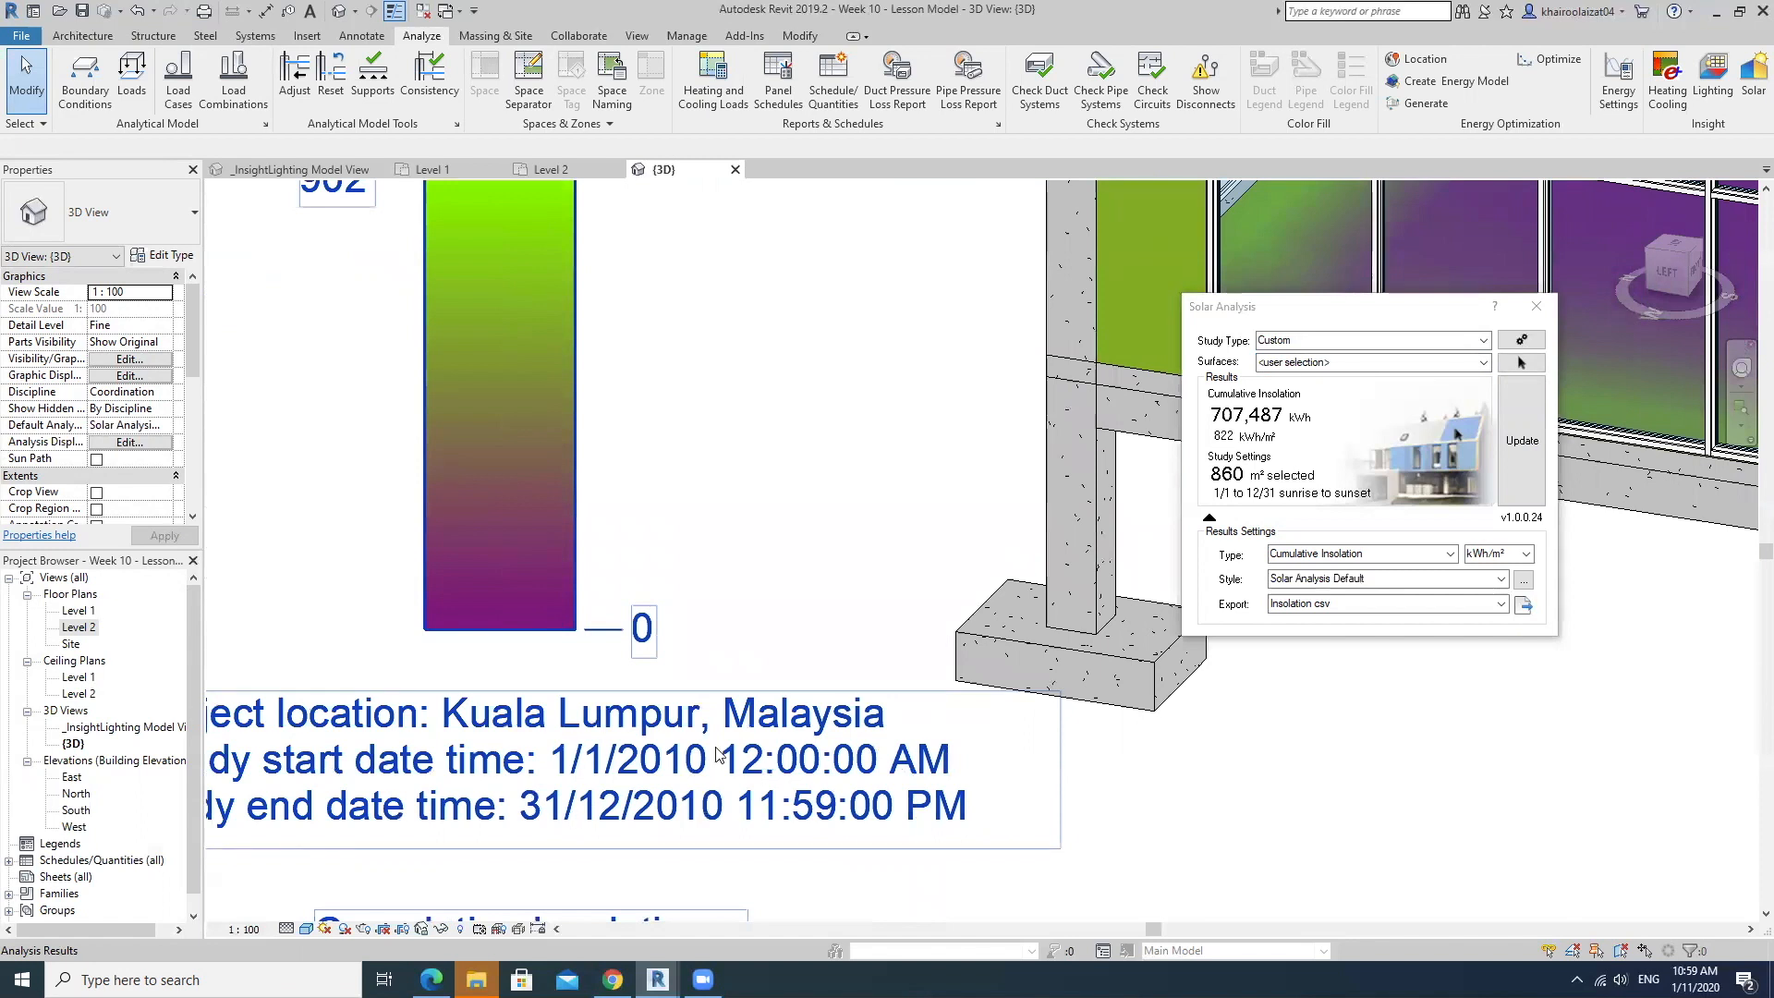
{"action": "scroll", "coordinate": [652, 783], "scroll_direction": "down", "scroll_amount": 2}
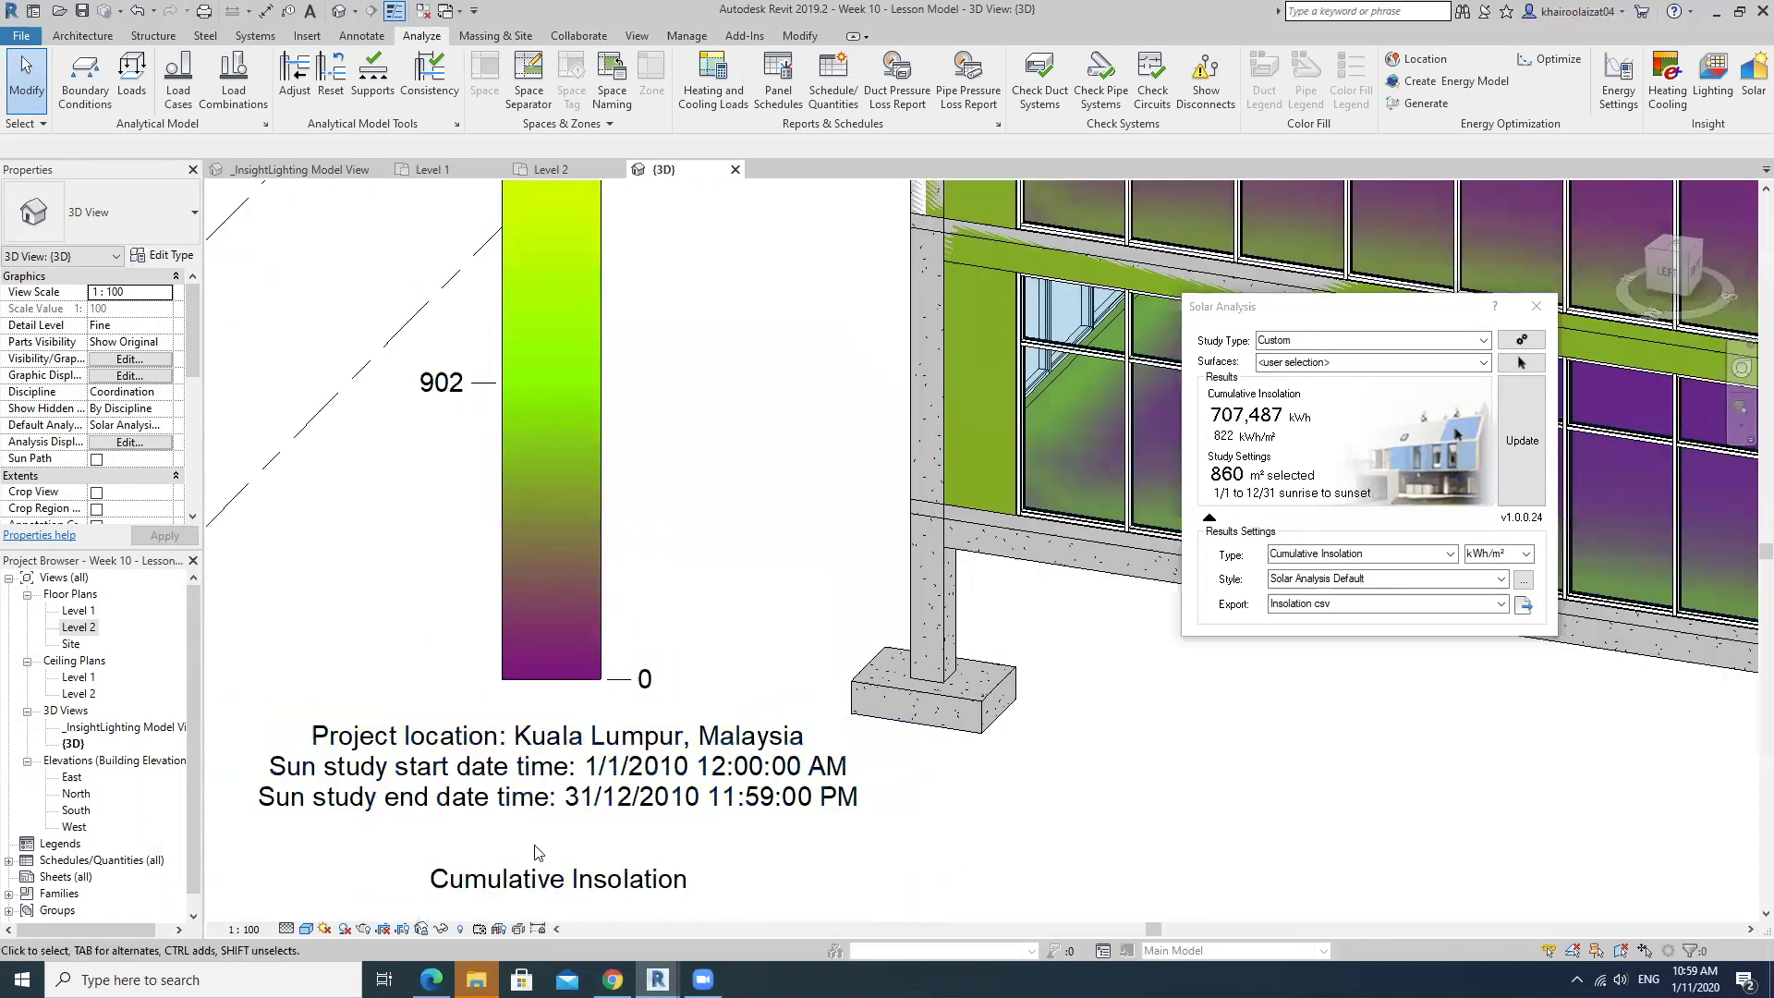
{"action": "scroll", "coordinate": [600, 820], "scroll_direction": "down", "scroll_amount": 2}
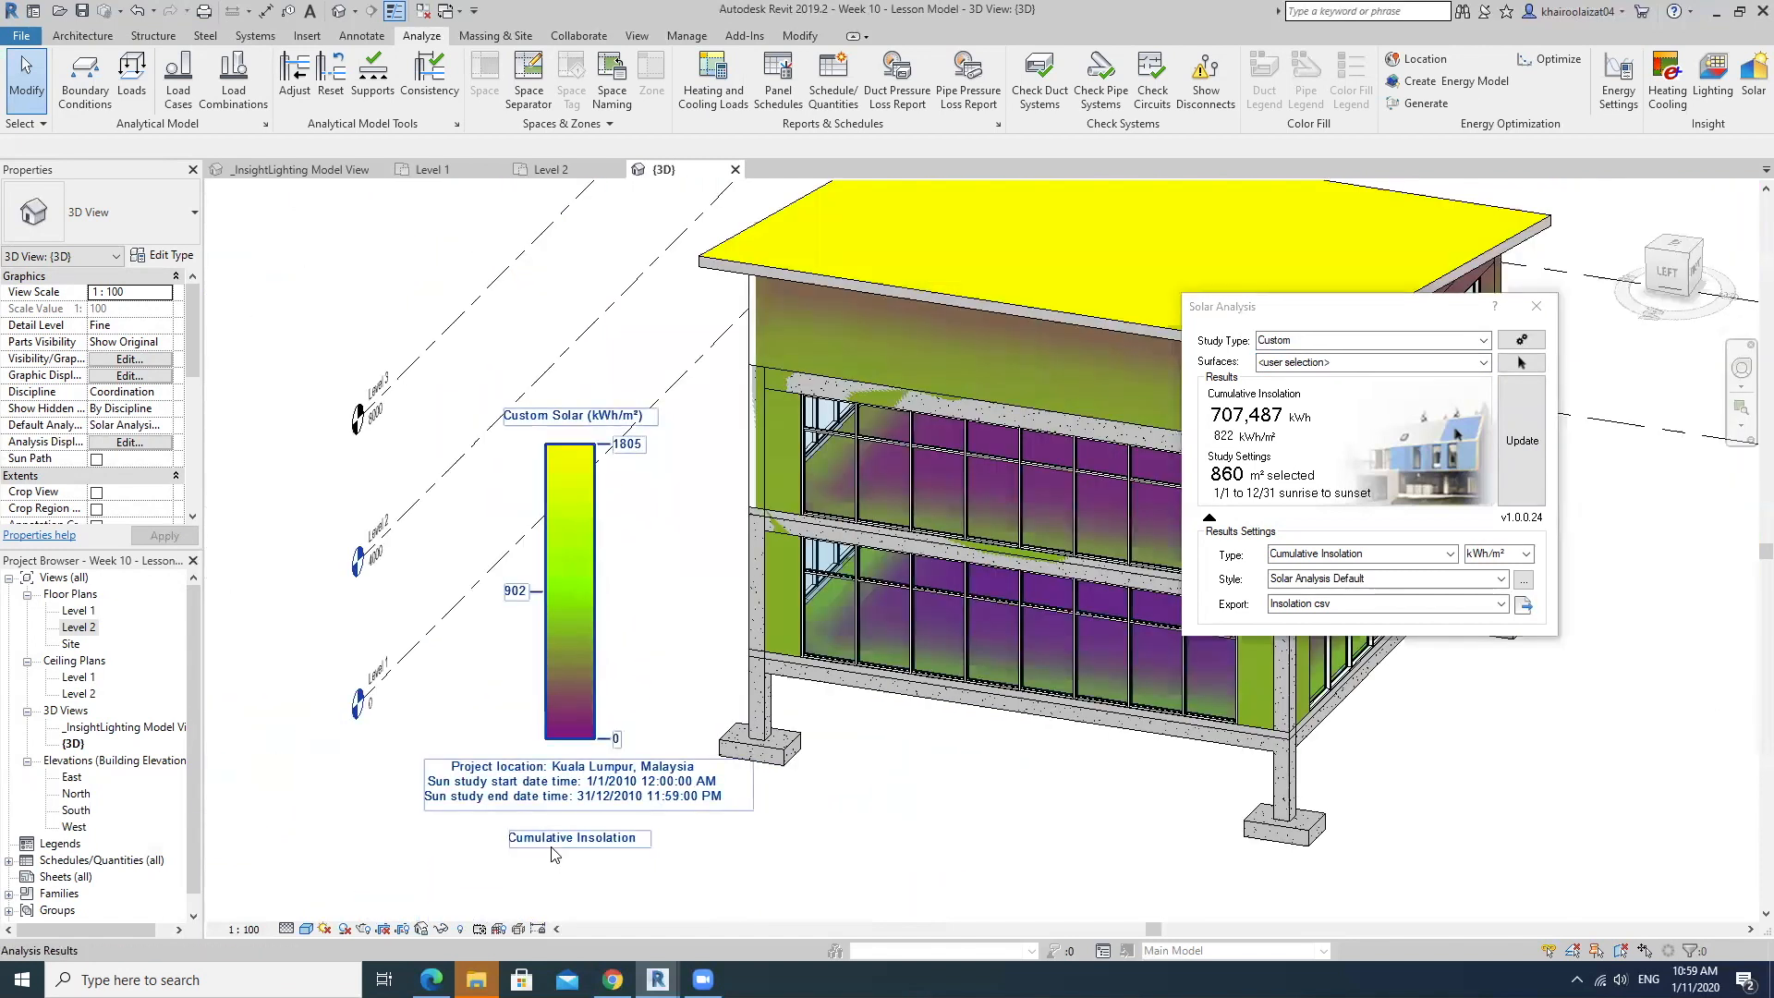
{"action": "left_click", "coordinate": [323, 929]}
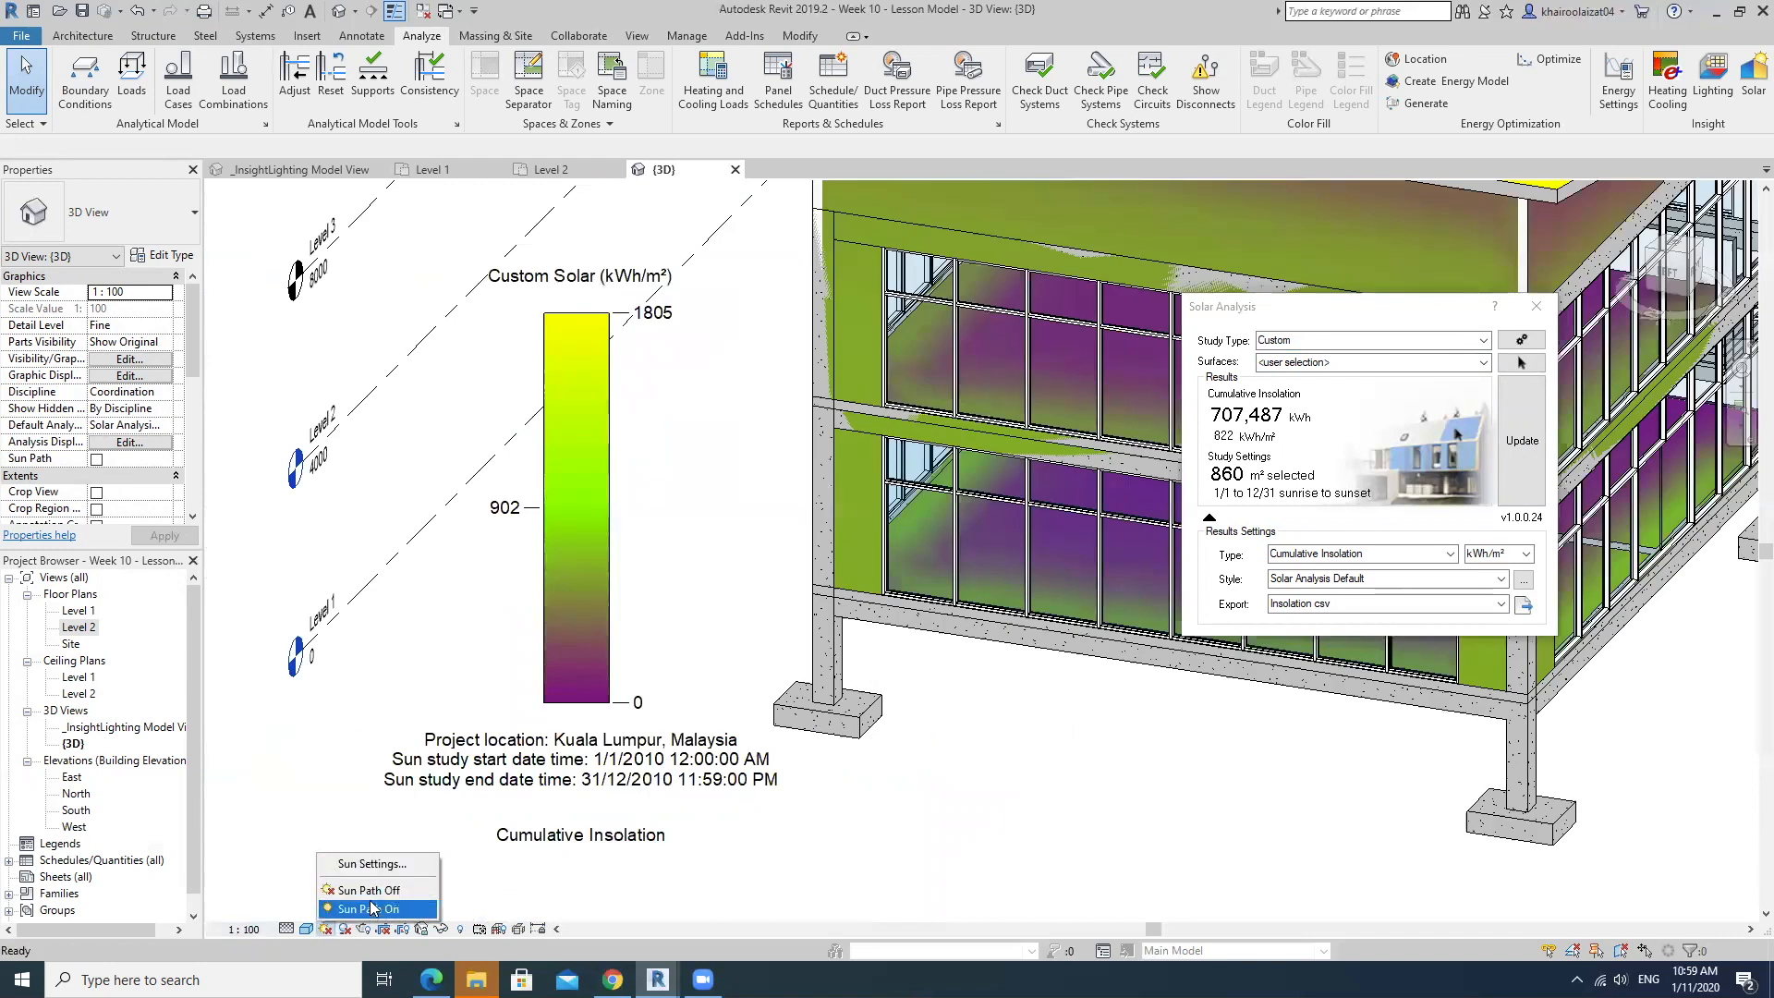
{"action": "left_click", "coordinate": [399, 864]}
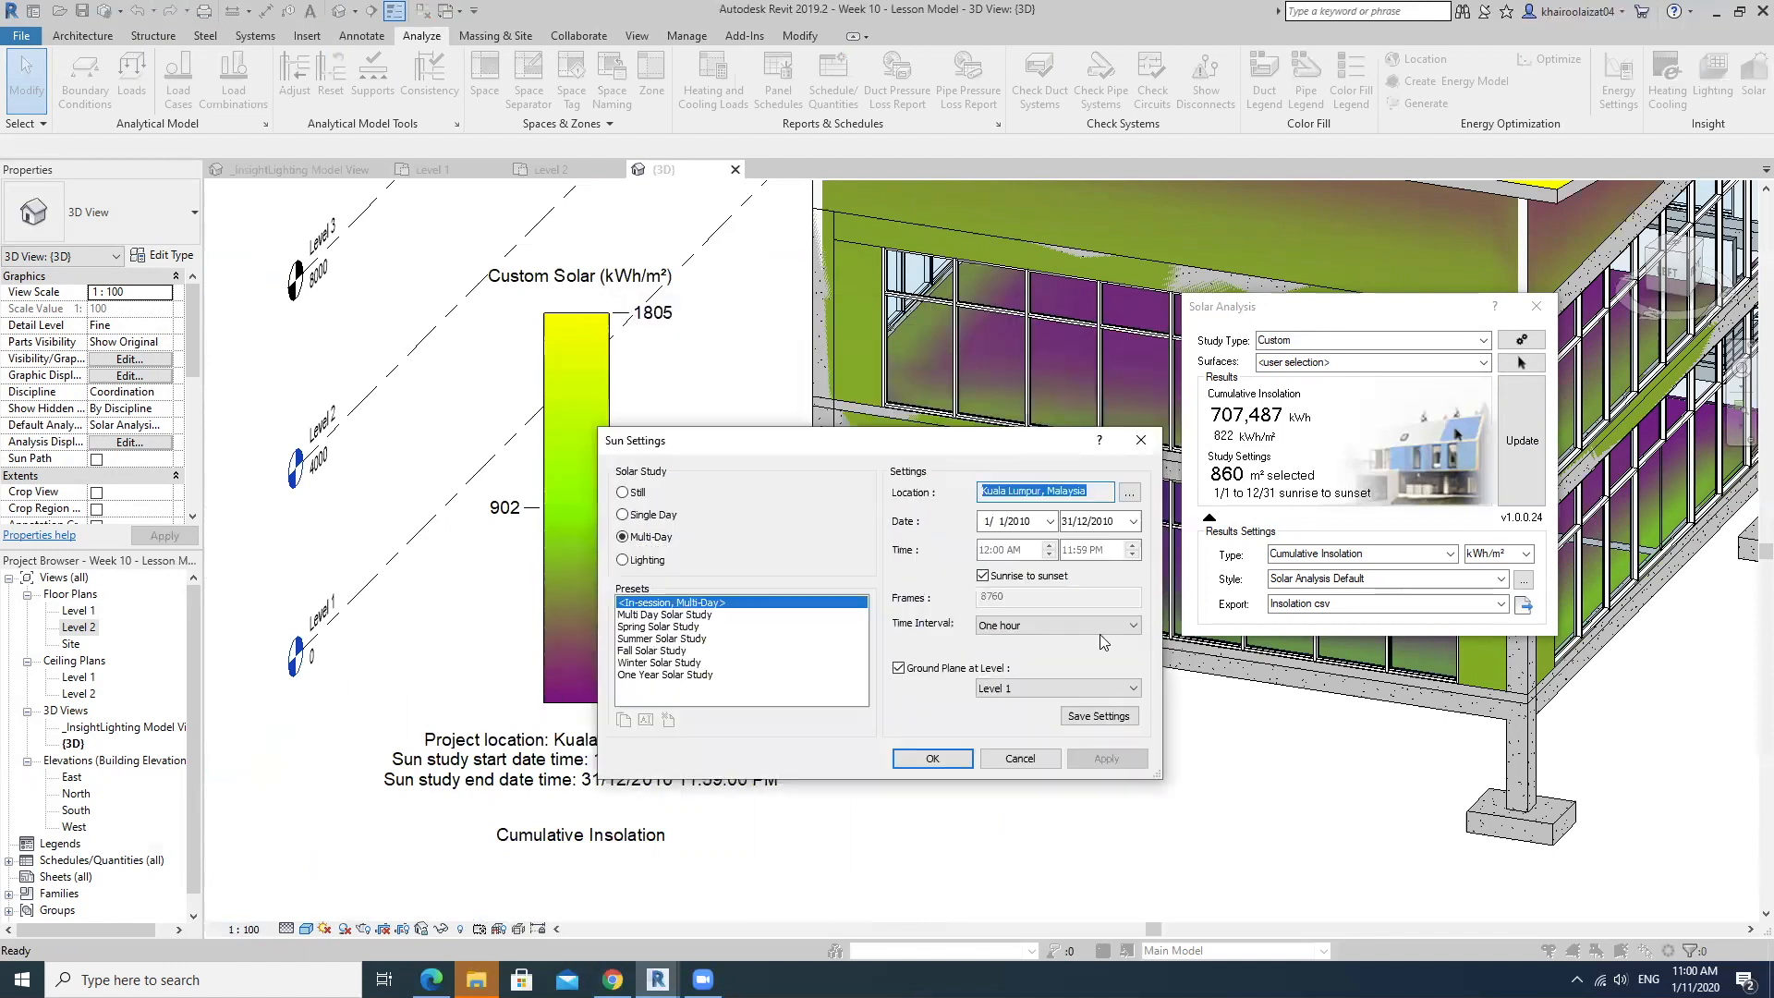
Set the start date of the multi-day sun study to 1/1/2020.
{"action": "left_click", "coordinate": [1051, 521]}
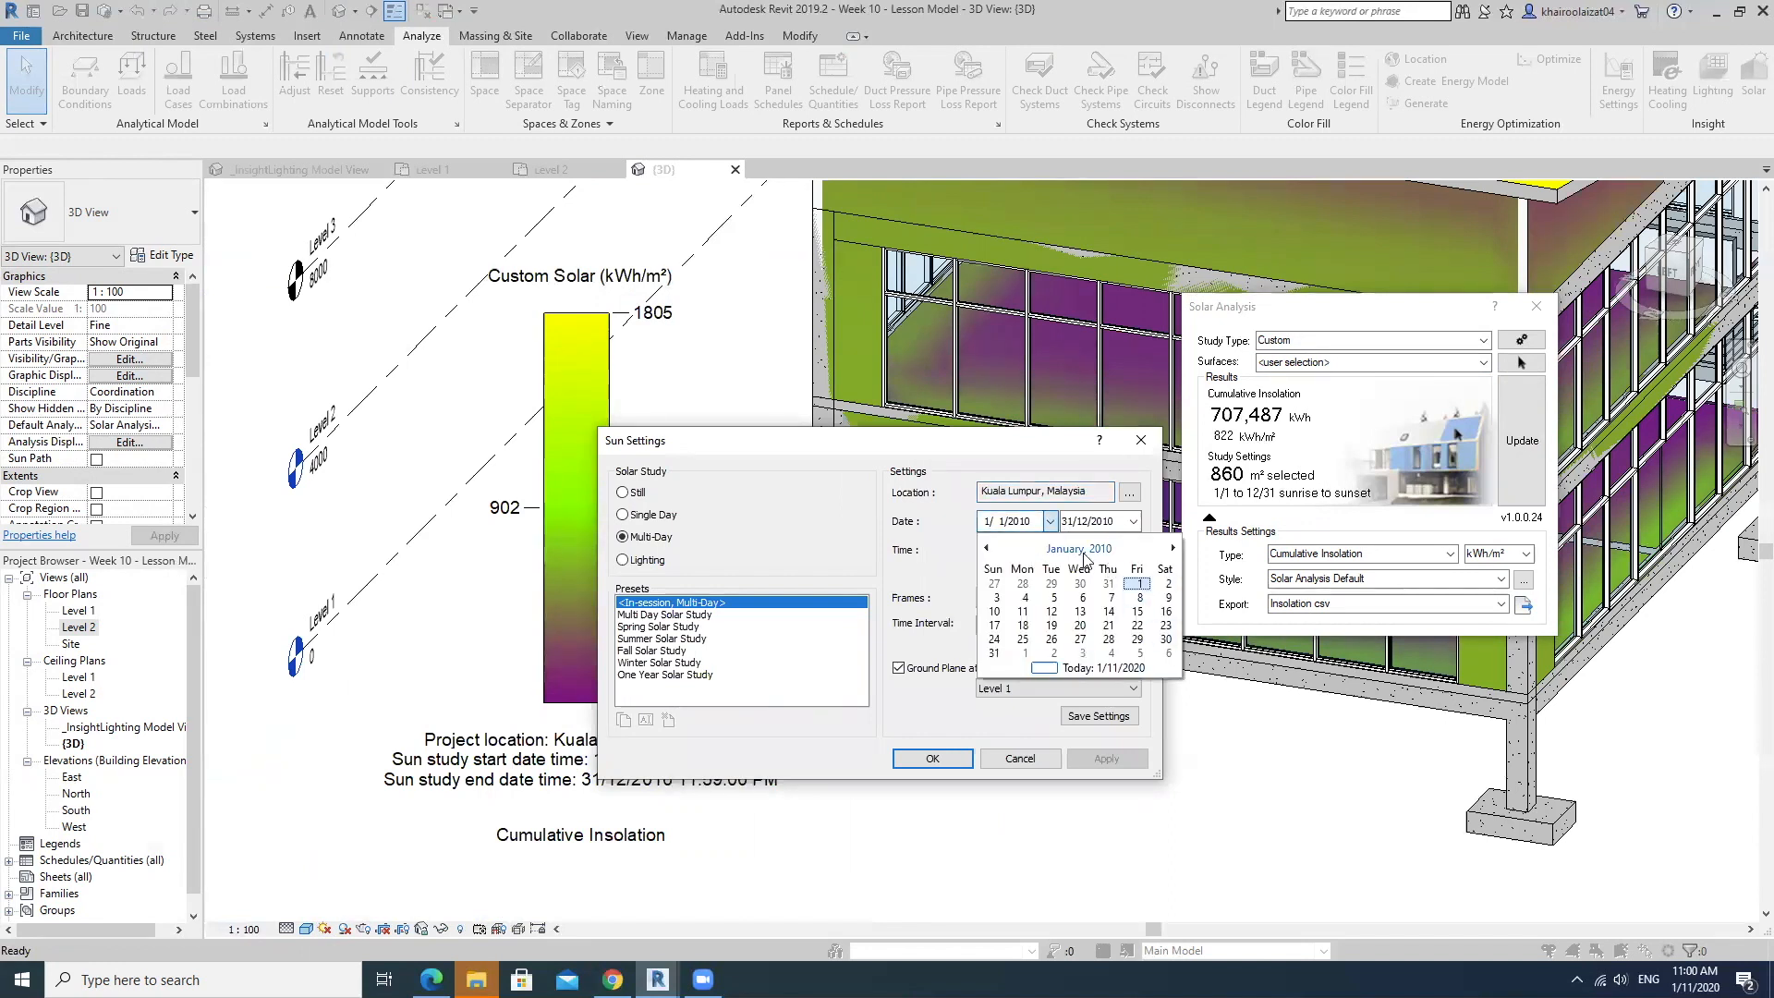
{"action": "left_click", "coordinate": [1077, 549]}
{"action": "left_click", "coordinate": [1077, 668]}
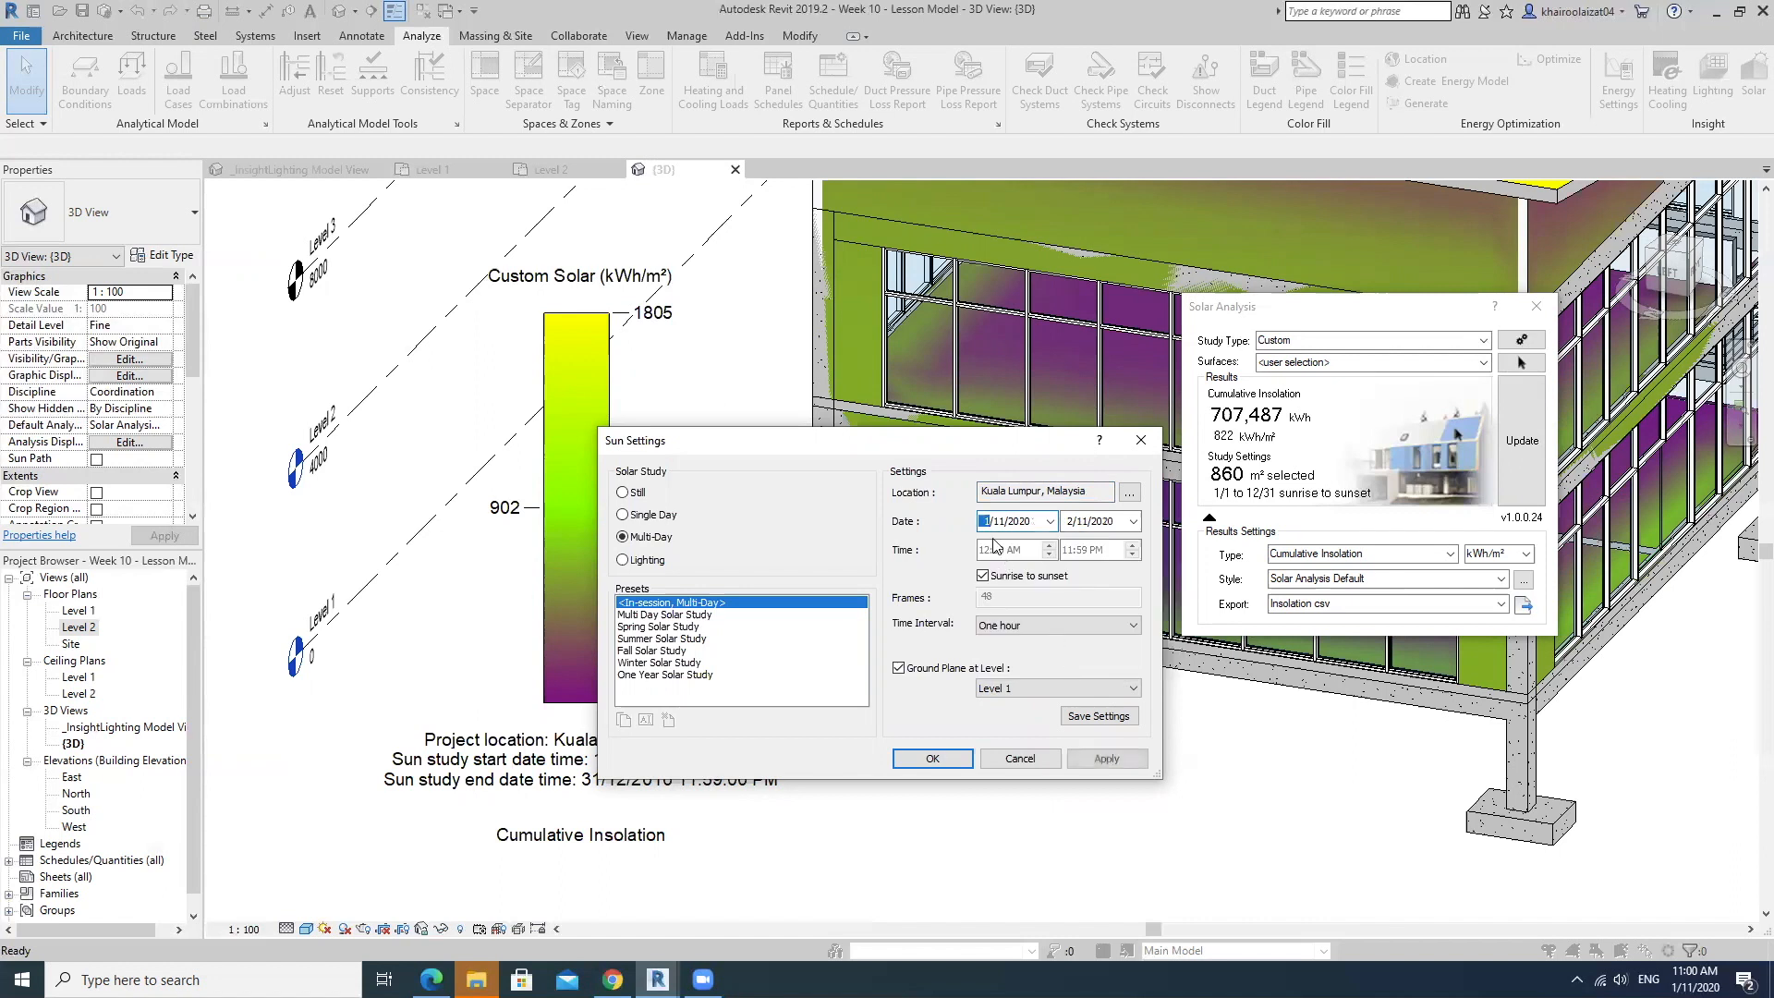
{"action": "left_click", "coordinate": [1050, 521]}
{"action": "left_click", "coordinate": [986, 548]}
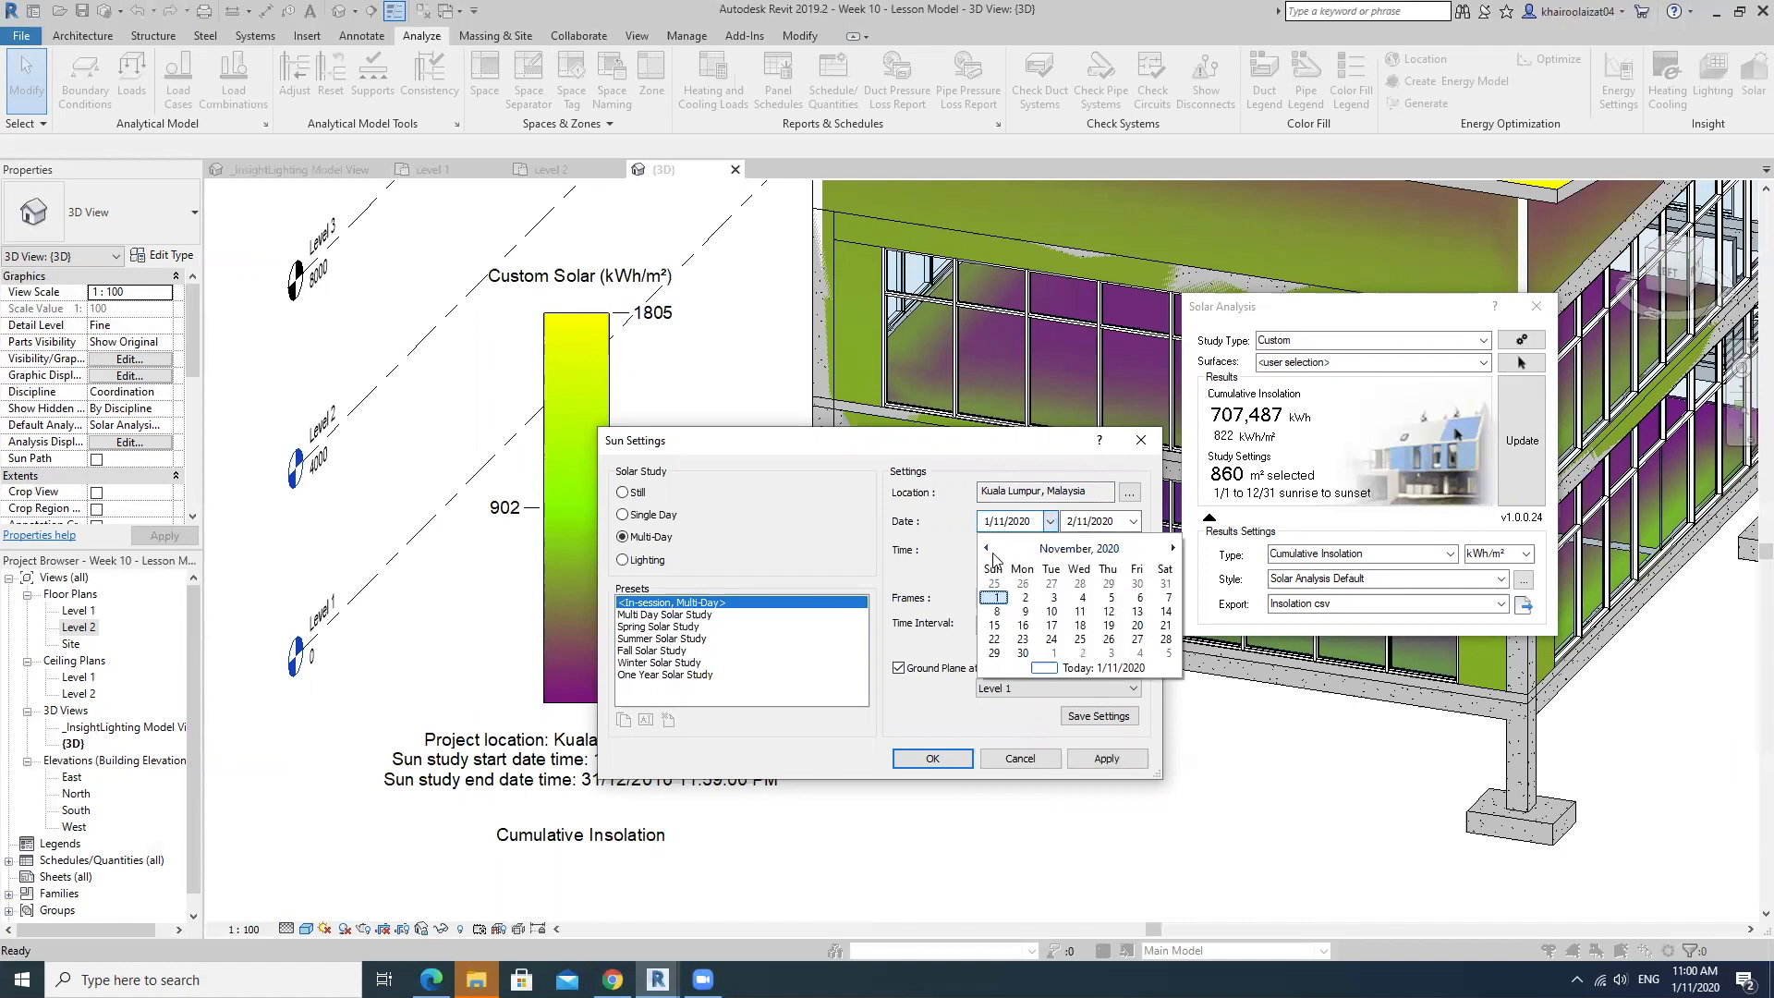
{"action": "left_click", "coordinate": [987, 549]}
{"action": "left_click", "coordinate": [987, 549]}
{"action": "left_click", "coordinate": [986, 548]}
{"action": "left_click", "coordinate": [987, 548]}
{"action": "left_click", "coordinate": [986, 548]}
{"action": "left_click", "coordinate": [986, 549]}
{"action": "left_click", "coordinate": [987, 549]}
{"action": "left_click", "coordinate": [987, 549]}
{"action": "left_click", "coordinate": [986, 548]}
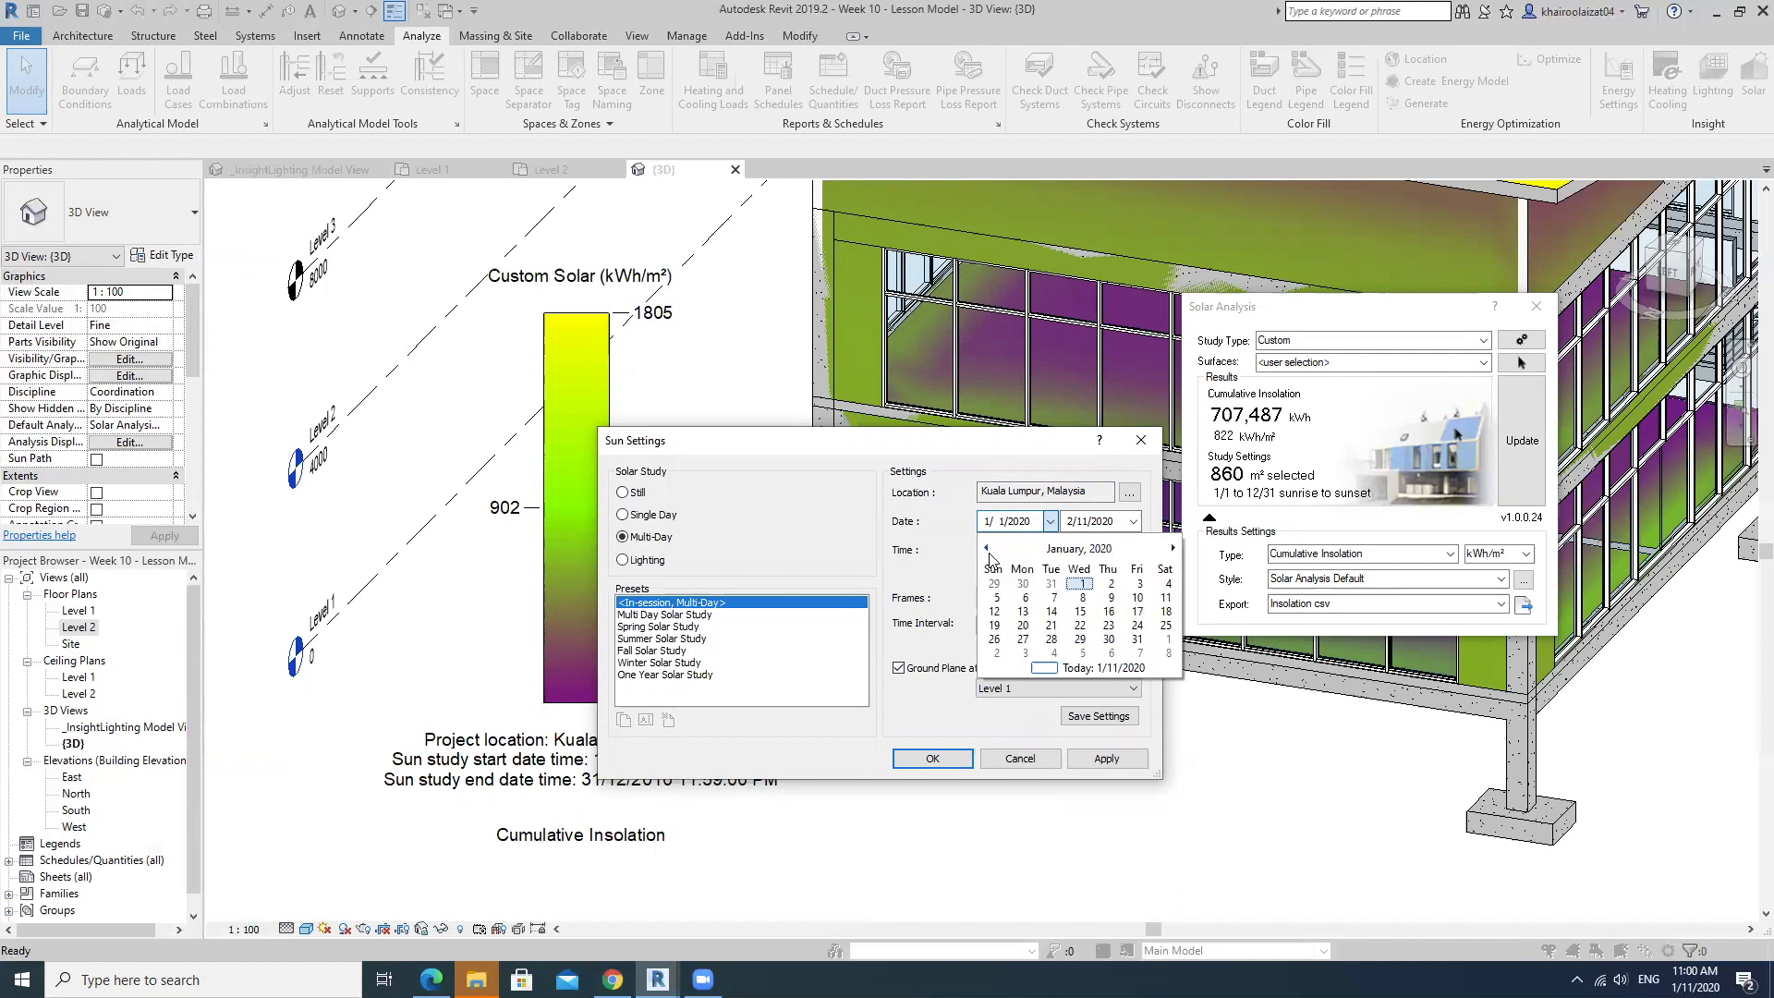
{"action": "left_click", "coordinate": [1079, 583]}
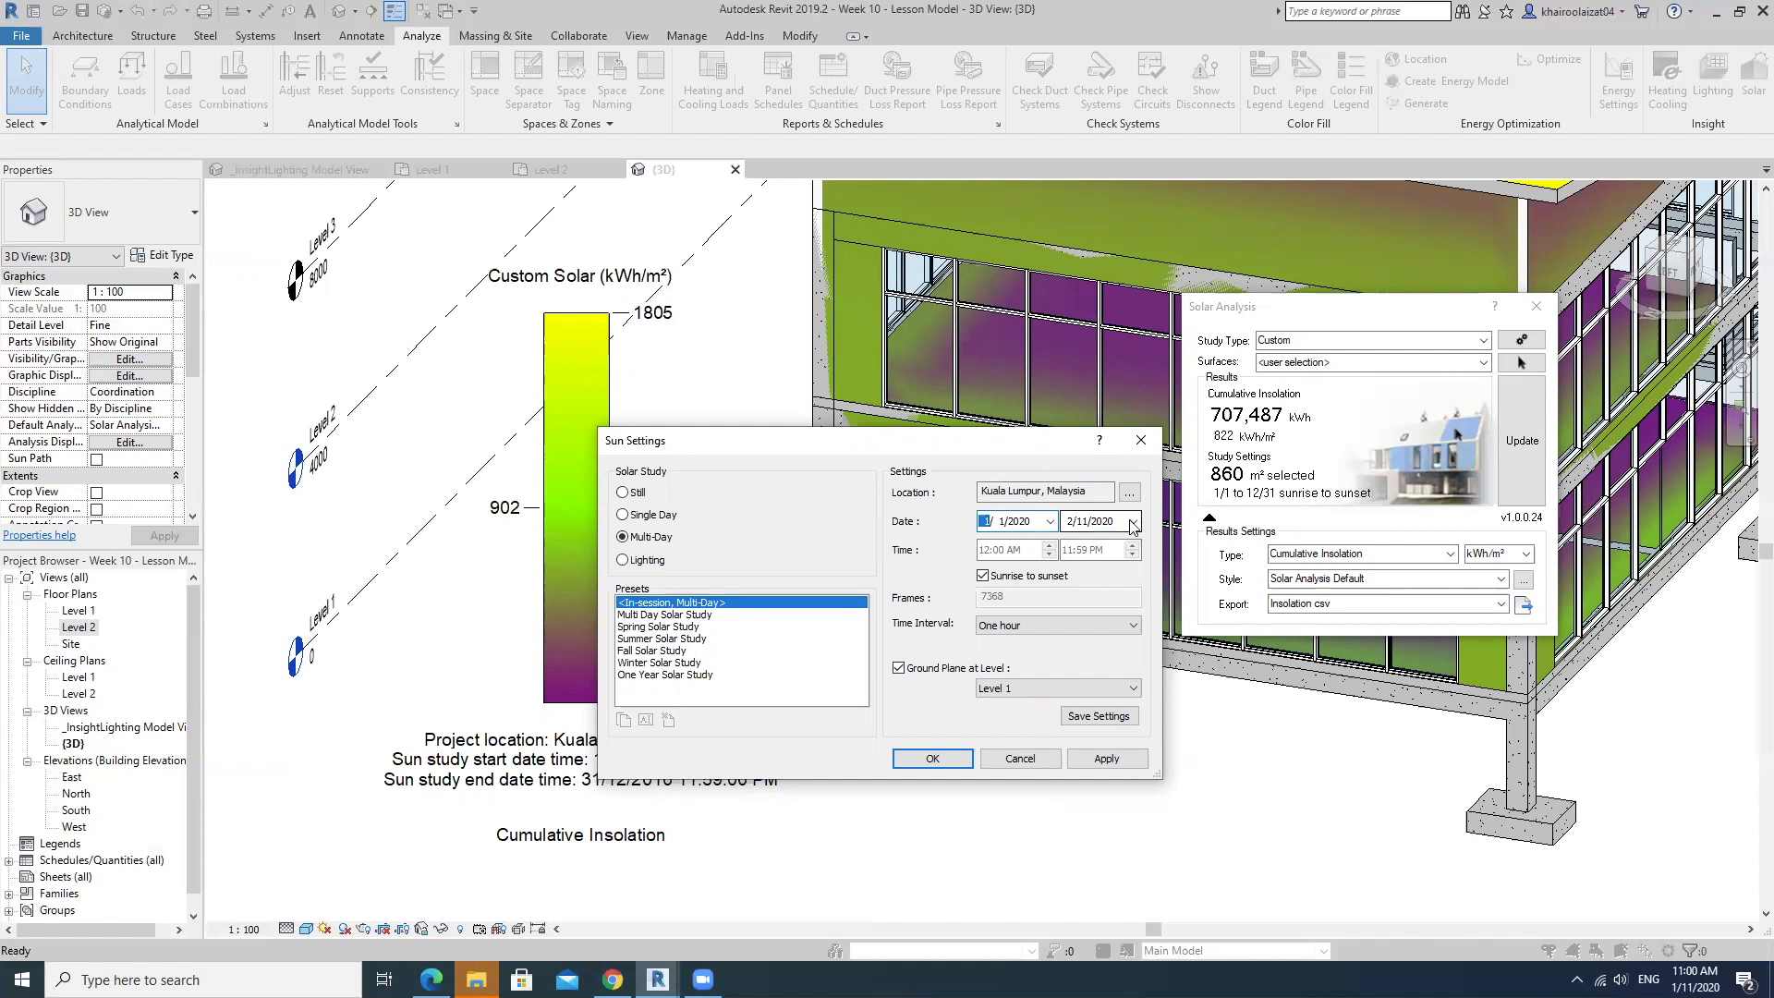
Set the sun study's end date to 1/11/2020, accept the sun settings and update the solar analysis.
{"action": "left_click", "coordinate": [1134, 524]}
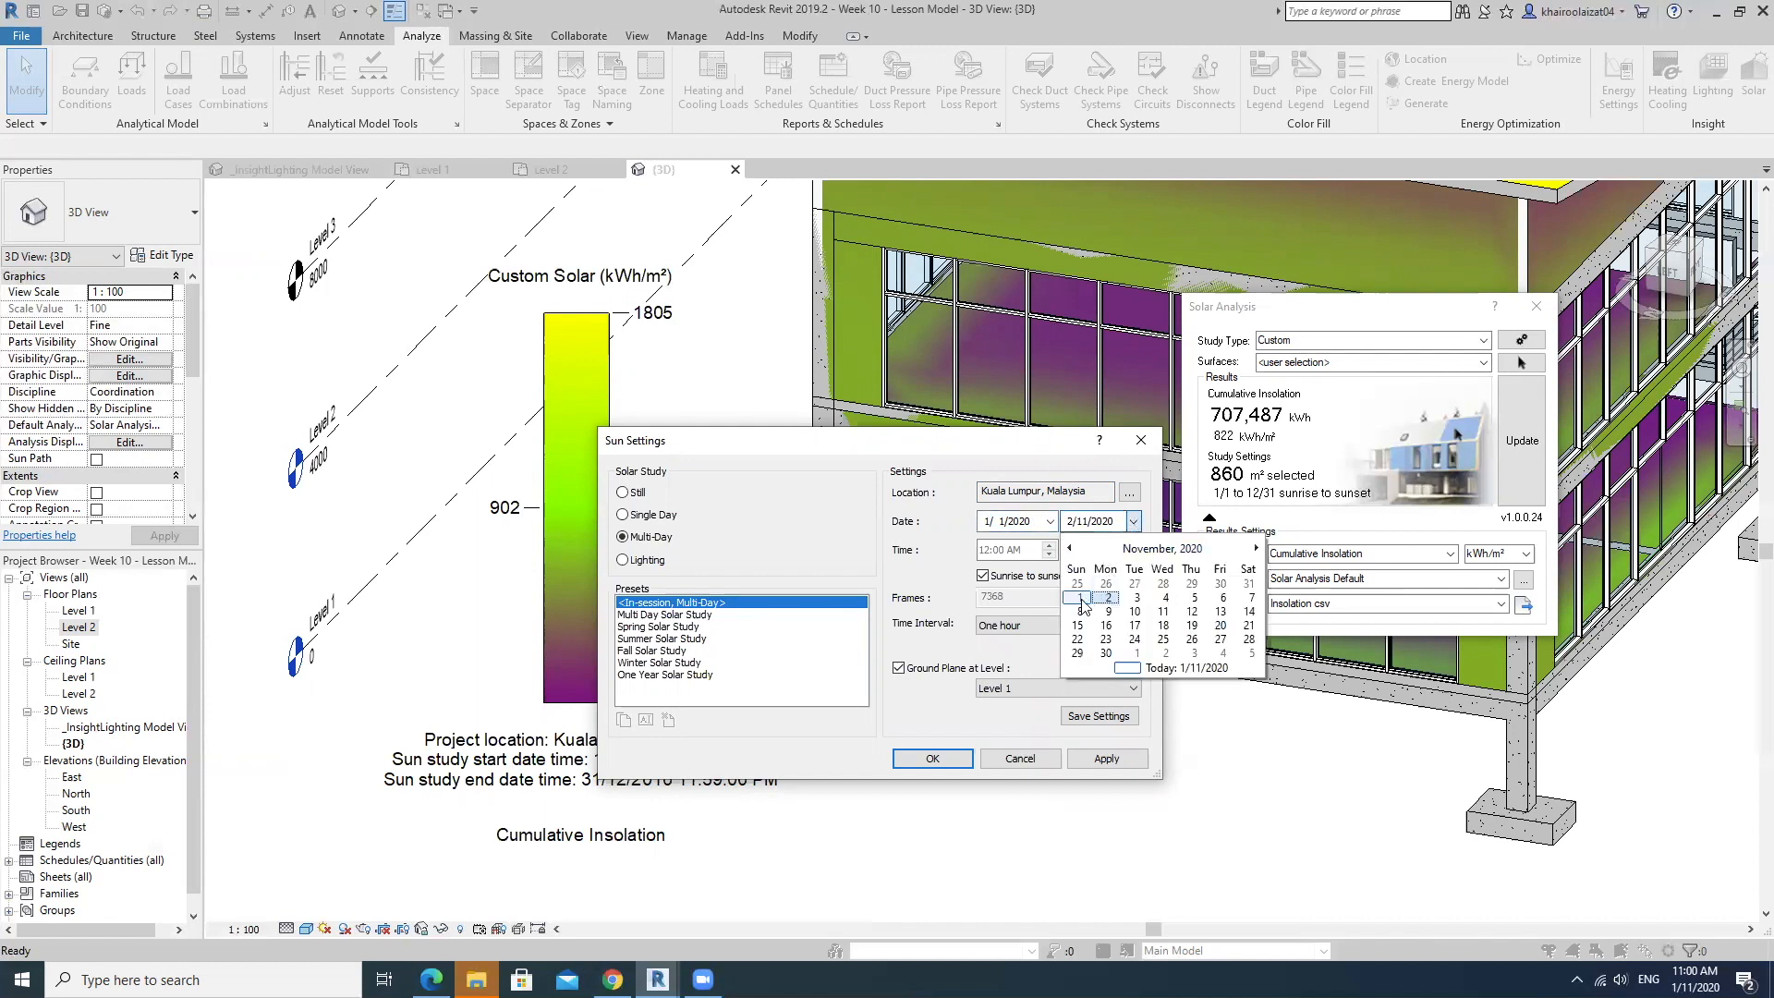
{"action": "left_click", "coordinate": [1072, 582]}
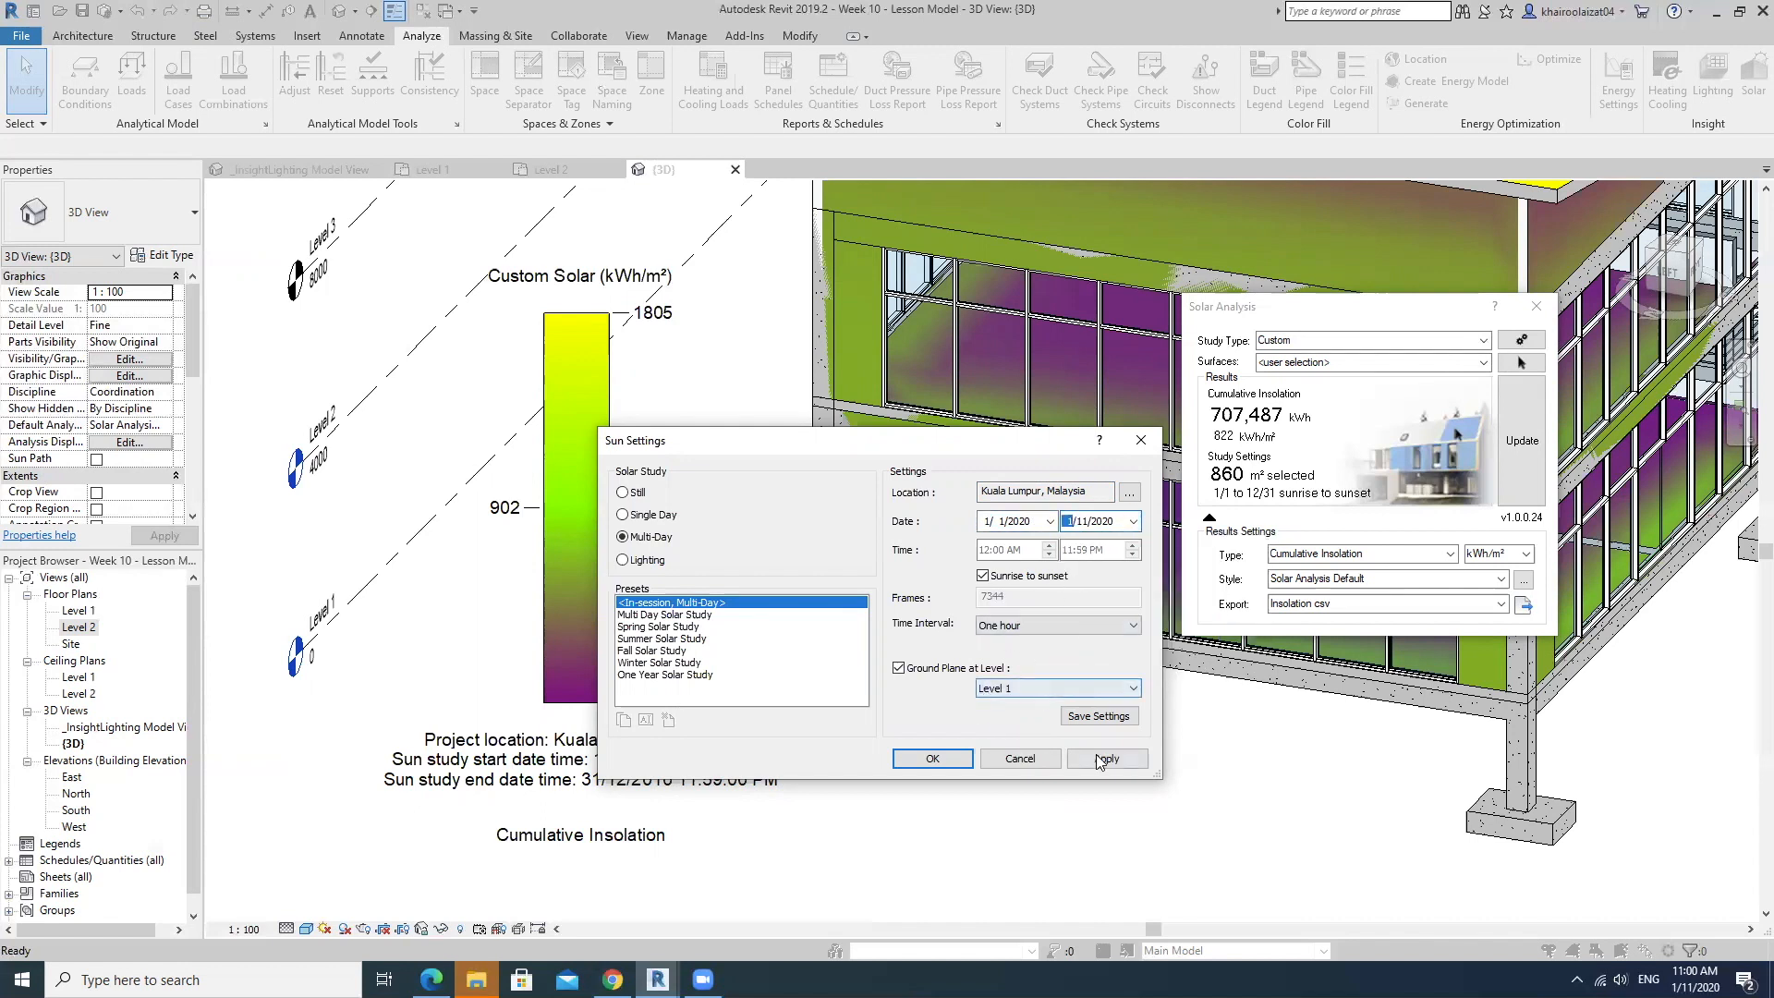
{"action": "left_click", "coordinate": [931, 759]}
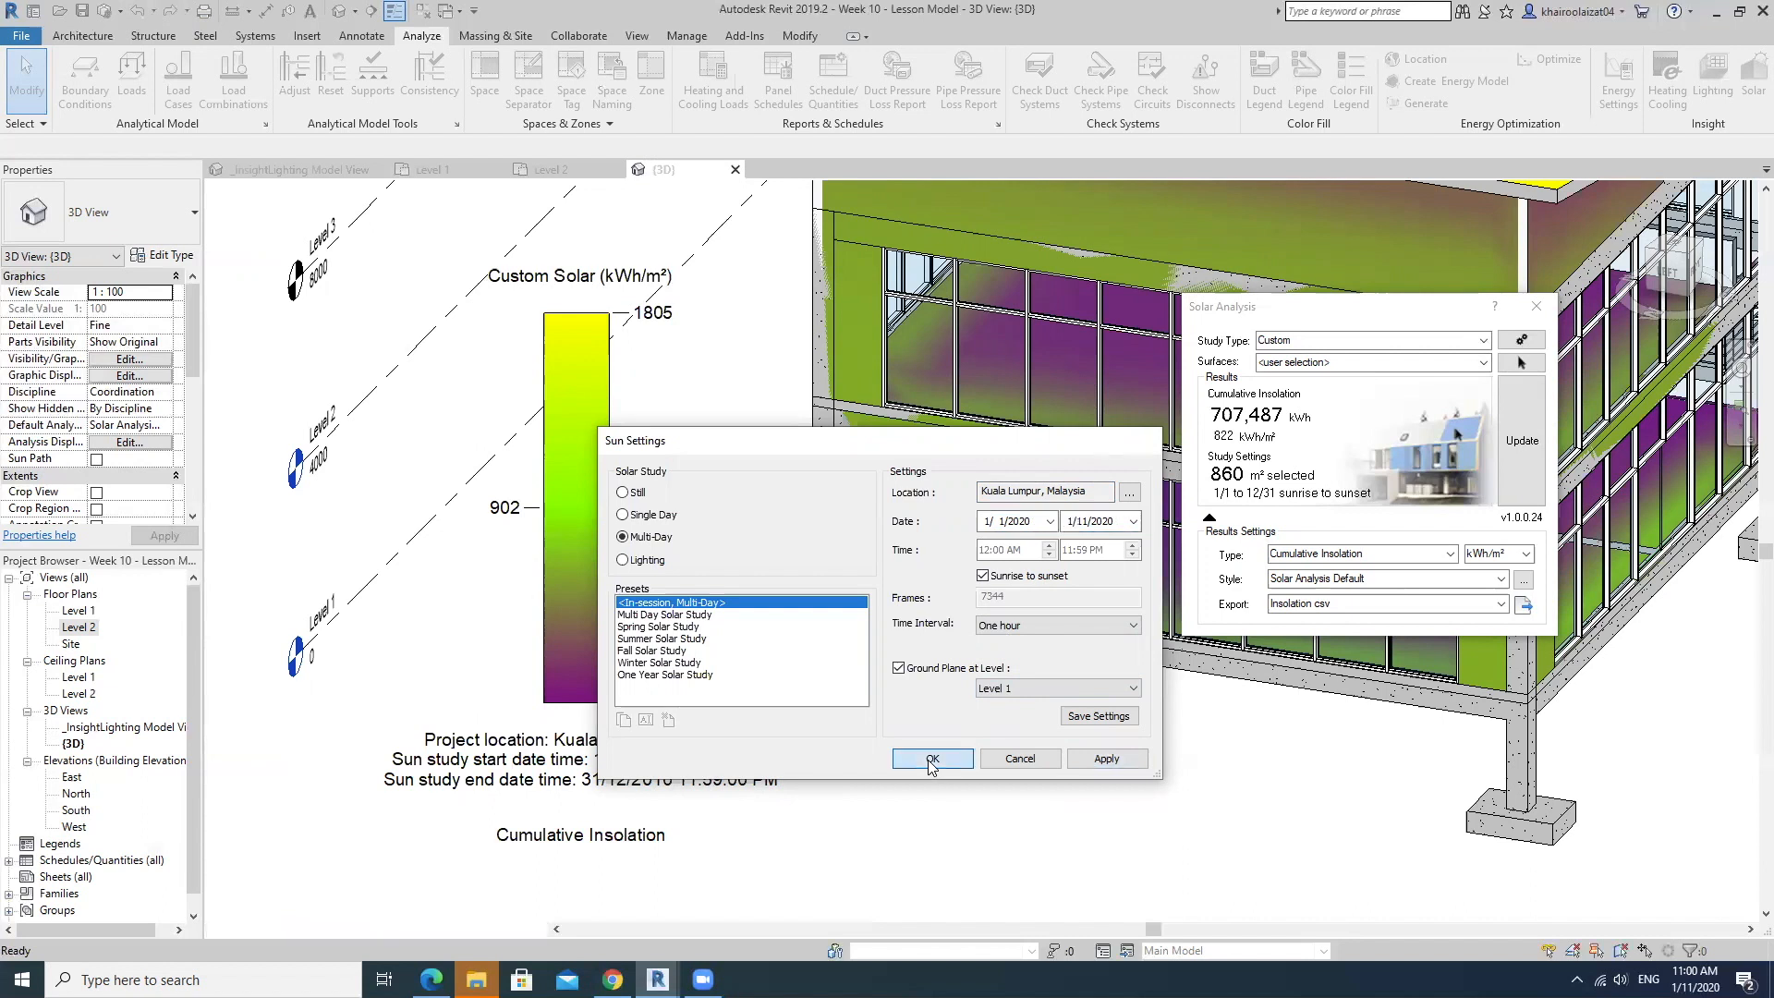
{"action": "left_click", "coordinate": [1519, 441]}
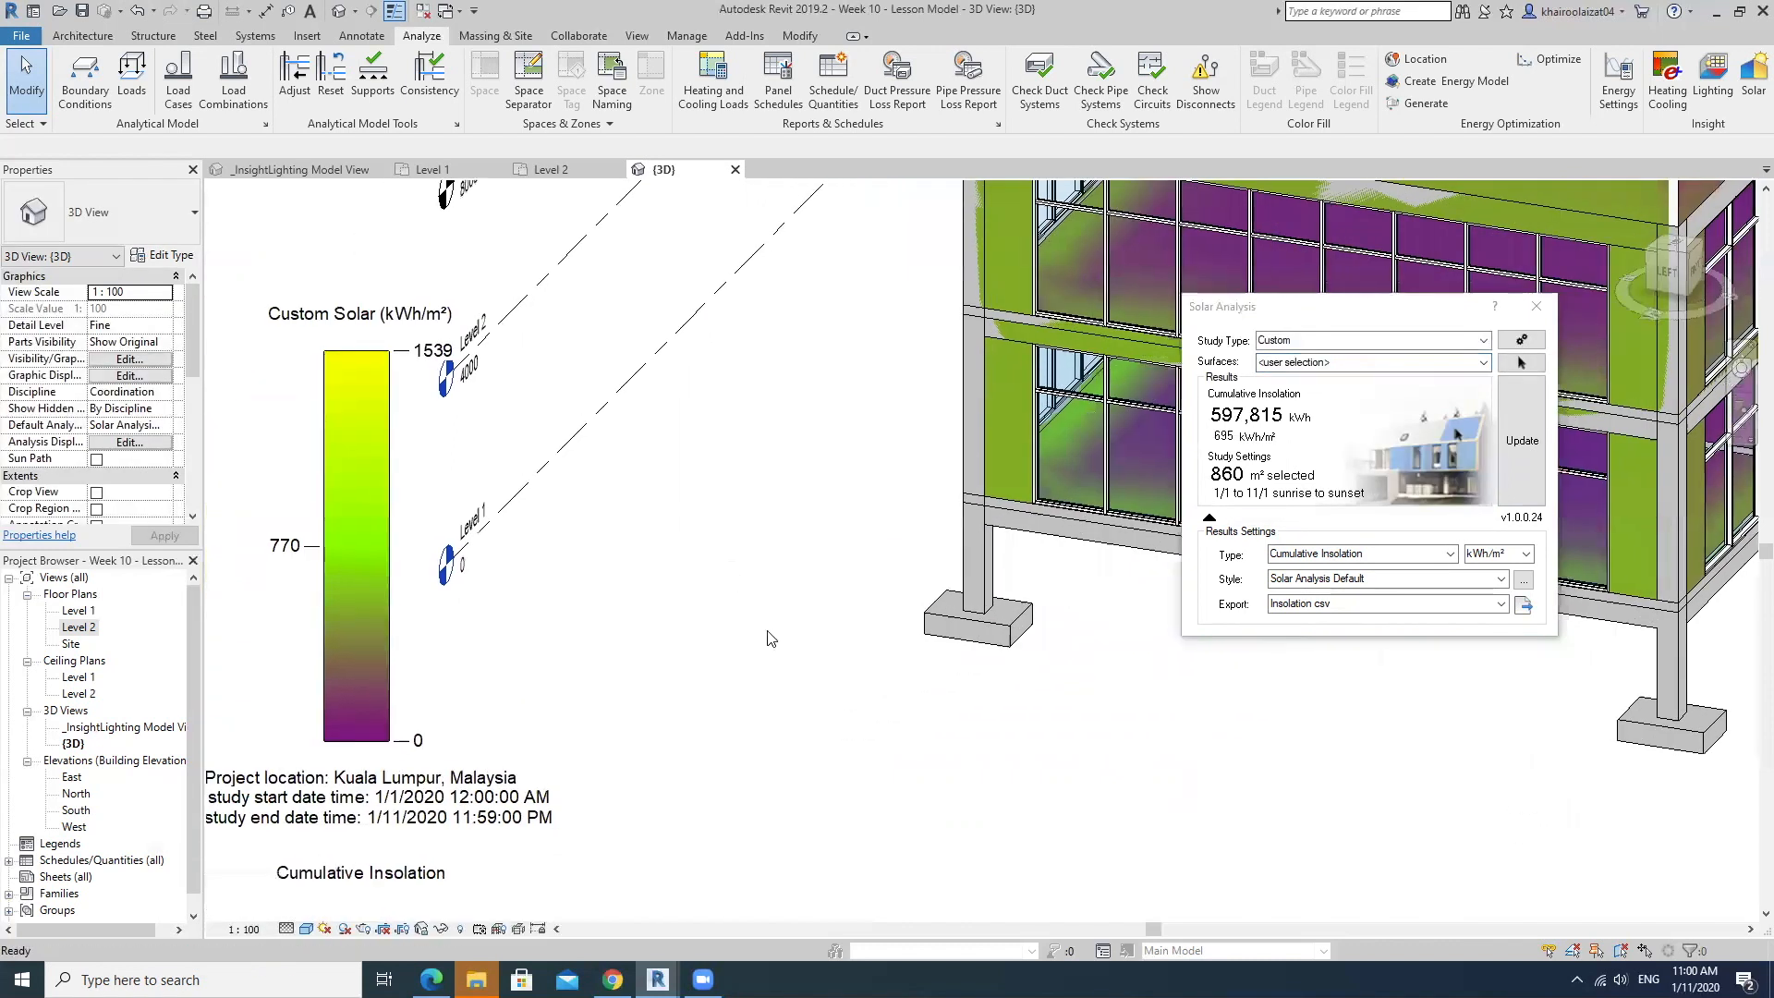
Examine the updated cumulative insolation legend, its study start and end dates, and the coloured building surfaces.
{"action": "scroll", "coordinate": [770, 637], "scroll_direction": "up", "scroll_amount": 4}
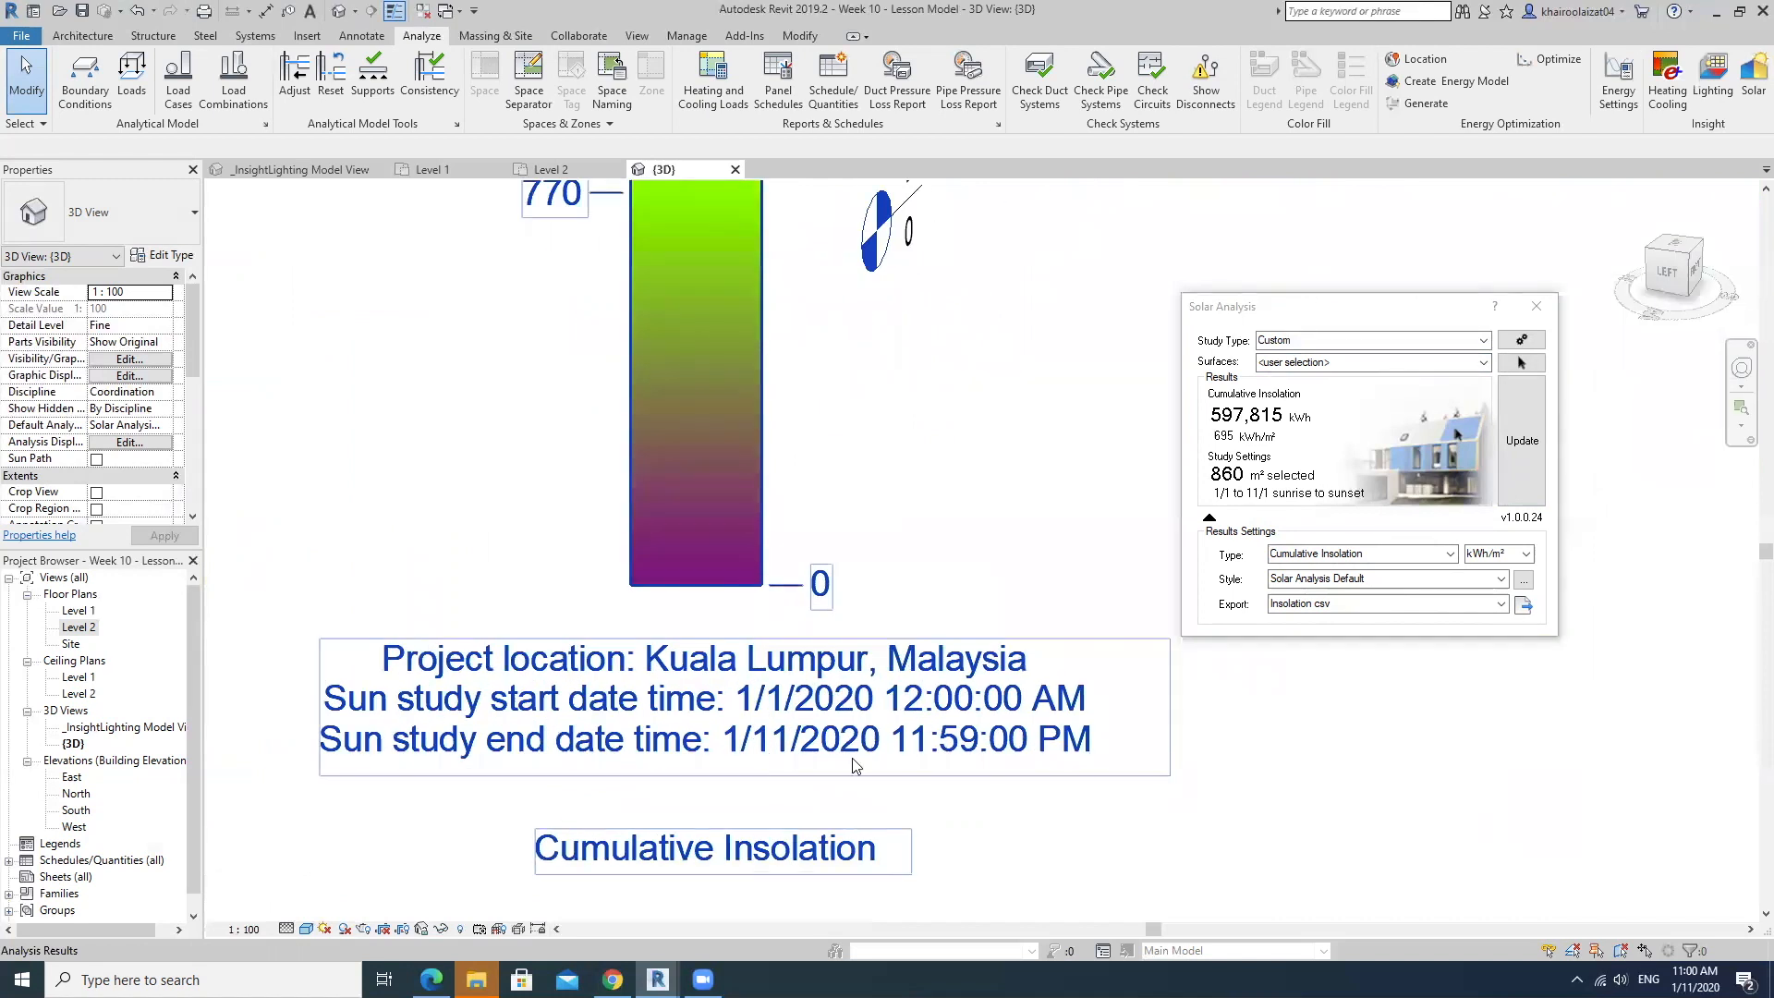
{"action": "scroll", "coordinate": [983, 678], "scroll_direction": "down", "scroll_amount": 5}
{"action": "middle_click_drag", "start_coordinate": [1040, 659], "coordinate": [781, 733]}
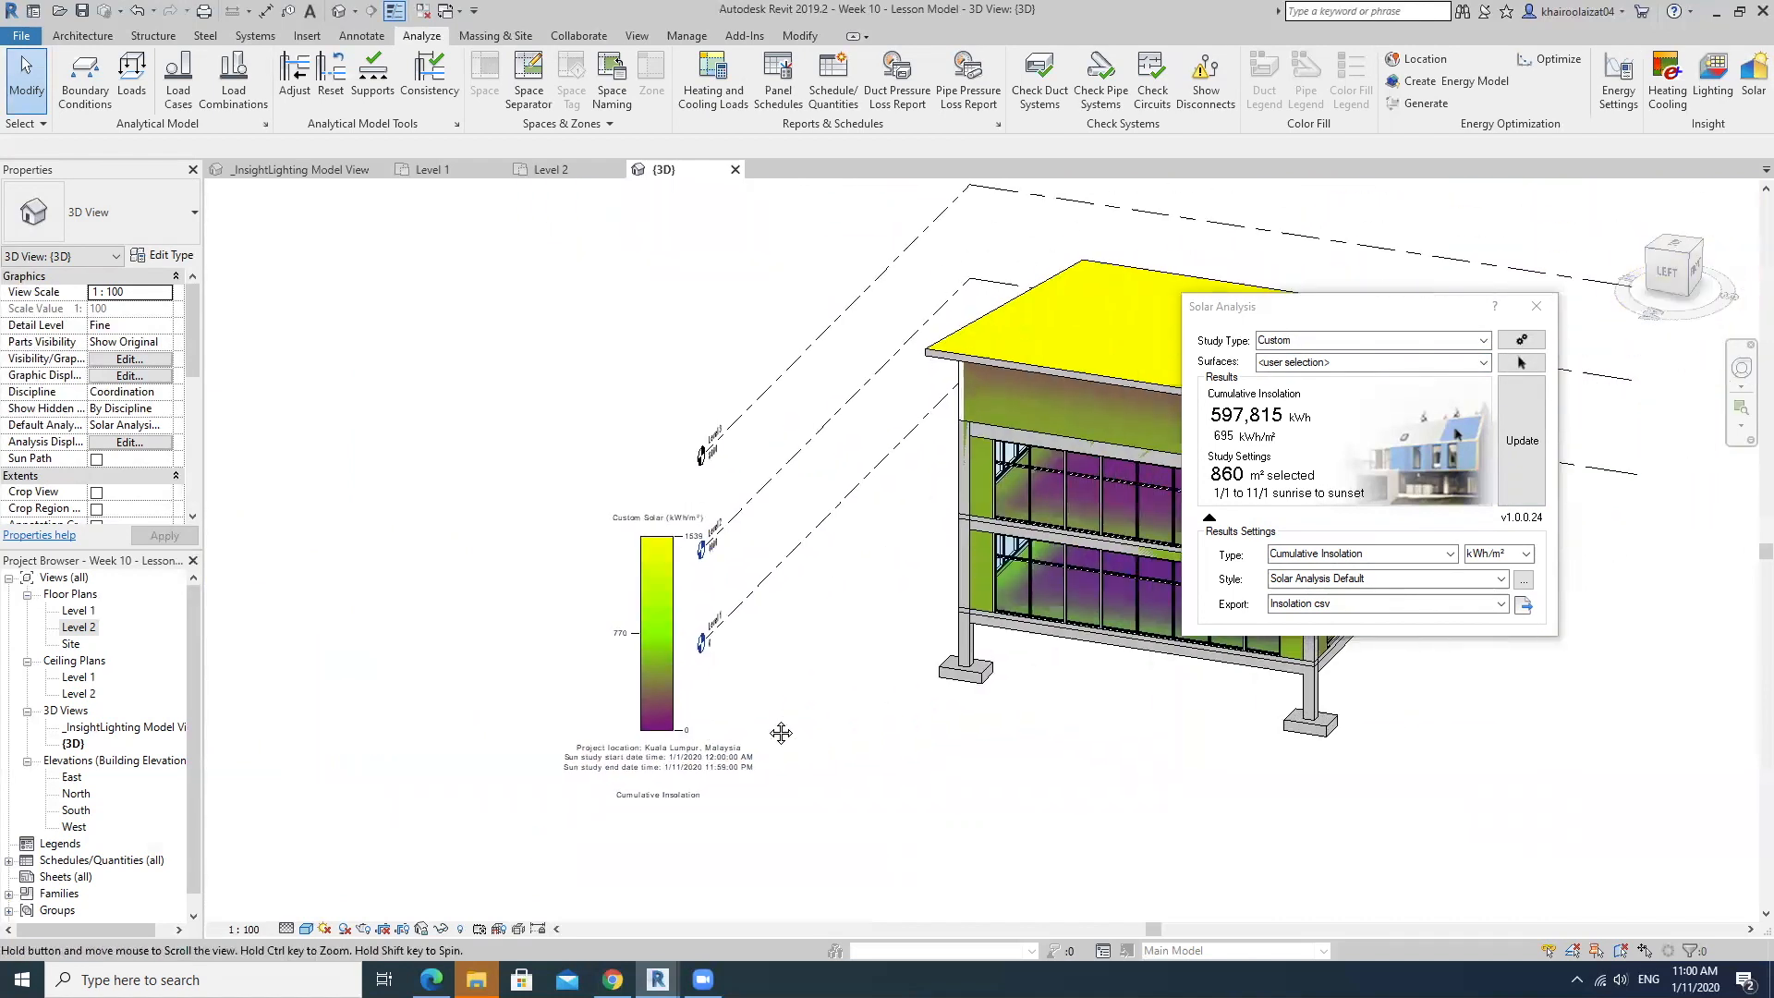
{"action": "scroll", "coordinate": [781, 732], "scroll_direction": "up", "scroll_amount": 1}
{"action": "middle_click_drag", "start_coordinate": [914, 764], "coordinate": [800, 749]}
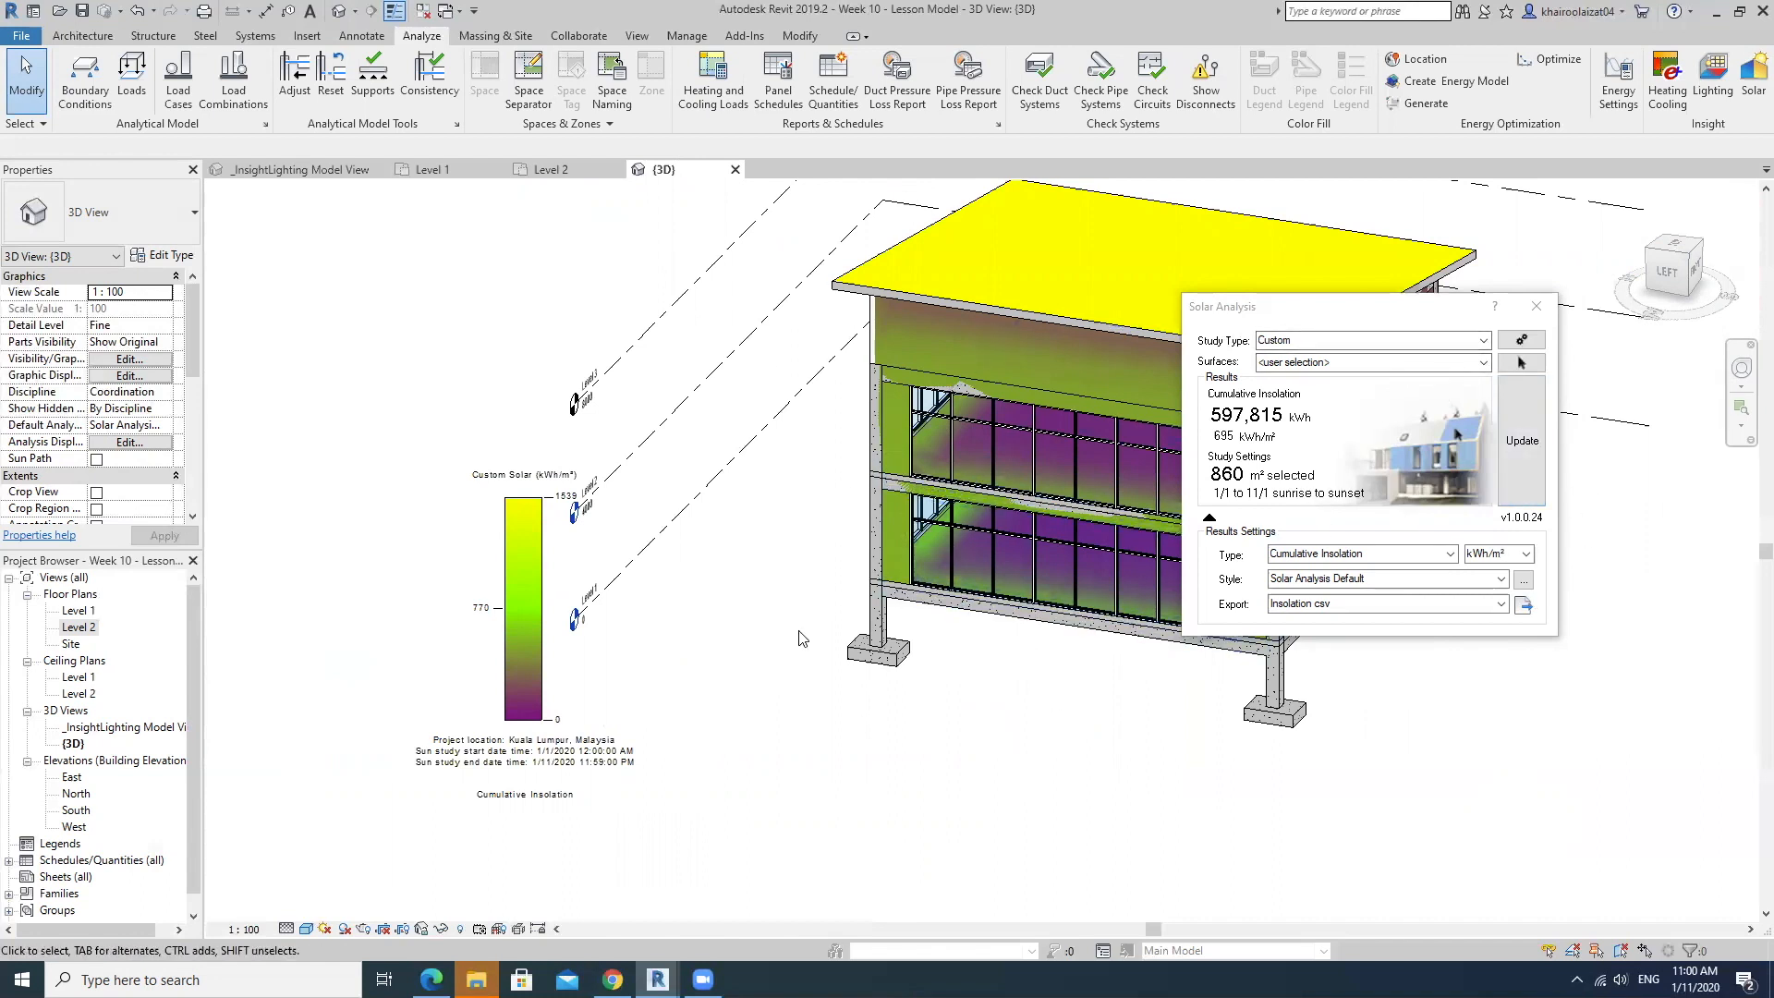
{"action": "middle_click_drag", "start_coordinate": [855, 598], "coordinate": [1218, 481]}
{"action": "scroll", "coordinate": [965, 614], "scroll_direction": "up", "scroll_amount": 2}
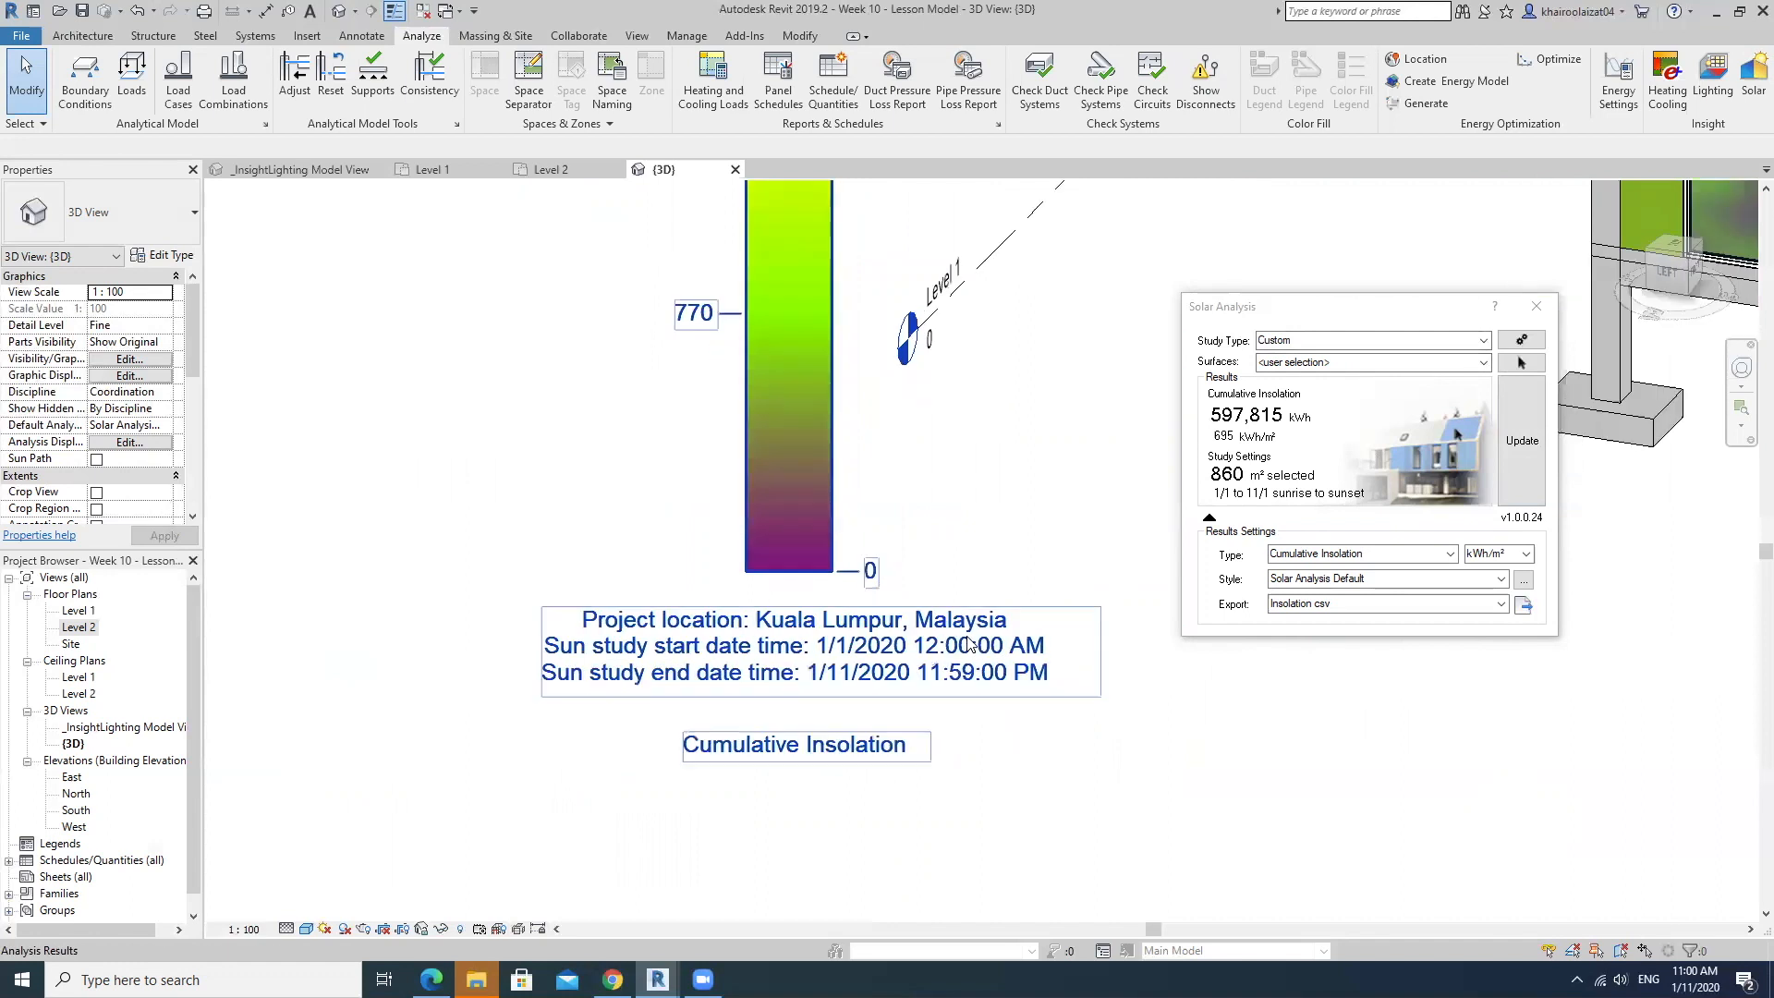
{"action": "scroll", "coordinate": [680, 675], "scroll_direction": "up", "scroll_amount": 2}
{"action": "scroll", "coordinate": [679, 675], "scroll_direction": "up", "scroll_amount": 2}
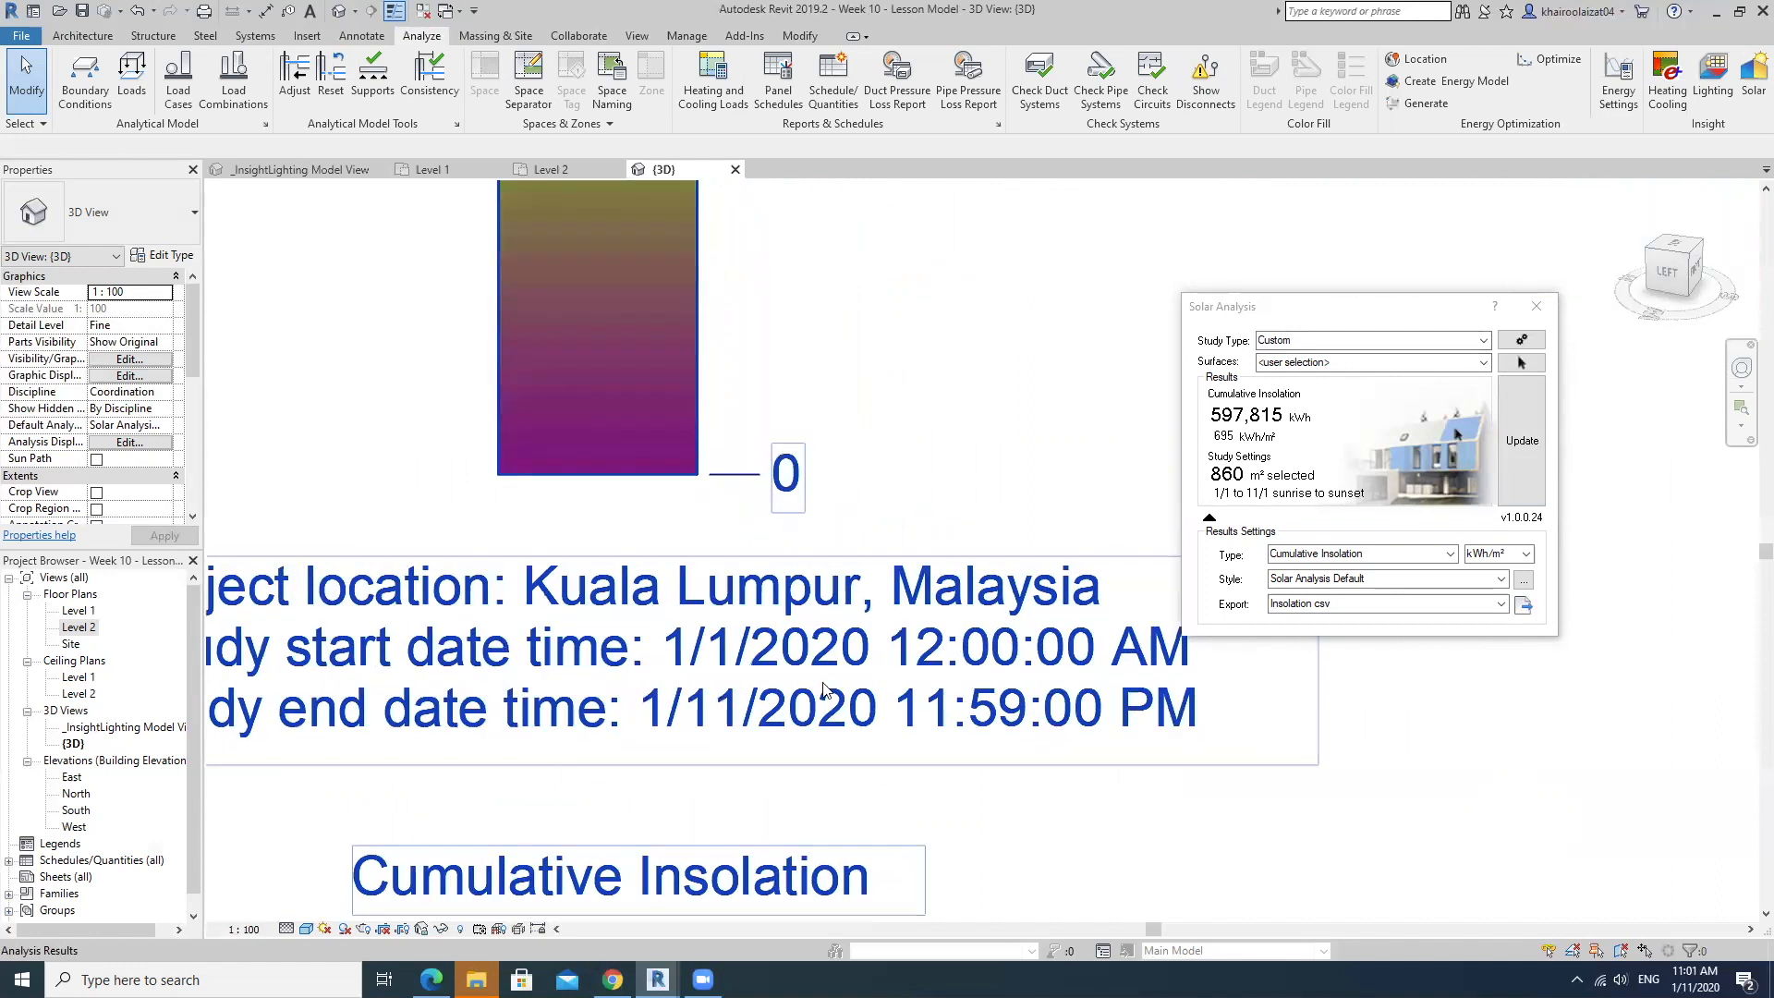
{"action": "scroll", "coordinate": [876, 701], "scroll_direction": "down", "scroll_amount": 5}
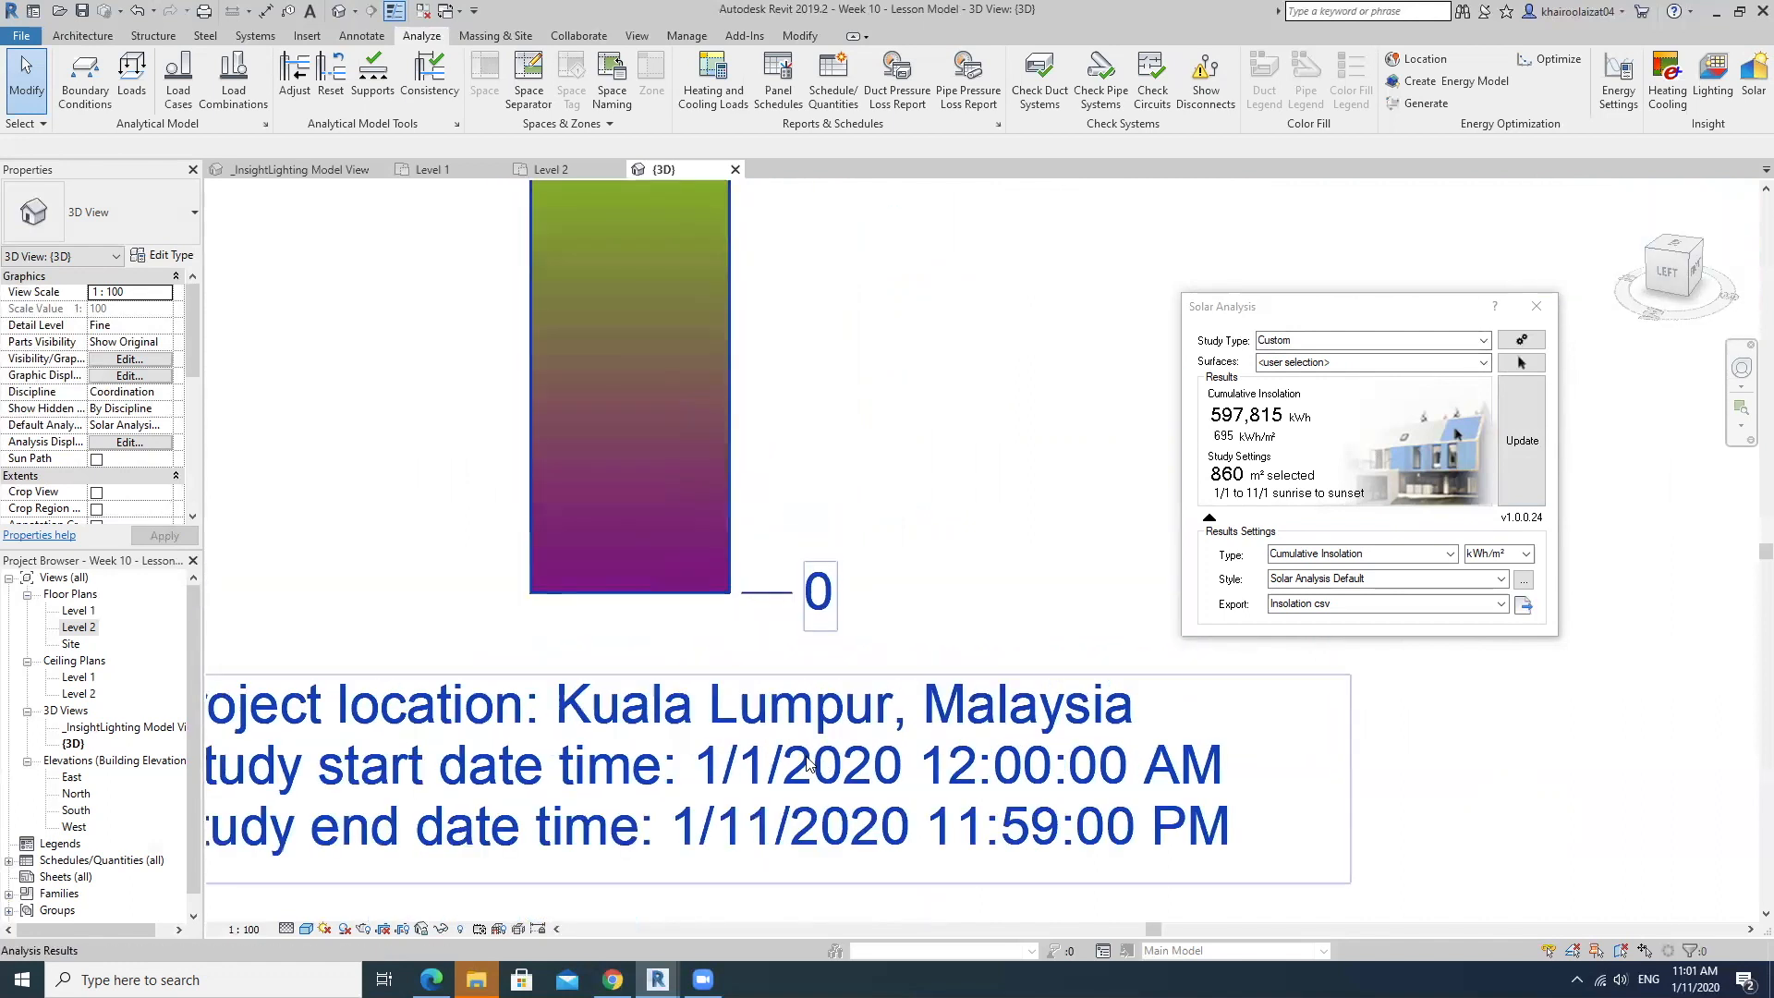
{"action": "middle_click_drag", "start_coordinate": [946, 769], "coordinate": [828, 772], "text": "shift"}
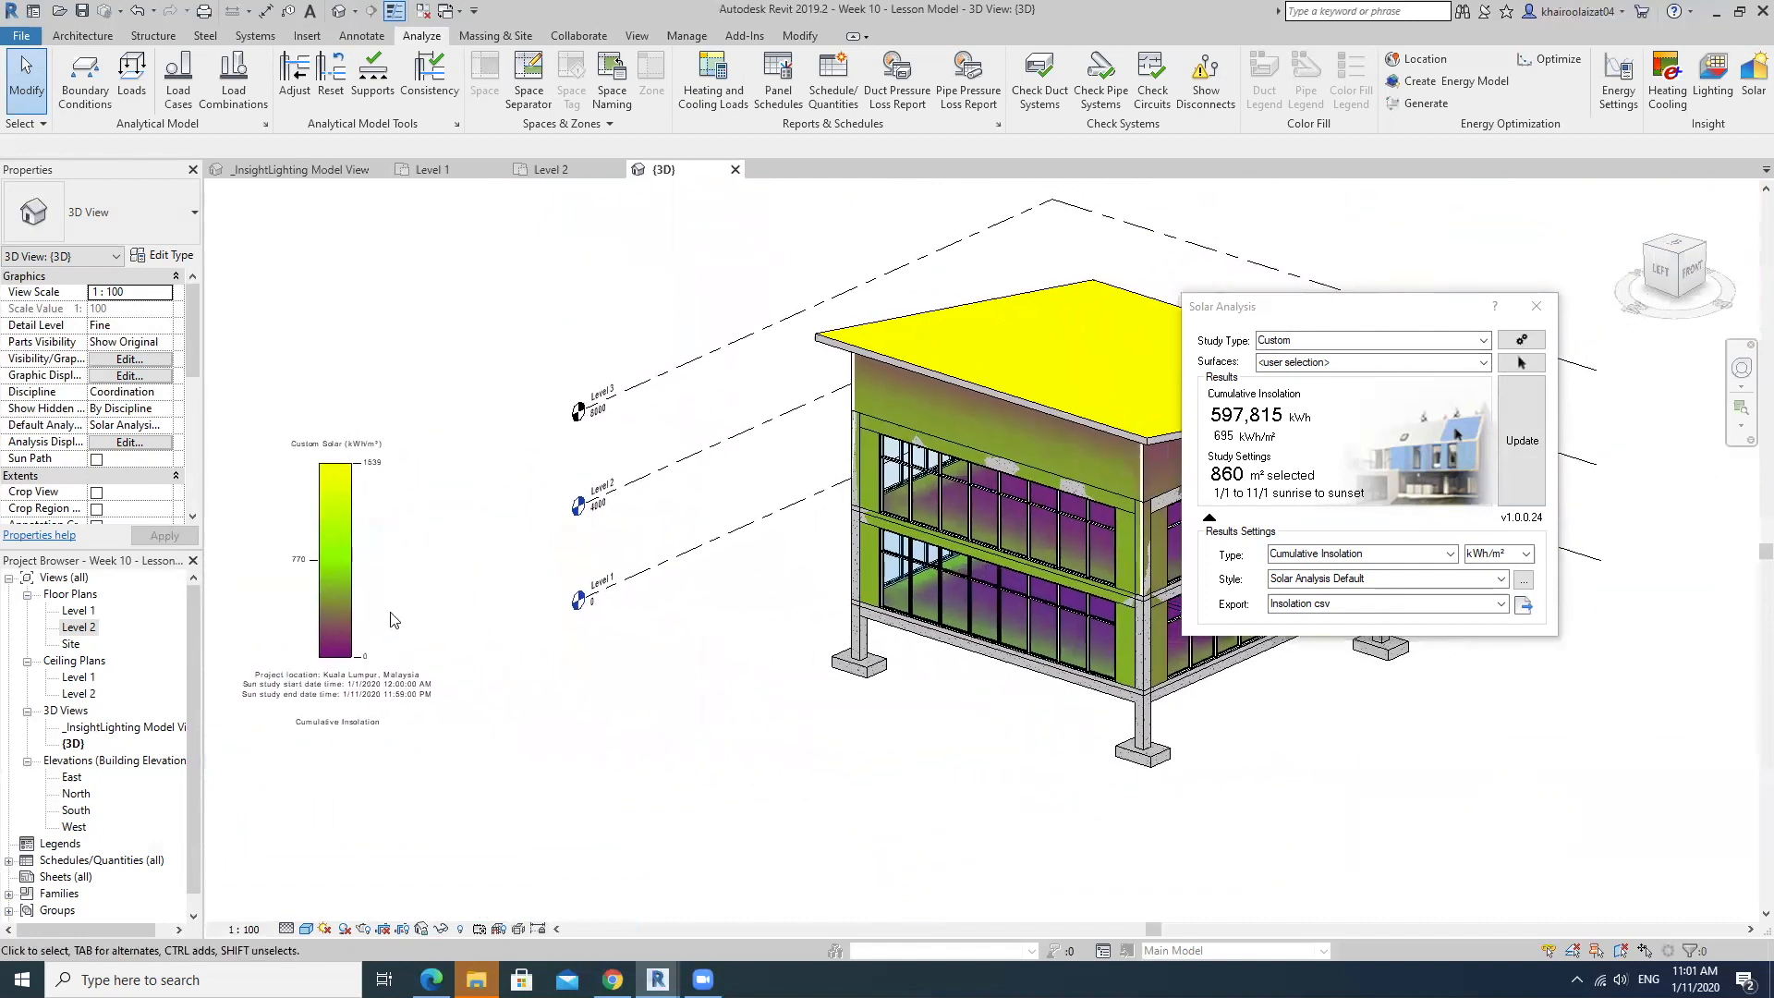
Move the cumulative insolation legend closer to the building in the 3D view and deselect it.
{"action": "left_click", "coordinate": [344, 574]}
{"action": "left_click_drag", "start_coordinate": [354, 566], "coordinate": [704, 646]}
{"action": "left_click", "coordinate": [330, 591]}
{"action": "left_click_drag", "start_coordinate": [1355, 309], "coordinate": [1719, 559]}
{"action": "middle_click_drag", "start_coordinate": [1307, 679], "coordinate": [1152, 629]}
{"action": "scroll", "coordinate": [1113, 670], "scroll_direction": "up", "scroll_amount": 2}
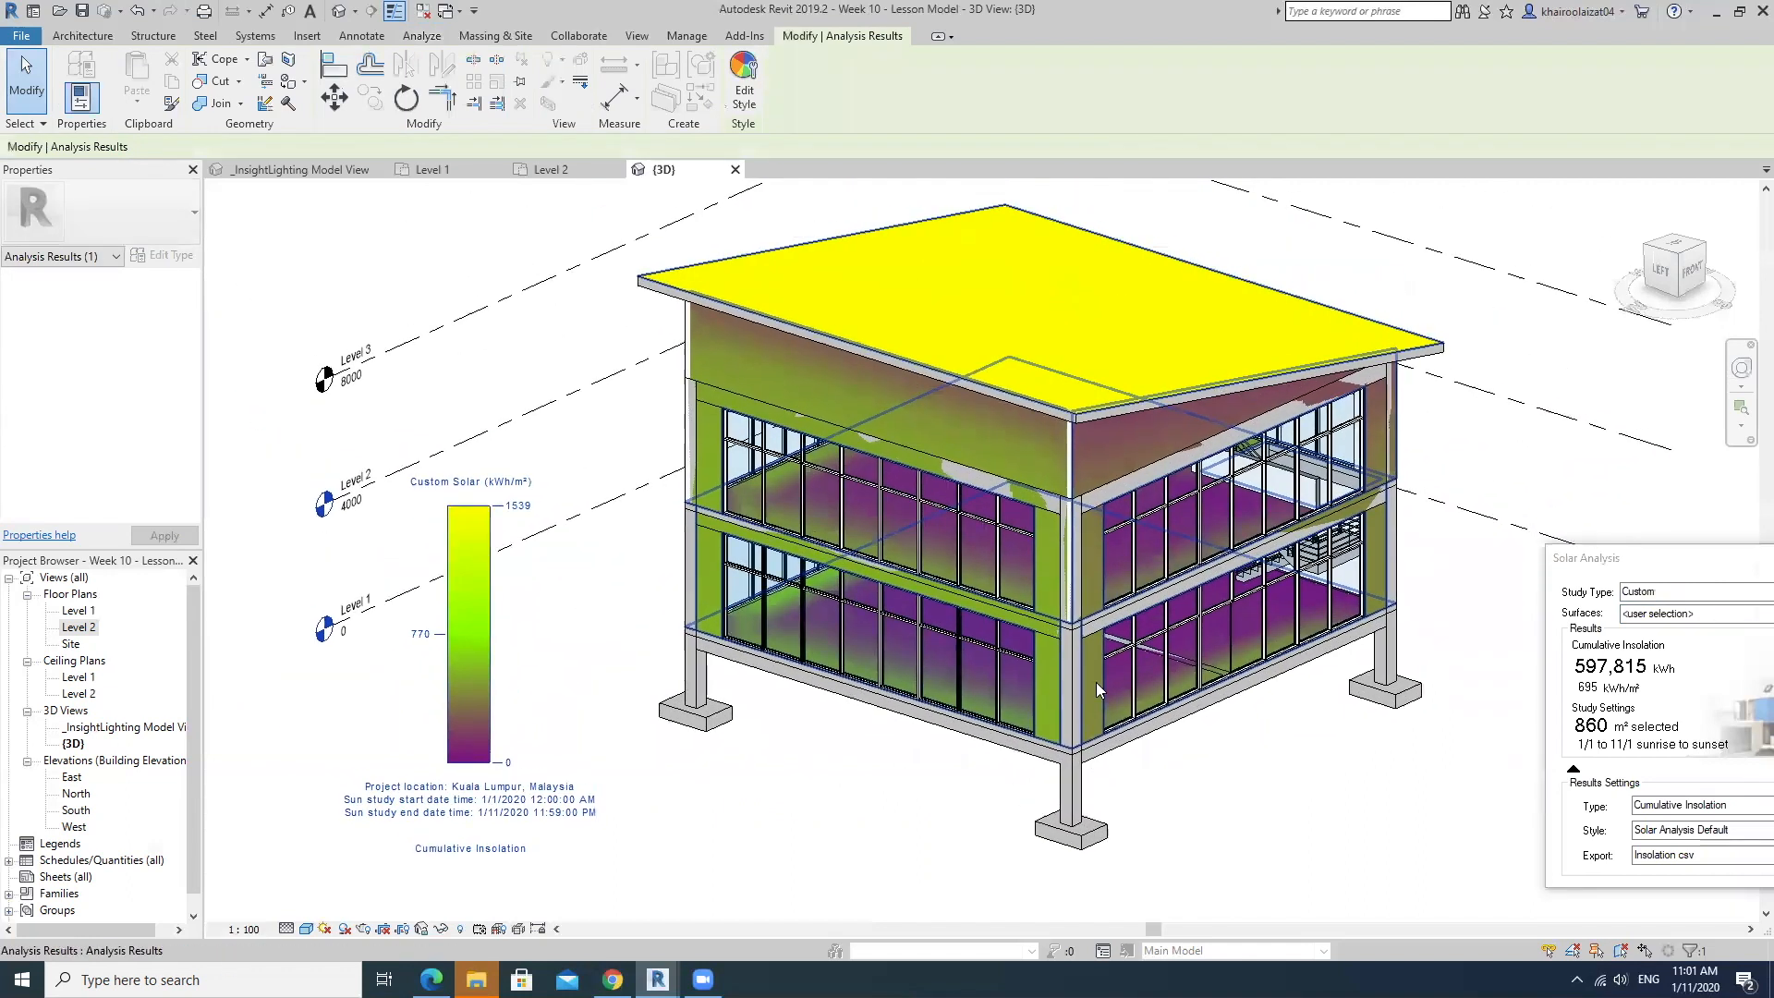
{"action": "left_click", "coordinate": [1551, 341]}
{"action": "left_click", "coordinate": [1633, 558]}
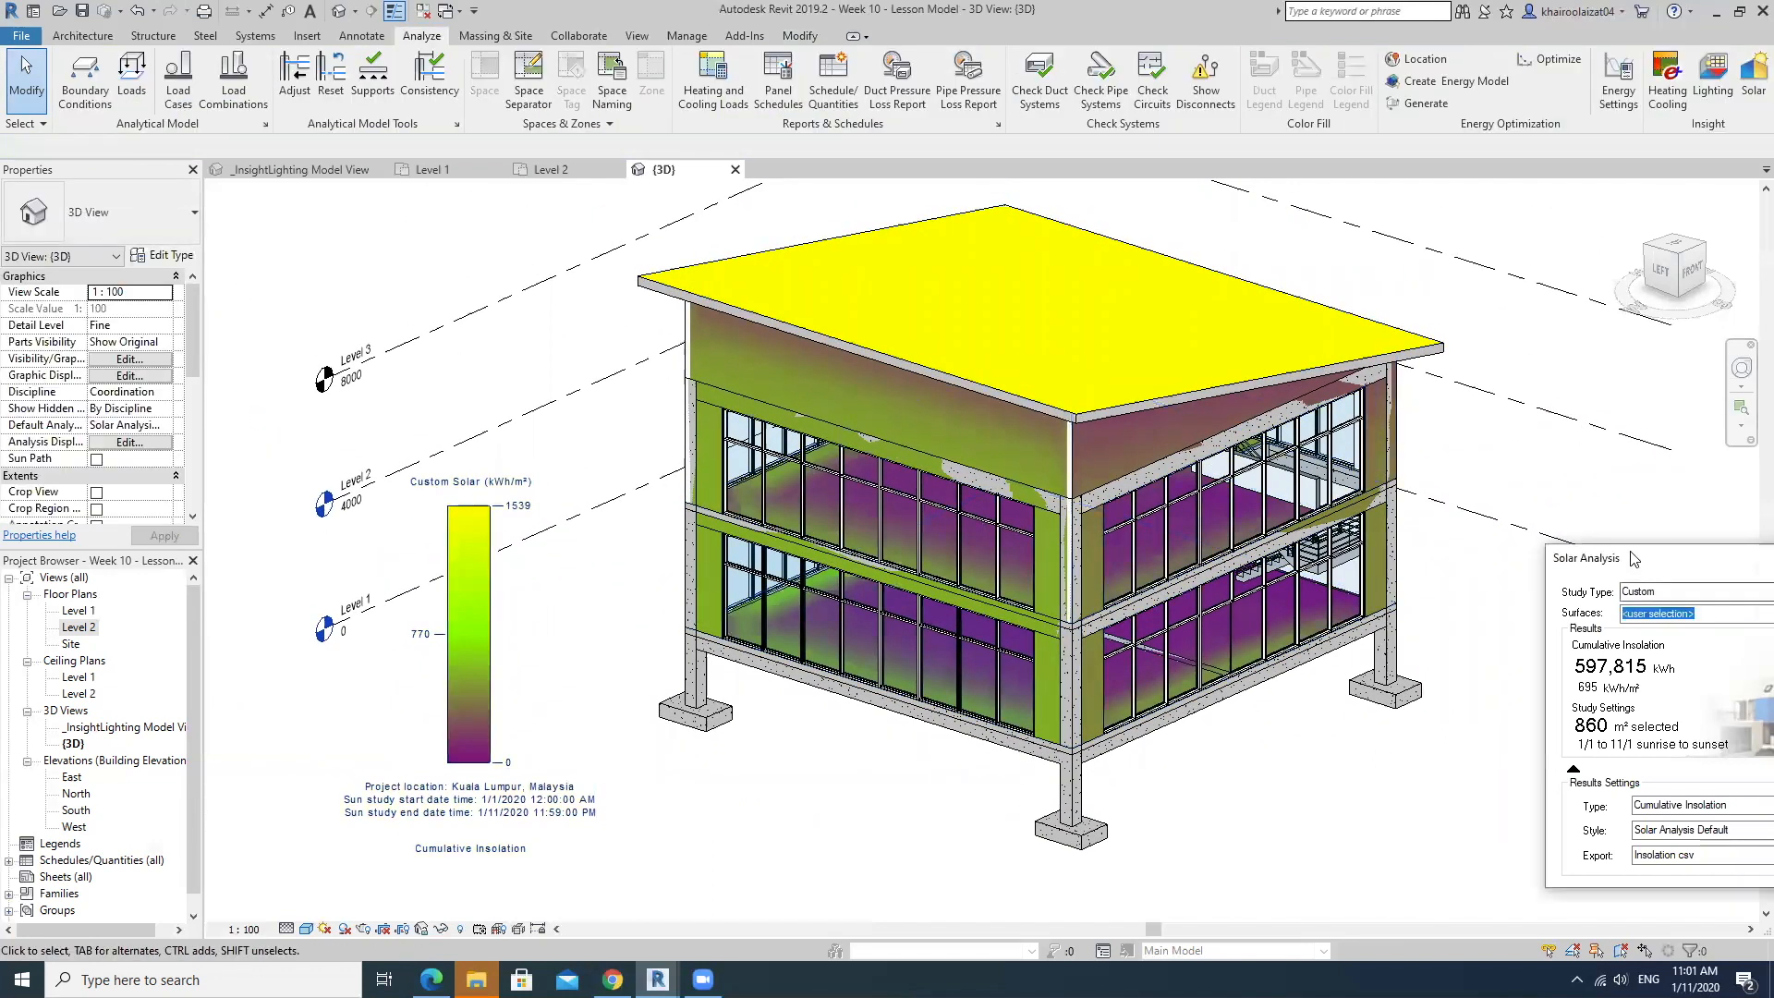
Set the solar analysis results style to Solar Analysis Annual 500kWh.
{"action": "left_click_drag", "start_coordinate": [1633, 557], "coordinate": [1545, 467]}
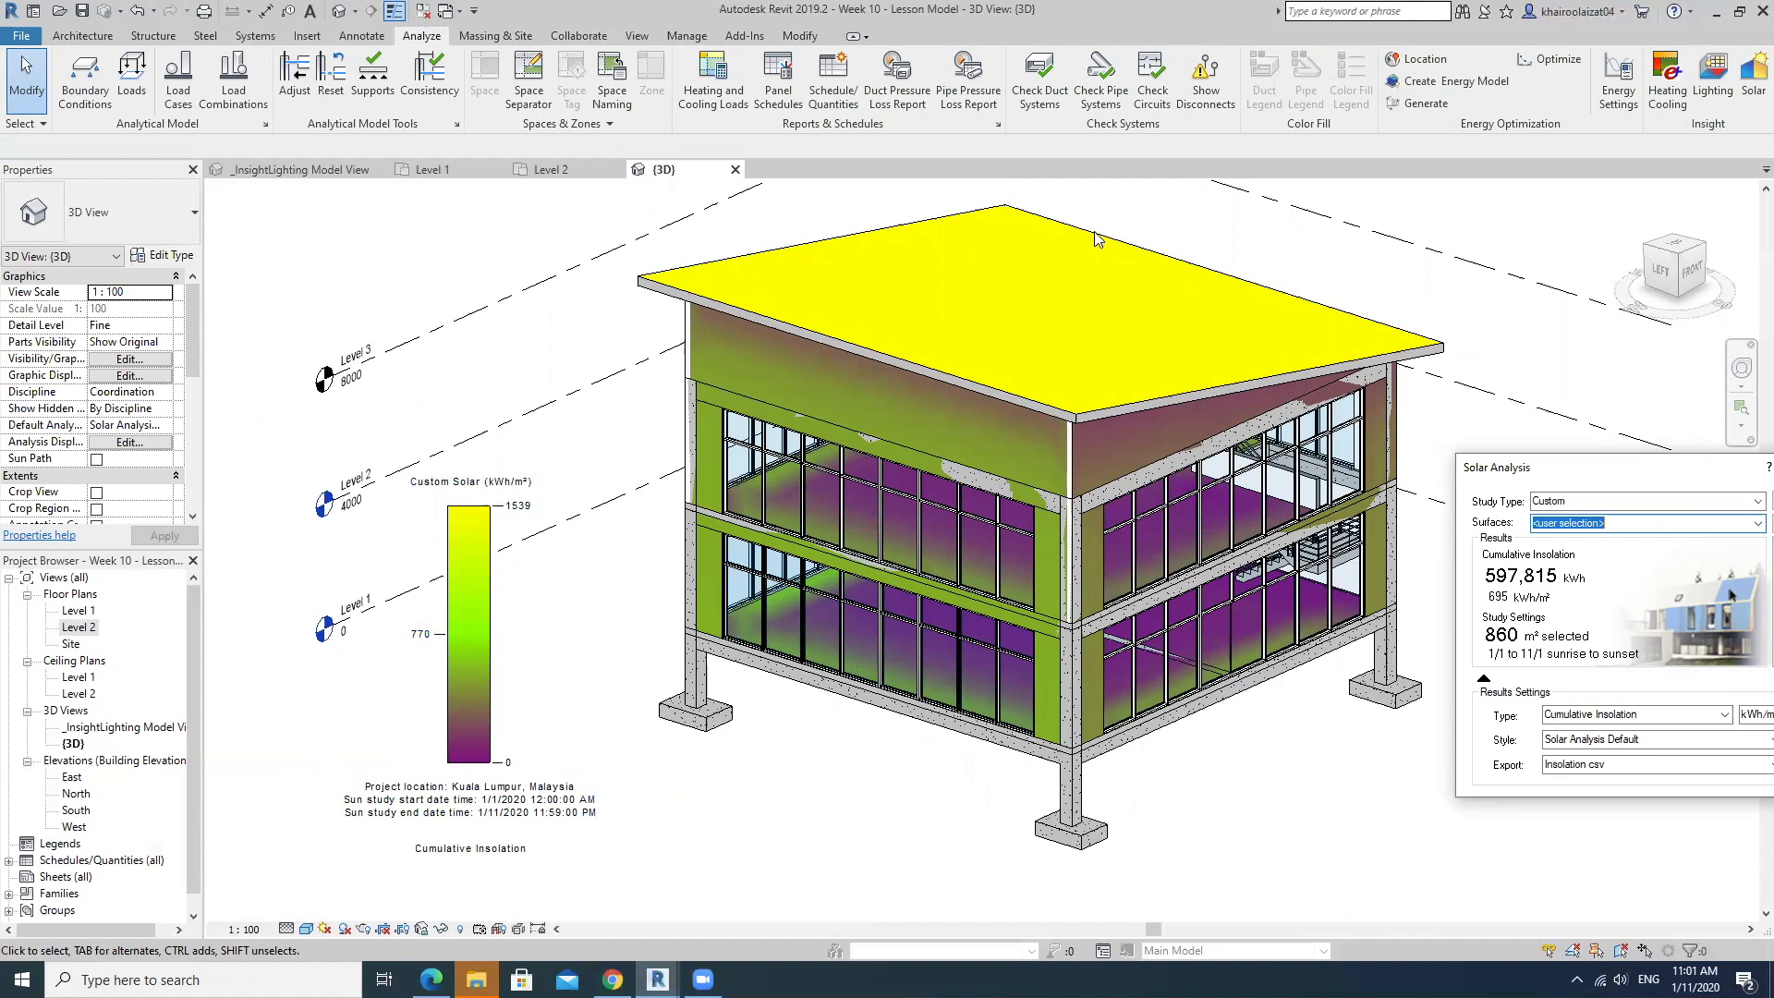
{"action": "left_click_drag", "start_coordinate": [1446, 434], "coordinate": [1389, 474]}
{"action": "left_click", "coordinate": [1567, 381]}
{"action": "left_click", "coordinate": [1596, 463]}
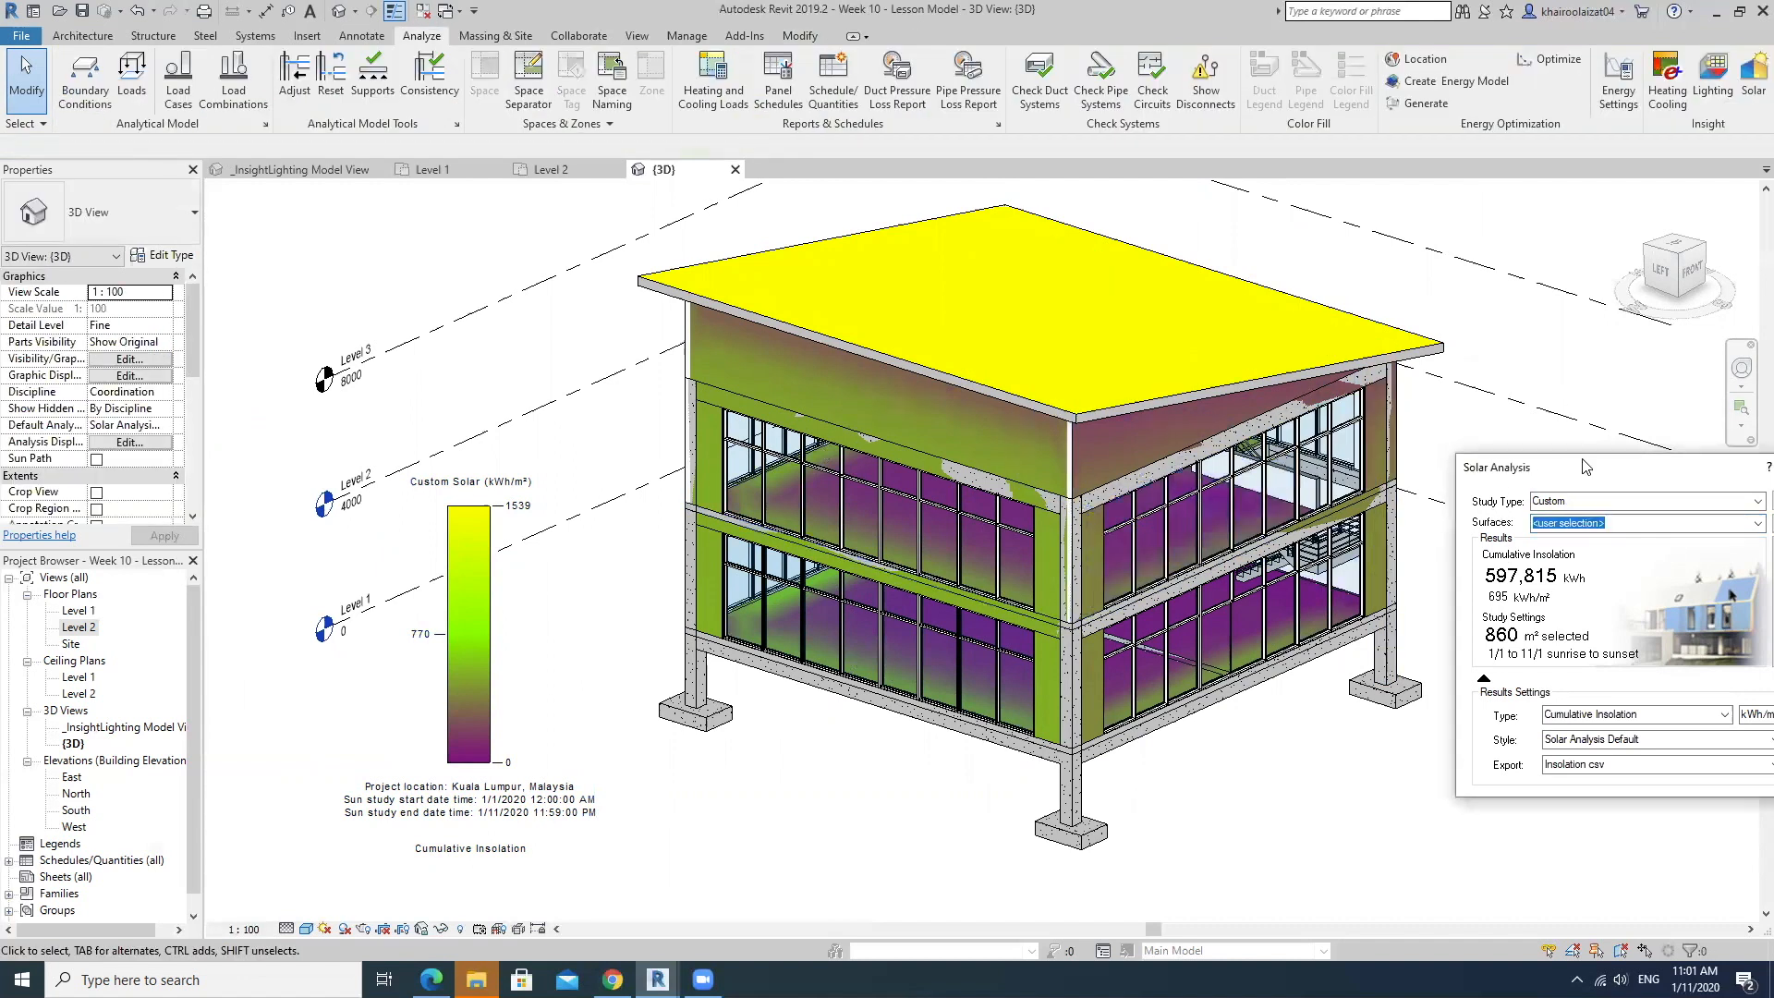
{"action": "left_click_drag", "start_coordinate": [1583, 464], "coordinate": [1373, 537]}
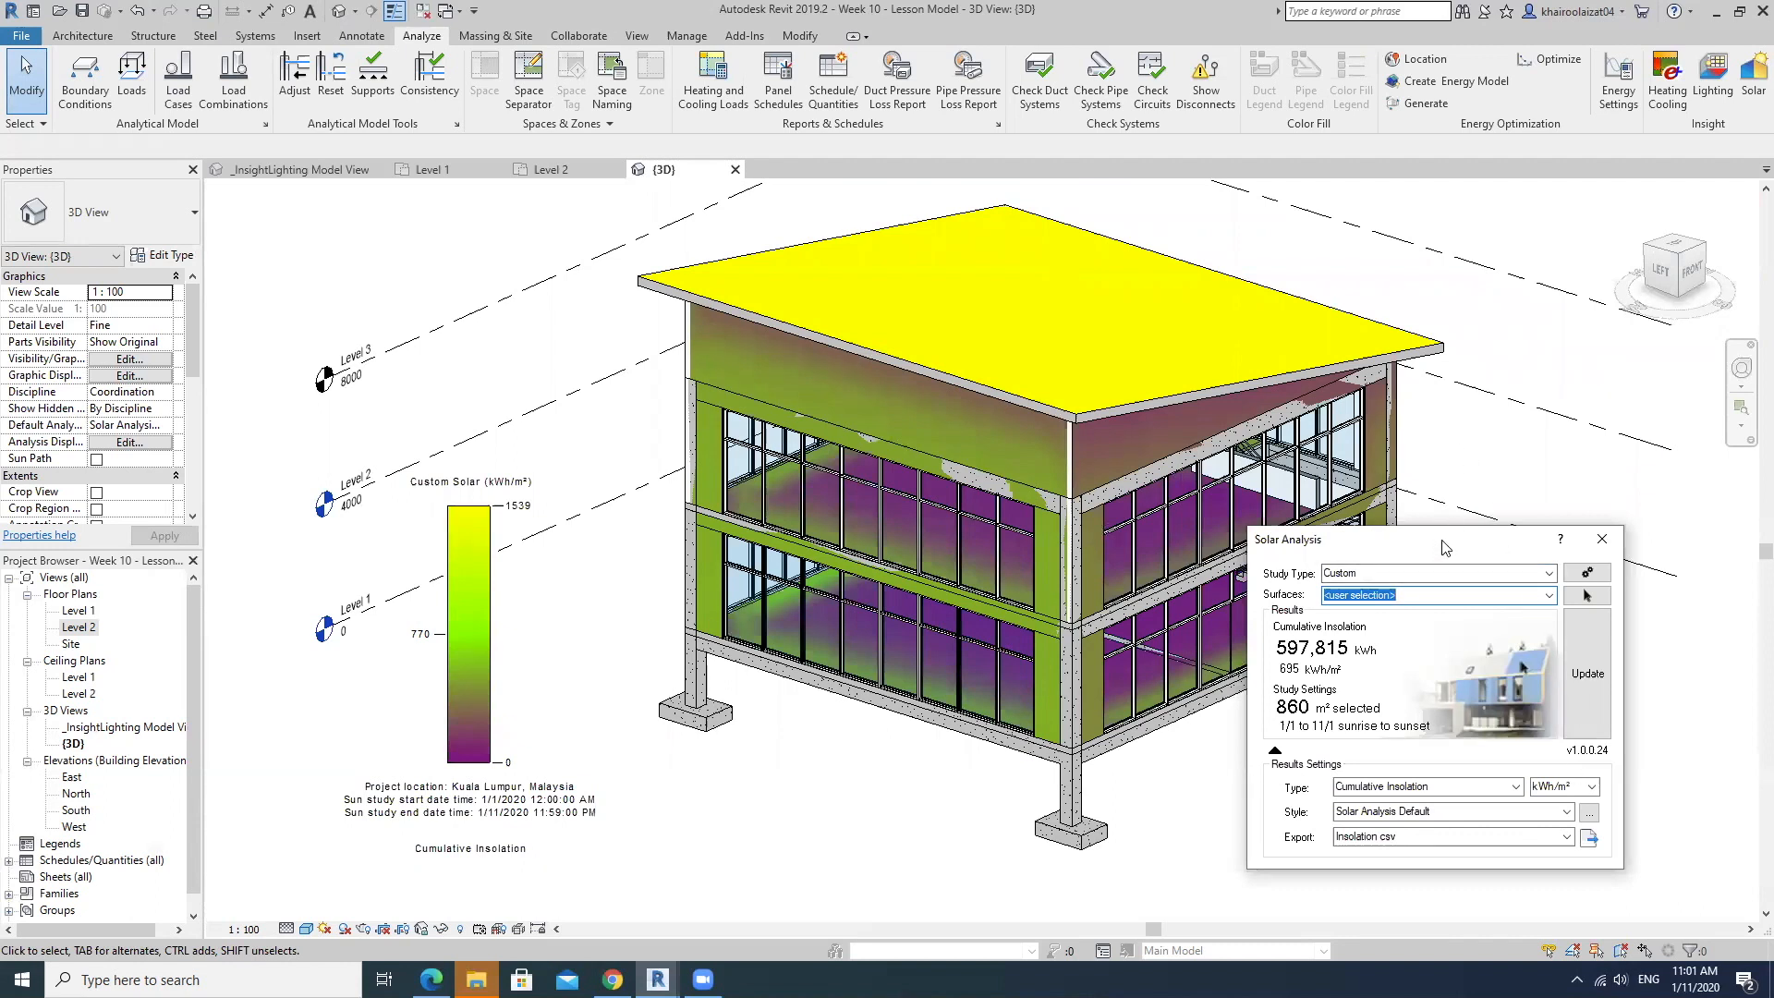
{"action": "left_click_drag", "start_coordinate": [1446, 546], "coordinate": [1440, 361]}
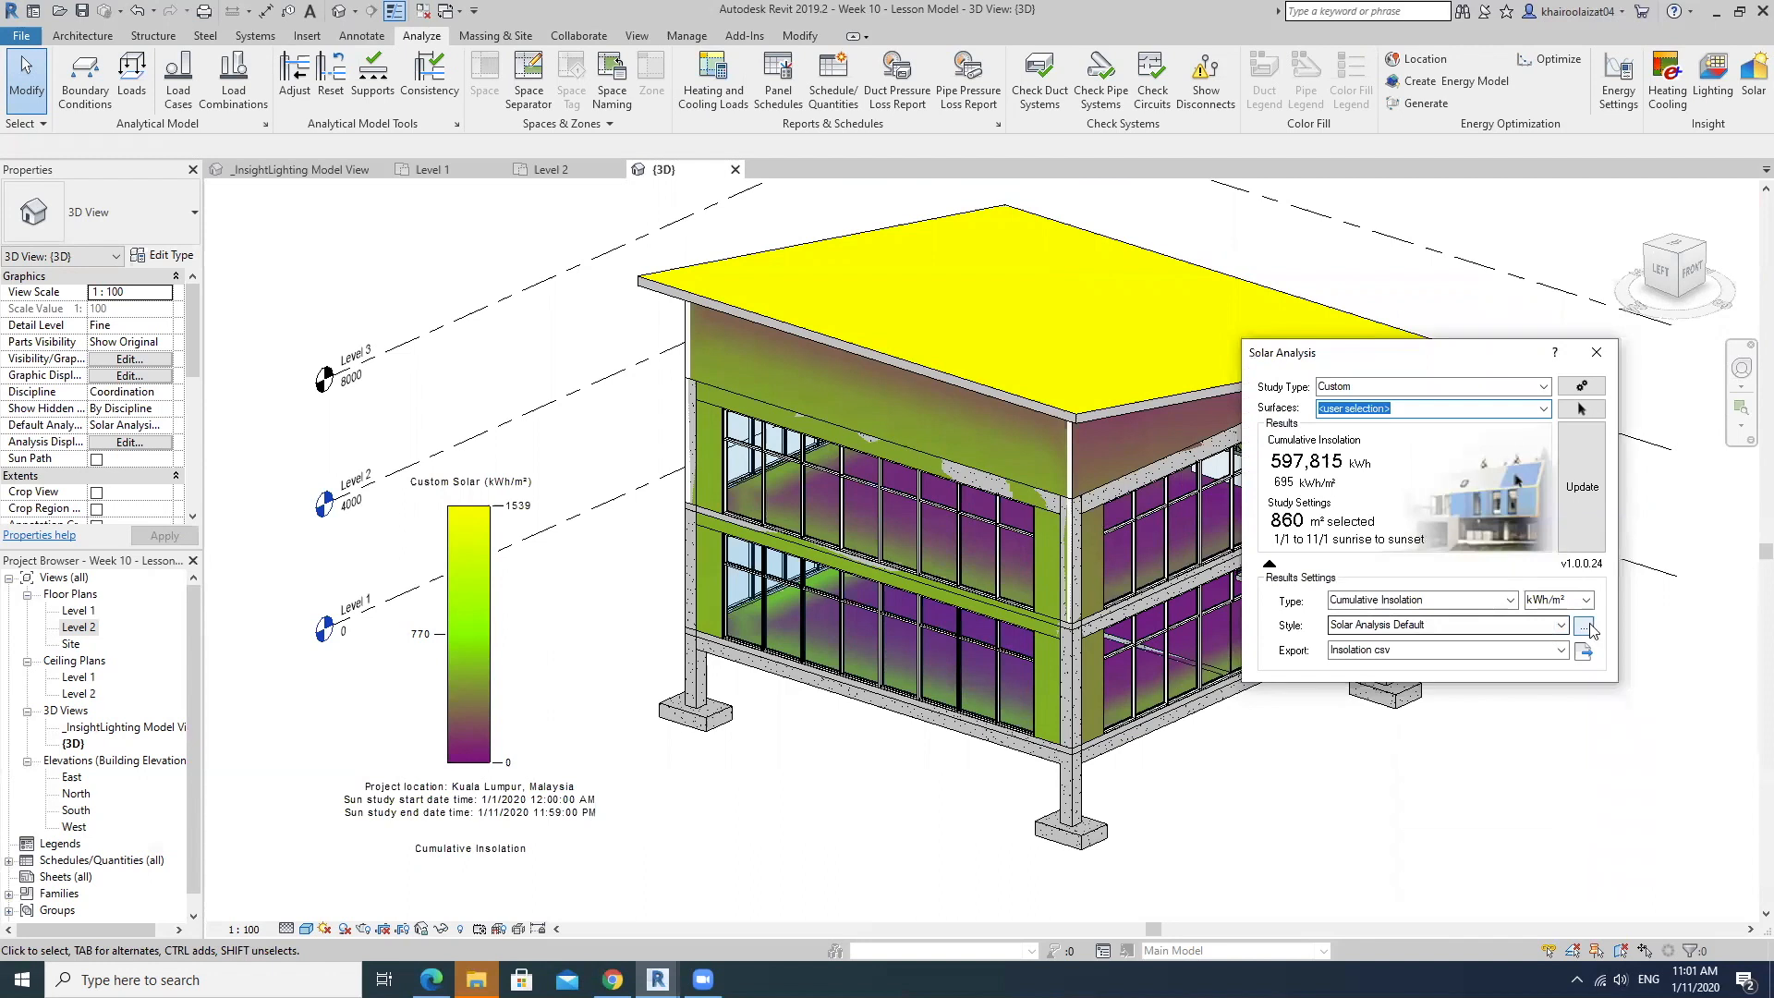
{"action": "left_click", "coordinate": [1533, 625]}
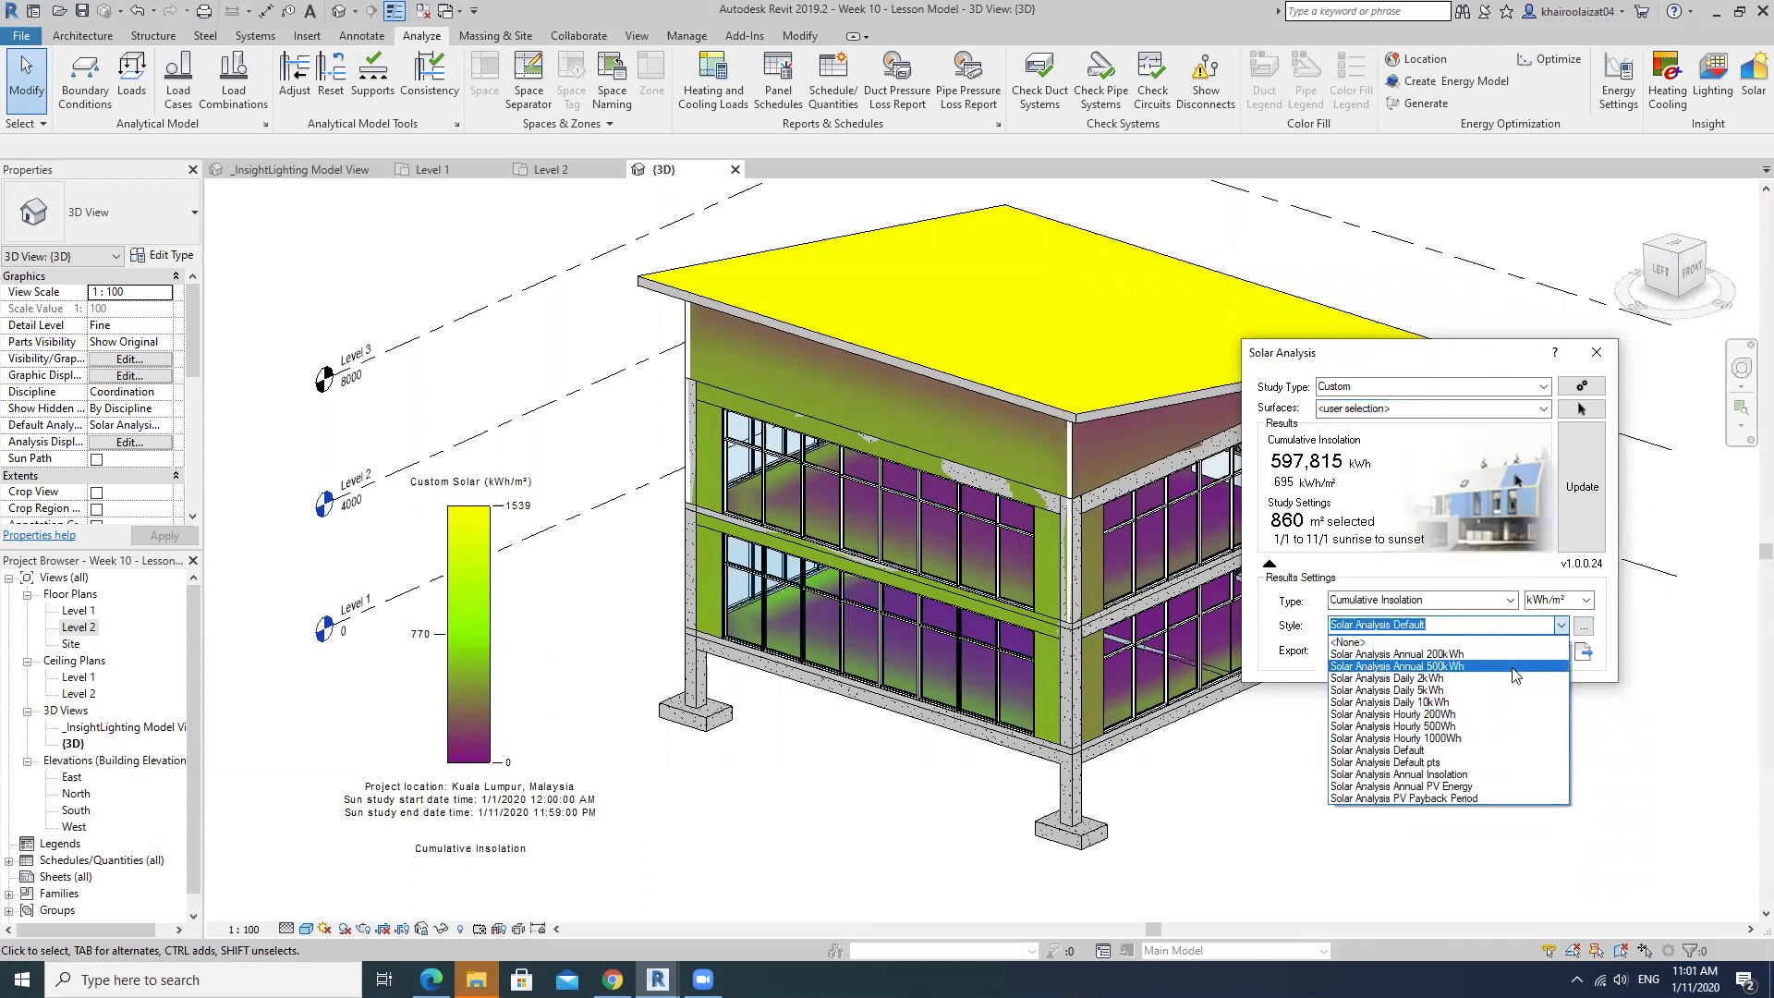
{"action": "left_click", "coordinate": [1513, 667]}
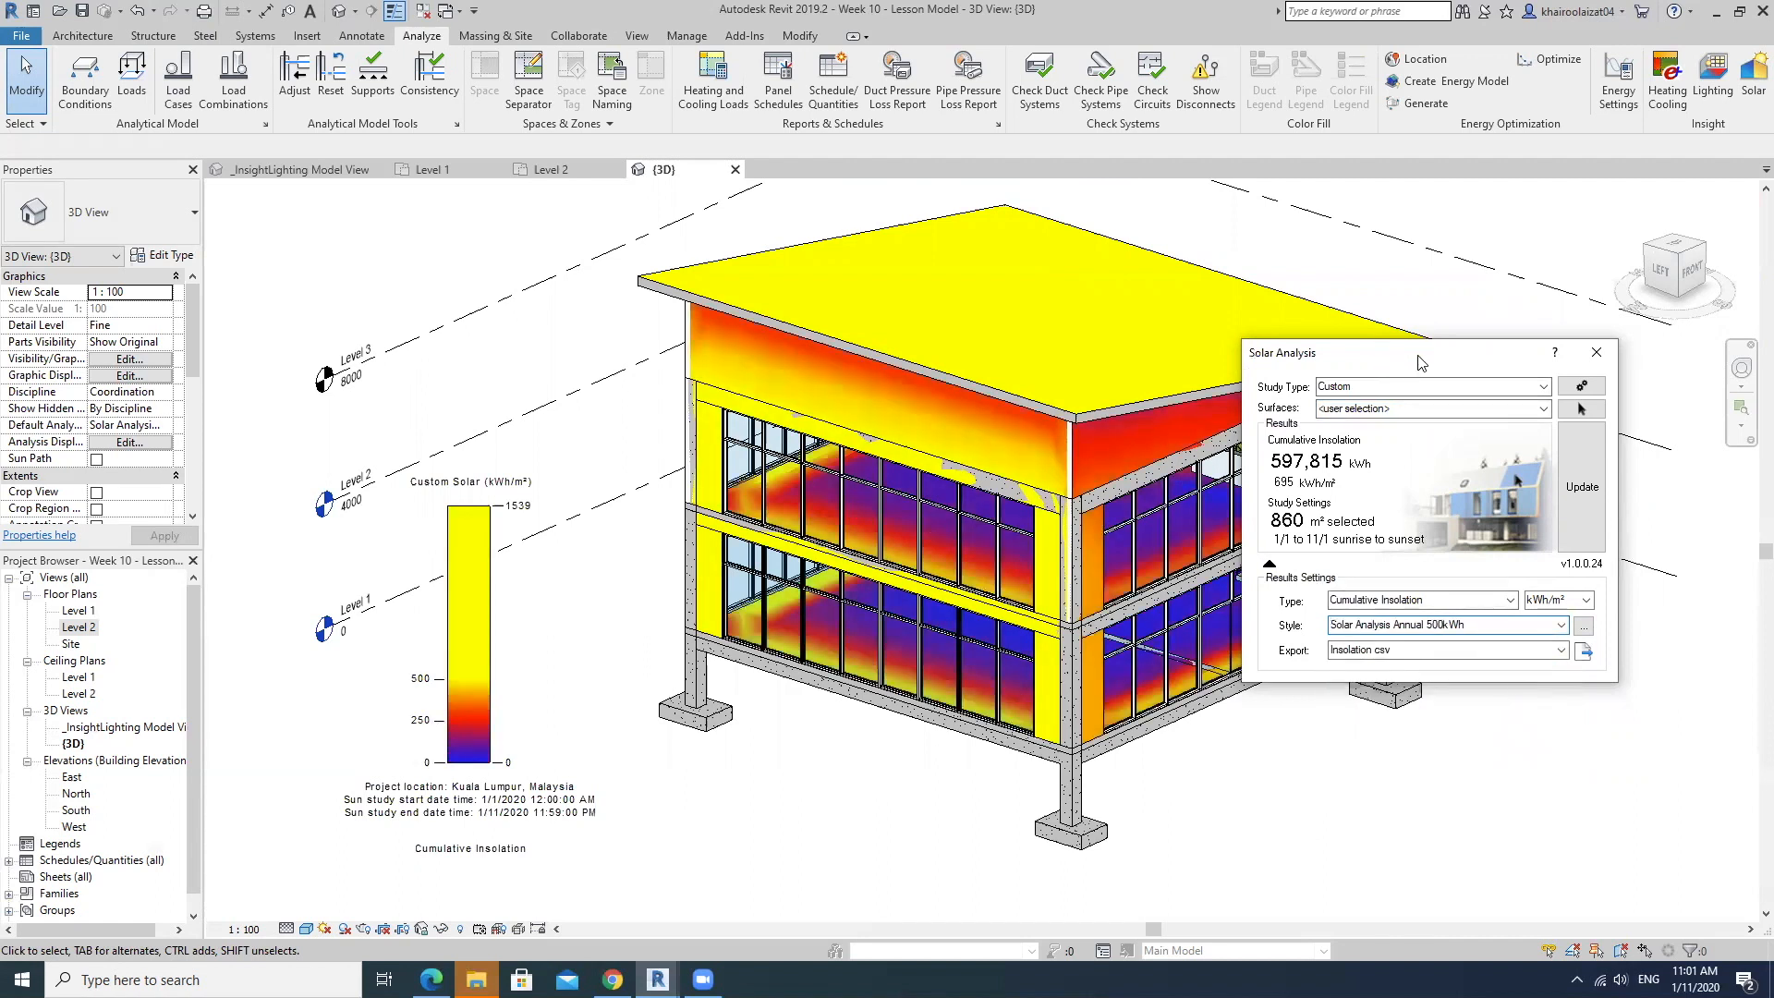
Try the Solar Analysis Annual 200kWh results style, and return to Solar Analysis Annual 500kWh.
{"action": "left_click_drag", "start_coordinate": [1422, 364], "coordinate": [1518, 343]}
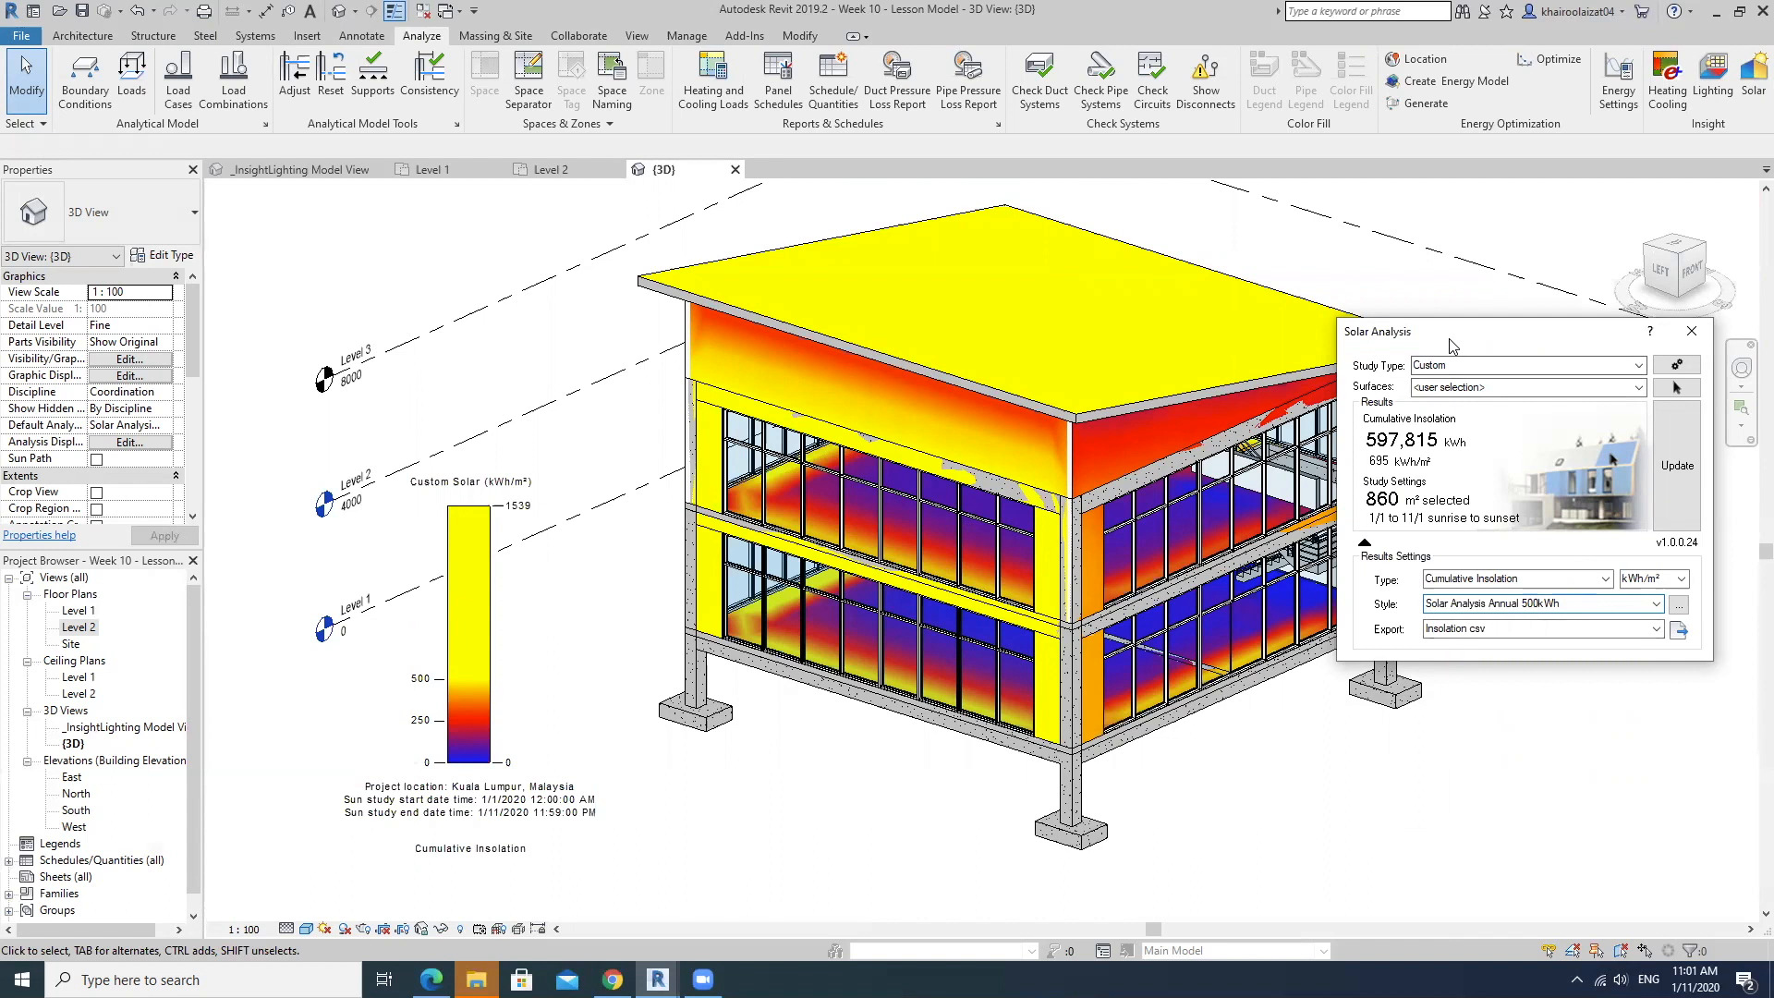
{"action": "left_click_drag", "start_coordinate": [1449, 344], "coordinate": [1425, 540]}
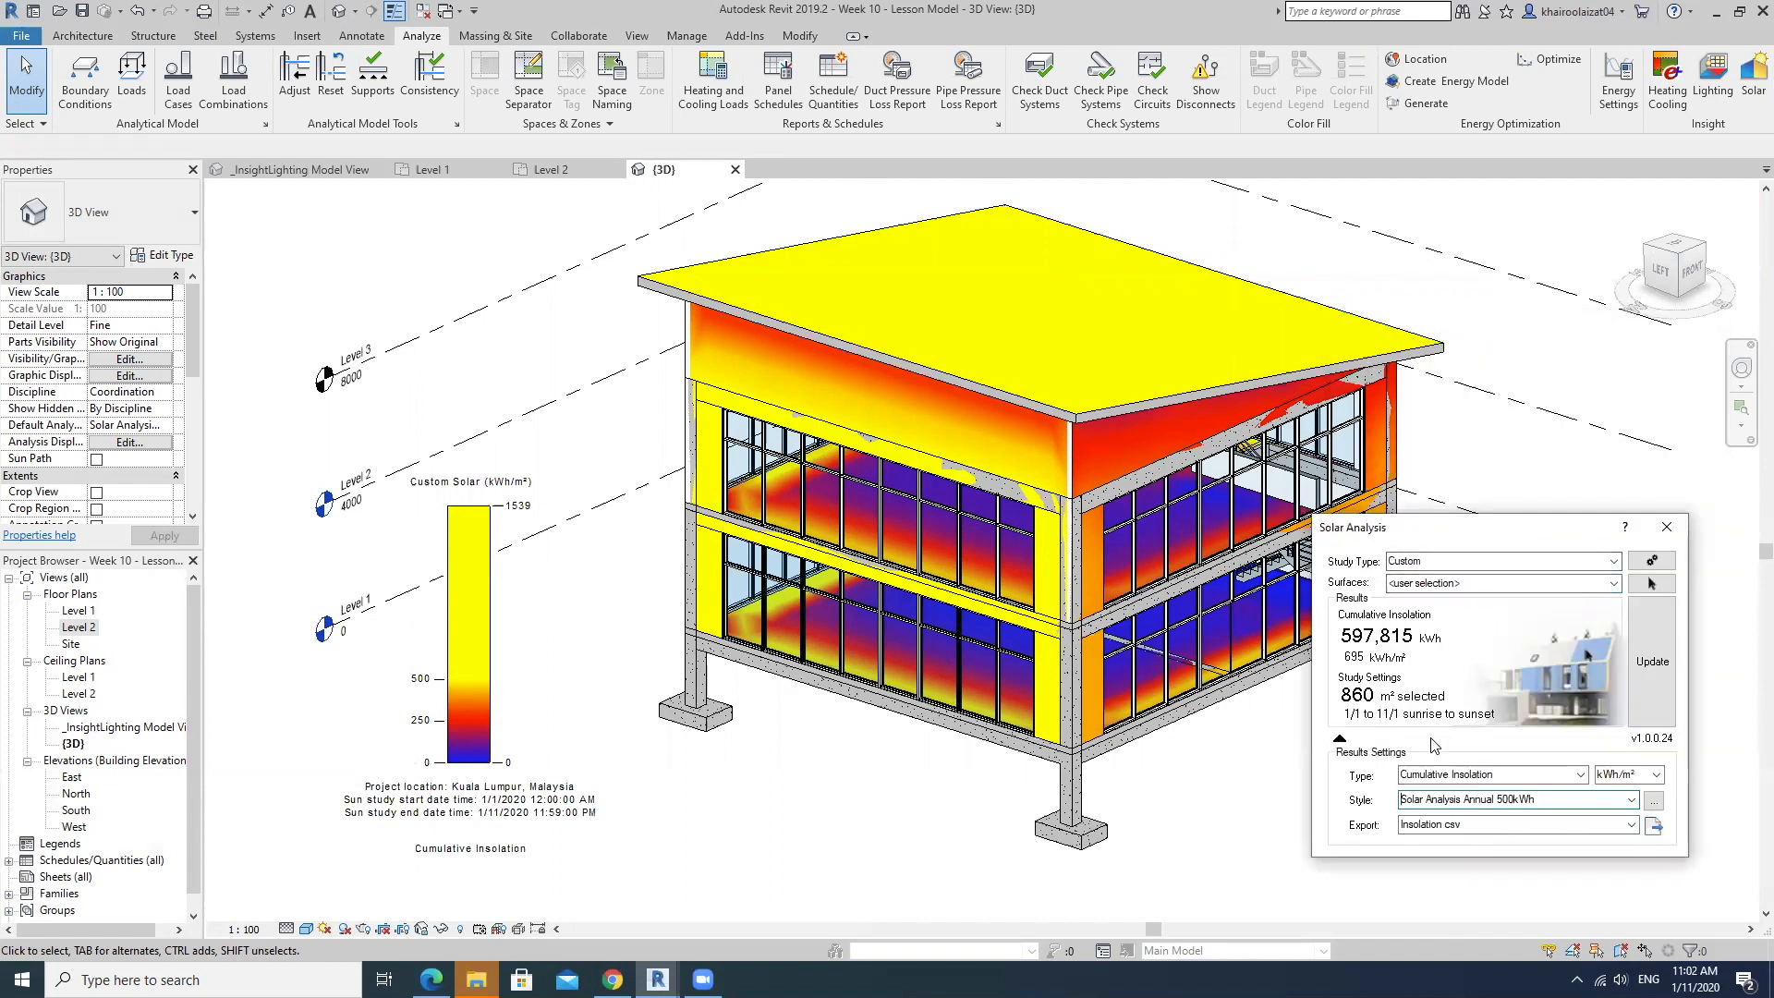
{"action": "left_click", "coordinate": [1627, 800]}
{"action": "left_click", "coordinate": [1468, 835]}
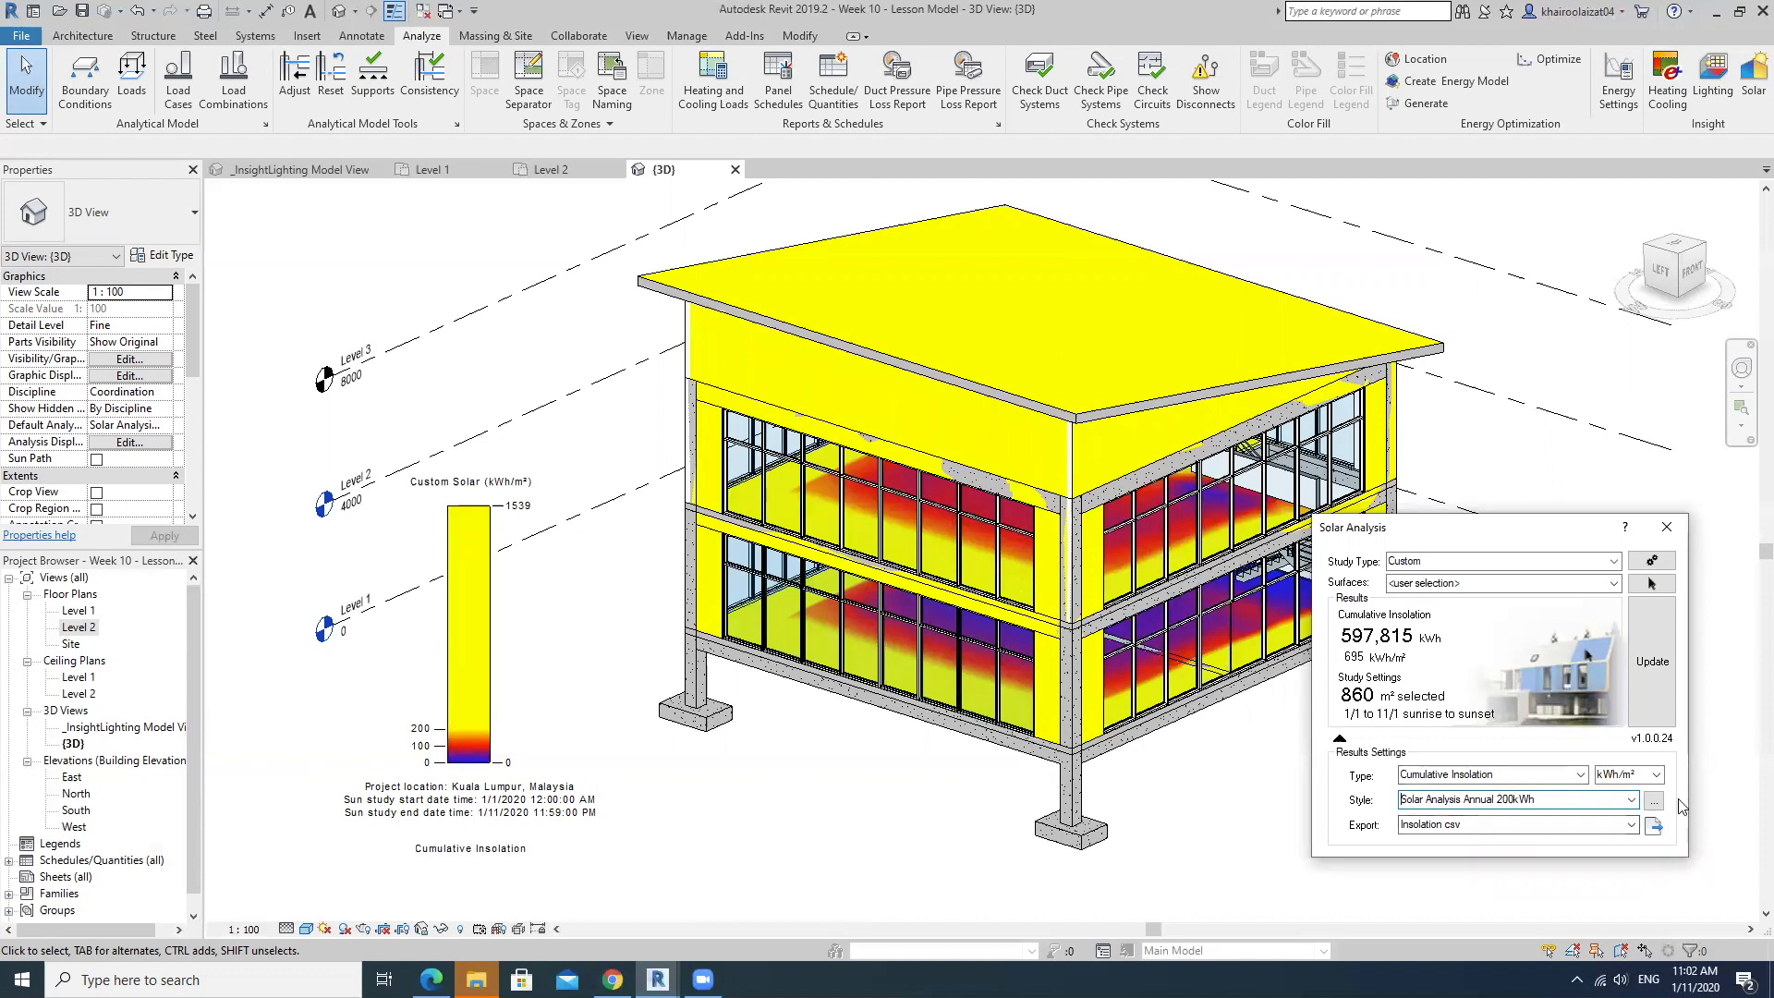
{"action": "left_click", "coordinate": [1631, 802]}
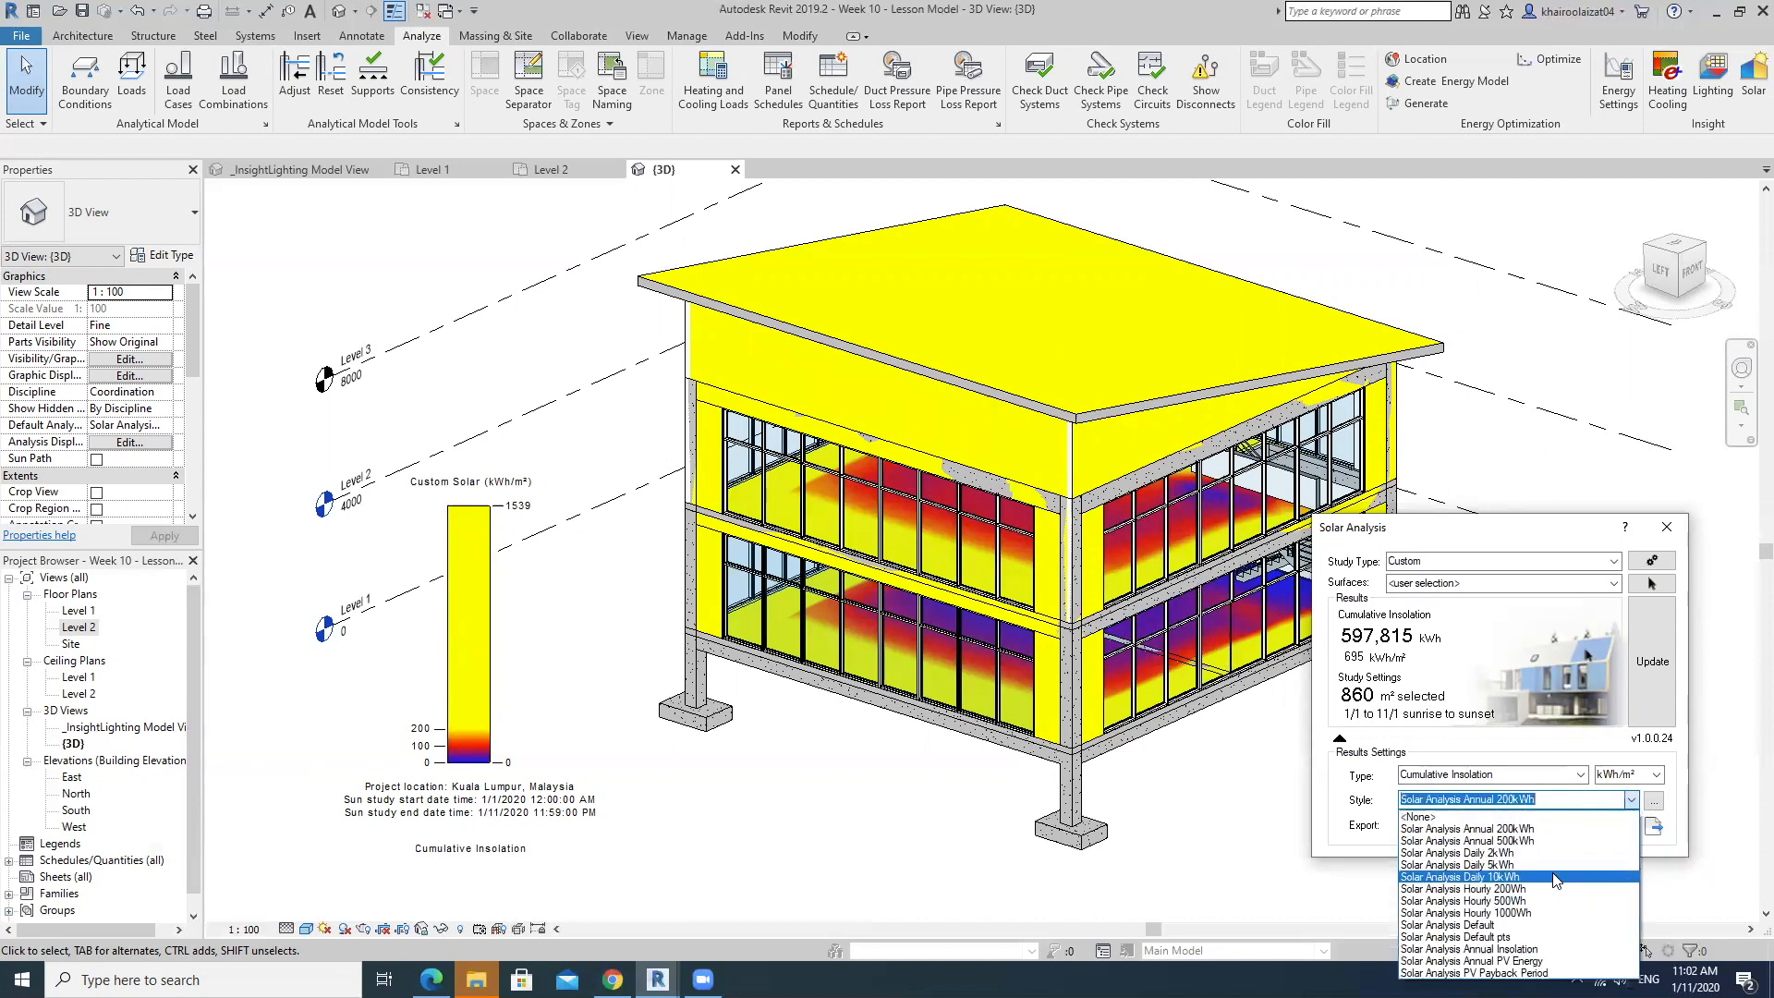
{"action": "left_click", "coordinate": [1568, 841]}
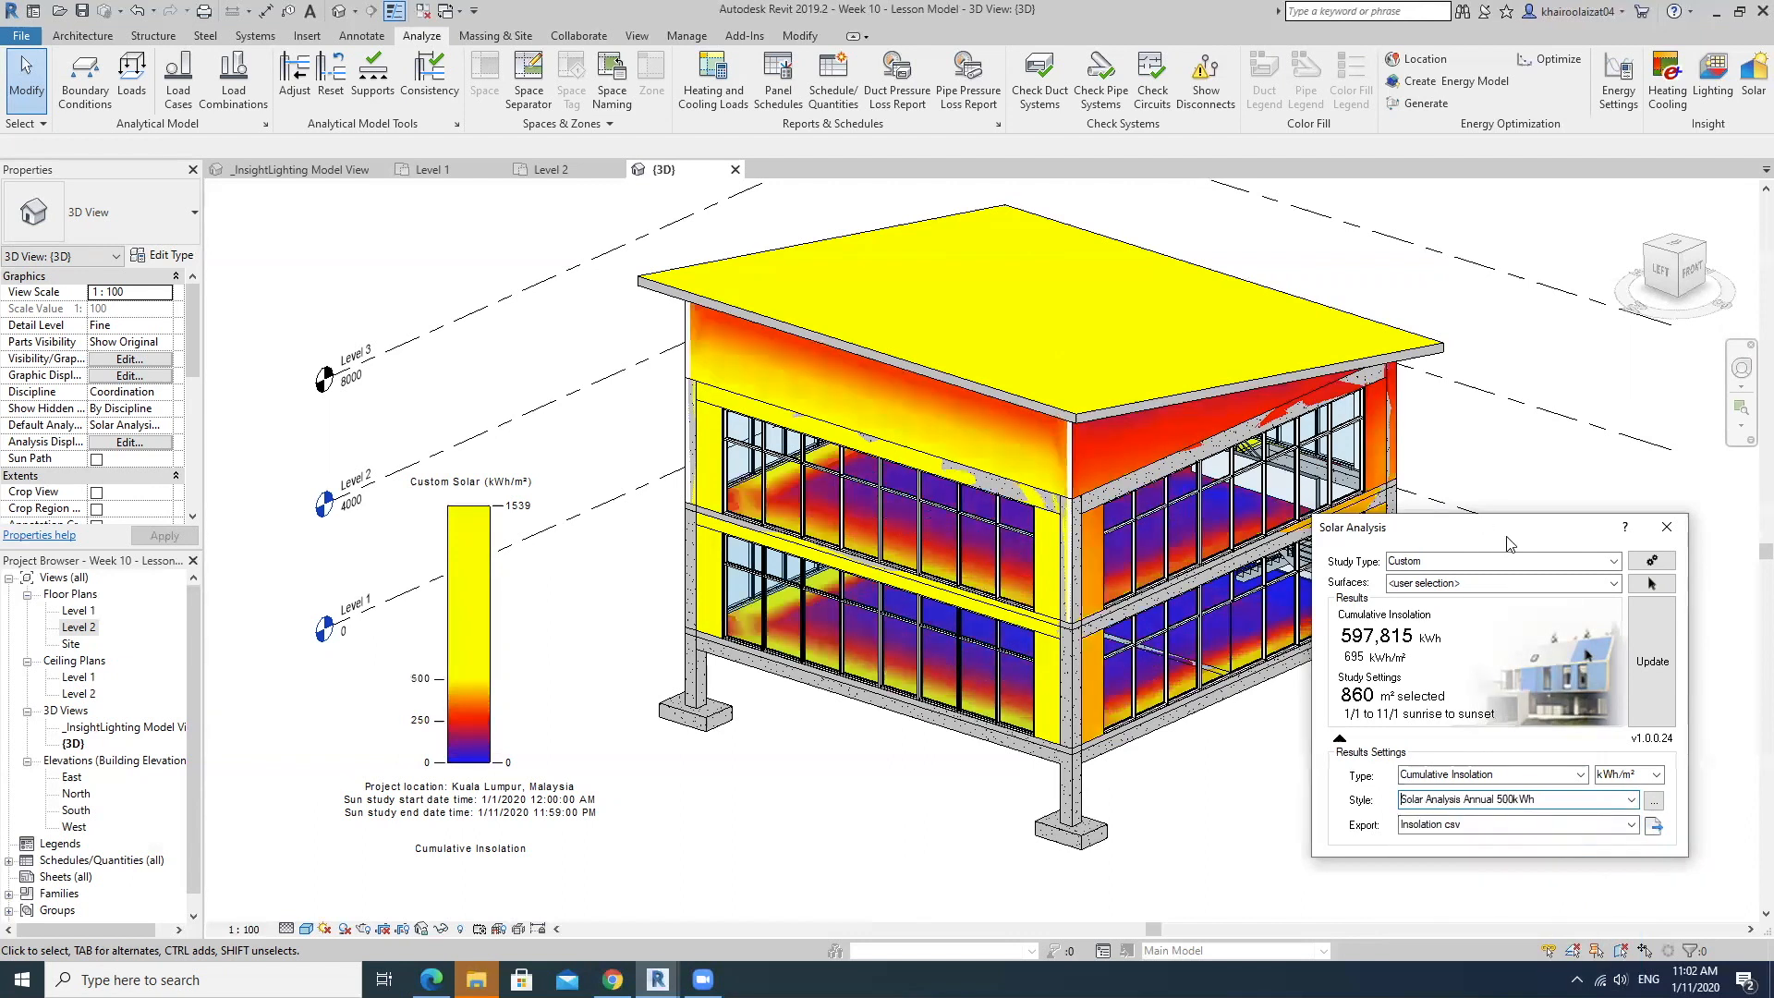
Try the Solar Analysis Default pts results style, and switch back to Solar Analysis Annual 500kWh.
{"action": "left_click_drag", "start_coordinate": [1500, 524], "coordinate": [1486, 236]}
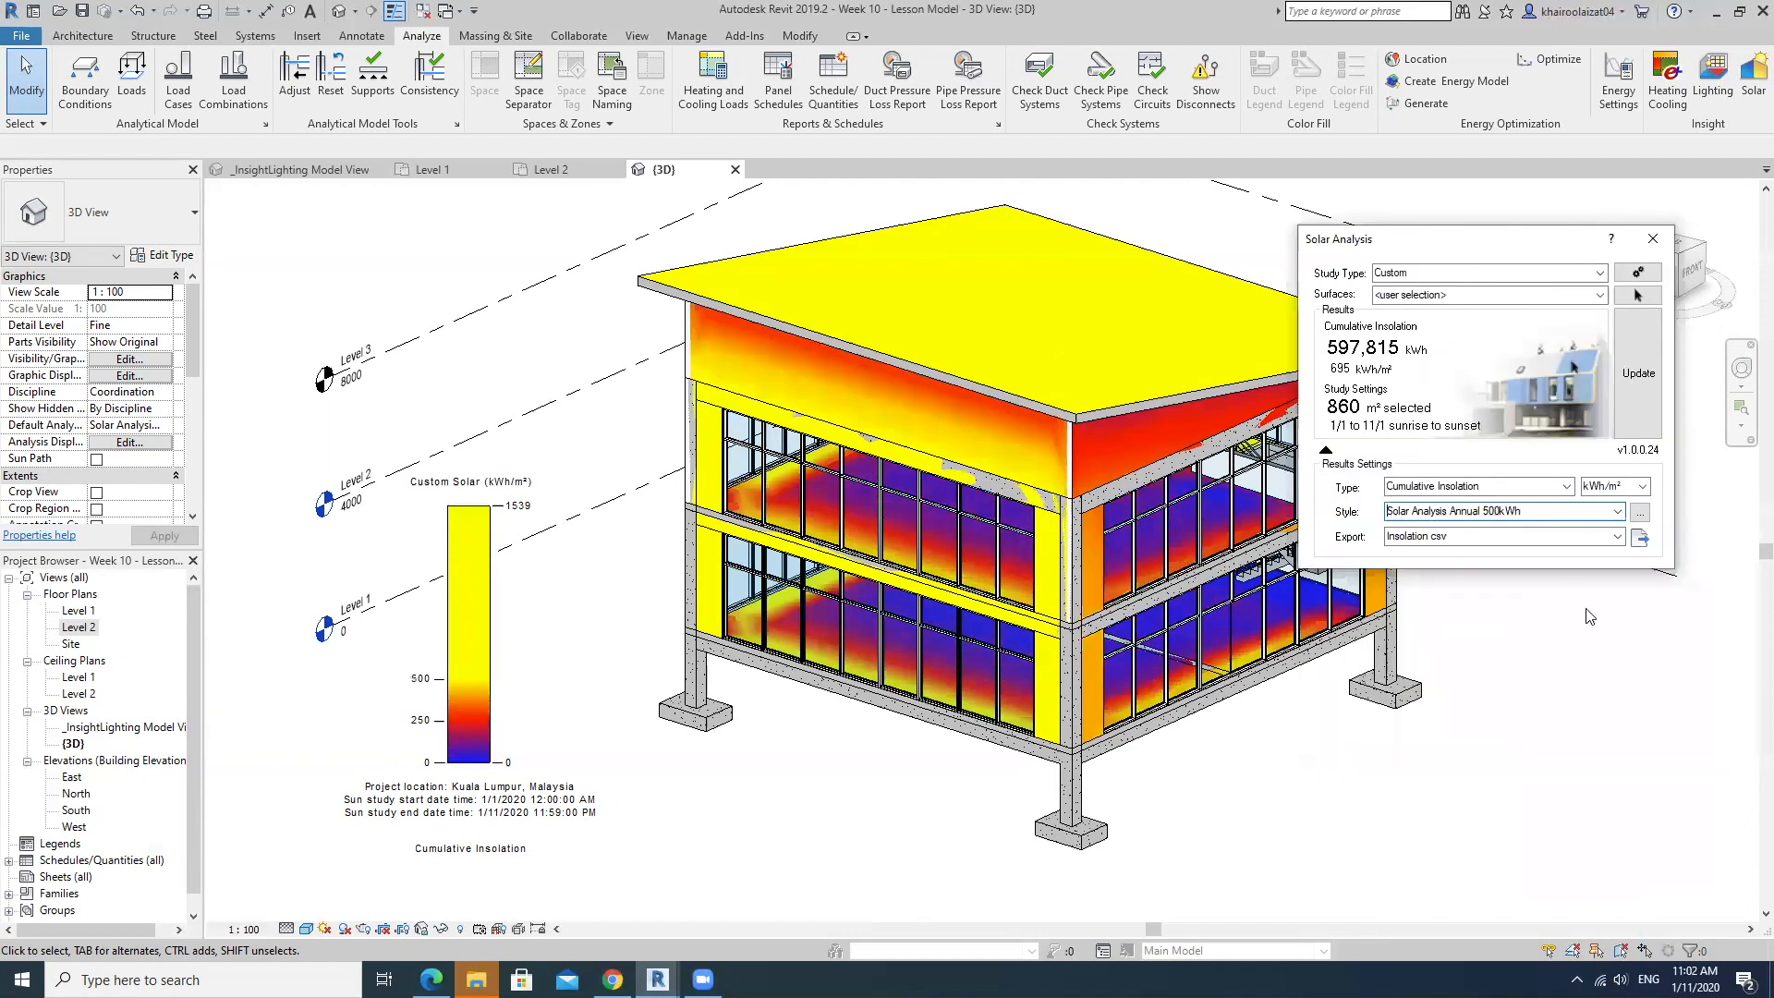
{"action": "left_click", "coordinate": [1616, 510]}
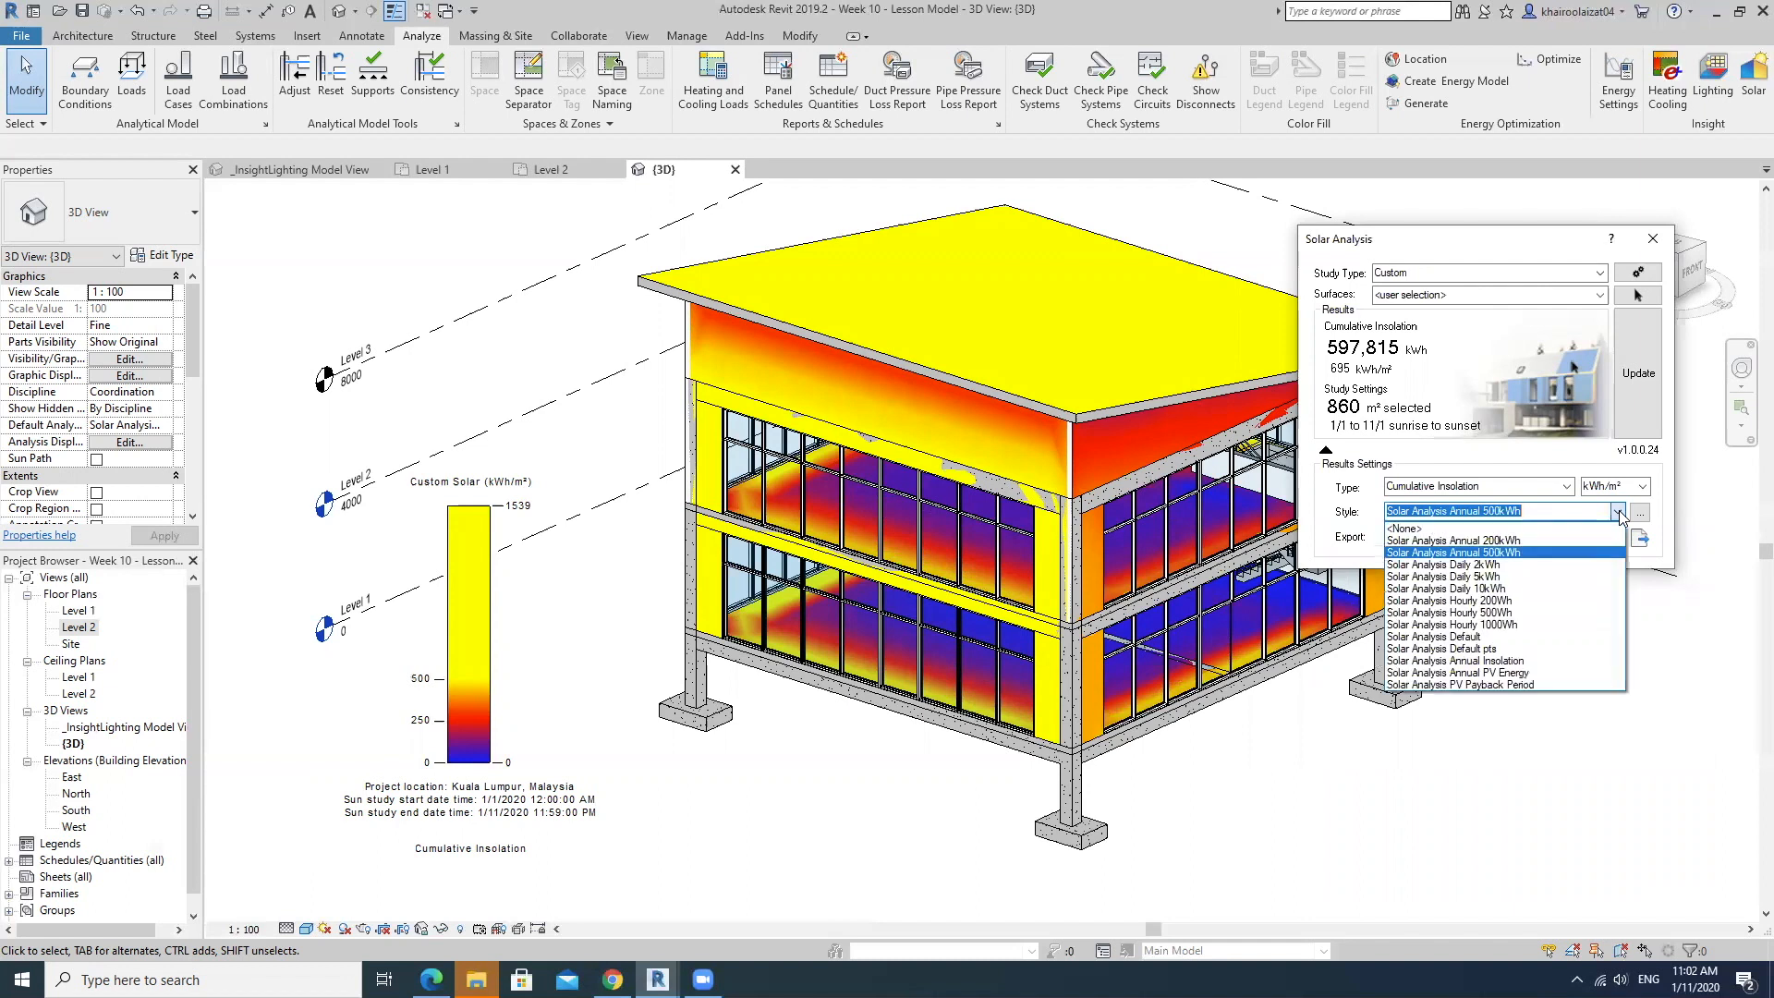
{"action": "left_click", "coordinate": [1557, 650]}
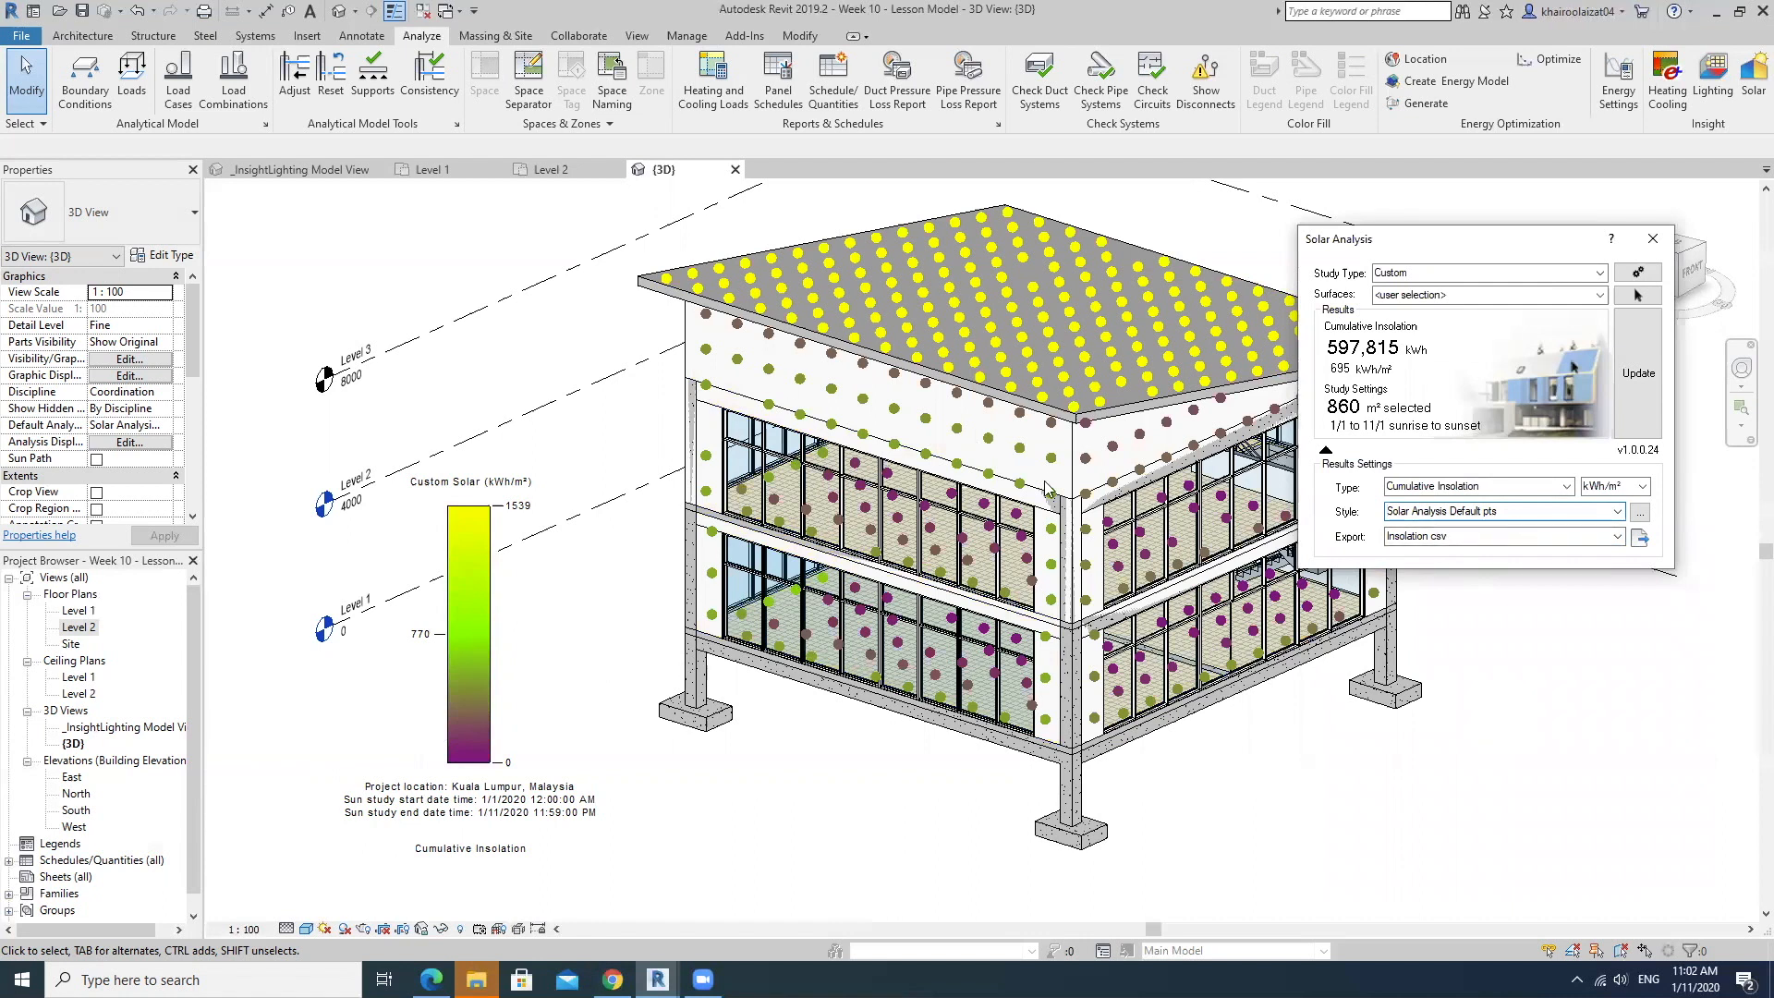
{"action": "left_click", "coordinate": [1617, 510]}
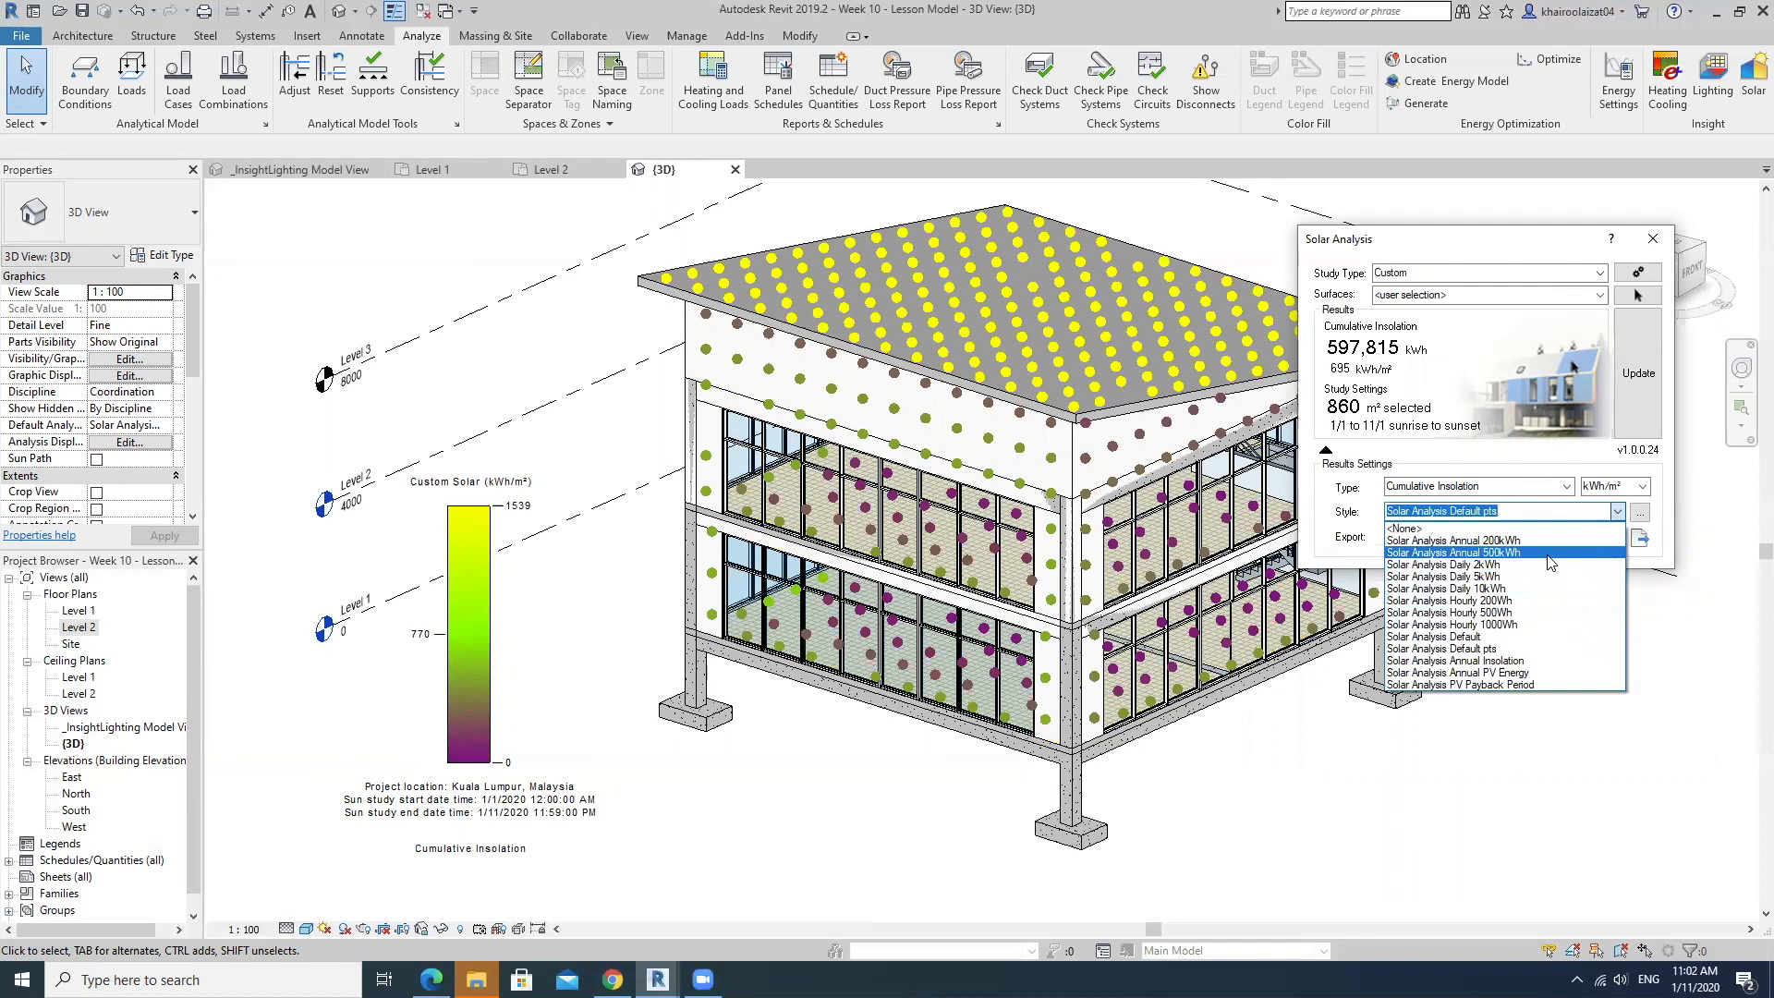
{"action": "left_click", "coordinate": [1550, 554]}
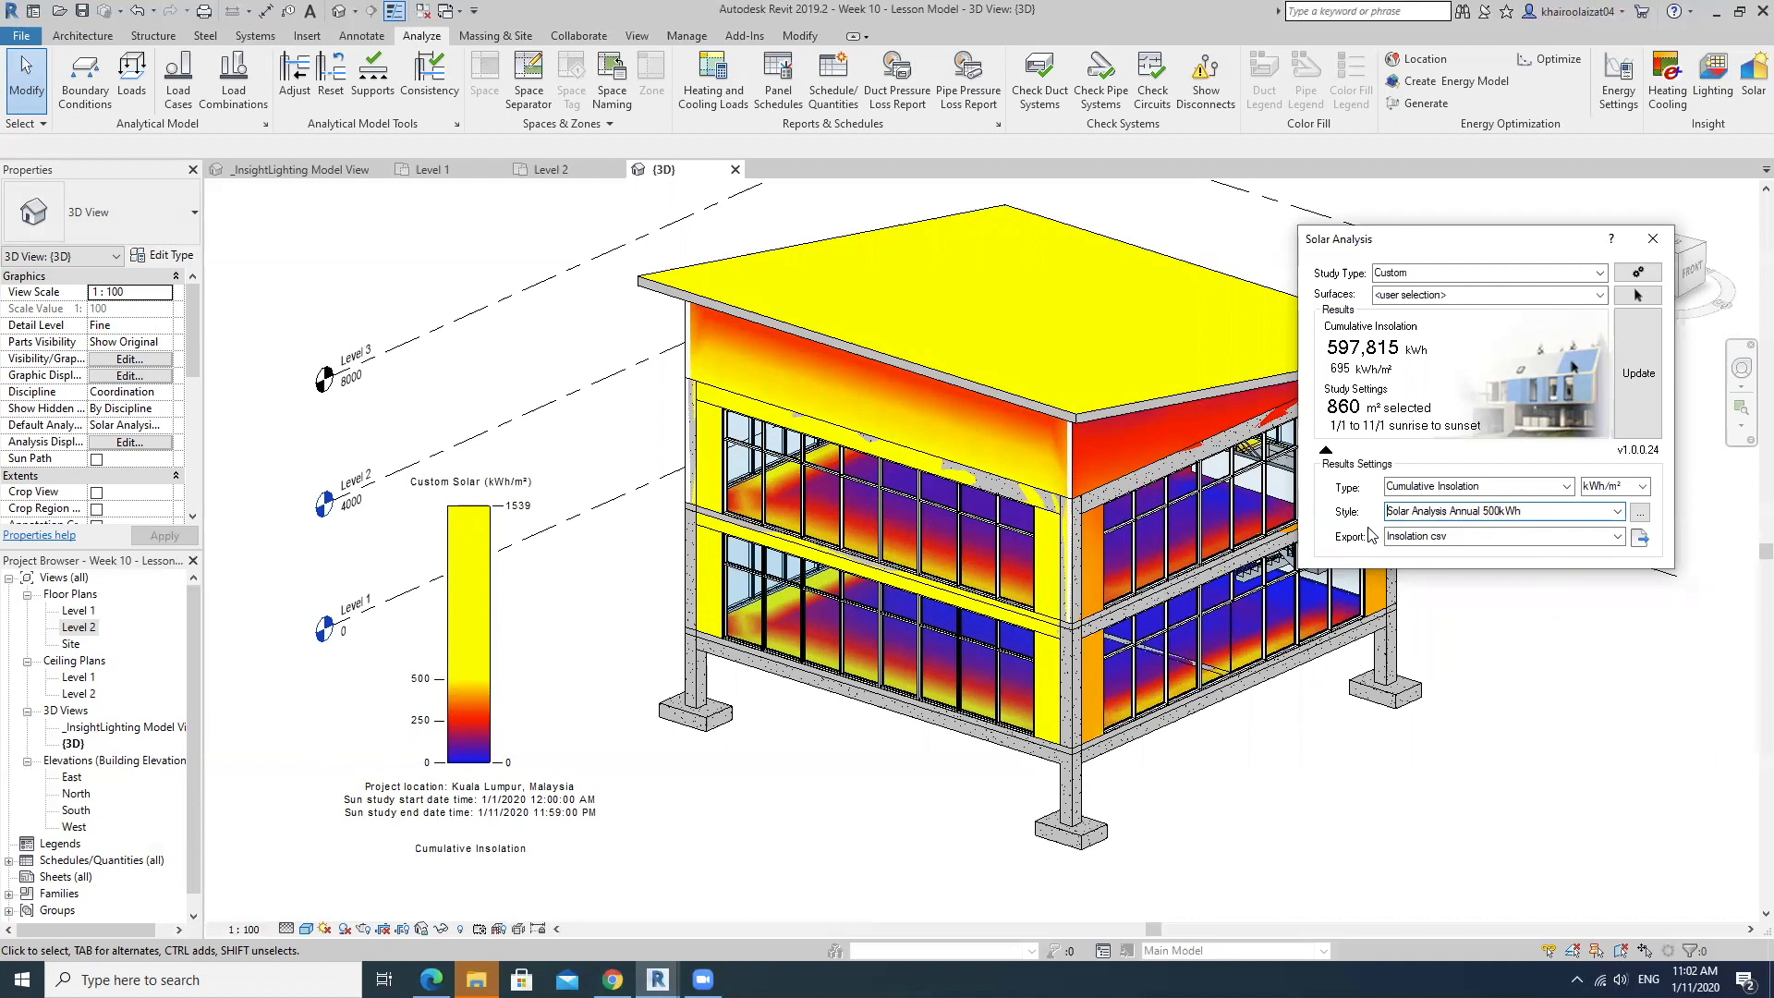
Edit the Solar Analysis Annual 500kWh display style to show gridlines and contours, and apply it to the model.
{"action": "left_click", "coordinate": [1640, 513]}
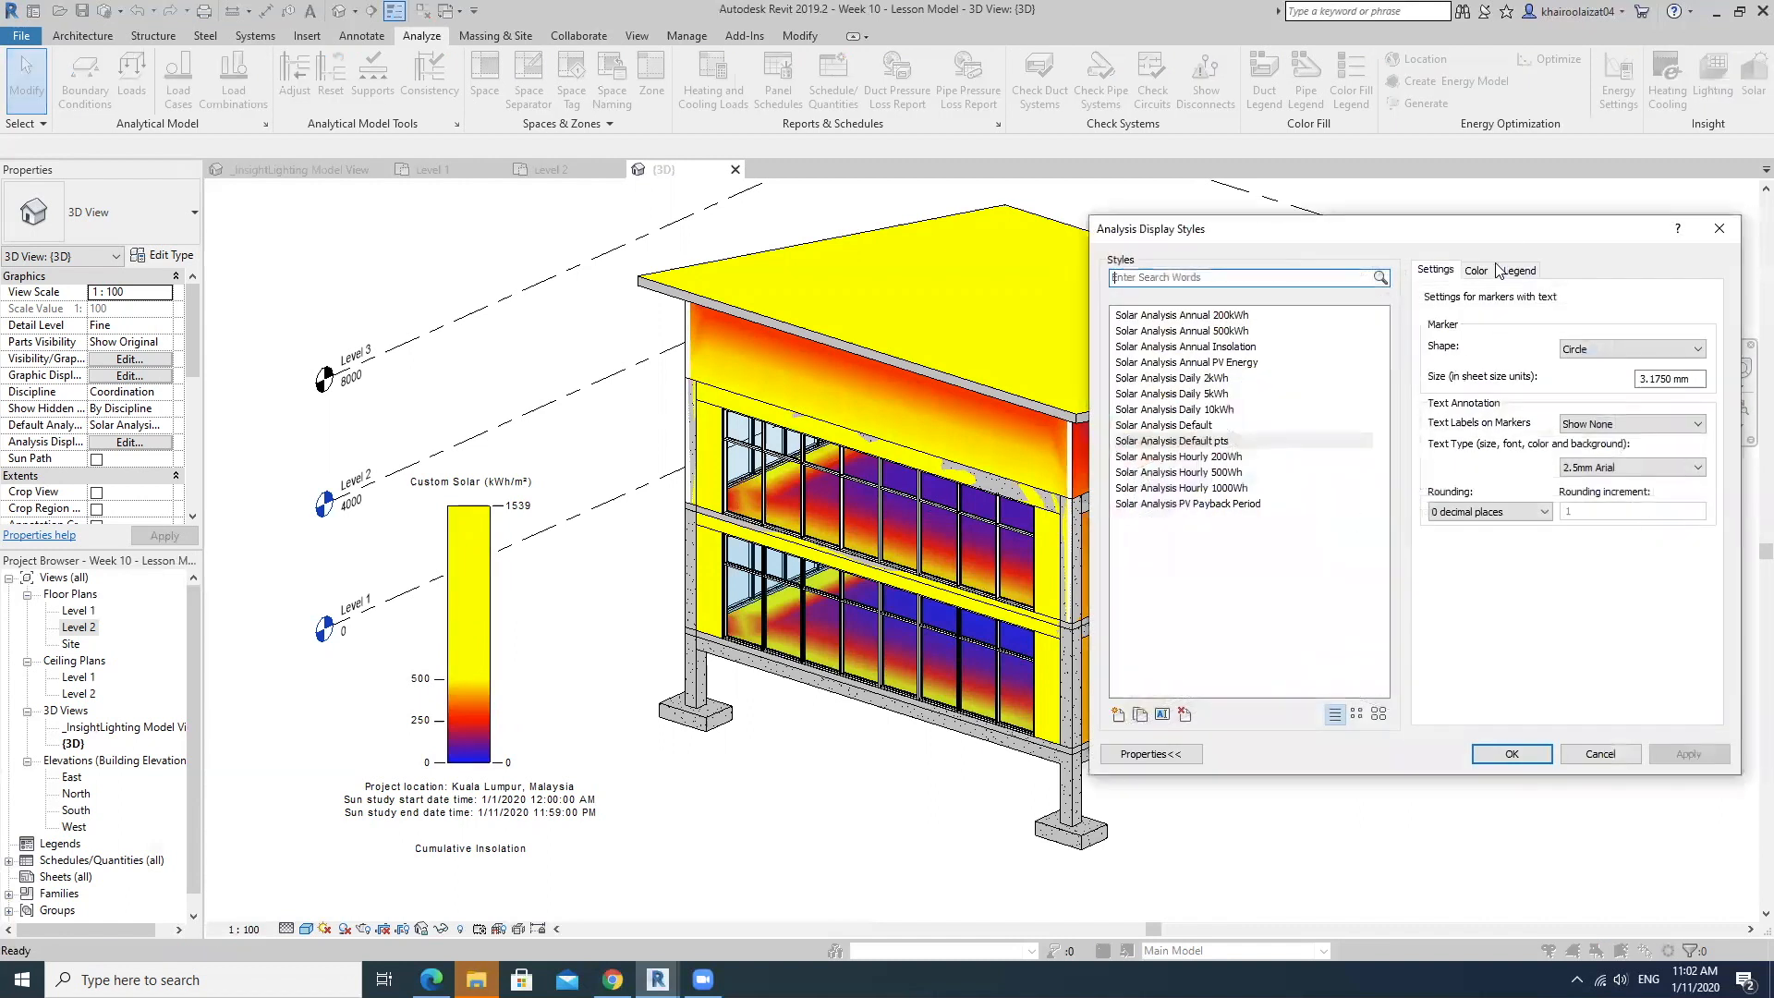
{"action": "left_click_drag", "start_coordinate": [1480, 223], "coordinate": [1496, 277]}
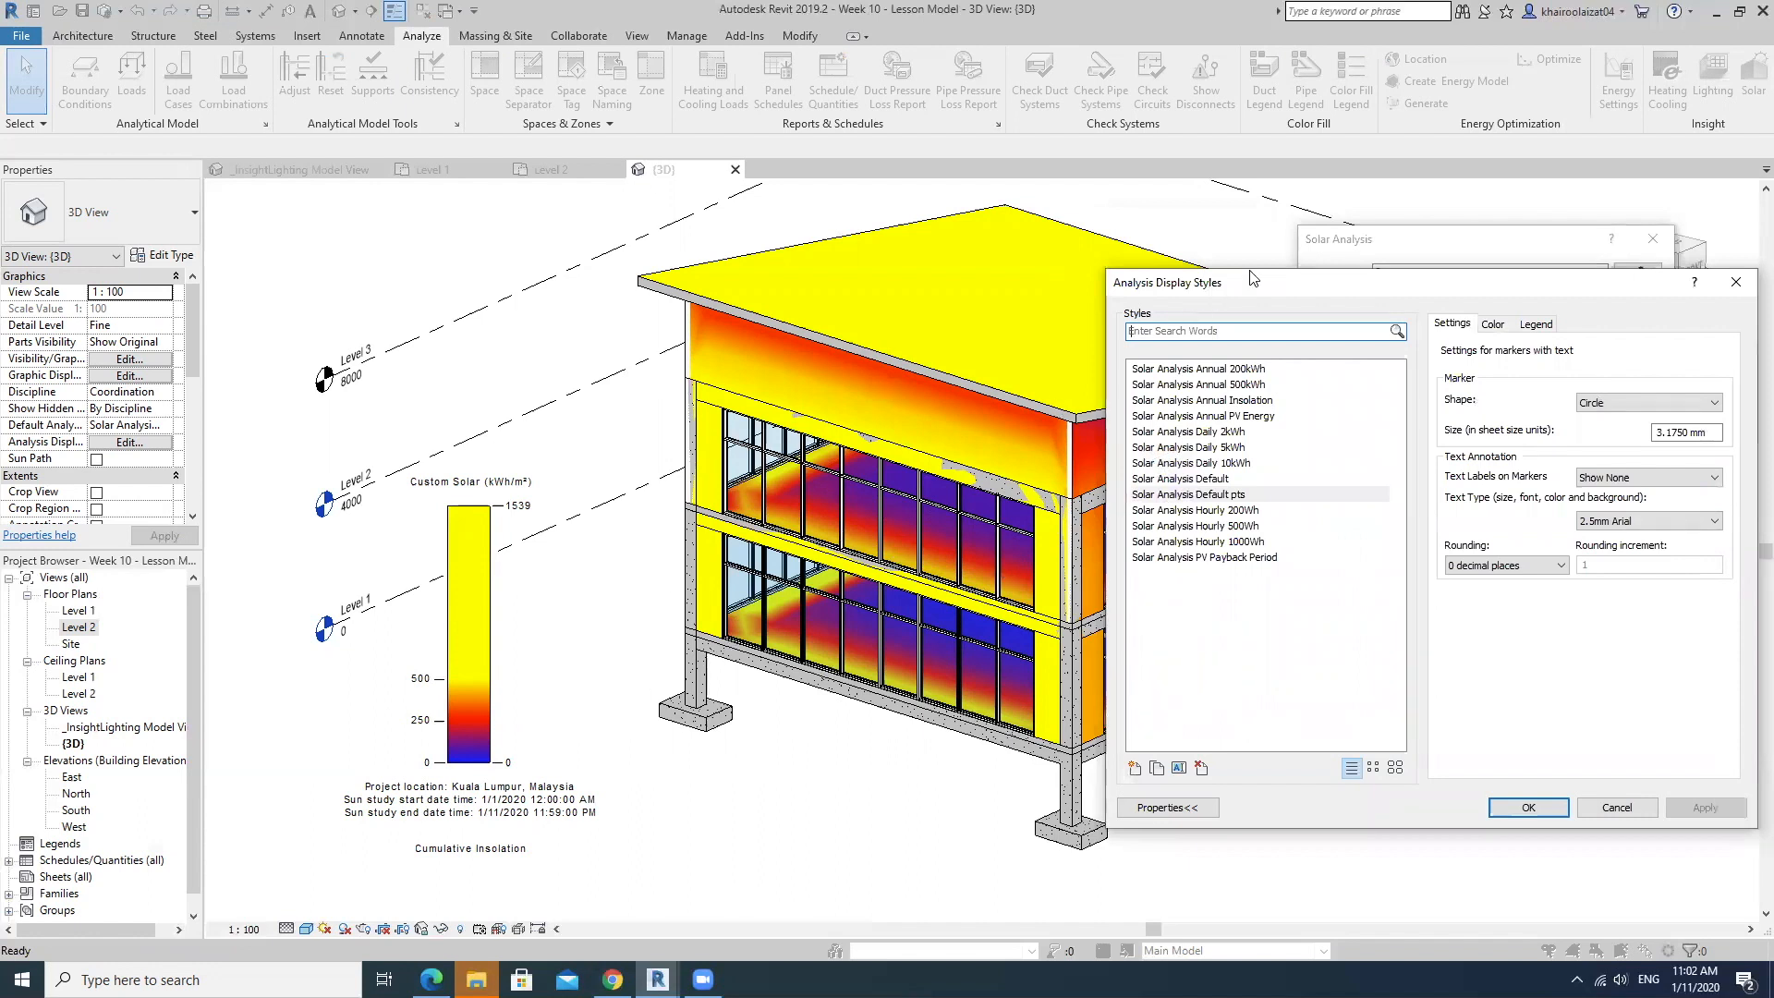
{"action": "left_click_drag", "start_coordinate": [1252, 277], "coordinate": [1432, 376]}
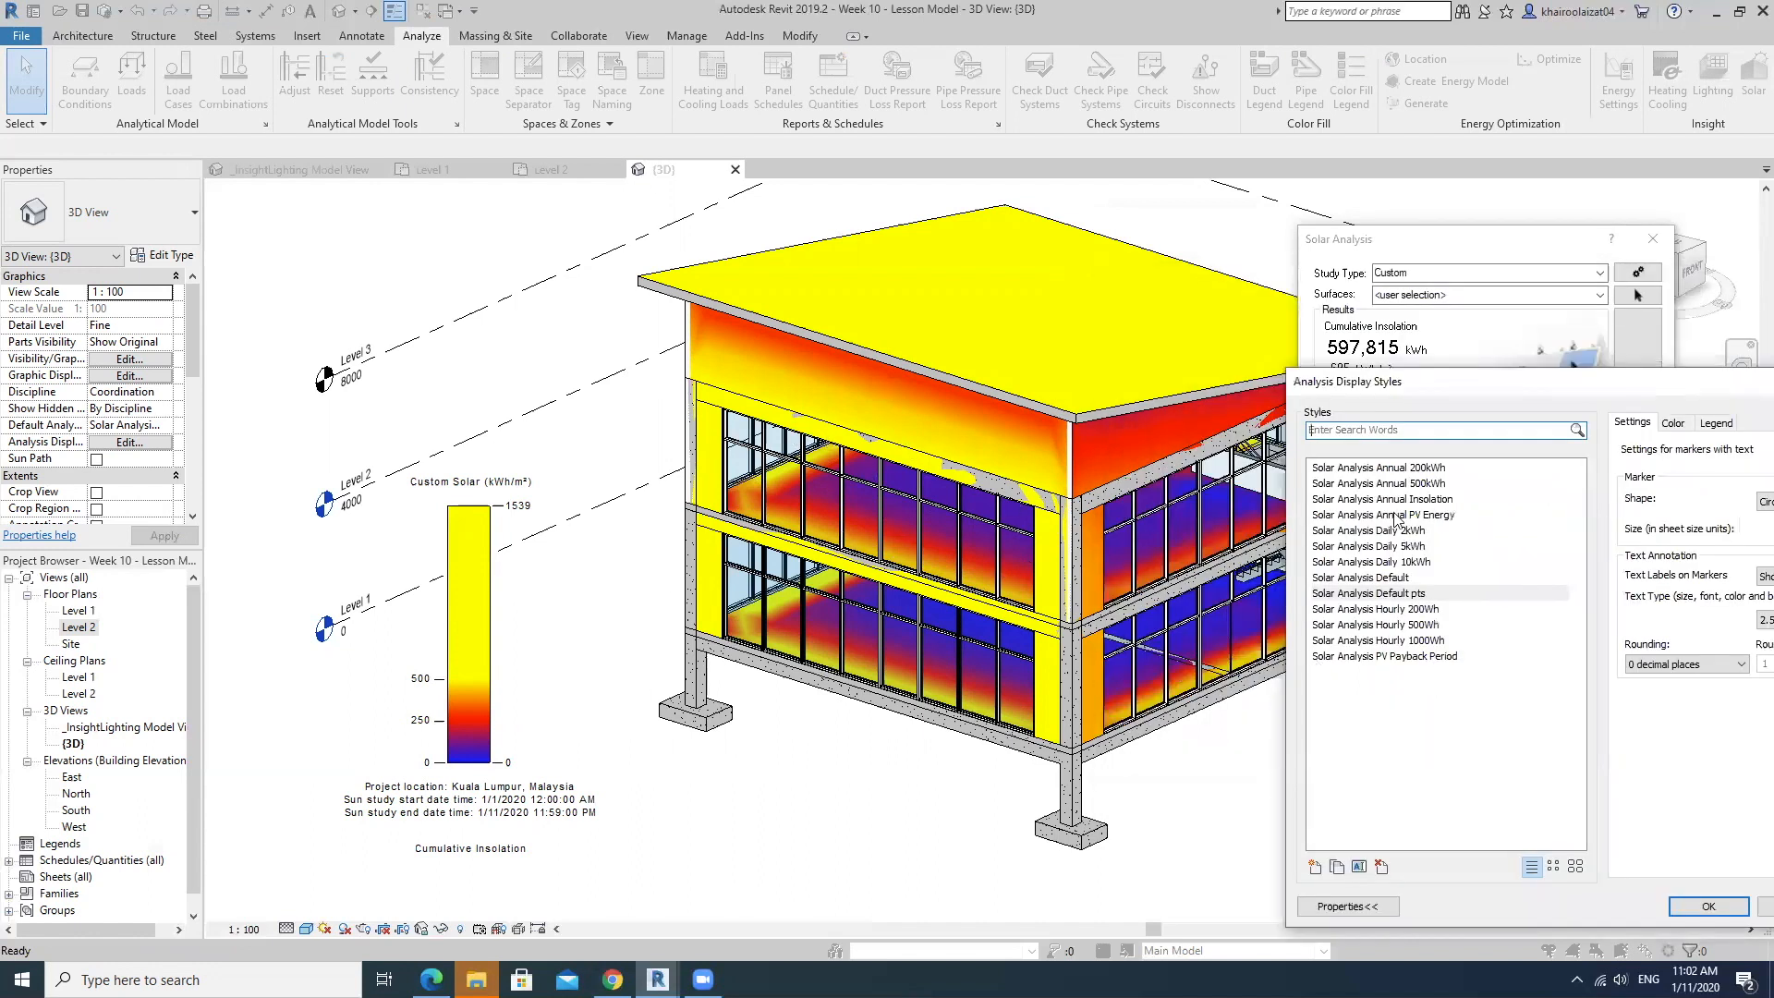
{"action": "left_click", "coordinate": [1376, 483]}
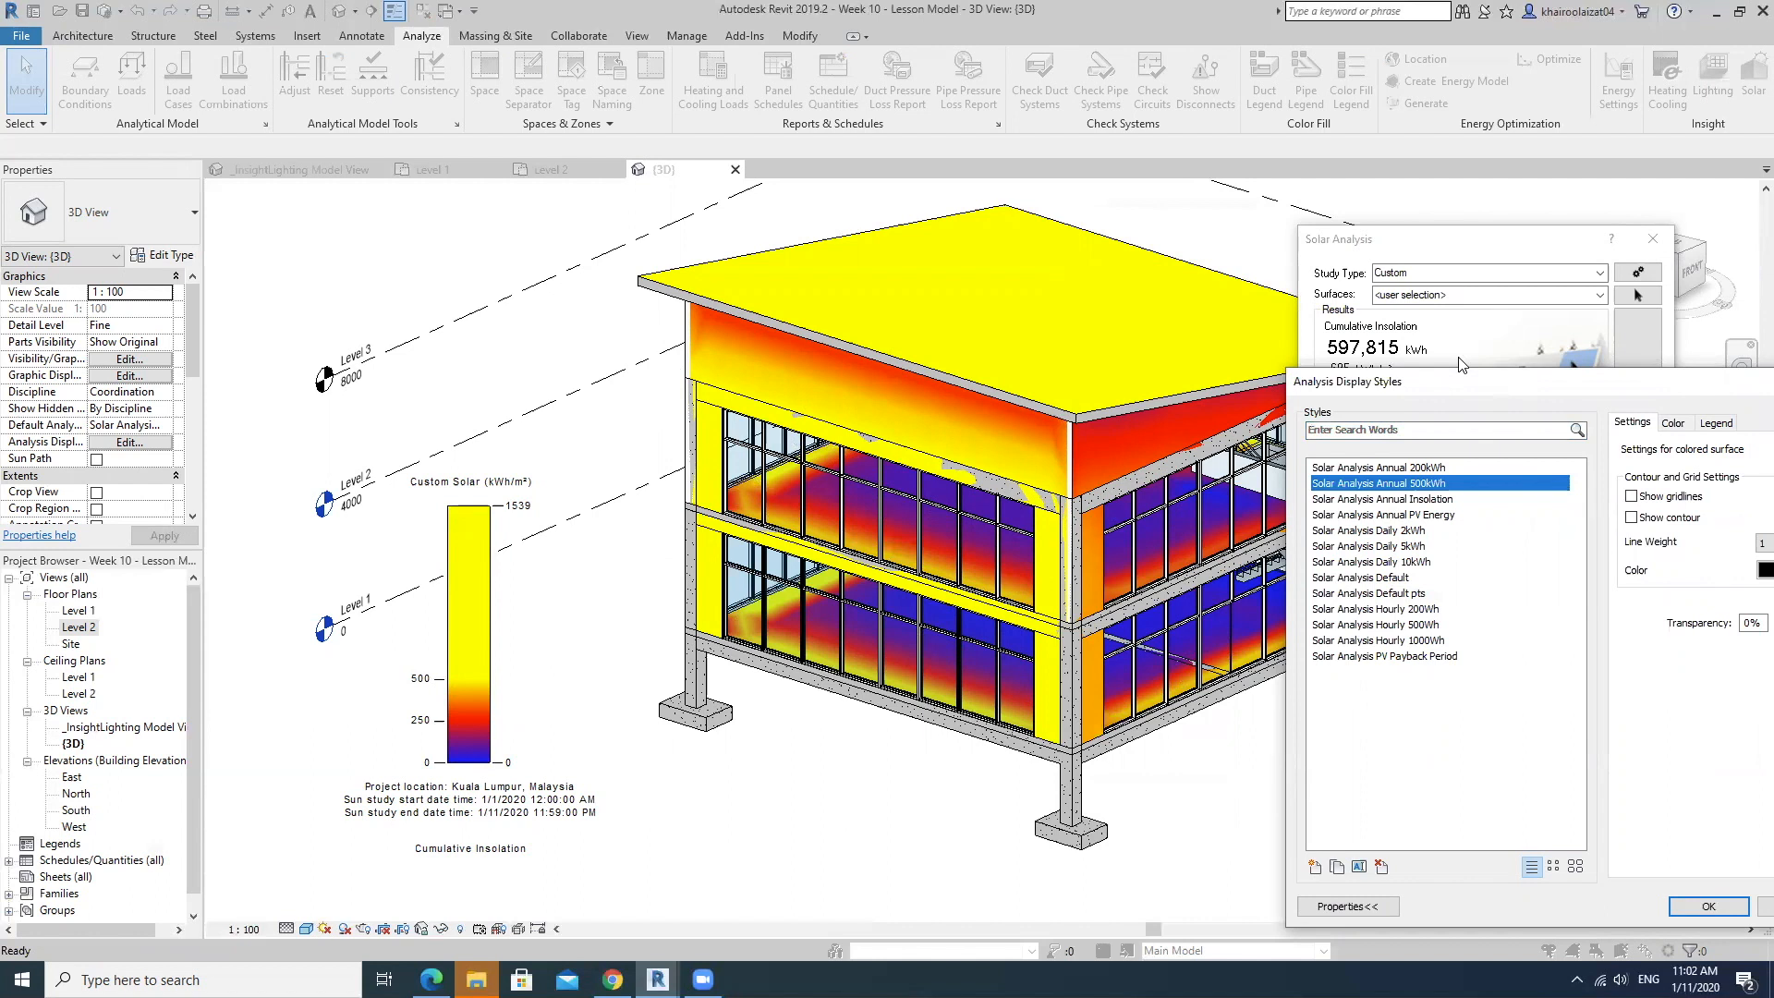
{"action": "left_click_drag", "start_coordinate": [1339, 382], "coordinate": [1089, 333]}
{"action": "left_click", "coordinate": [1381, 449]}
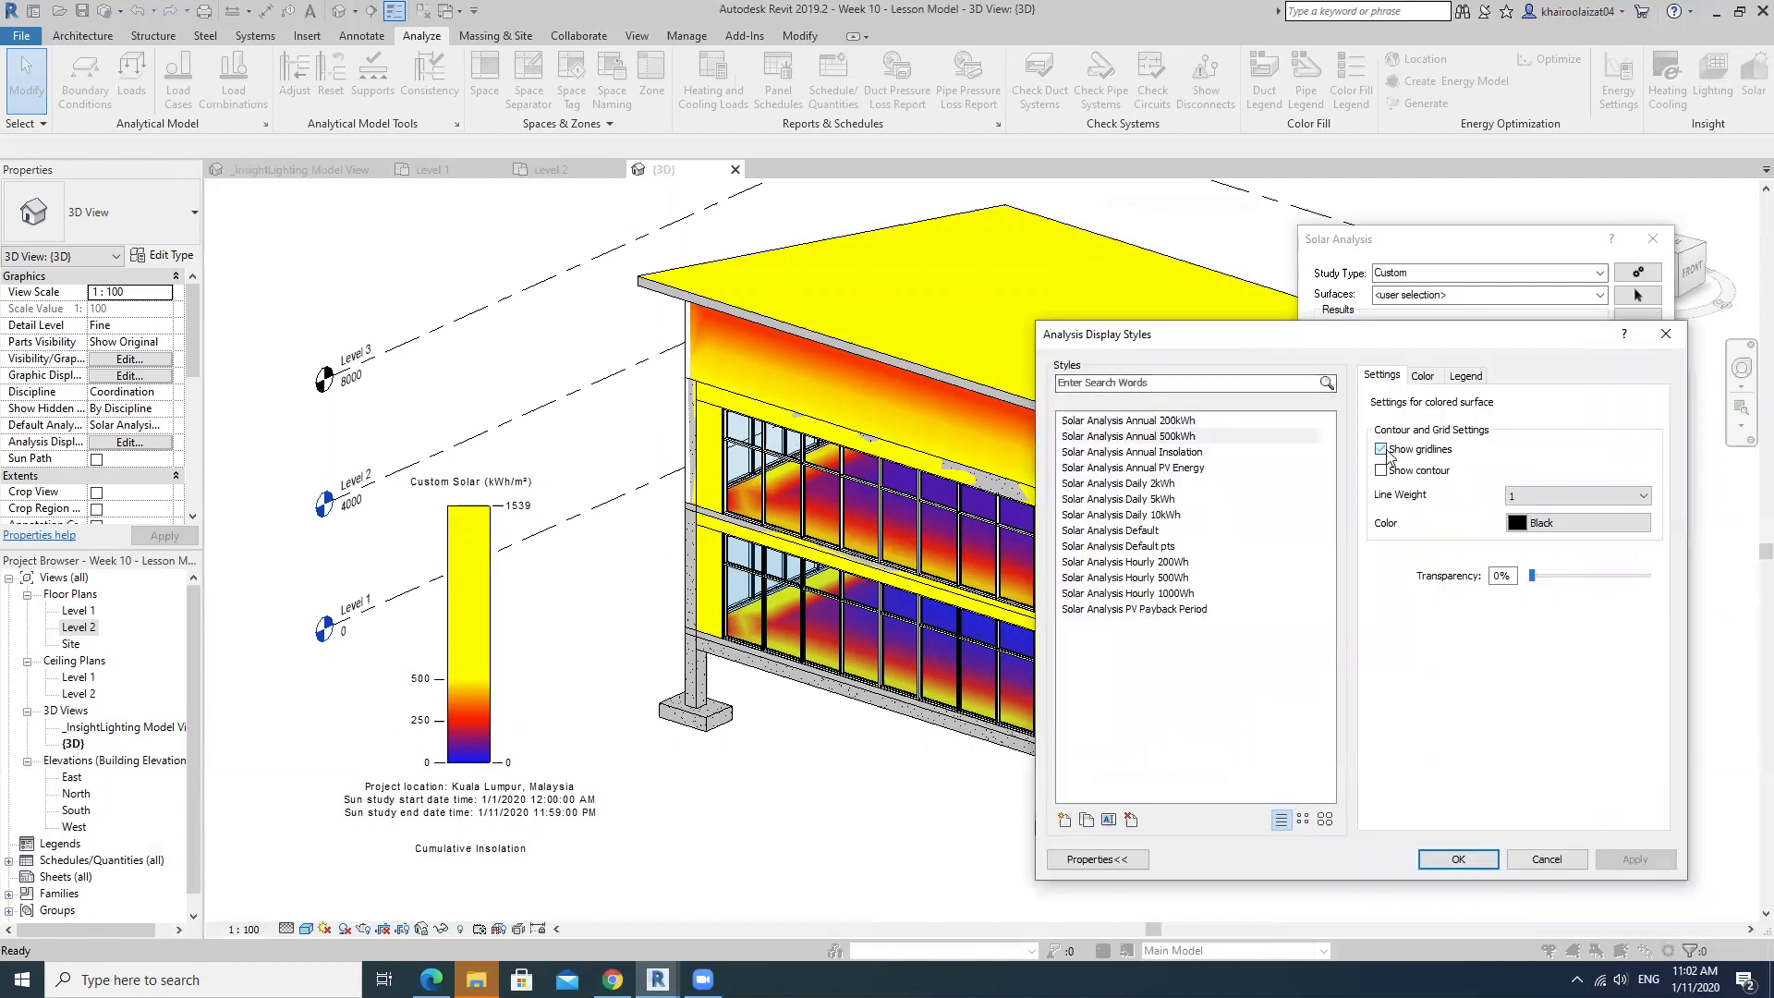
{"action": "left_click", "coordinate": [1380, 471]}
{"action": "left_click", "coordinate": [1633, 859]}
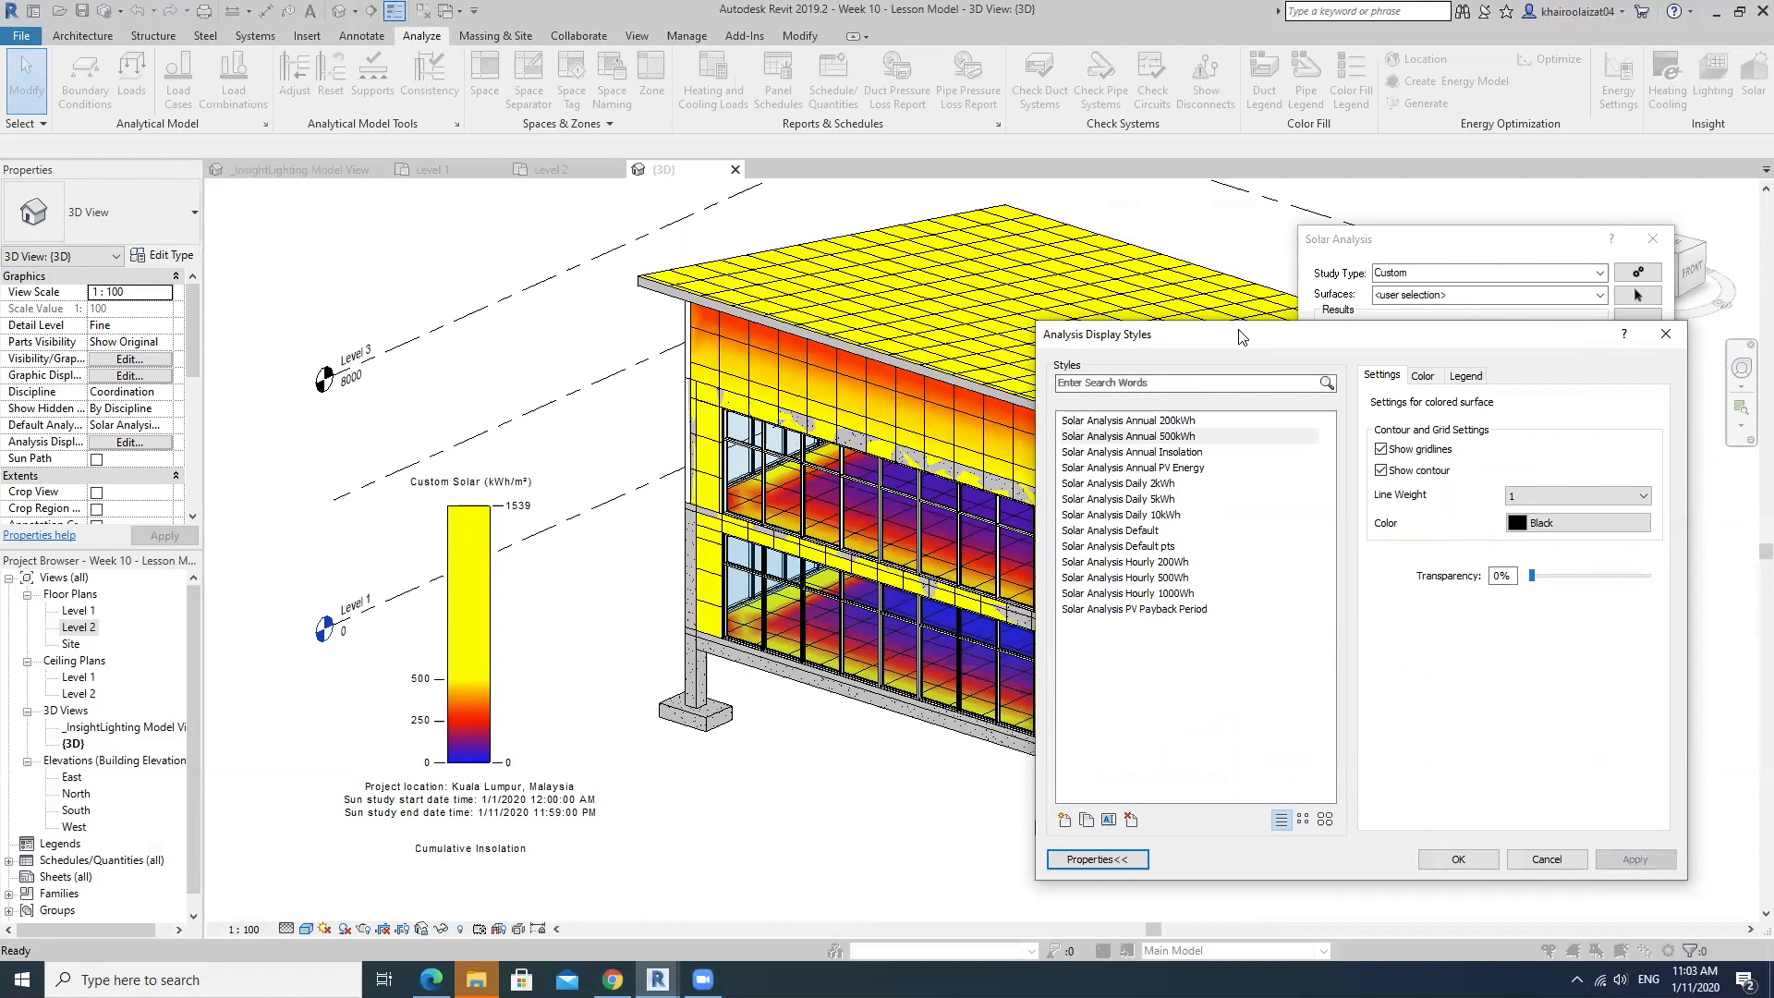
{"action": "left_click_drag", "start_coordinate": [1241, 337], "coordinate": [1465, 230]}
{"action": "left_click", "coordinate": [1703, 760]}
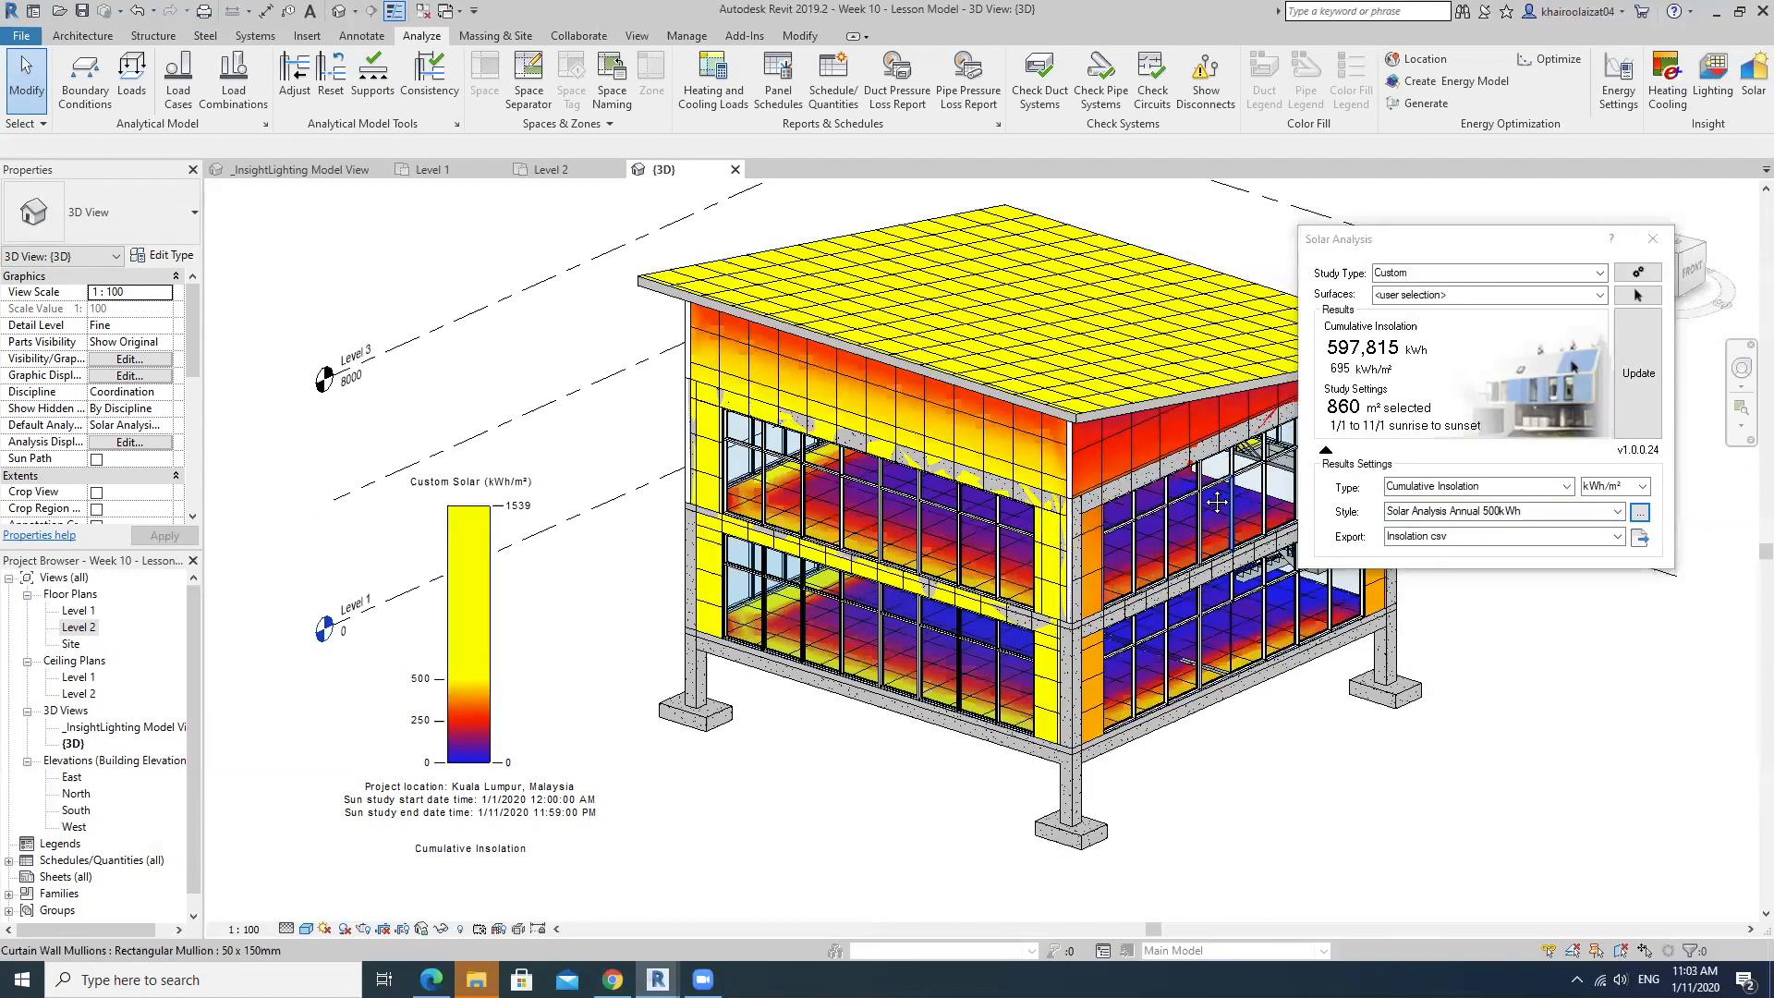
Examine the gridded insolation results on the roof, walls and floors, both close up and for the whole building.
{"action": "middle_click_drag", "start_coordinate": [1217, 502], "coordinate": [1021, 488]}
{"action": "scroll", "coordinate": [952, 456], "scroll_direction": "up", "scroll_amount": 2}
{"action": "middle_click_drag", "start_coordinate": [911, 420], "coordinate": [702, 440], "text": "shift"}
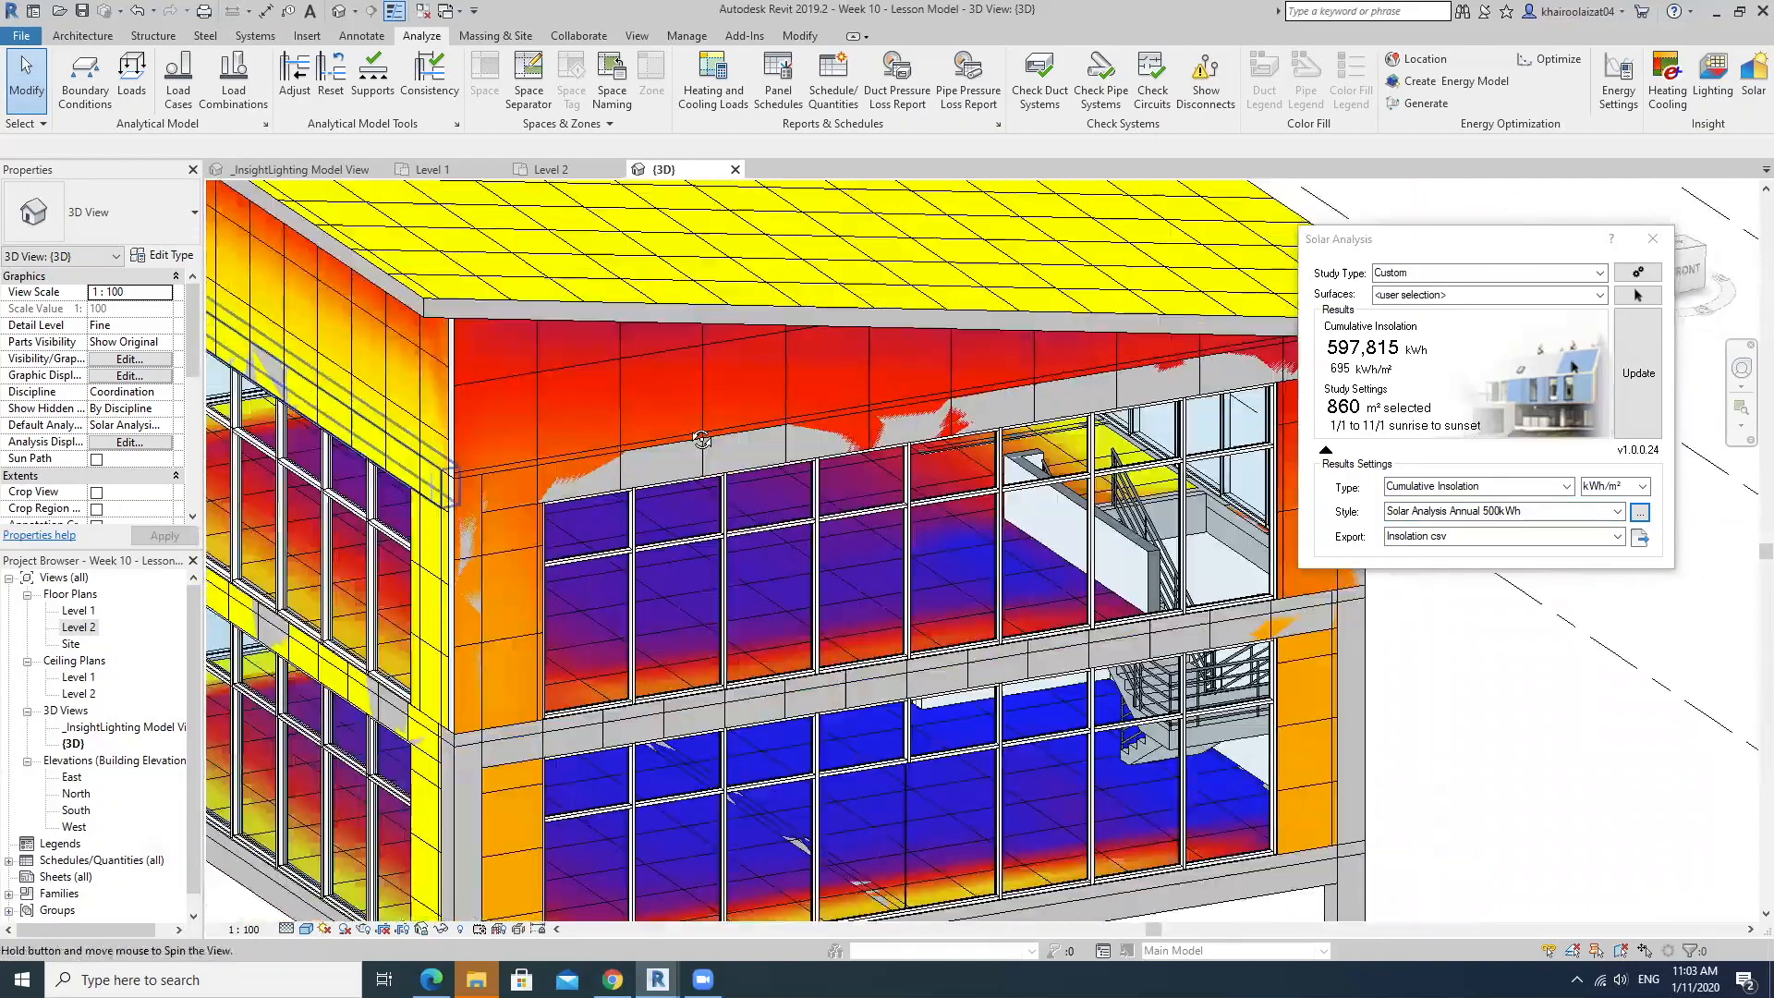
{"action": "scroll", "coordinate": [732, 393], "scroll_direction": "down", "scroll_amount": 5}
{"action": "scroll", "coordinate": [803, 485], "scroll_direction": "up", "scroll_amount": 5}
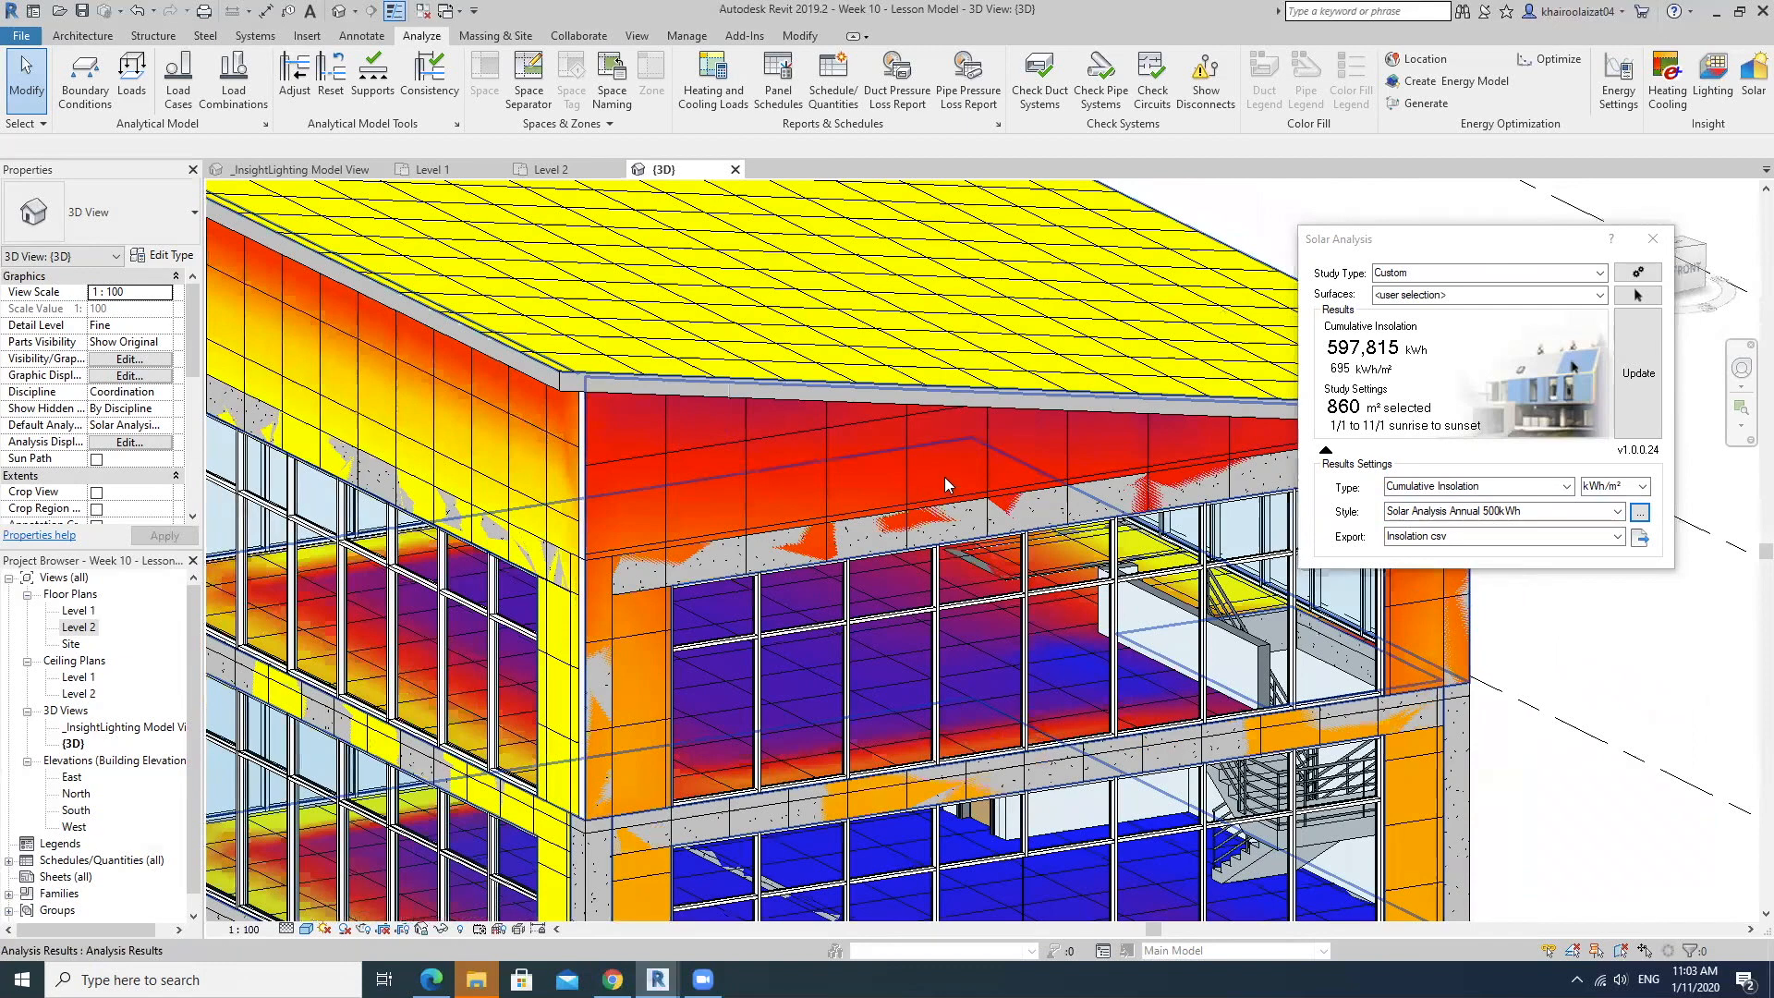
{"action": "middle_click_drag", "start_coordinate": [705, 453], "coordinate": [875, 411], "text": "shift"}
{"action": "scroll", "coordinate": [876, 411], "scroll_direction": "down", "scroll_amount": 5}
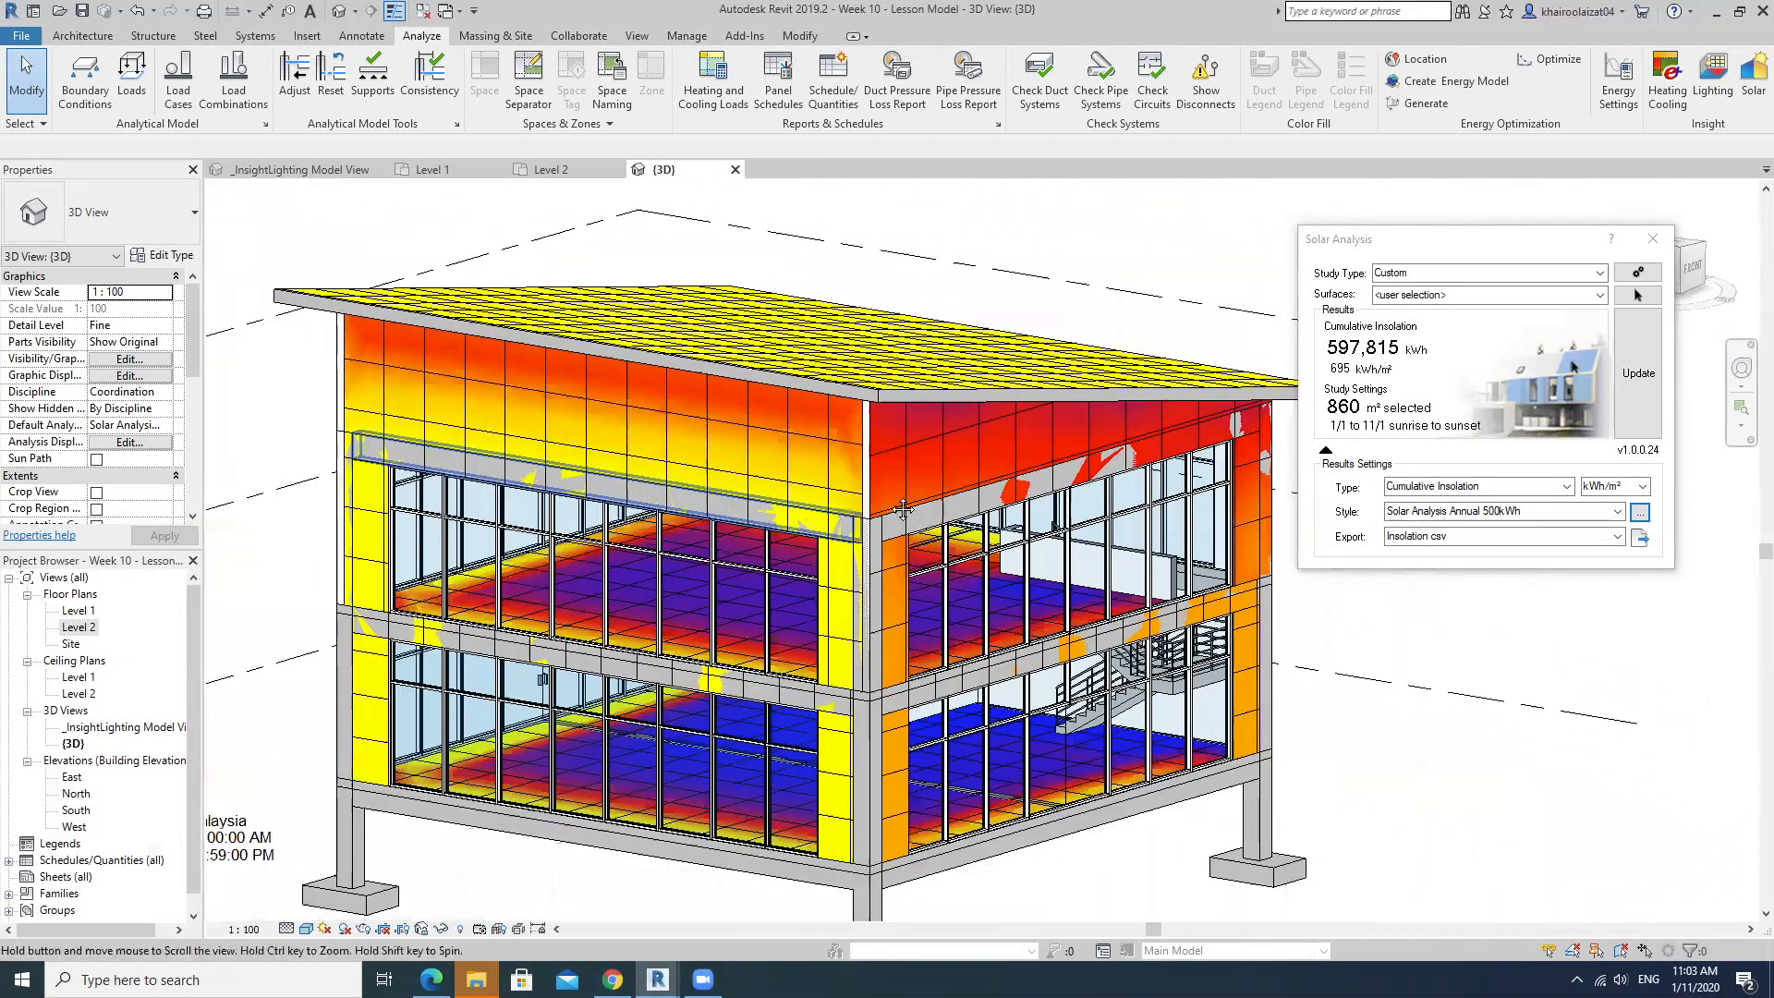
{"action": "middle_click_drag", "start_coordinate": [903, 588], "coordinate": [908, 665], "text": "shift"}
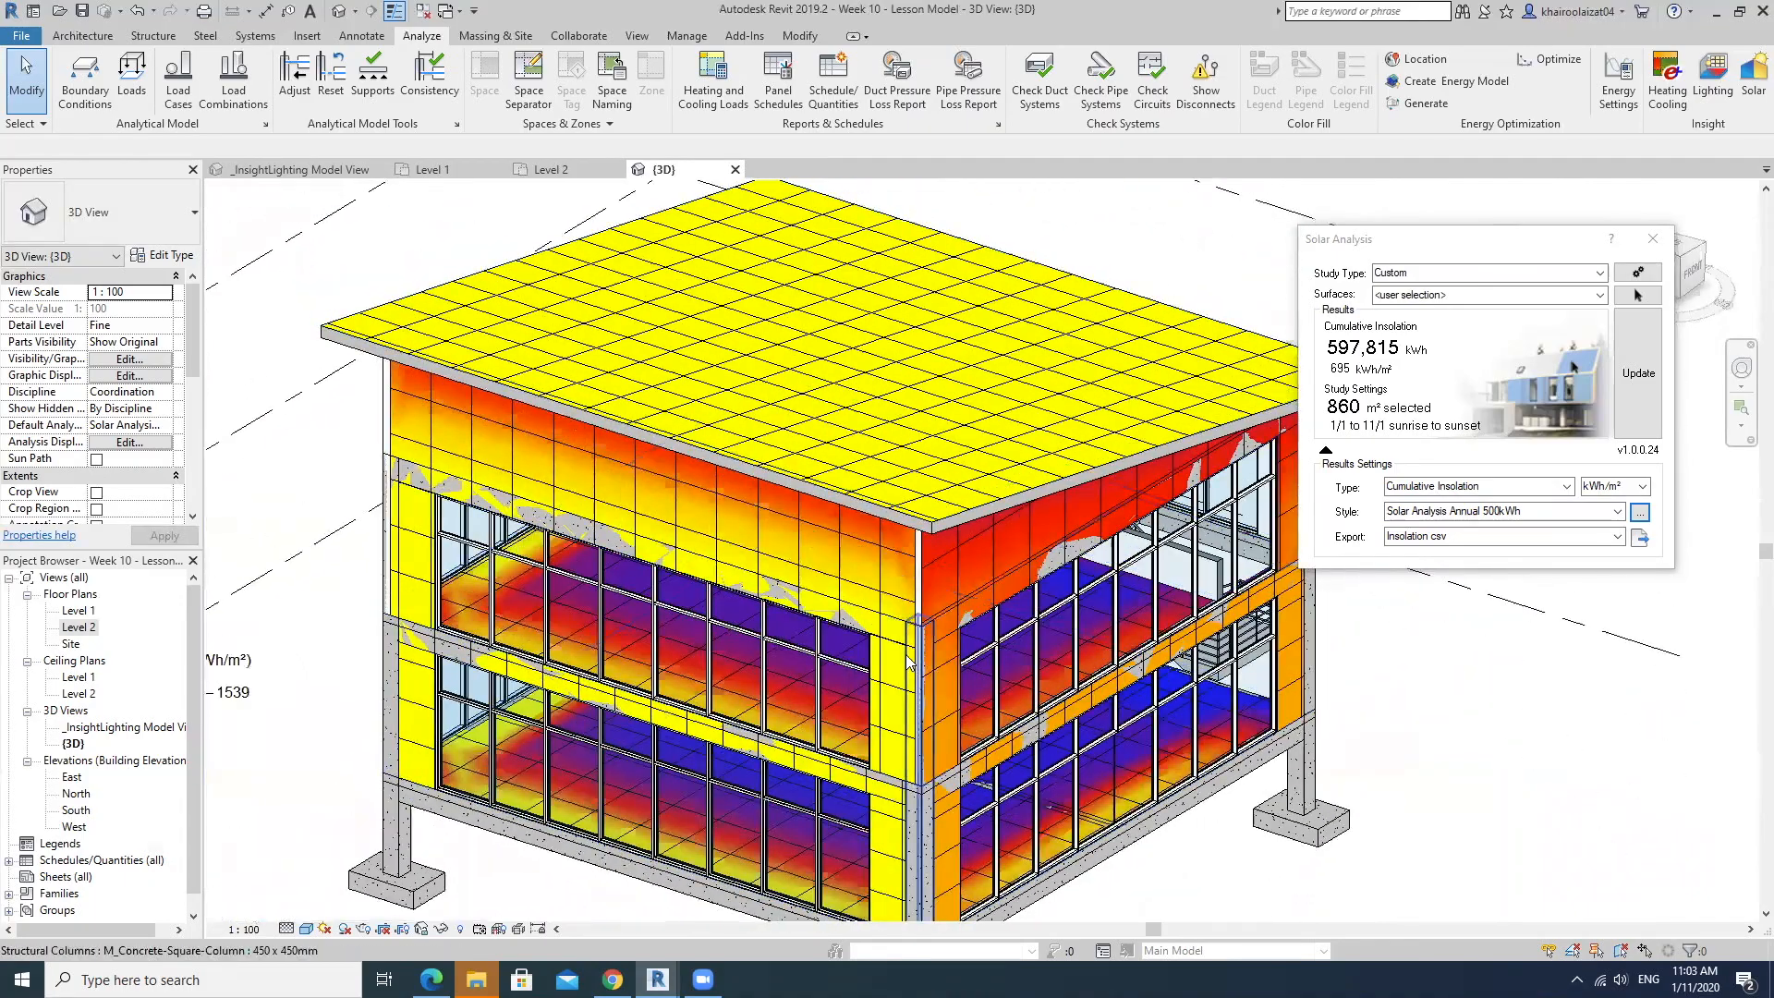
{"action": "scroll", "coordinate": [908, 663], "scroll_direction": "down", "scroll_amount": 2}
{"action": "scroll", "coordinate": [908, 663], "scroll_direction": "up", "scroll_amount": 2}
{"action": "scroll", "coordinate": [908, 662], "scroll_direction": "down", "scroll_amount": 2}
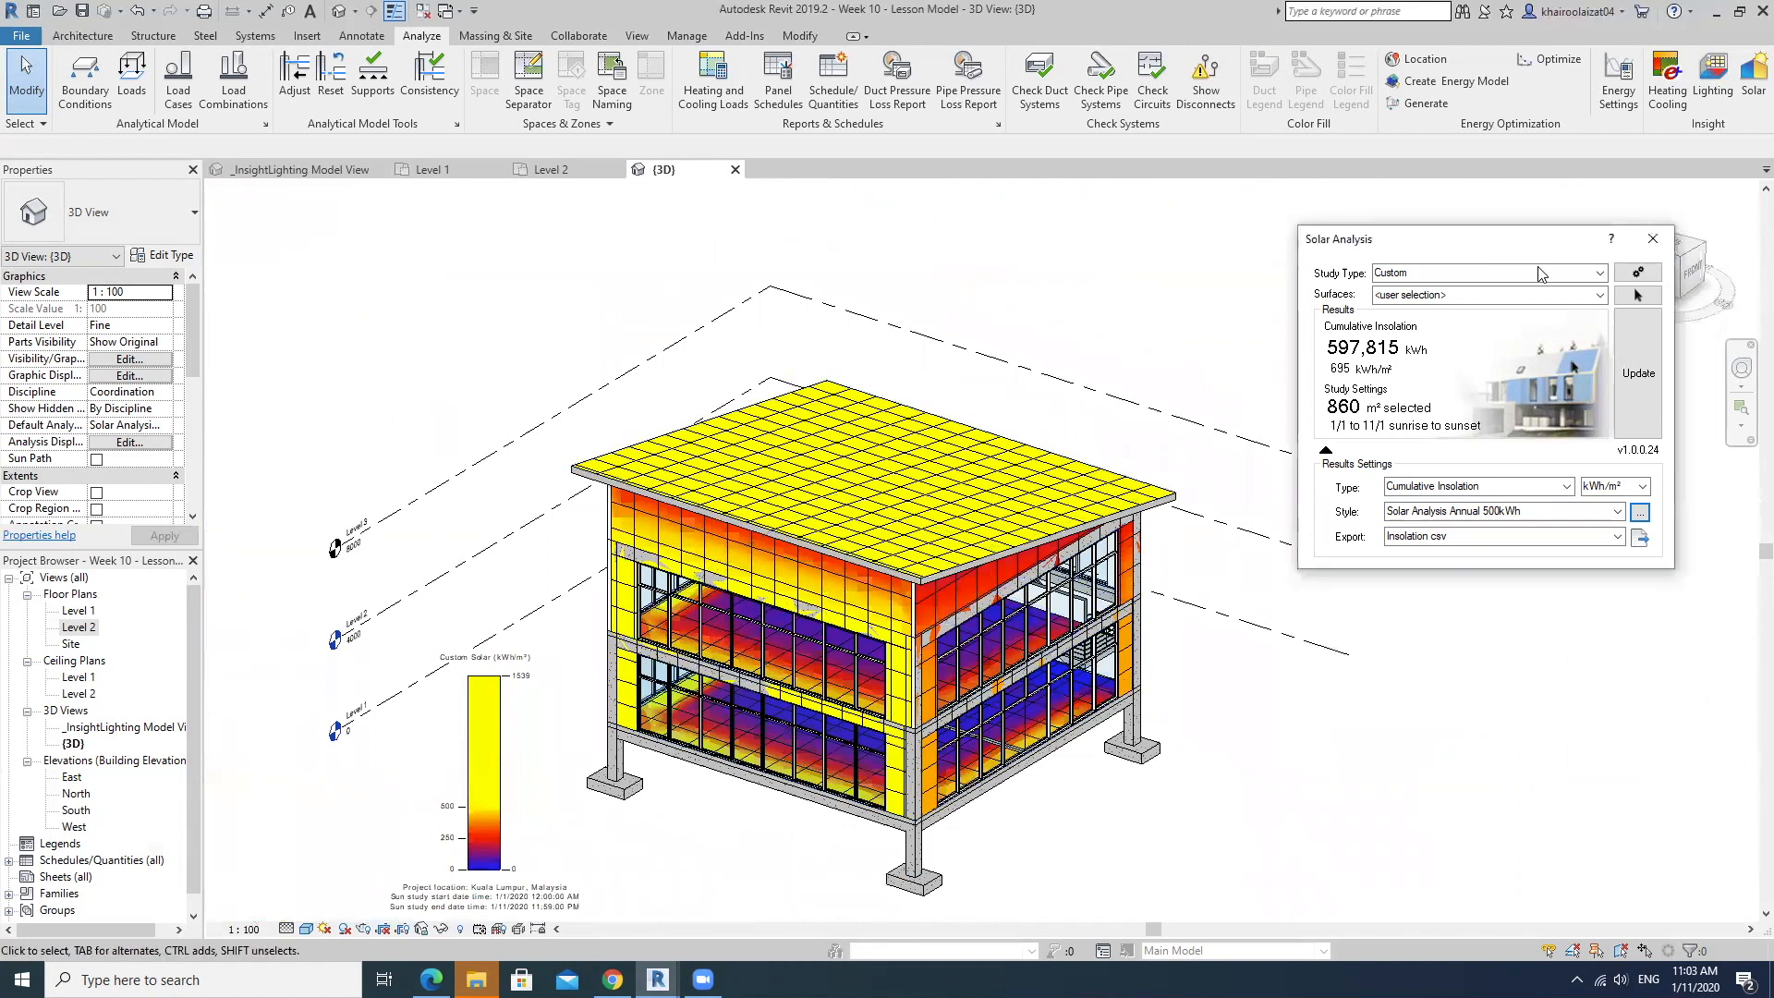
{"action": "left_click_drag", "start_coordinate": [1516, 240], "coordinate": [1439, 526]}
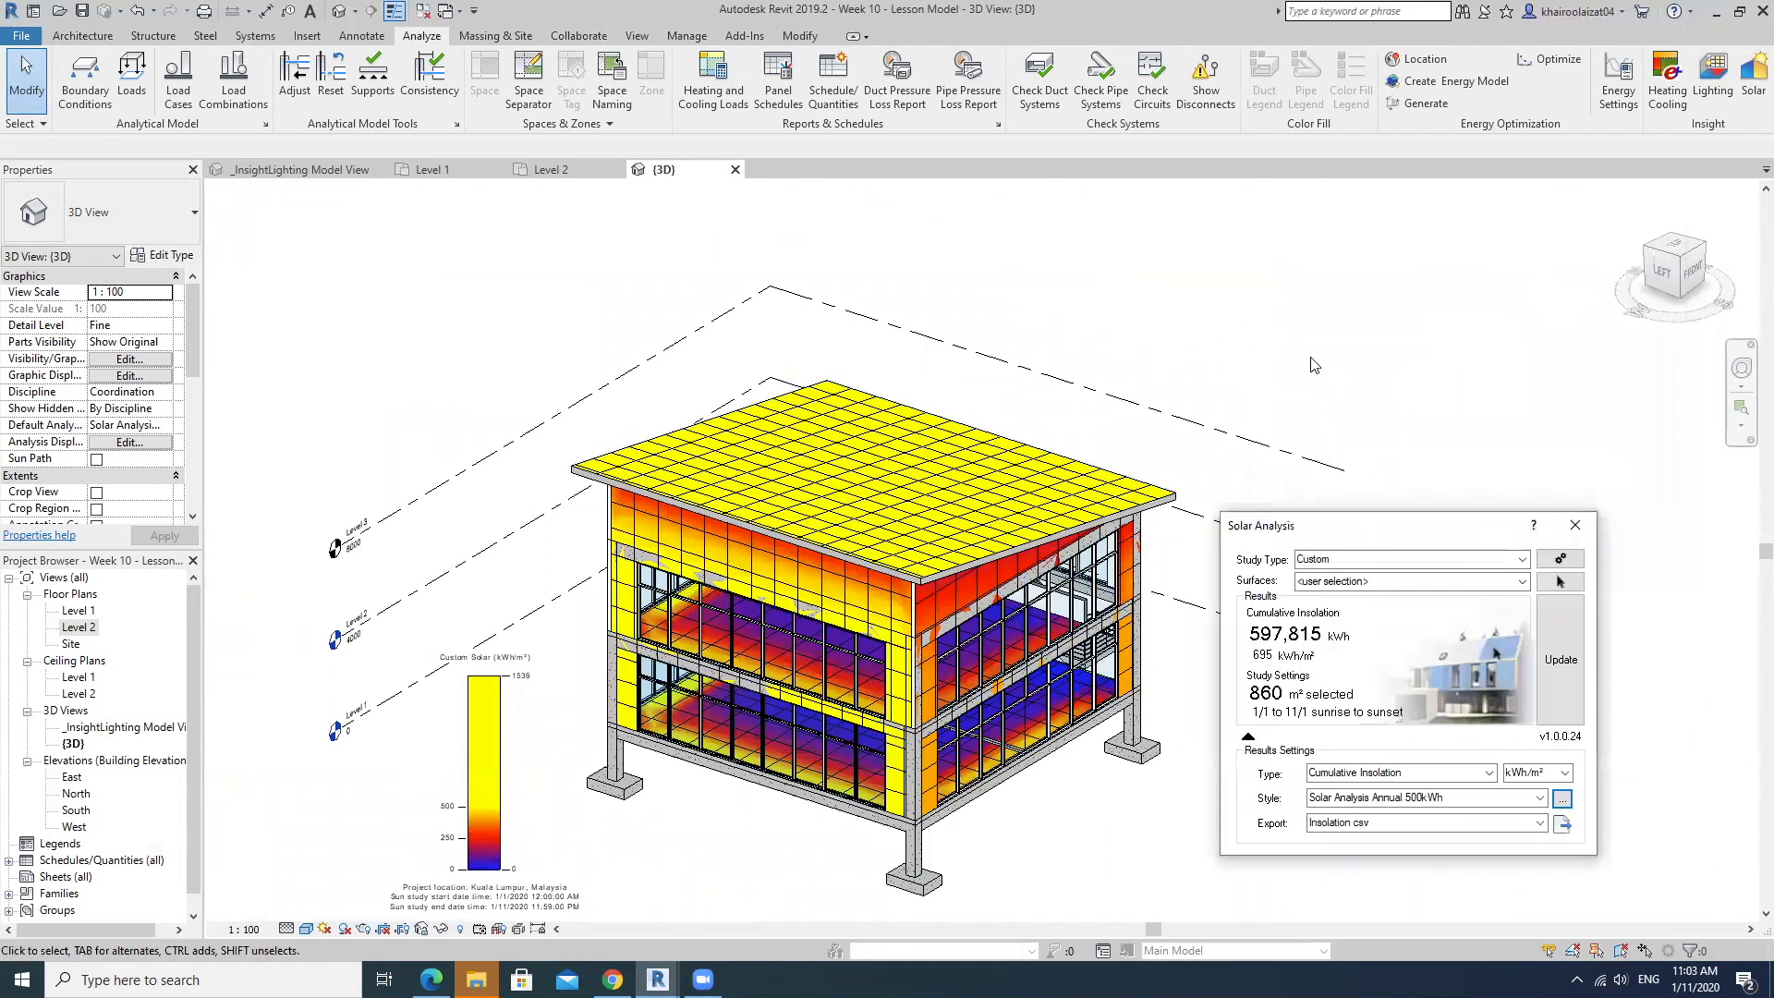
{"action": "middle_click_drag", "start_coordinate": [1087, 475], "coordinate": [1097, 381]}
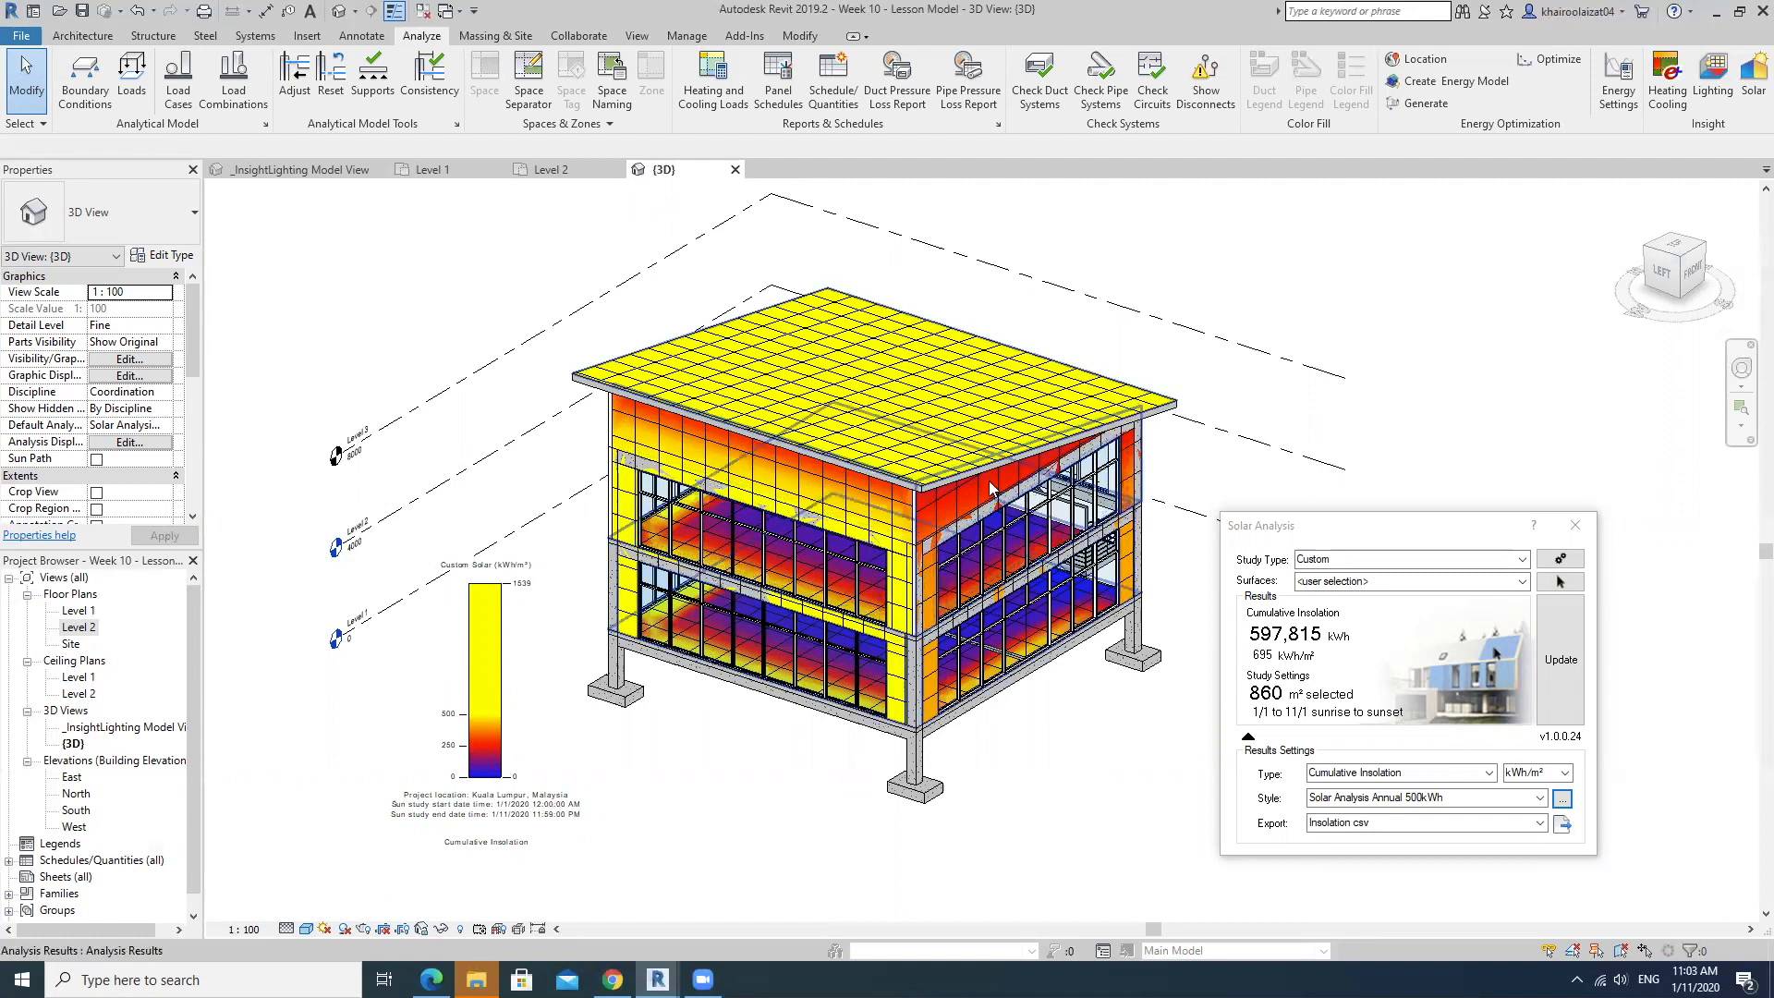
Close the Solar Analysis dialog and open the East building elevation.
{"action": "left_click", "coordinate": [1573, 527]}
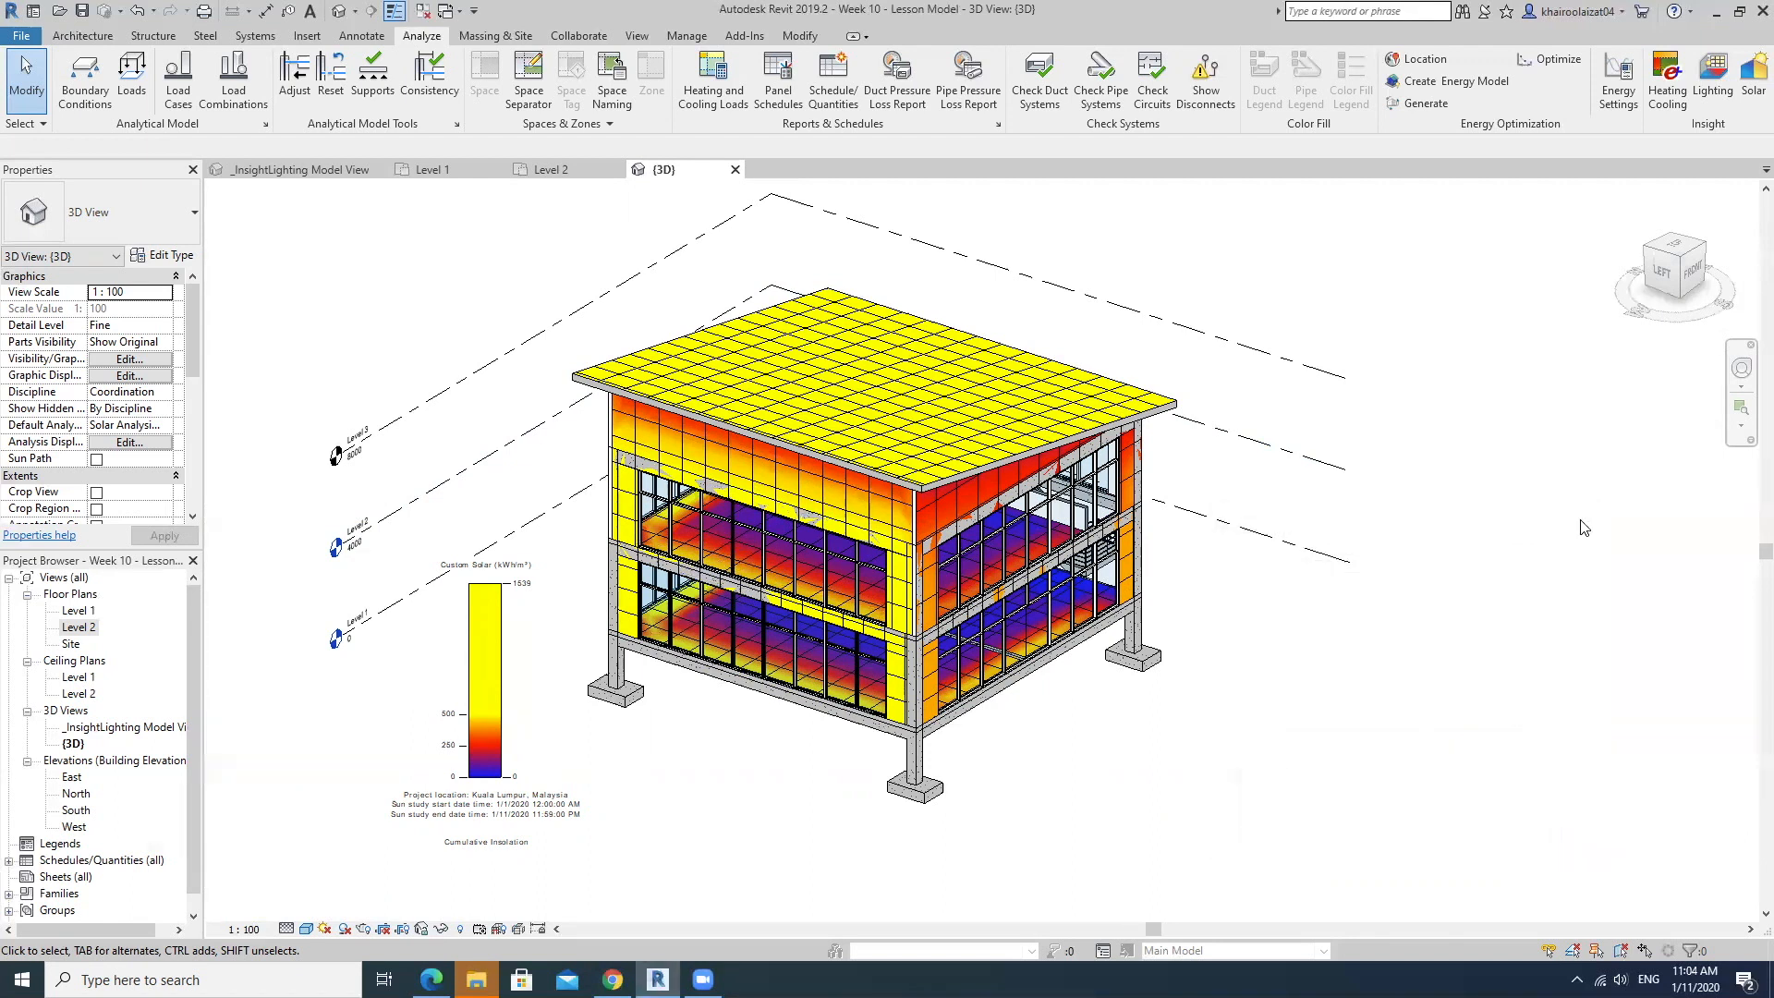
{"action": "left_click", "coordinate": [71, 777]}
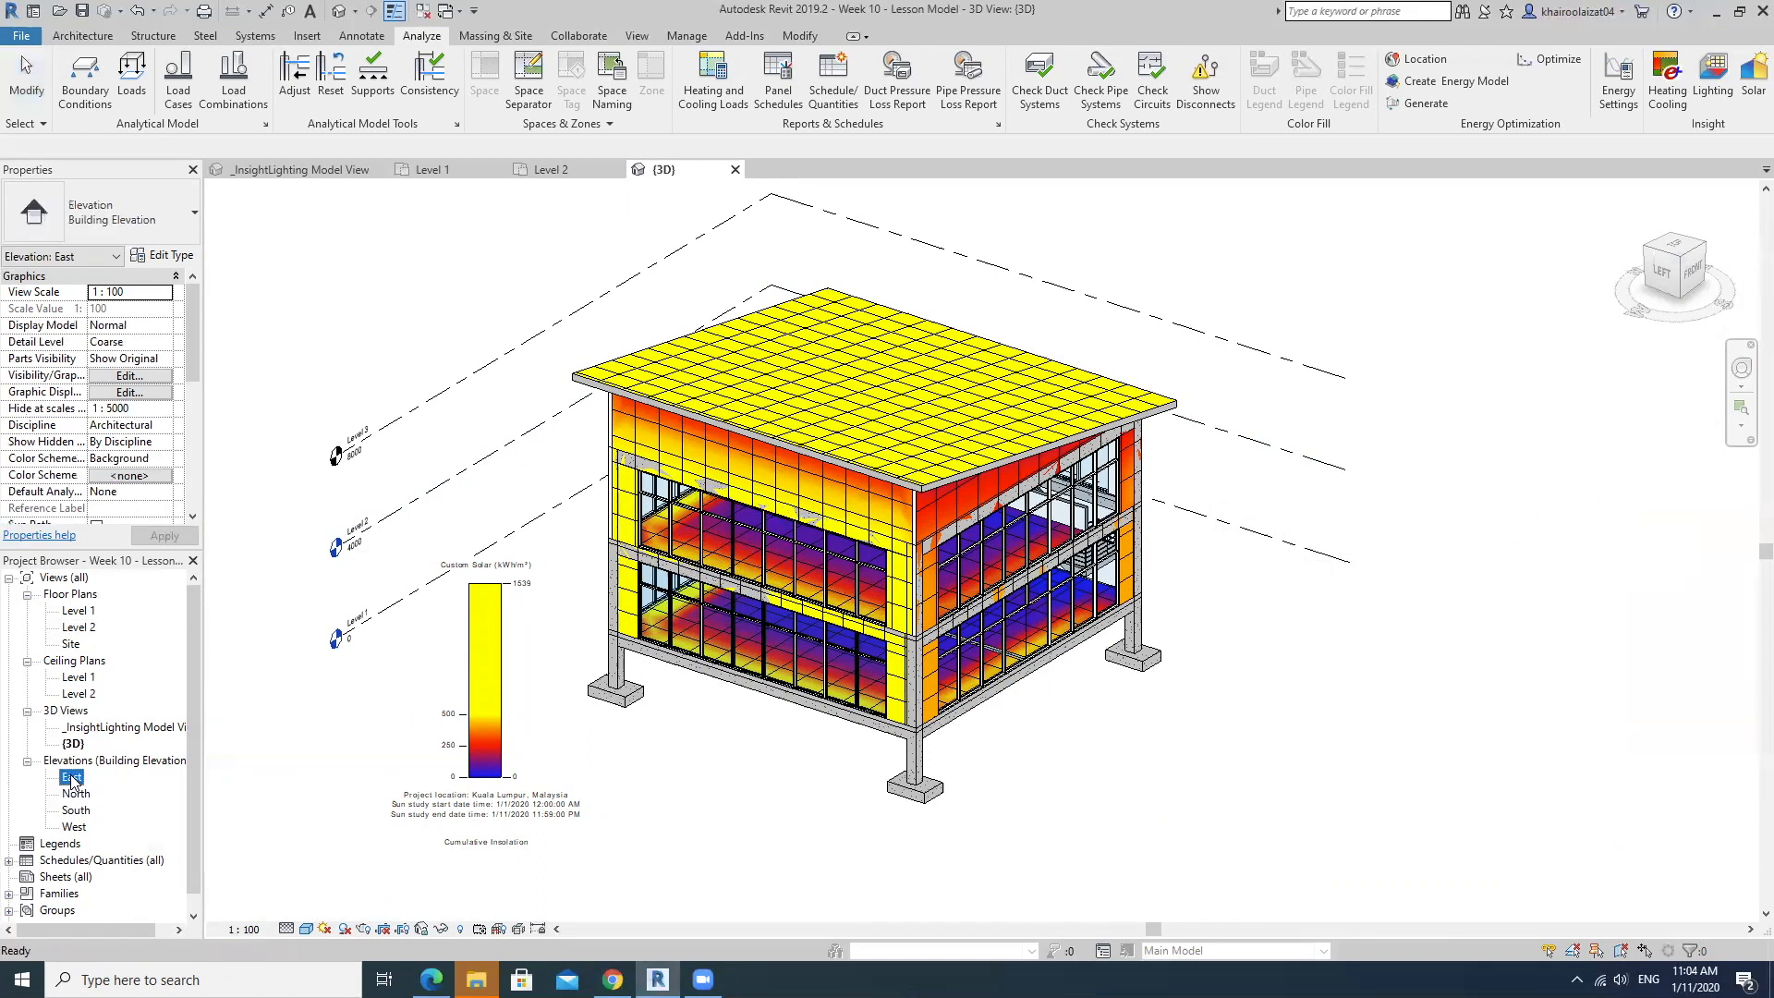
{"action": "double_click", "coordinate": [71, 777]}
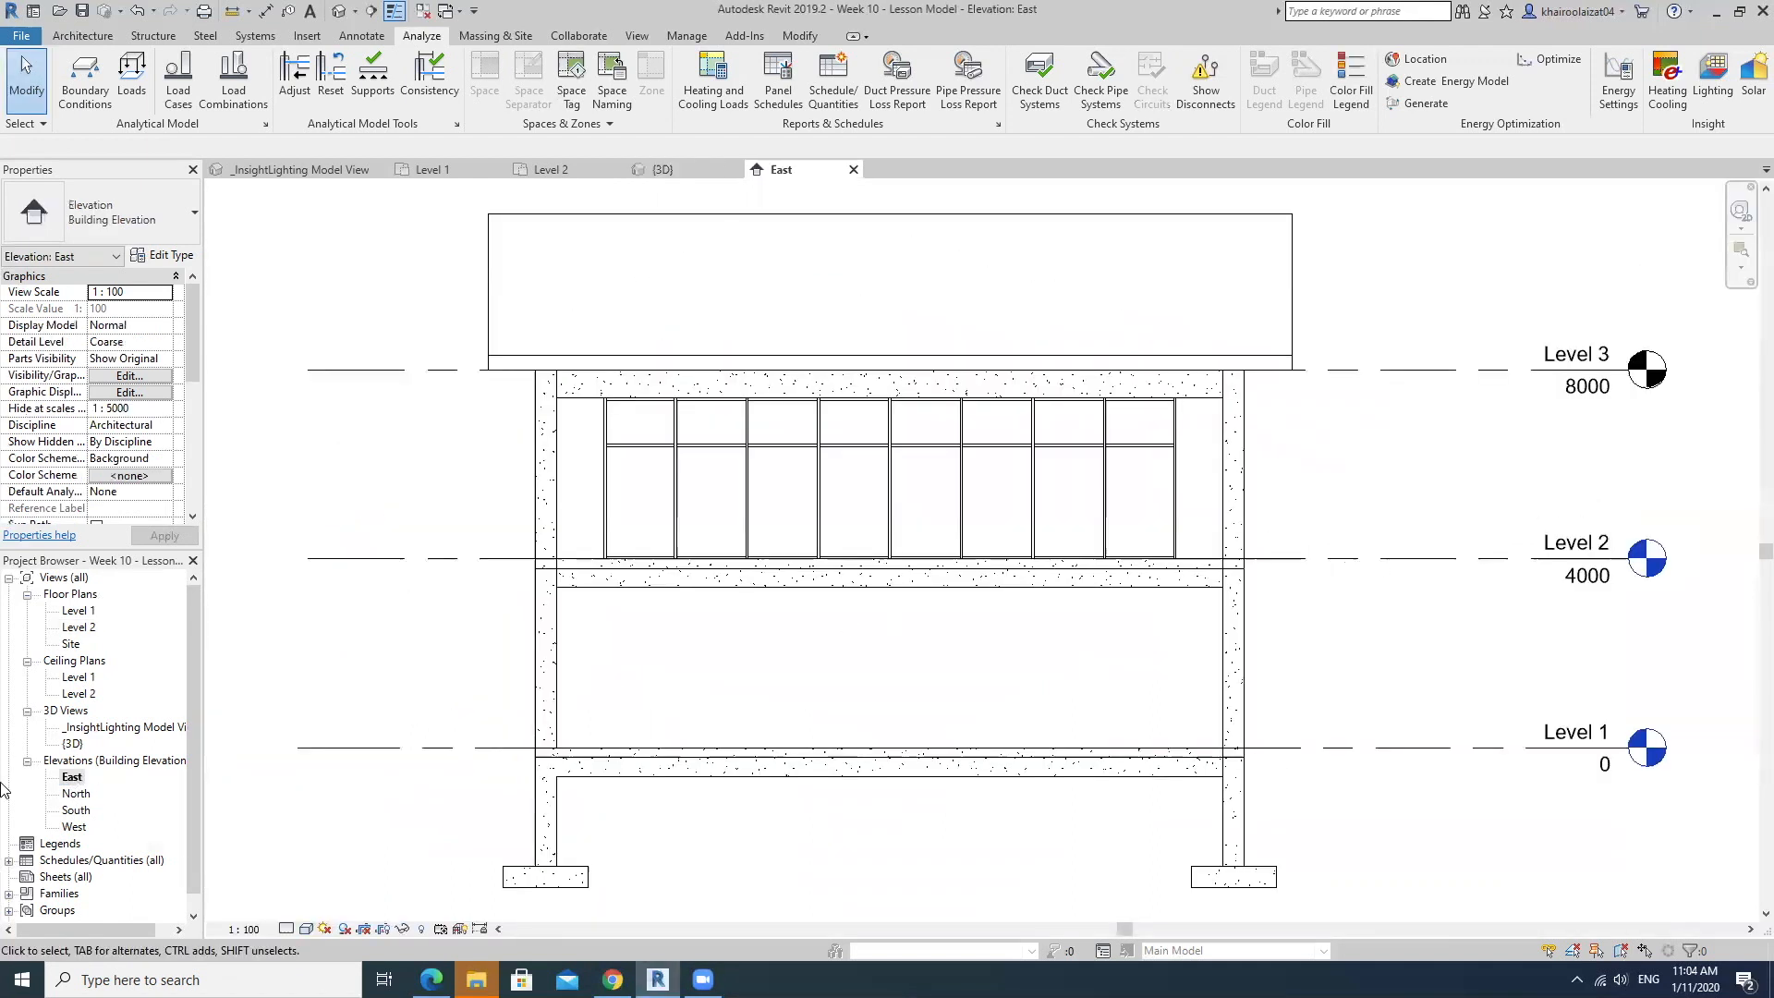
From the North elevation, create a non-perspective camera view looking straight down from the Level 3 beam to below the footings.
{"action": "double_click", "coordinate": [76, 793]}
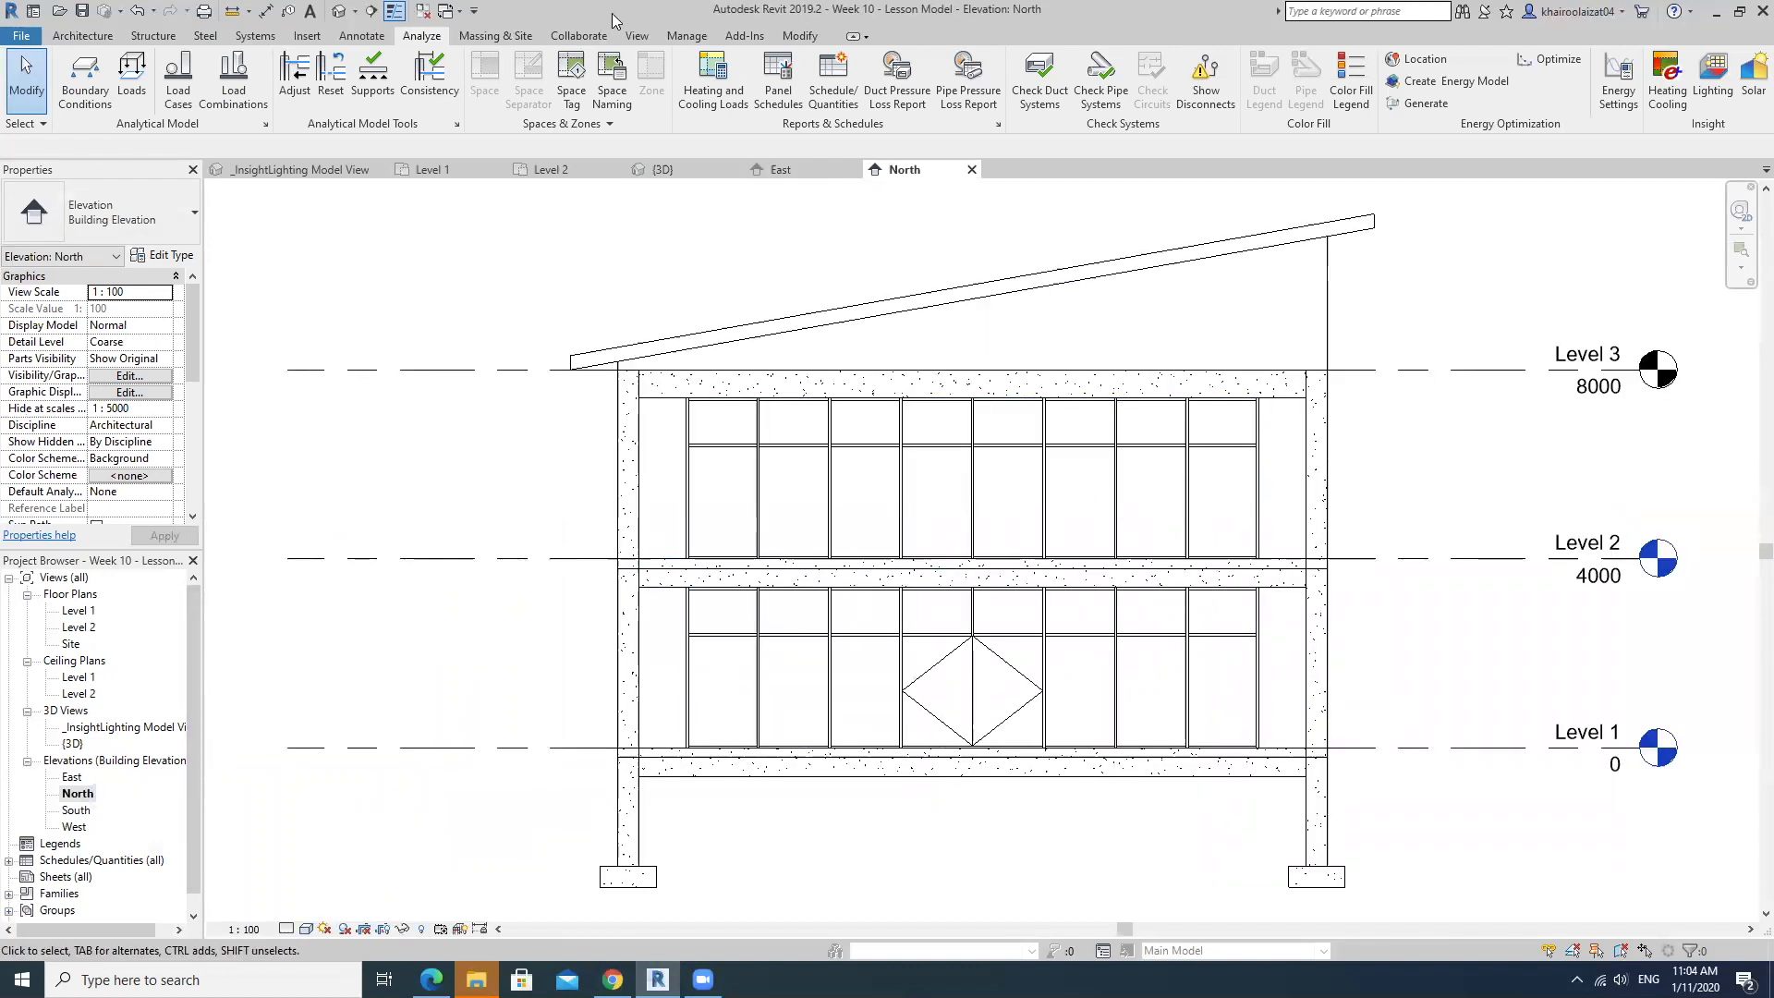
{"action": "left_click", "coordinate": [355, 16]}
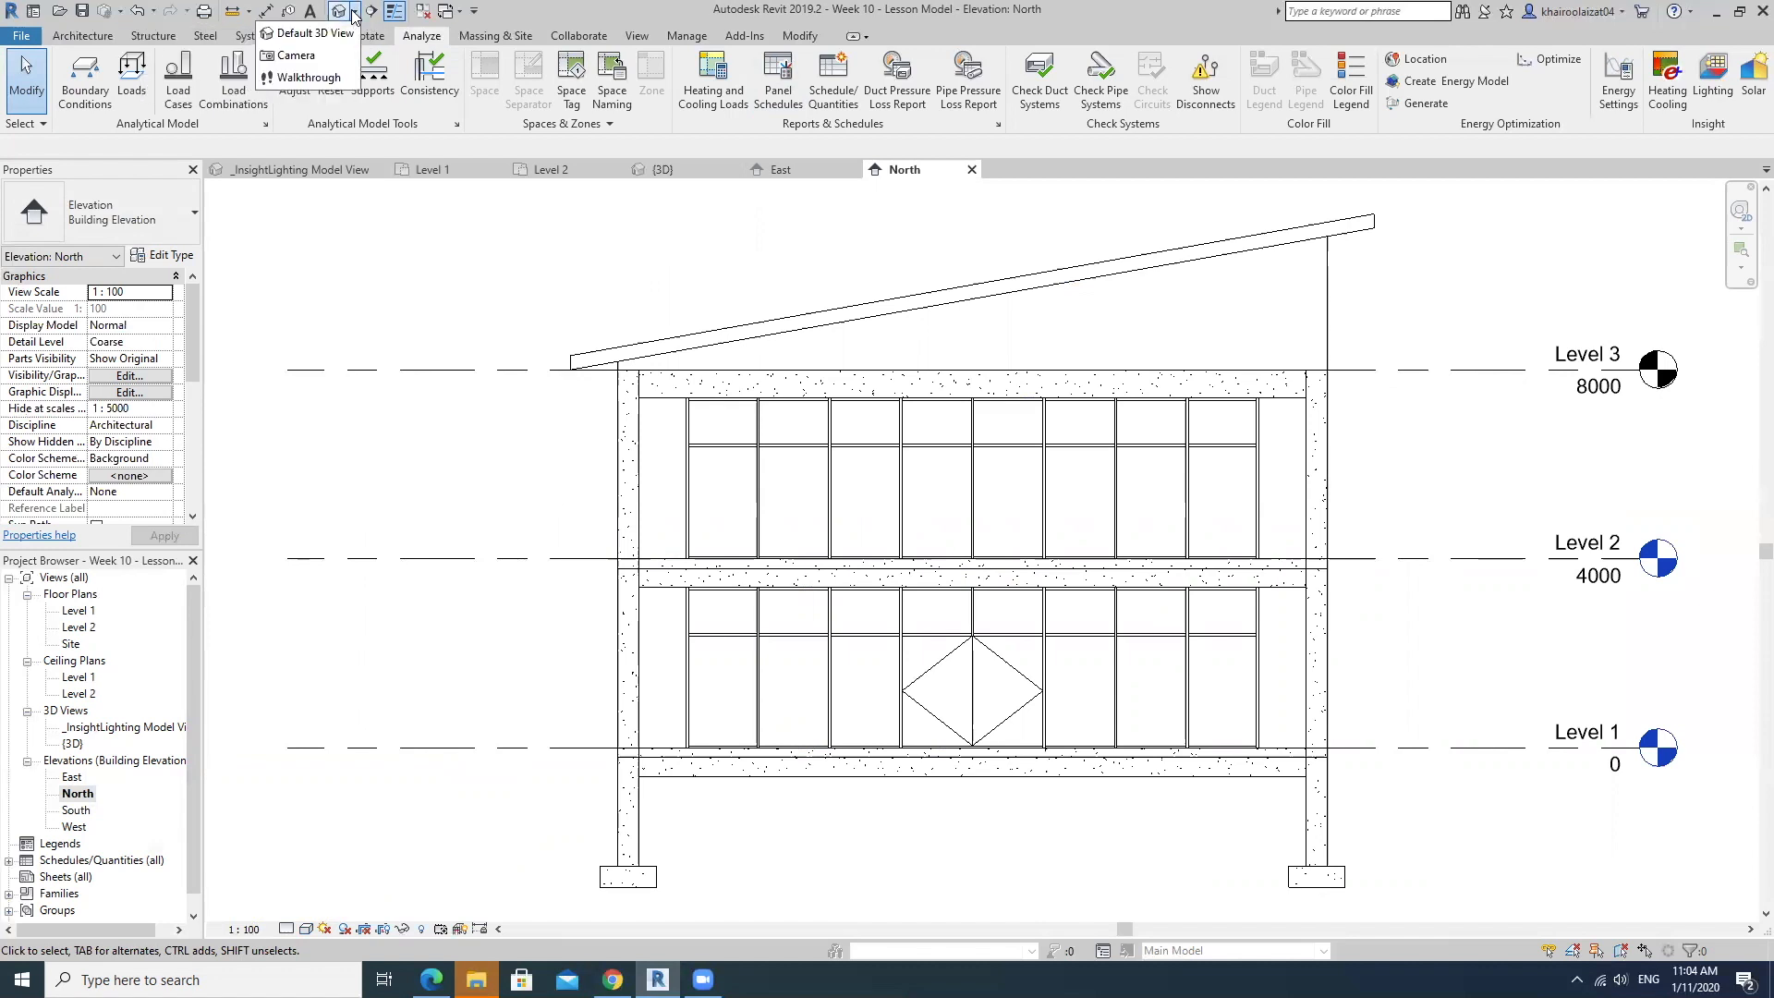
{"action": "left_click", "coordinate": [631, 35]}
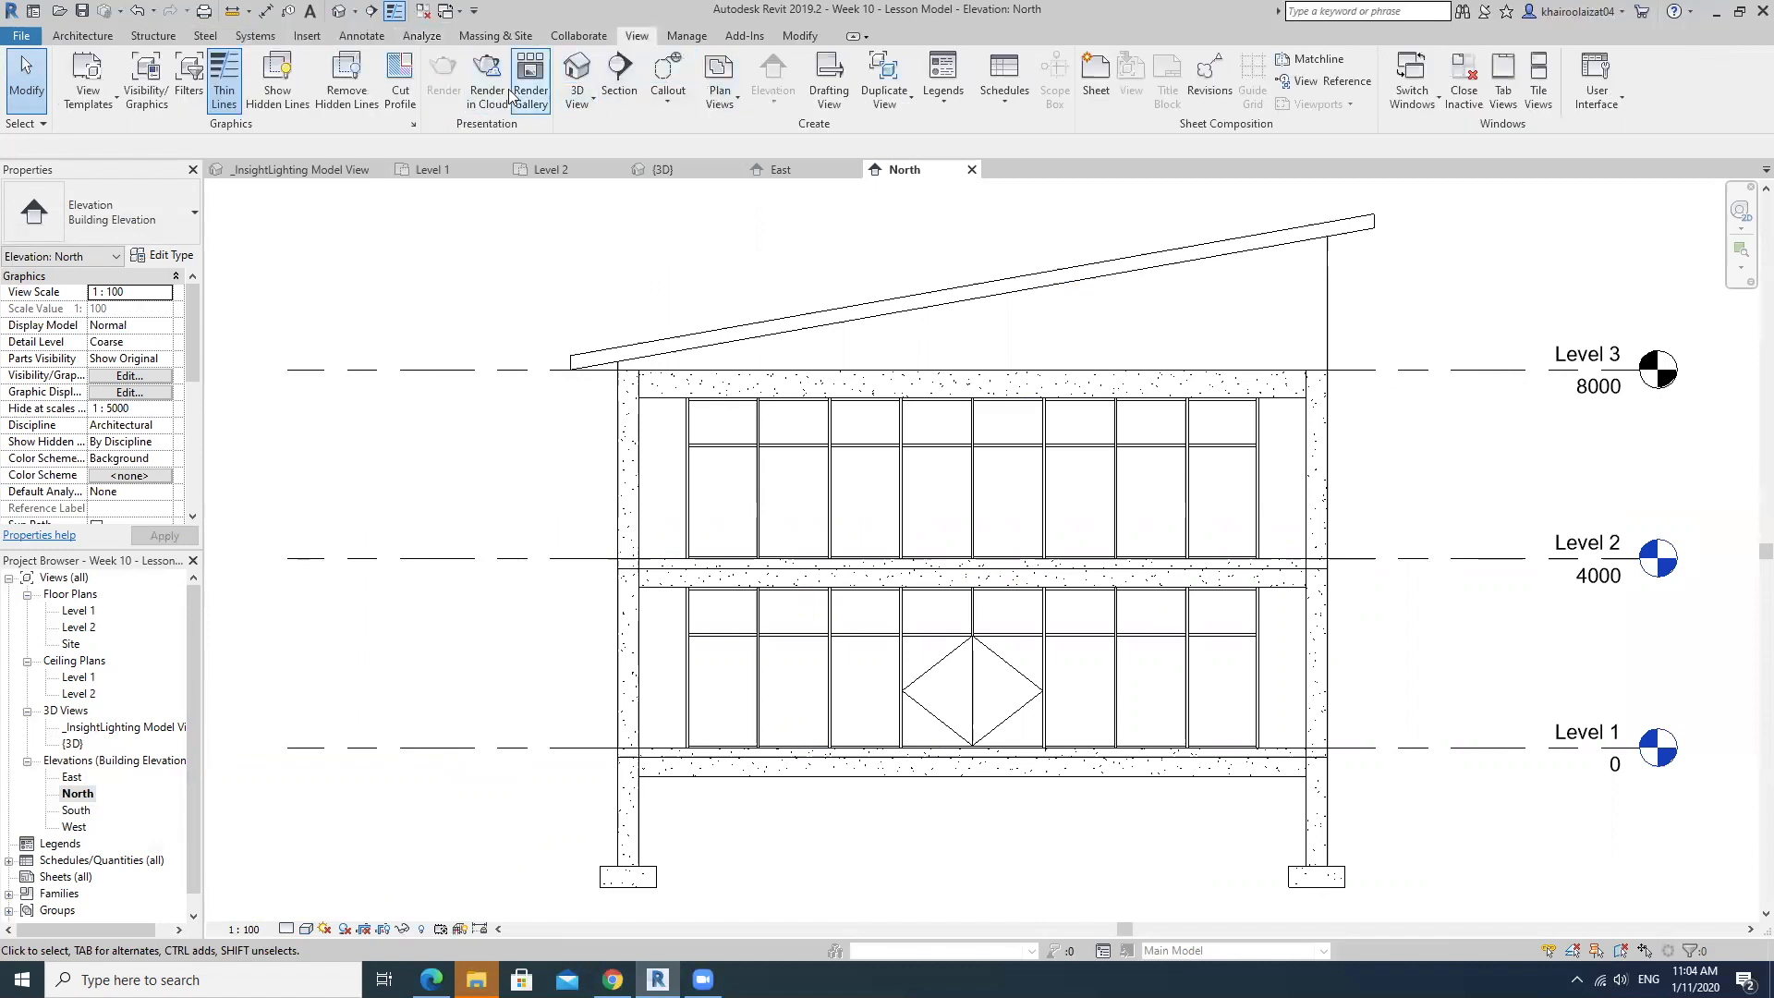
{"action": "left_click", "coordinate": [561, 96]}
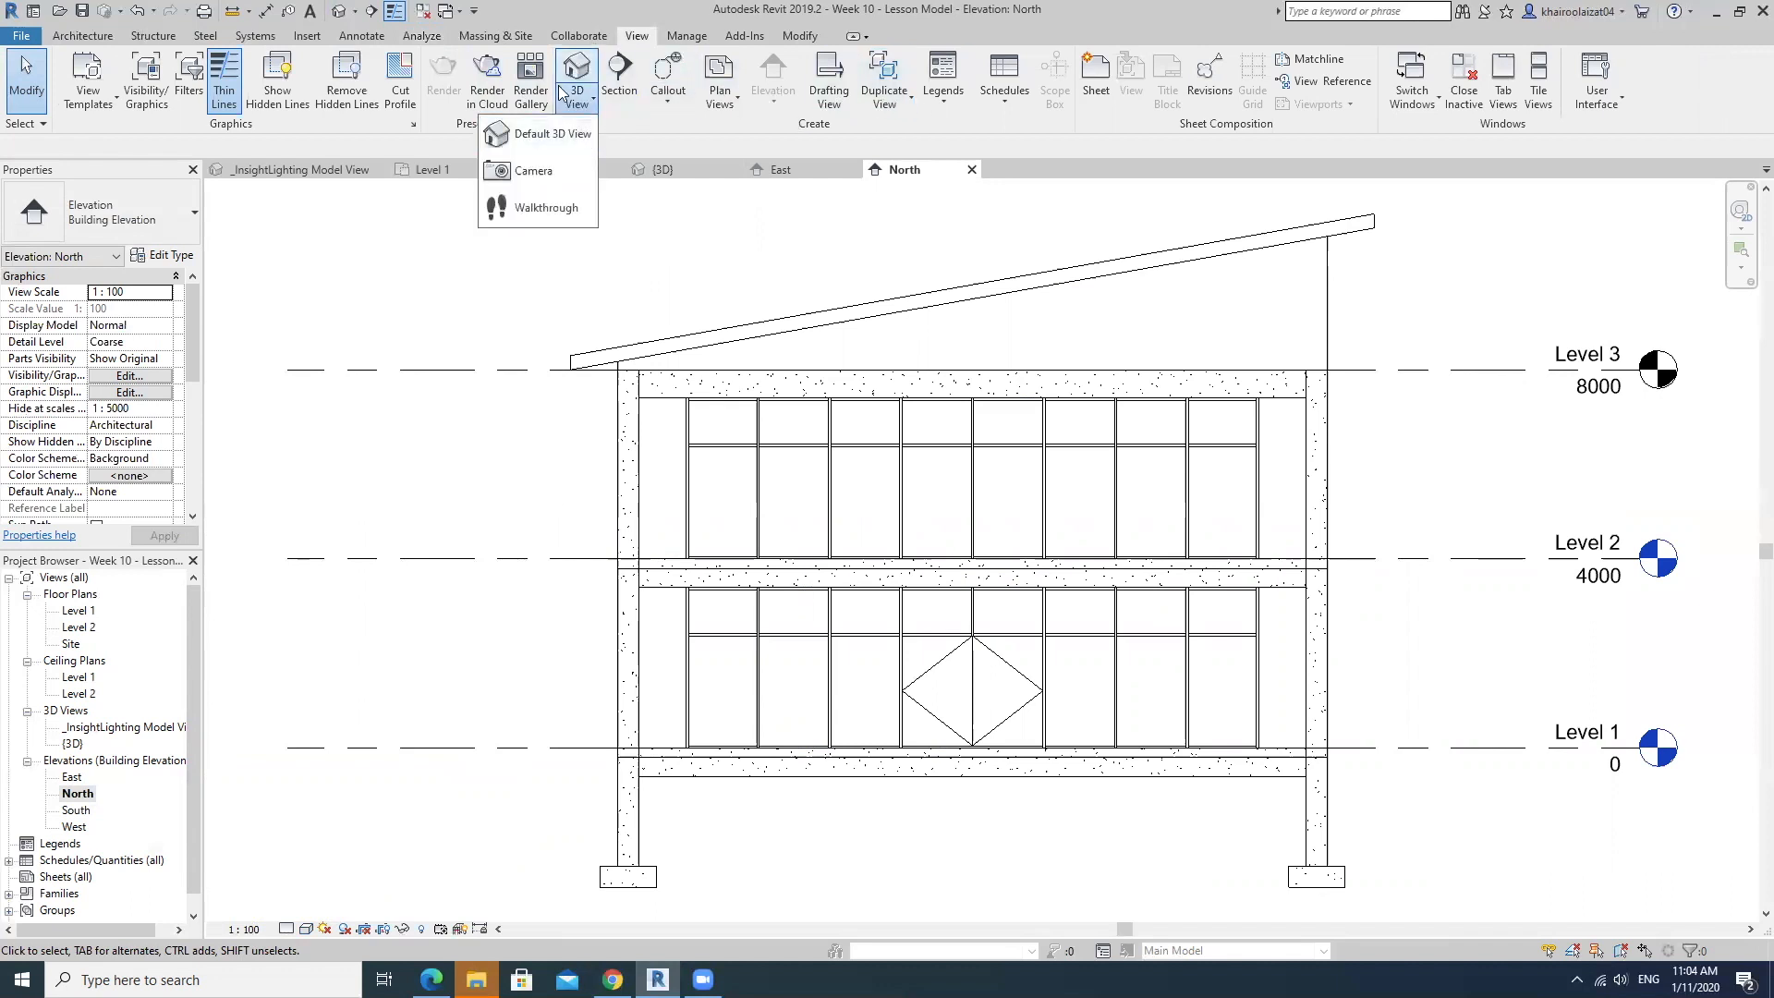
{"action": "left_click", "coordinate": [534, 172]}
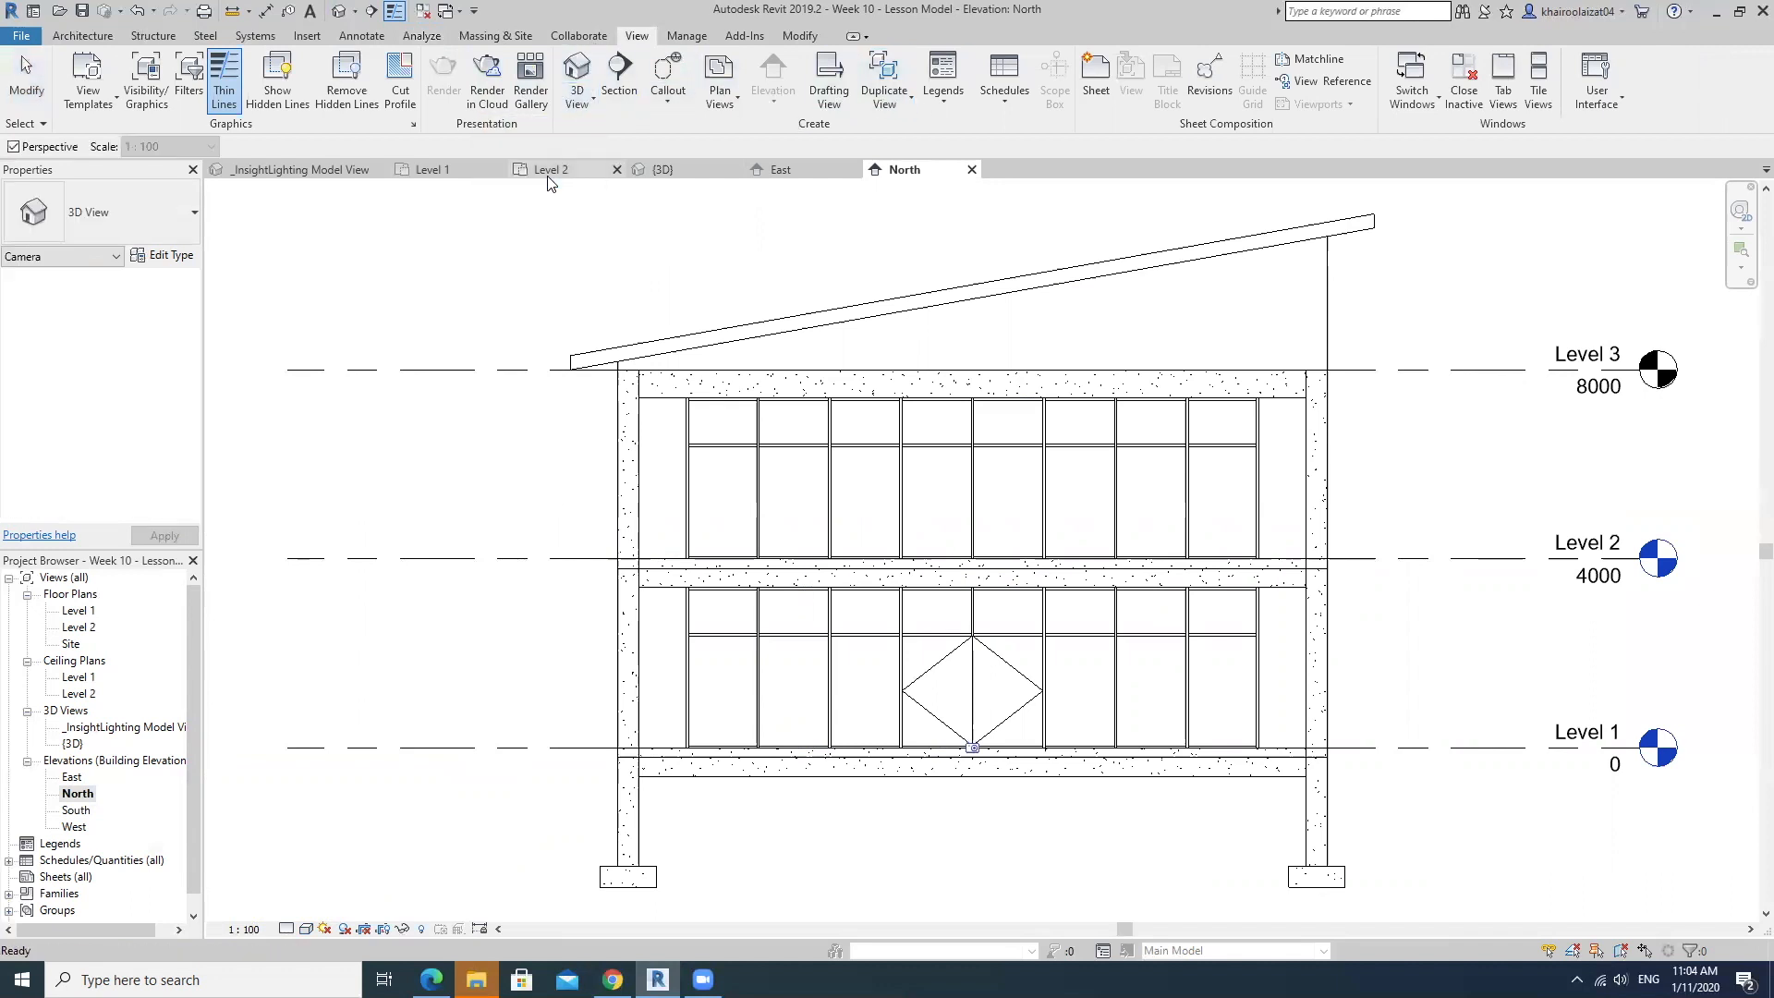
{"action": "left_click", "coordinate": [14, 146]}
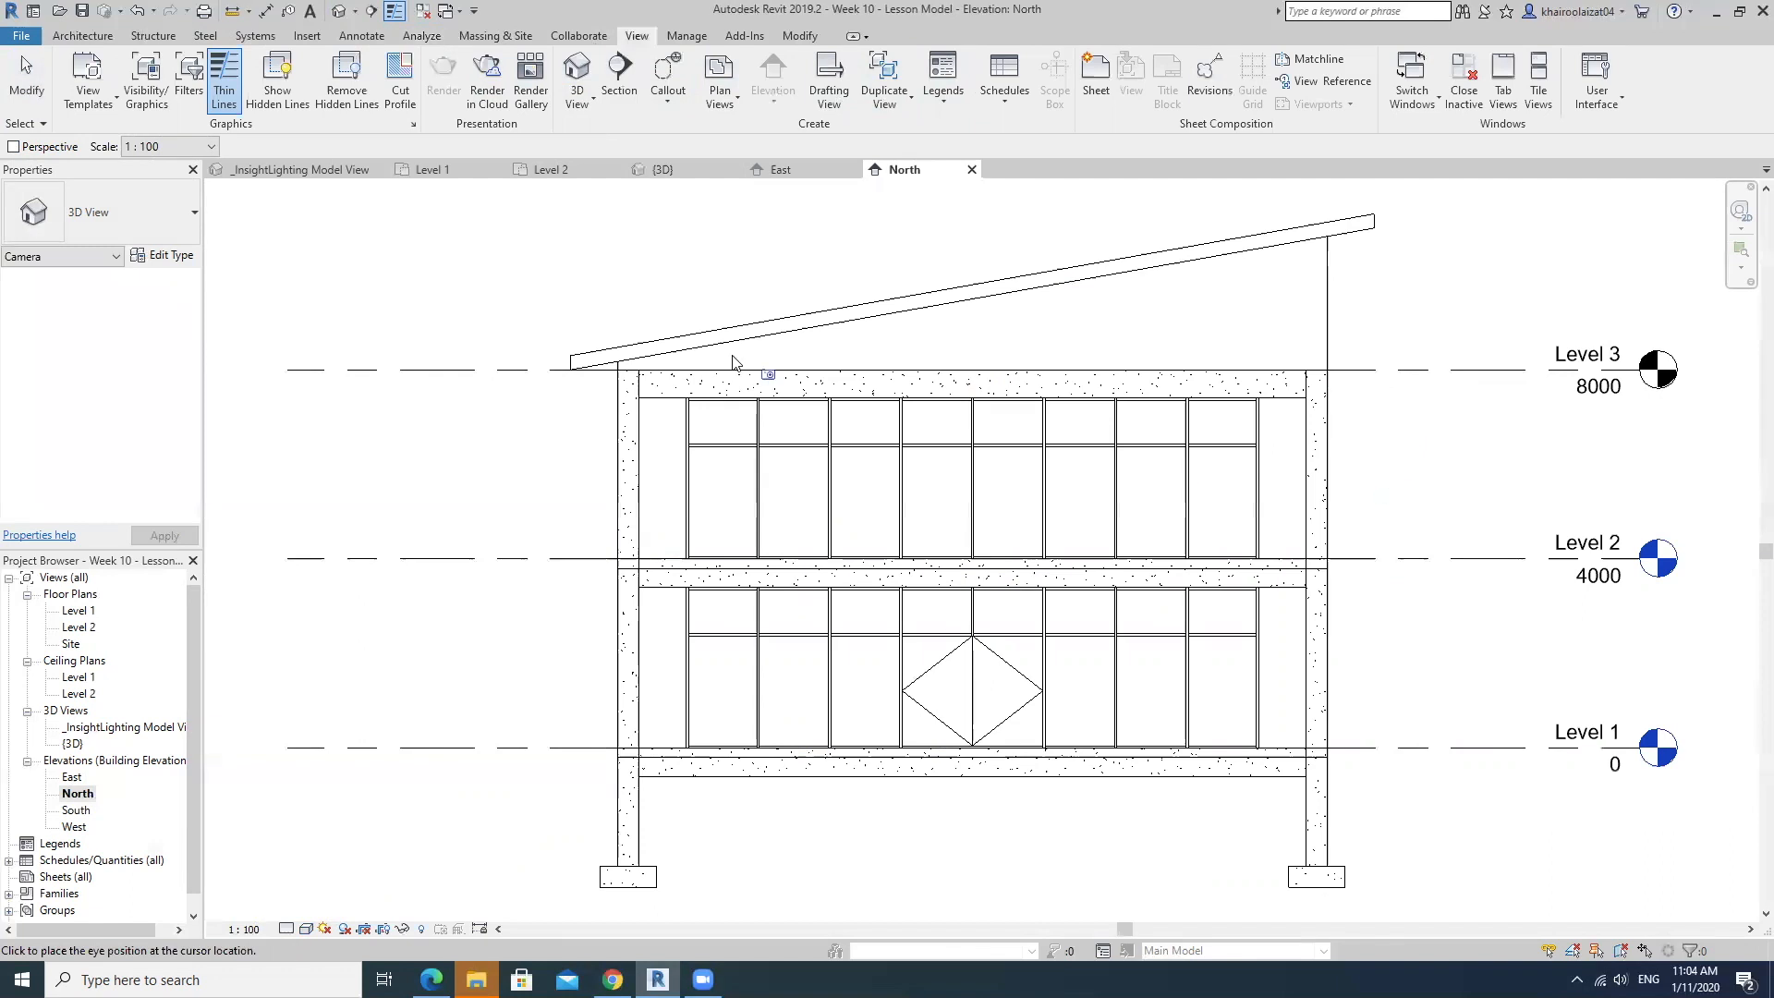
{"action": "left_click", "coordinate": [959, 388]}
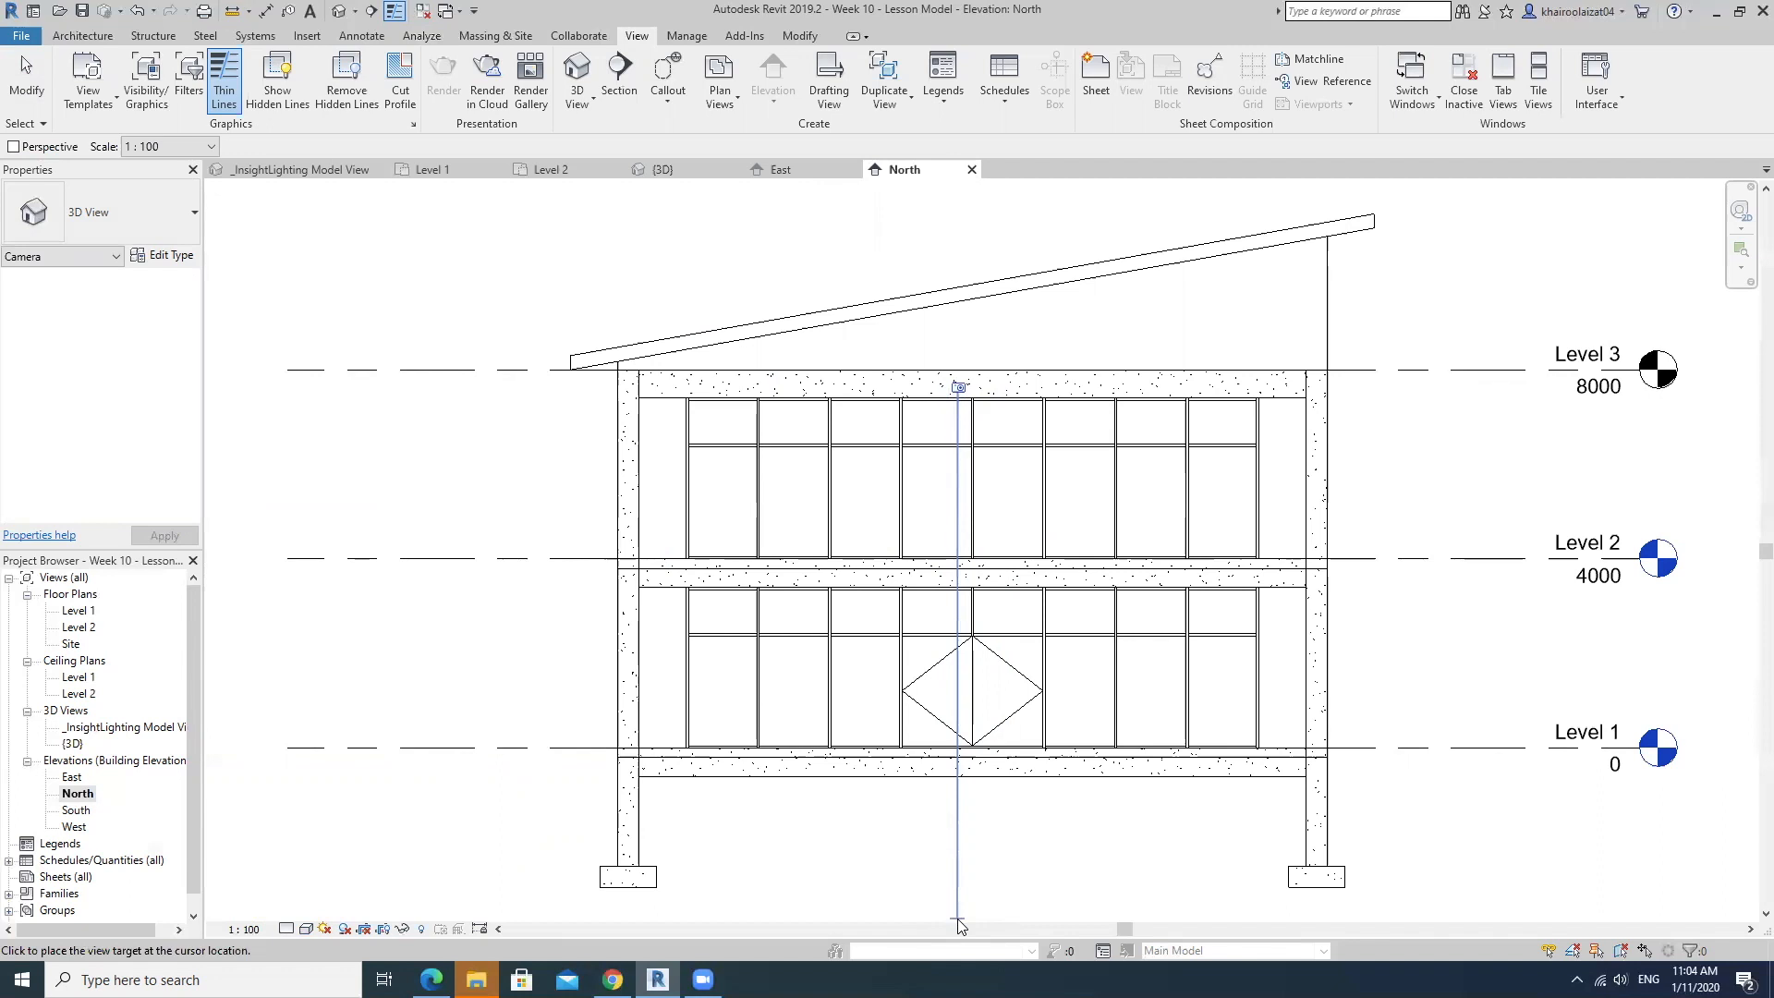
{"action": "left_click", "coordinate": [958, 924]}
{"action": "scroll", "coordinate": [1131, 580], "scroll_direction": "up", "scroll_amount": 3}
{"action": "scroll", "coordinate": [1132, 580], "scroll_direction": "down", "scroll_amount": 3}
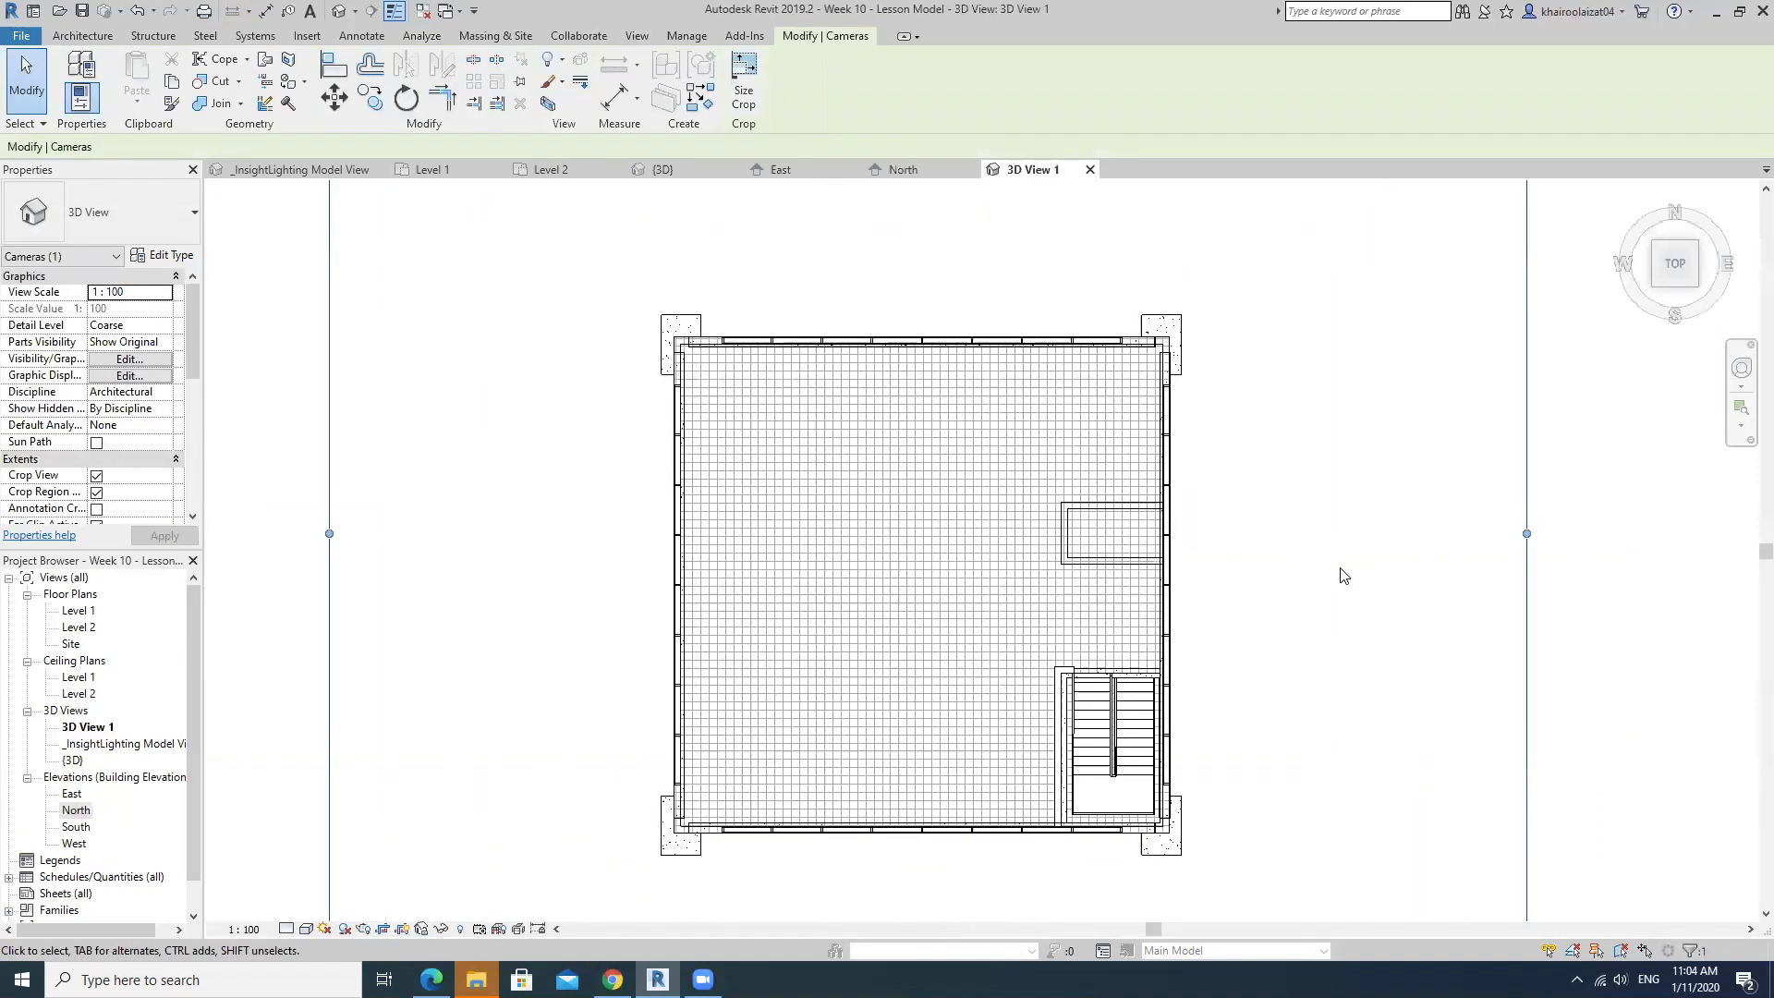
{"action": "middle_click_drag", "start_coordinate": [1340, 571], "coordinate": [1393, 574]}
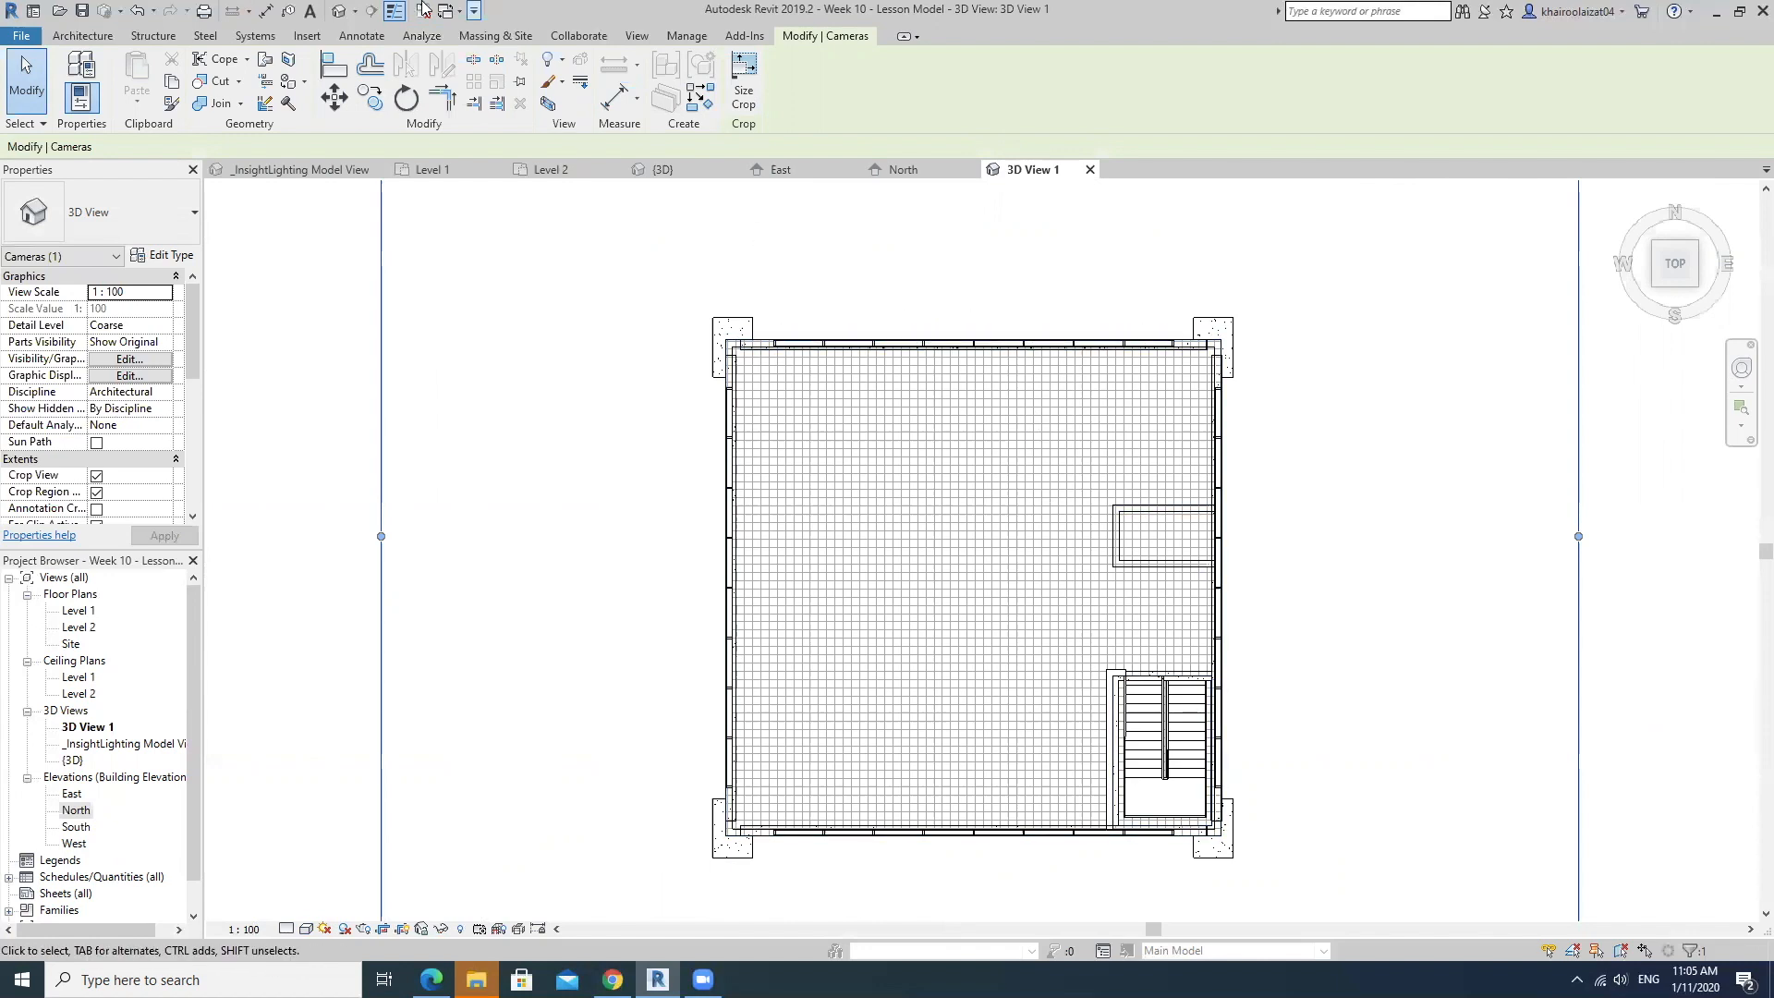
Start a solar analysis in the new top-down view and select the exposed upper floor faces as the analysis surfaces.
{"action": "left_click", "coordinate": [426, 40]}
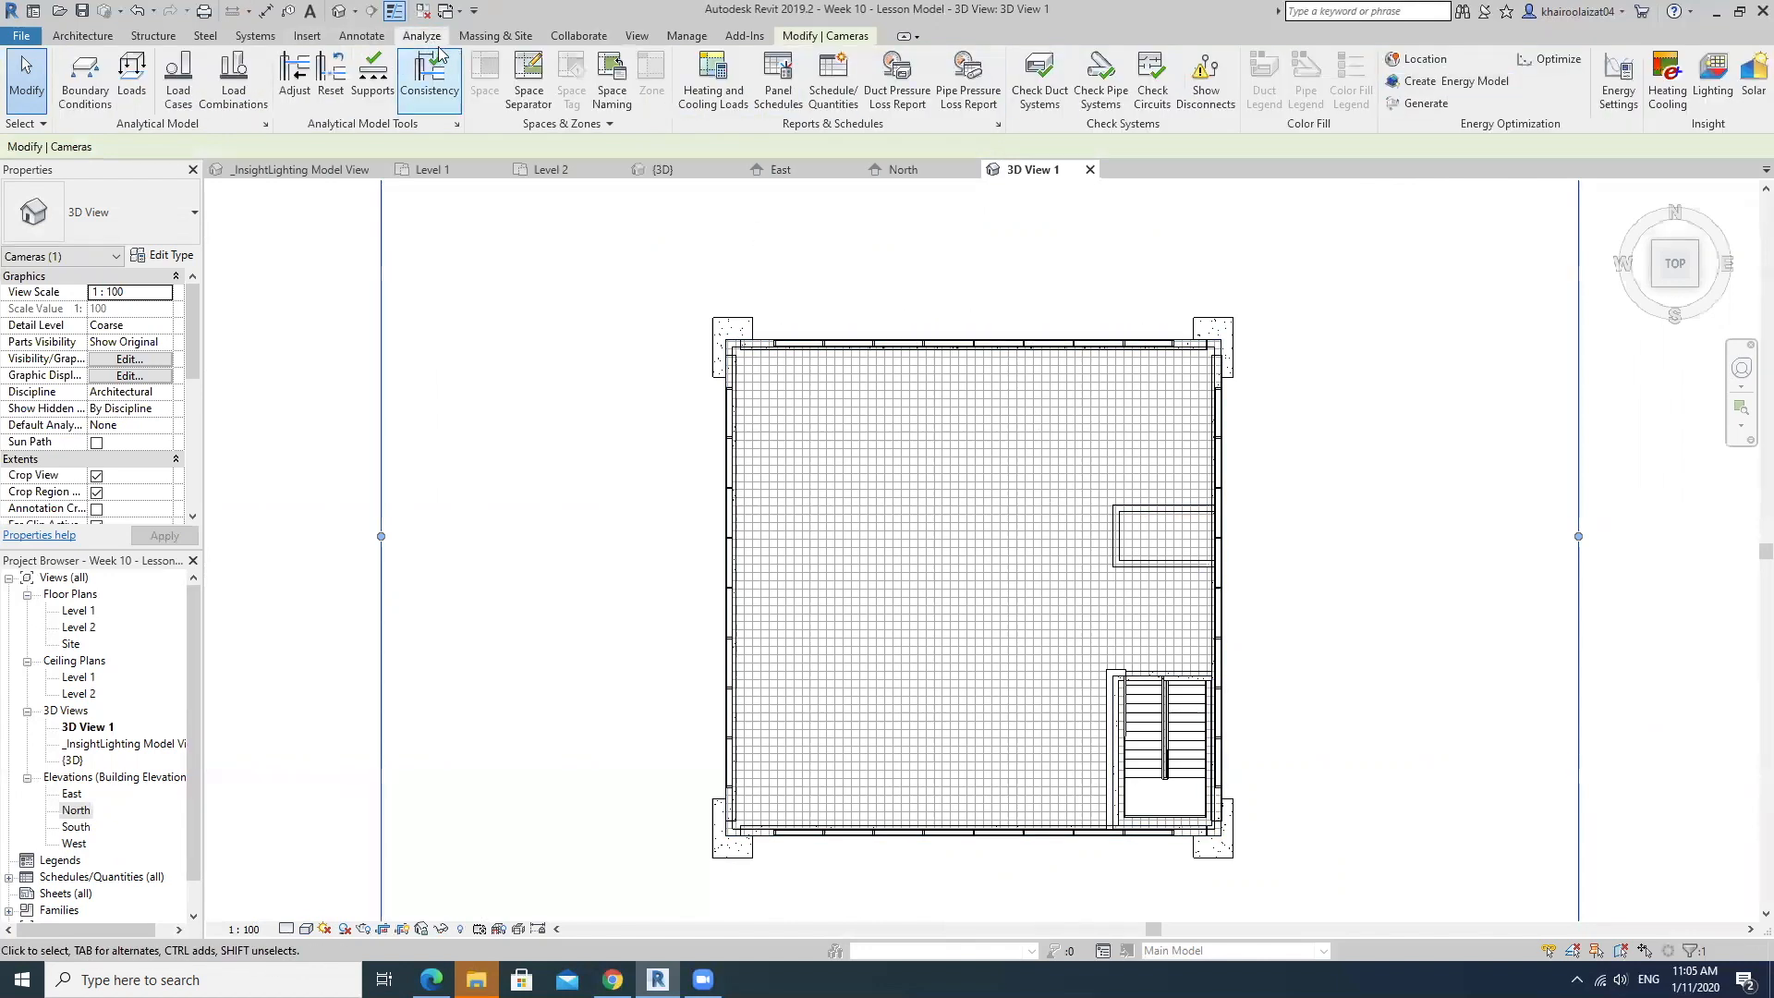
{"action": "left_click", "coordinate": [1752, 82]}
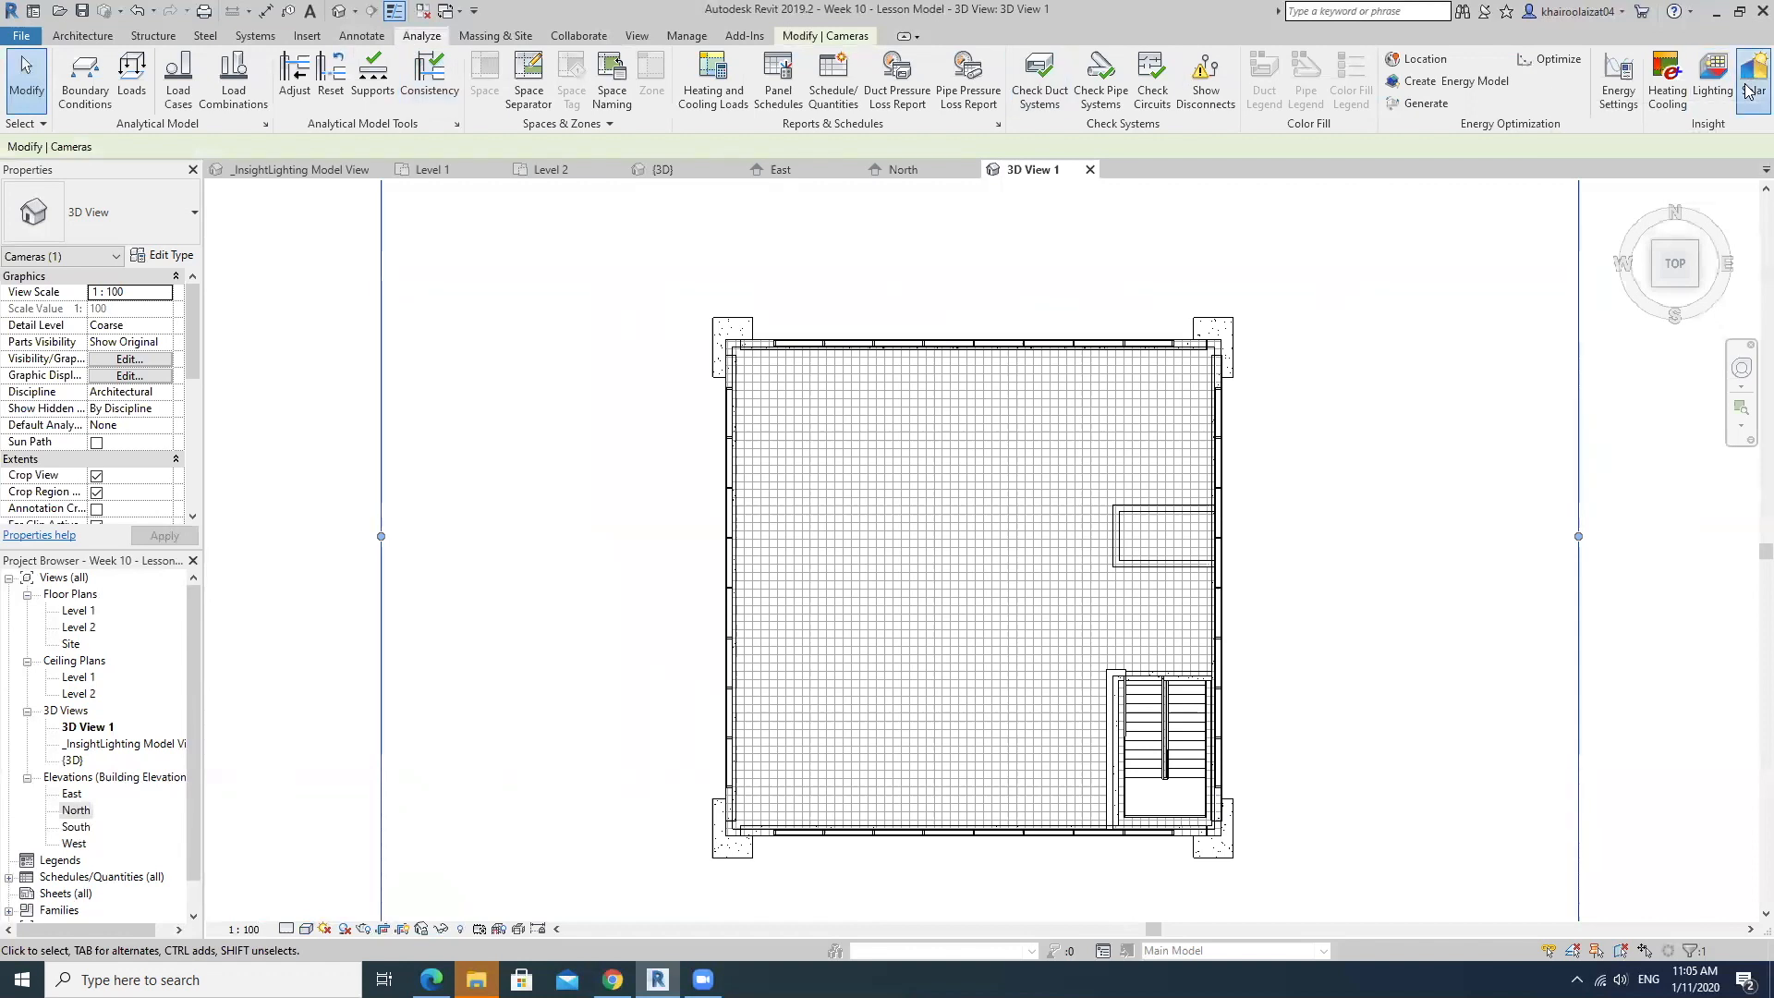
{"action": "left_click_drag", "start_coordinate": [1379, 533], "coordinate": [1418, 322]}
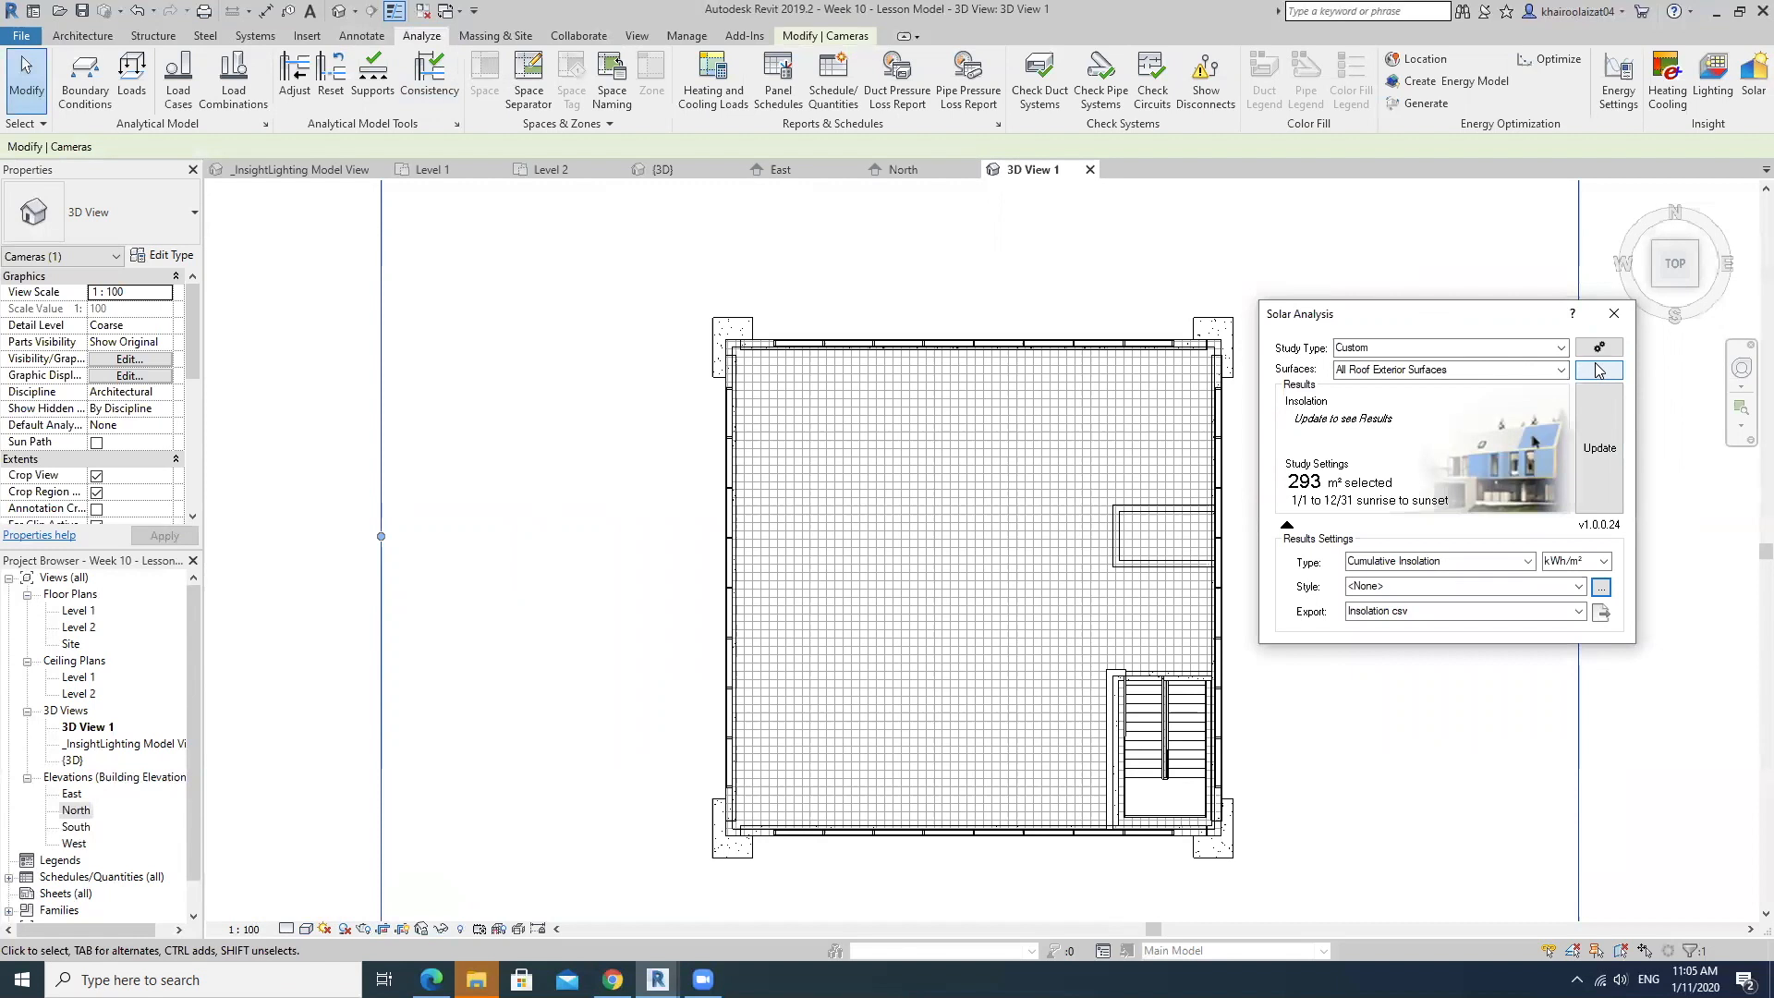
{"action": "left_click", "coordinate": [1593, 371]}
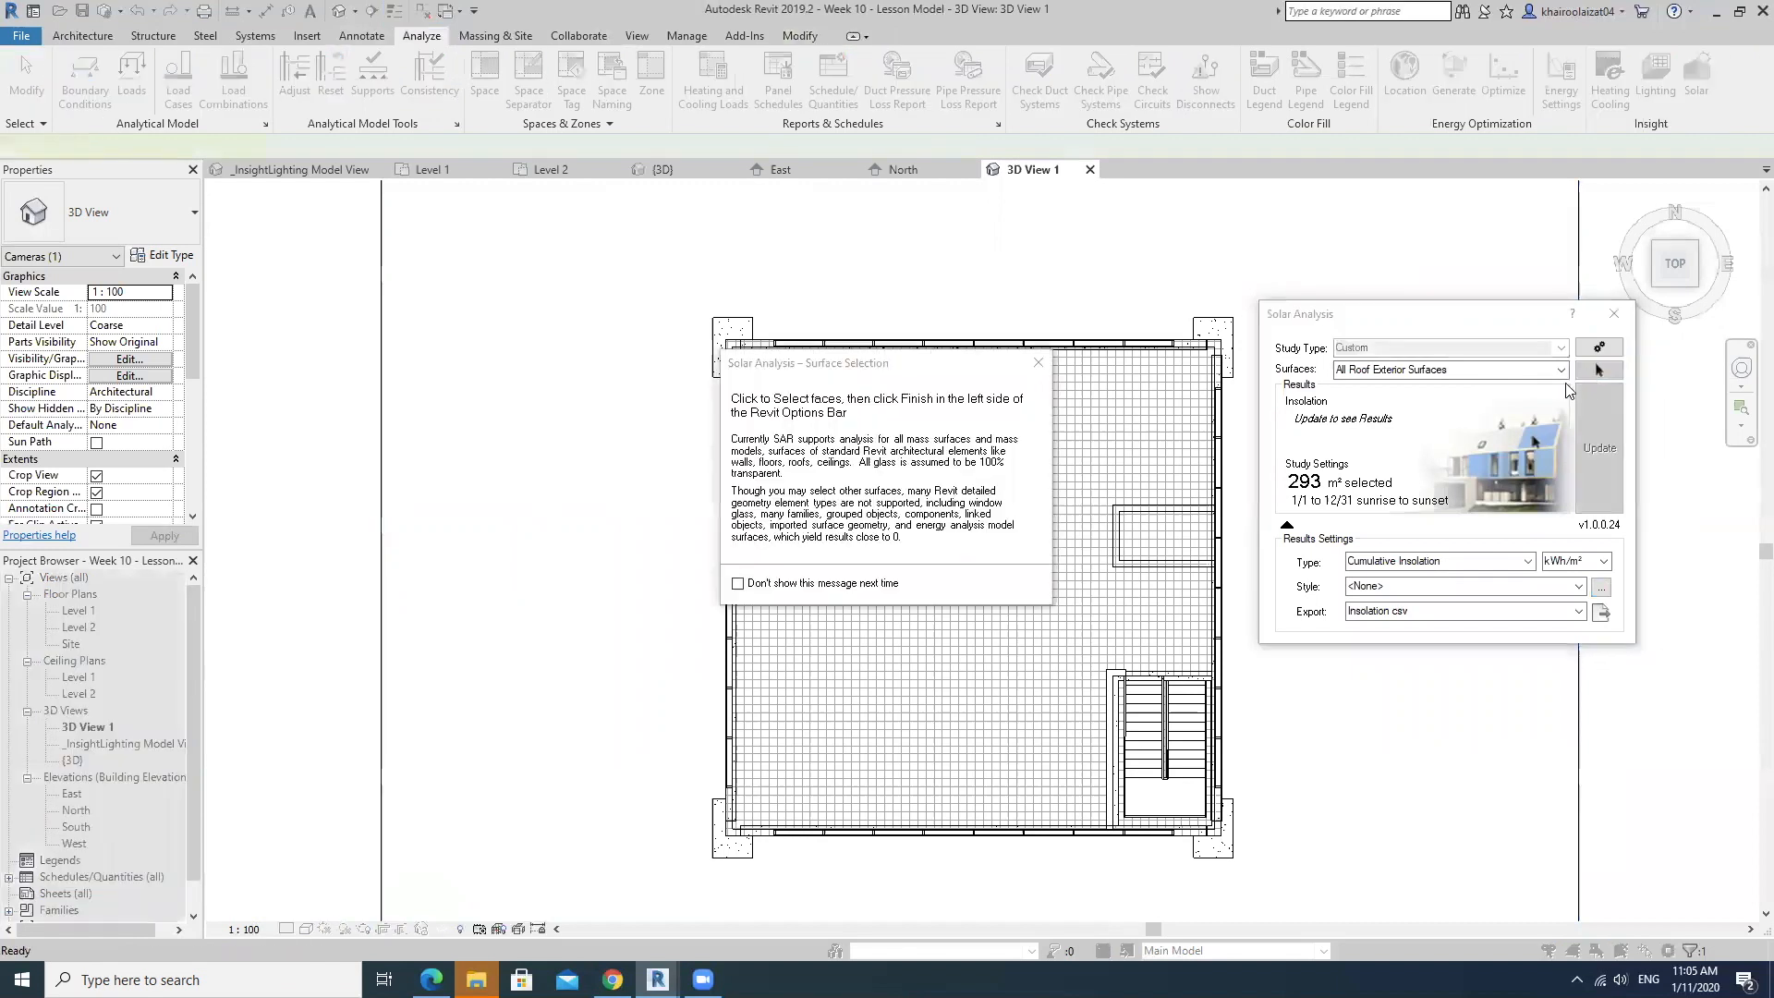
{"action": "left_click", "coordinate": [1053, 349]}
{"action": "left_click", "coordinate": [893, 616]}
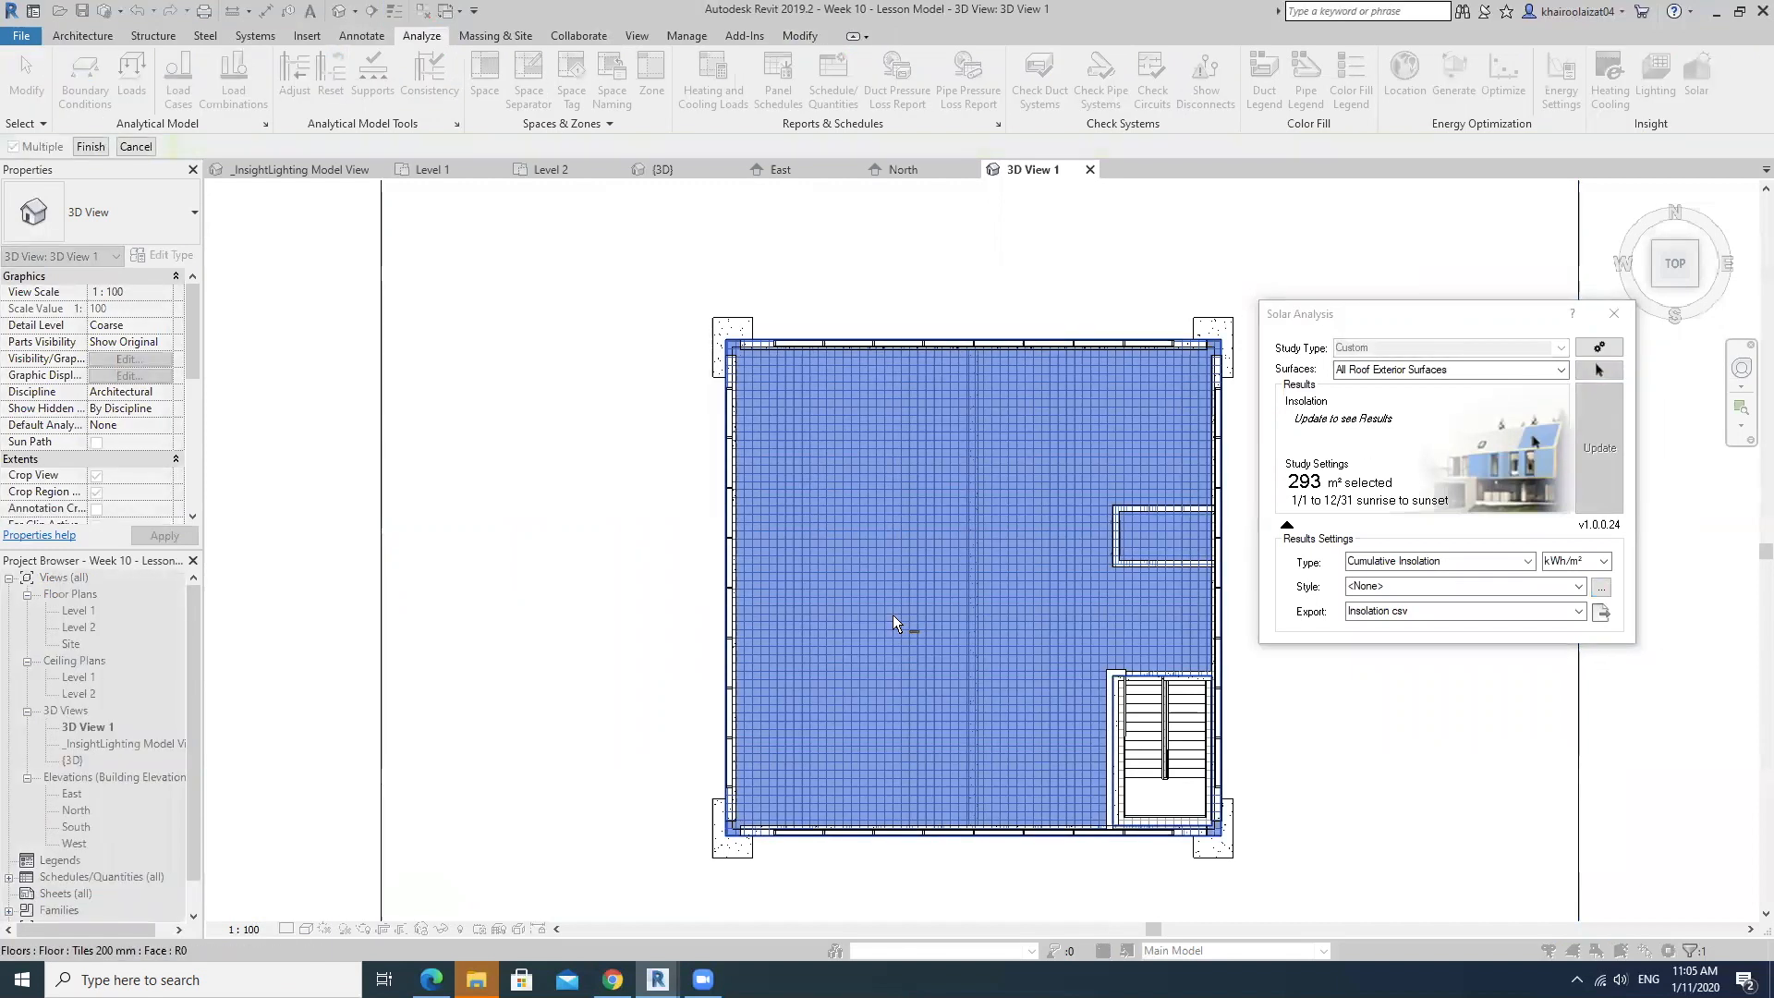
{"action": "left_click", "coordinate": [80, 148]}
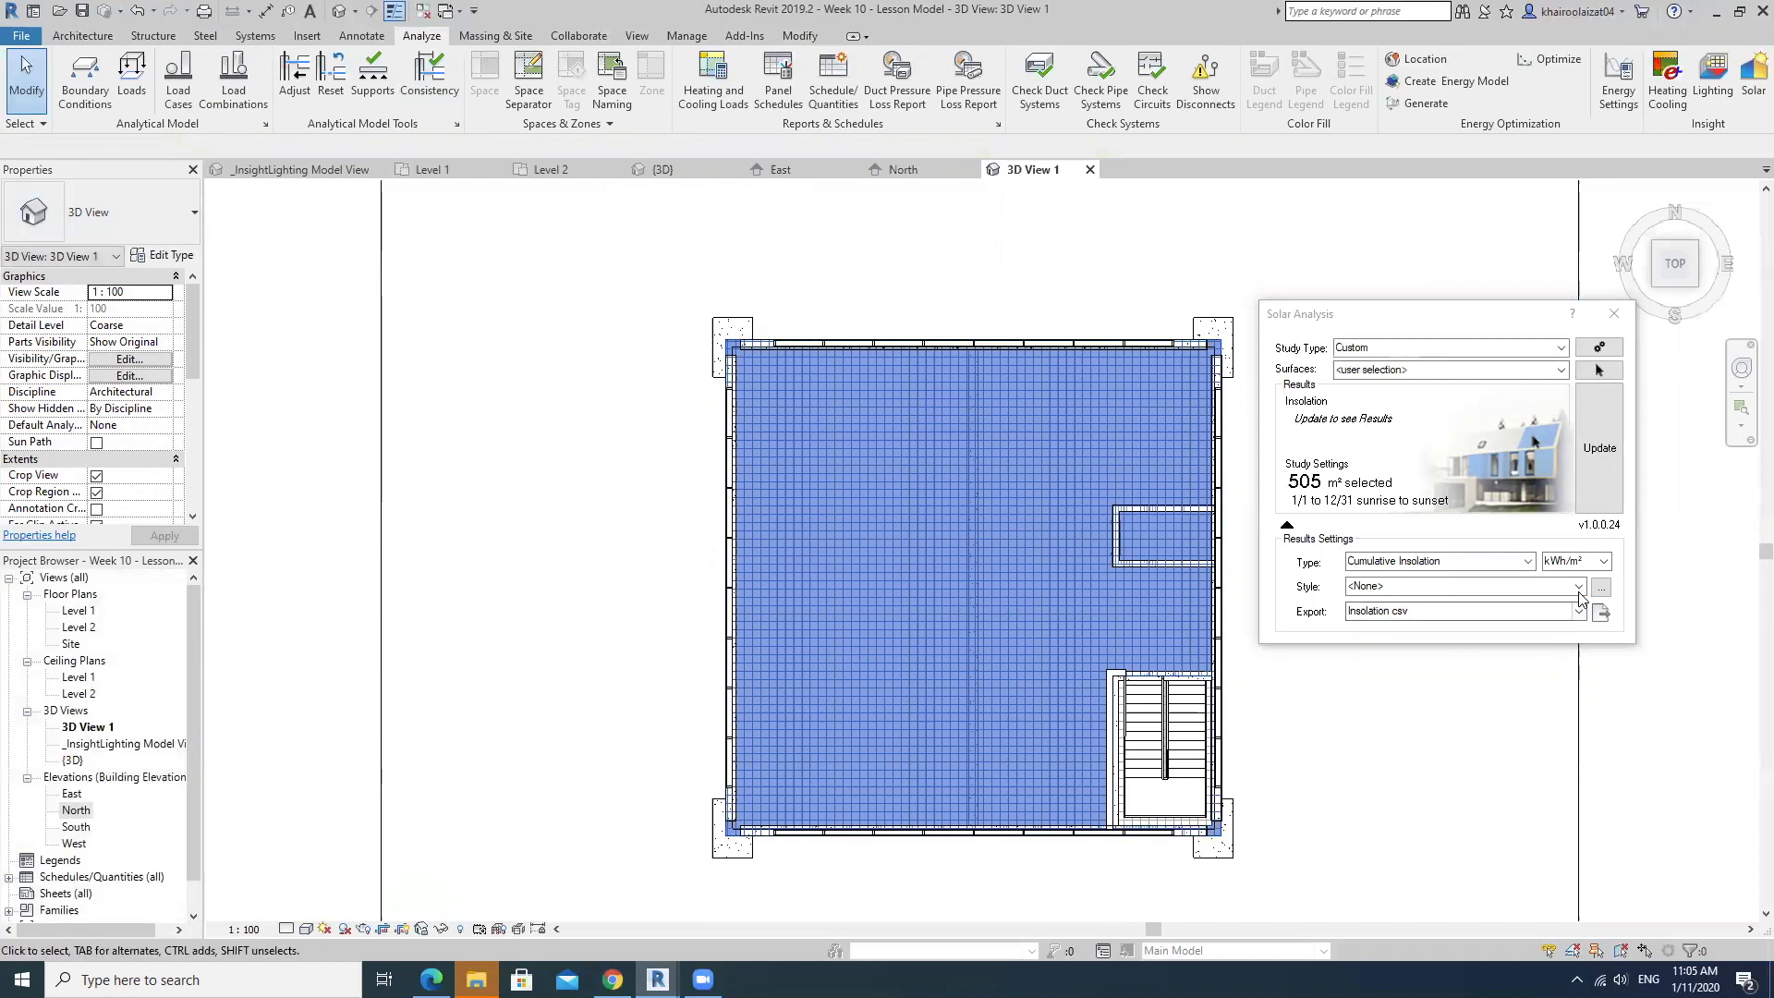
Update the floor's insolation results with the Solar Analysis Annual 500kWh style, and close the Solar Analysis dialog.
{"action": "left_click", "coordinate": [1578, 588]}
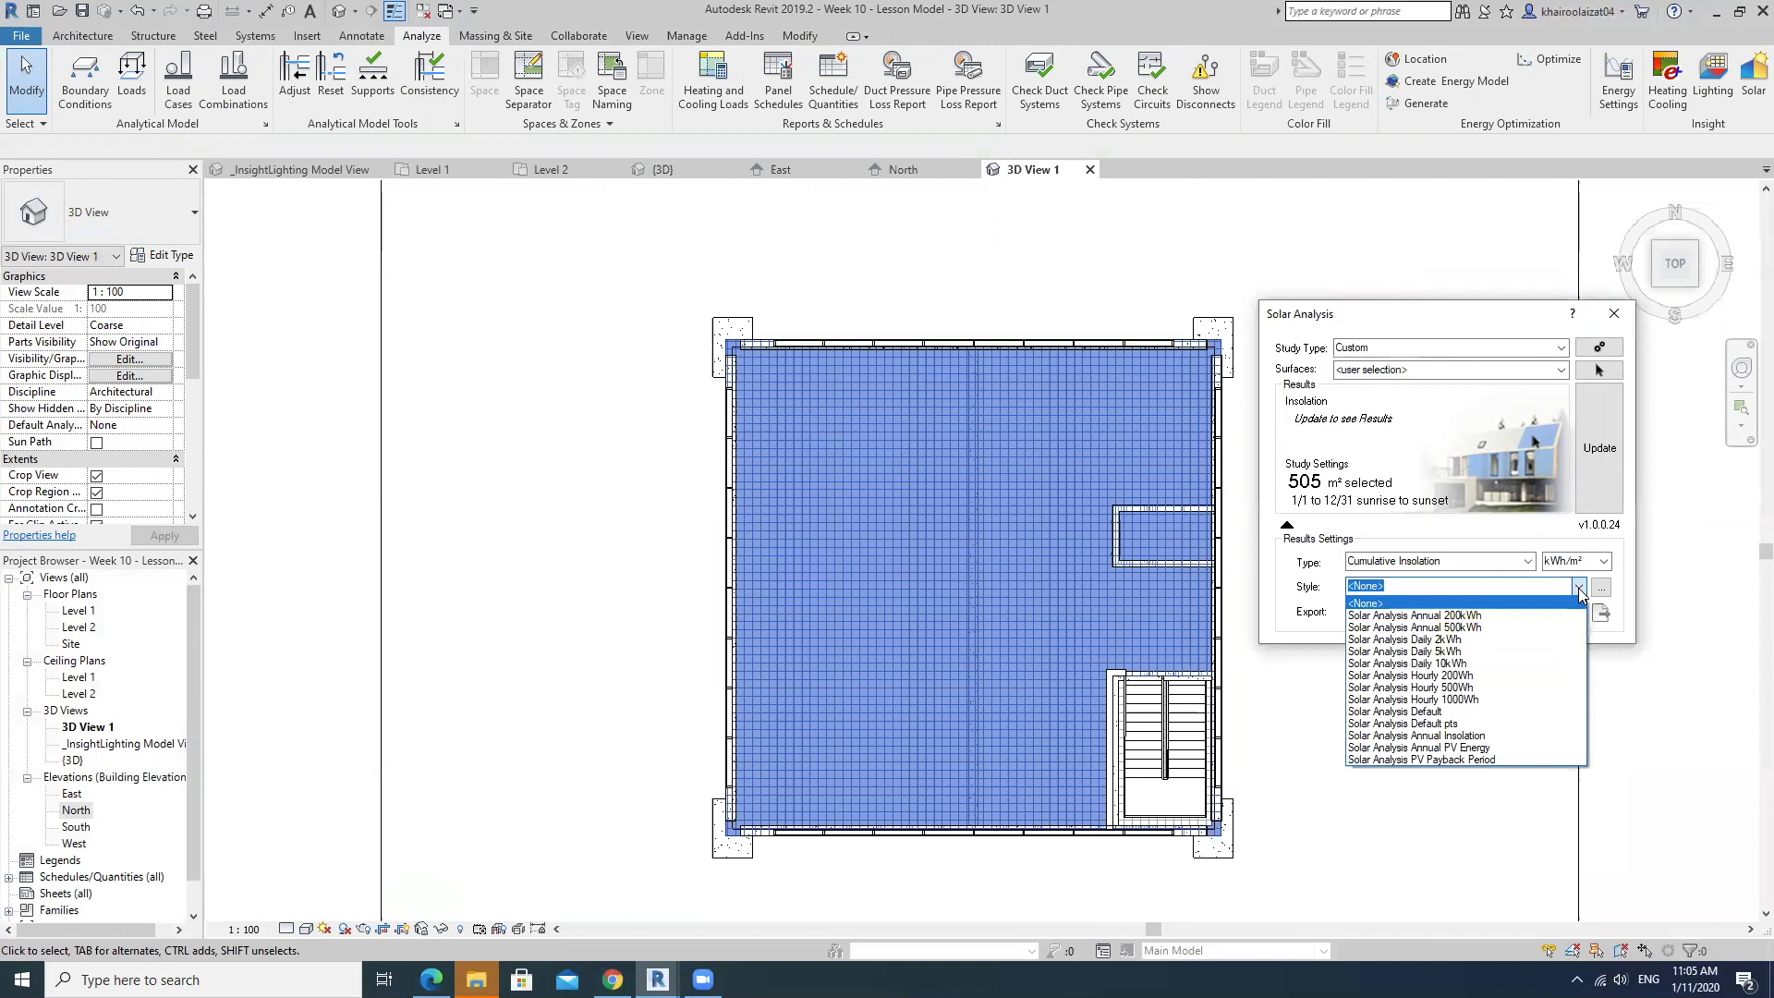
{"action": "left_click", "coordinate": [1444, 631]}
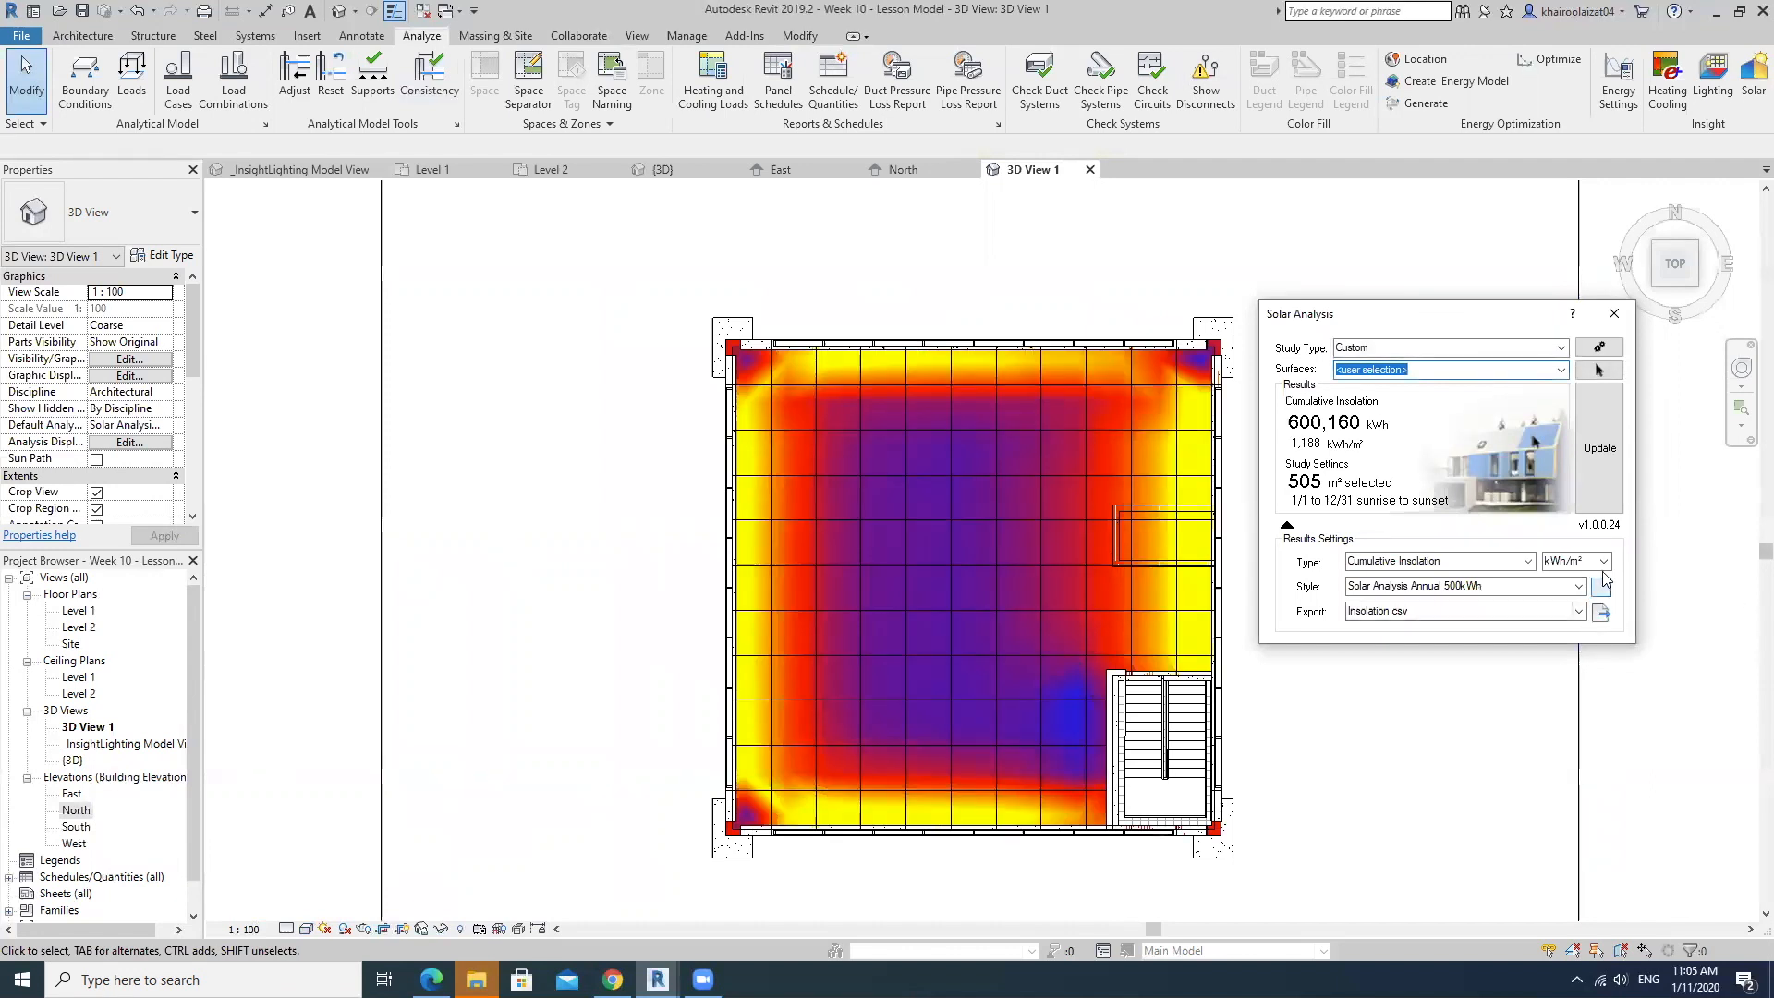
{"action": "left_click", "coordinate": [1614, 314]}
{"action": "middle_click_drag", "start_coordinate": [1340, 568], "coordinate": [1344, 514]}
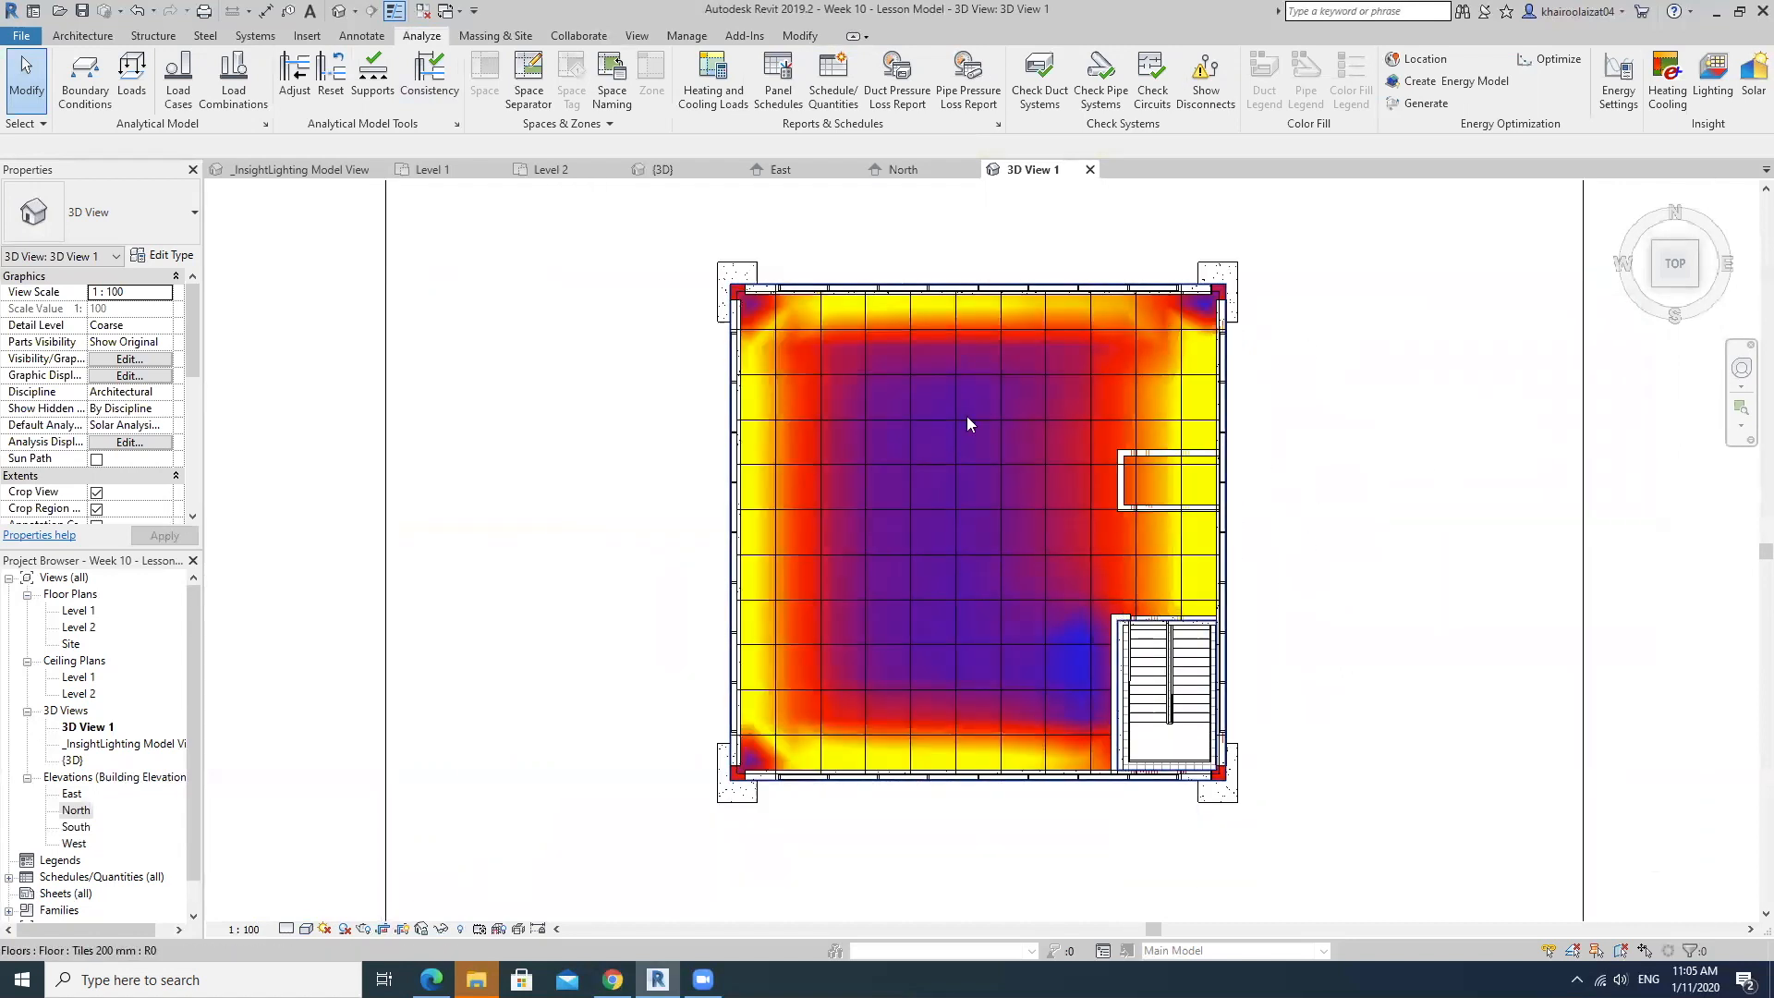
{"action": "middle_click_drag", "start_coordinate": [1305, 517], "coordinate": [1314, 535]}
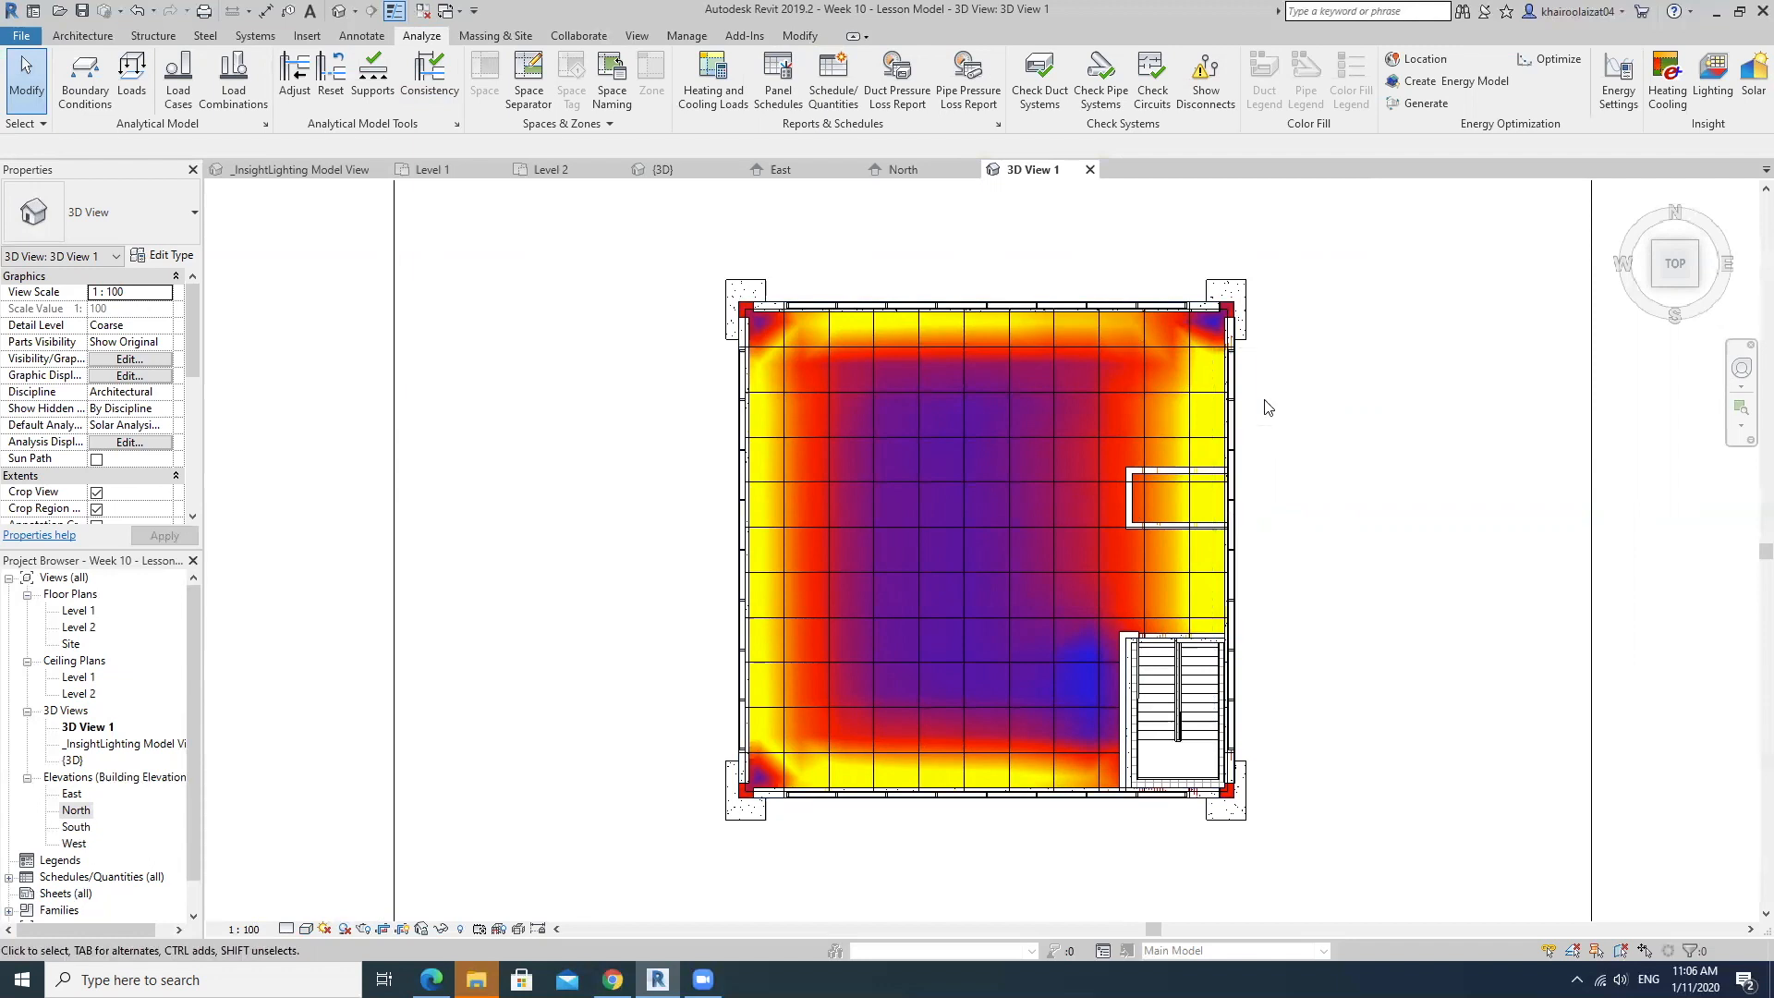
{"action": "middle_click_drag", "start_coordinate": [1301, 462], "coordinate": [1211, 471]}
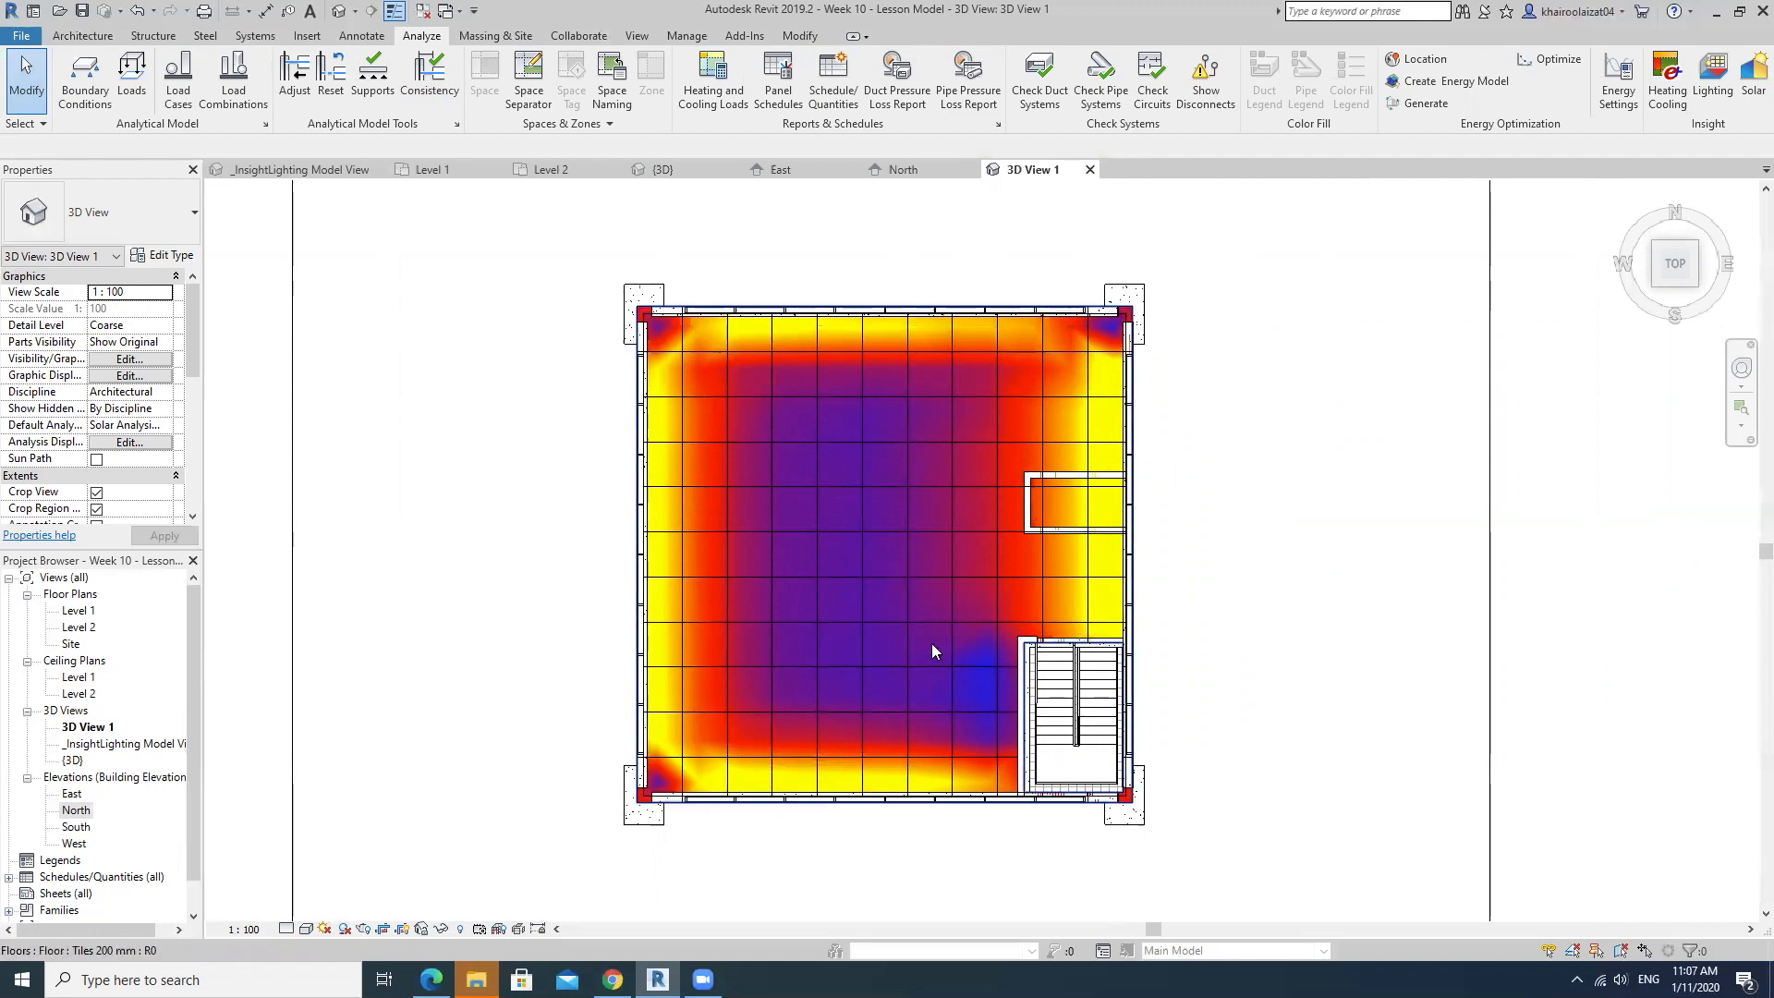
{"action": "middle_click_drag", "start_coordinate": [1010, 543], "coordinate": [1106, 513]}
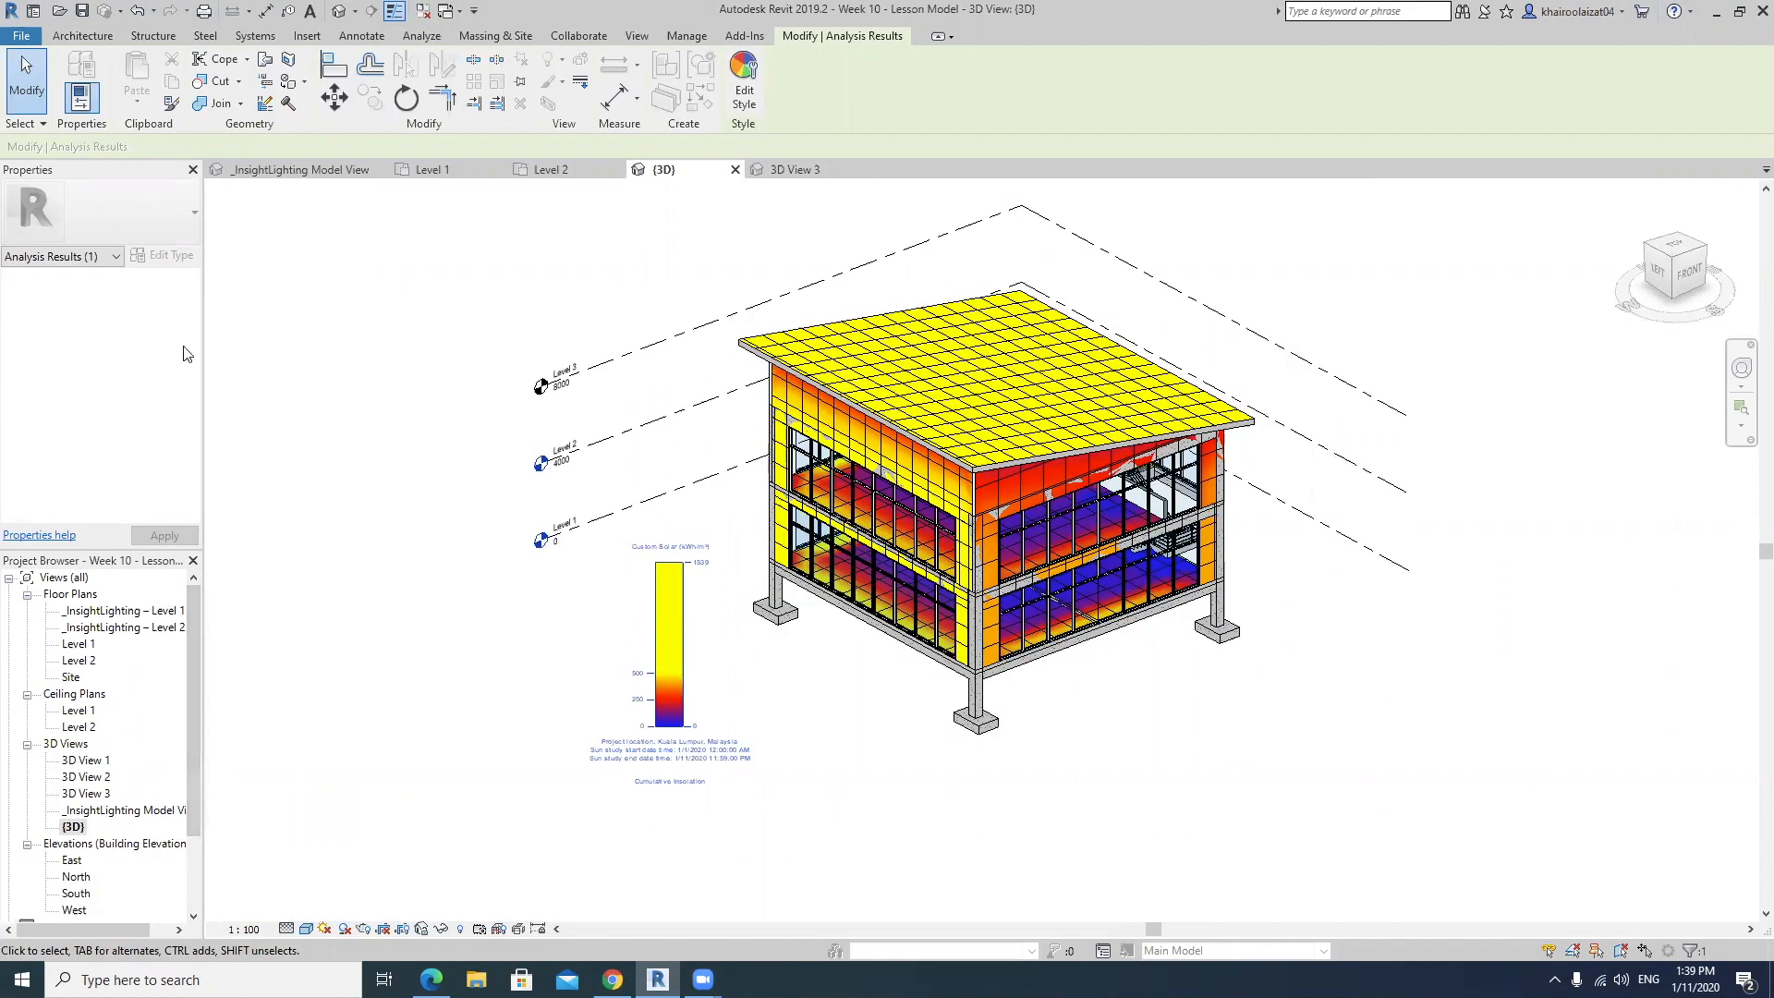
Examine the cumulative insolation results on the roof, walls and floors in the {3D} view, close up and as a whole.
{"action": "key", "text": "Escape"}
{"action": "scroll", "coordinate": [186, 407], "scroll_direction": "down", "scroll_amount": 5}
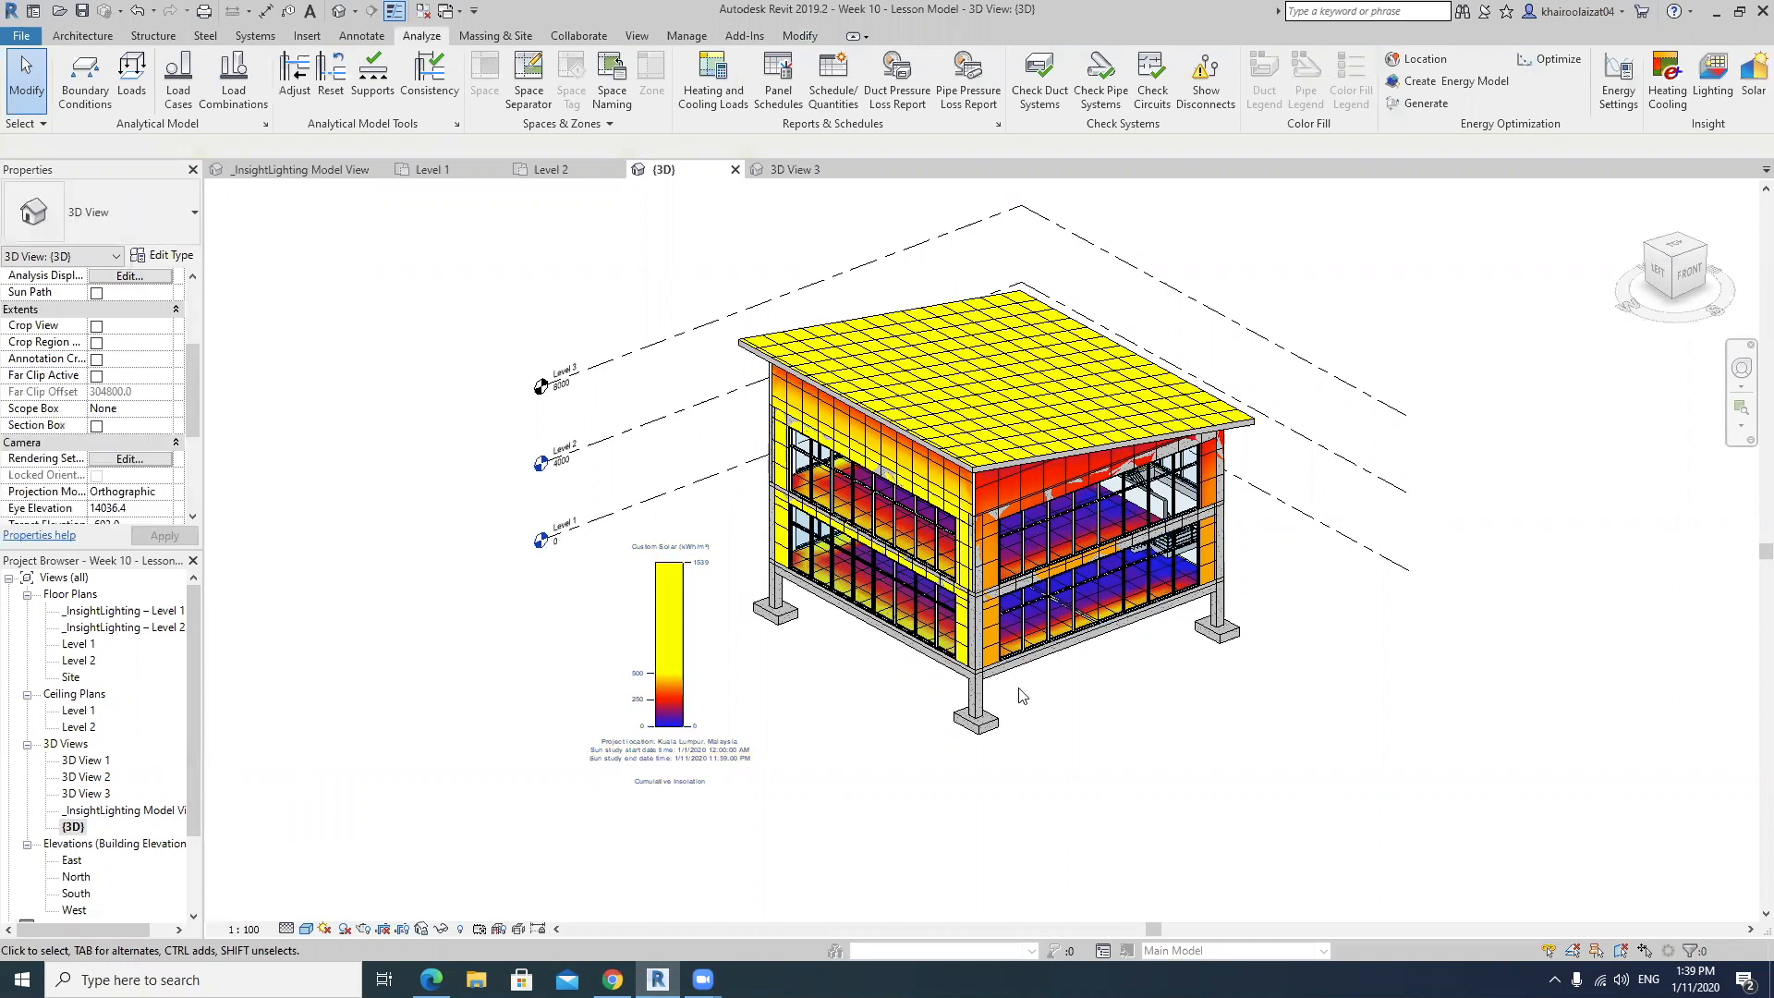
{"action": "scroll", "coordinate": [1067, 836], "scroll_direction": "up", "scroll_amount": 4}
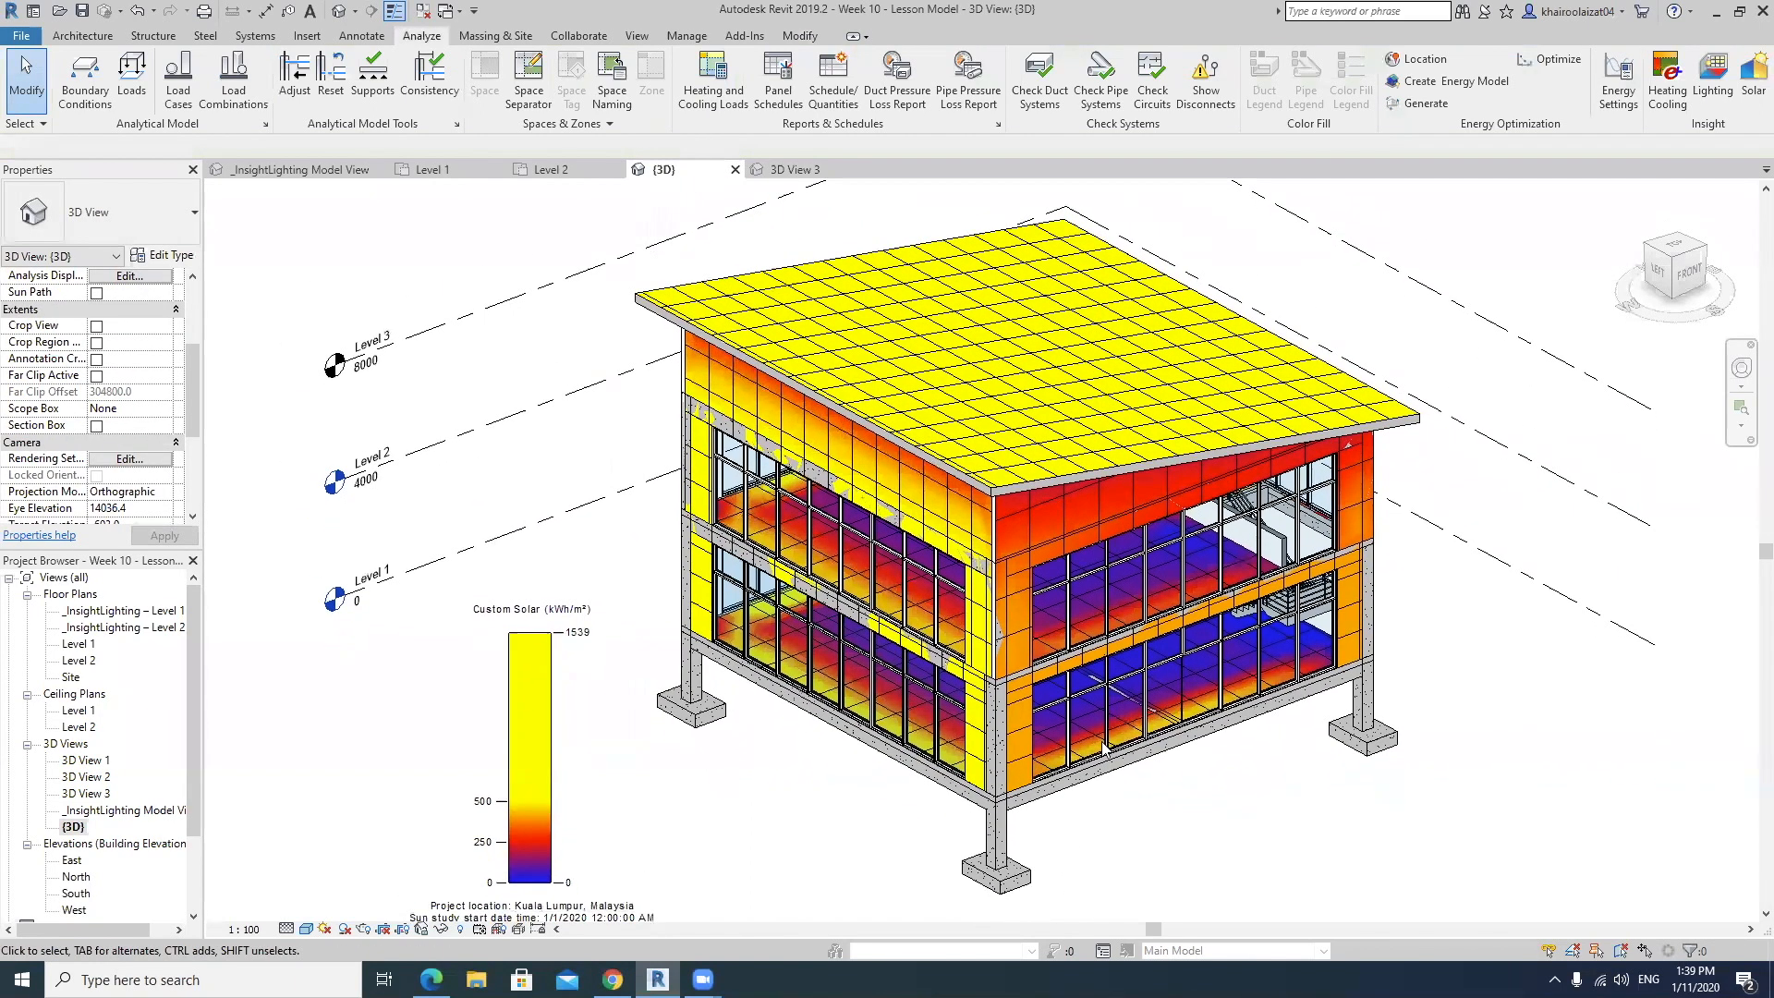
{"action": "middle_click_drag", "start_coordinate": [1104, 748], "coordinate": [1088, 702]}
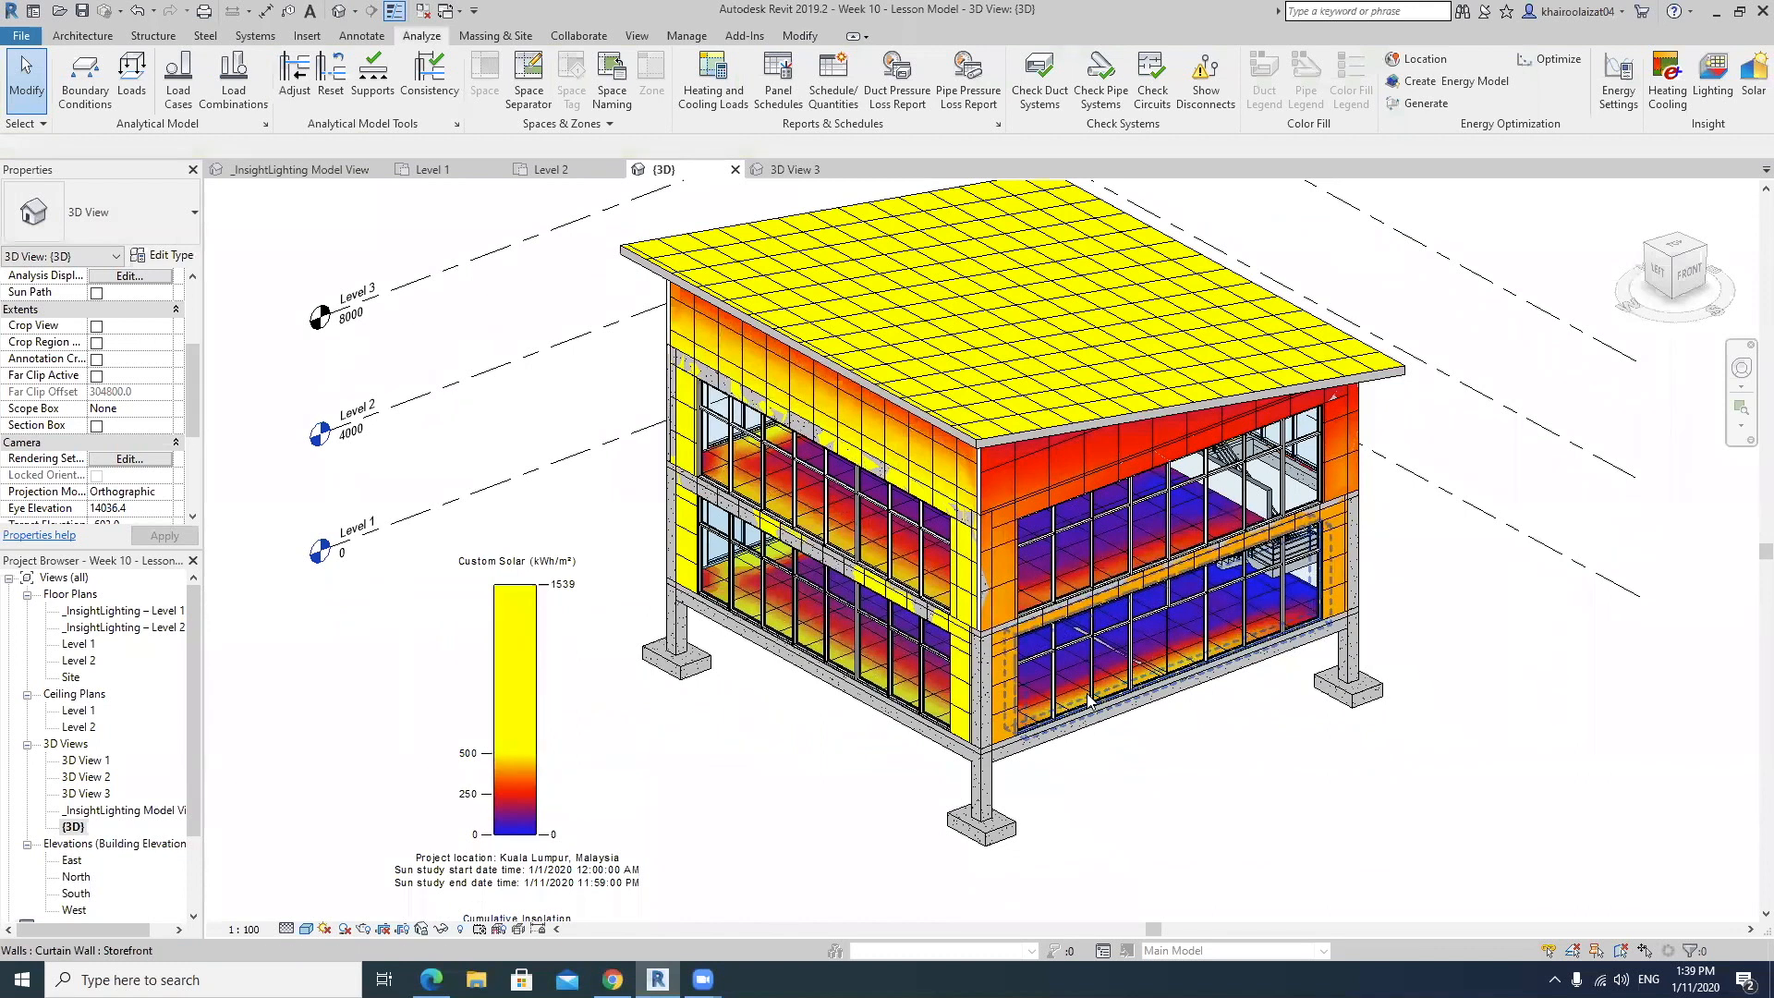
{"action": "middle_click_drag", "start_coordinate": [1150, 726], "coordinate": [1093, 749]}
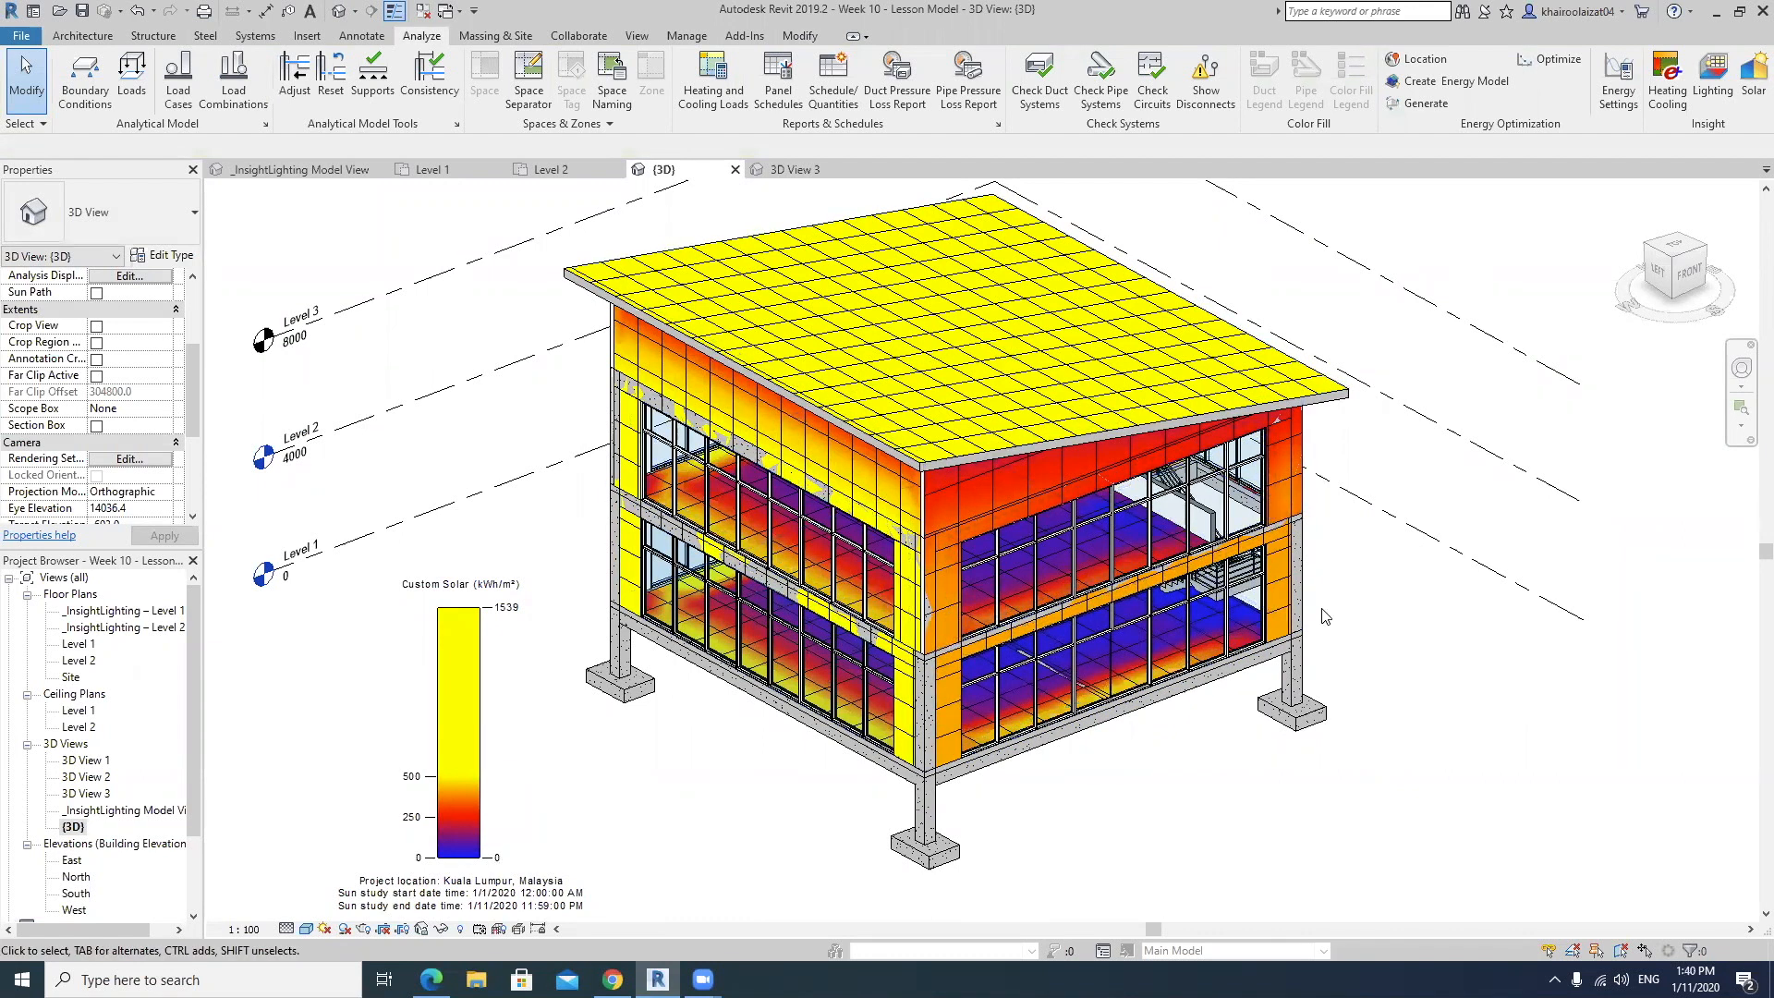
{"action": "scroll", "coordinate": [1201, 637], "scroll_direction": "down", "scroll_amount": 3}
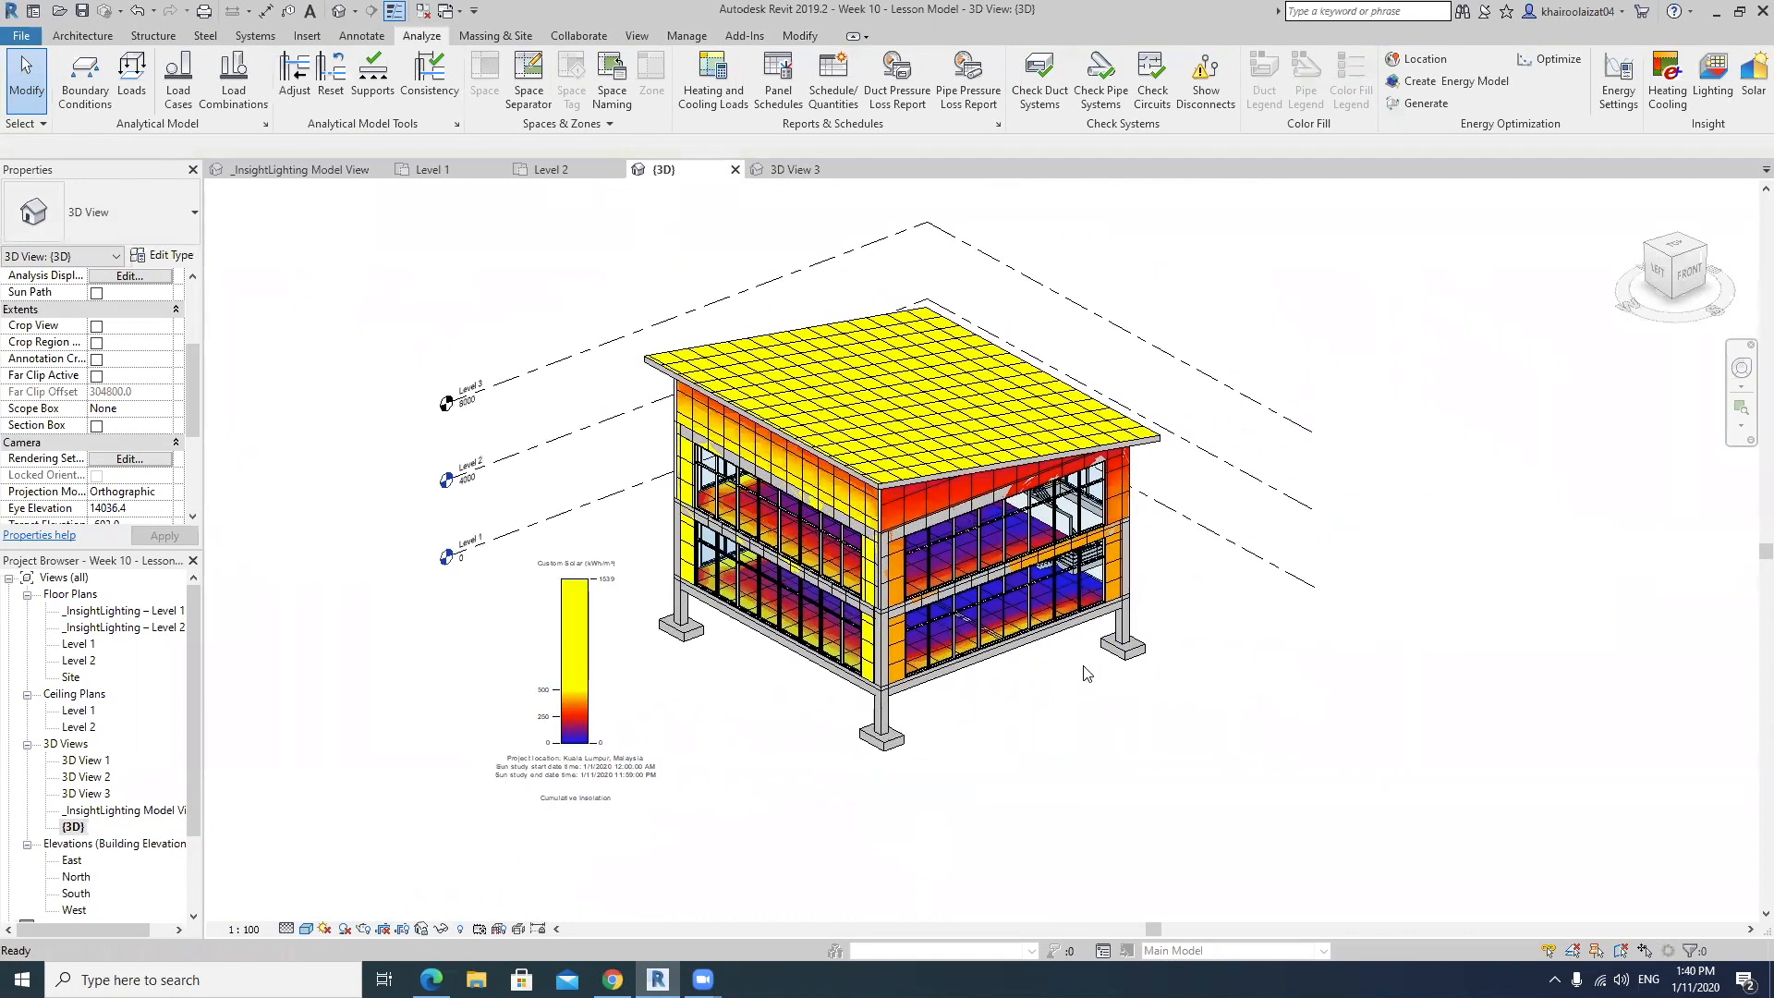
{"action": "middle_click_drag", "start_coordinate": [1208, 580], "coordinate": [1237, 608]}
{"action": "scroll", "coordinate": [1049, 634], "scroll_direction": "up", "scroll_amount": 3}
{"action": "scroll", "coordinate": [1050, 634], "scroll_direction": "down", "scroll_amount": 4}
{"action": "scroll", "coordinate": [1048, 633], "scroll_direction": "up", "scroll_amount": 1}
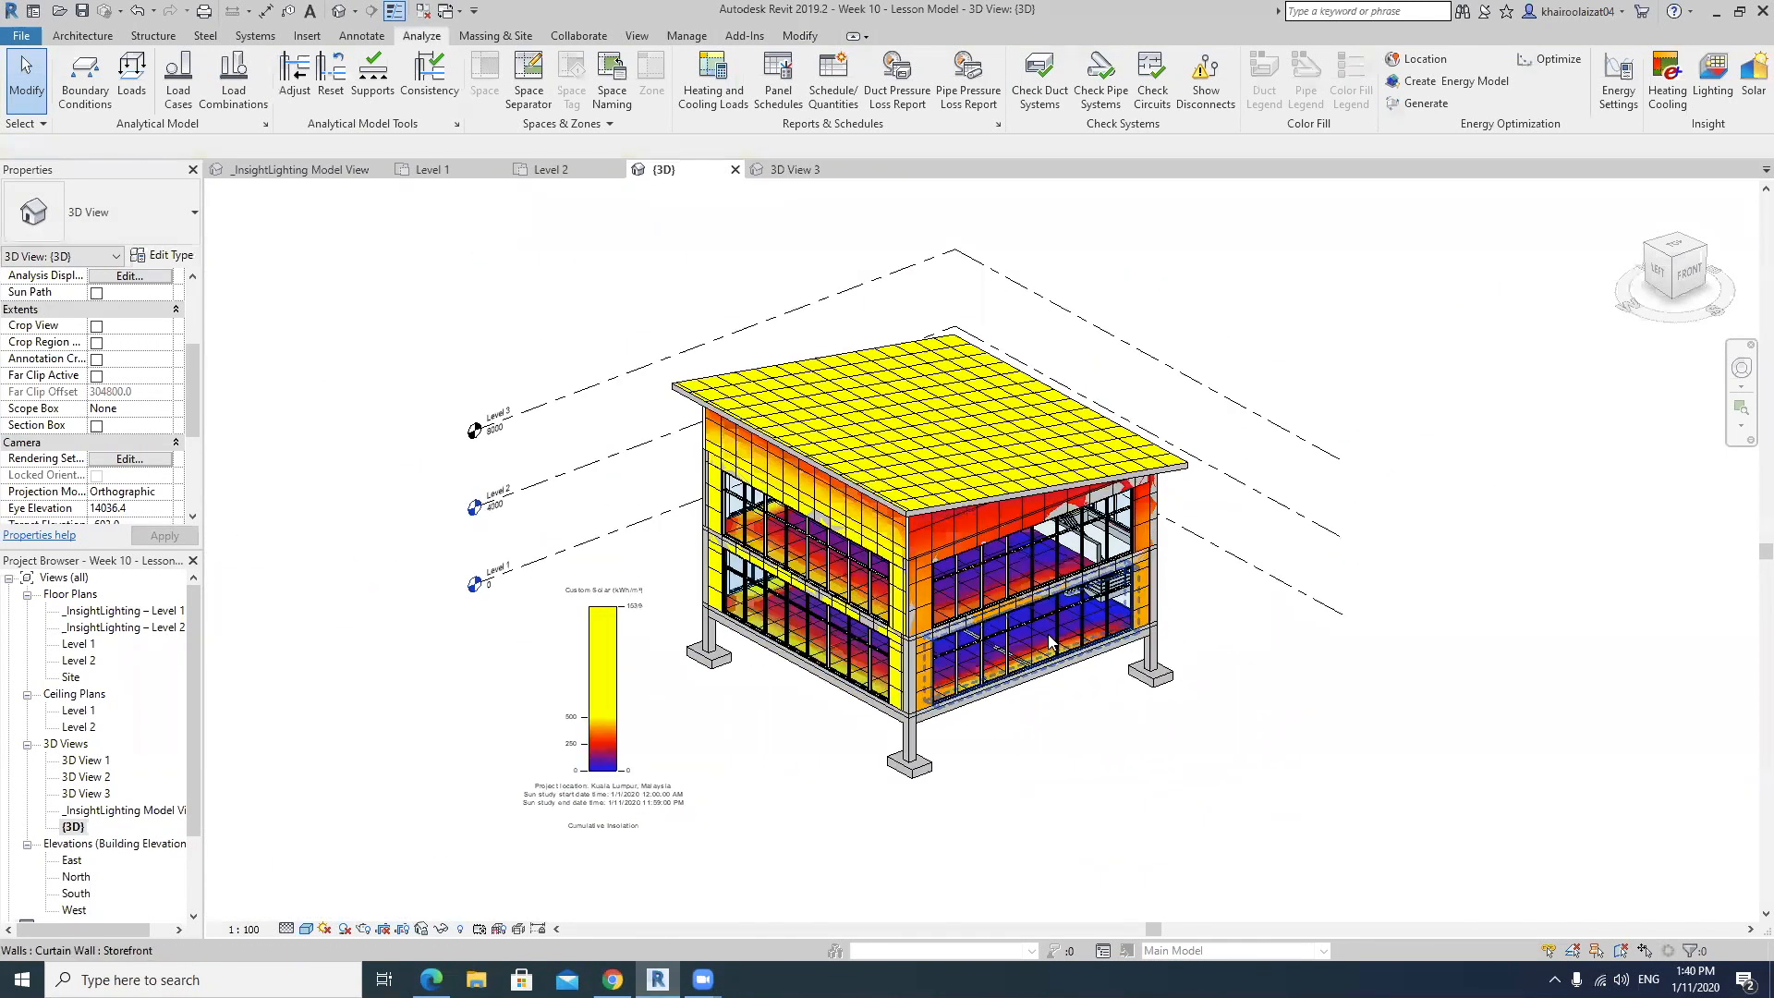
Turn on the sun path in the {3D} view and move the insolation legend clear of the building, outside the compass ring.
{"action": "left_click", "coordinate": [326, 929]}
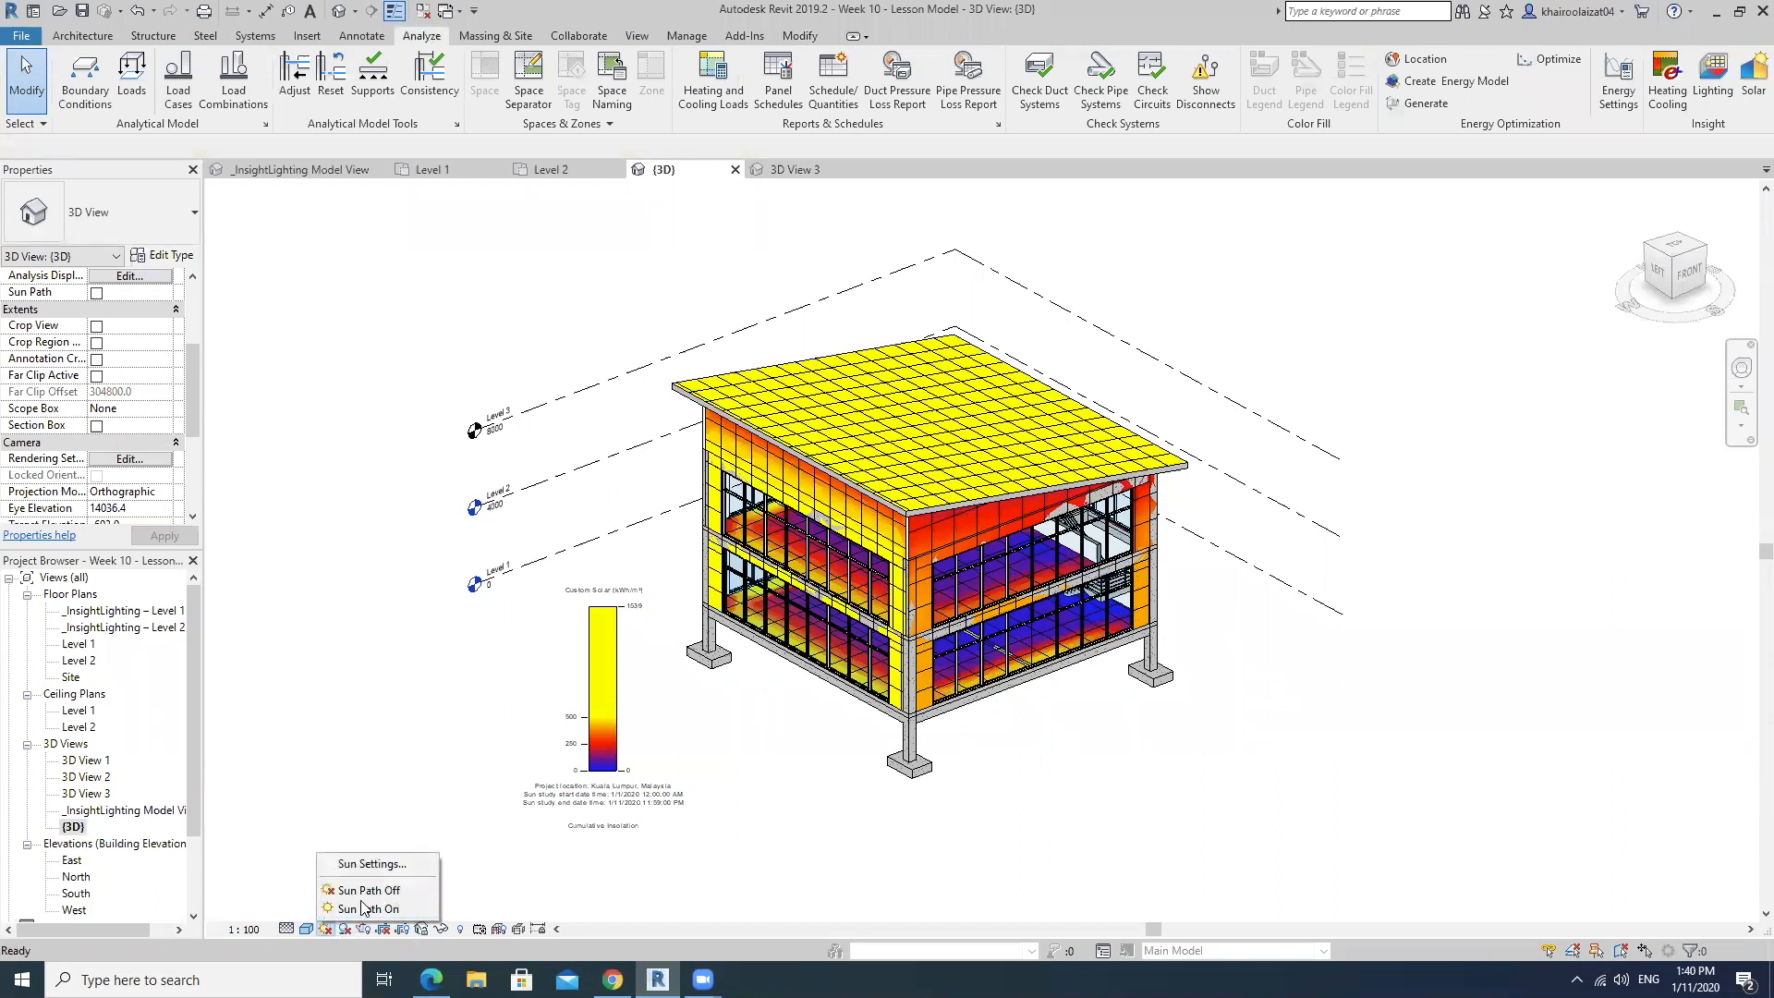
{"action": "left_click", "coordinate": [363, 908]}
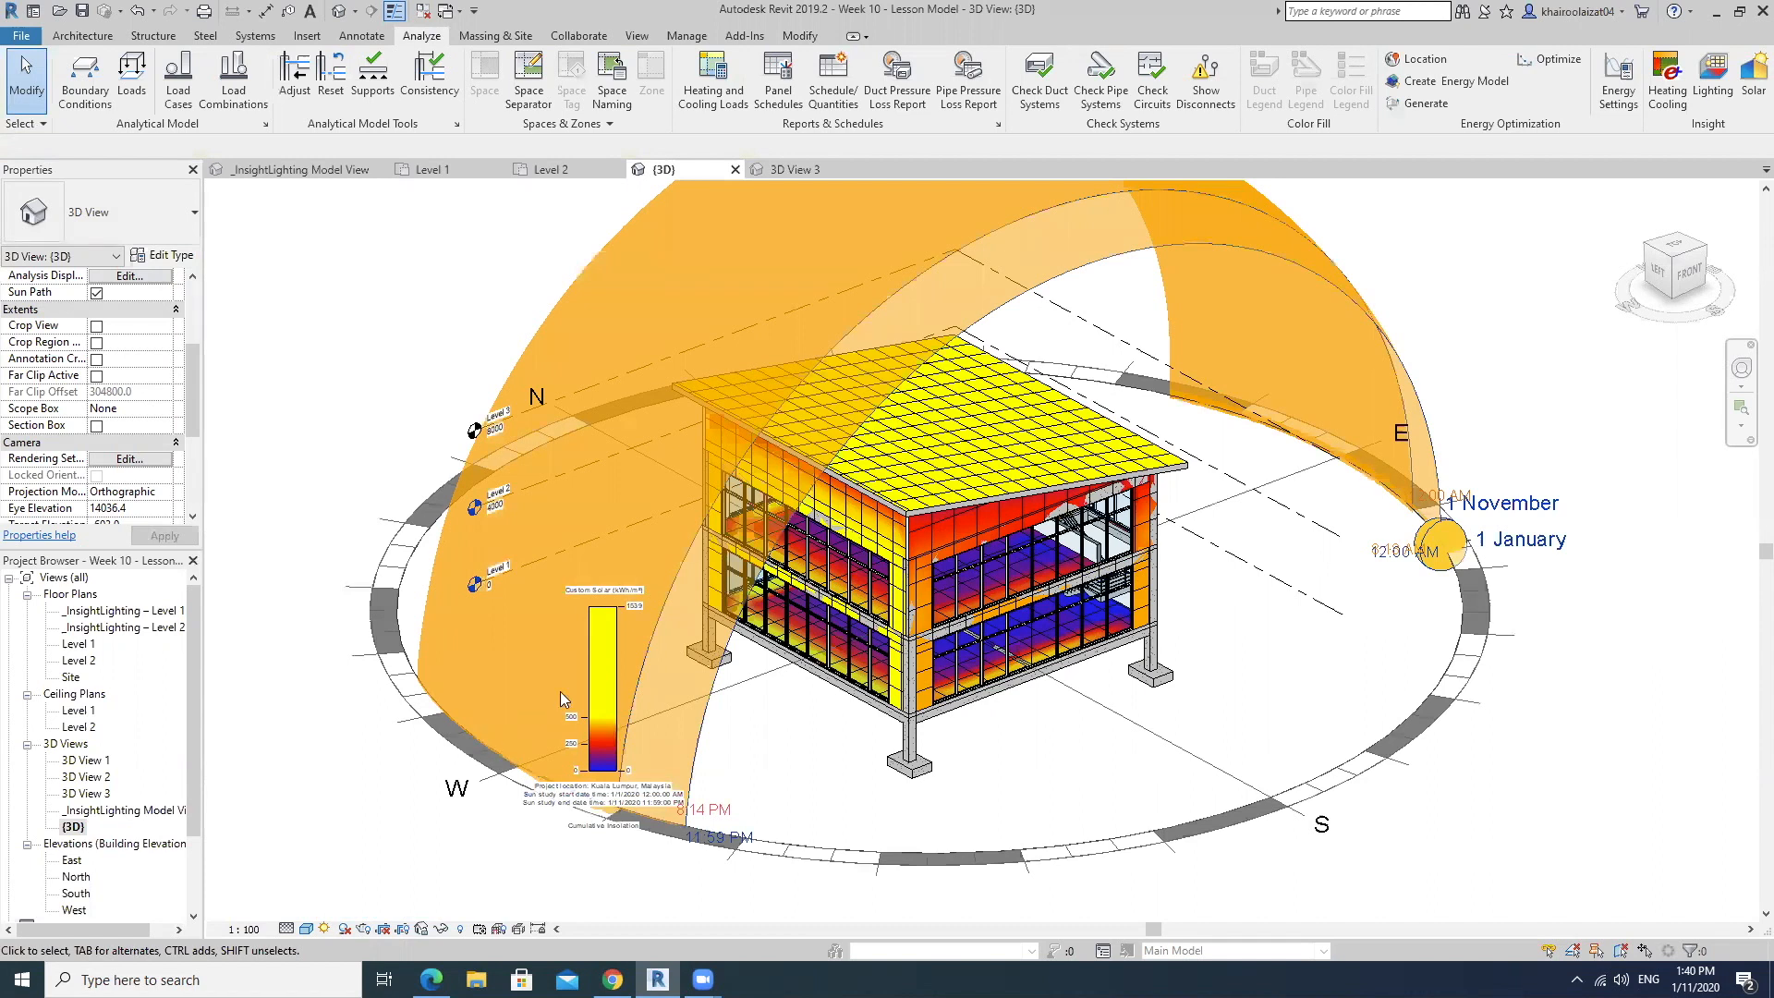
{"action": "left_click", "coordinate": [614, 668]}
{"action": "left_click_drag", "start_coordinate": [613, 667], "coordinate": [1567, 713]}
Examine the building's insolation results against the sun path, and the legend's project location and sun study dates.
{"action": "middle_click_drag", "start_coordinate": [1256, 639], "coordinate": [1198, 621], "text": "shift"}
{"action": "scroll", "coordinate": [1251, 661], "scroll_direction": "up", "scroll_amount": 2}
{"action": "scroll", "coordinate": [1155, 698], "scroll_direction": "down", "scroll_amount": 2}
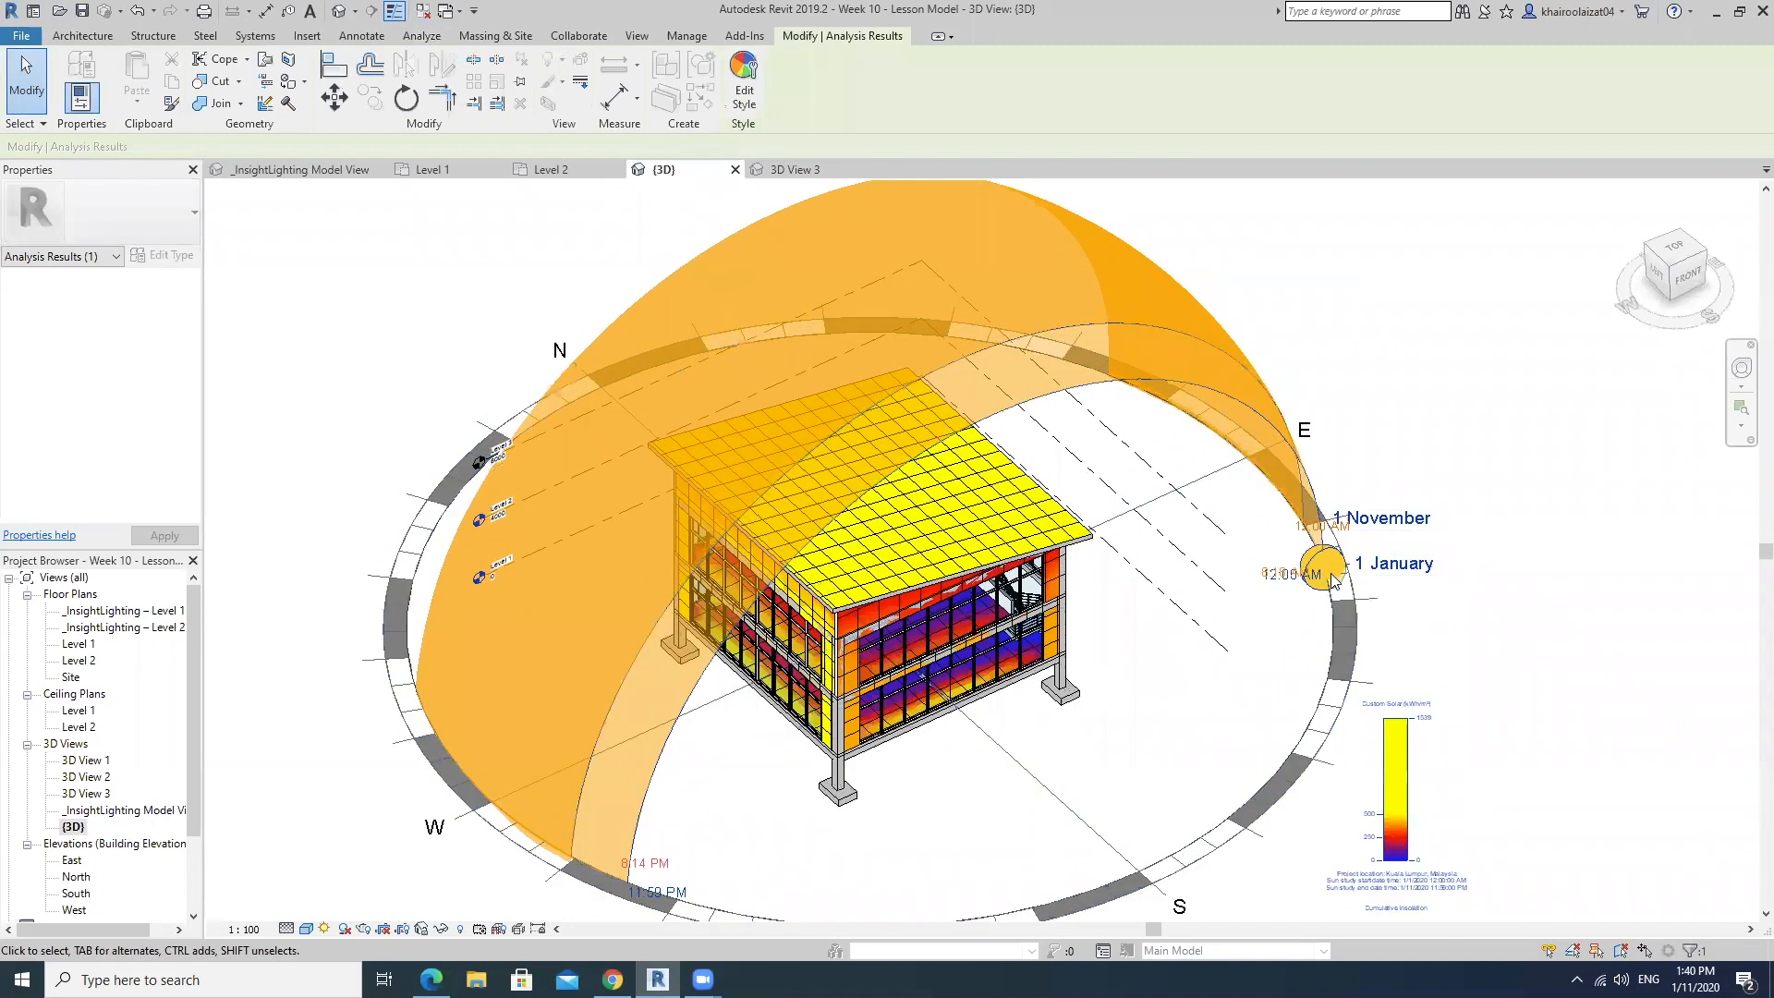
{"action": "middle_click_drag", "start_coordinate": [1298, 658], "coordinate": [1287, 613]}
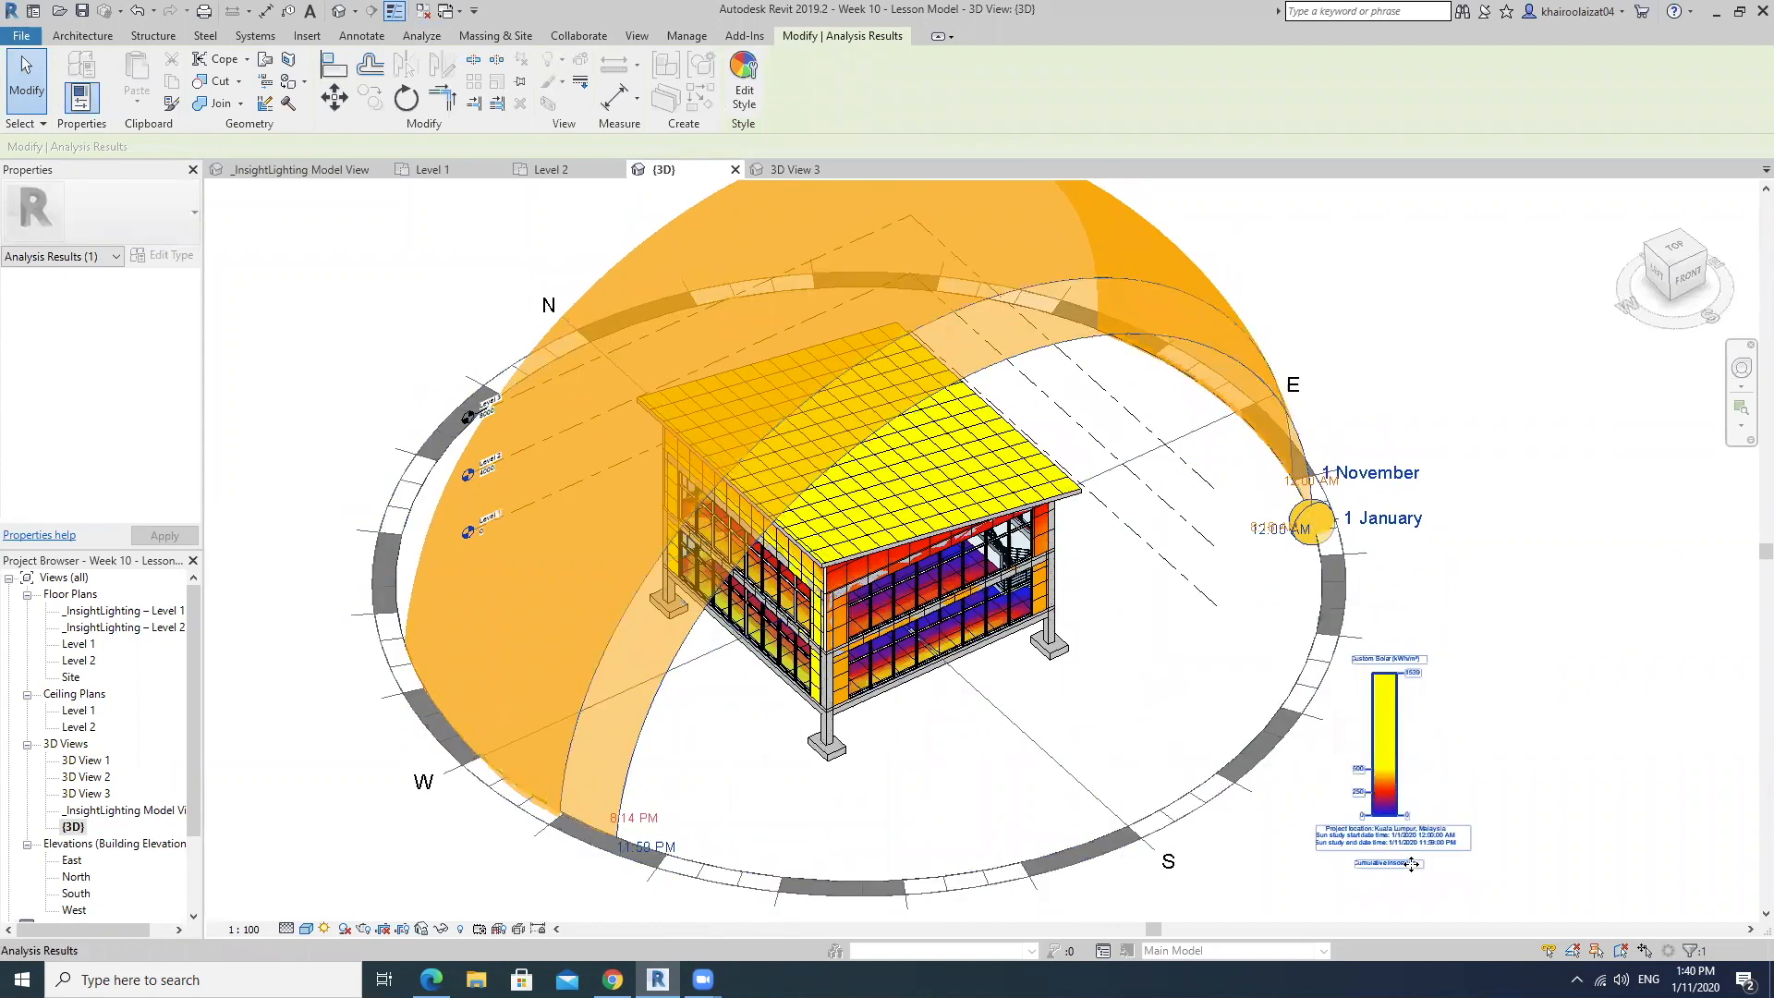
{"action": "scroll", "coordinate": [1411, 863], "scroll_direction": "up", "scroll_amount": 6}
{"action": "scroll", "coordinate": [1348, 800], "scroll_direction": "down", "scroll_amount": 3}
{"action": "scroll", "coordinate": [1349, 800], "scroll_direction": "down", "scroll_amount": 5}
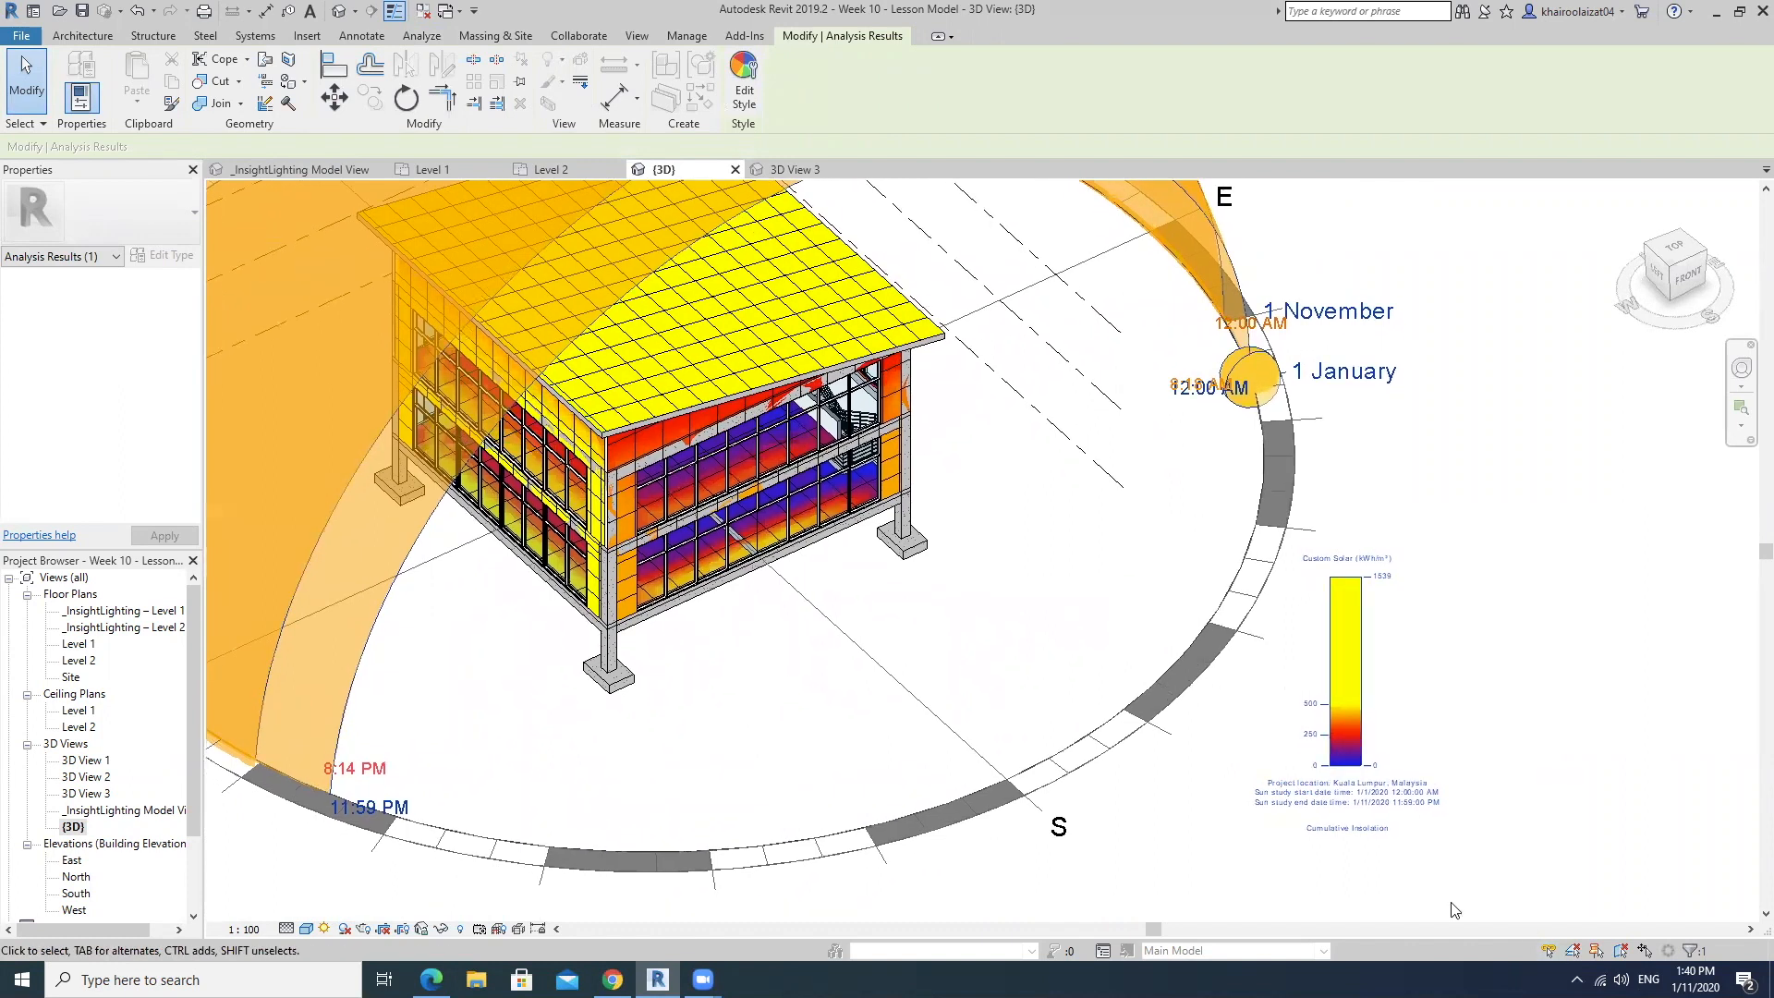
{"action": "scroll", "coordinate": [1372, 842], "scroll_direction": "up", "scroll_amount": 5}
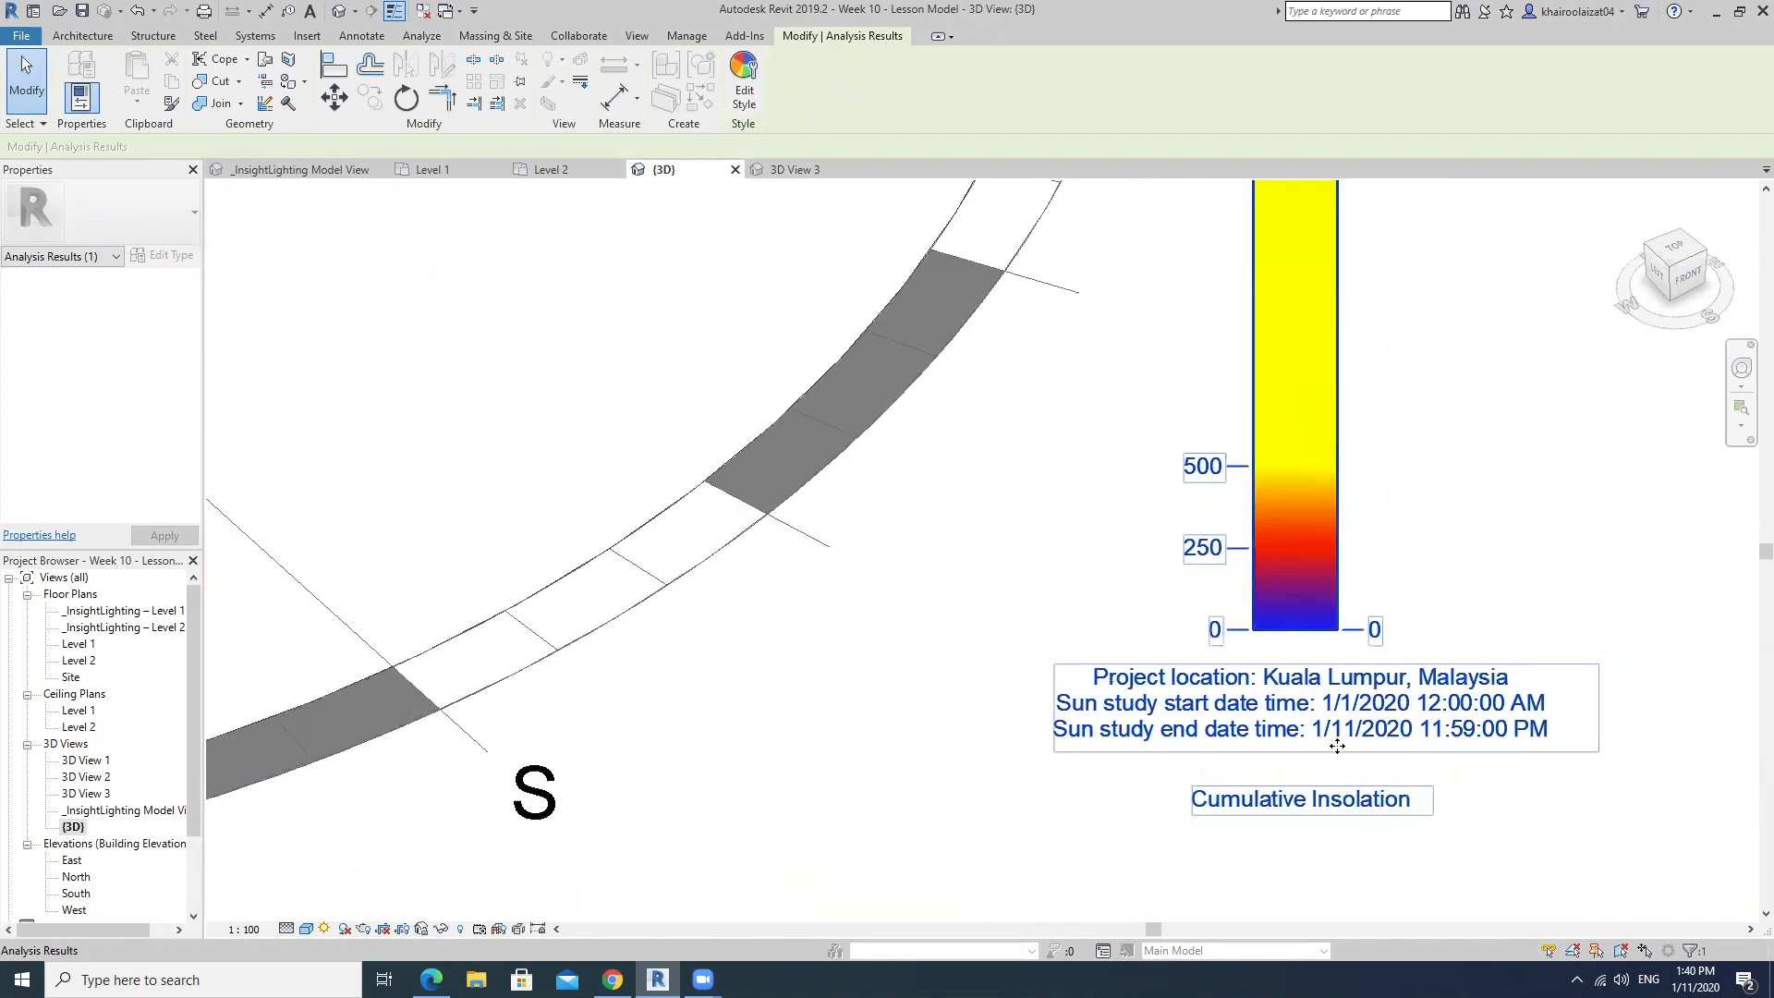
{"action": "scroll", "coordinate": [1336, 746], "scroll_direction": "down", "scroll_amount": 3}
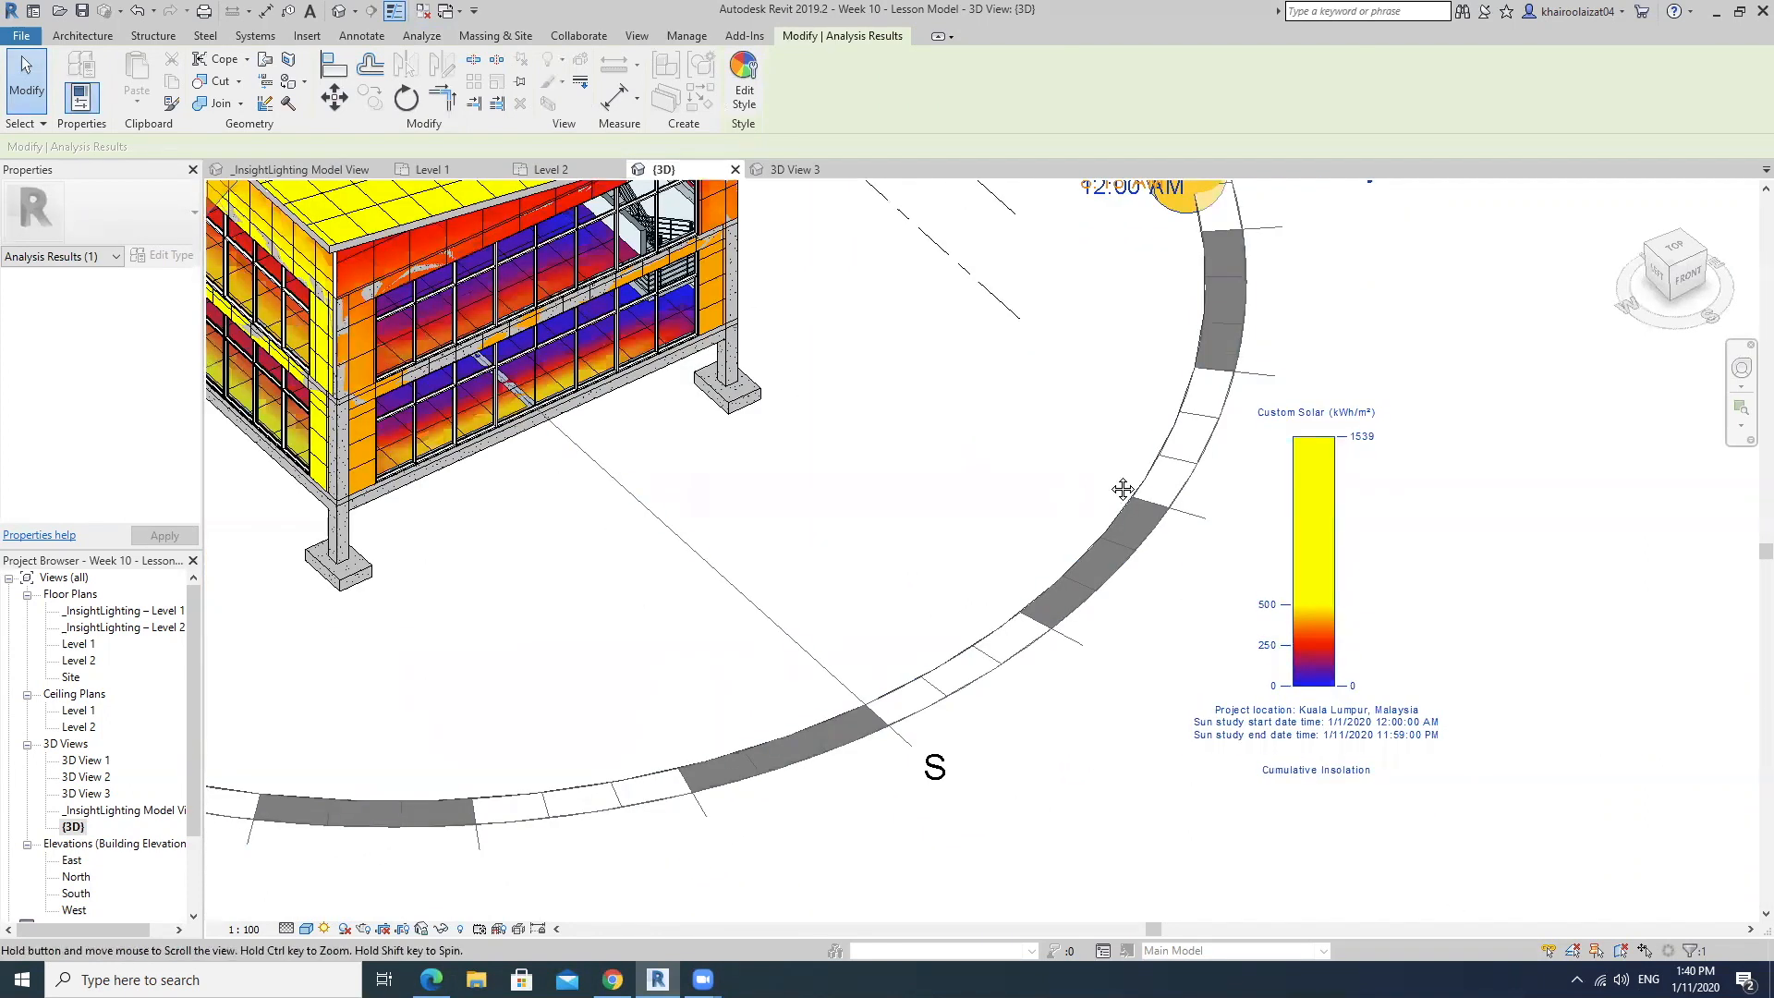
{"action": "scroll", "coordinate": [1122, 490], "scroll_direction": "down", "scroll_amount": 5}
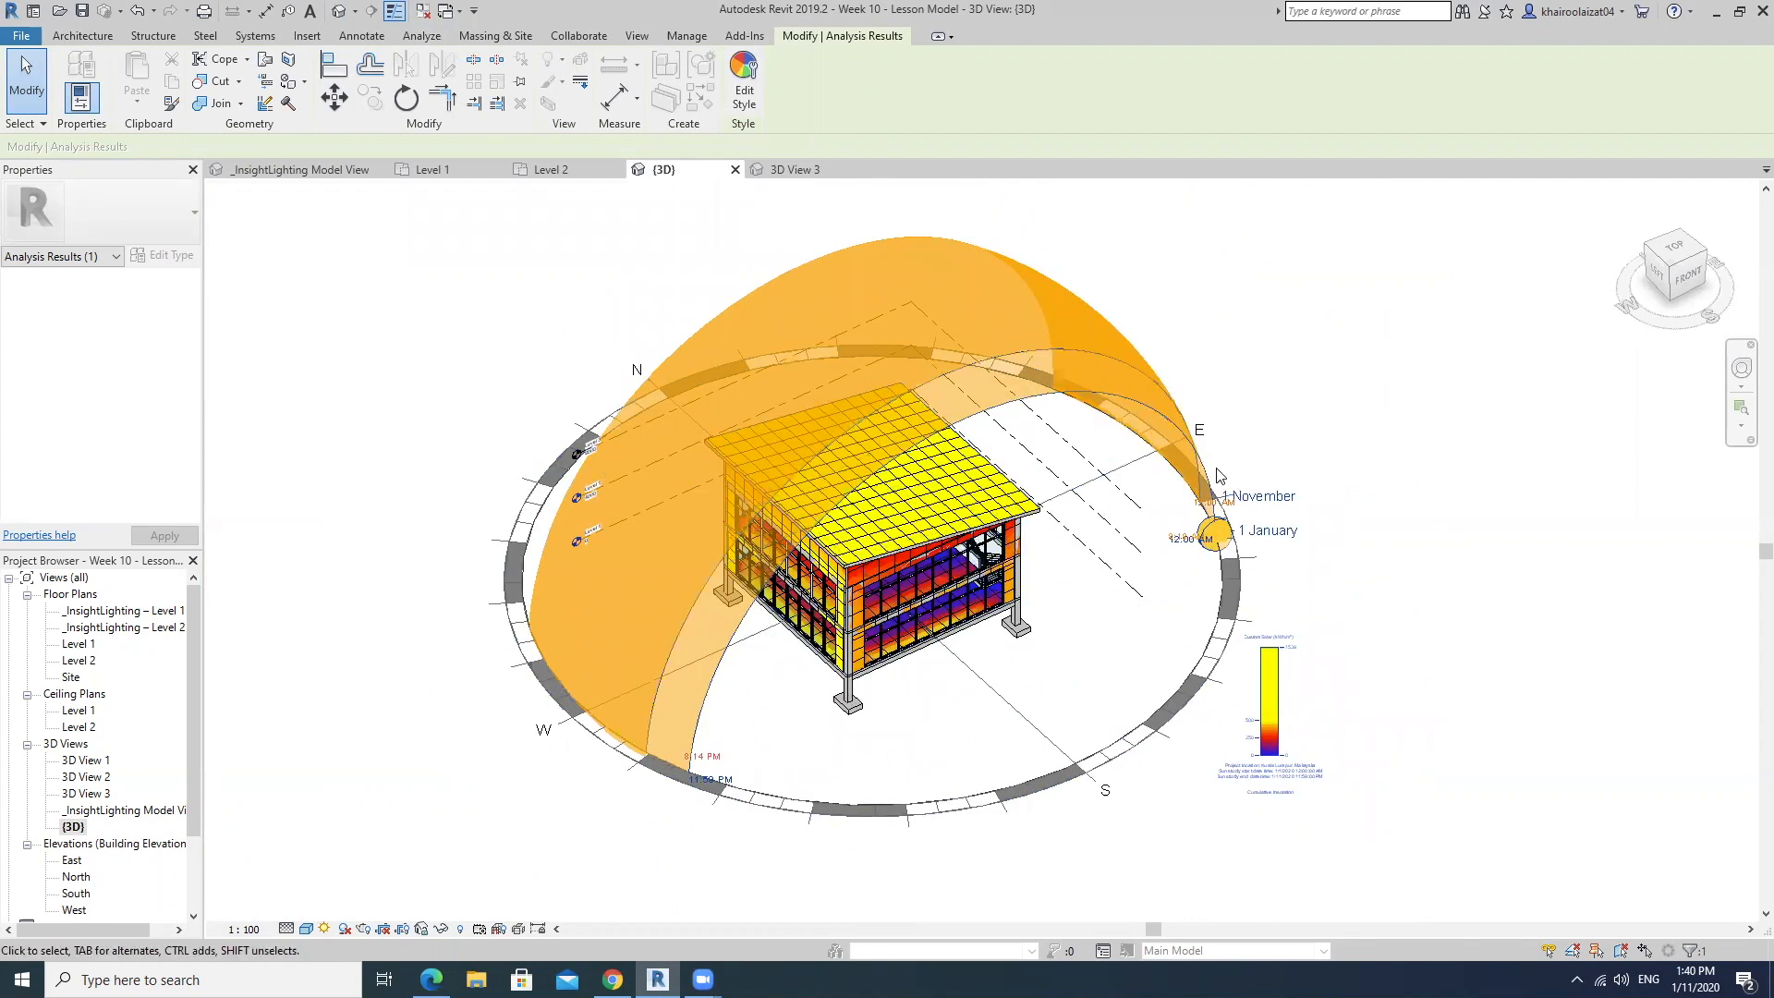
{"action": "scroll", "coordinate": [1218, 476], "scroll_direction": "up", "scroll_amount": 3}
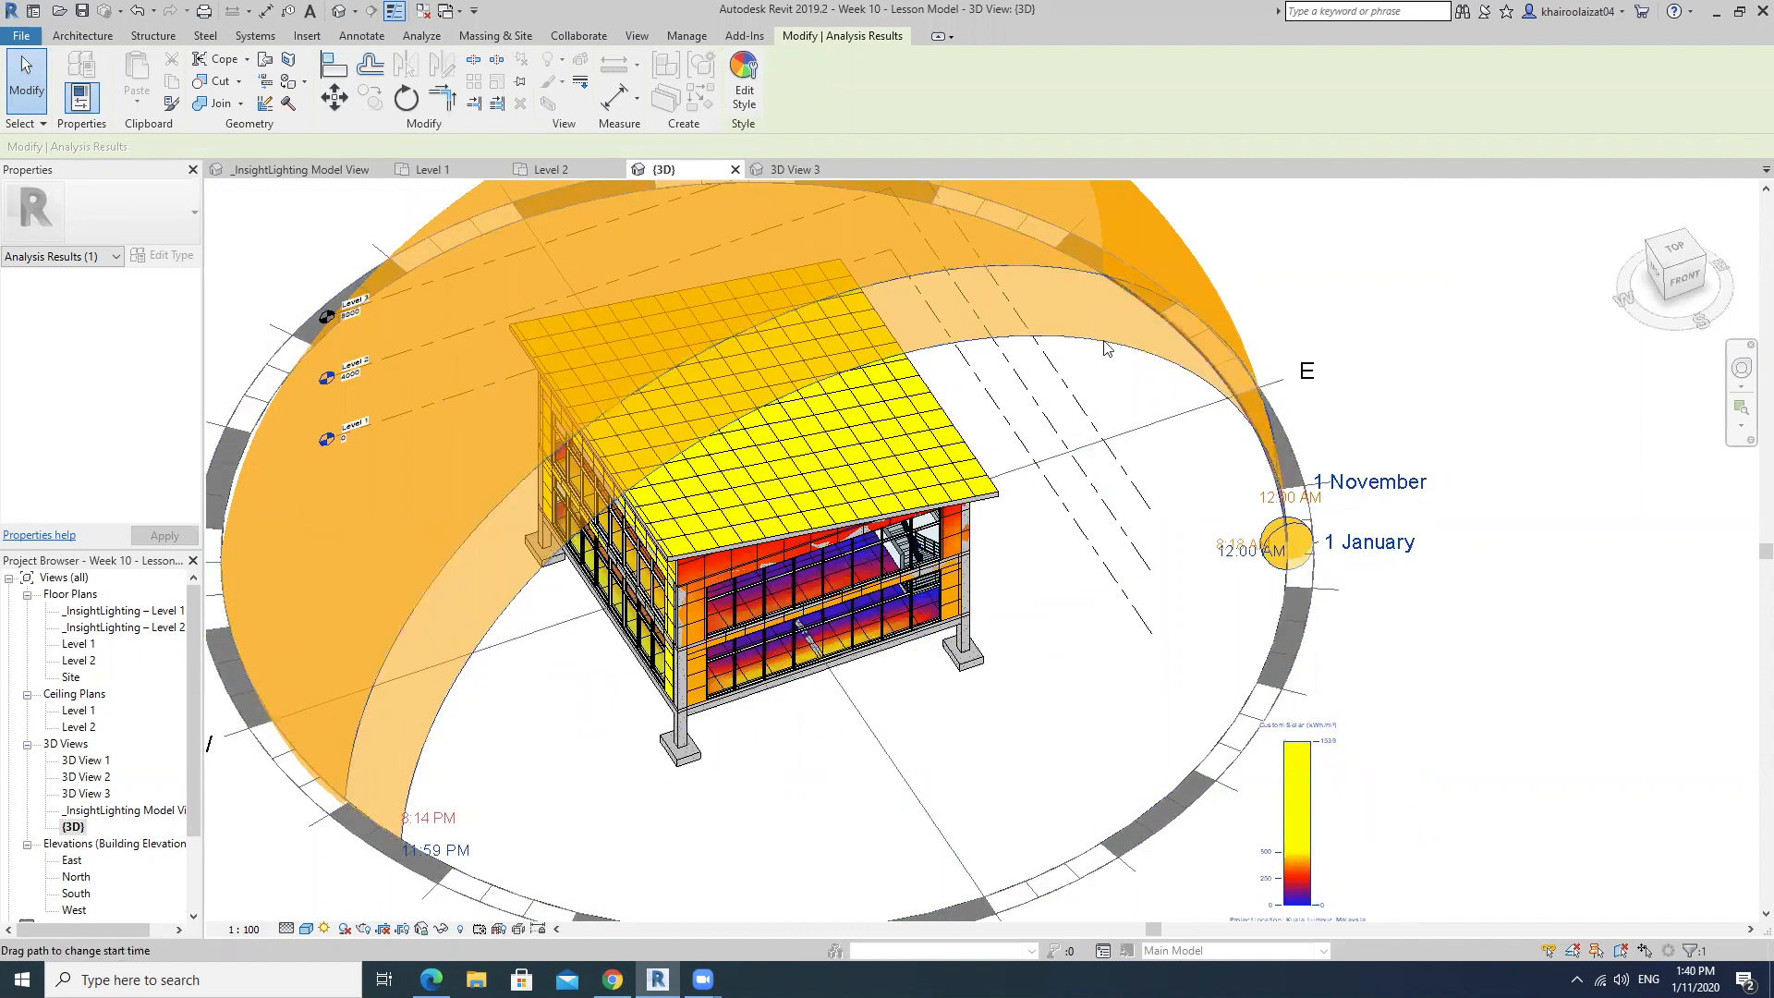
Inspect the insolation on the facades and interior floors beneath the sun path from several angles and distances.
{"action": "middle_click_drag", "start_coordinate": [952, 385], "coordinate": [1084, 305], "text": "shift"}
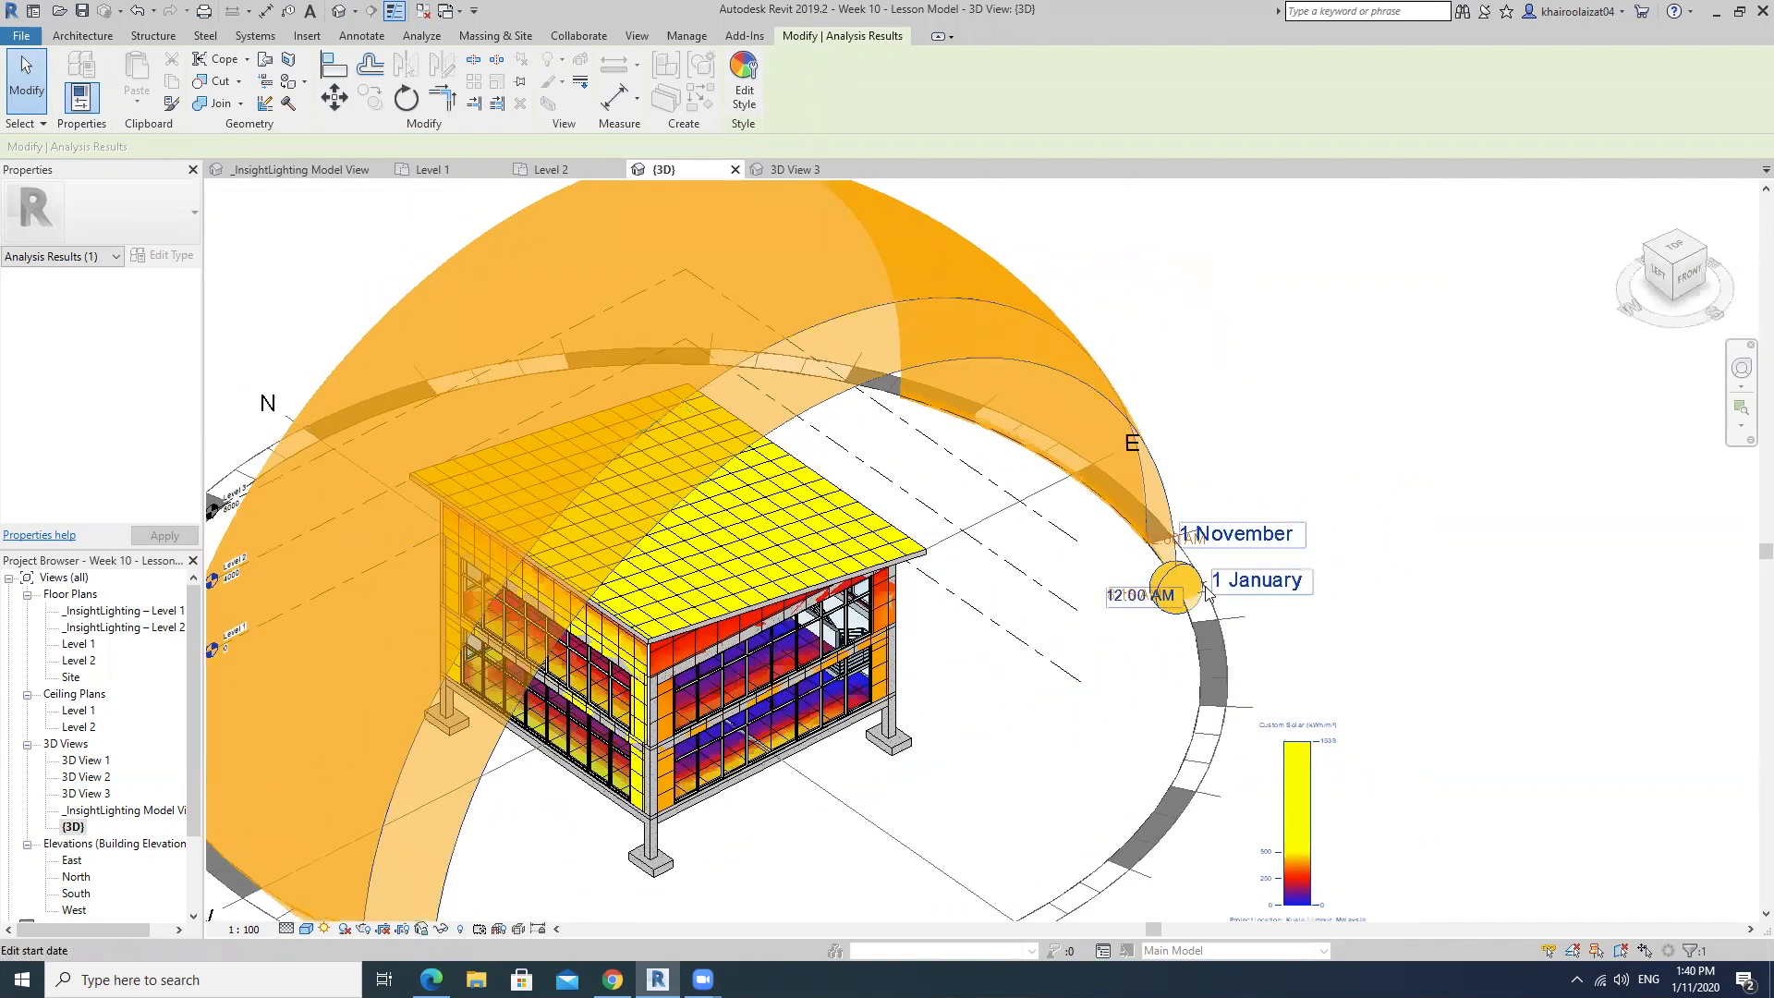
{"action": "scroll", "coordinate": [591, 565], "scroll_direction": "down", "scroll_amount": 3}
{"action": "middle_click_drag", "start_coordinate": [790, 707], "coordinate": [1142, 577]}
{"action": "scroll", "coordinate": [965, 577], "scroll_direction": "up", "scroll_amount": 3}
{"action": "scroll", "coordinate": [1227, 658], "scroll_direction": "down", "scroll_amount": 4}
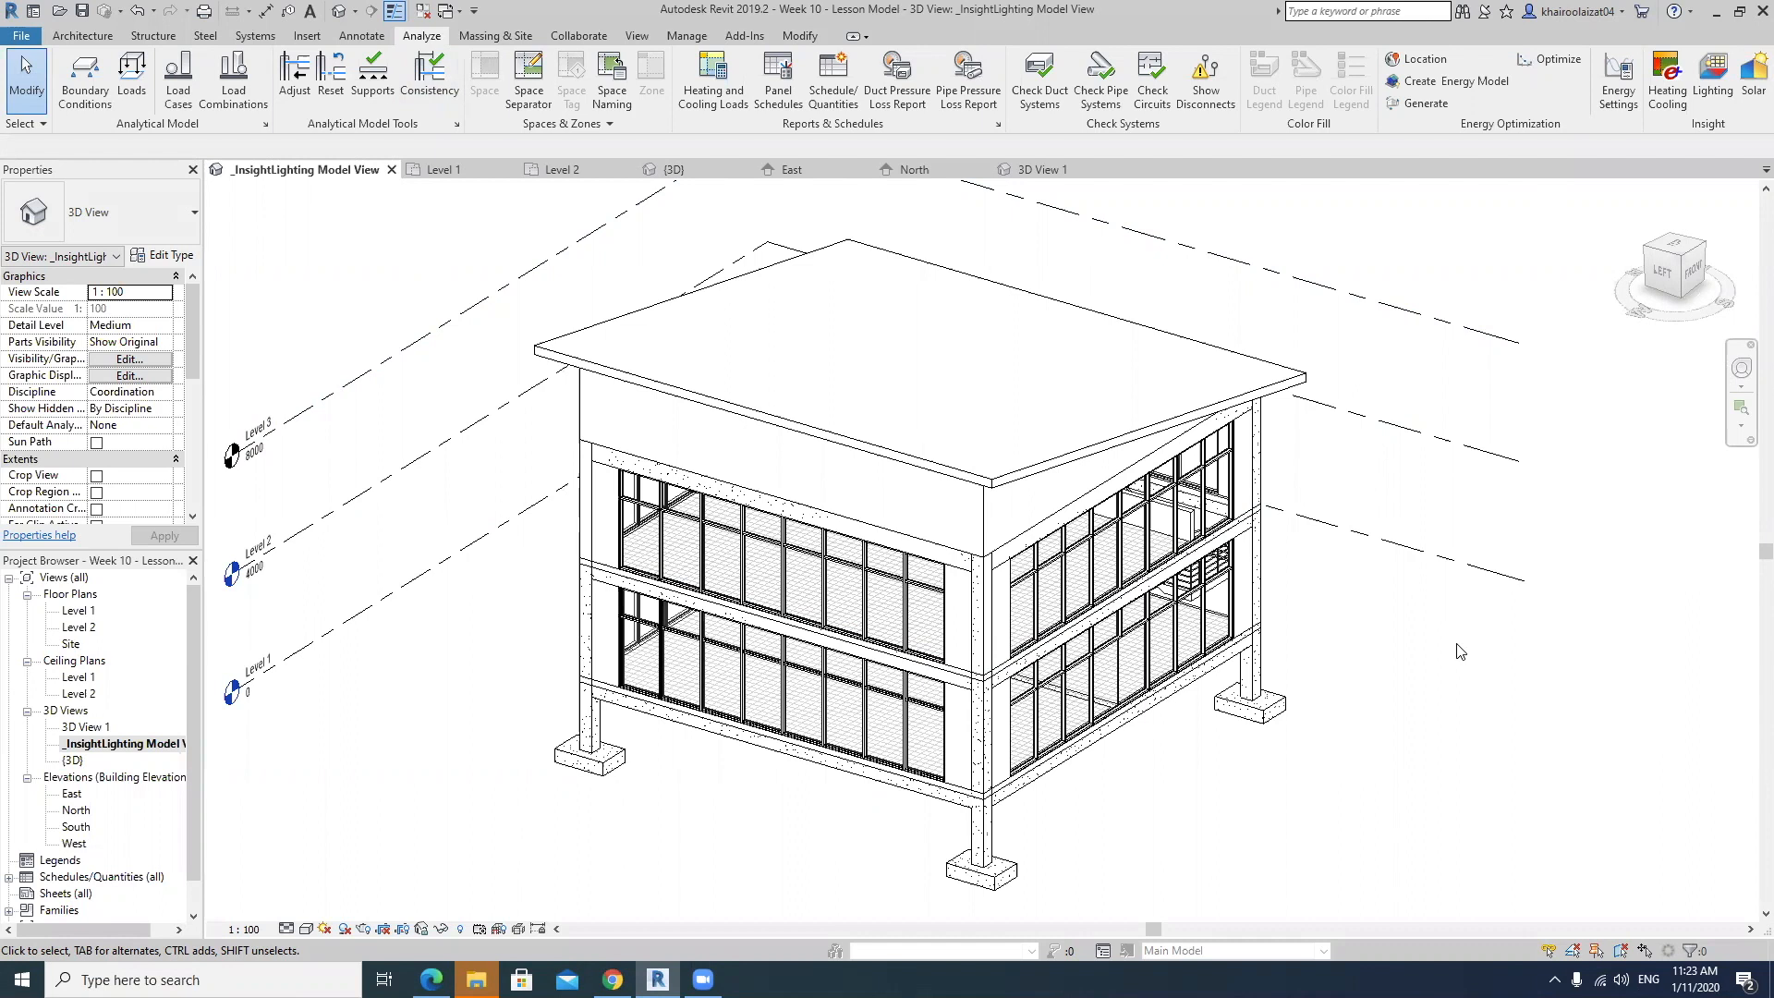
Start a new cloud lighting analysis from the _InsightLighting Model View, choosing <Run New Analysis>.
{"action": "middle_click_drag", "start_coordinate": [1501, 685], "coordinate": [1473, 682]}
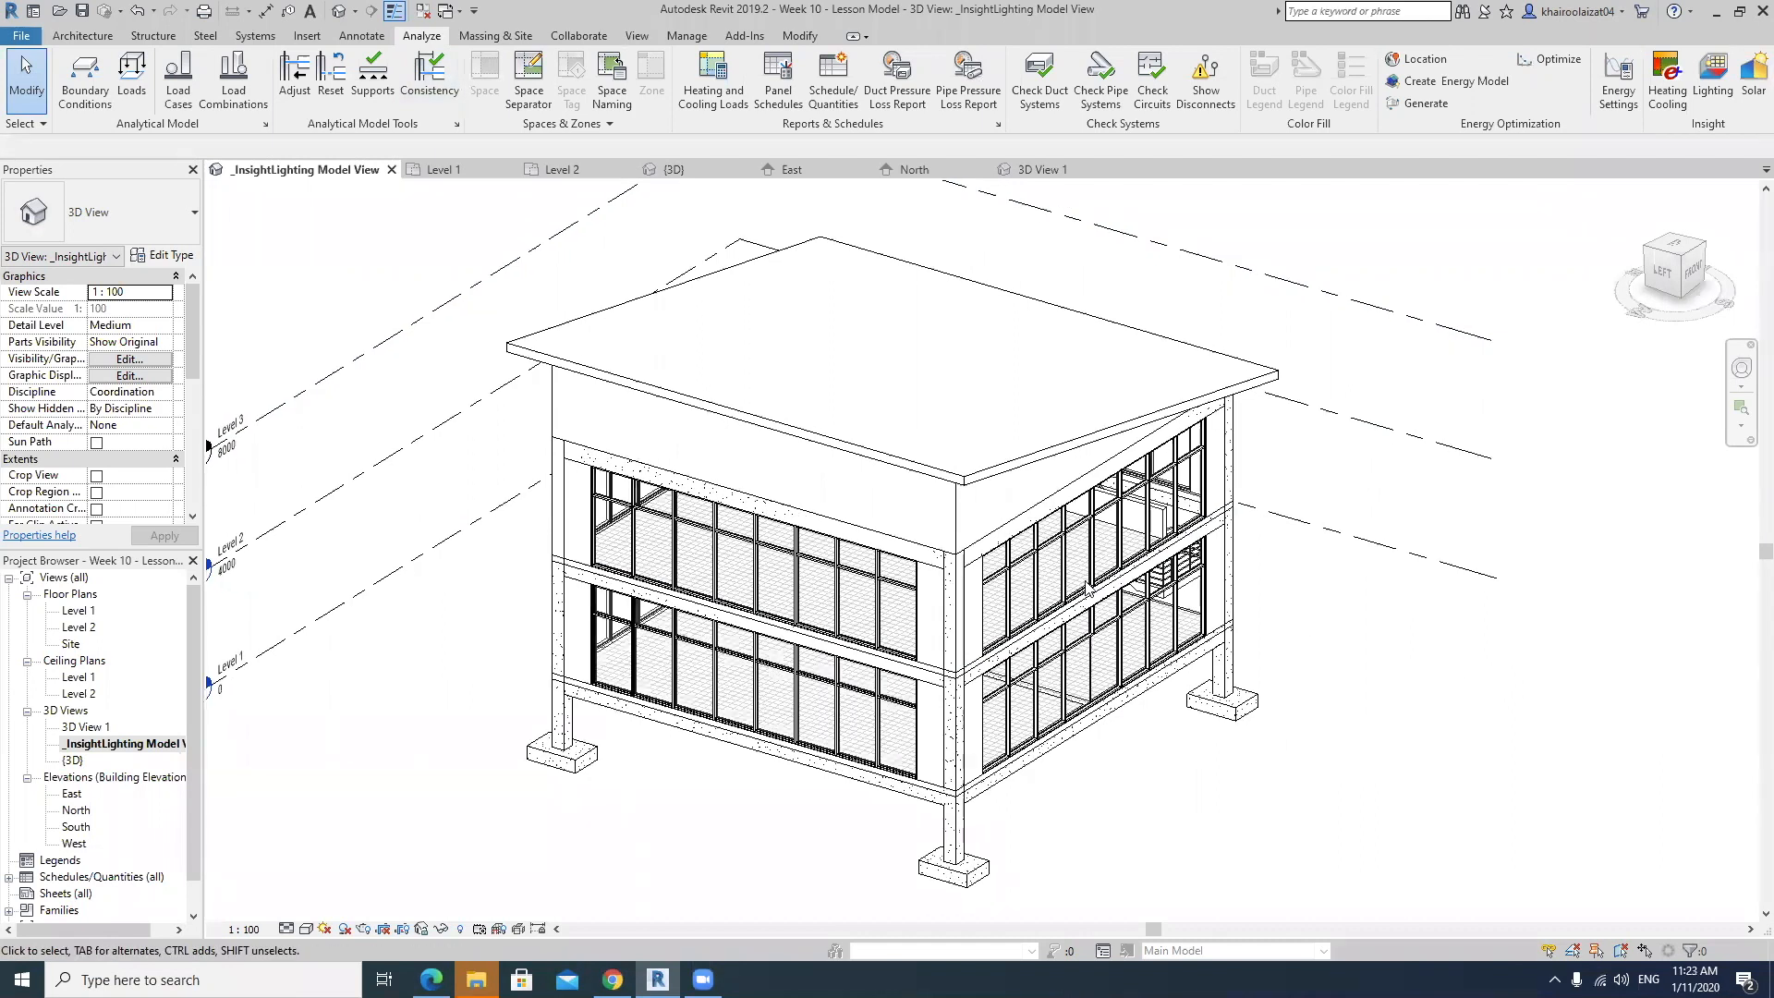
{"action": "scroll", "coordinate": [1081, 593], "scroll_direction": "up", "scroll_amount": 1}
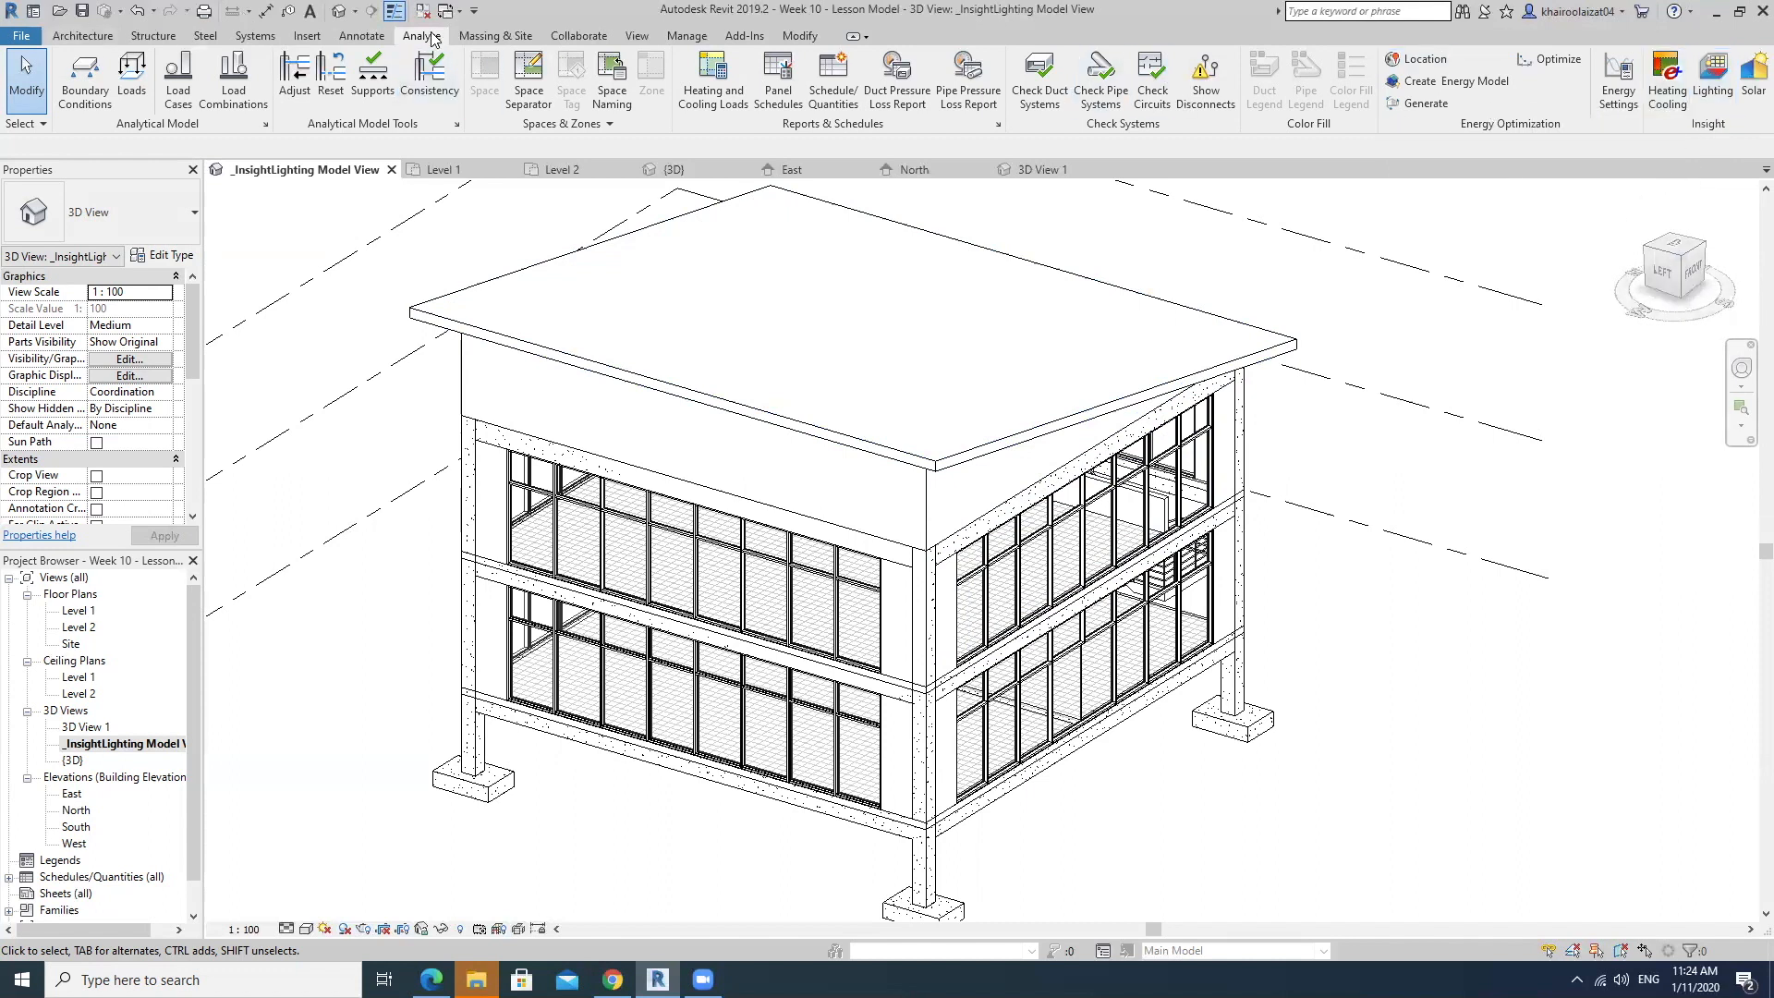
{"action": "left_click", "coordinate": [1711, 90]}
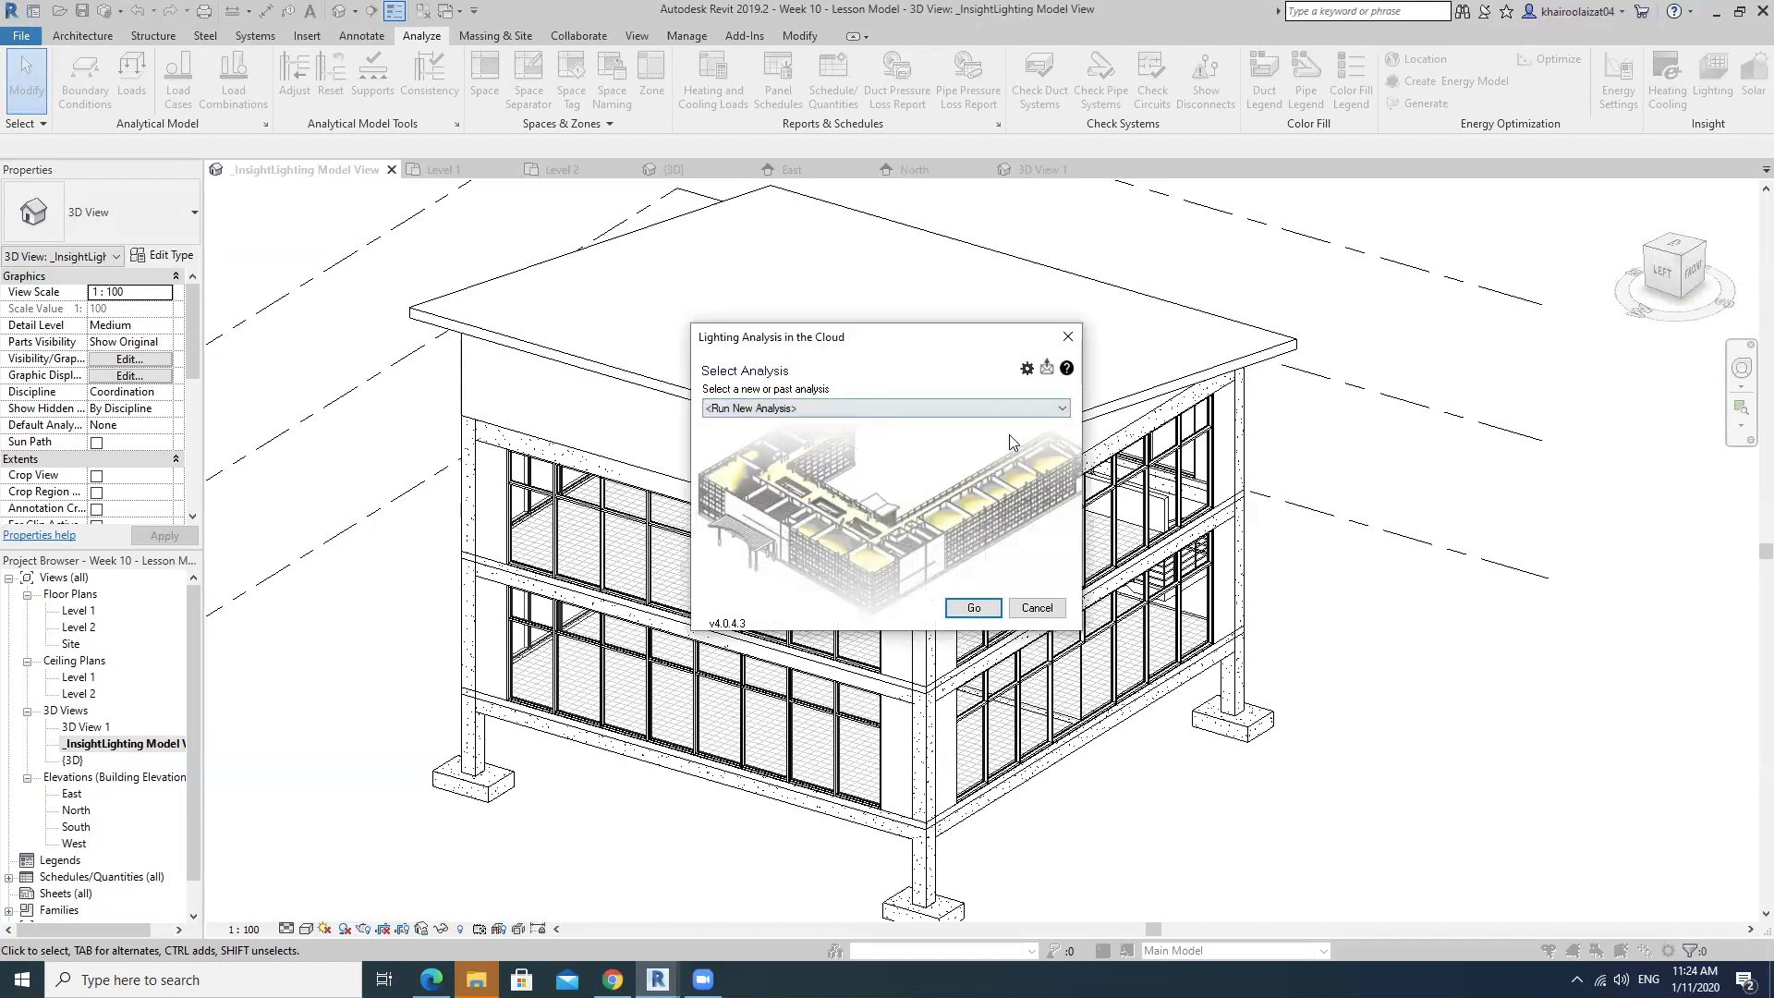
{"action": "left_click", "coordinate": [1062, 409]}
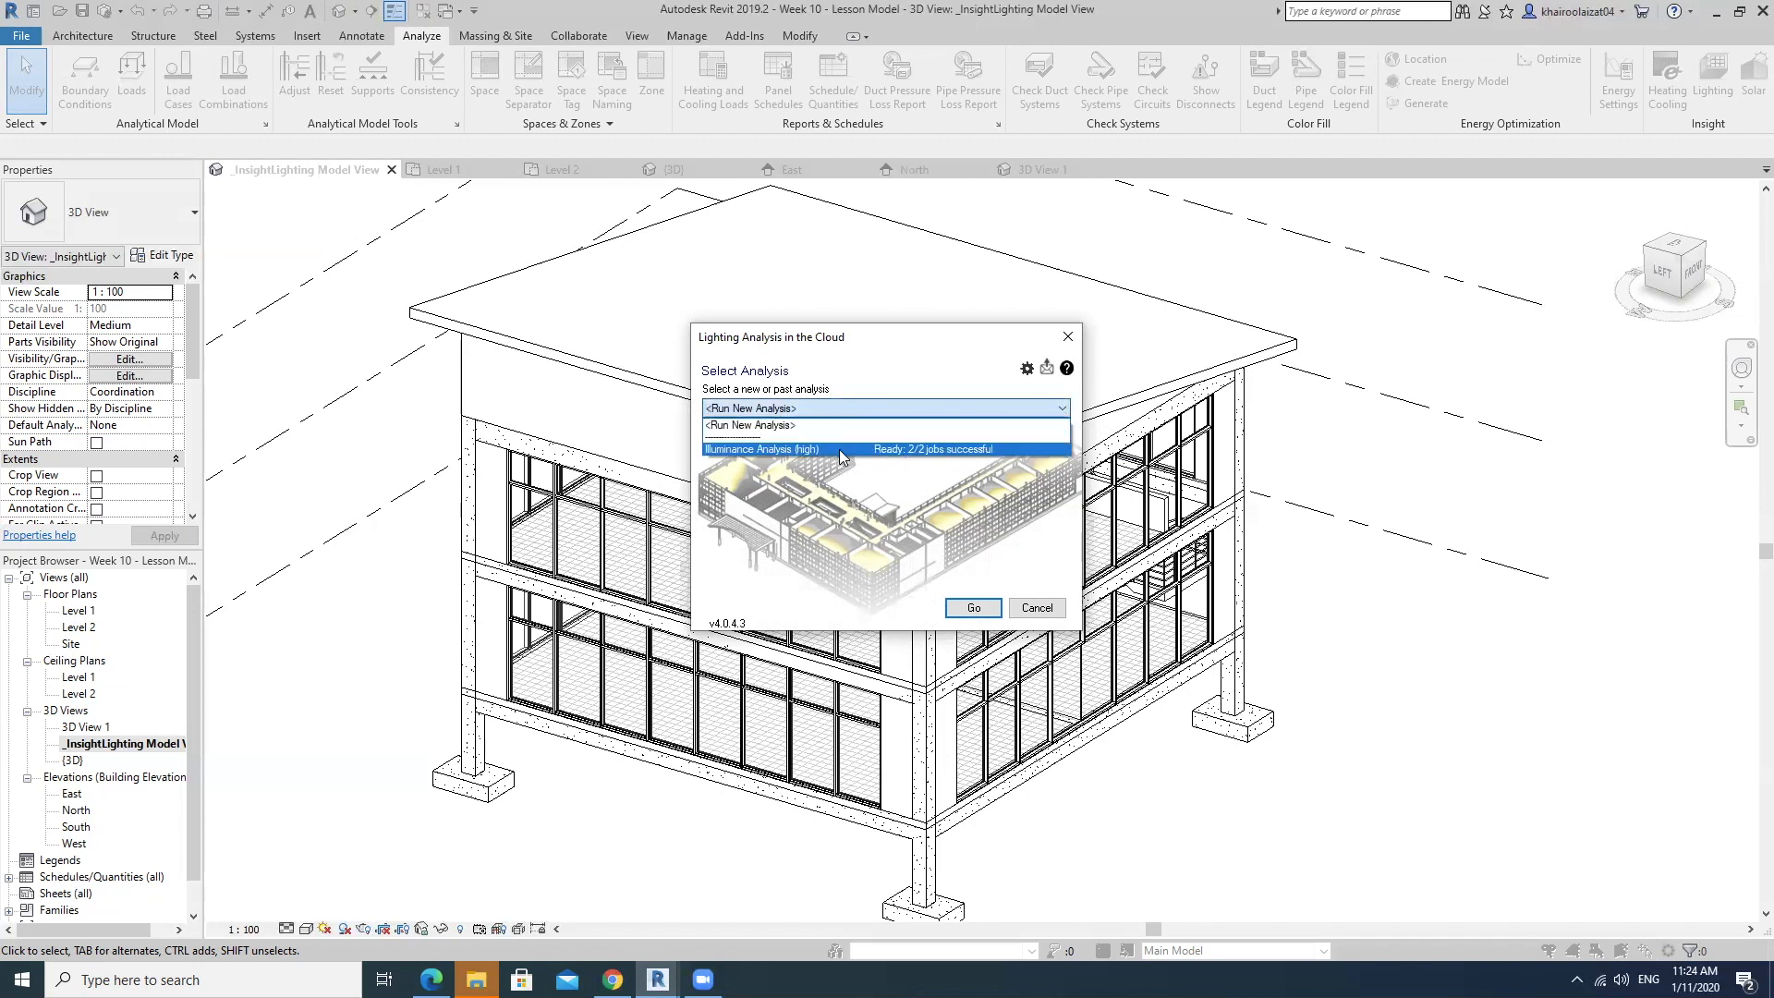
{"action": "left_click", "coordinate": [780, 432]}
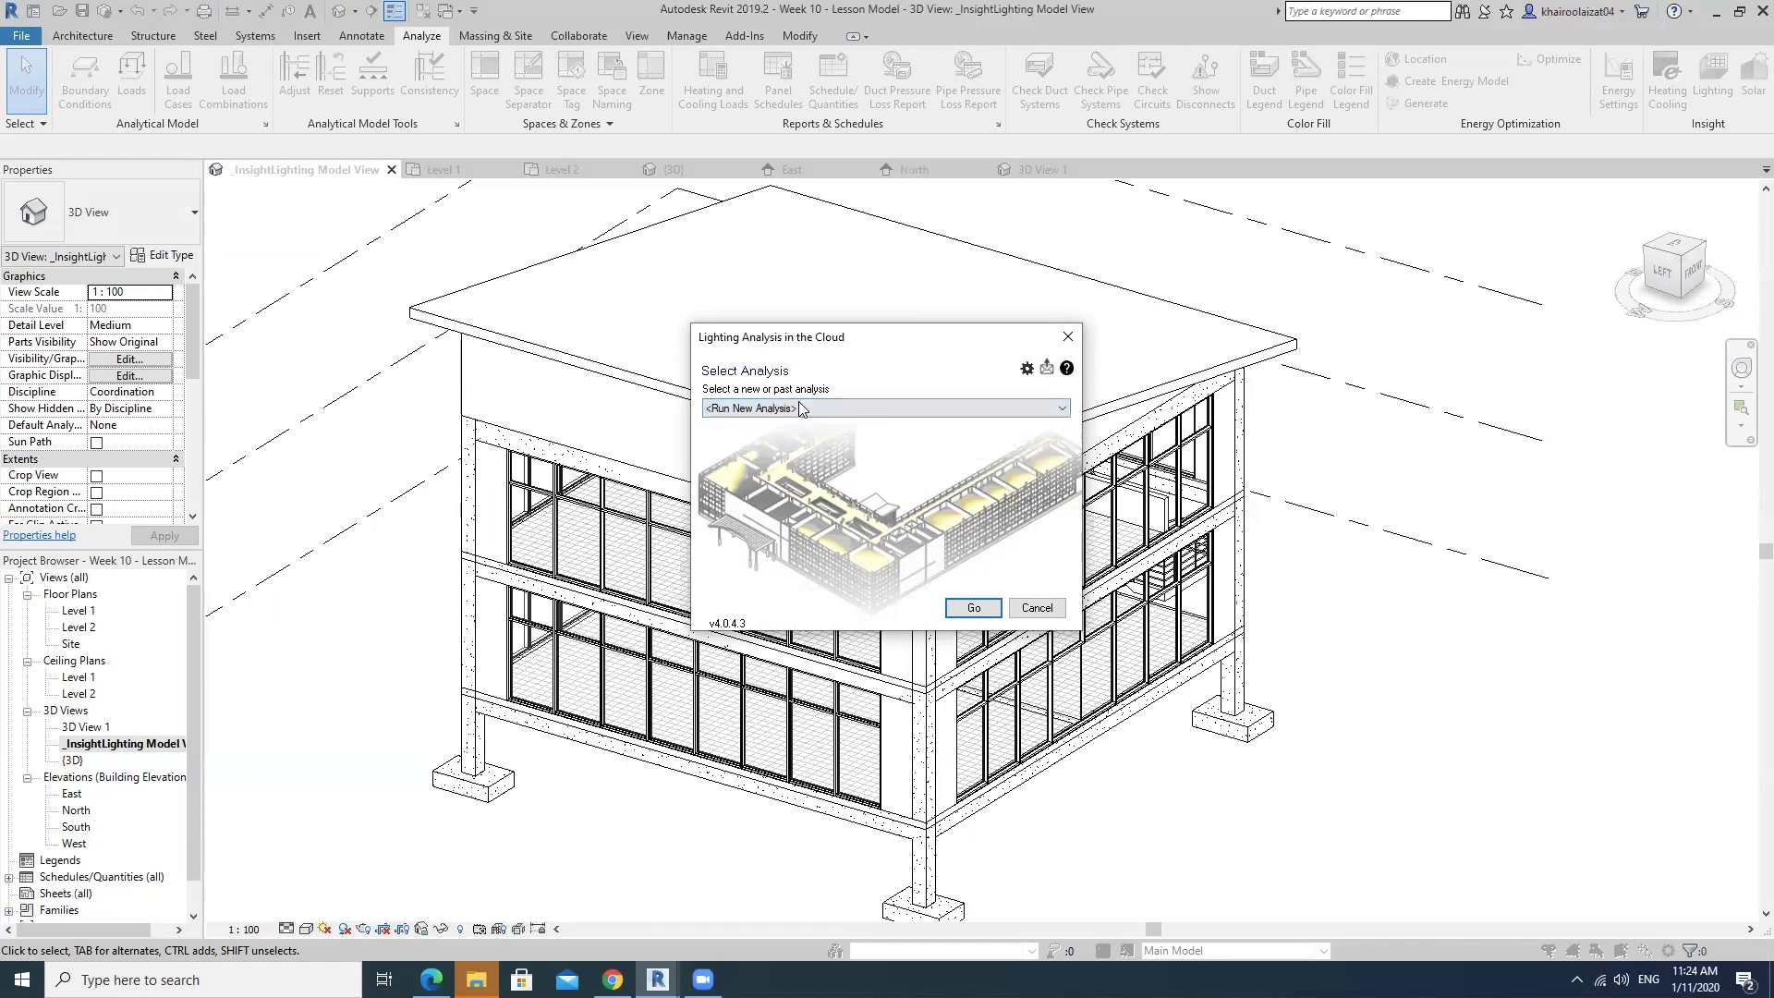
{"action": "left_click", "coordinate": [989, 611]}
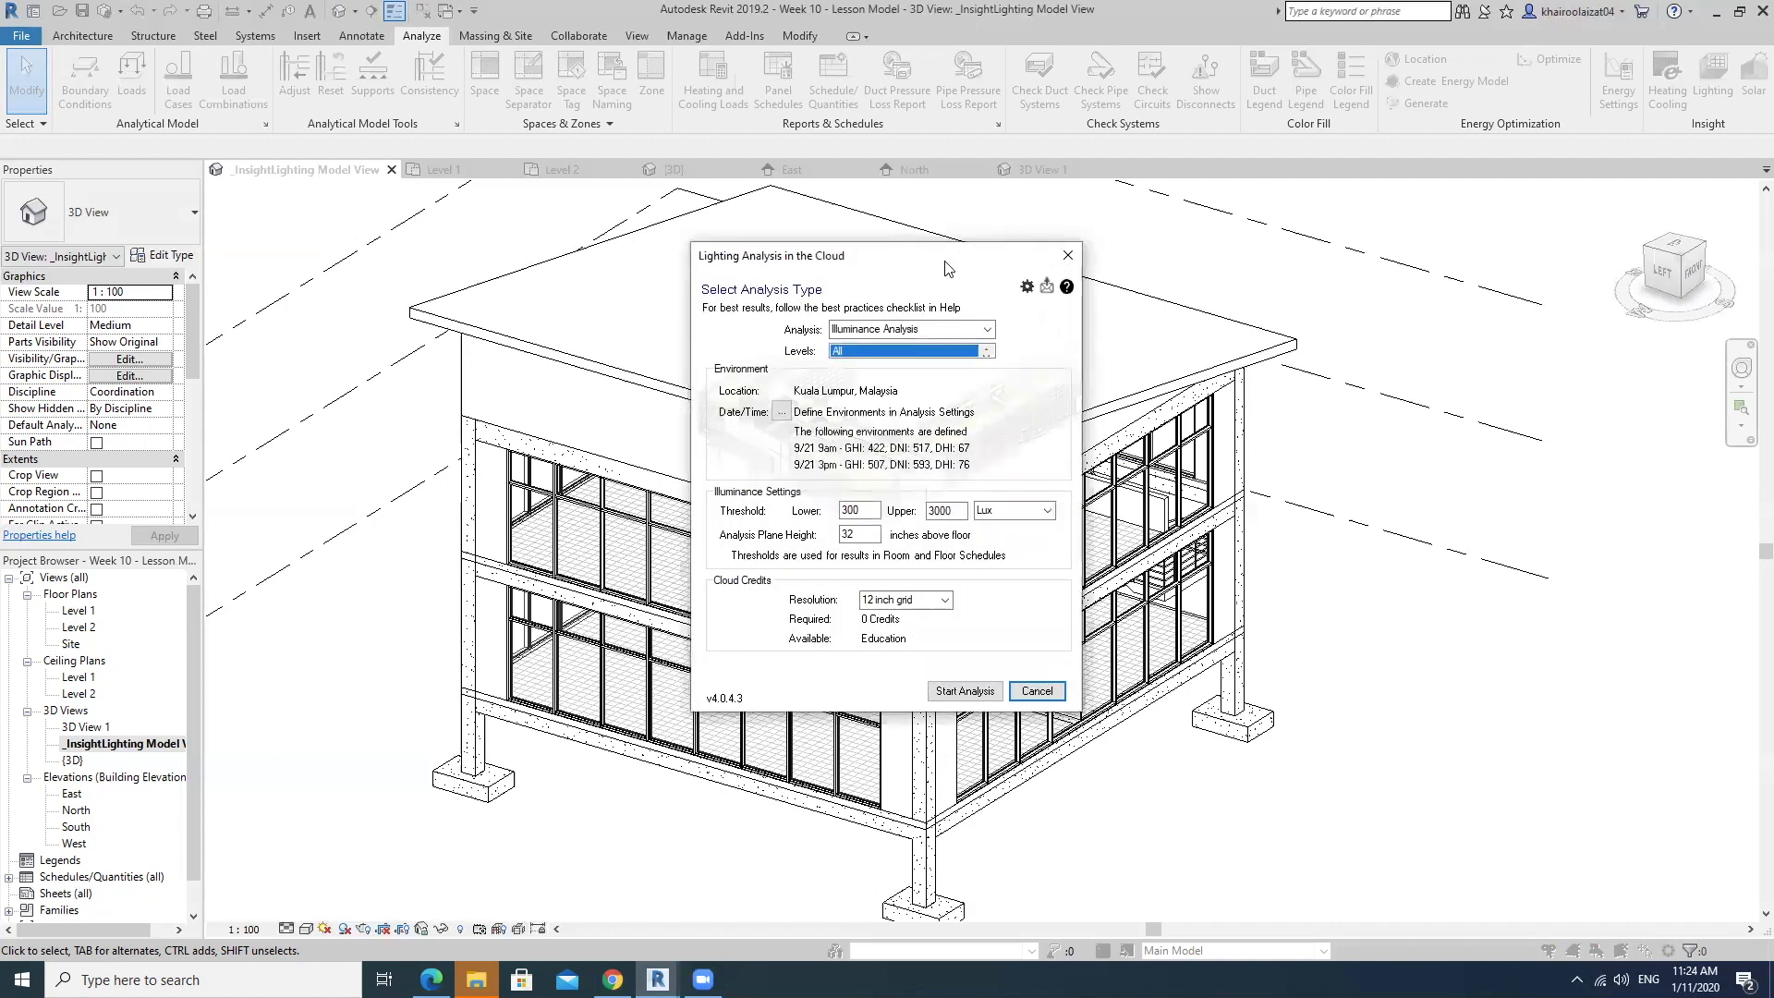
Choose Illuminance Analysis as the analysis type and keep All selected for the levels.
{"action": "left_click_drag", "start_coordinate": [989, 269], "coordinate": [1020, 279]}
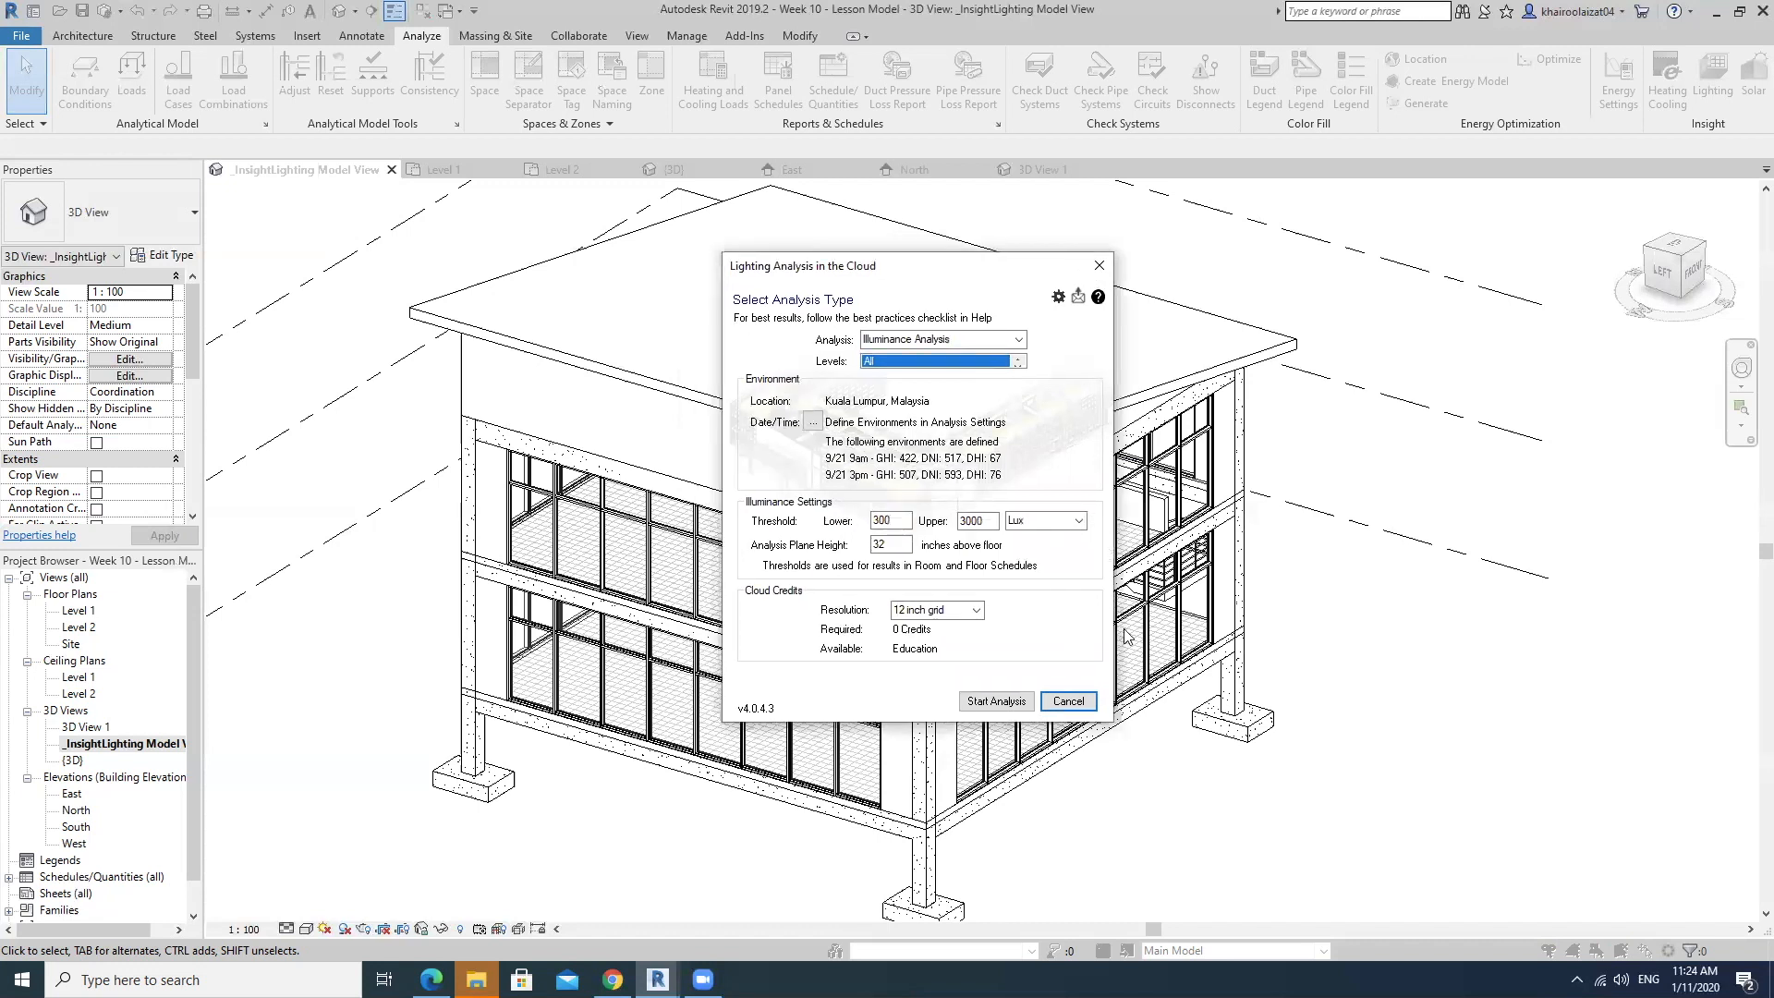
{"action": "left_click", "coordinate": [1018, 339]}
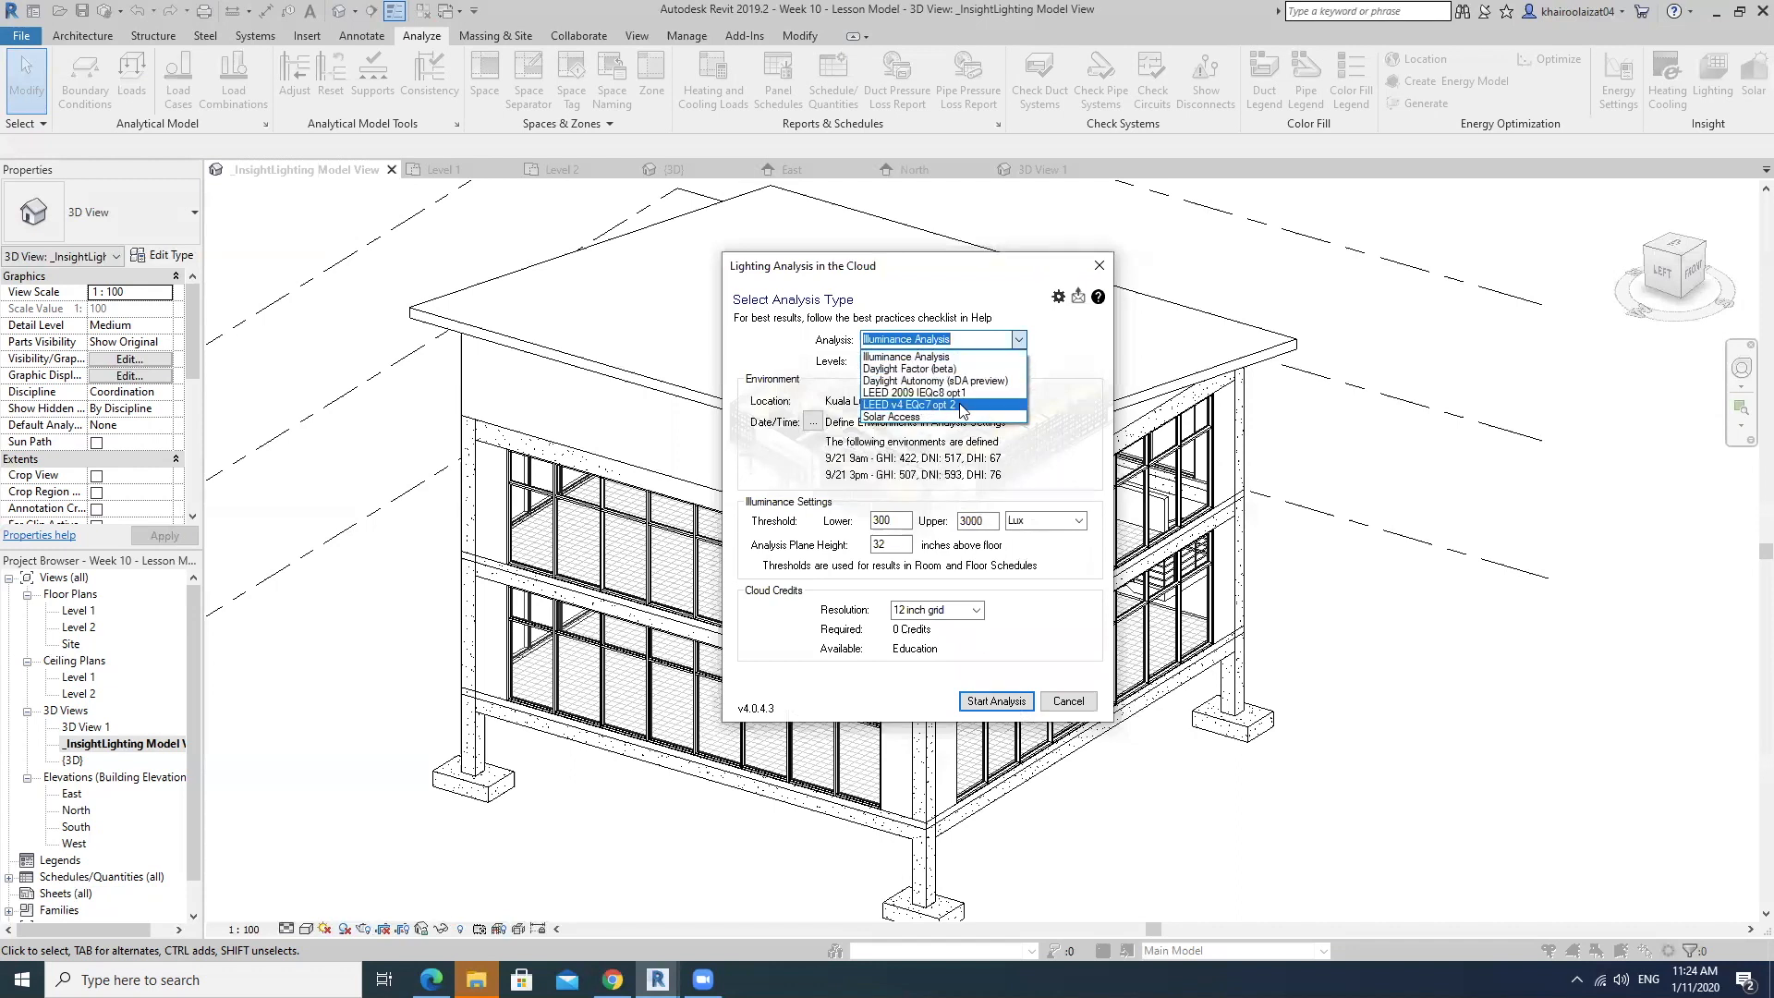
{"action": "left_click", "coordinate": [947, 359]}
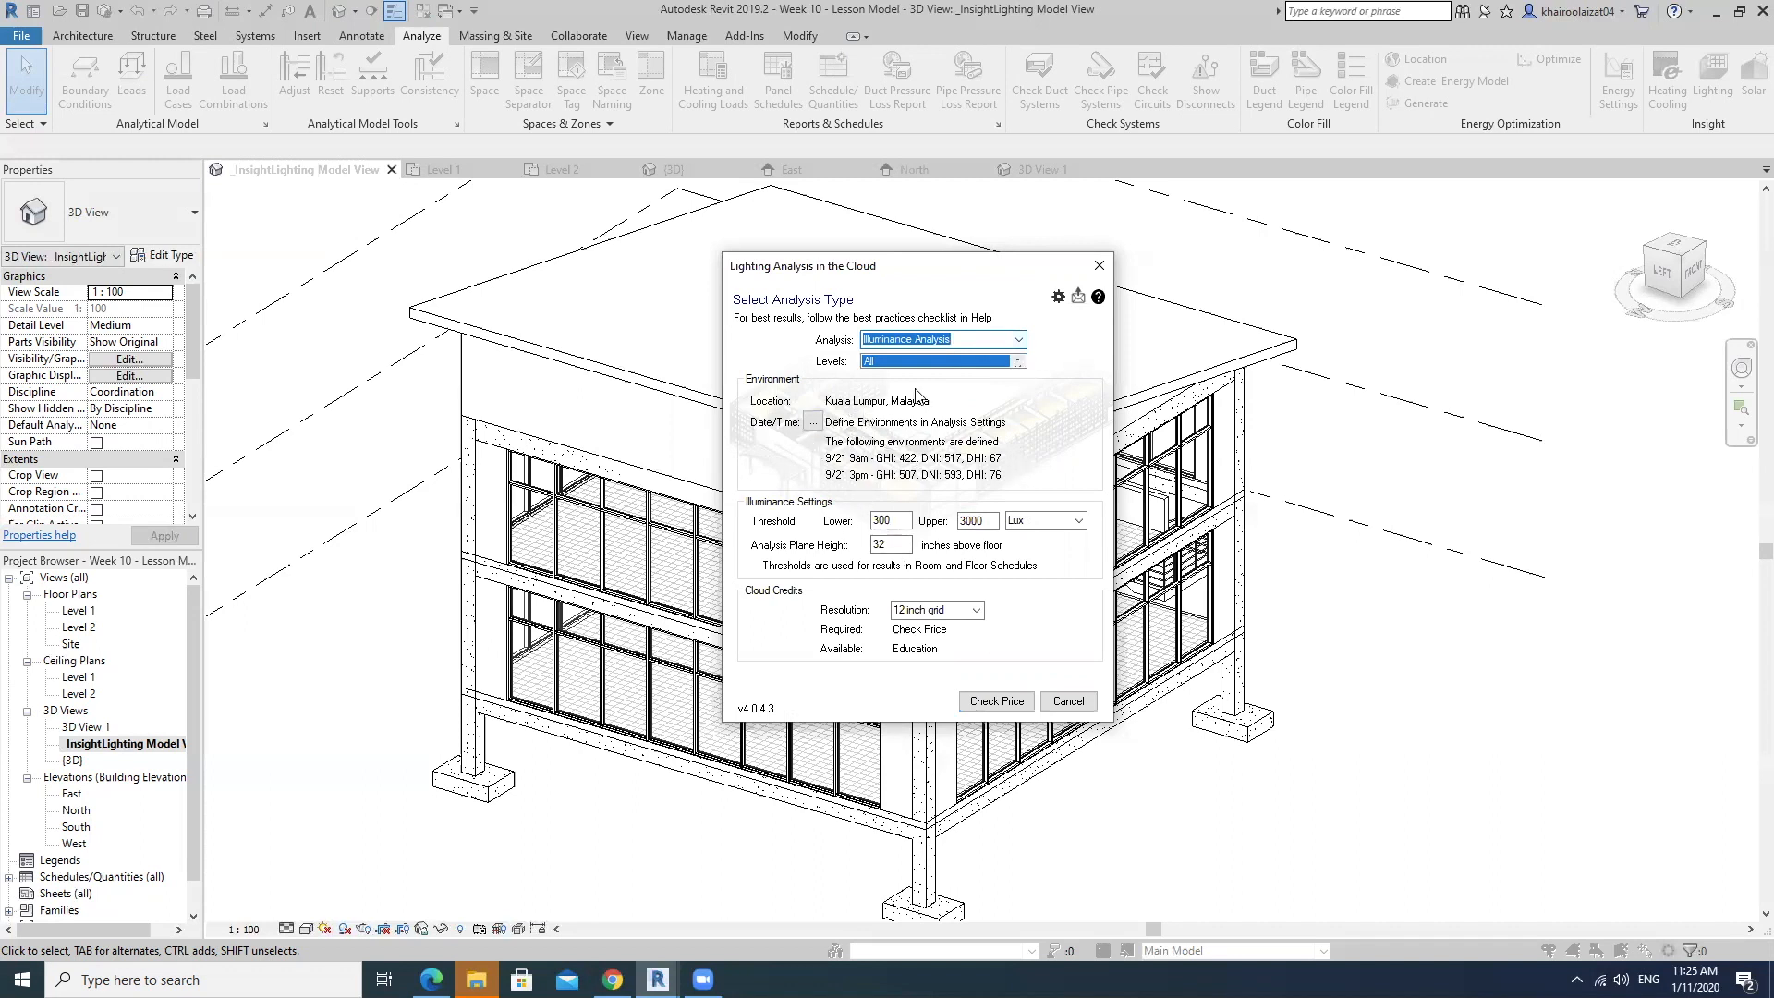
{"action": "left_click", "coordinate": [1017, 367]}
{"action": "left_click", "coordinate": [1017, 358]}
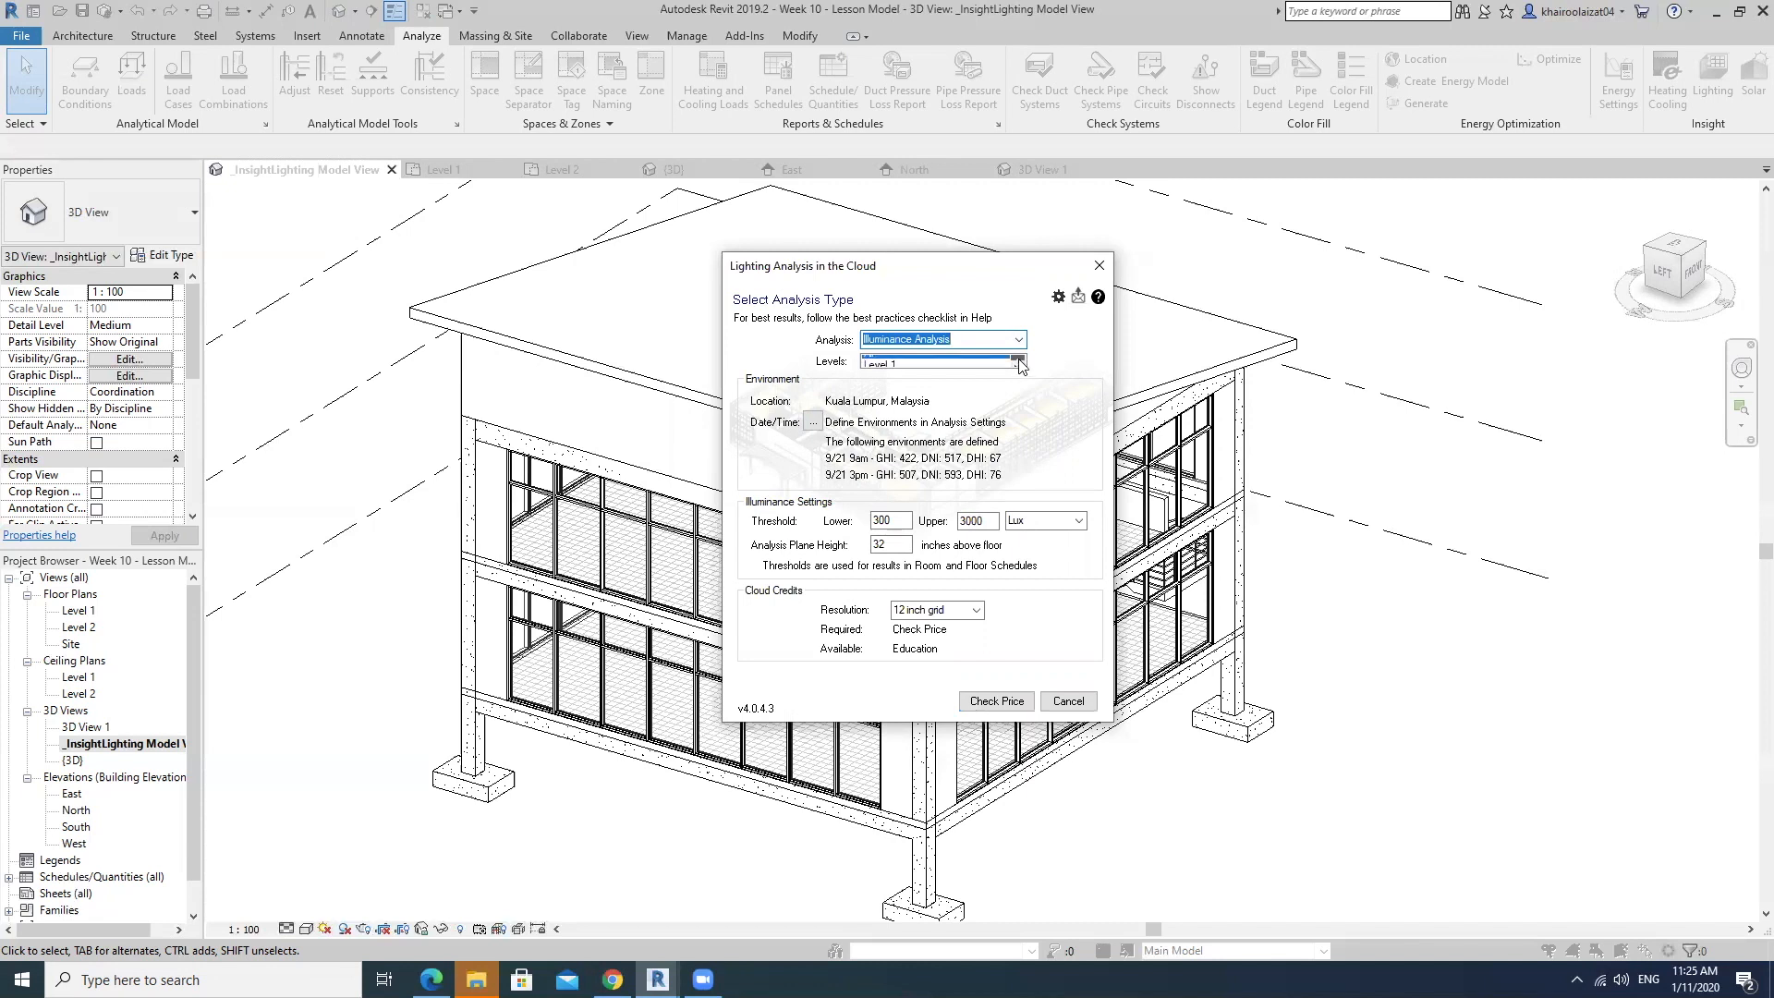
{"action": "left_click", "coordinate": [878, 365]}
{"action": "left_click", "coordinate": [878, 364]}
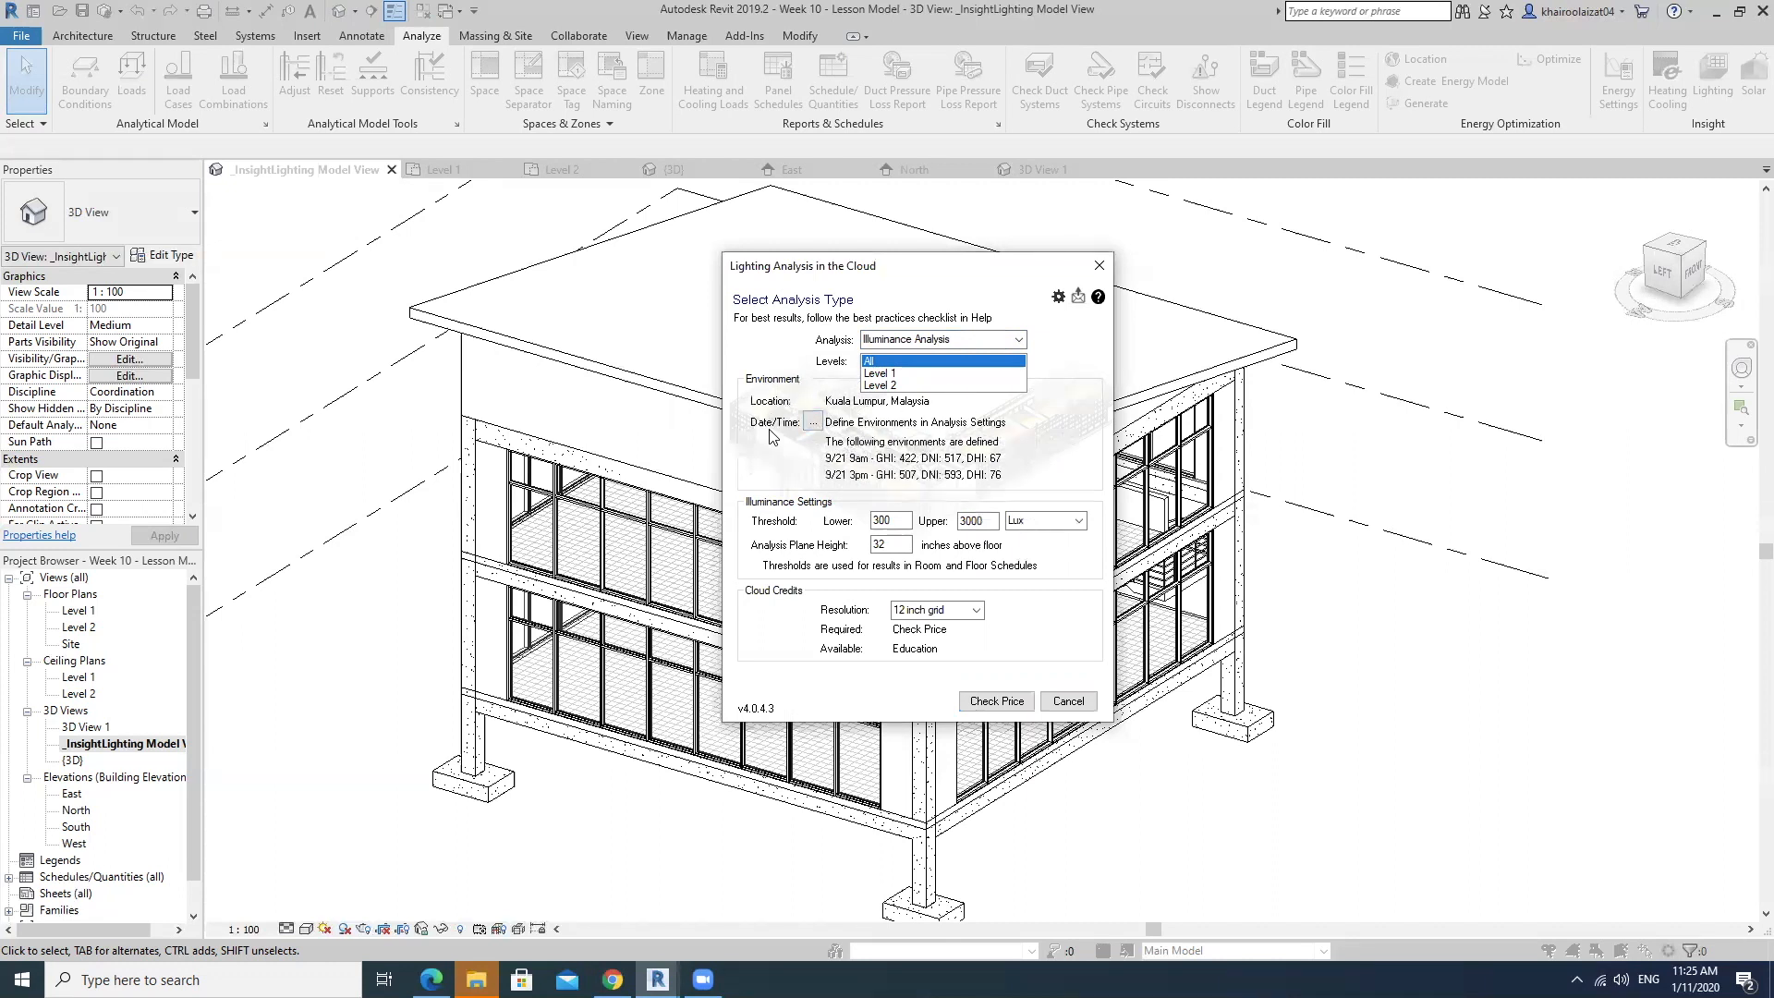
Set both Date/Time entries in the Environment Settings to November 1 and apply them.
{"action": "left_click", "coordinate": [812, 422]}
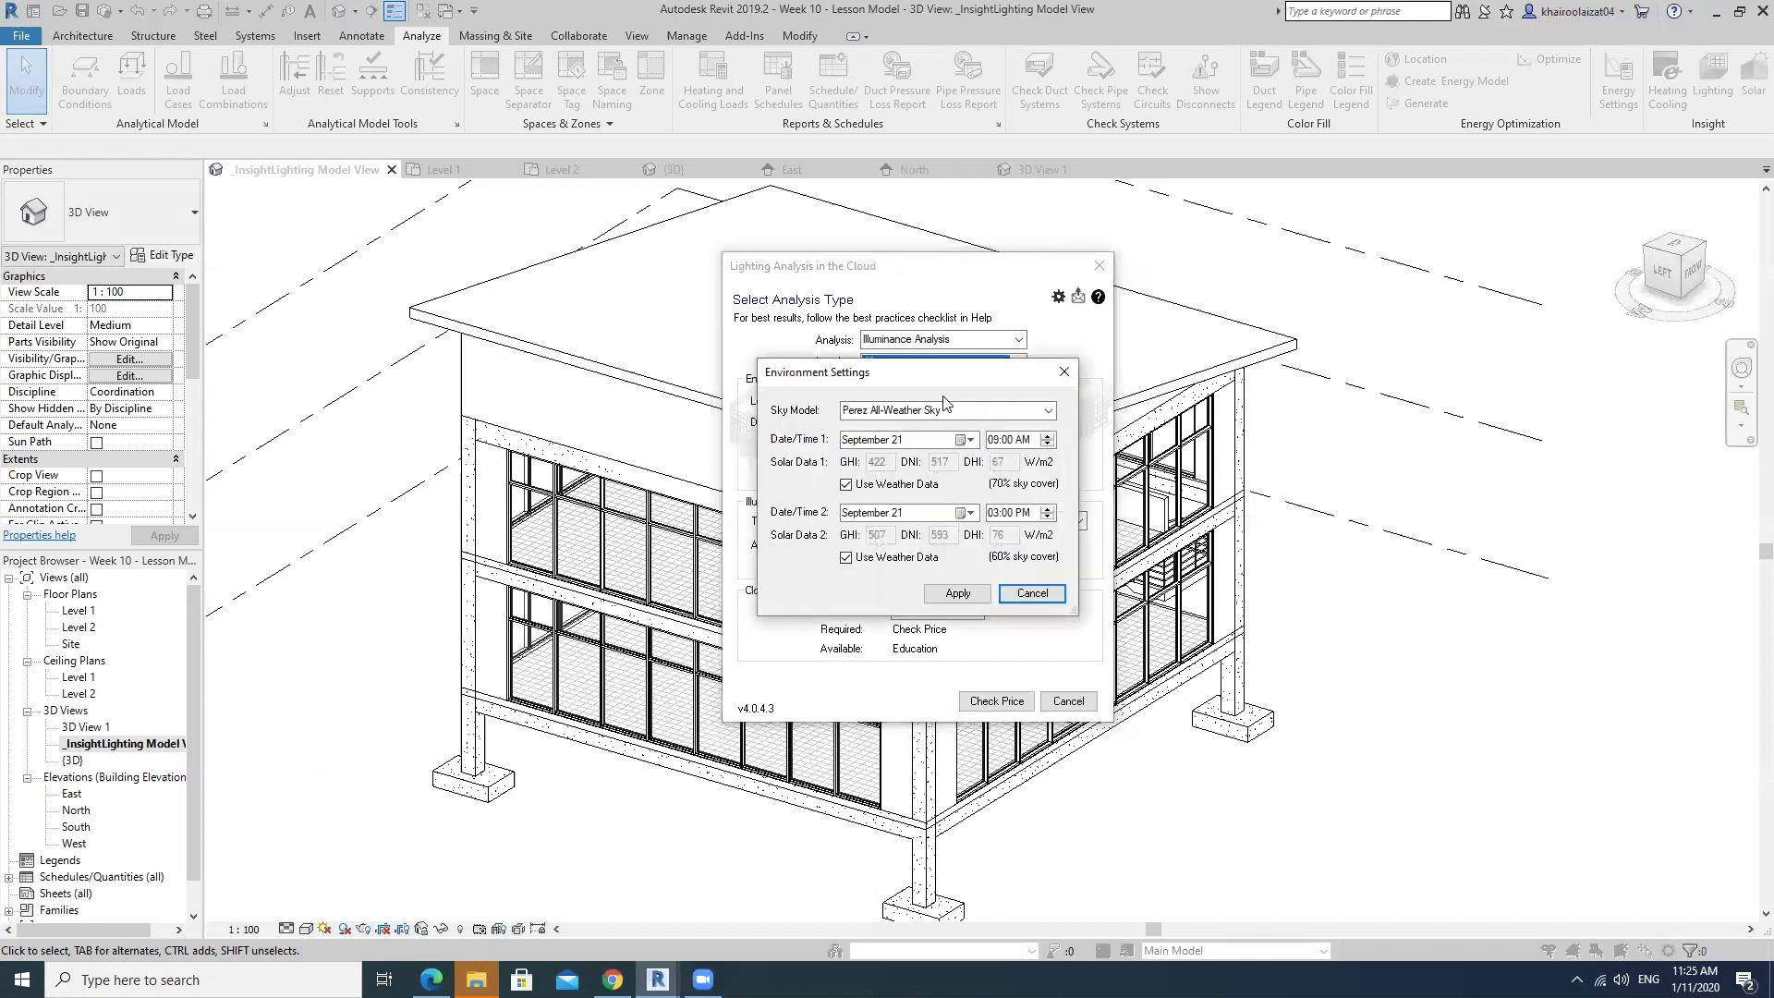
{"action": "left_click_drag", "start_coordinate": [814, 372], "coordinate": [1223, 377]}
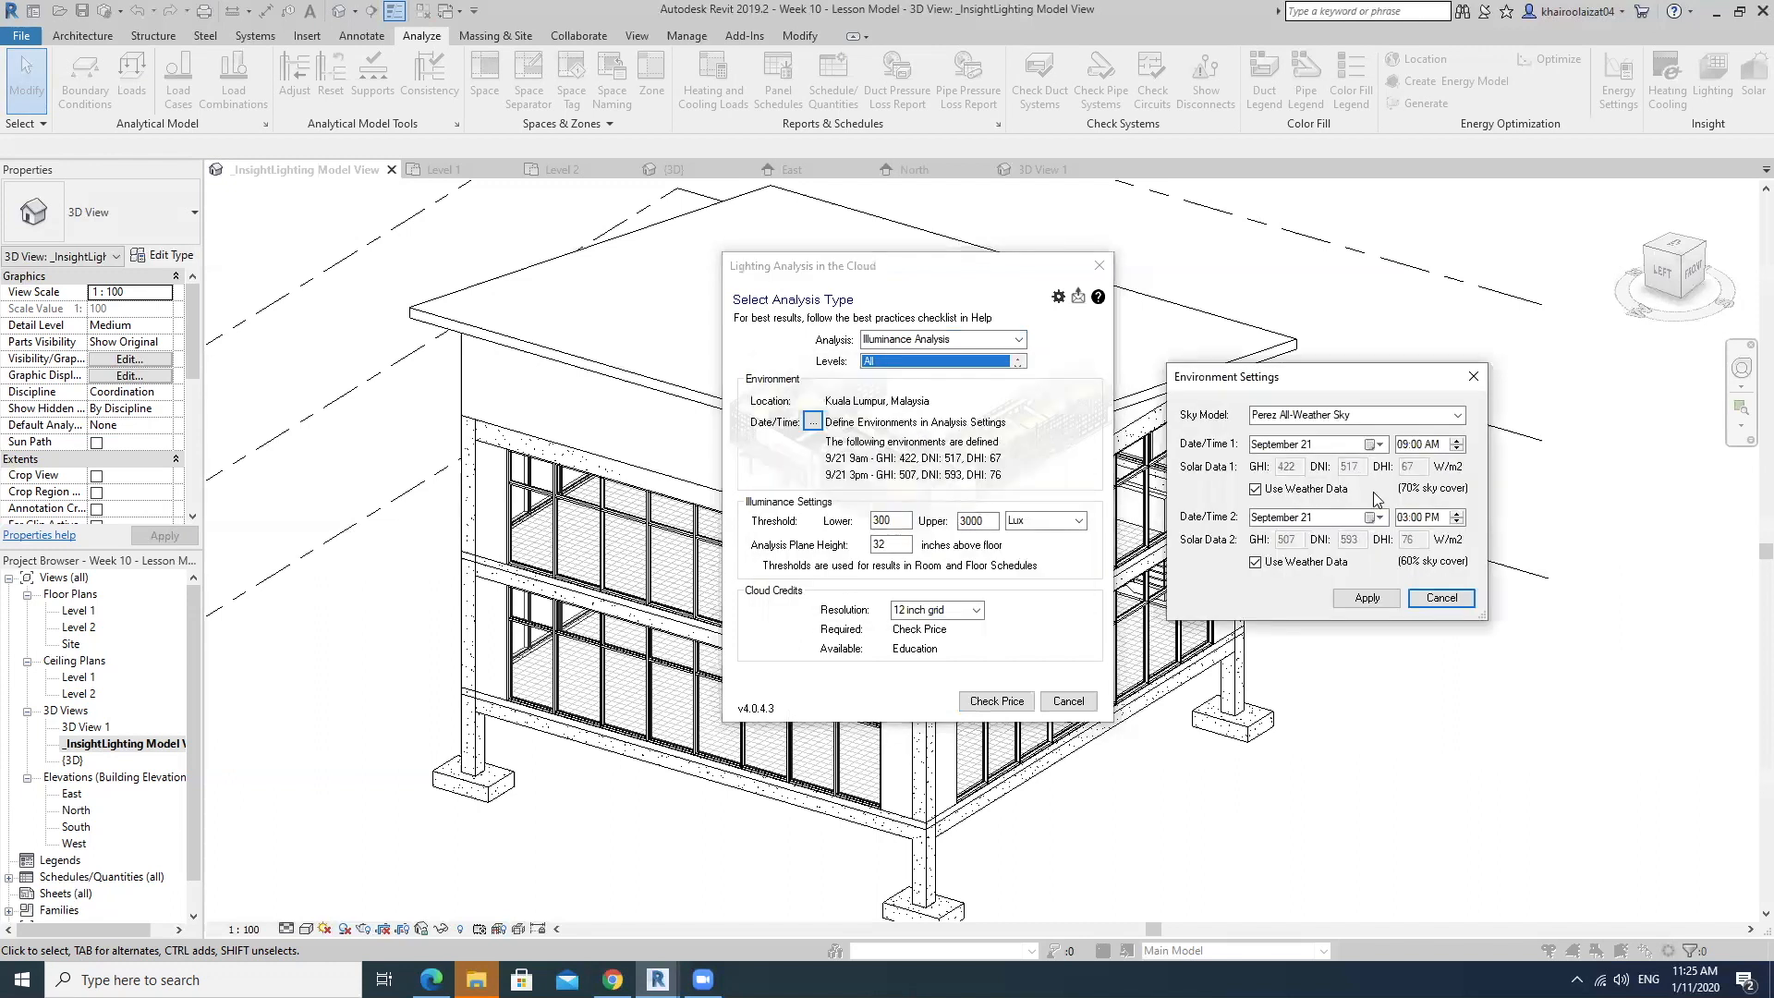
{"action": "left_click", "coordinate": [1375, 445]}
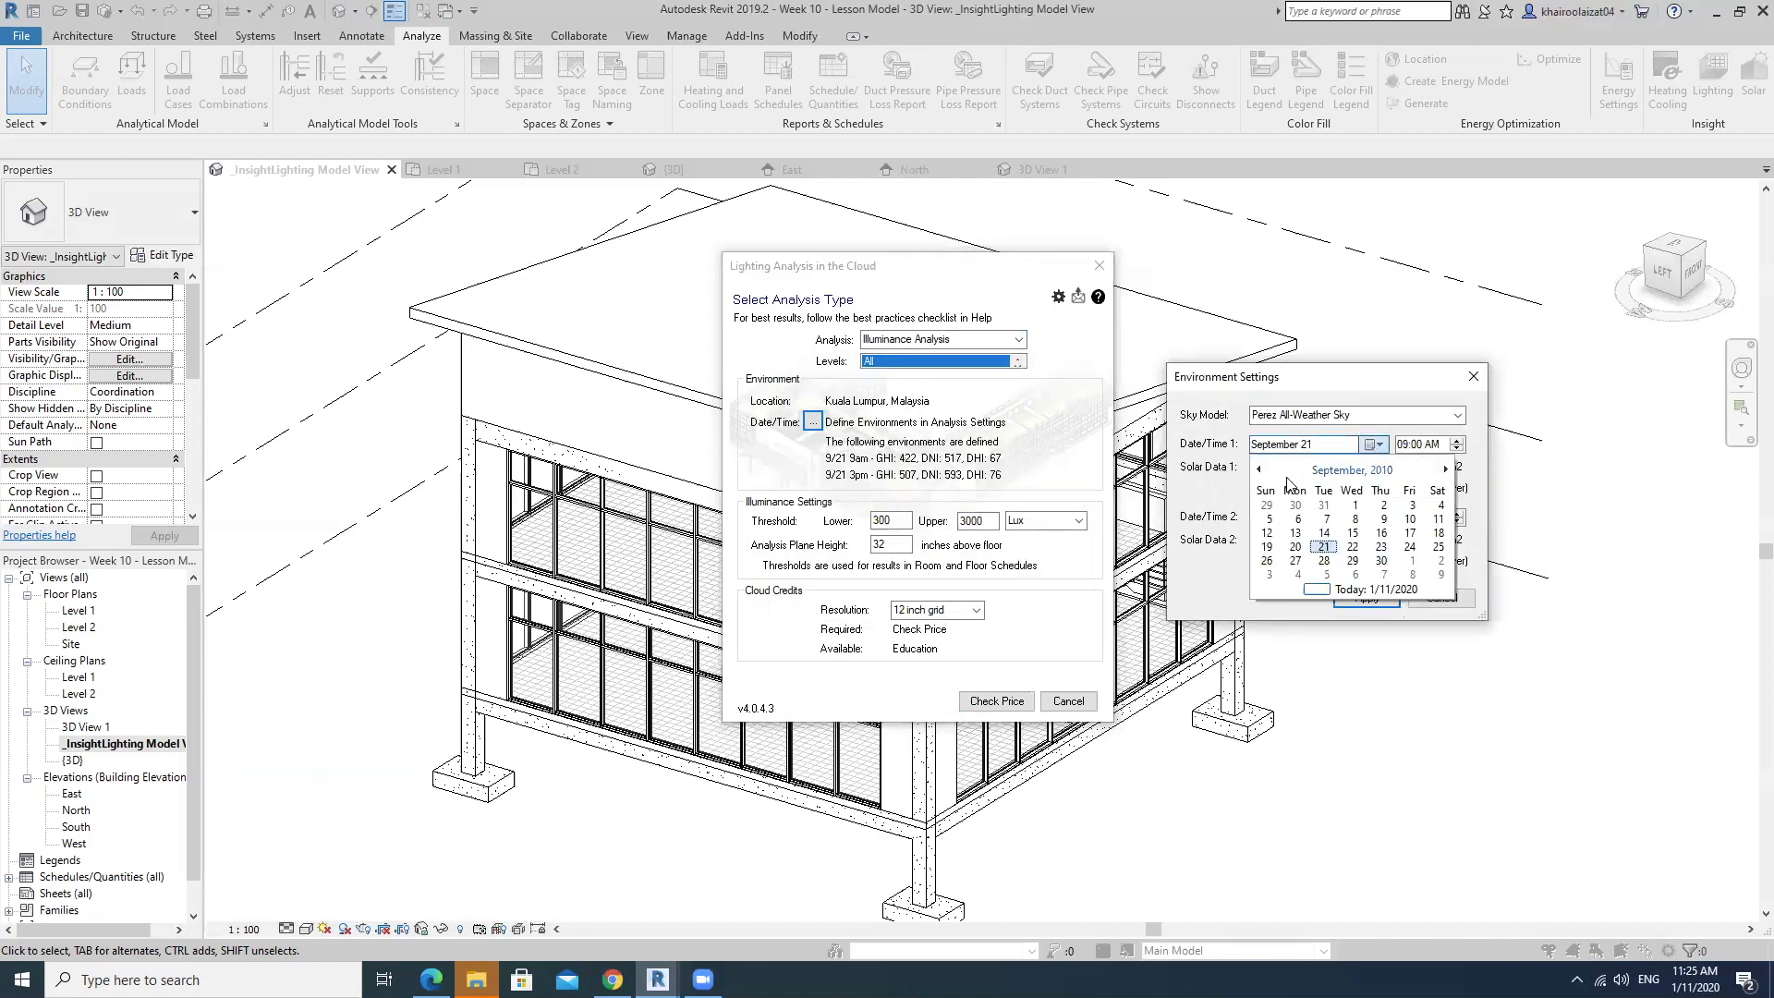
{"action": "left_click", "coordinate": [1374, 439]}
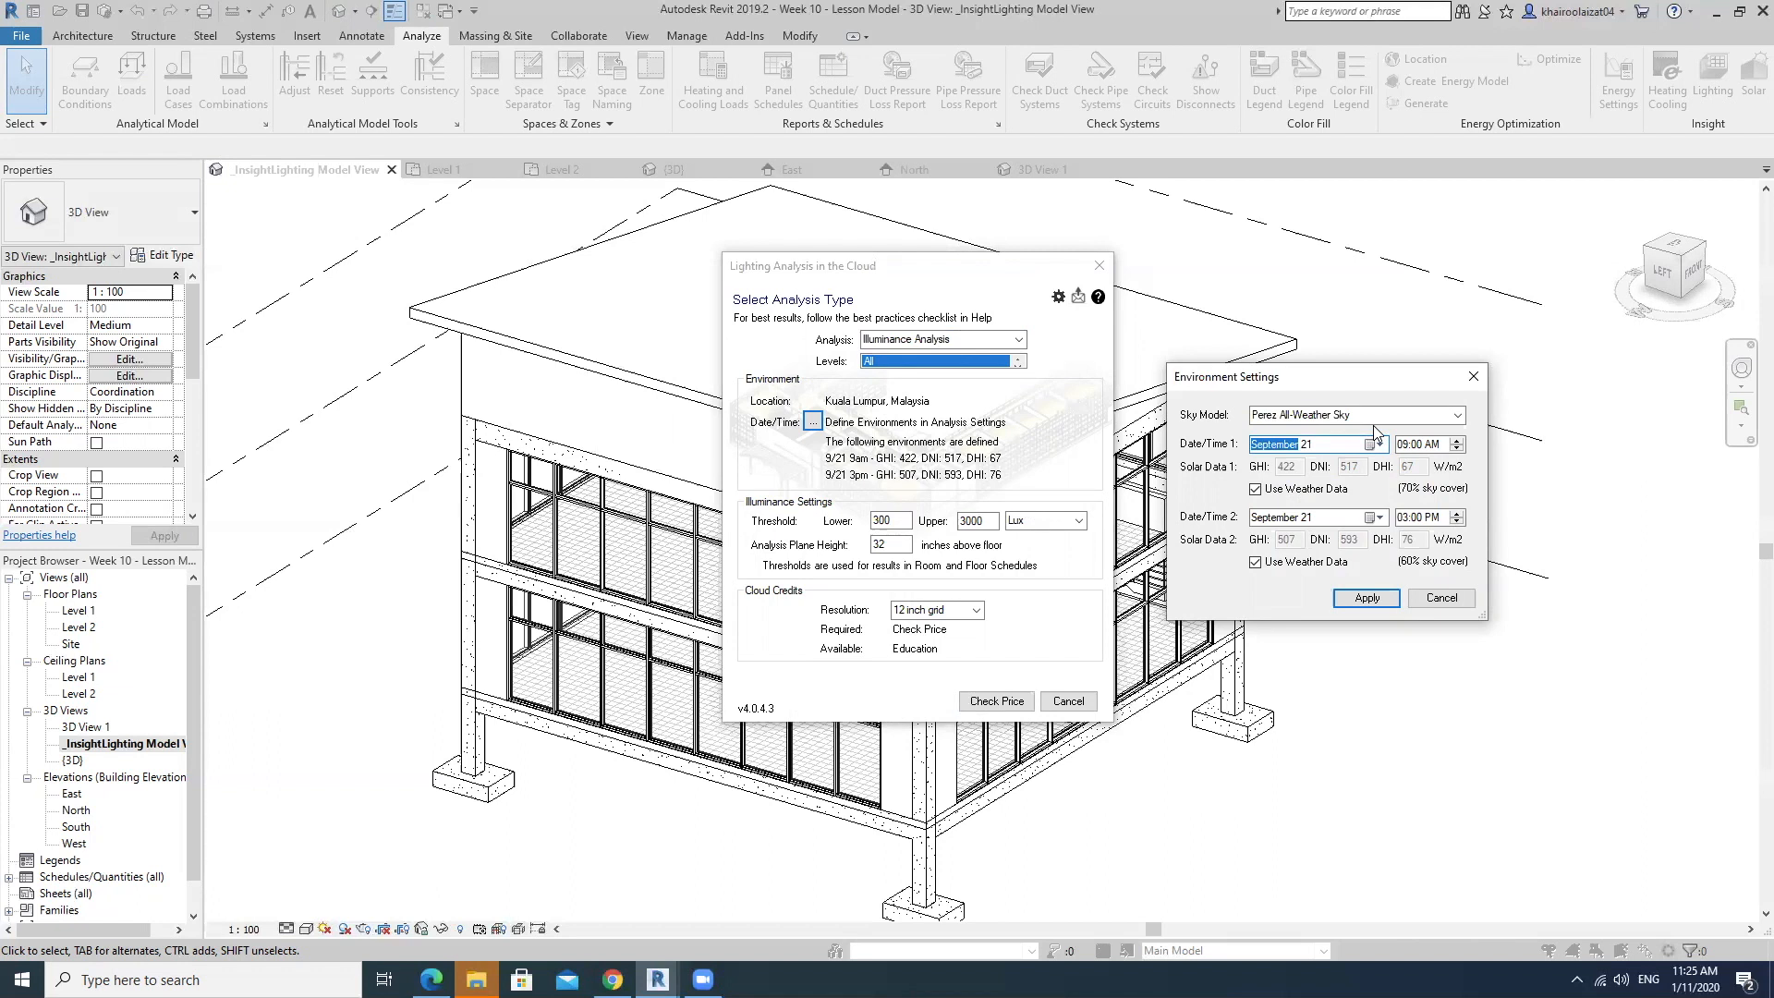
{"action": "left_click", "coordinate": [1369, 444]}
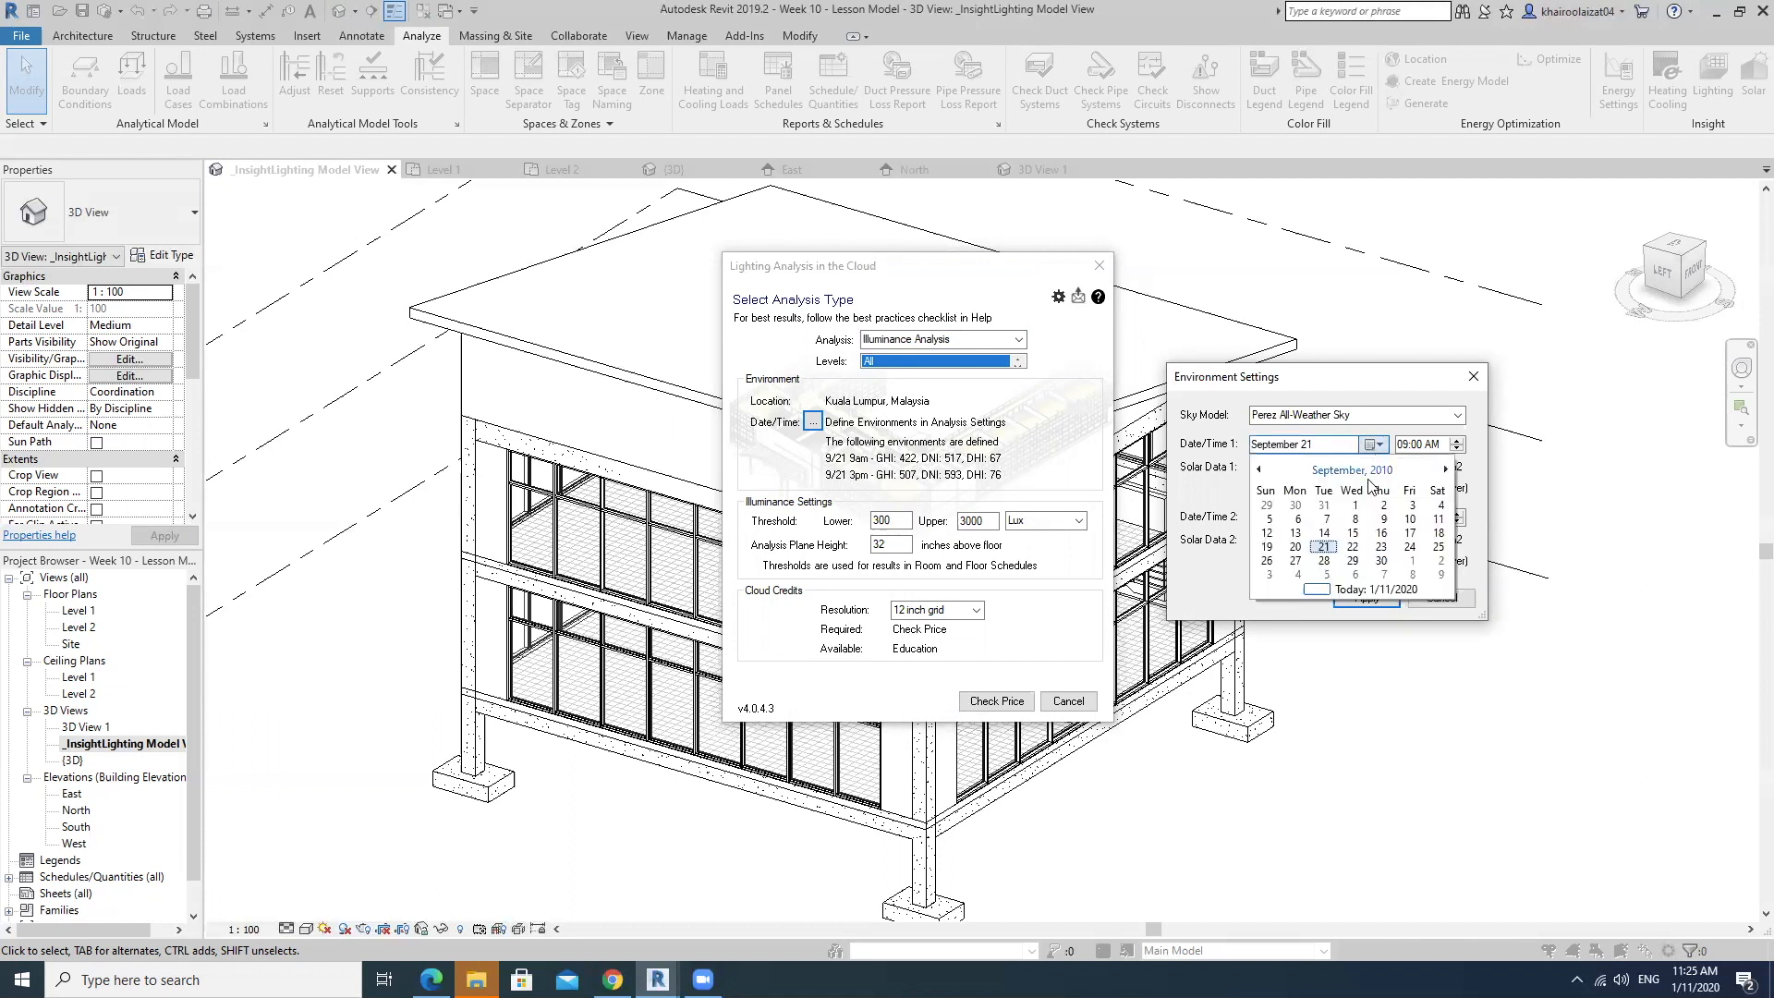
{"action": "left_click", "coordinate": [1352, 469]}
{"action": "left_click", "coordinate": [1376, 564]}
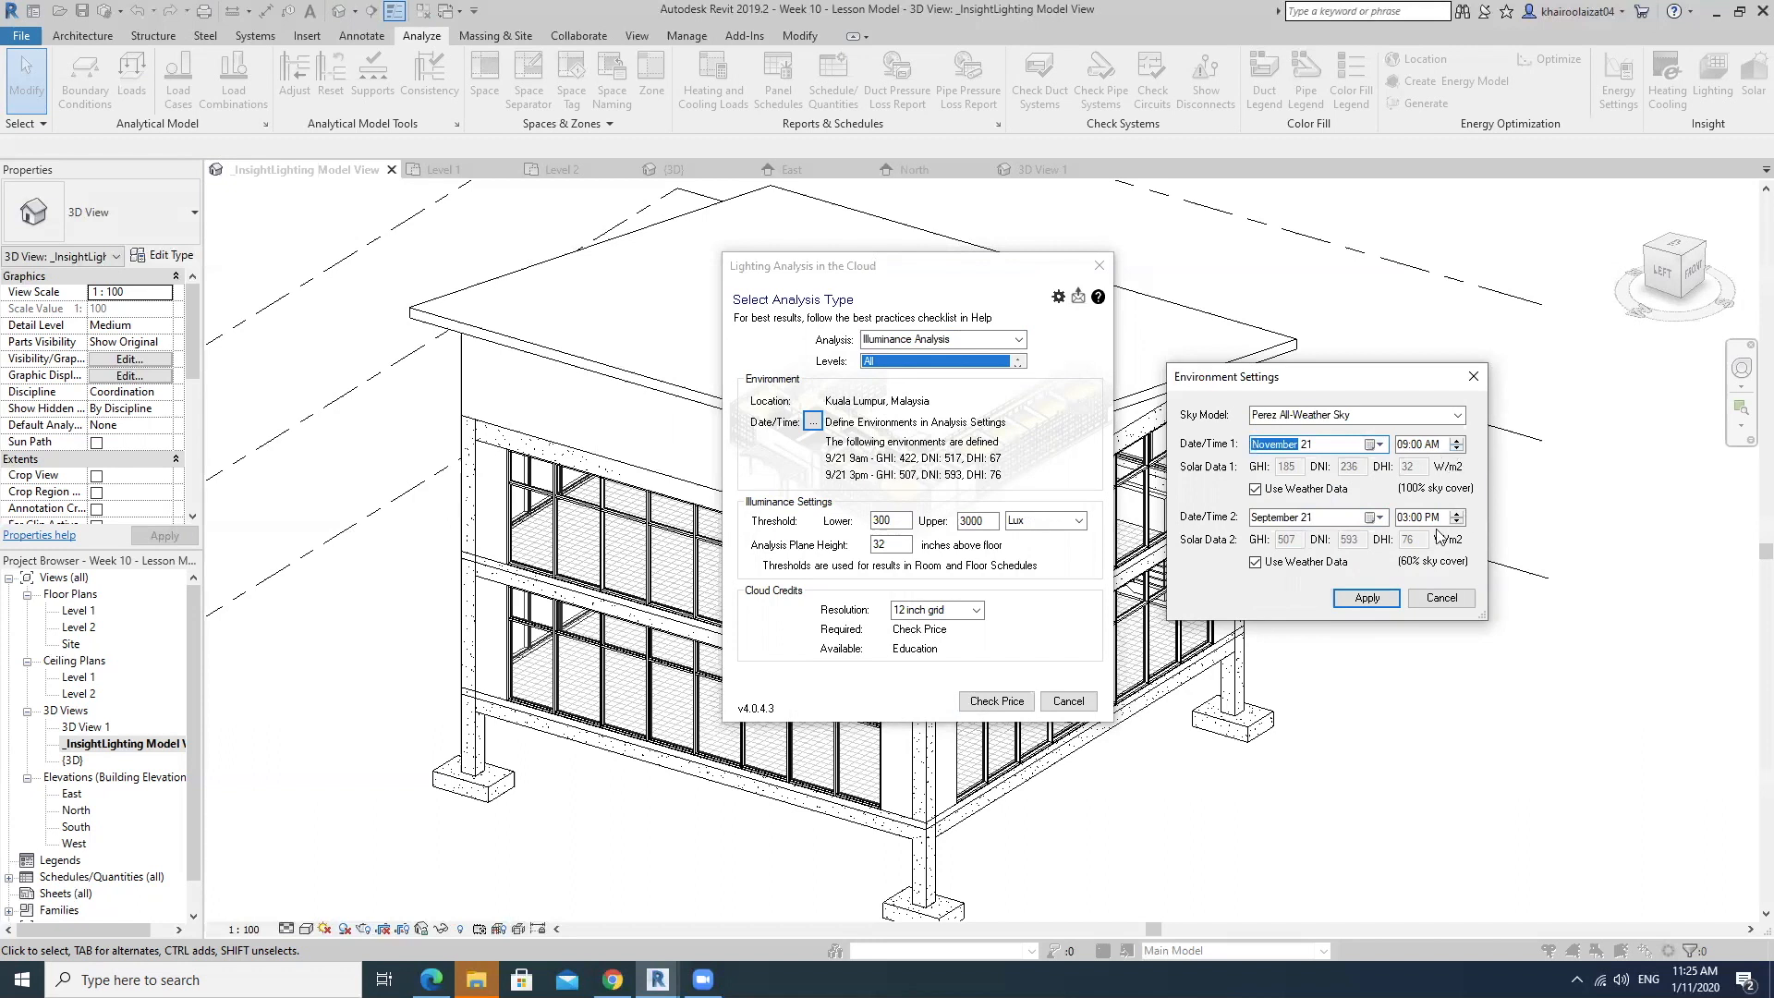
{"action": "left_click", "coordinate": [1375, 519]}
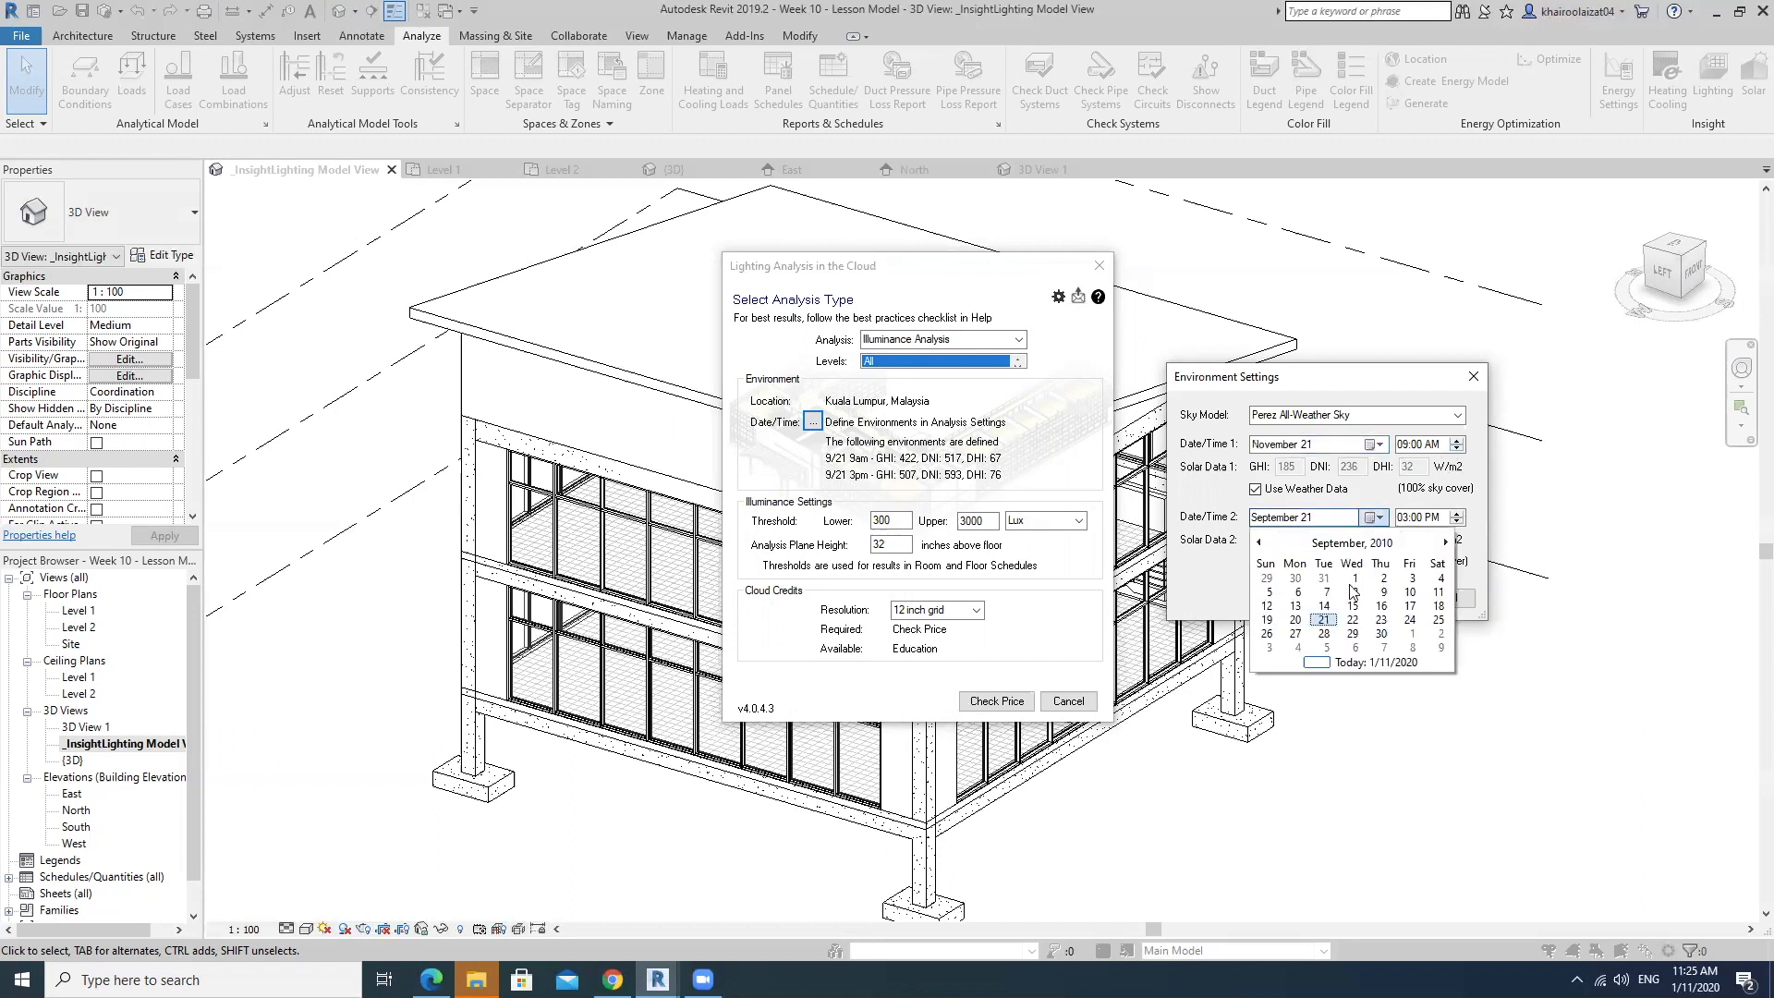
{"action": "left_click", "coordinate": [1348, 661]}
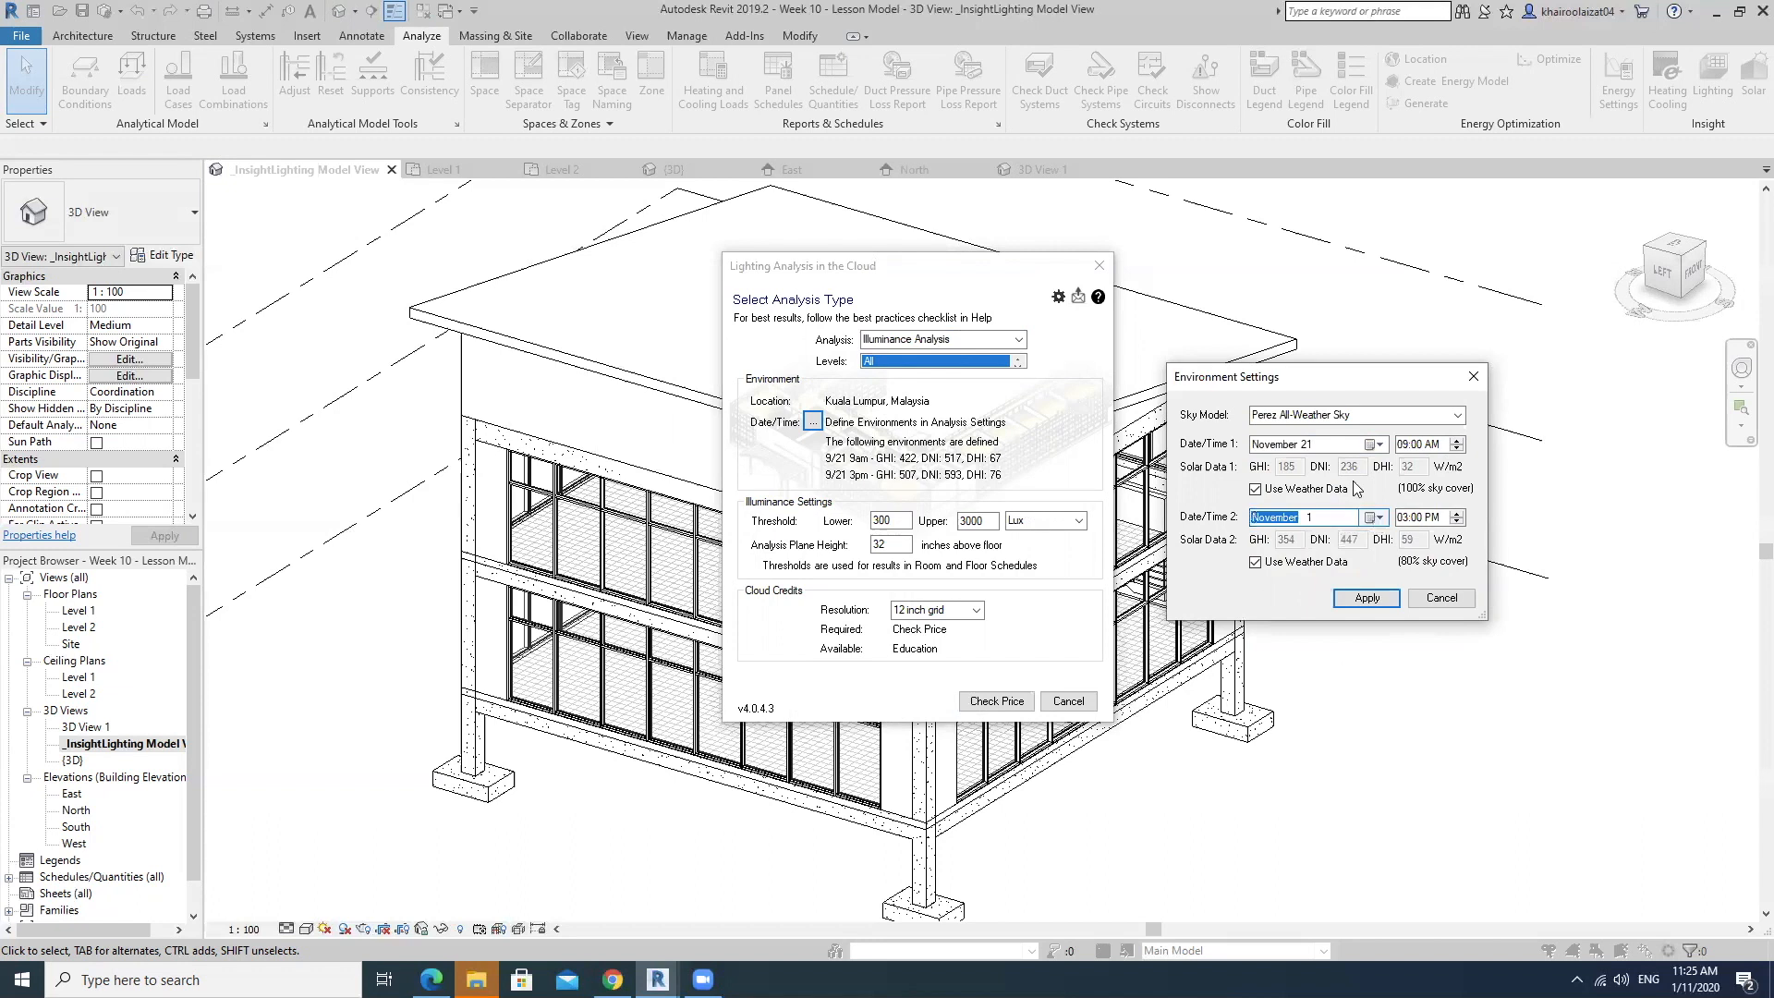
{"action": "left_click", "coordinate": [1376, 445]}
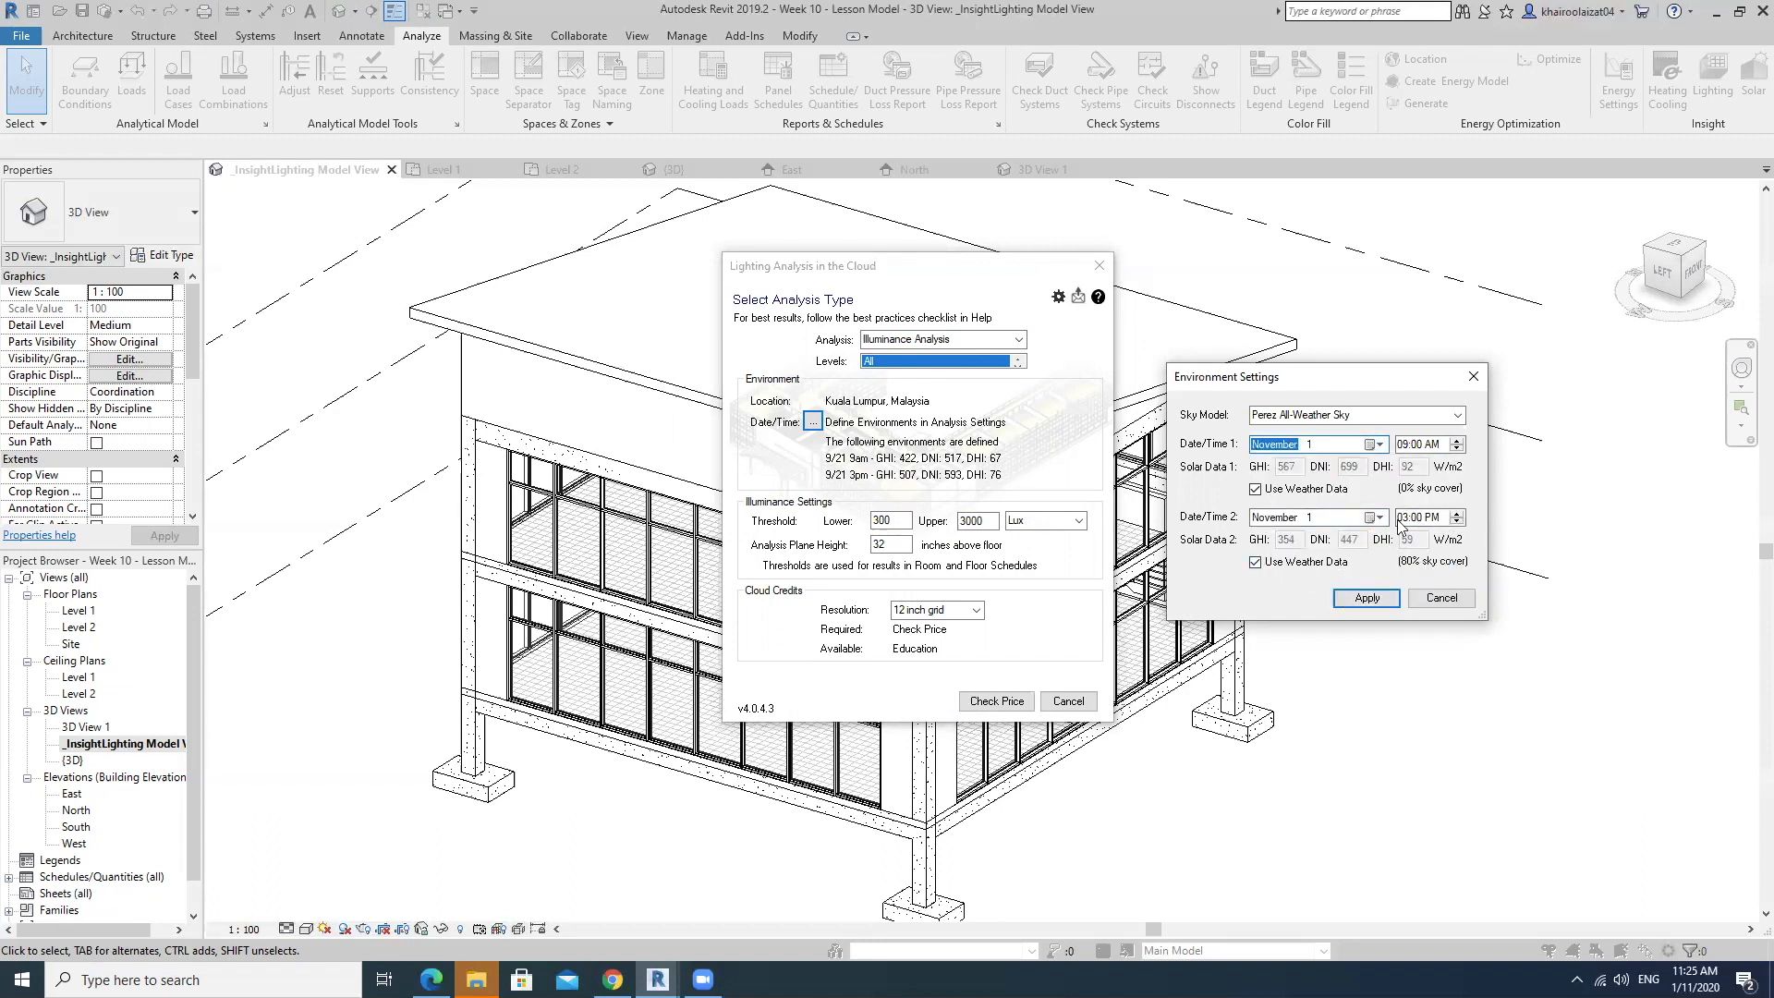
{"action": "left_click", "coordinate": [1367, 598]}
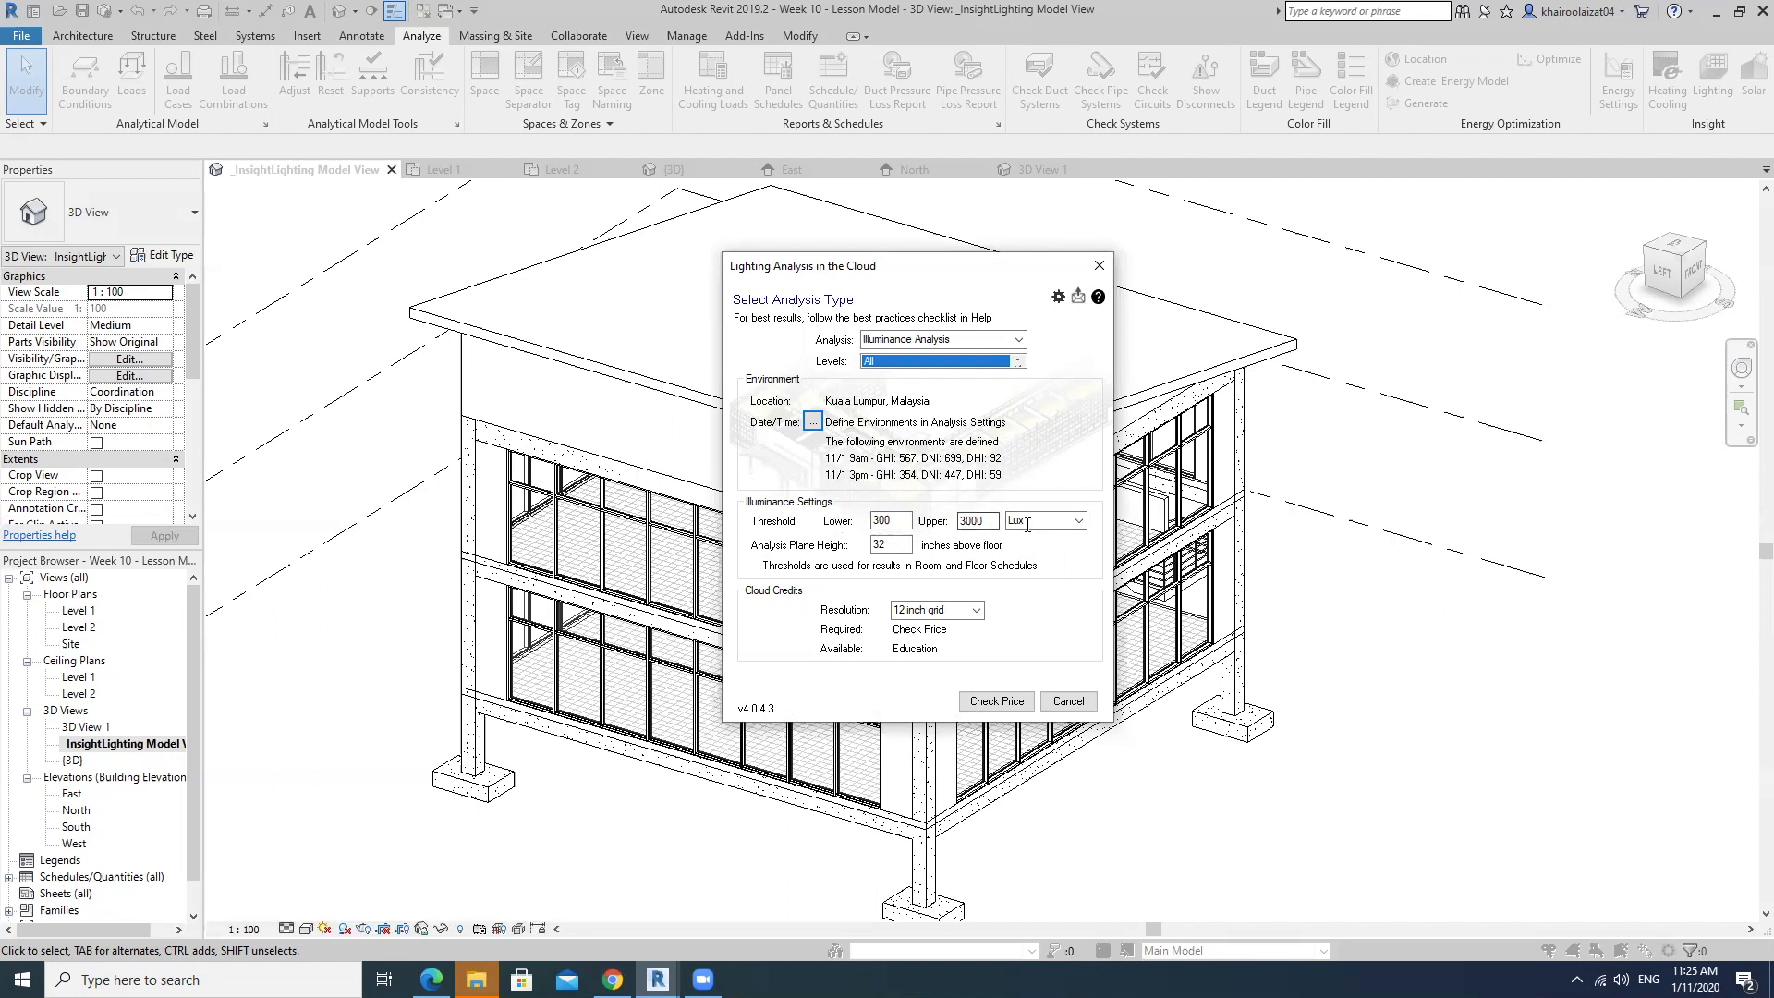
Keep Lux as the illuminance threshold unit and 12 inch grid as the analysis resolution.
{"action": "left_click", "coordinate": [1079, 521]}
{"action": "left_click", "coordinate": [1079, 521]}
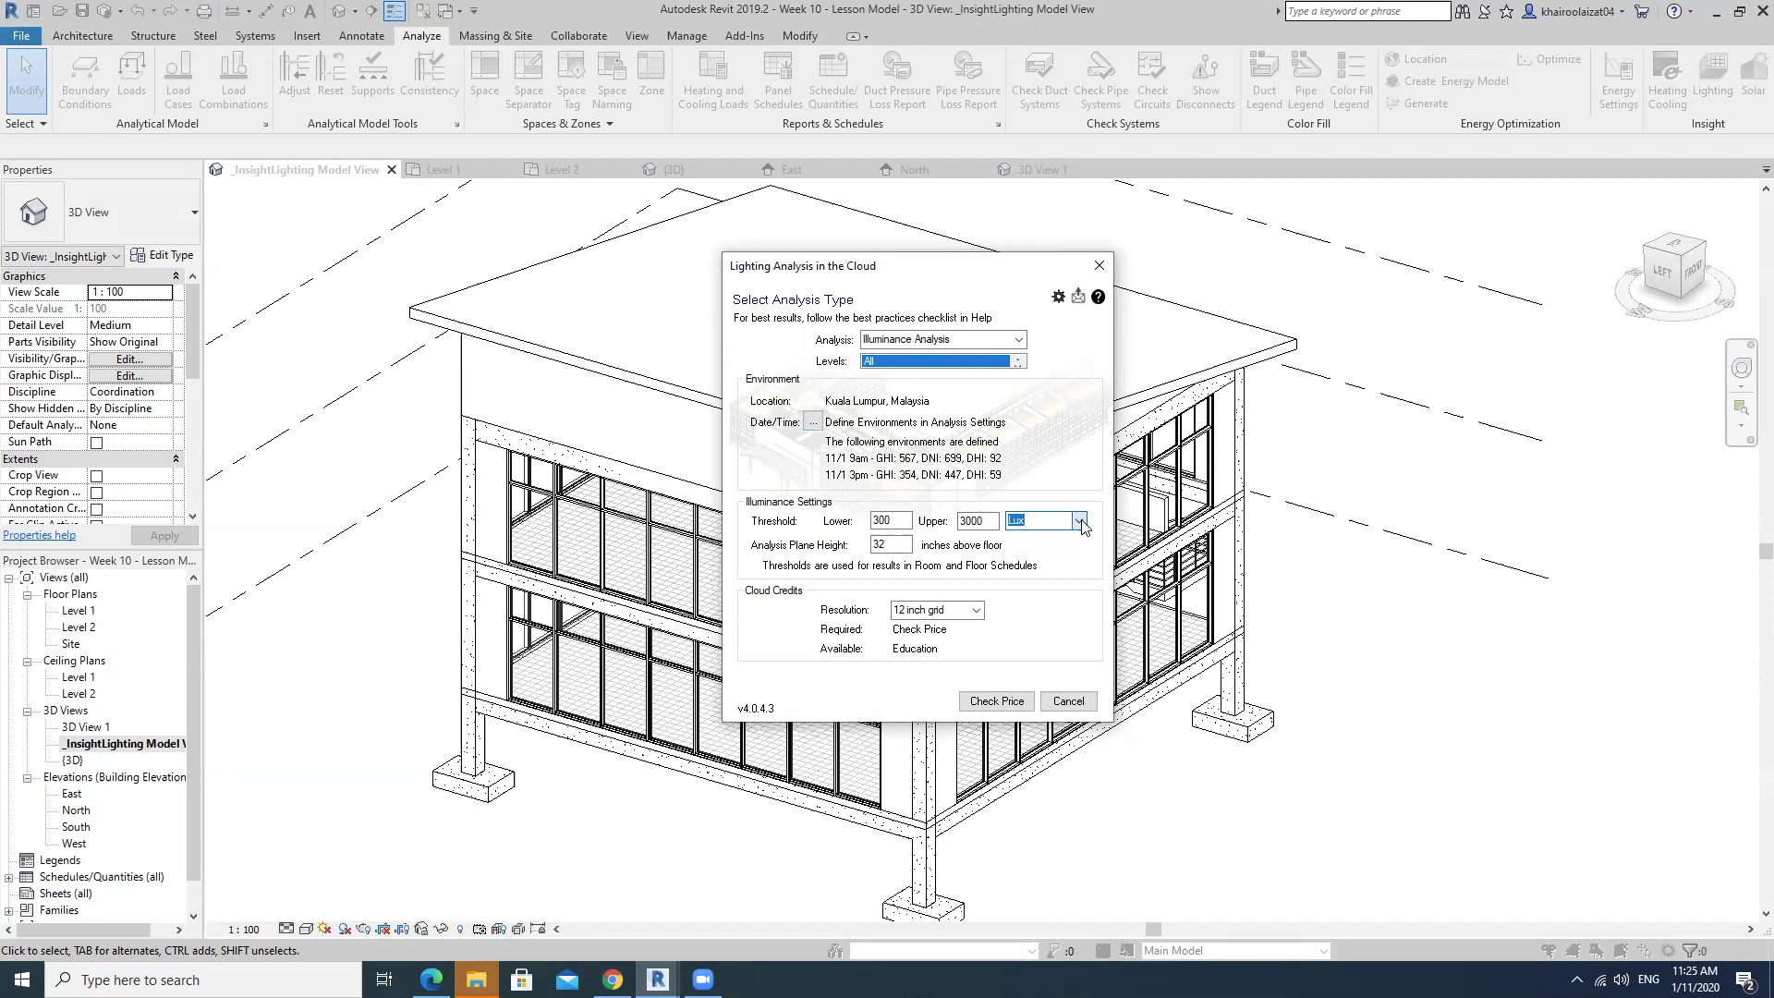
{"action": "left_click", "coordinate": [1081, 523]}
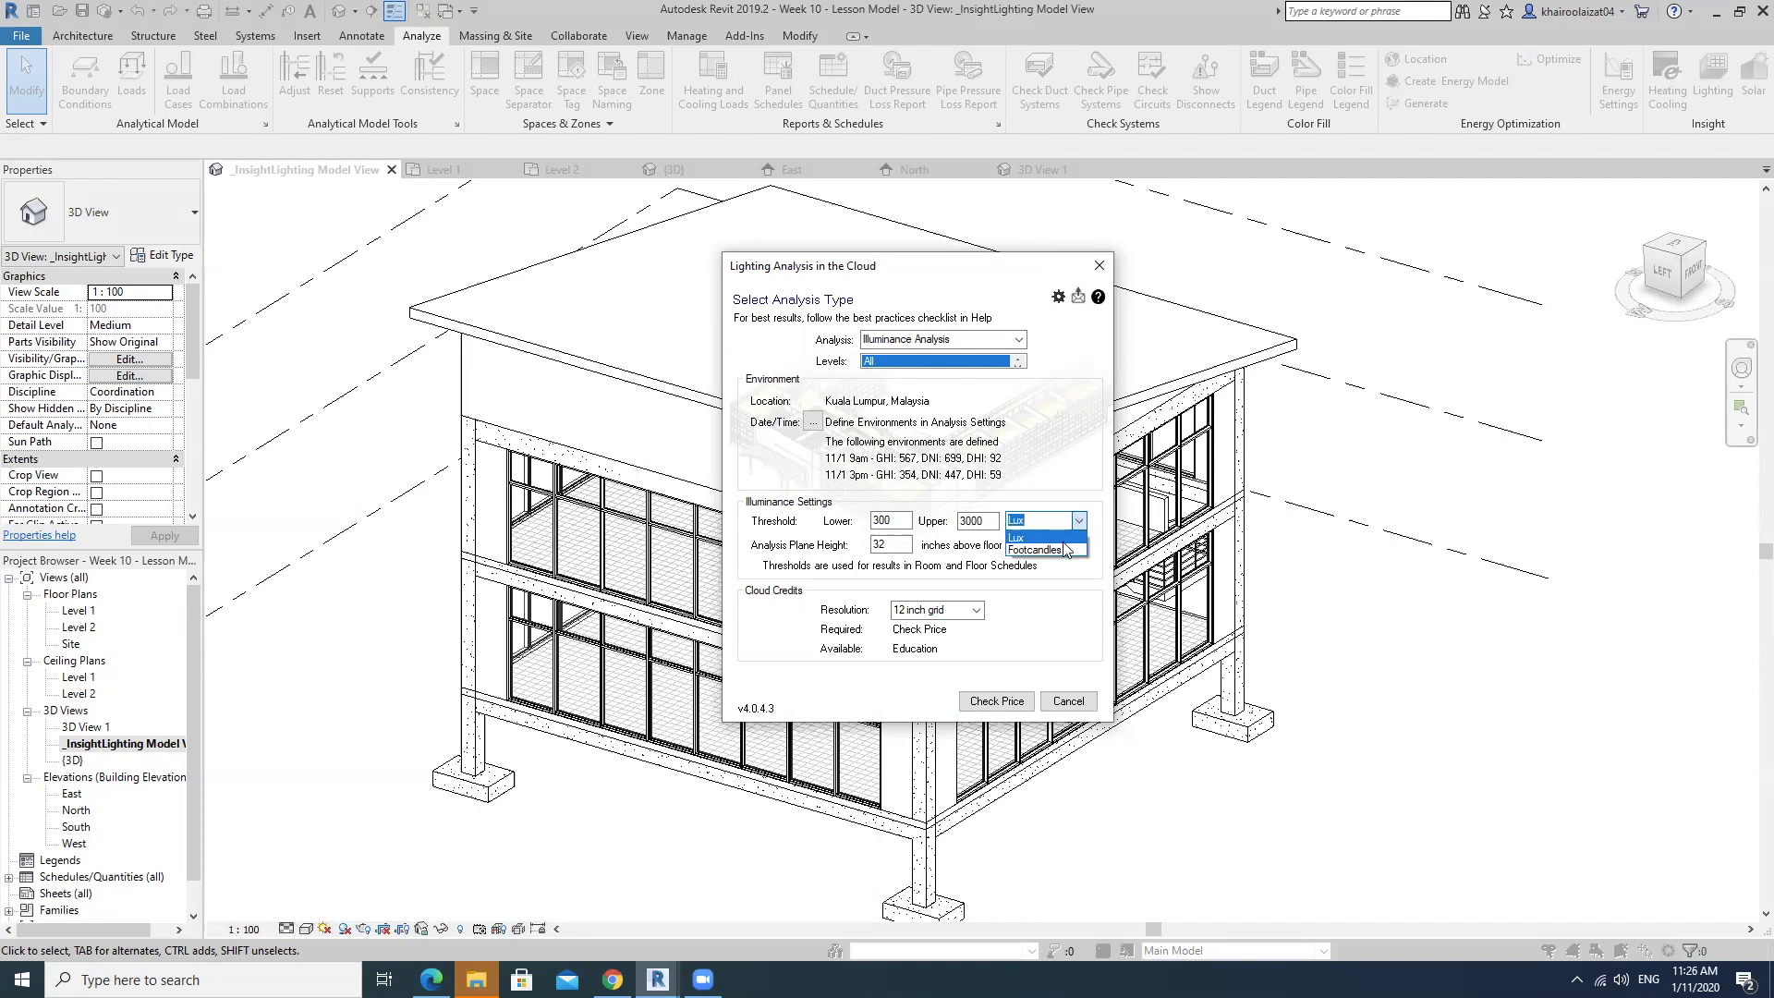
{"action": "left_click", "coordinate": [1051, 538]}
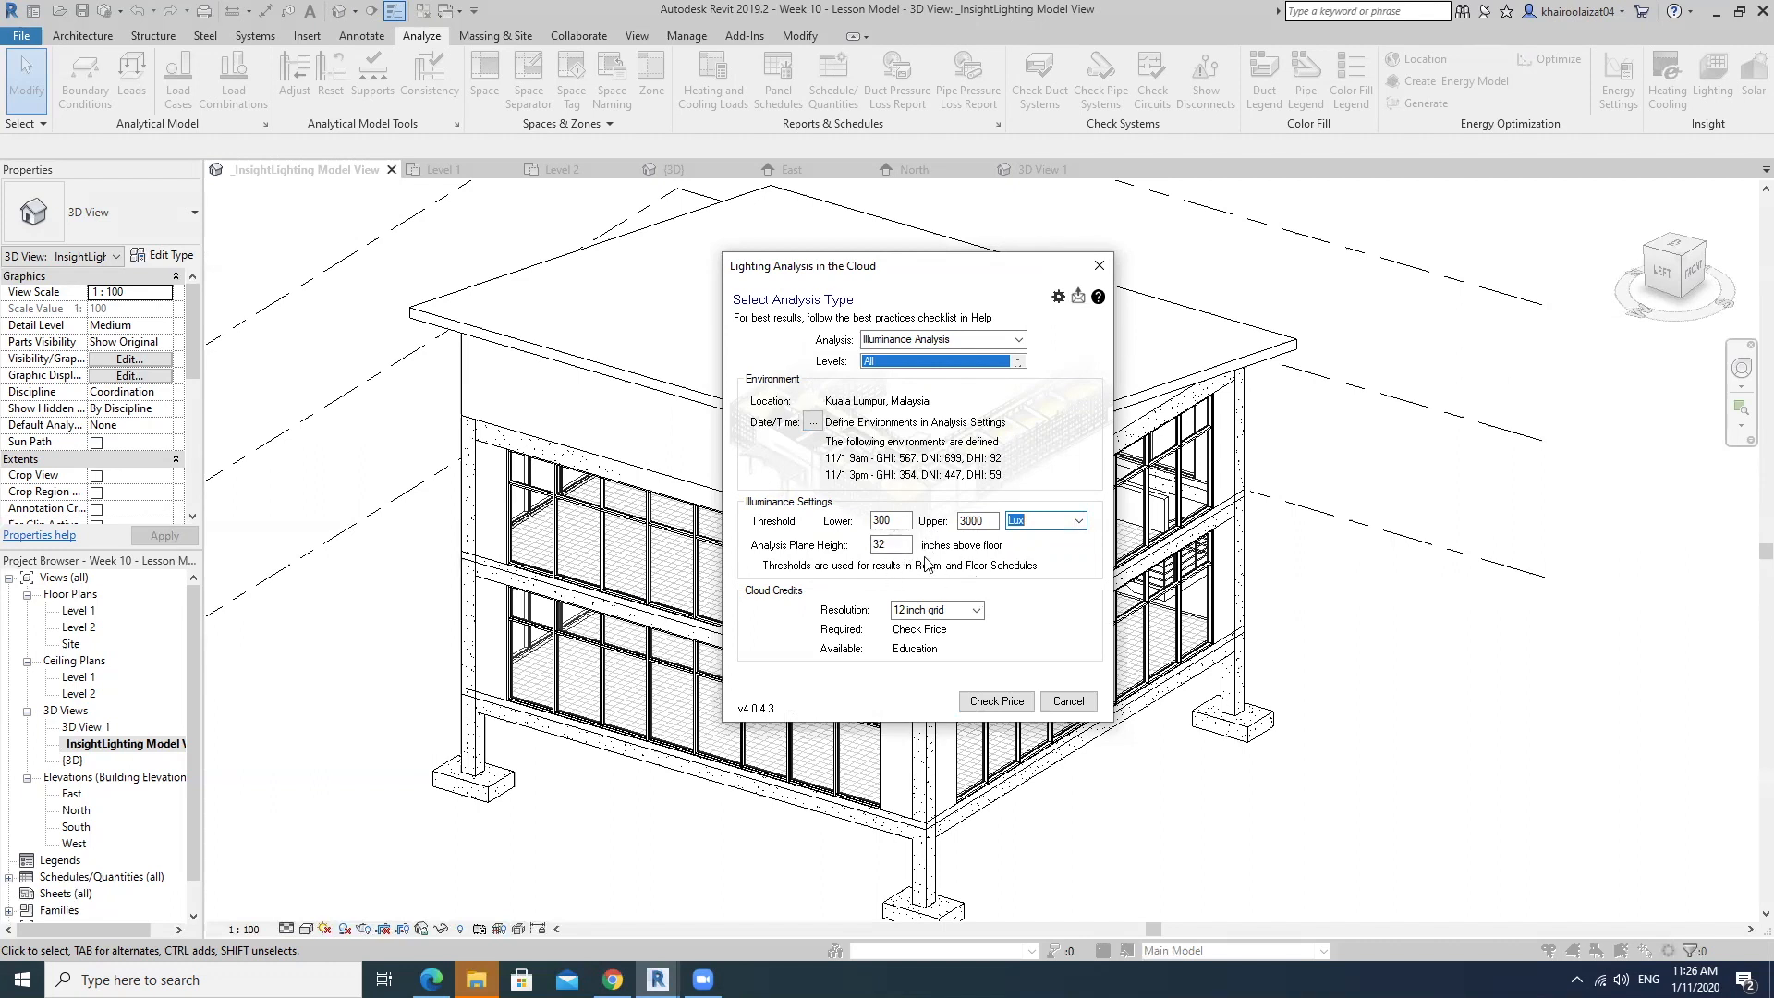
{"action": "left_click", "coordinate": [976, 611]}
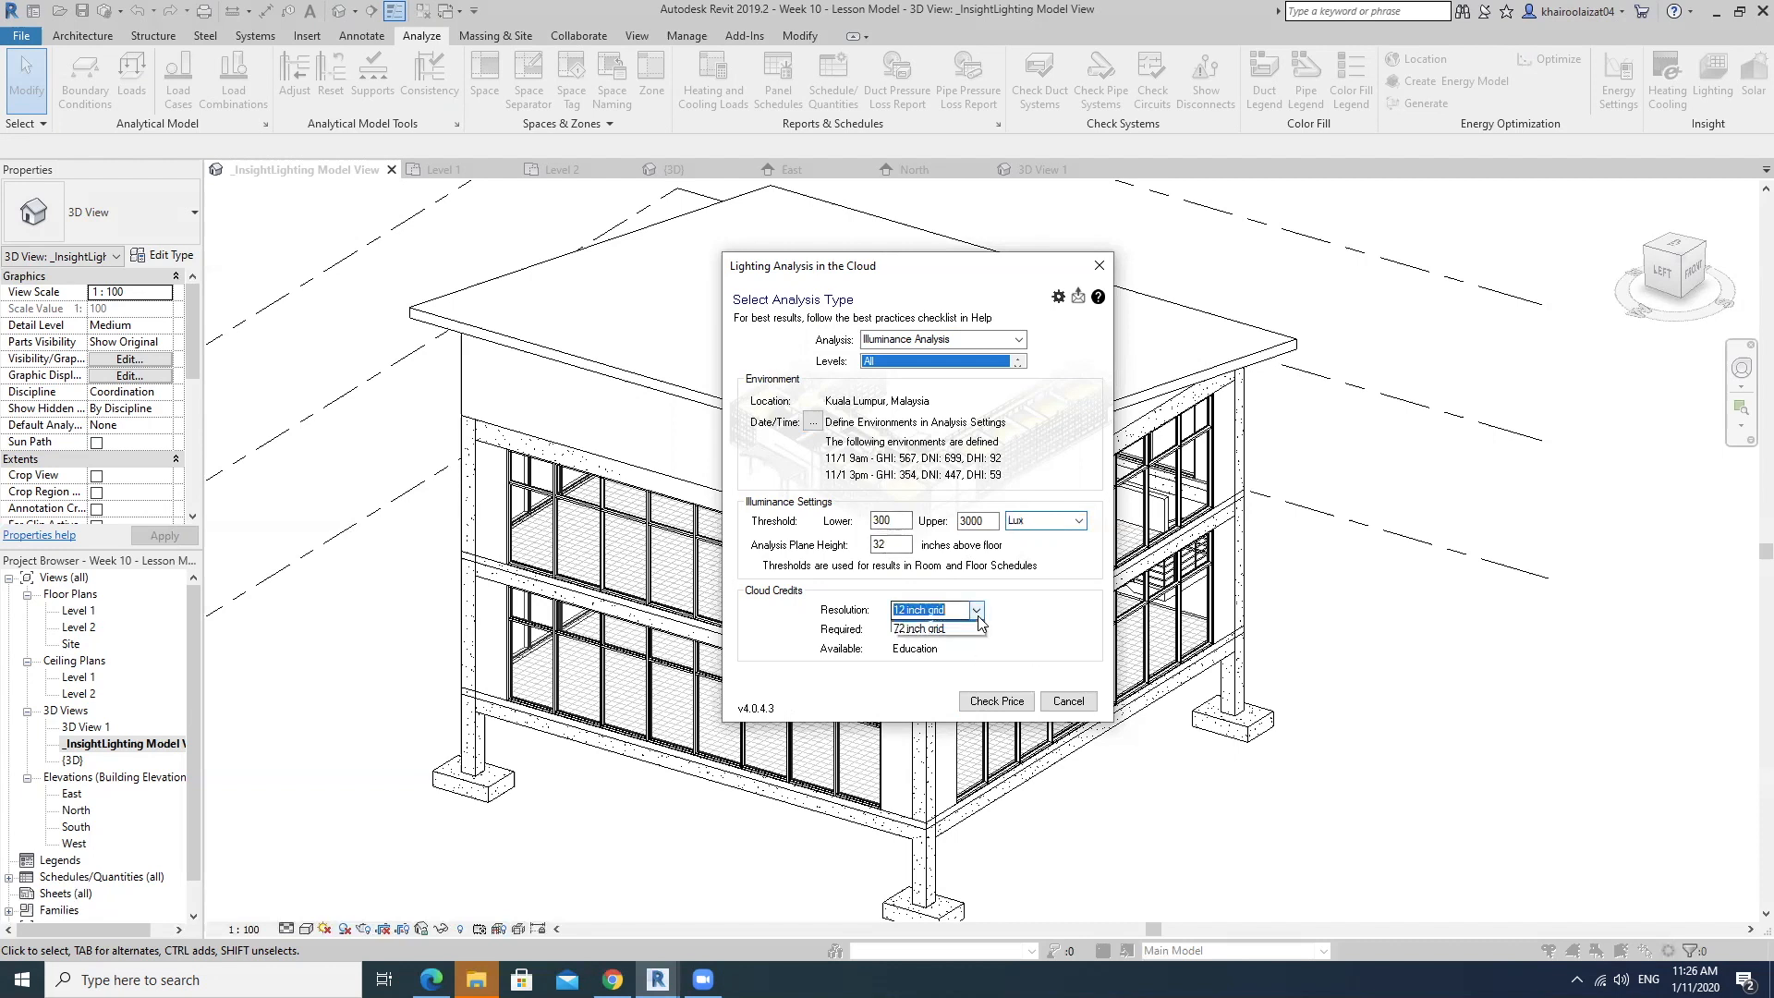
{"action": "left_click", "coordinate": [978, 612]}
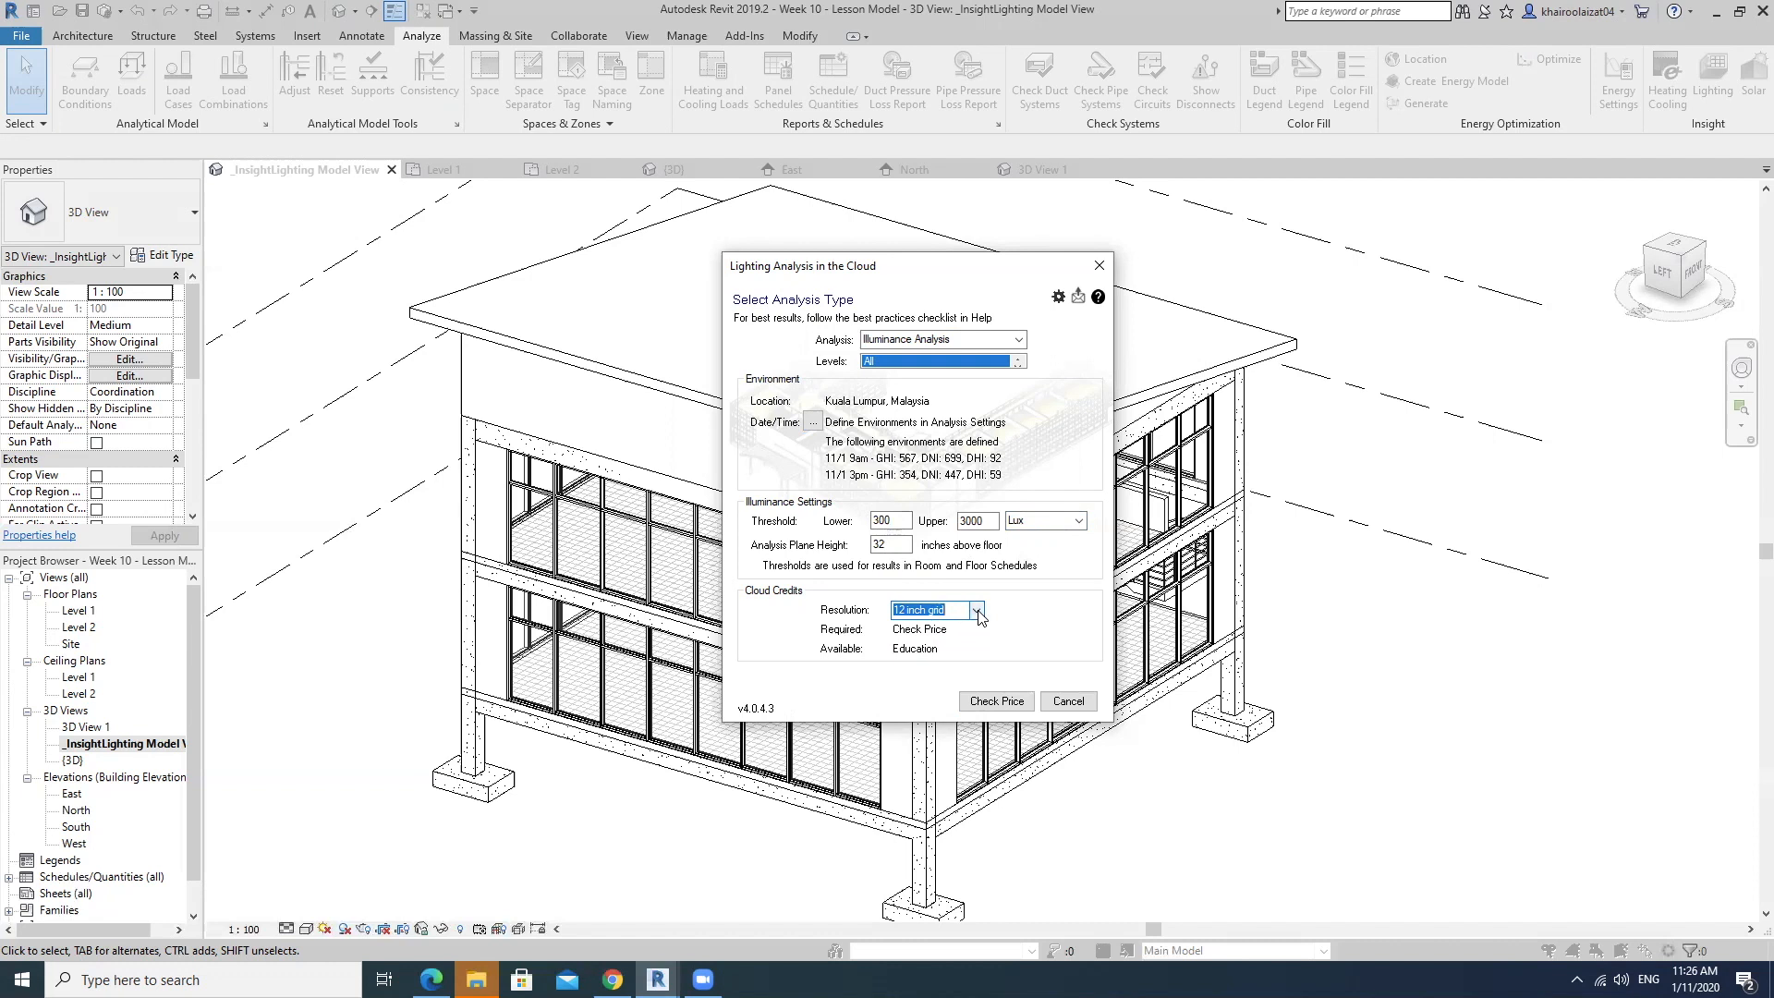
{"action": "left_click", "coordinate": [976, 611]}
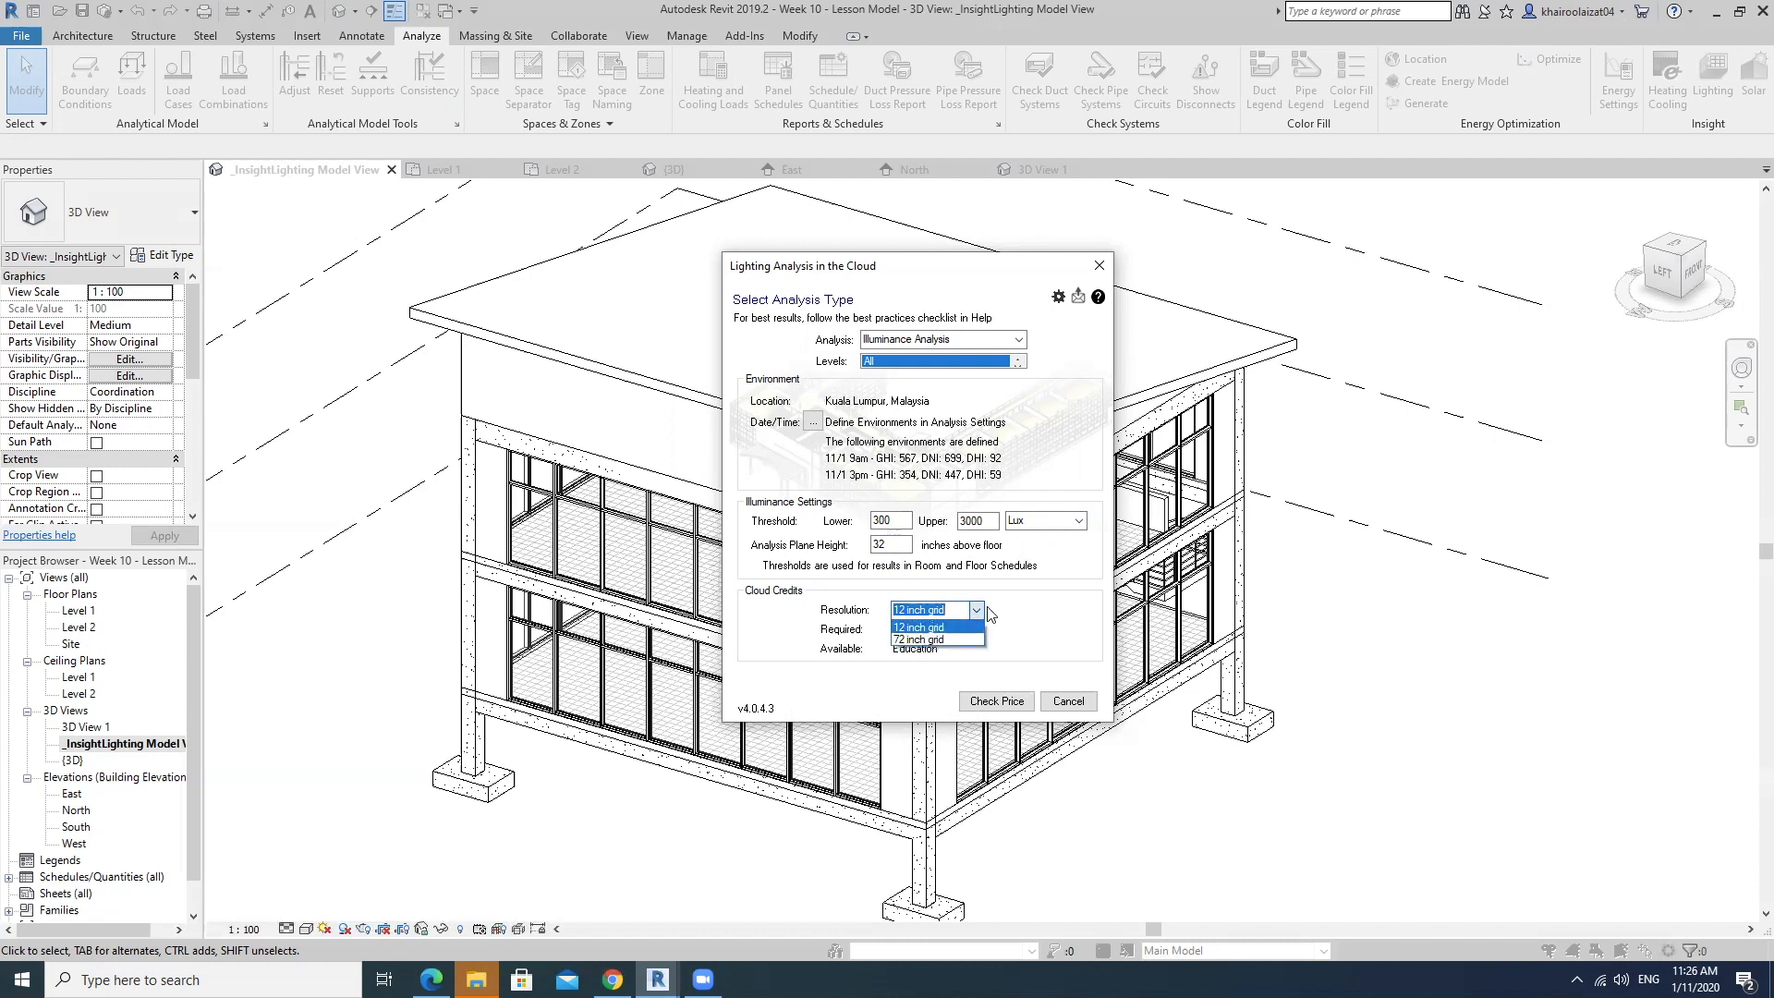
{"action": "left_click", "coordinate": [975, 608]}
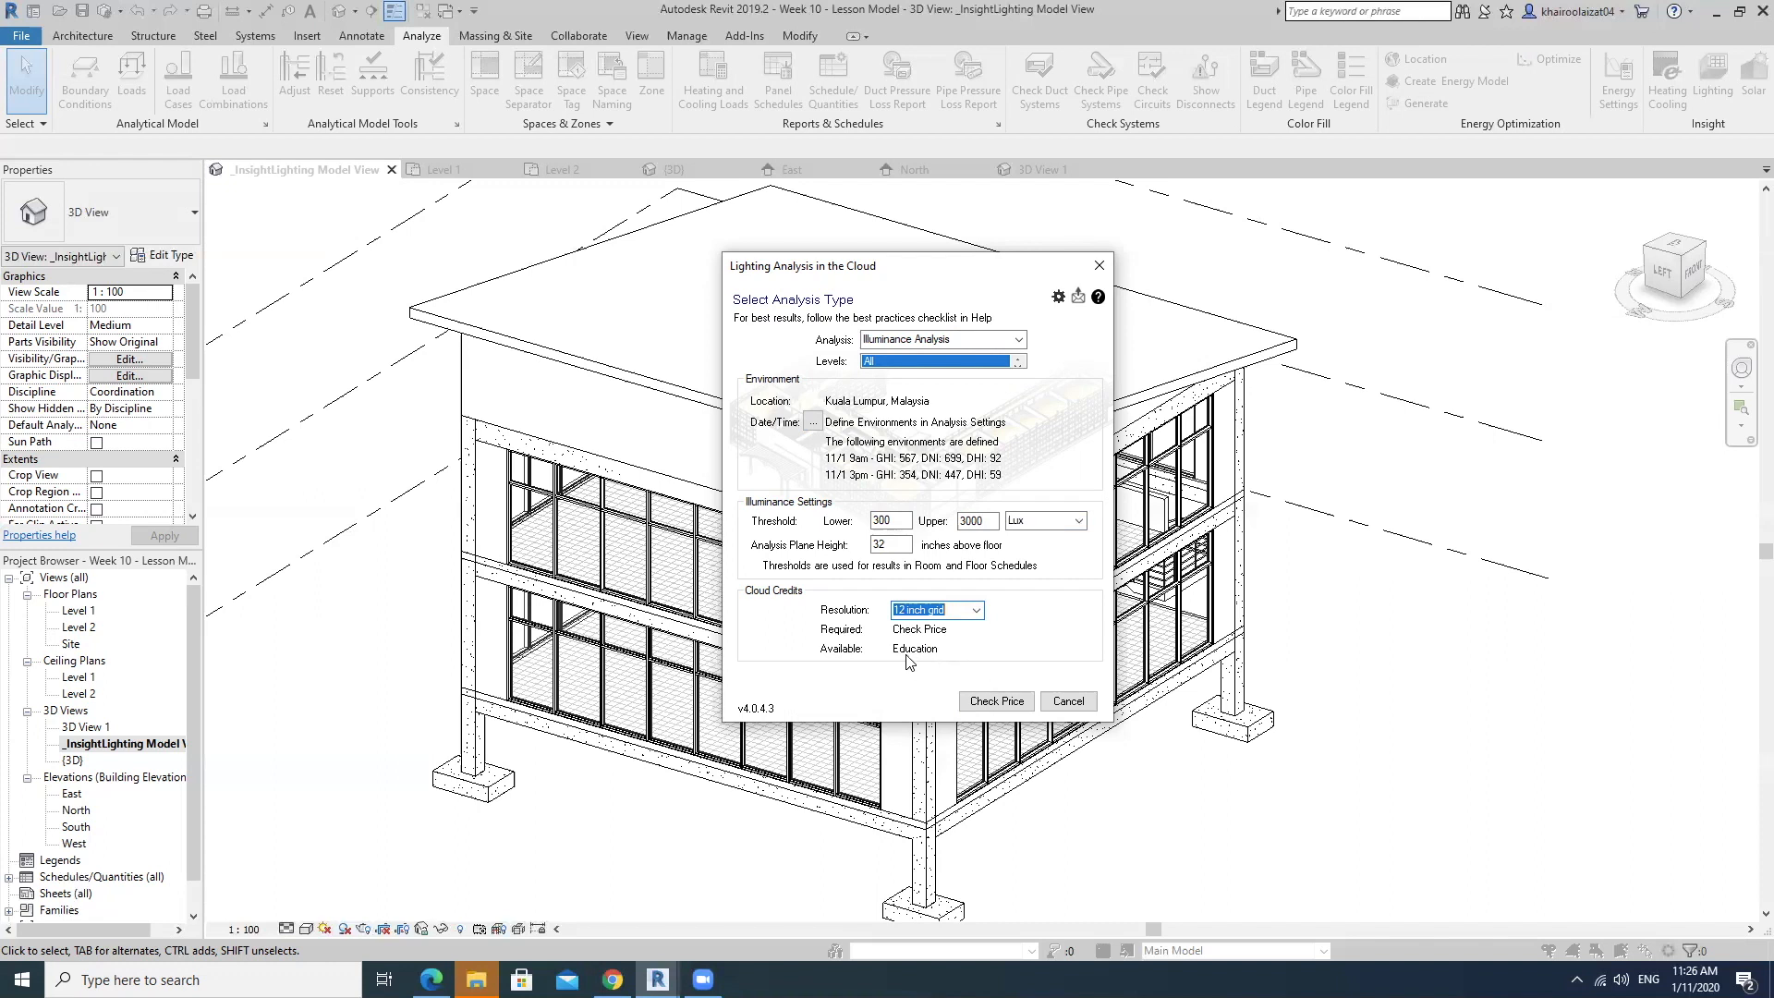
Check the price, start the illuminance analysis in the cloud, and save the project once the model is uploaded.
{"action": "left_click", "coordinate": [997, 702]}
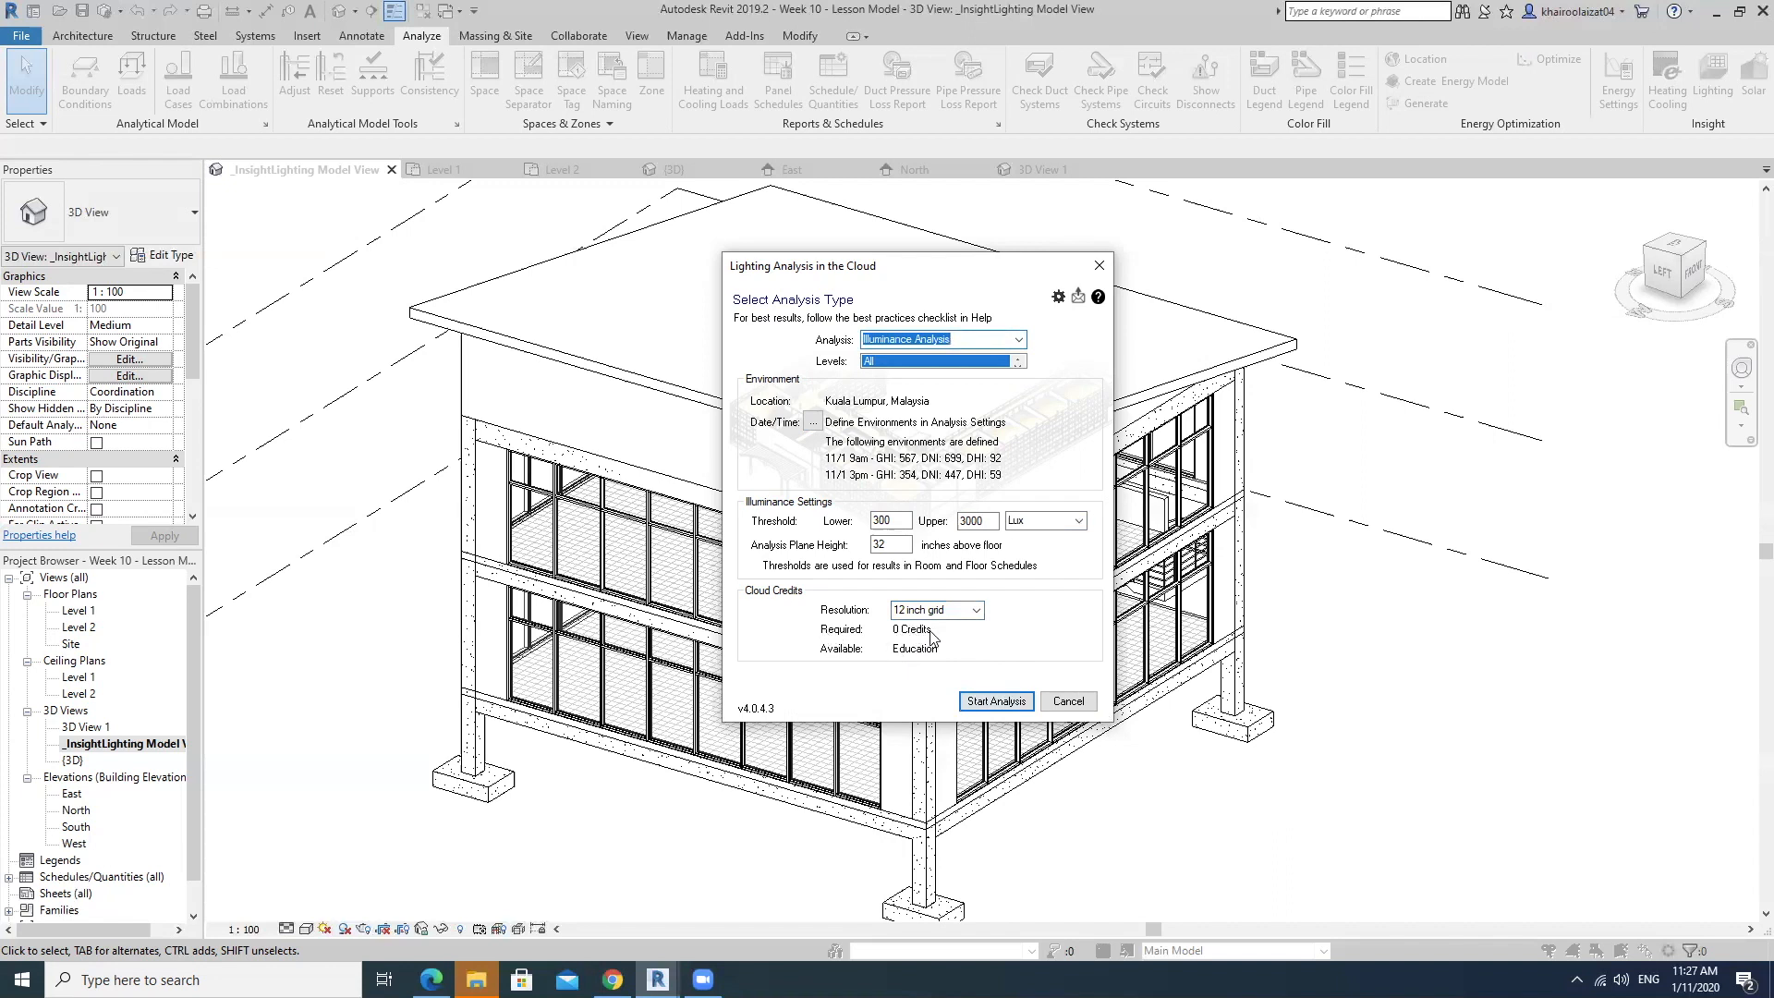
{"action": "left_click", "coordinate": [993, 702]}
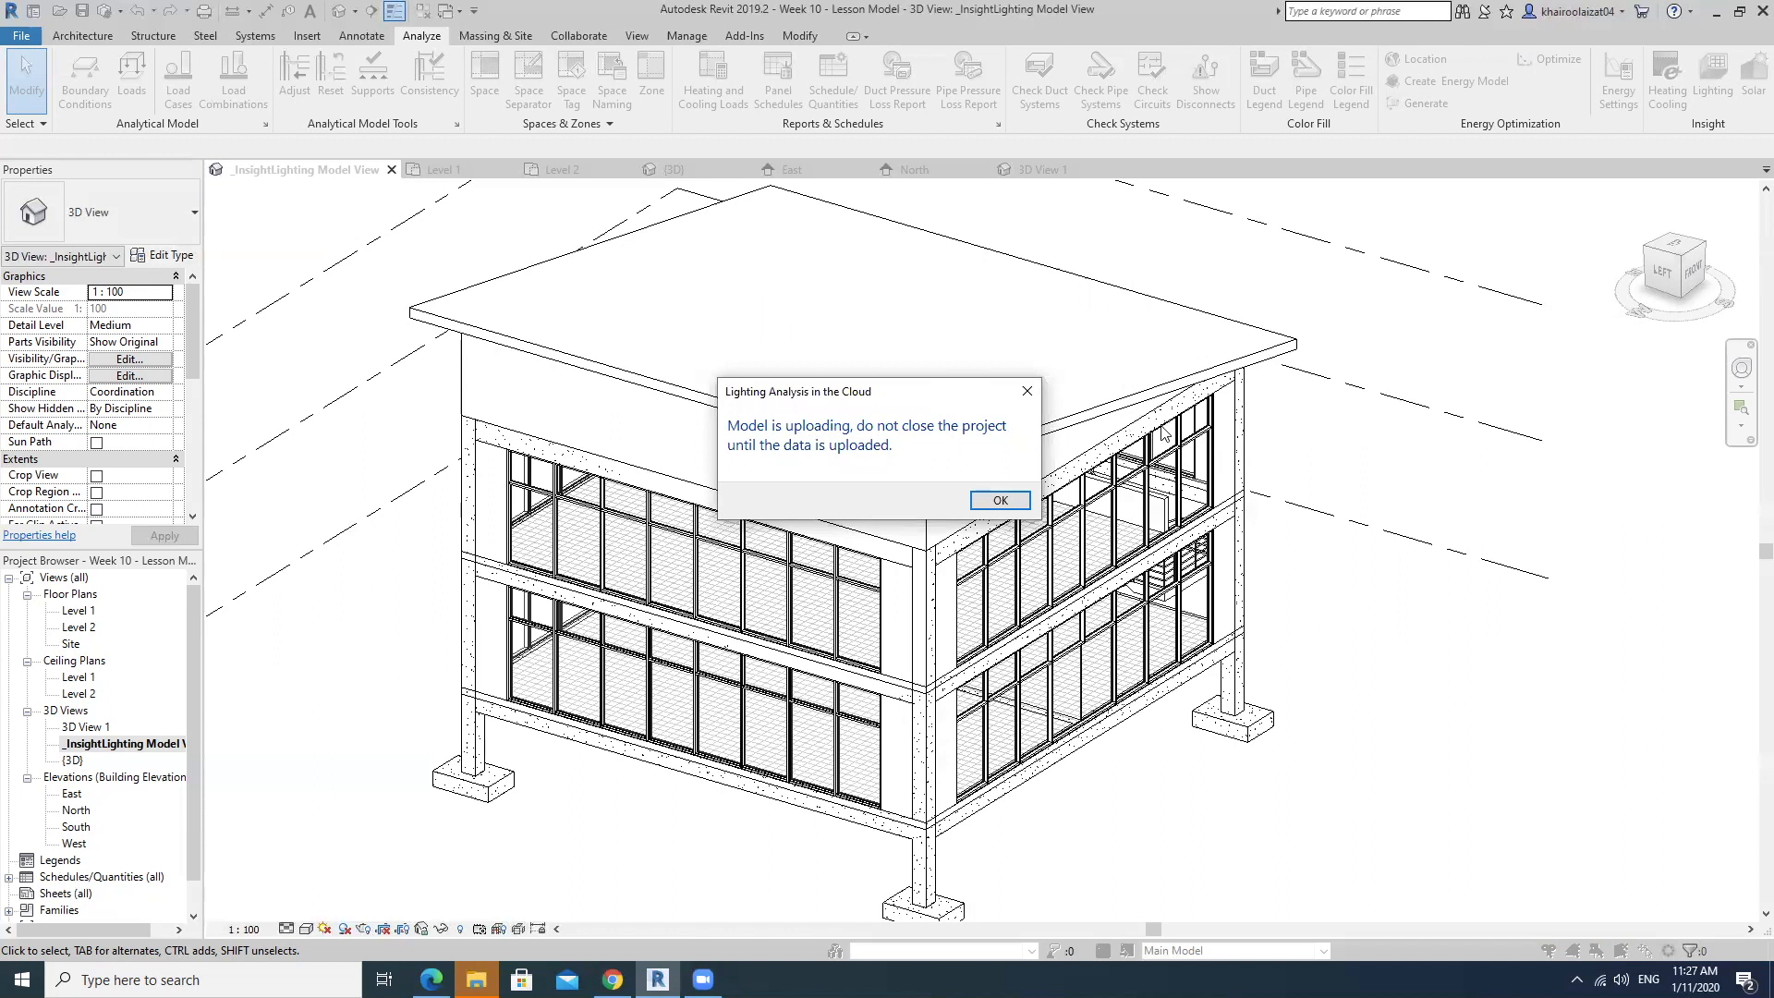
{"action": "left_click", "coordinate": [1019, 501]}
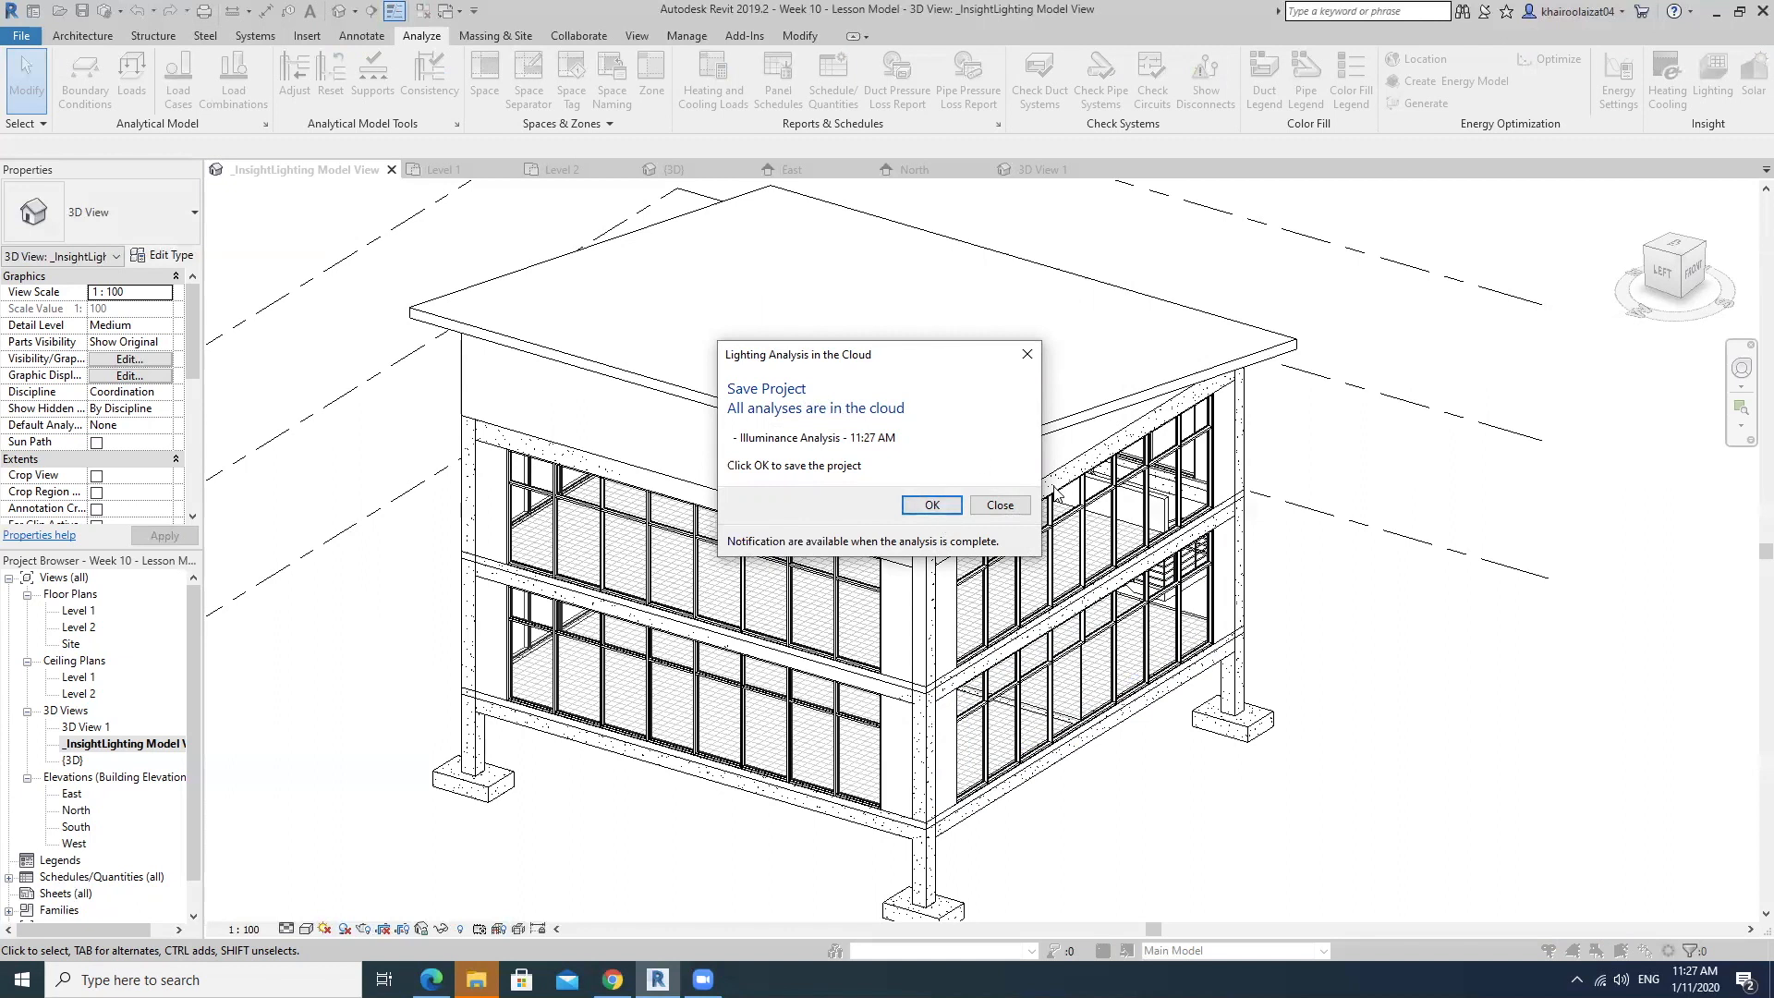
{"action": "left_click", "coordinate": [931, 503]}
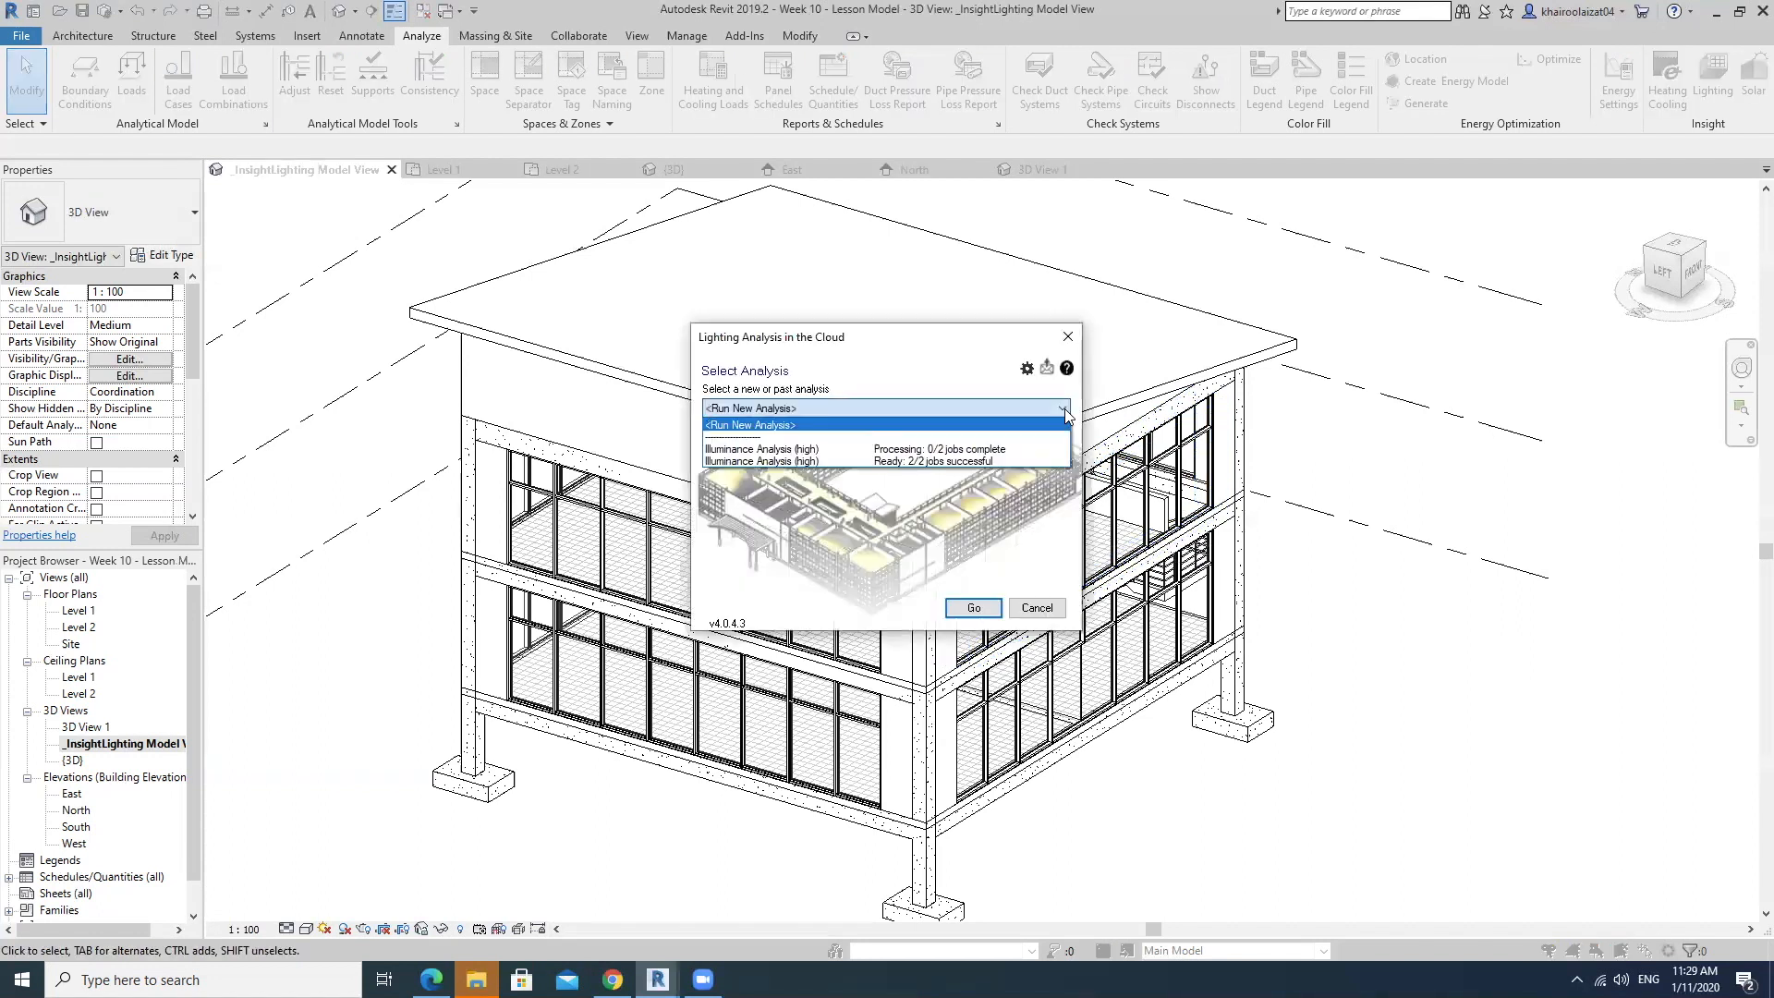
Check the Illuminance Analysis (high) run that is still processing and choose to wait for the current daylighting analysis to finish.
{"action": "left_click", "coordinate": [1064, 408]}
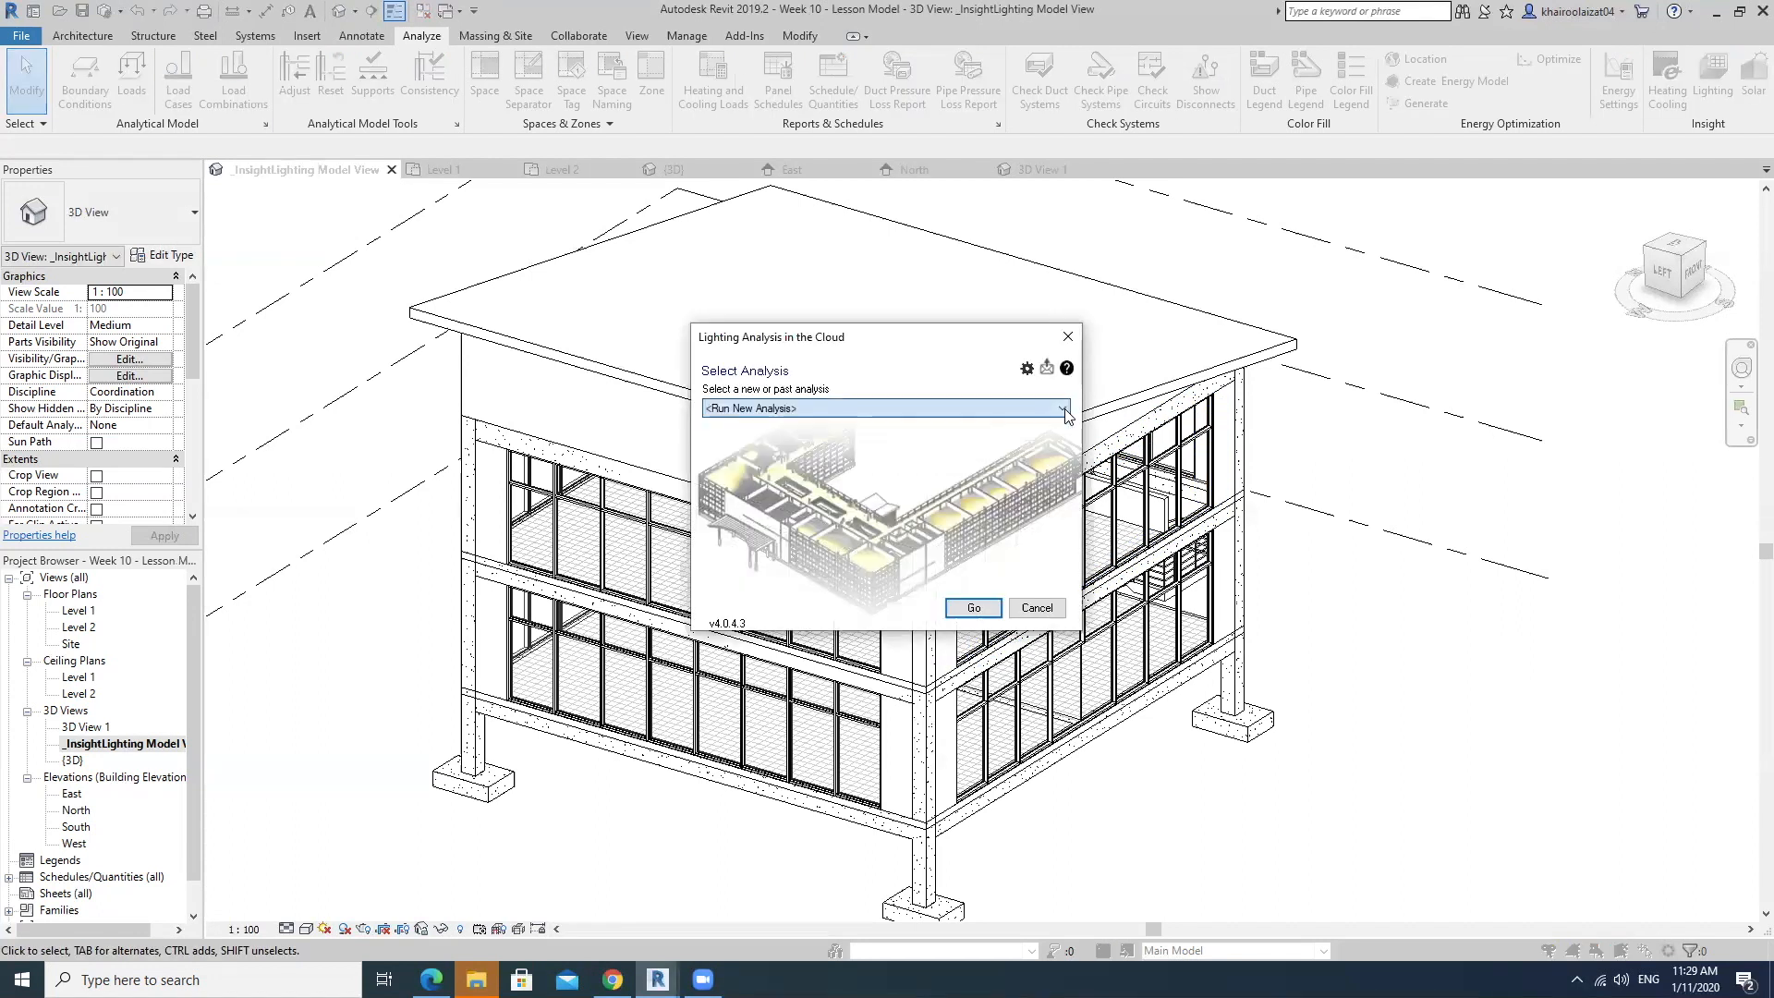
{"action": "left_click", "coordinate": [1078, 335]}
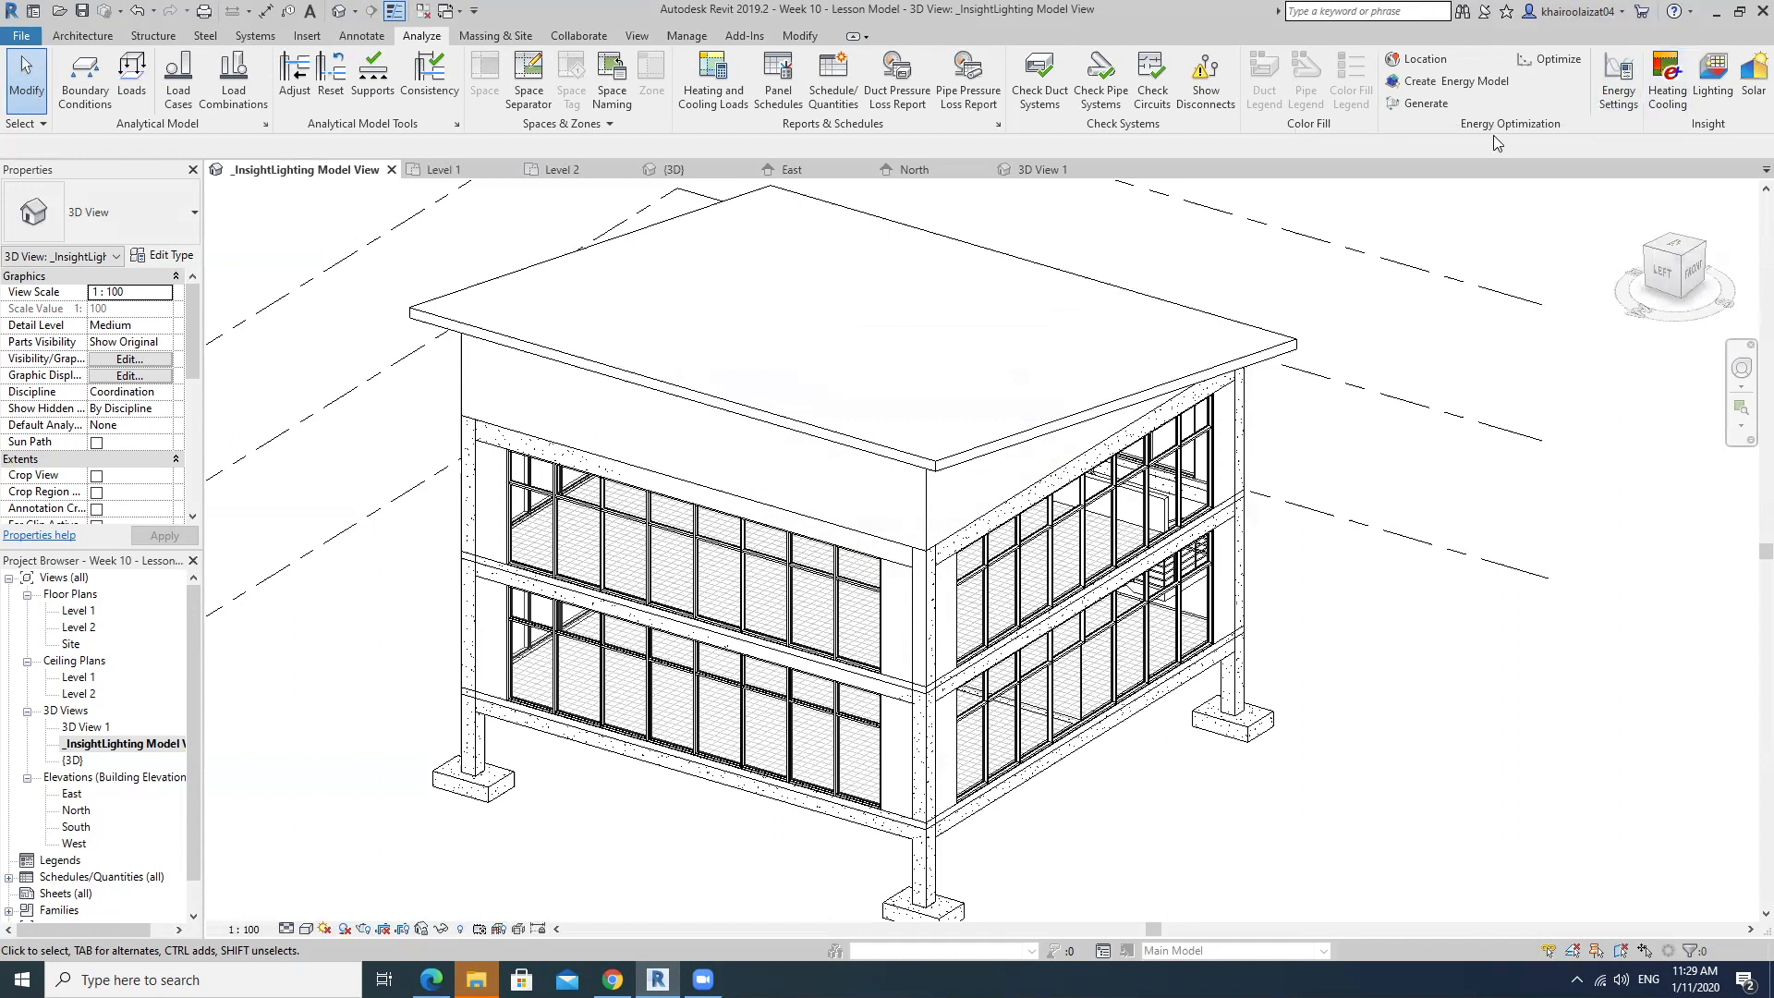
{"action": "left_click", "coordinate": [1711, 78]}
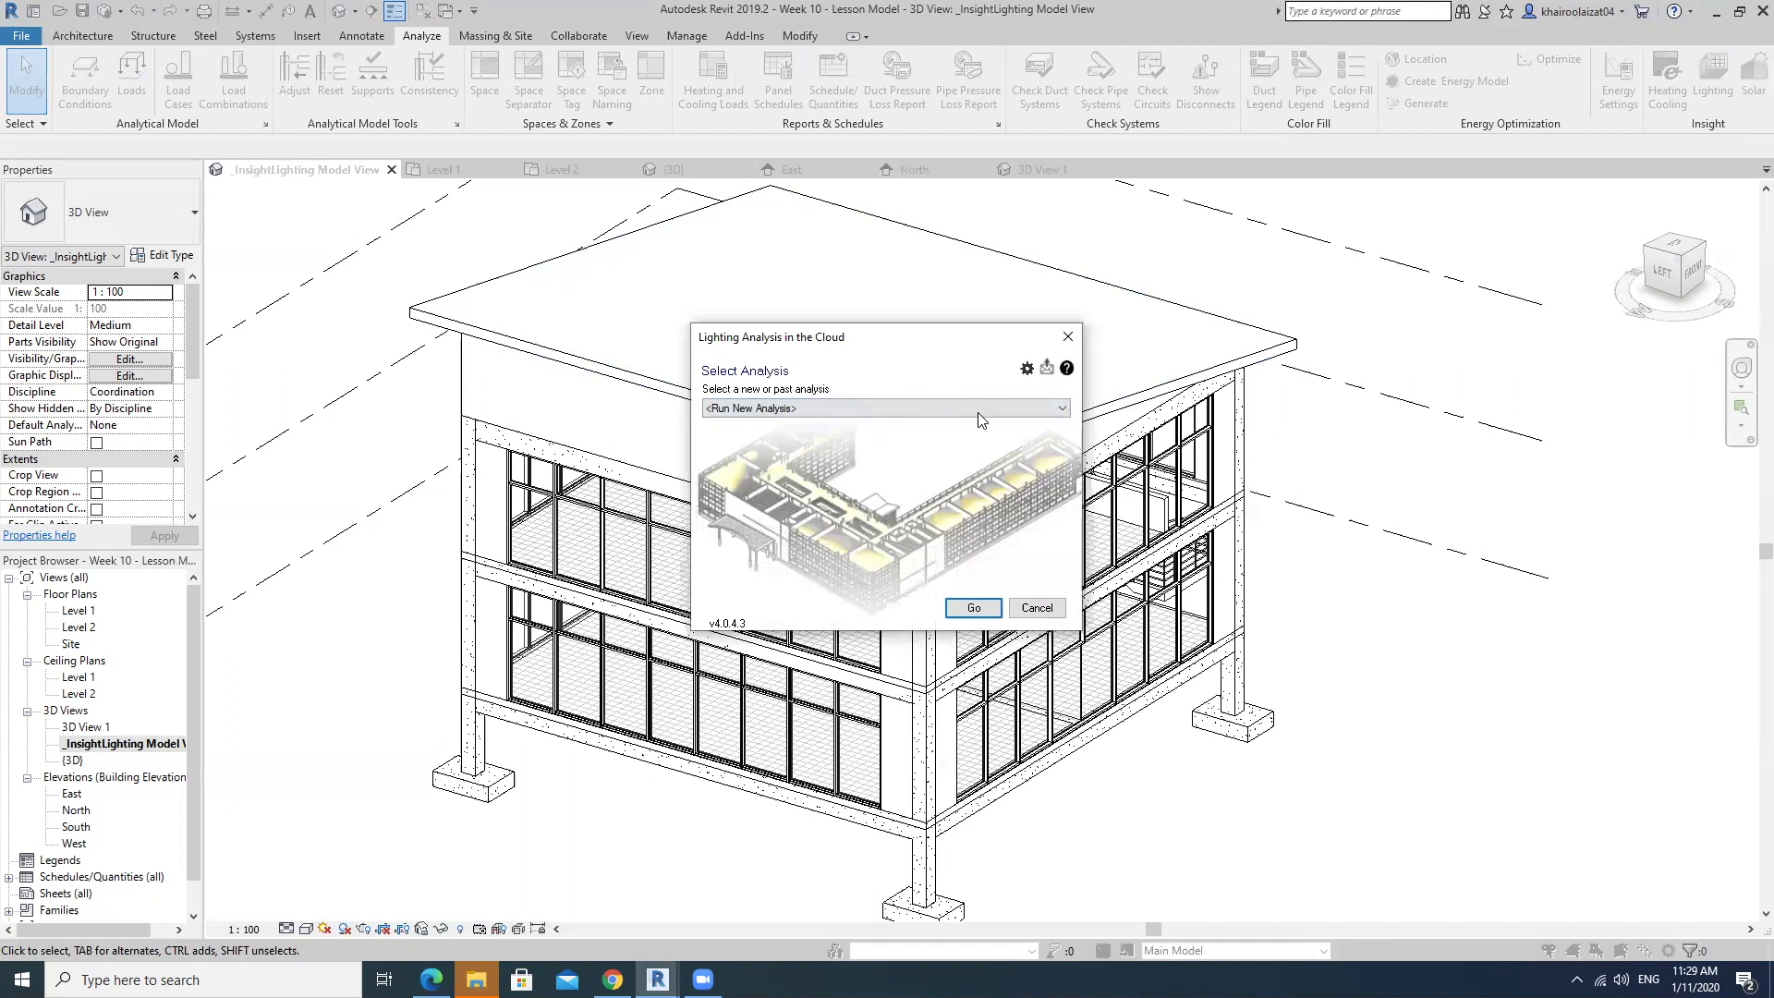
{"action": "left_click", "coordinate": [1060, 409]}
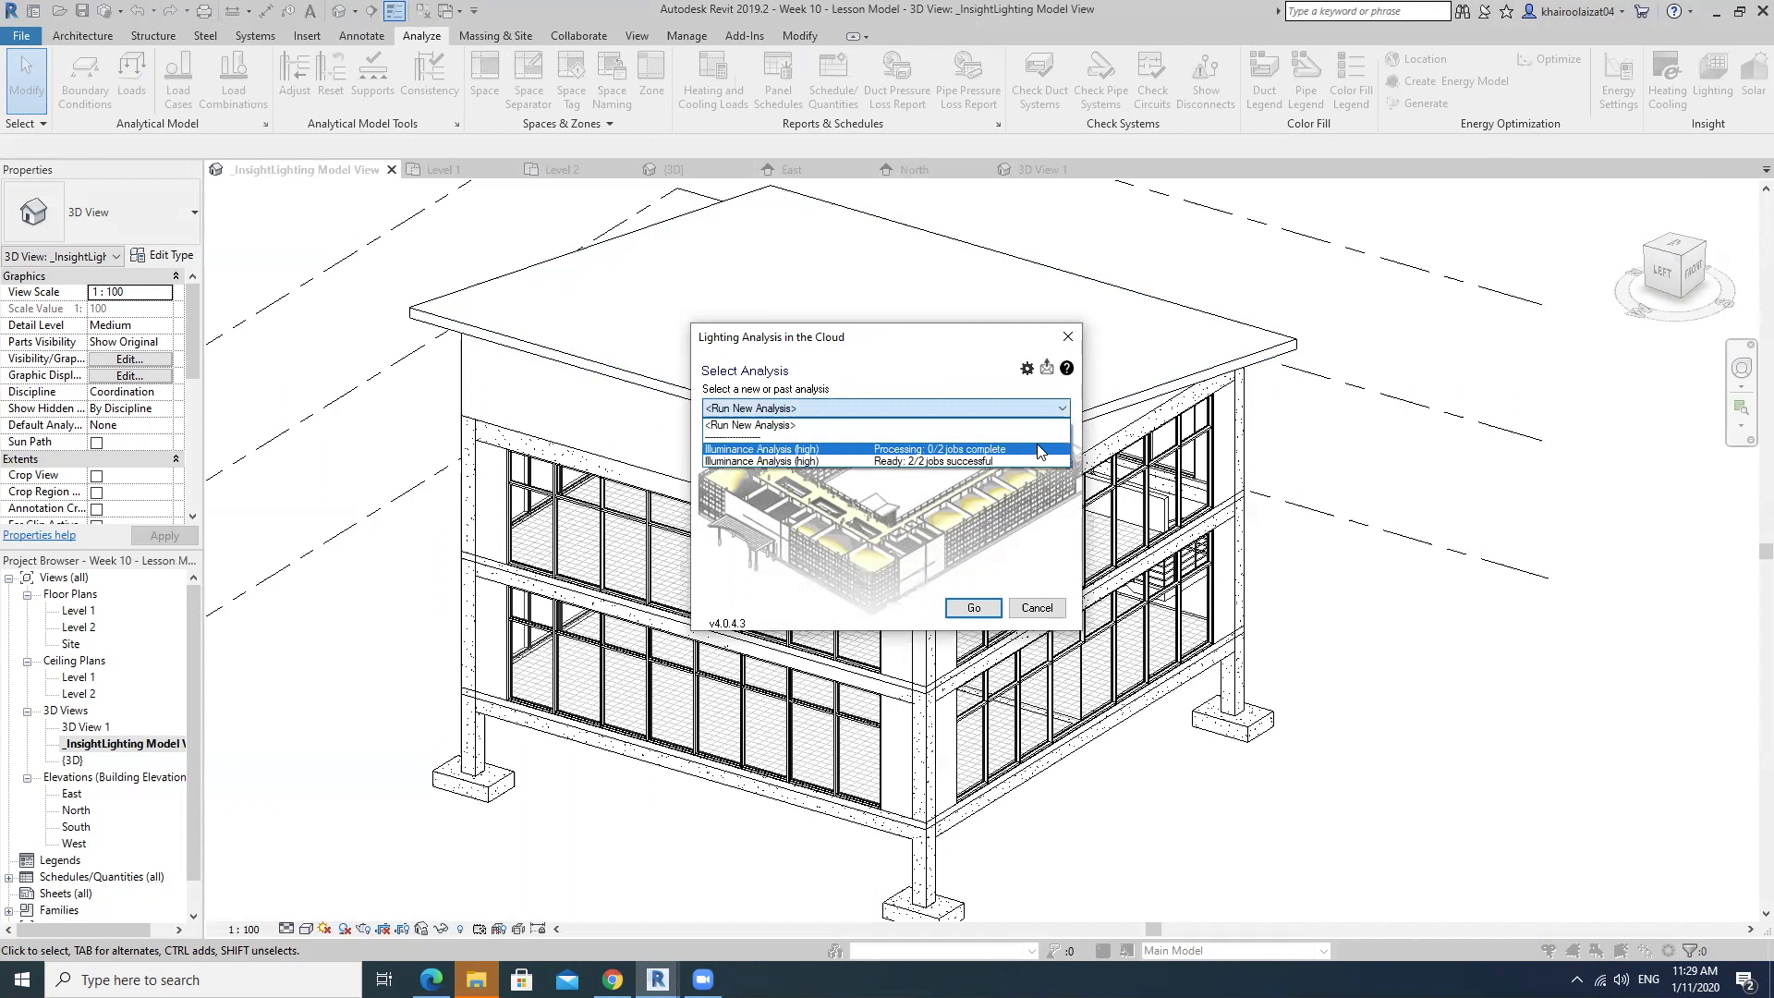
{"action": "left_click", "coordinate": [1034, 424]}
{"action": "left_click", "coordinate": [1063, 409]}
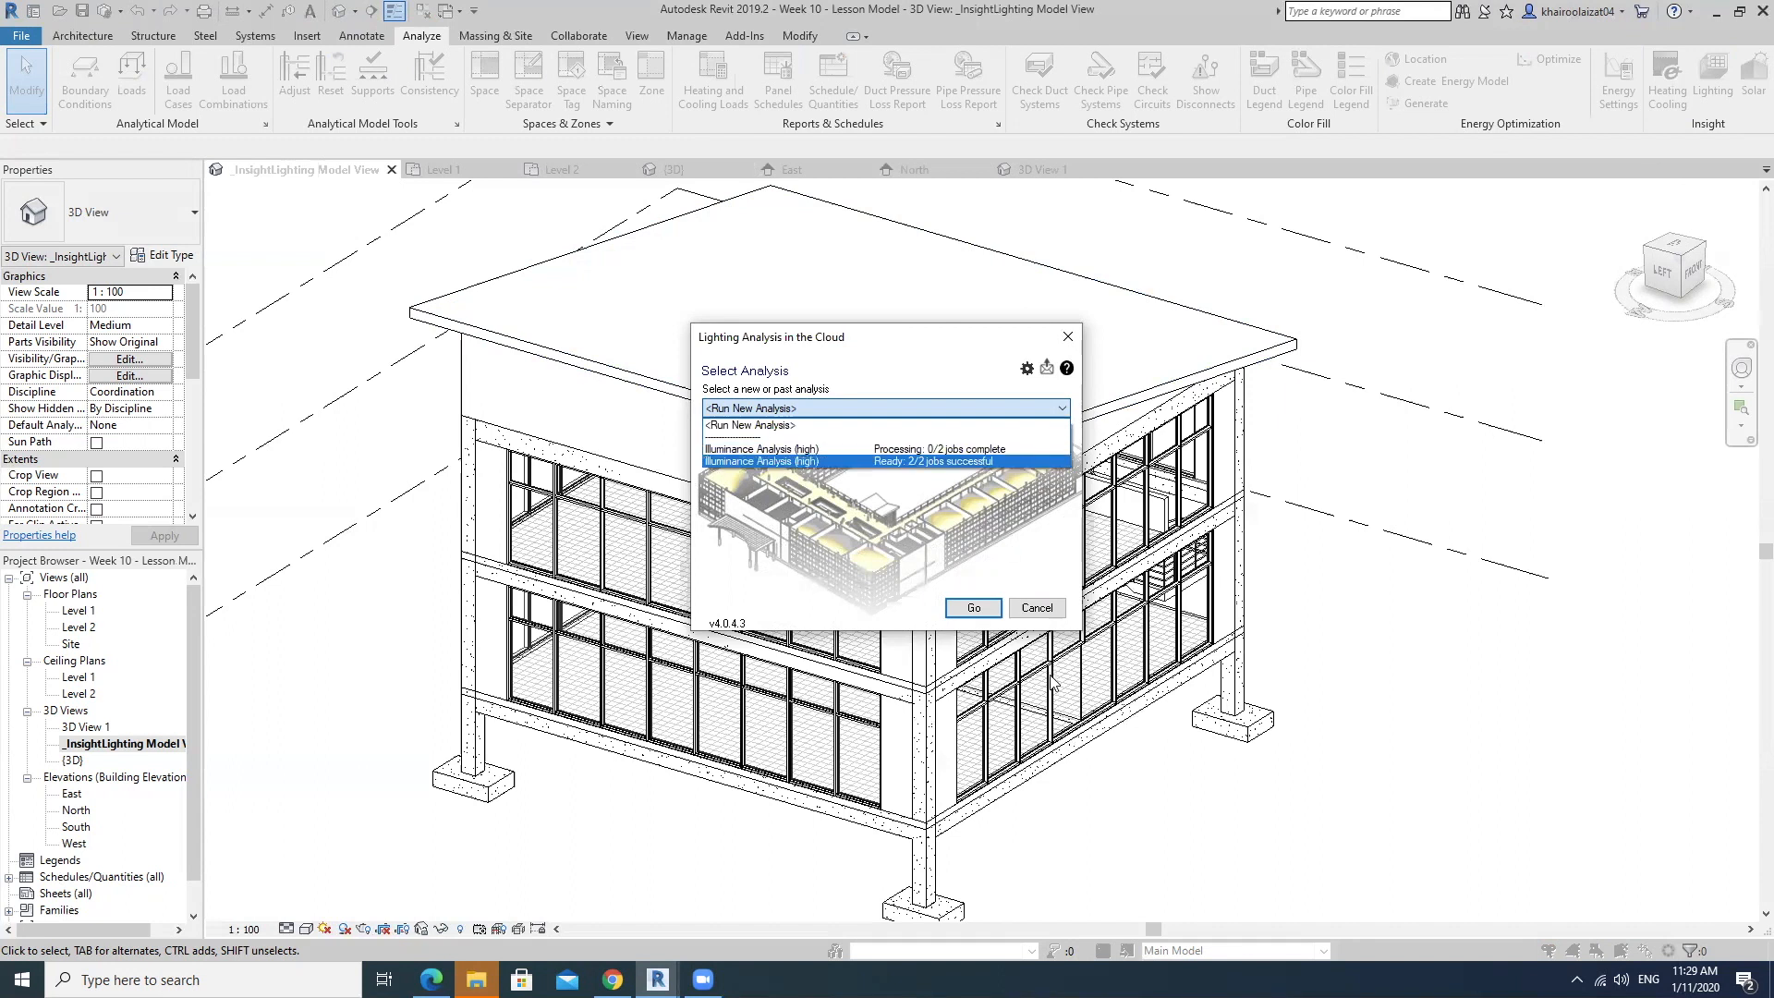
{"action": "left_click", "coordinate": [987, 450]}
{"action": "left_click", "coordinate": [975, 607]}
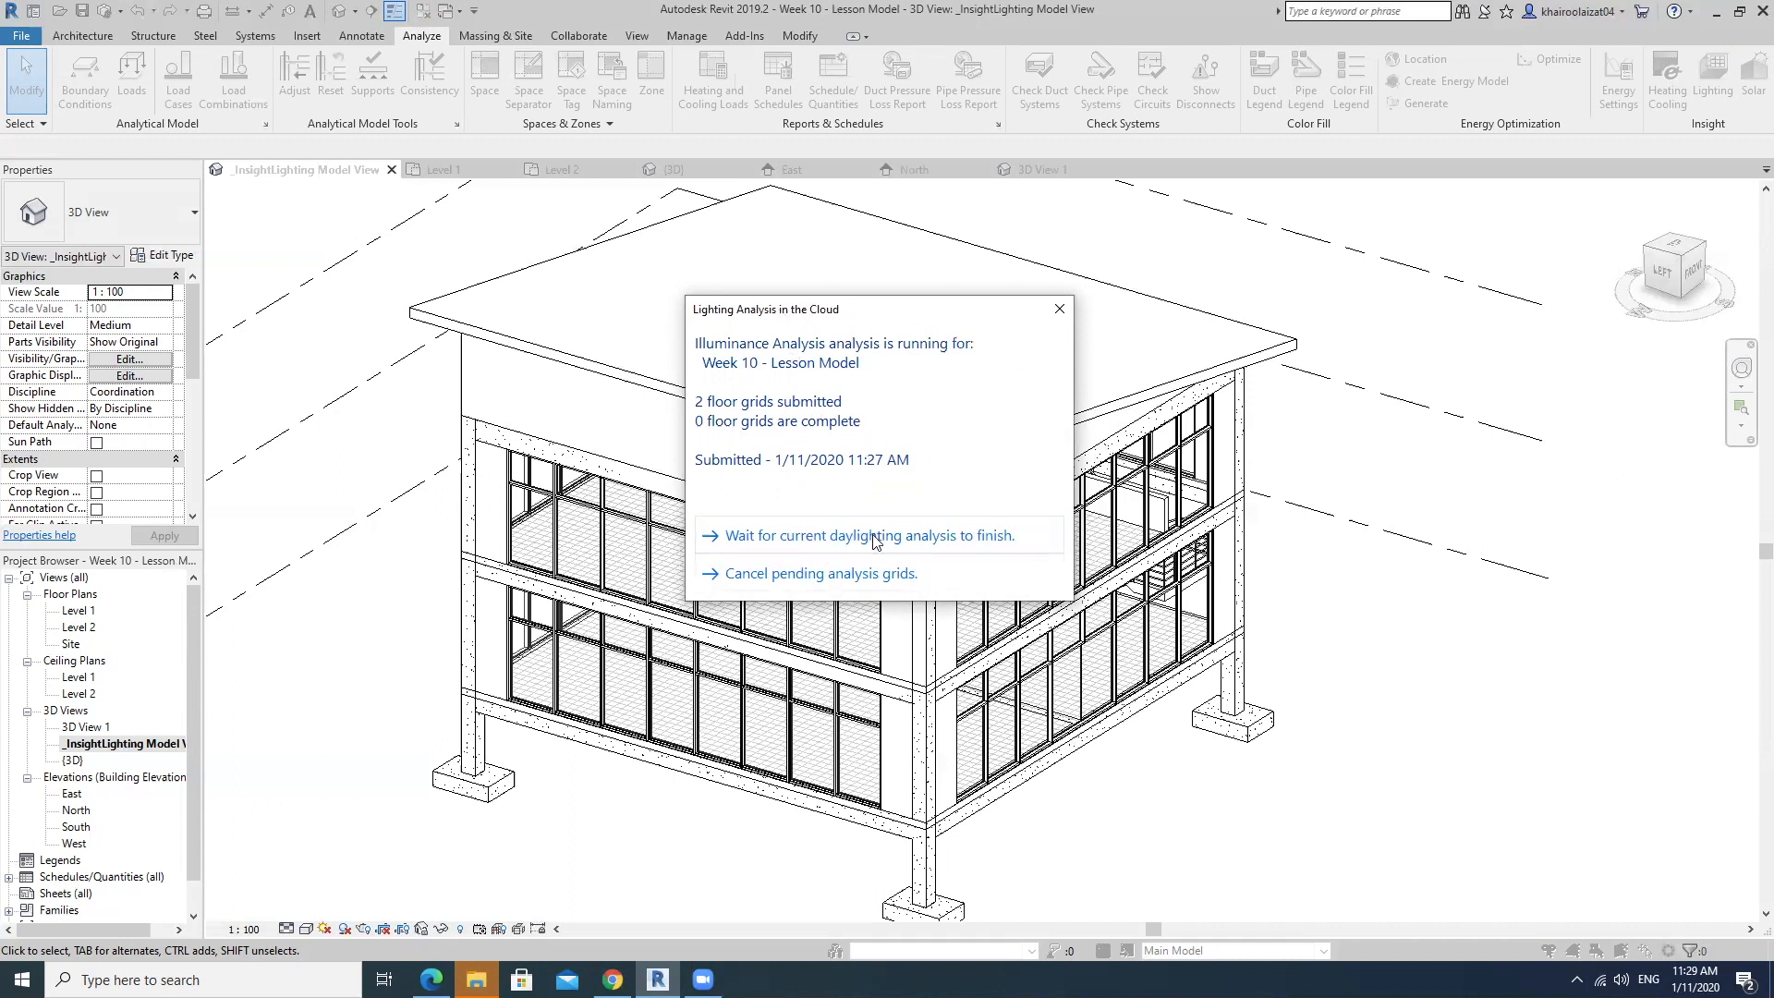
{"action": "left_click", "coordinate": [968, 546]}
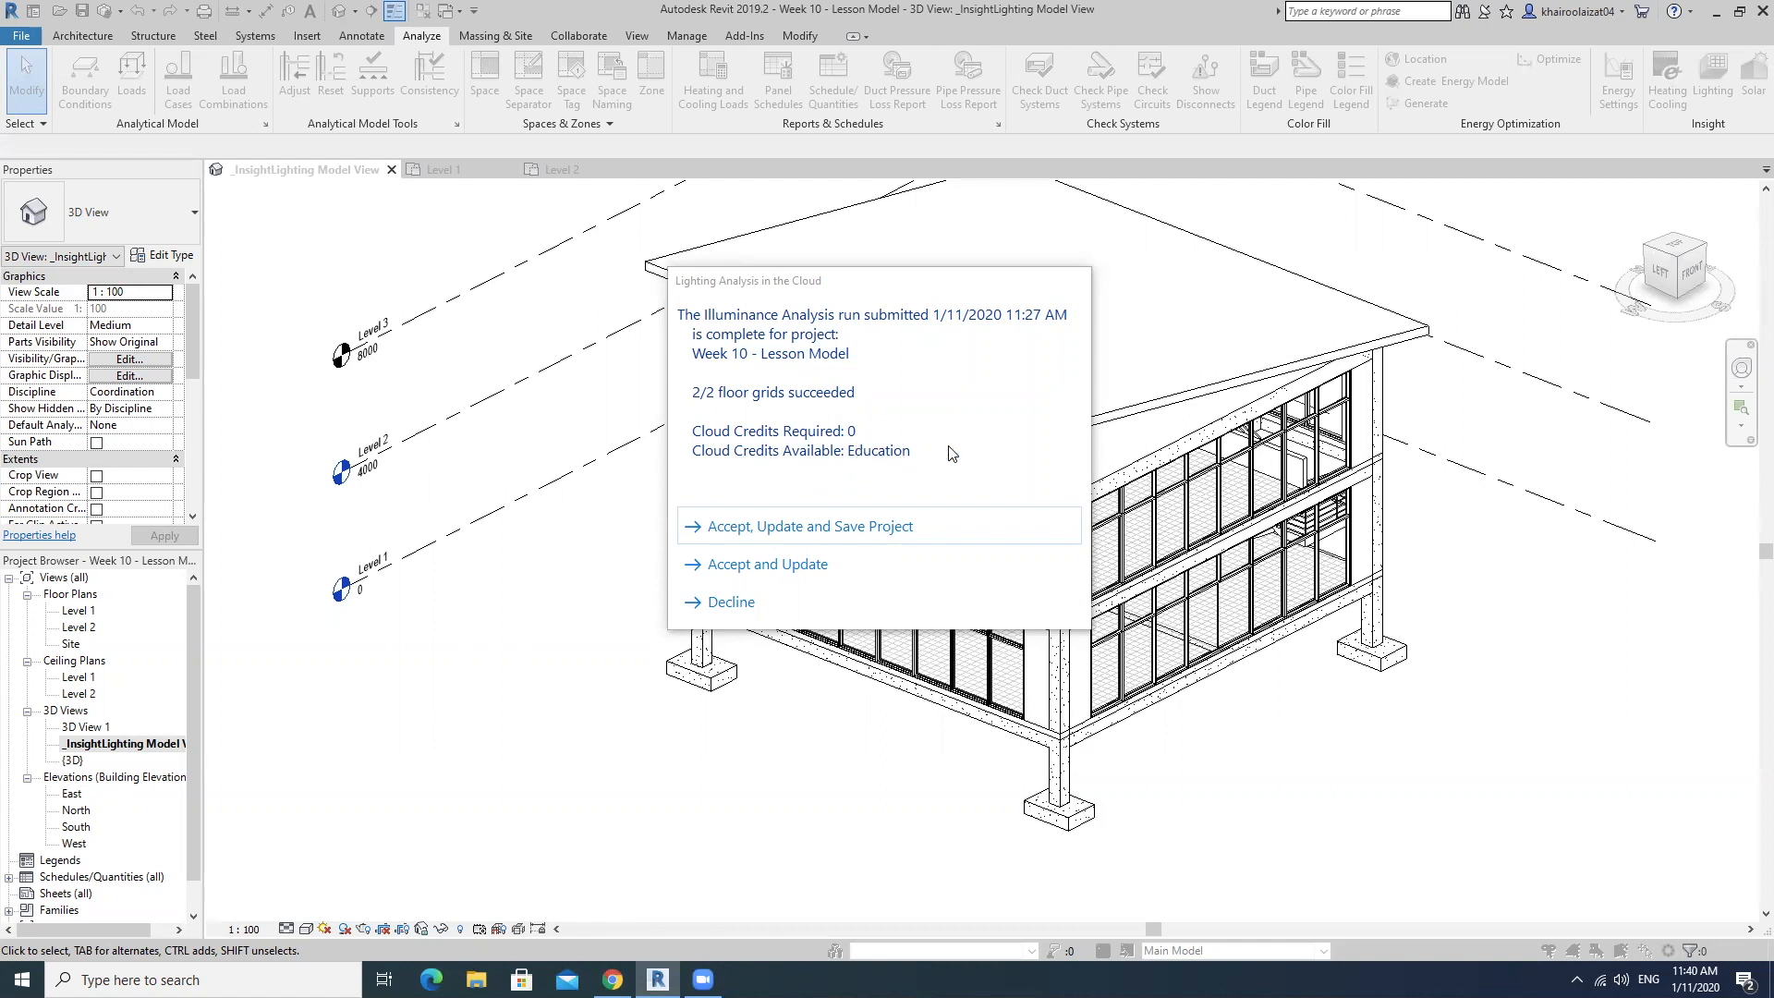
Accept the completed illuminance run, updating and saving the project, and generate its Illuminance Analysis (high) results dated 11/01/20 11:27.
{"action": "left_click", "coordinate": [824, 534]}
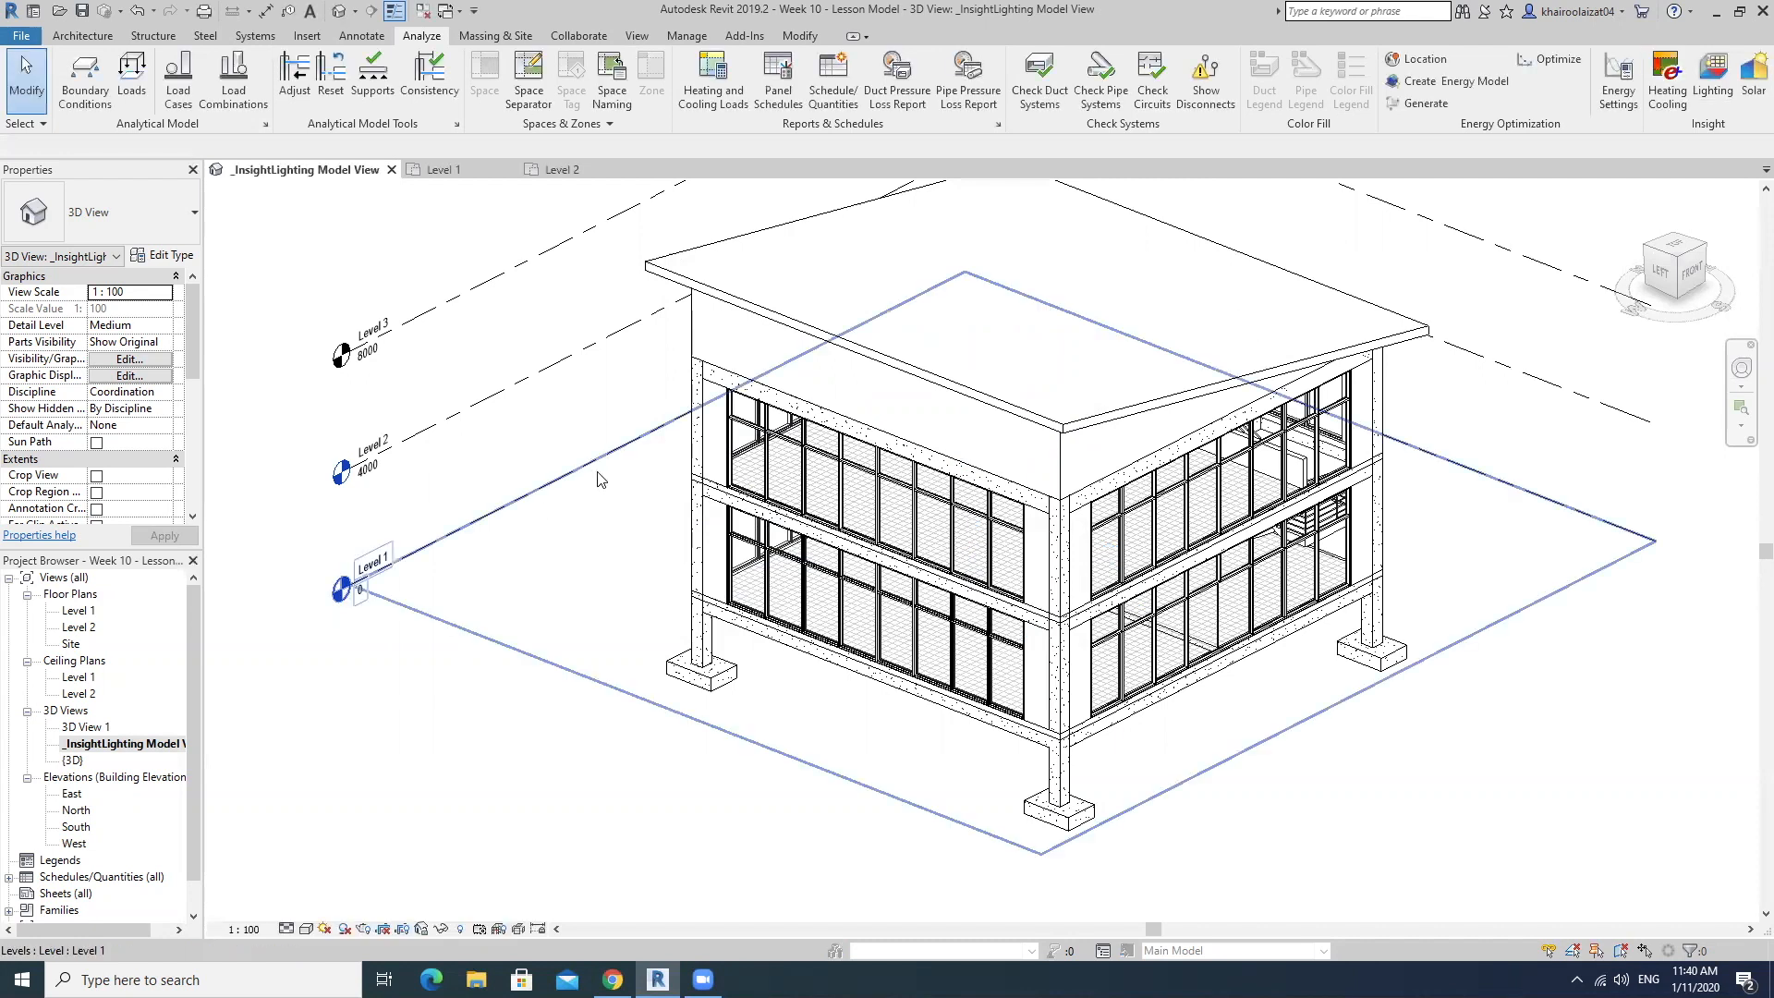
{"action": "middle_click_drag", "start_coordinate": [1145, 534], "coordinate": [1118, 594]}
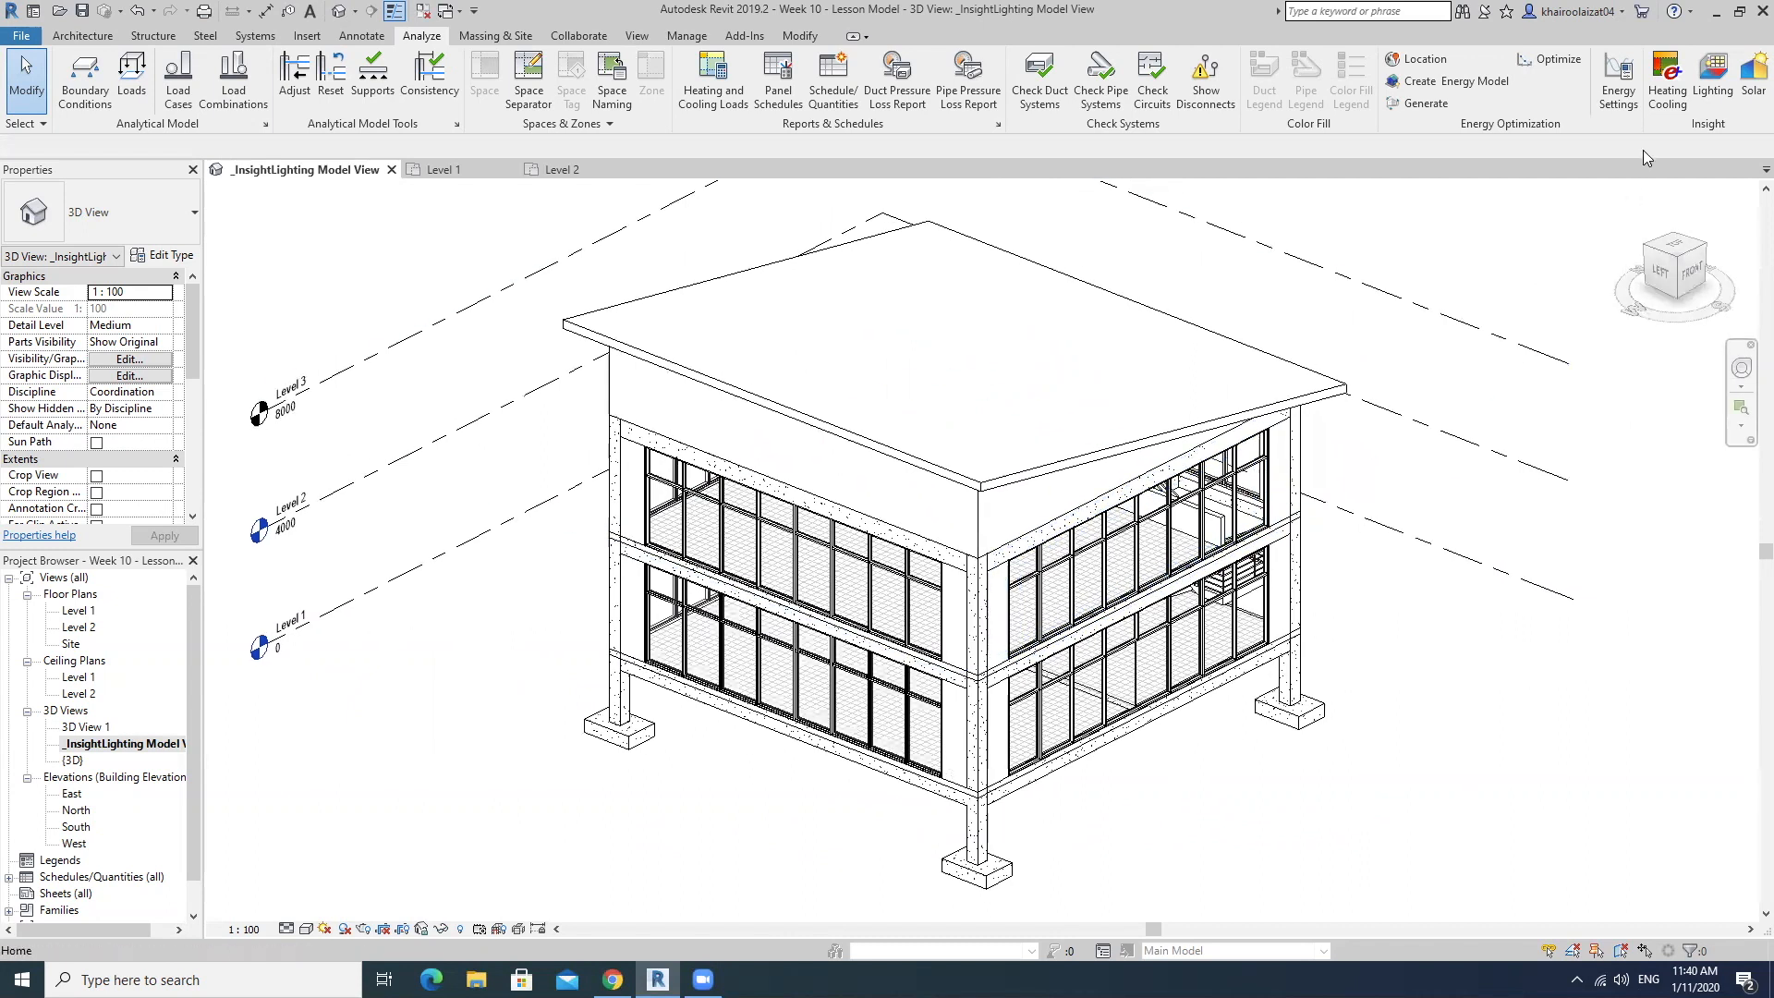
{"action": "left_click", "coordinate": [1709, 74]}
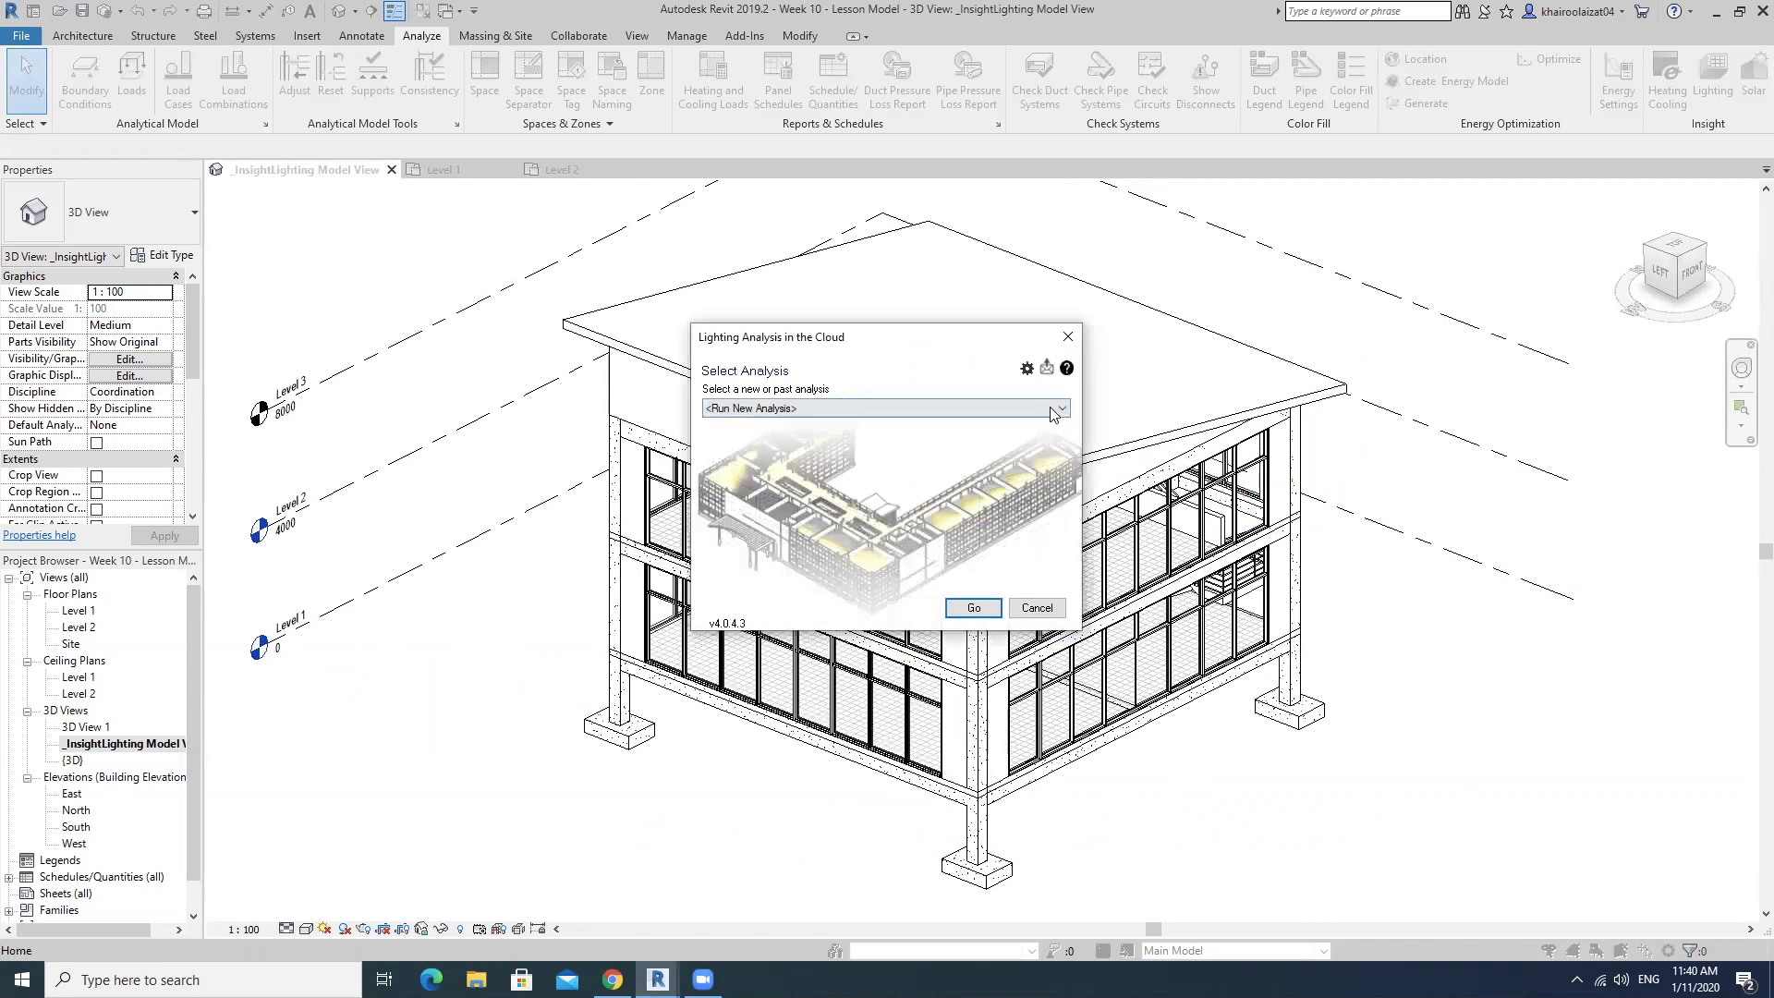
{"action": "left_click", "coordinate": [1051, 408]}
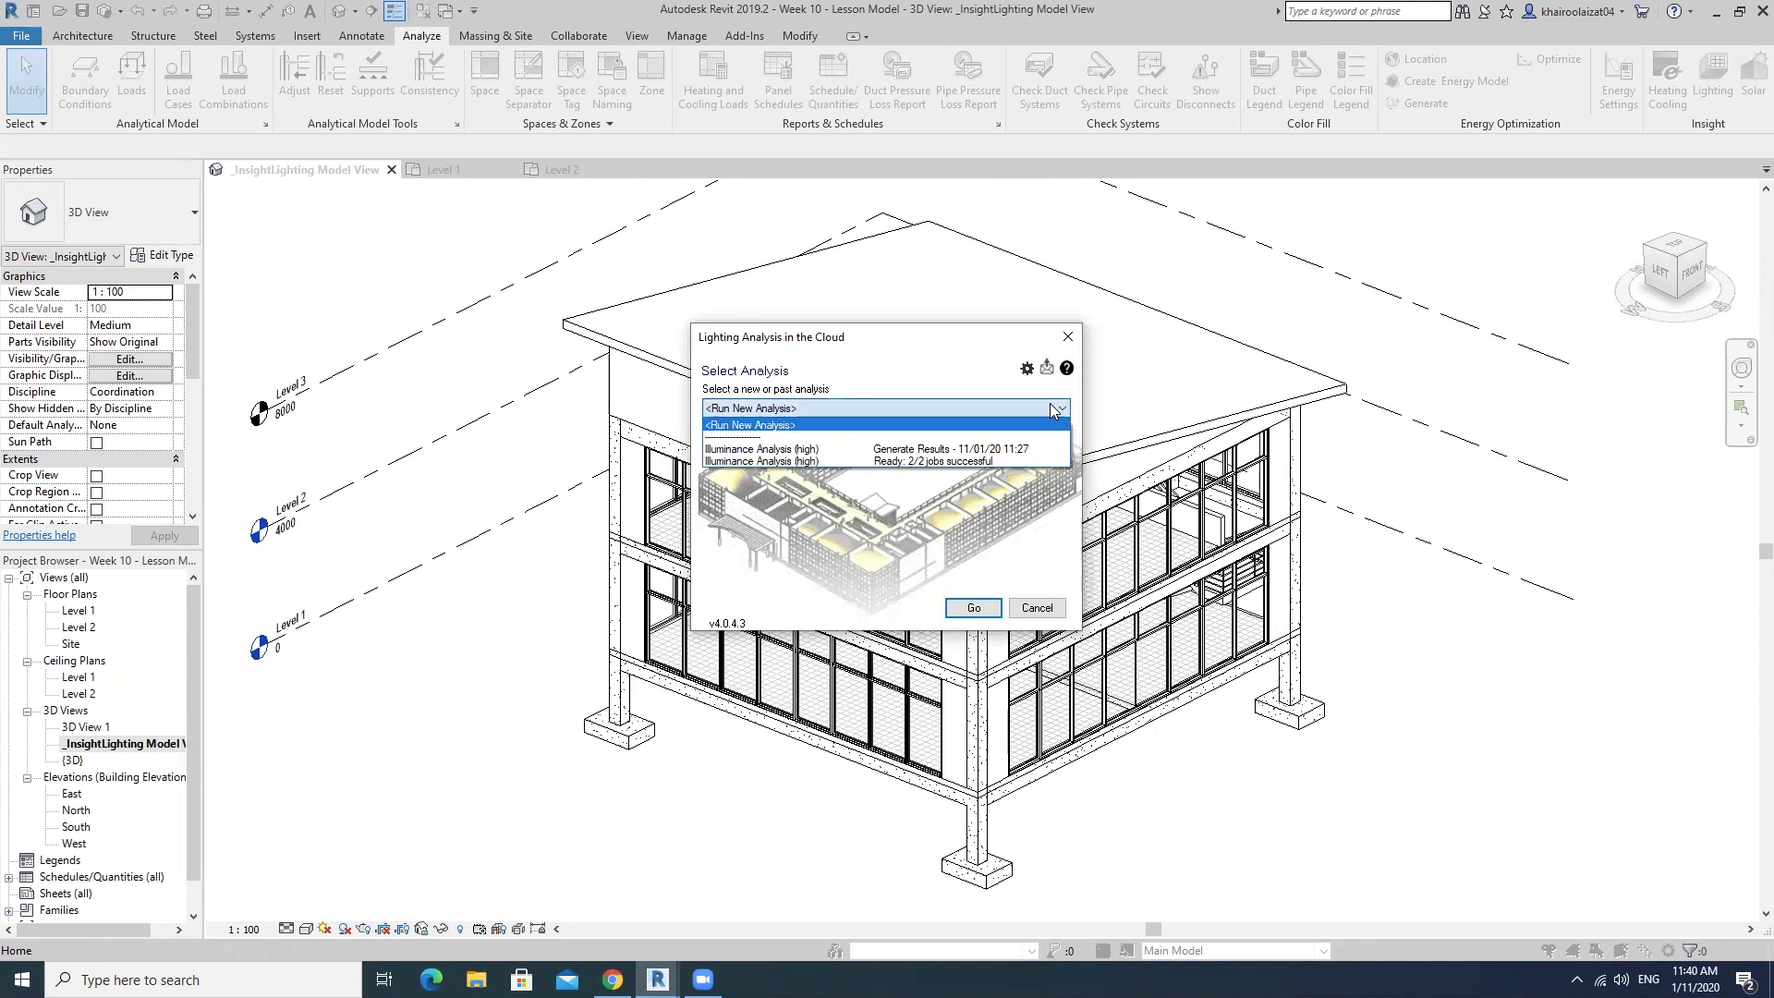
{"action": "left_click", "coordinate": [902, 452]}
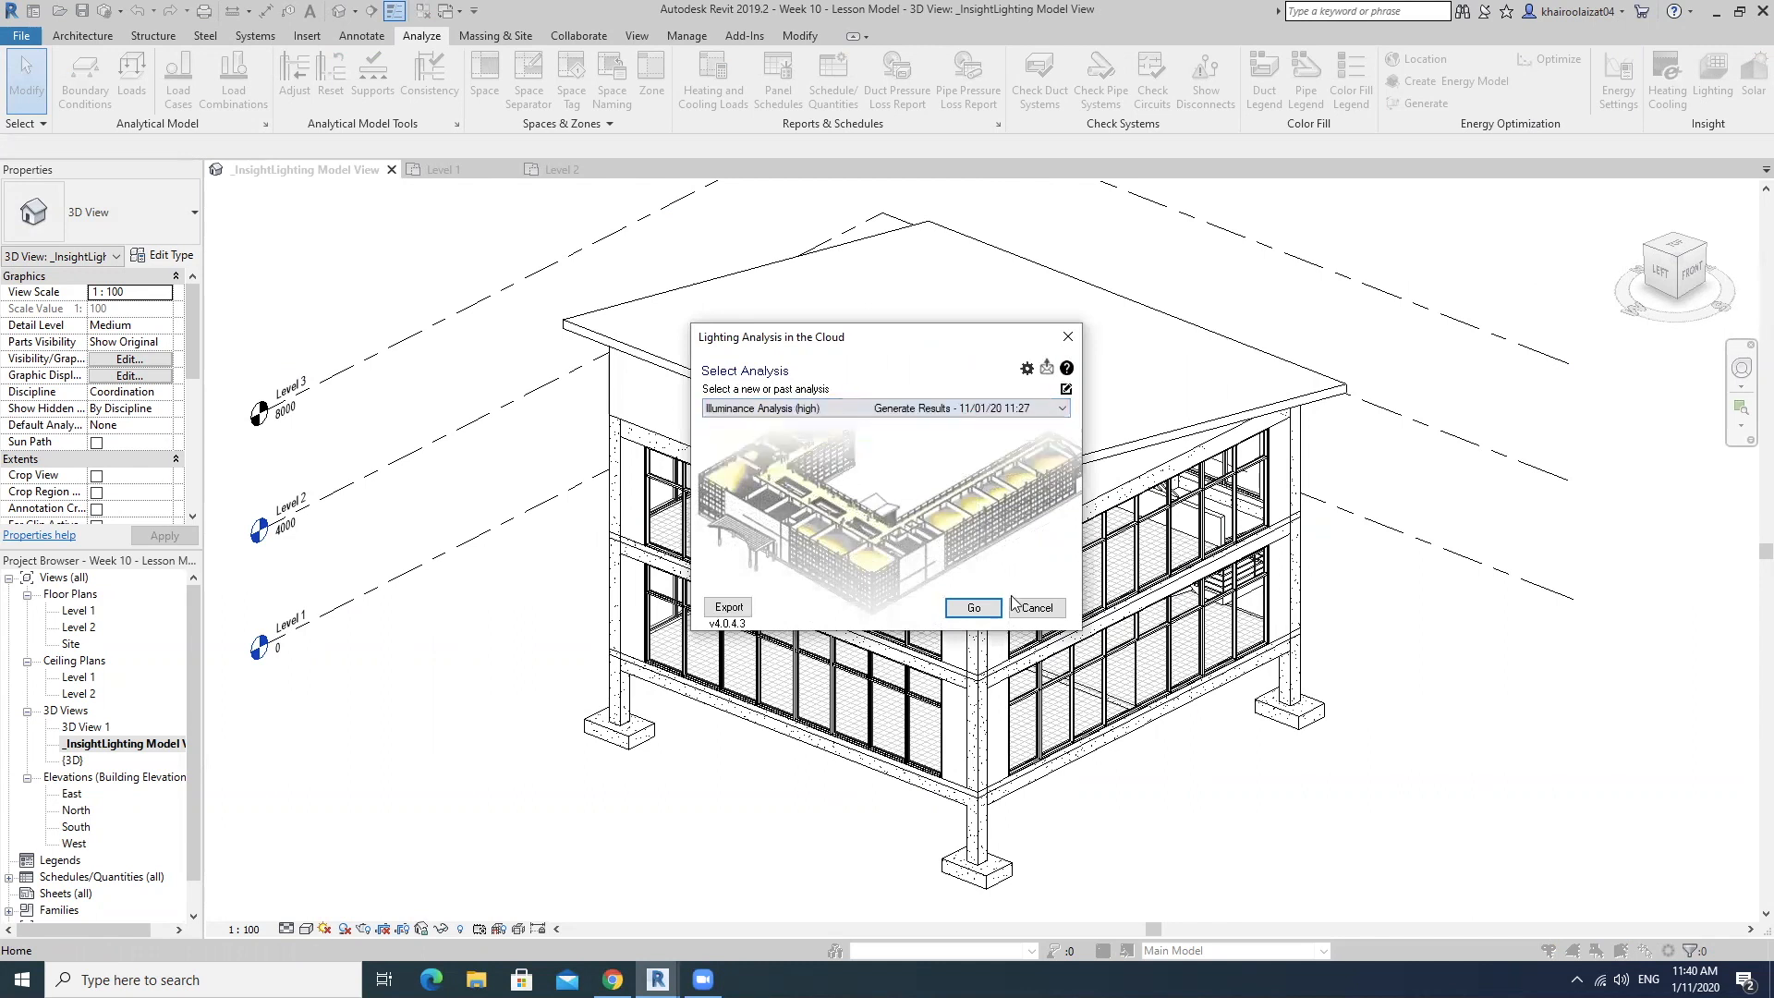
{"action": "left_click", "coordinate": [986, 609]}
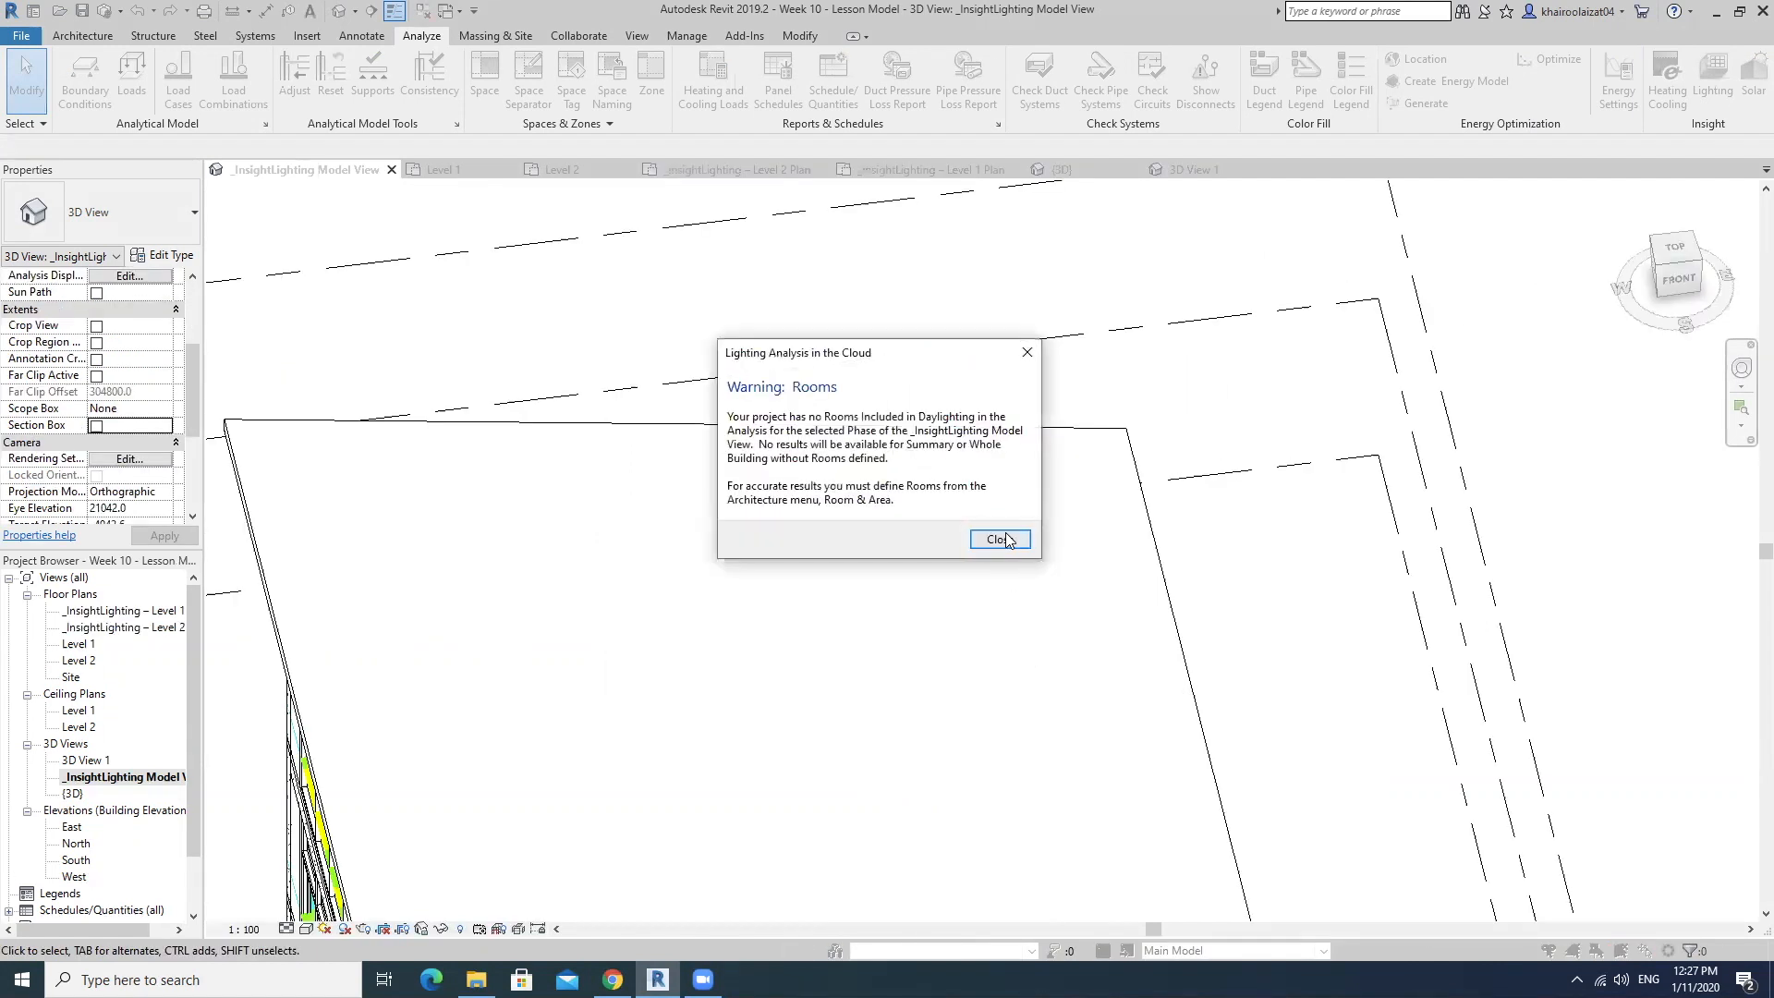
{"action": "left_click", "coordinate": [1001, 539]}
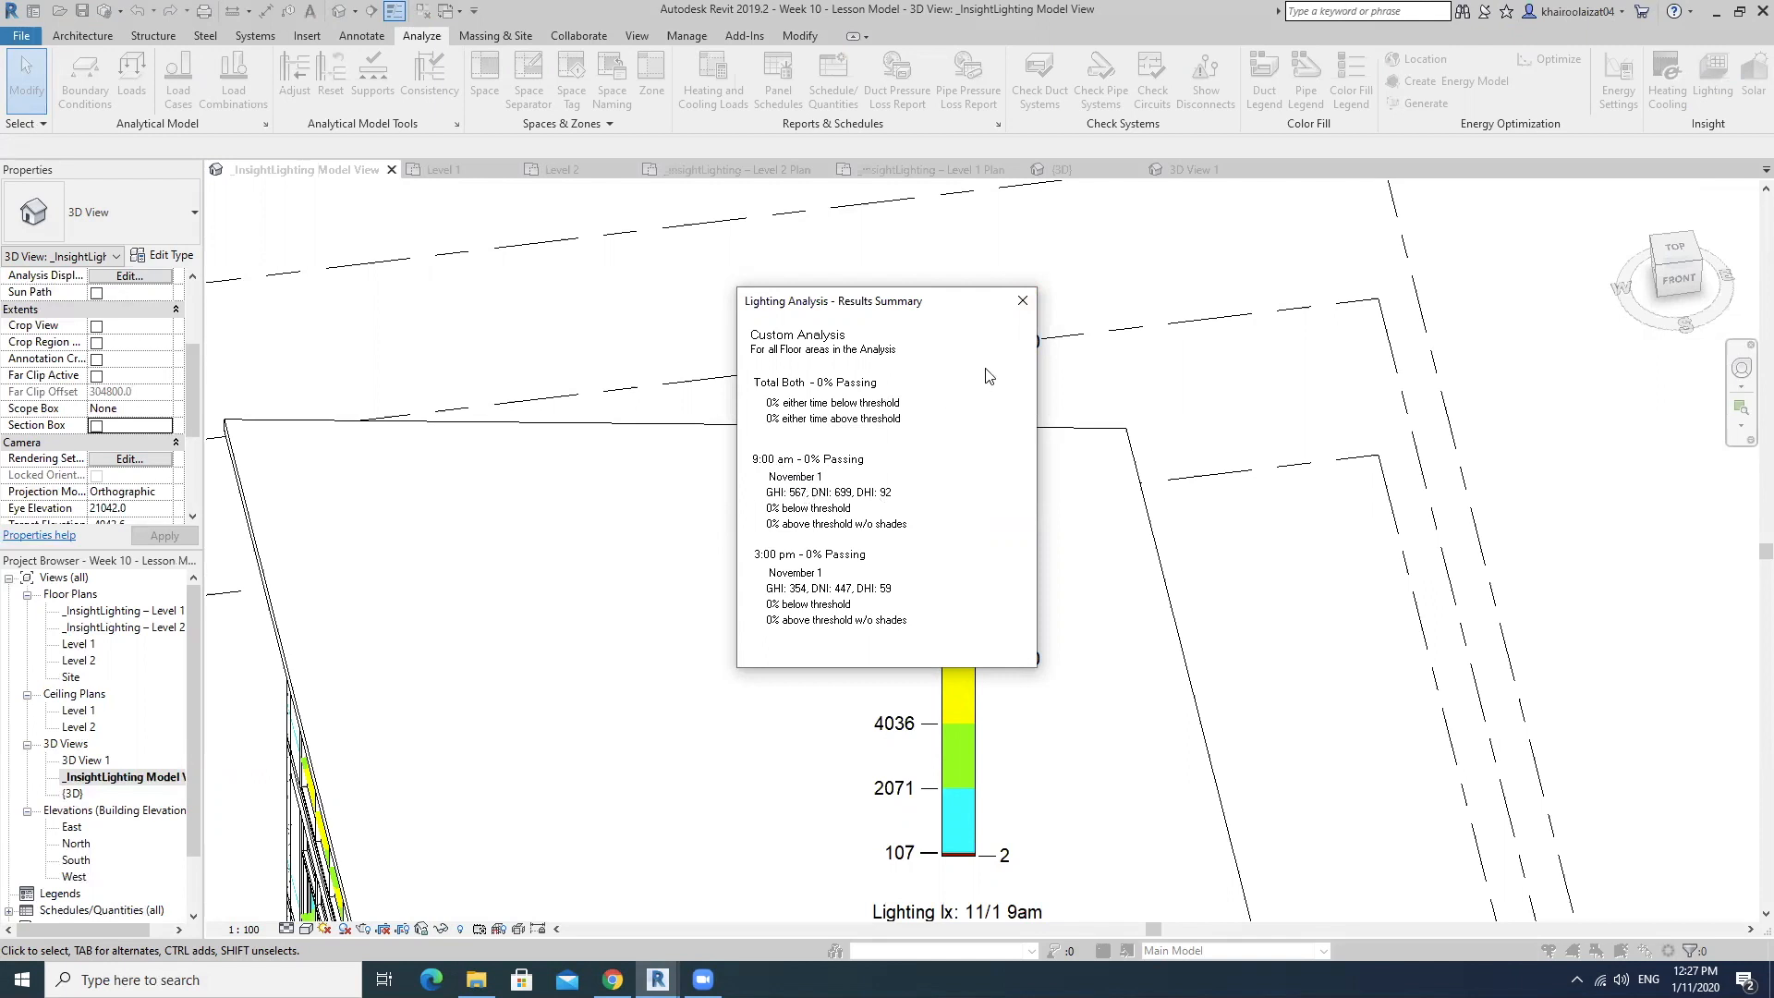
{"action": "left_click", "coordinate": [1022, 301]}
Move the LUX legends off the roof into the empty area beside the building, near the level markers.
{"action": "scroll", "coordinate": [1182, 407], "scroll_direction": "down", "scroll_amount": 2}
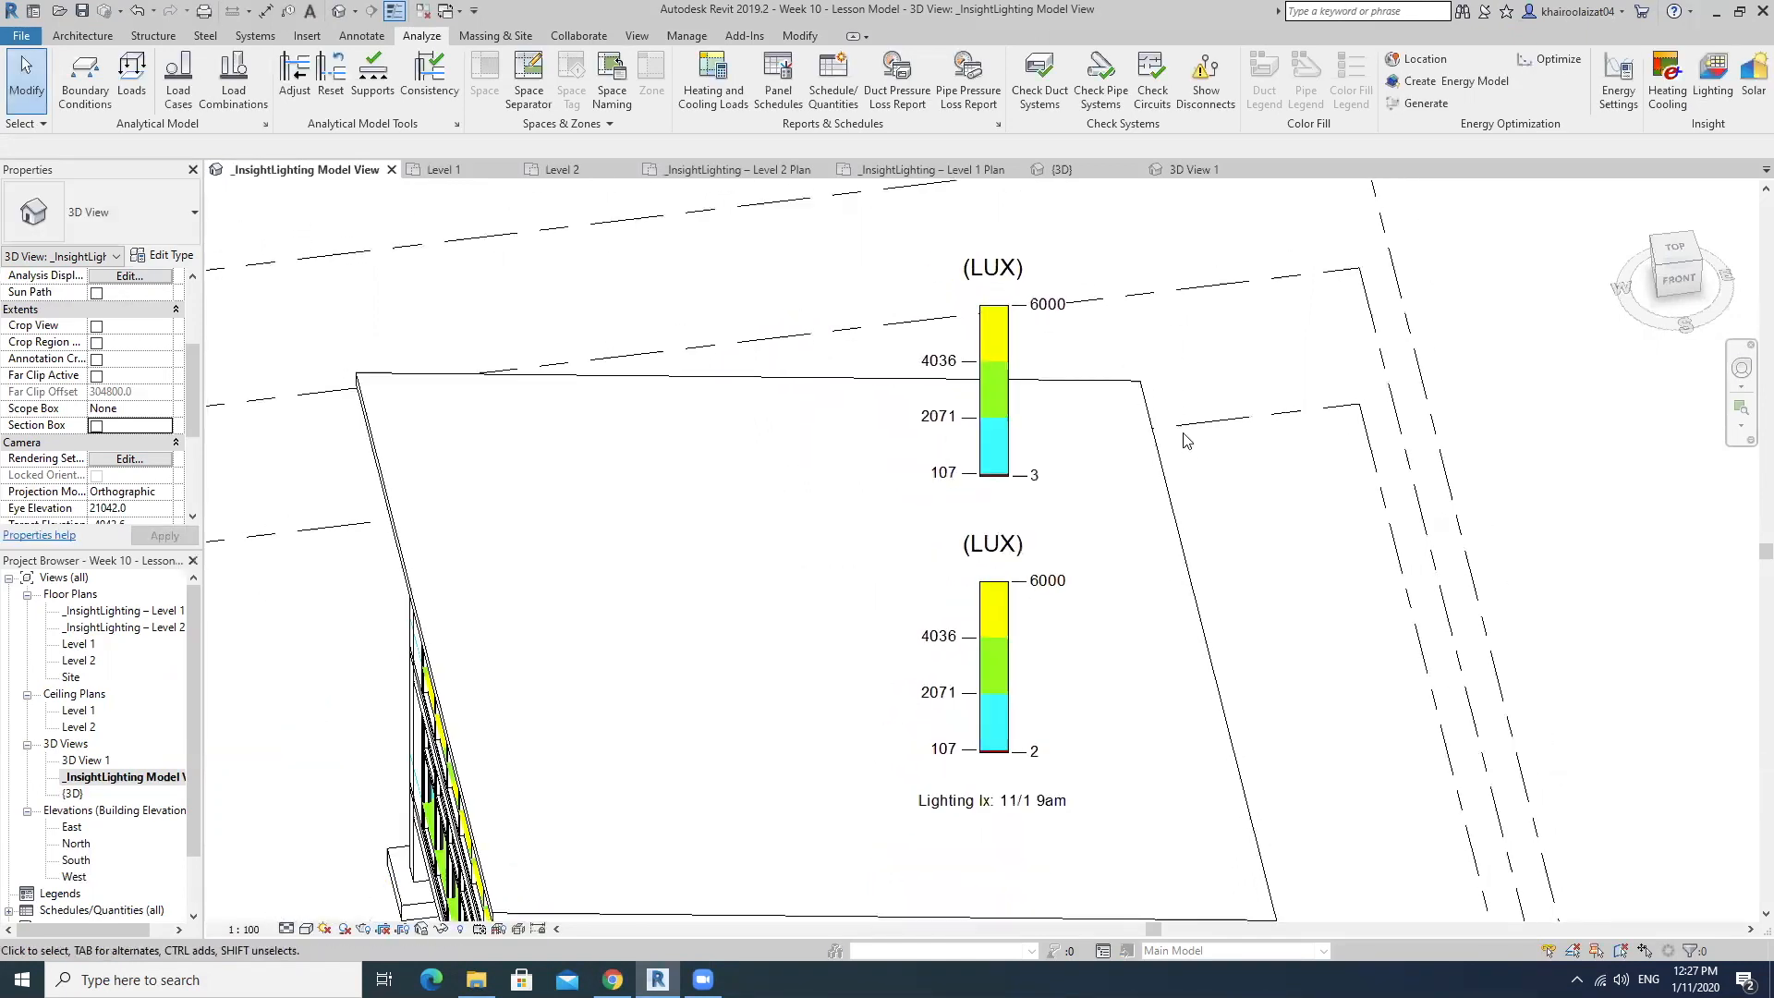
{"action": "scroll", "coordinate": [1192, 462], "scroll_direction": "down", "scroll_amount": 3}
{"action": "middle_click_drag", "start_coordinate": [1212, 552], "coordinate": [1241, 384], "text": "shift"}
{"action": "left_click", "coordinate": [935, 271]}
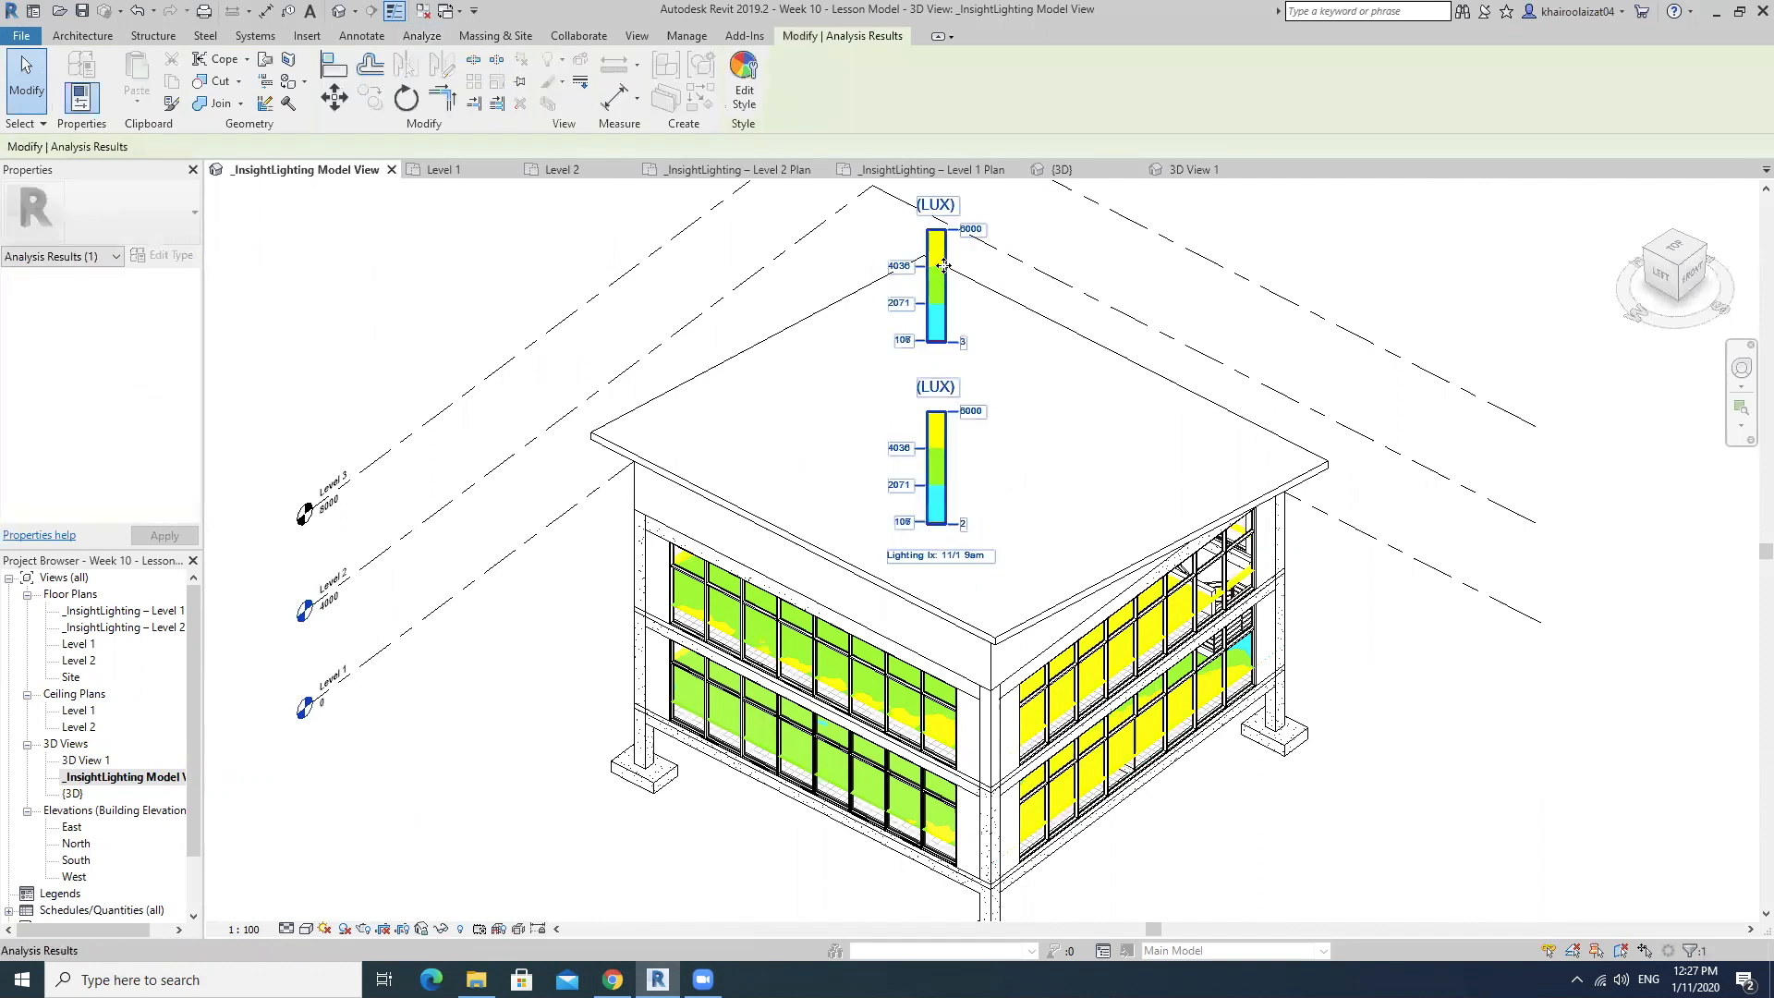
{"action": "left_click_drag", "start_coordinate": [932, 243], "coordinate": [488, 565]}
{"action": "middle_click_drag", "start_coordinate": [800, 693], "coordinate": [867, 555], "text": "shift"}
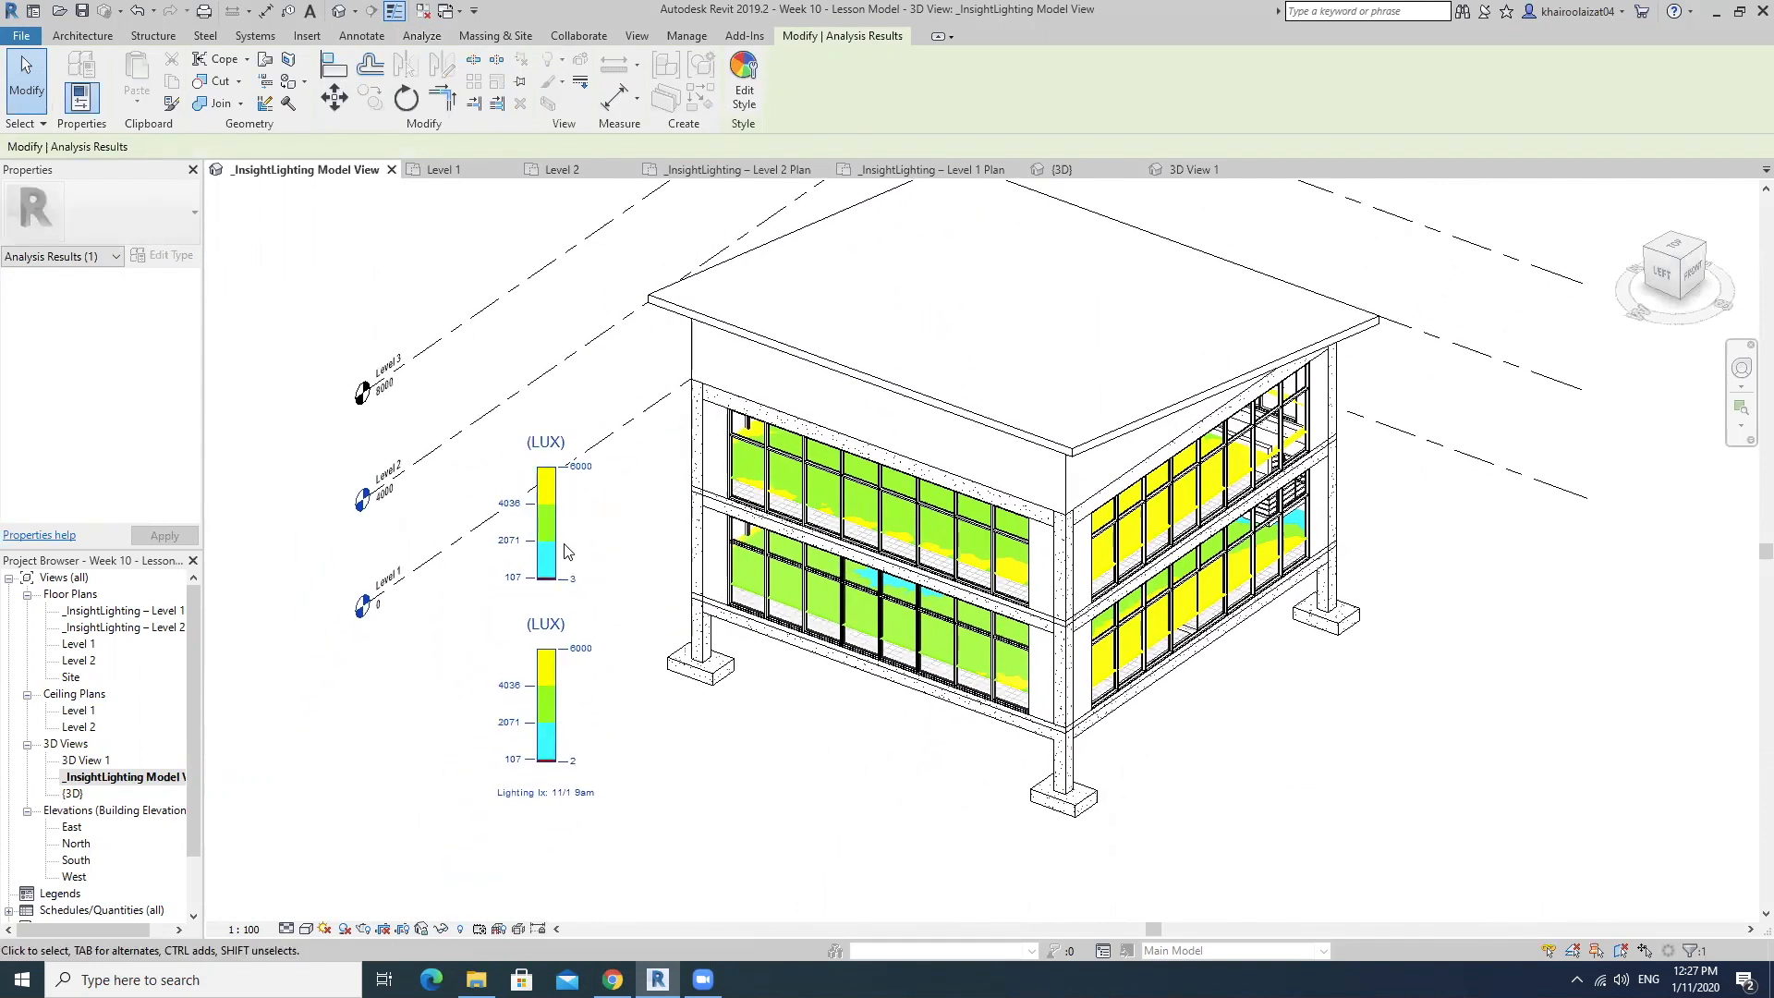
{"action": "left_click_drag", "start_coordinate": [553, 519], "coordinate": [565, 403]}
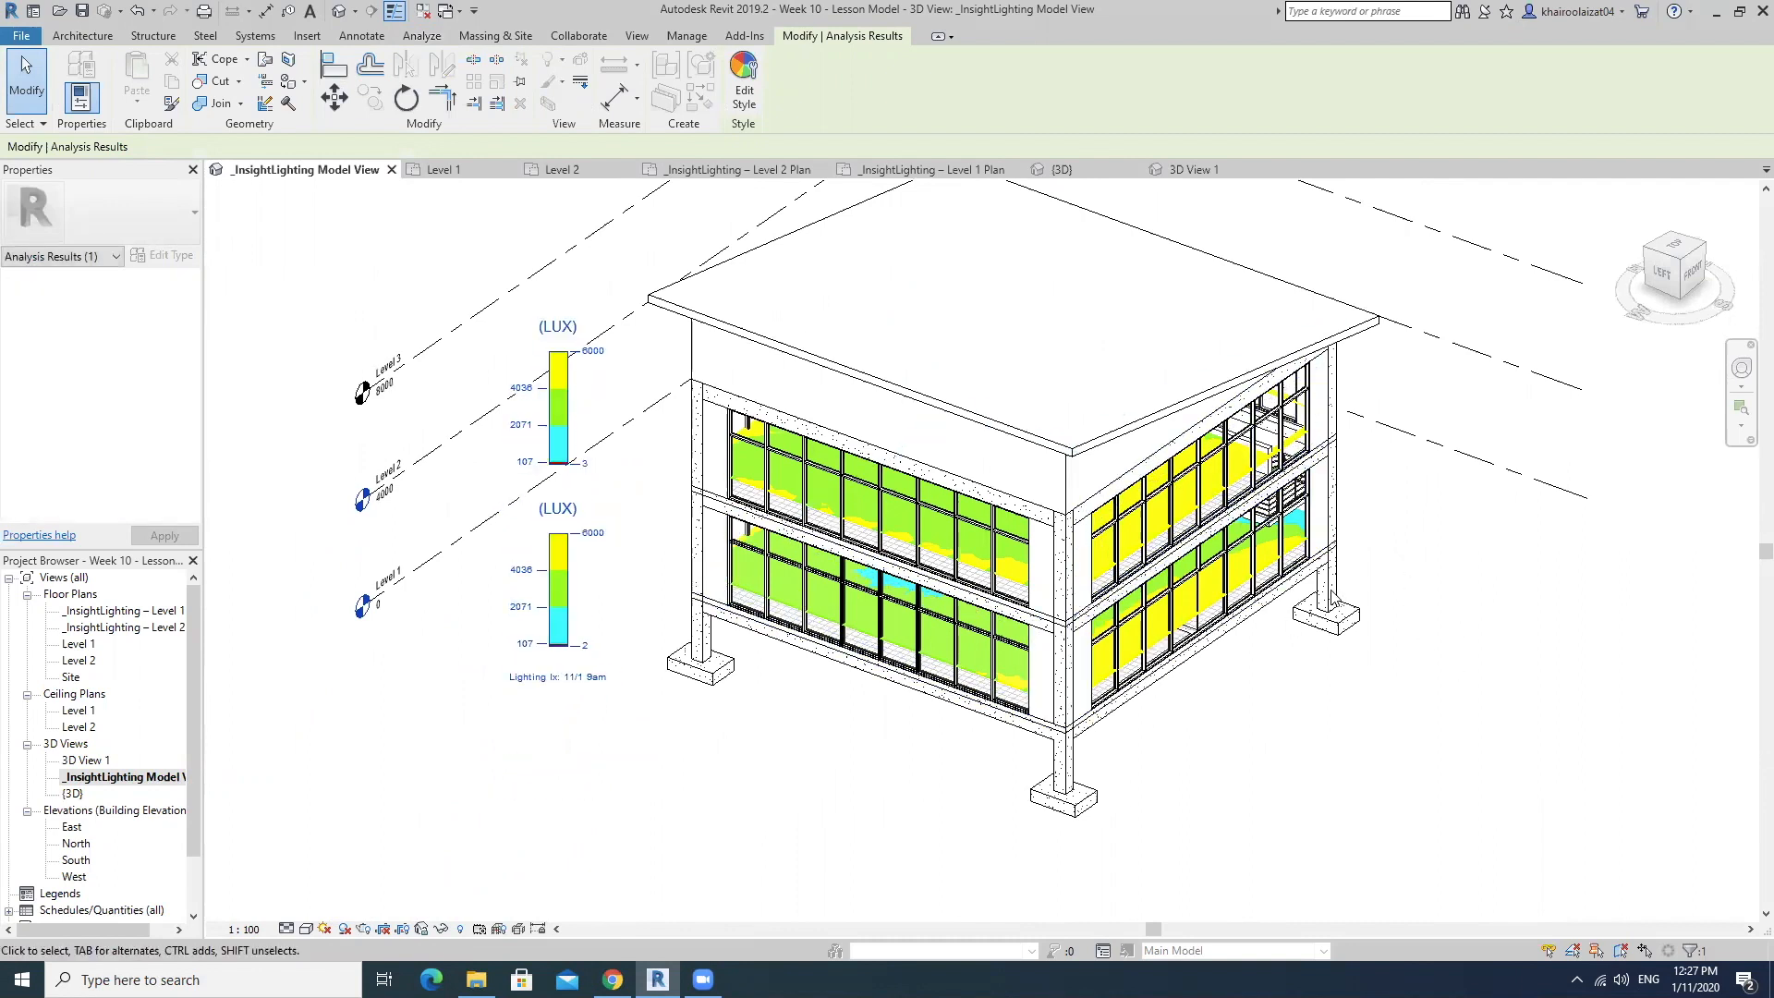
{"action": "middle_click_drag", "start_coordinate": [1249, 662], "coordinate": [1238, 675]}
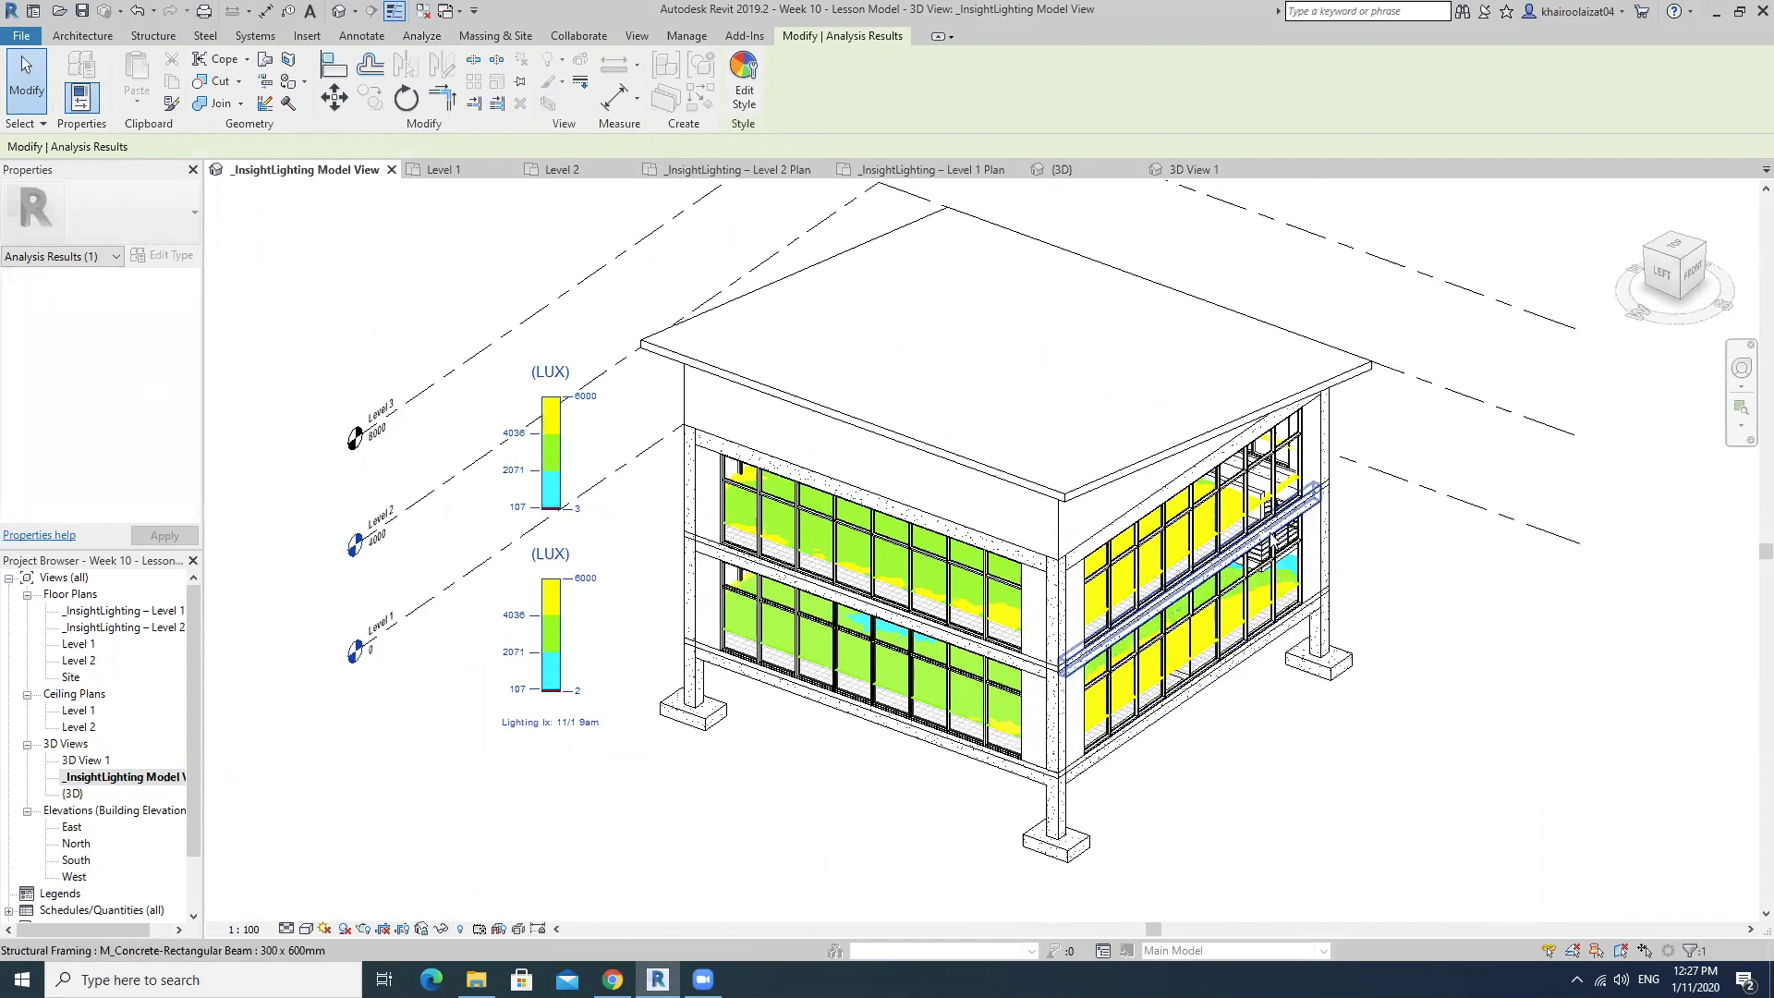
{"action": "middle_click_drag", "start_coordinate": [1431, 605], "coordinate": [1413, 628]}
{"action": "scroll", "coordinate": [1414, 628], "scroll_direction": "down", "scroll_amount": 2}
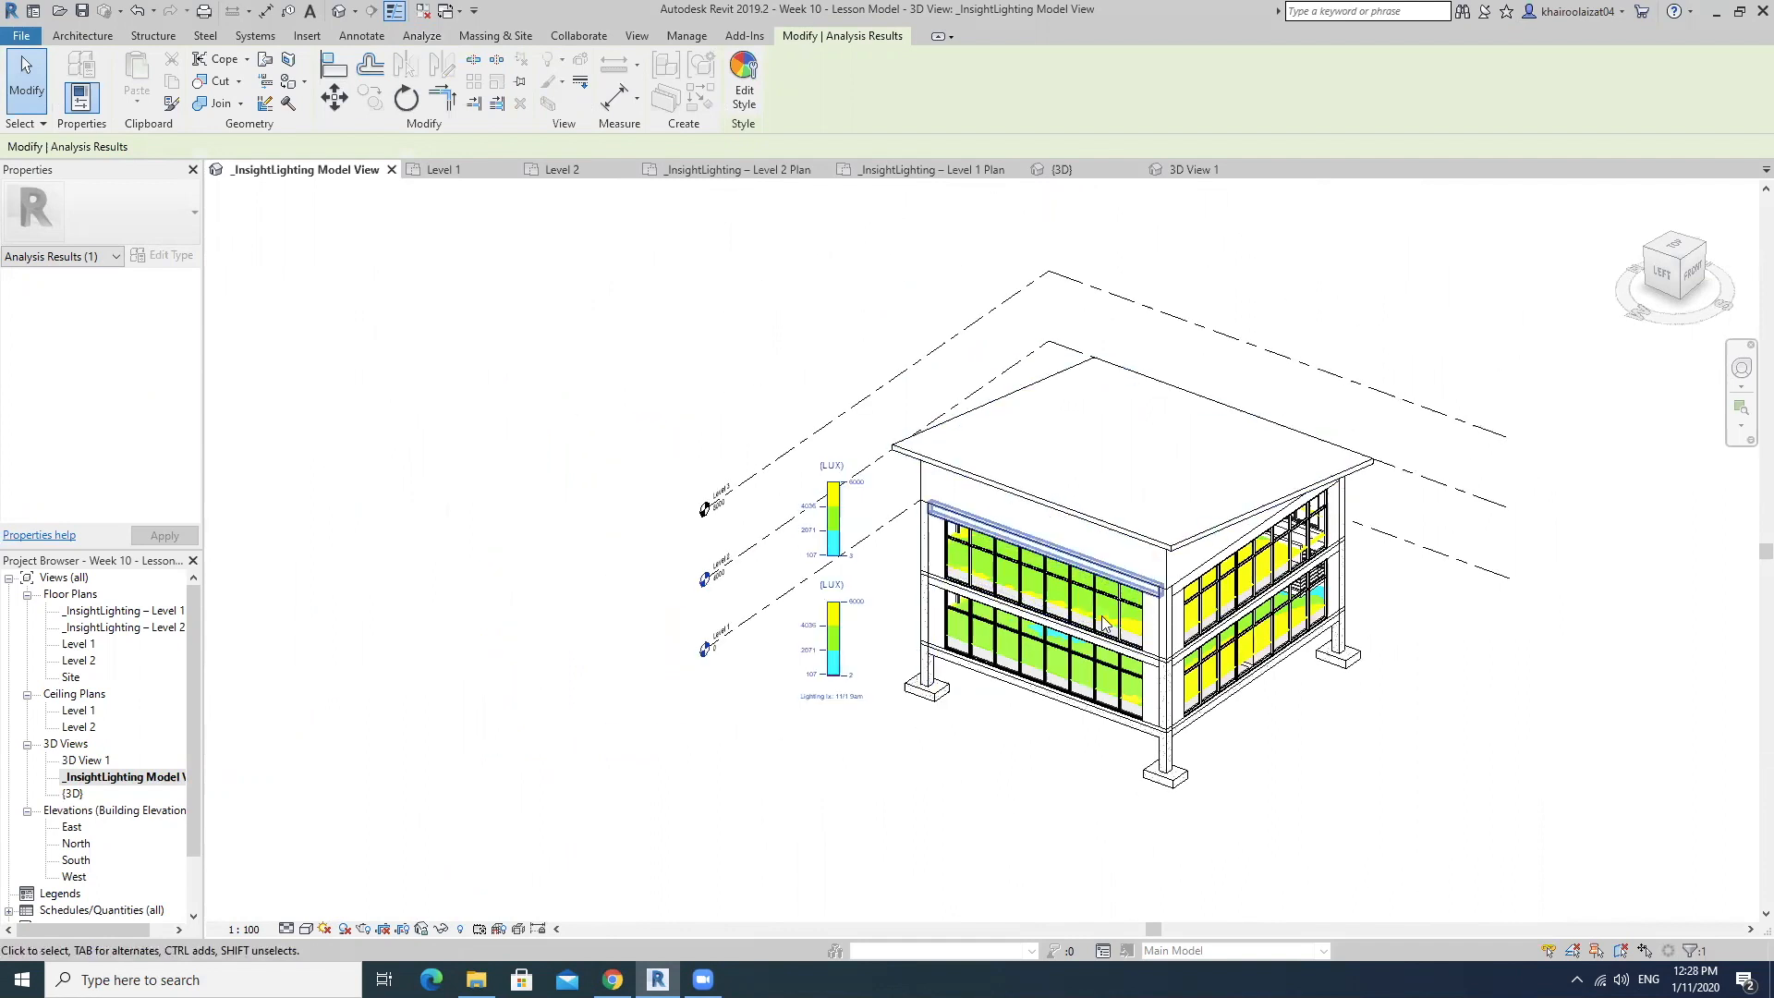
{"action": "middle_click_drag", "start_coordinate": [1105, 621], "coordinate": [1041, 633]}
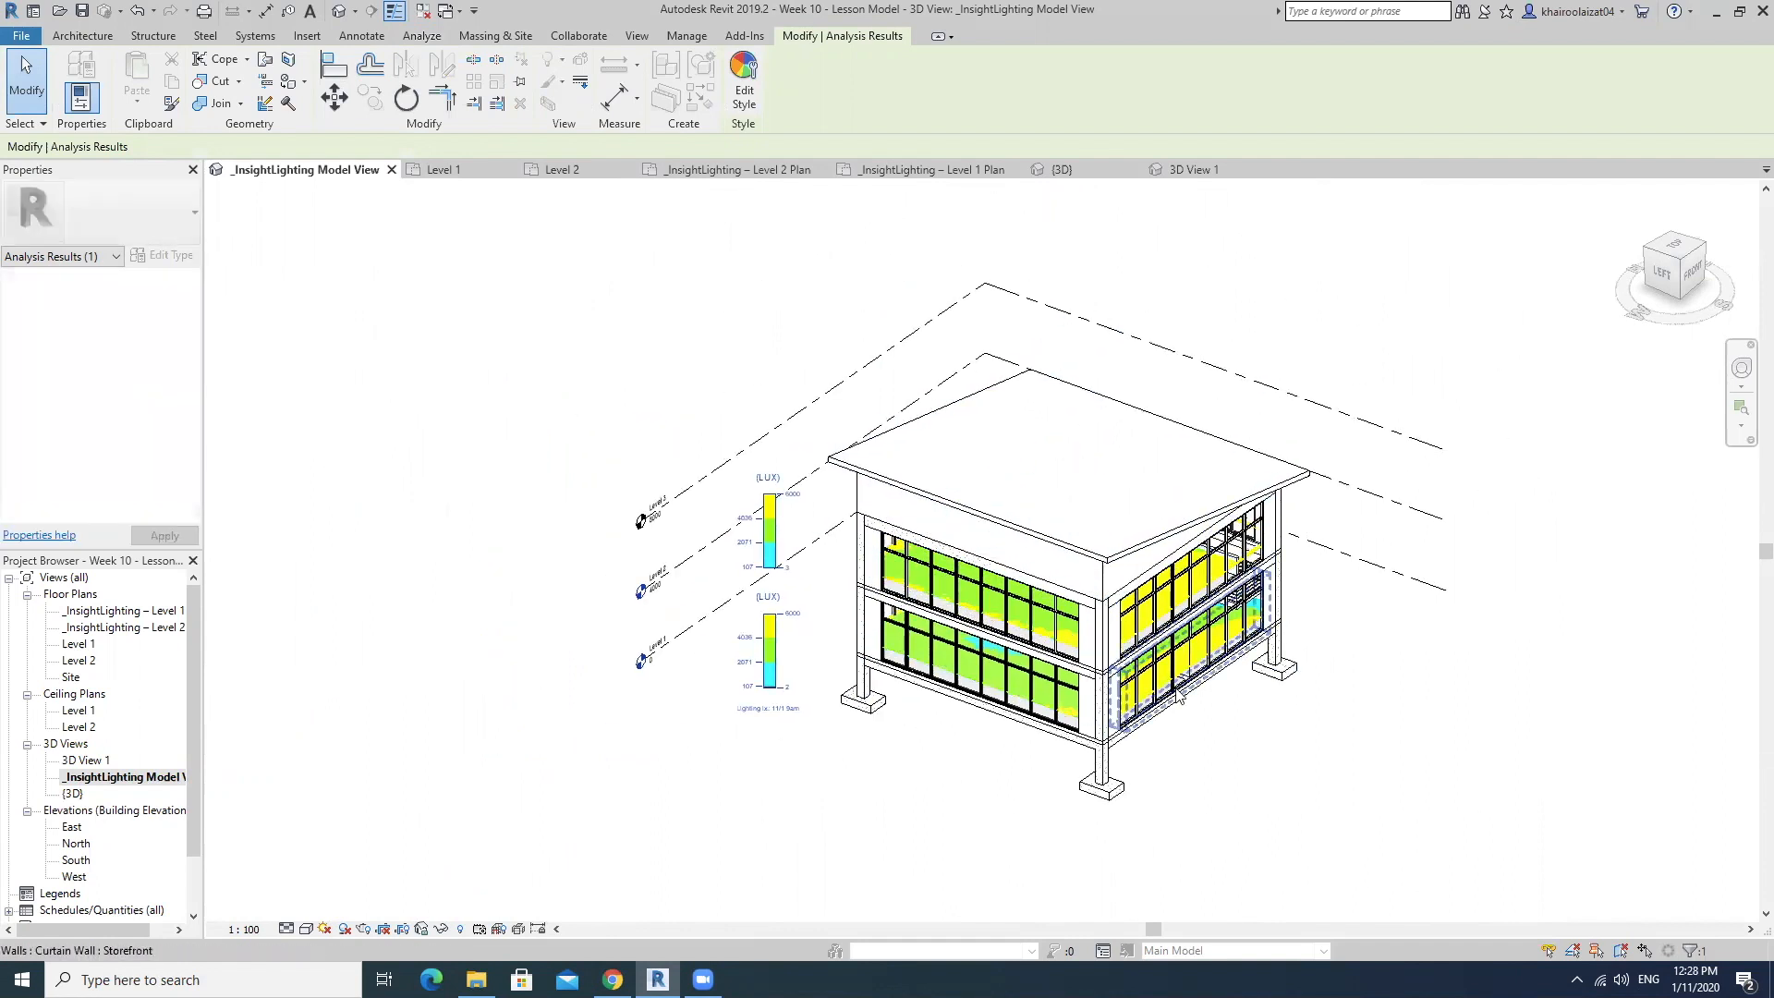
{"action": "left_click", "coordinate": [456, 496]}
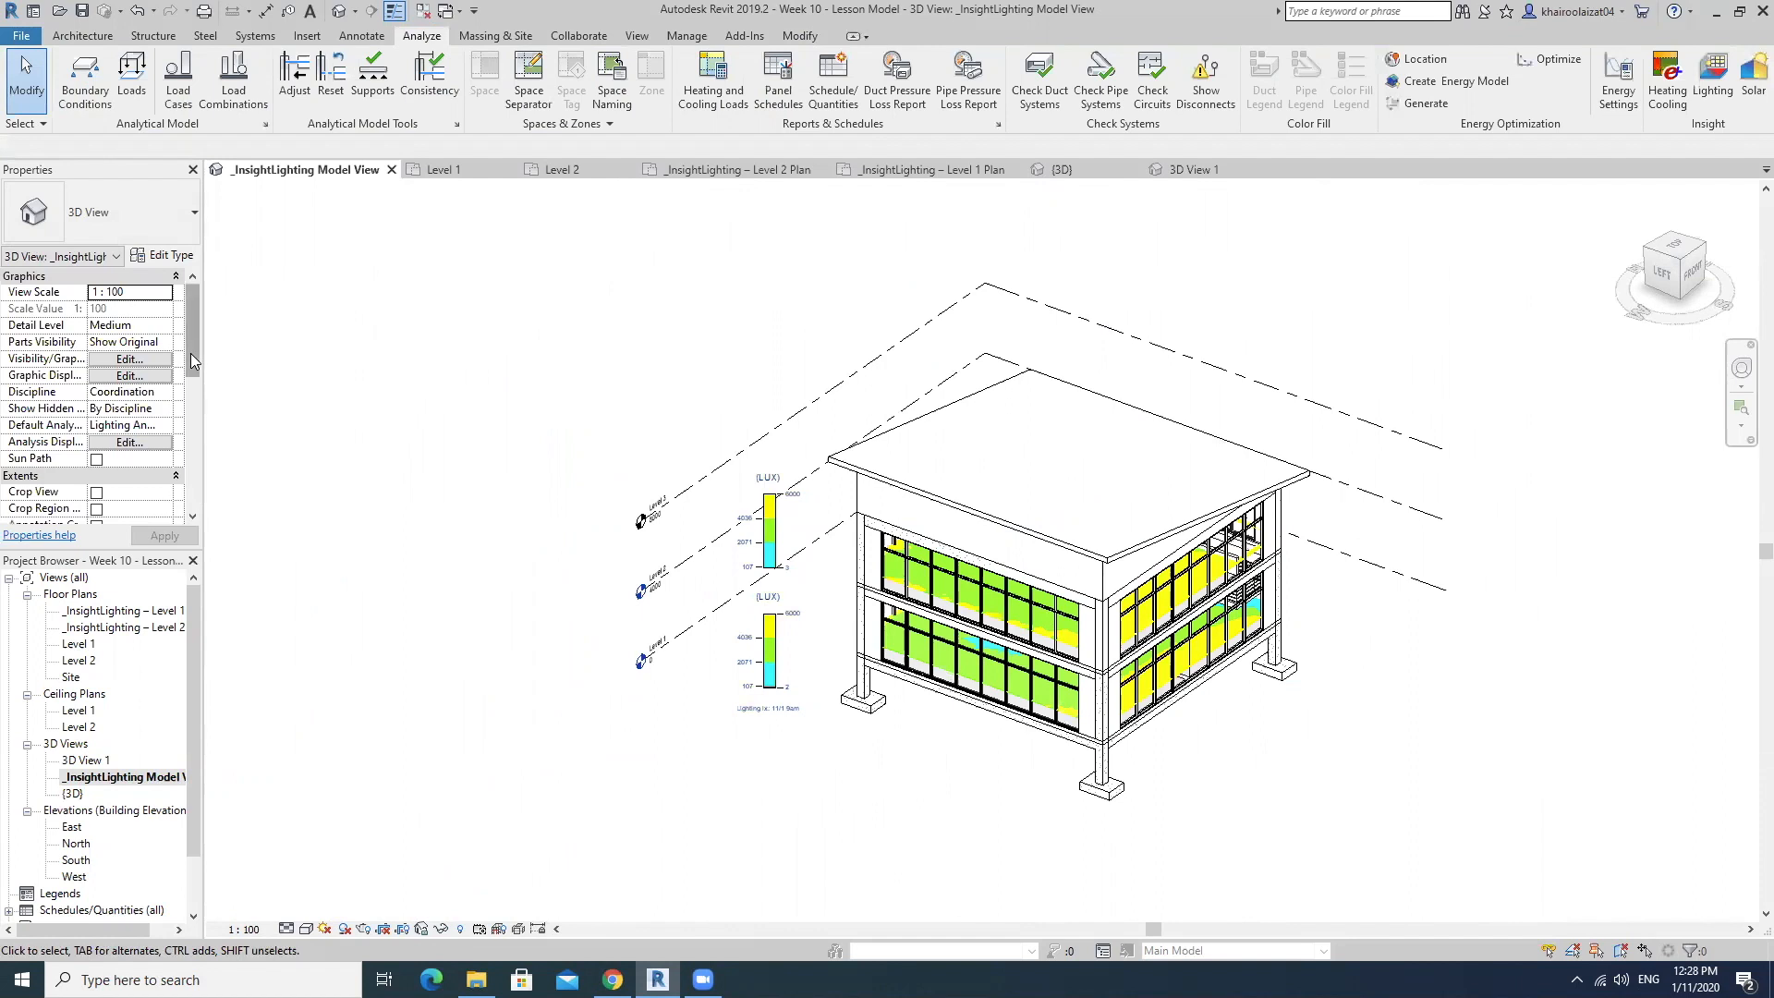
Turn on the 3D view's section box and lower its upper face to cut away the roof and expose the upper floor.
{"action": "scroll", "coordinate": [192, 360], "scroll_direction": "down", "scroll_amount": 2}
{"action": "left_click", "coordinate": [96, 492]}
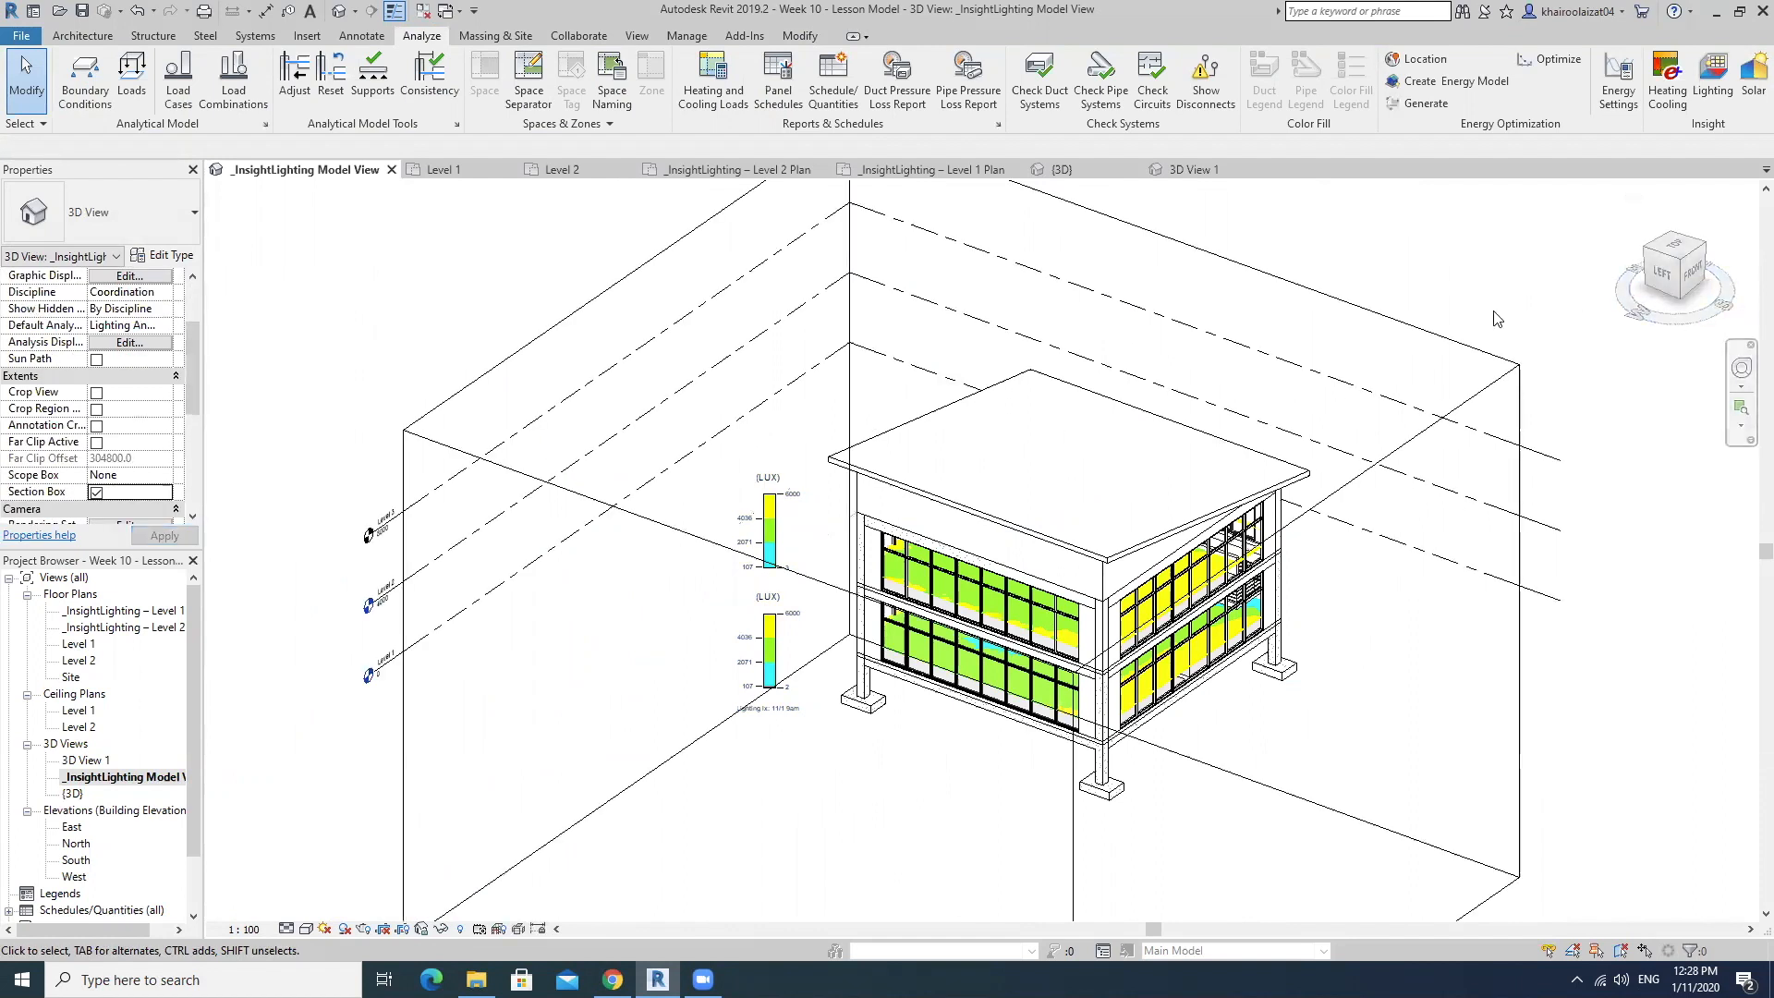
{"action": "left_click", "coordinate": [1431, 334]}
{"action": "left_click_drag", "start_coordinate": [959, 407], "coordinate": [968, 511]}
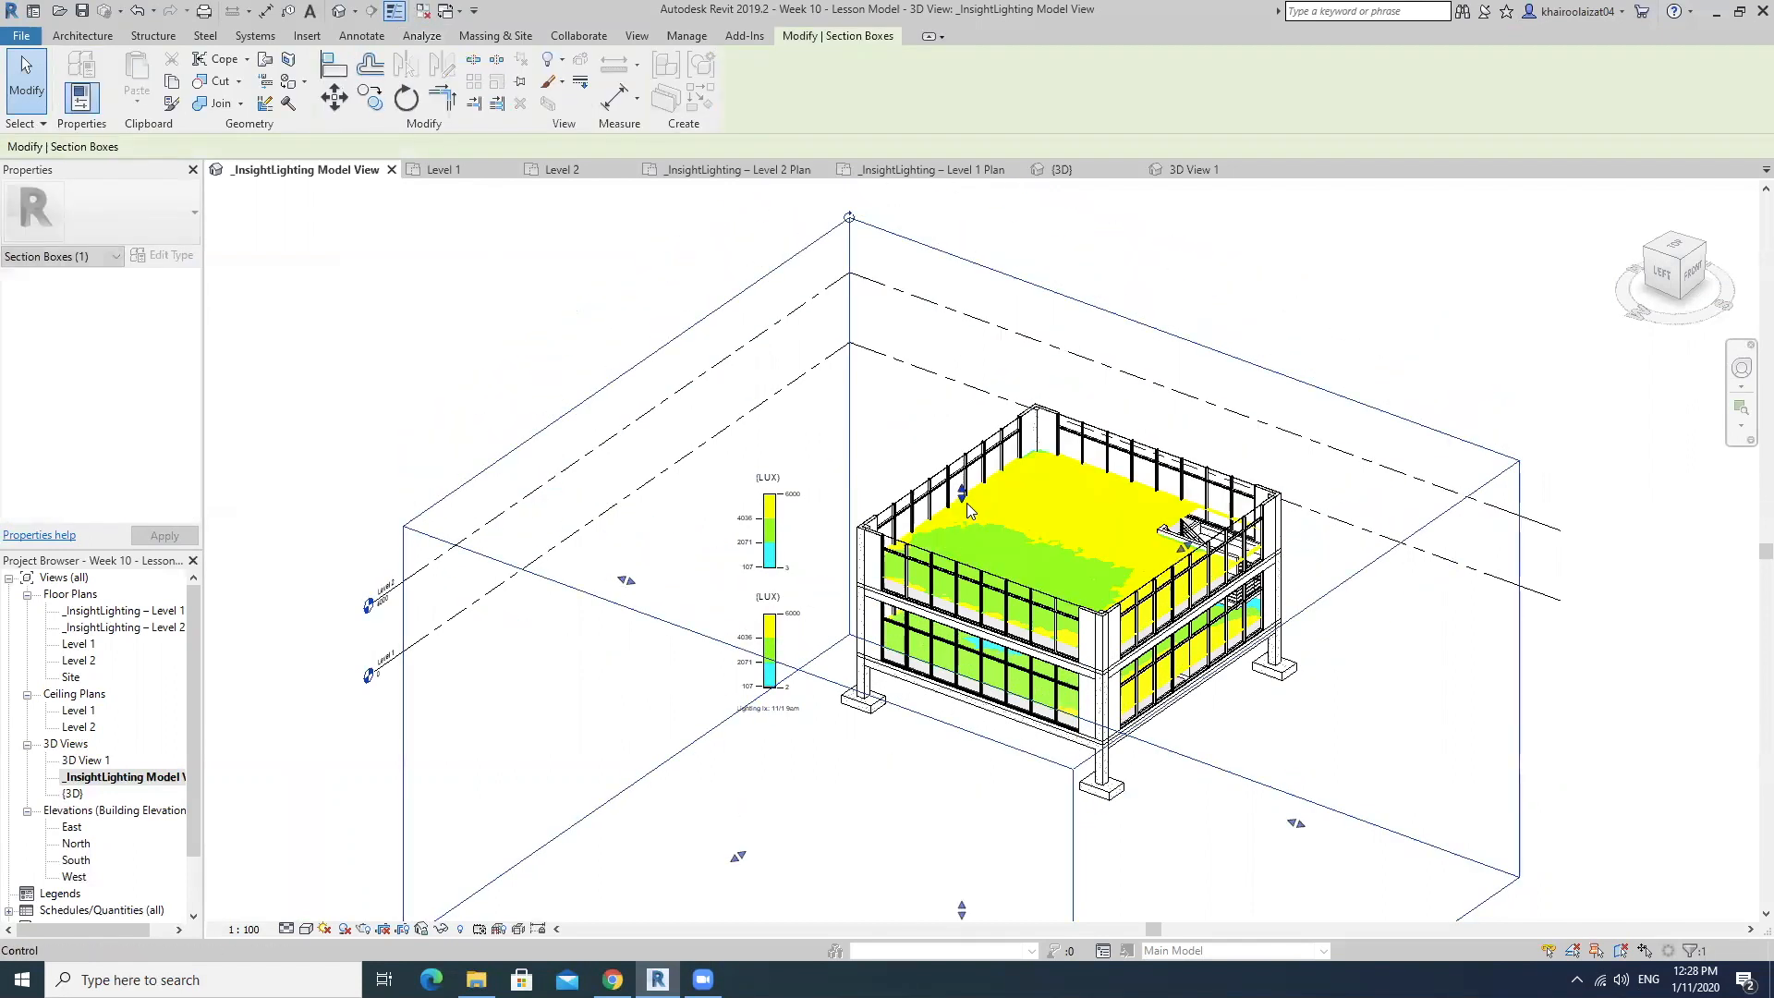
Orient the sectioned model to the top view and place the LUX legends just west of the floor.
{"action": "mouse_move", "coordinate": [1679, 254]}
{"action": "left_mouse_down"}
{"action": "mouse_move", "coordinate": [1568, 483]}
{"action": "mouse_move", "coordinate": [1576, 526]}
{"action": "mouse_move", "coordinate": [1379, 609]}
{"action": "mouse_move", "coordinate": [1366, 523]}
{"action": "mouse_move", "coordinate": [1674, 268]}
{"action": "left_mouse_up"}
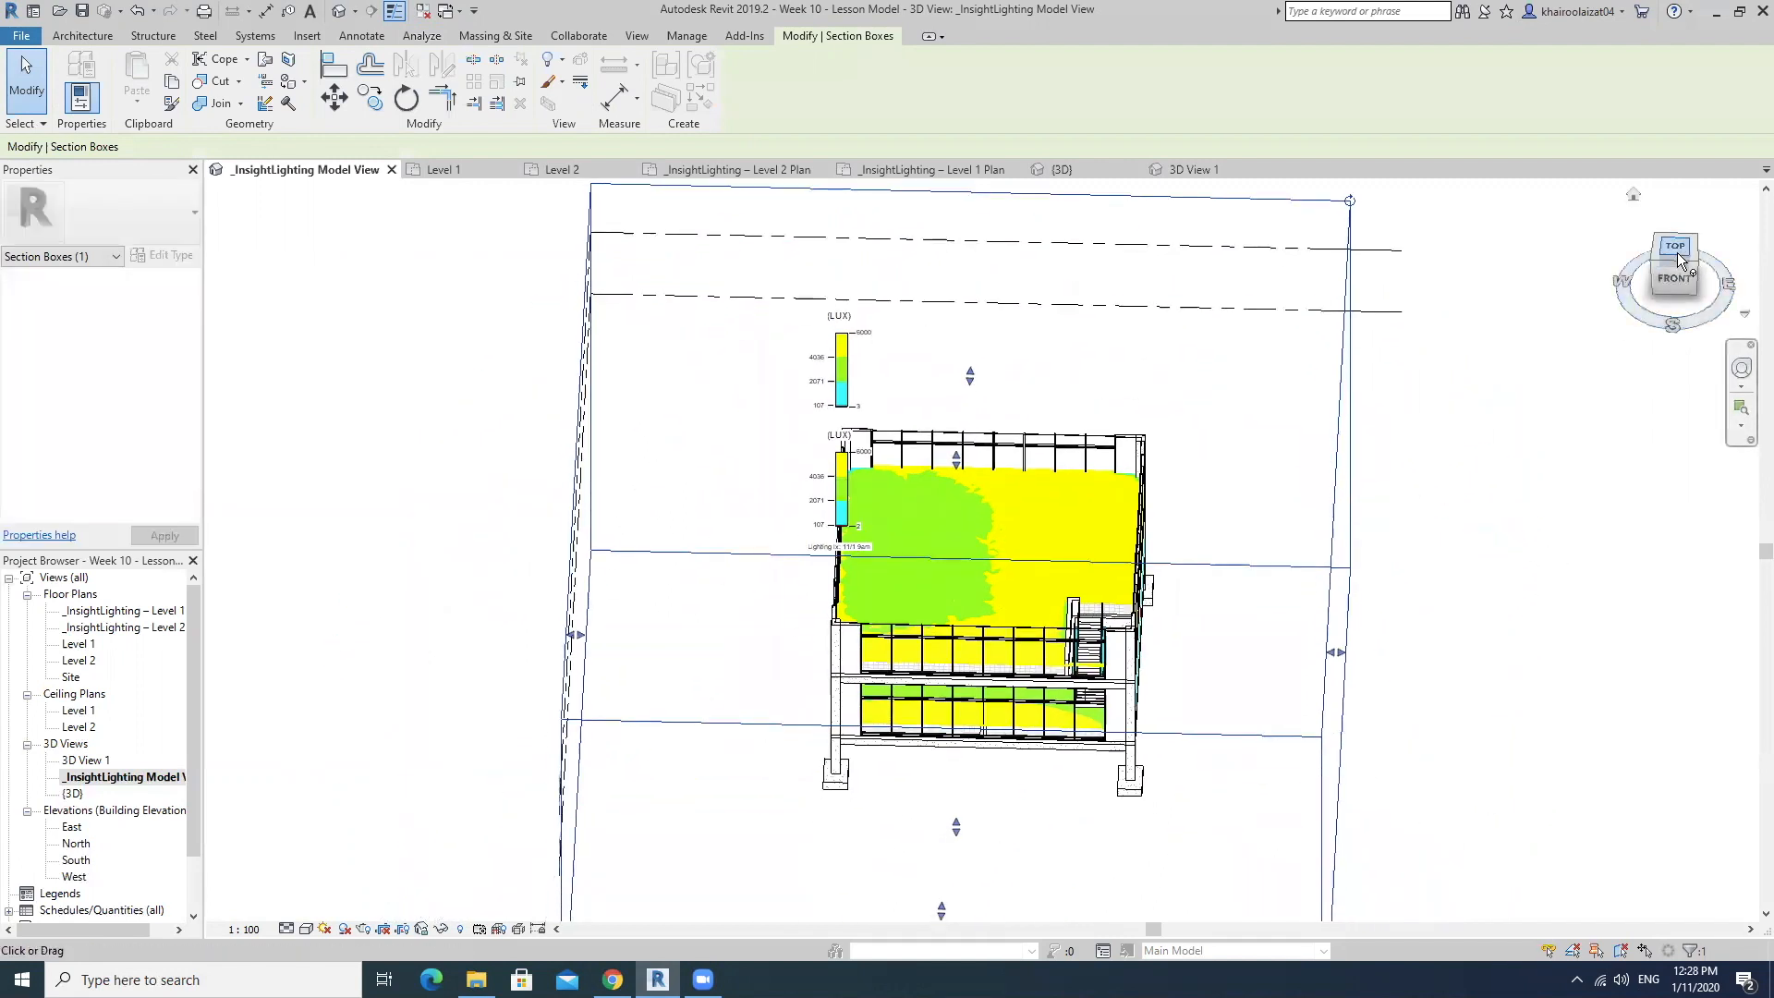
{"action": "left_click", "coordinate": [1675, 247]}
{"action": "left_click", "coordinate": [917, 444]}
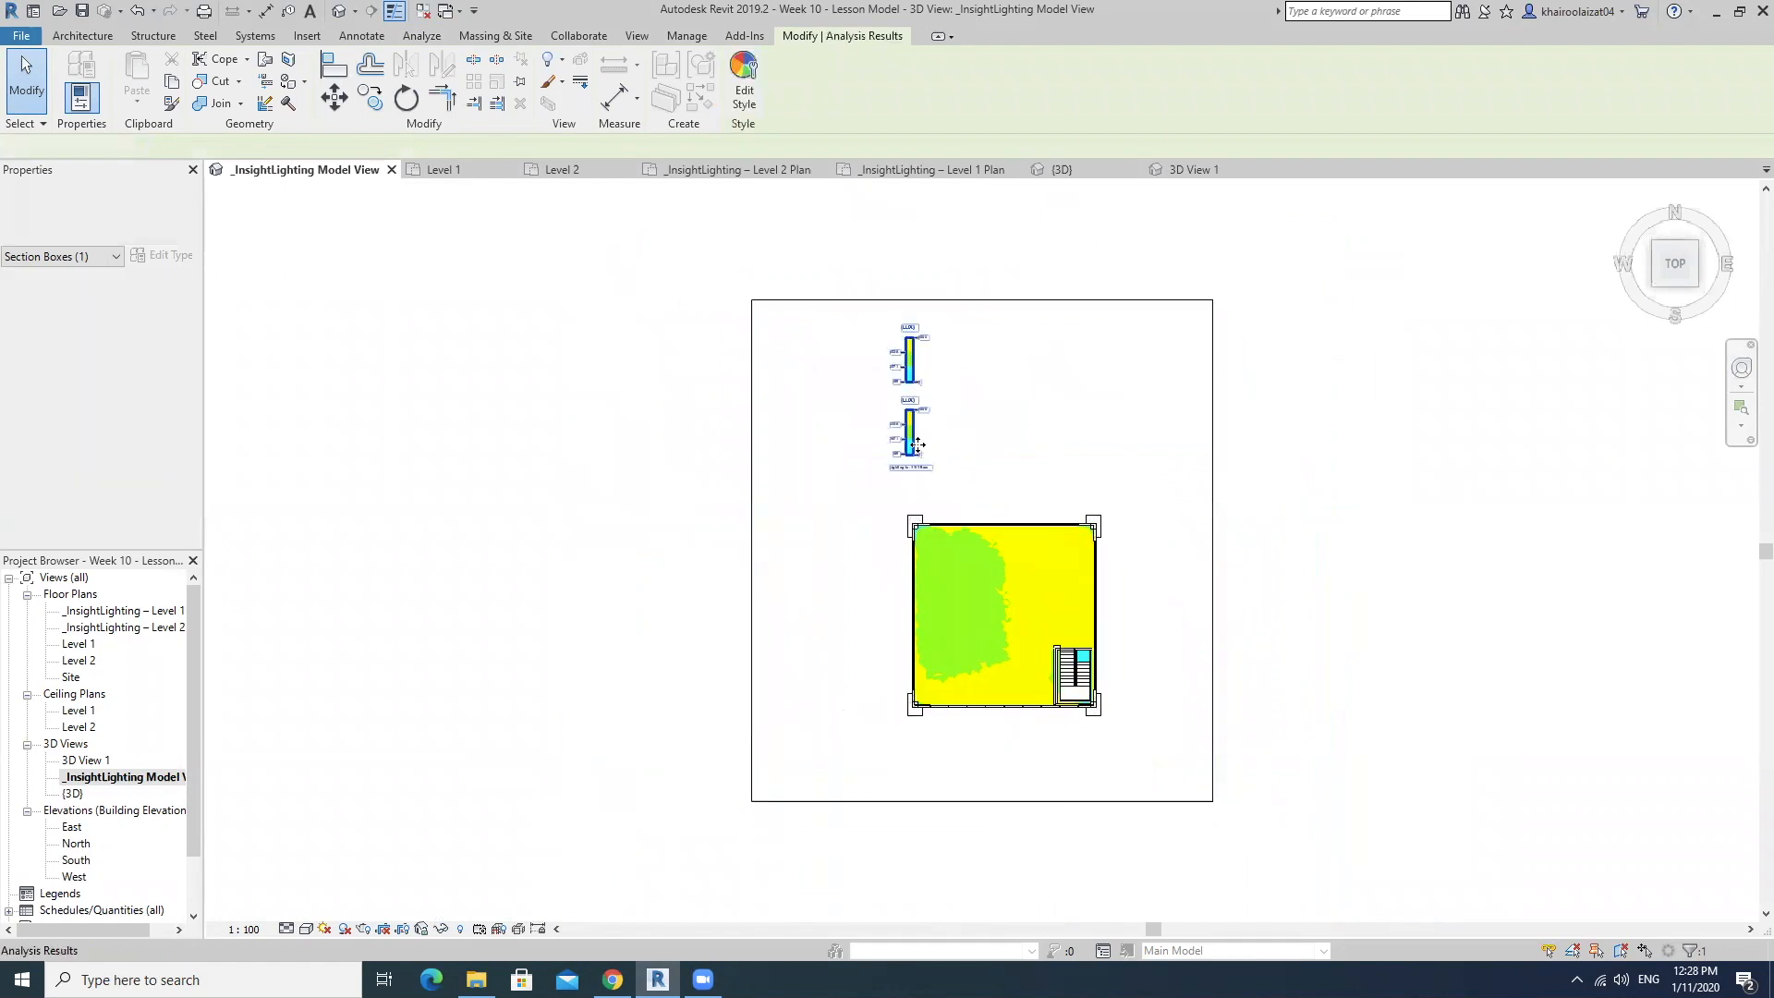
{"action": "left_click_drag", "start_coordinate": [917, 444], "coordinate": [844, 663]}
{"action": "scroll", "coordinate": [1018, 615], "scroll_direction": "up", "scroll_amount": 1}
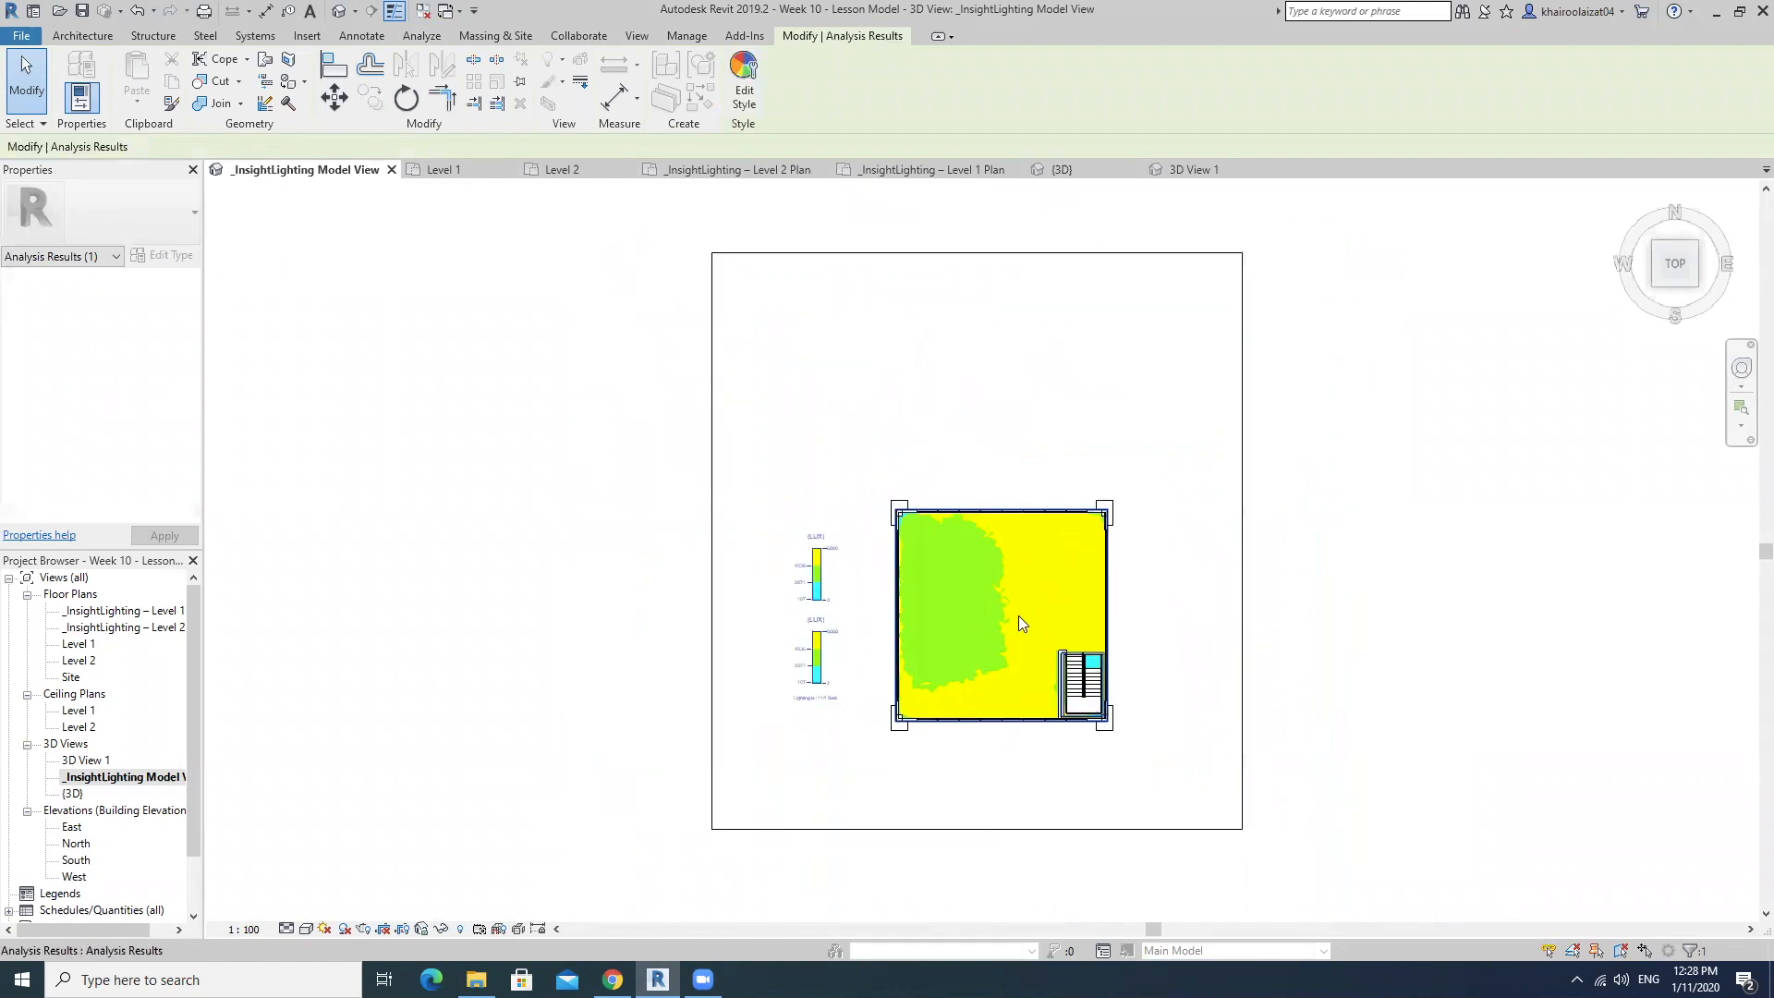
{"action": "scroll", "coordinate": [1018, 616], "scroll_direction": "up", "scroll_amount": 4}
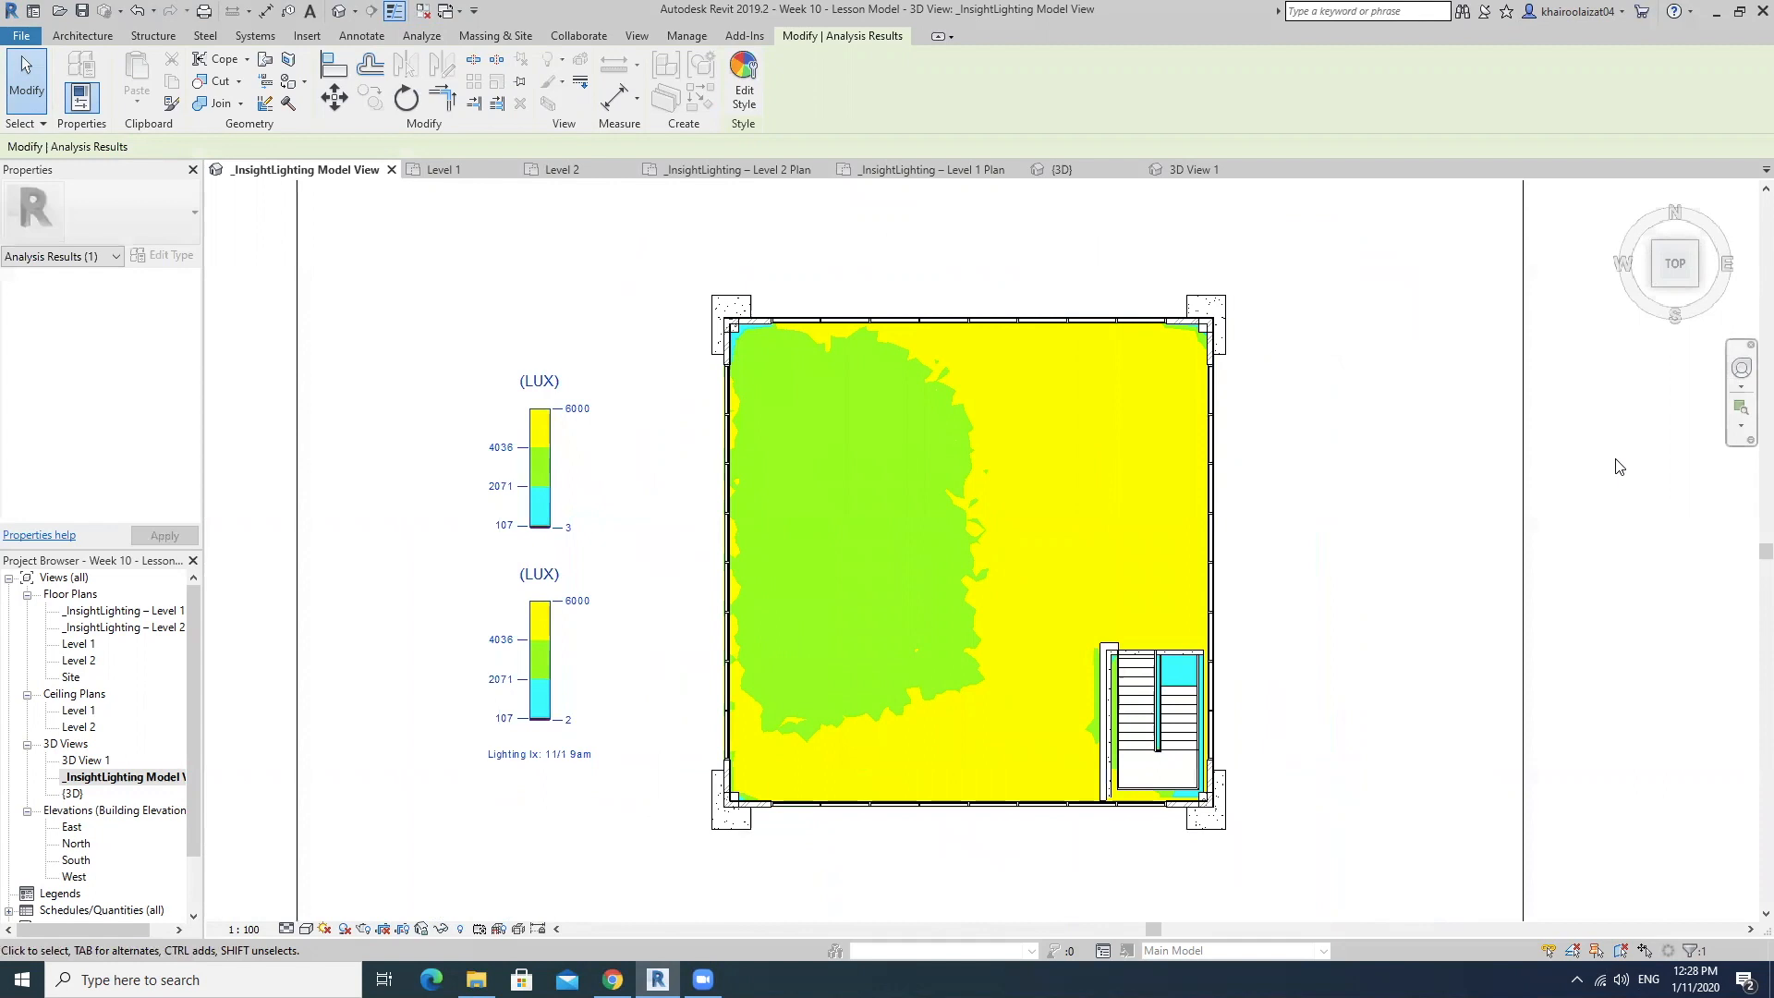
{"action": "scroll", "coordinate": [503, 753], "scroll_direction": "up", "scroll_amount": 5}
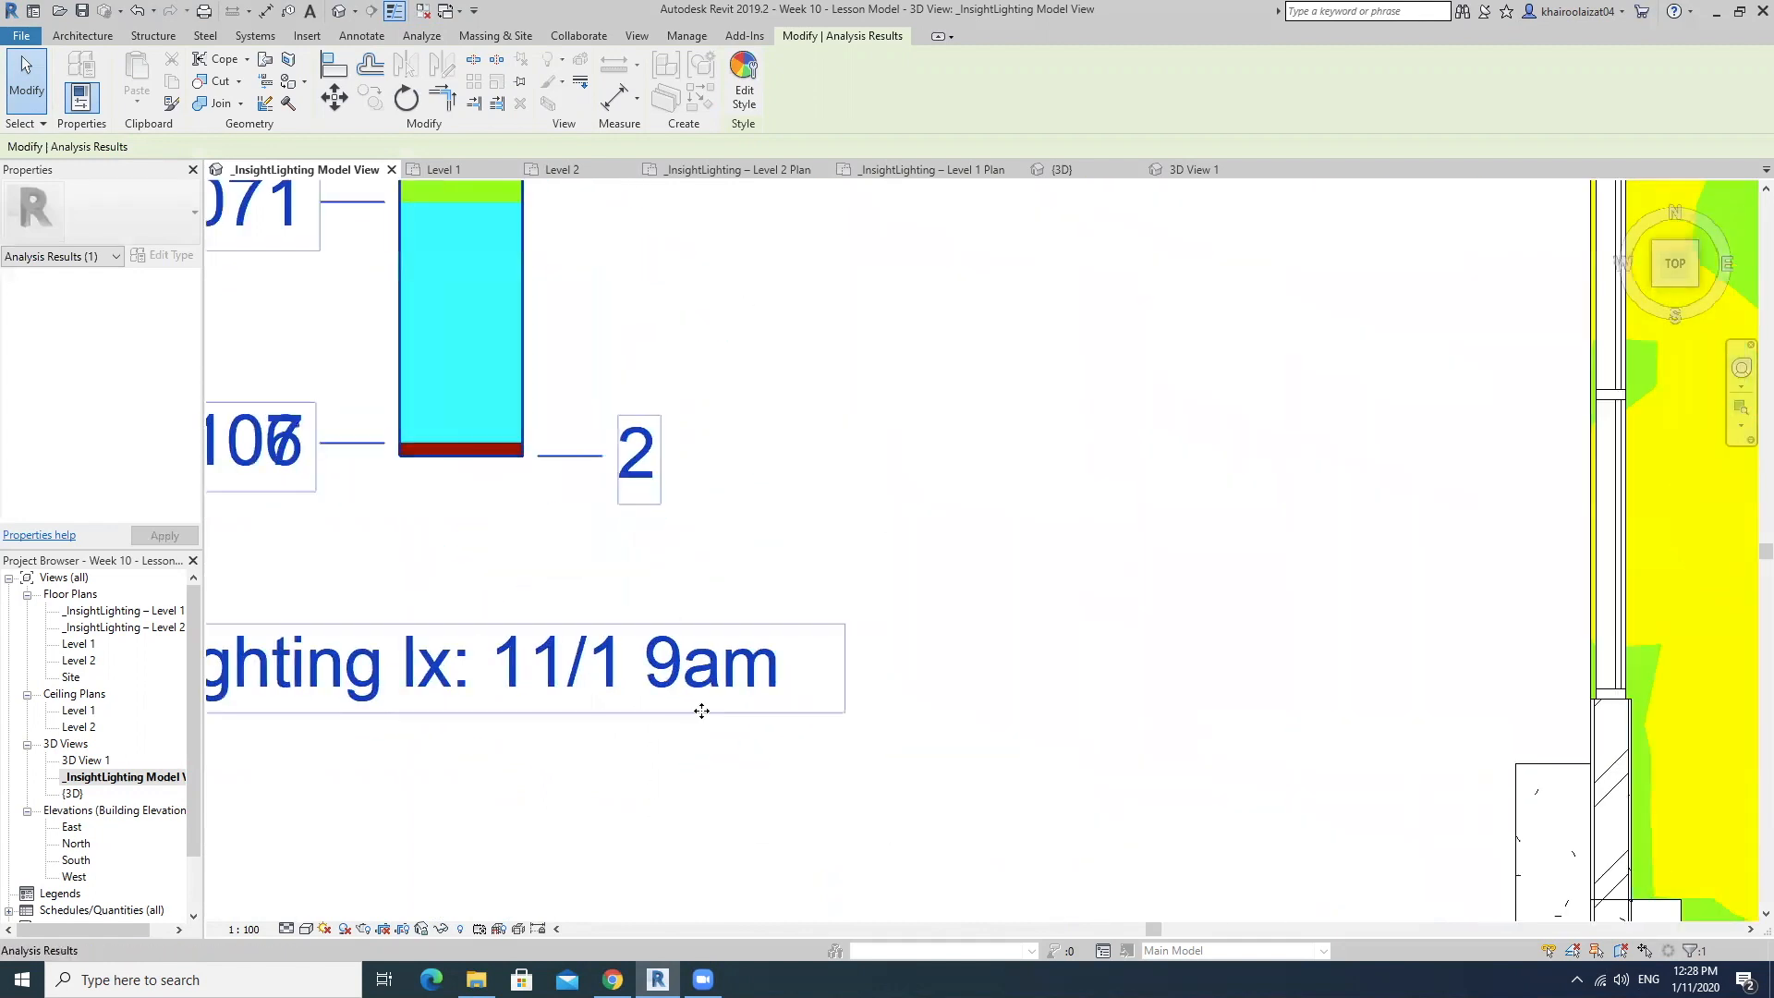
{"action": "scroll", "coordinate": [1099, 554], "scroll_direction": "down", "scroll_amount": 7}
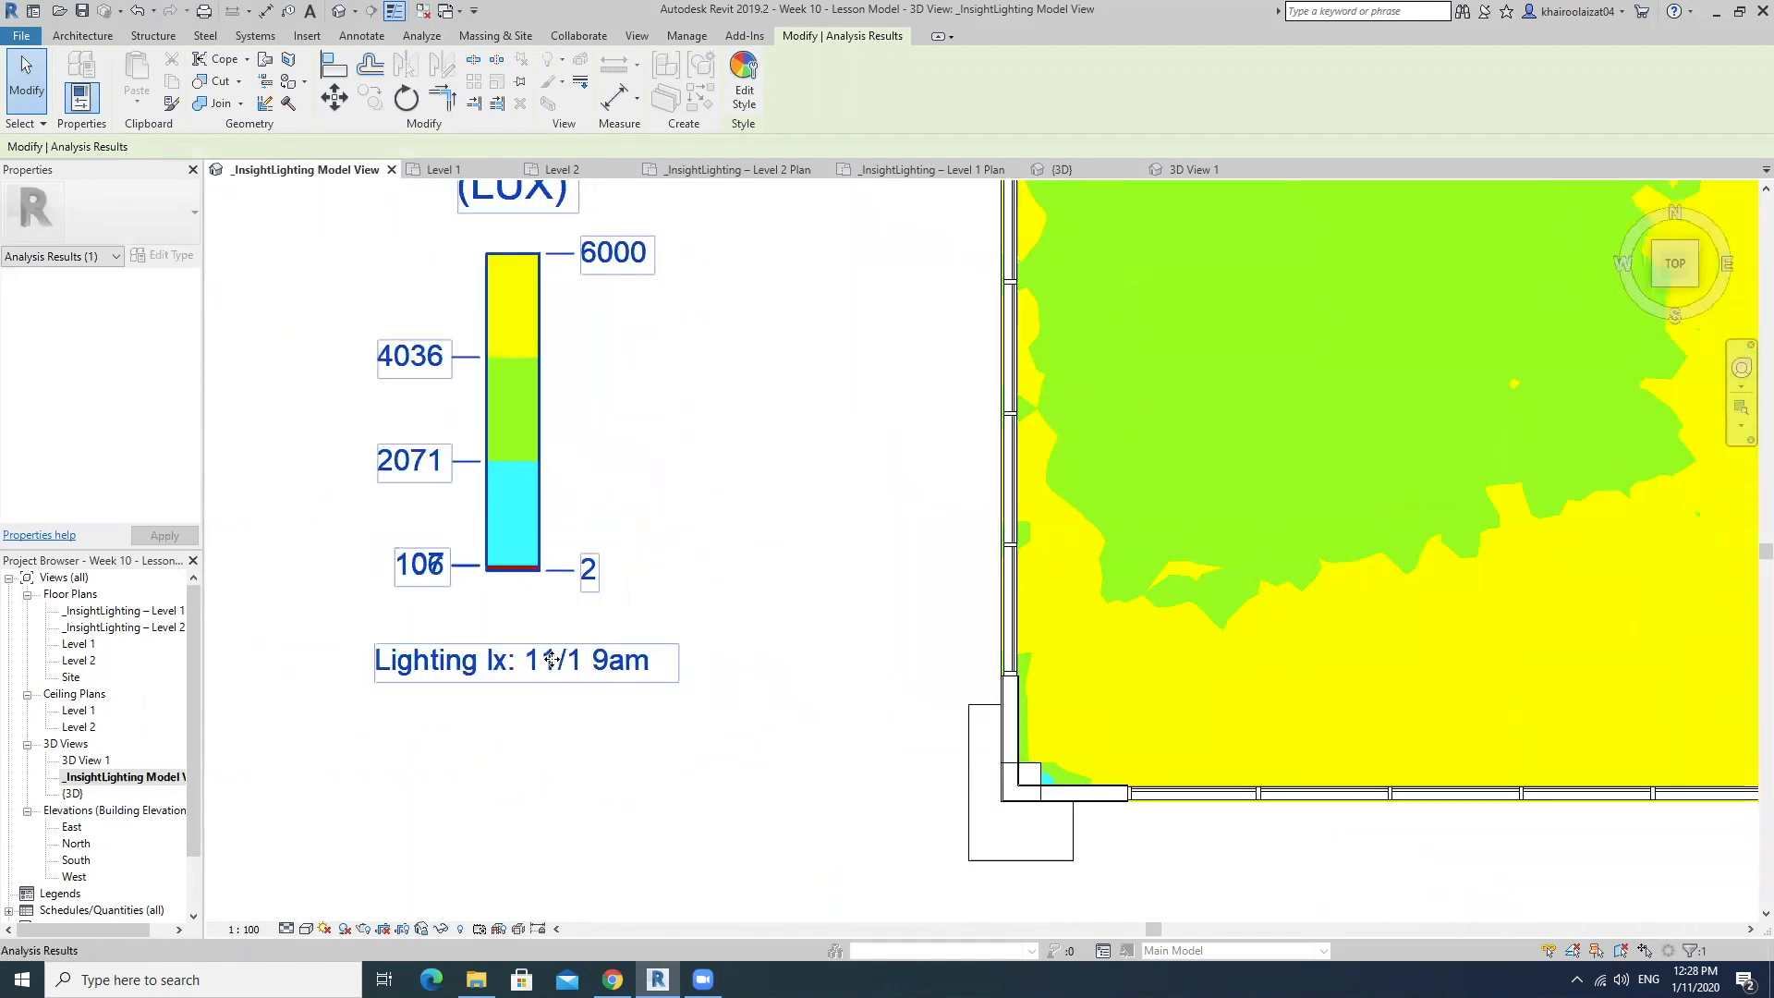
{"action": "middle_click_drag", "start_coordinate": [1366, 505], "coordinate": [1084, 454]}
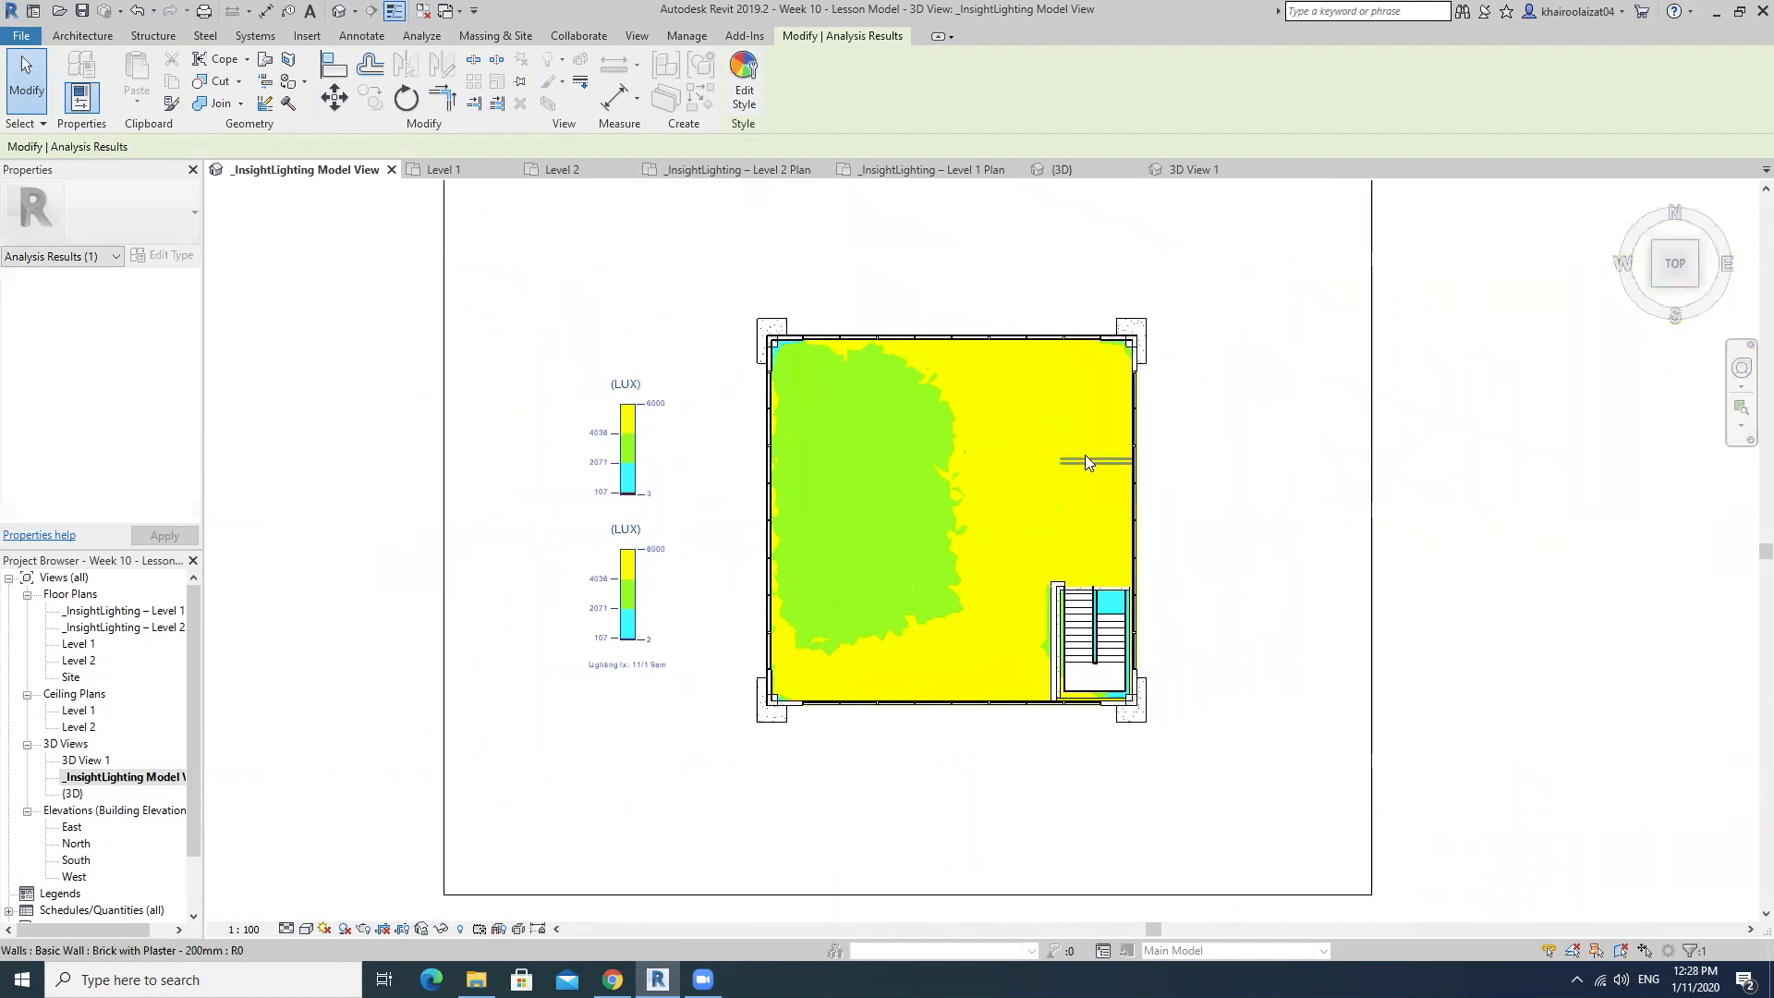
{"action": "scroll", "coordinate": [1084, 454], "scroll_direction": "up", "scroll_amount": 2}
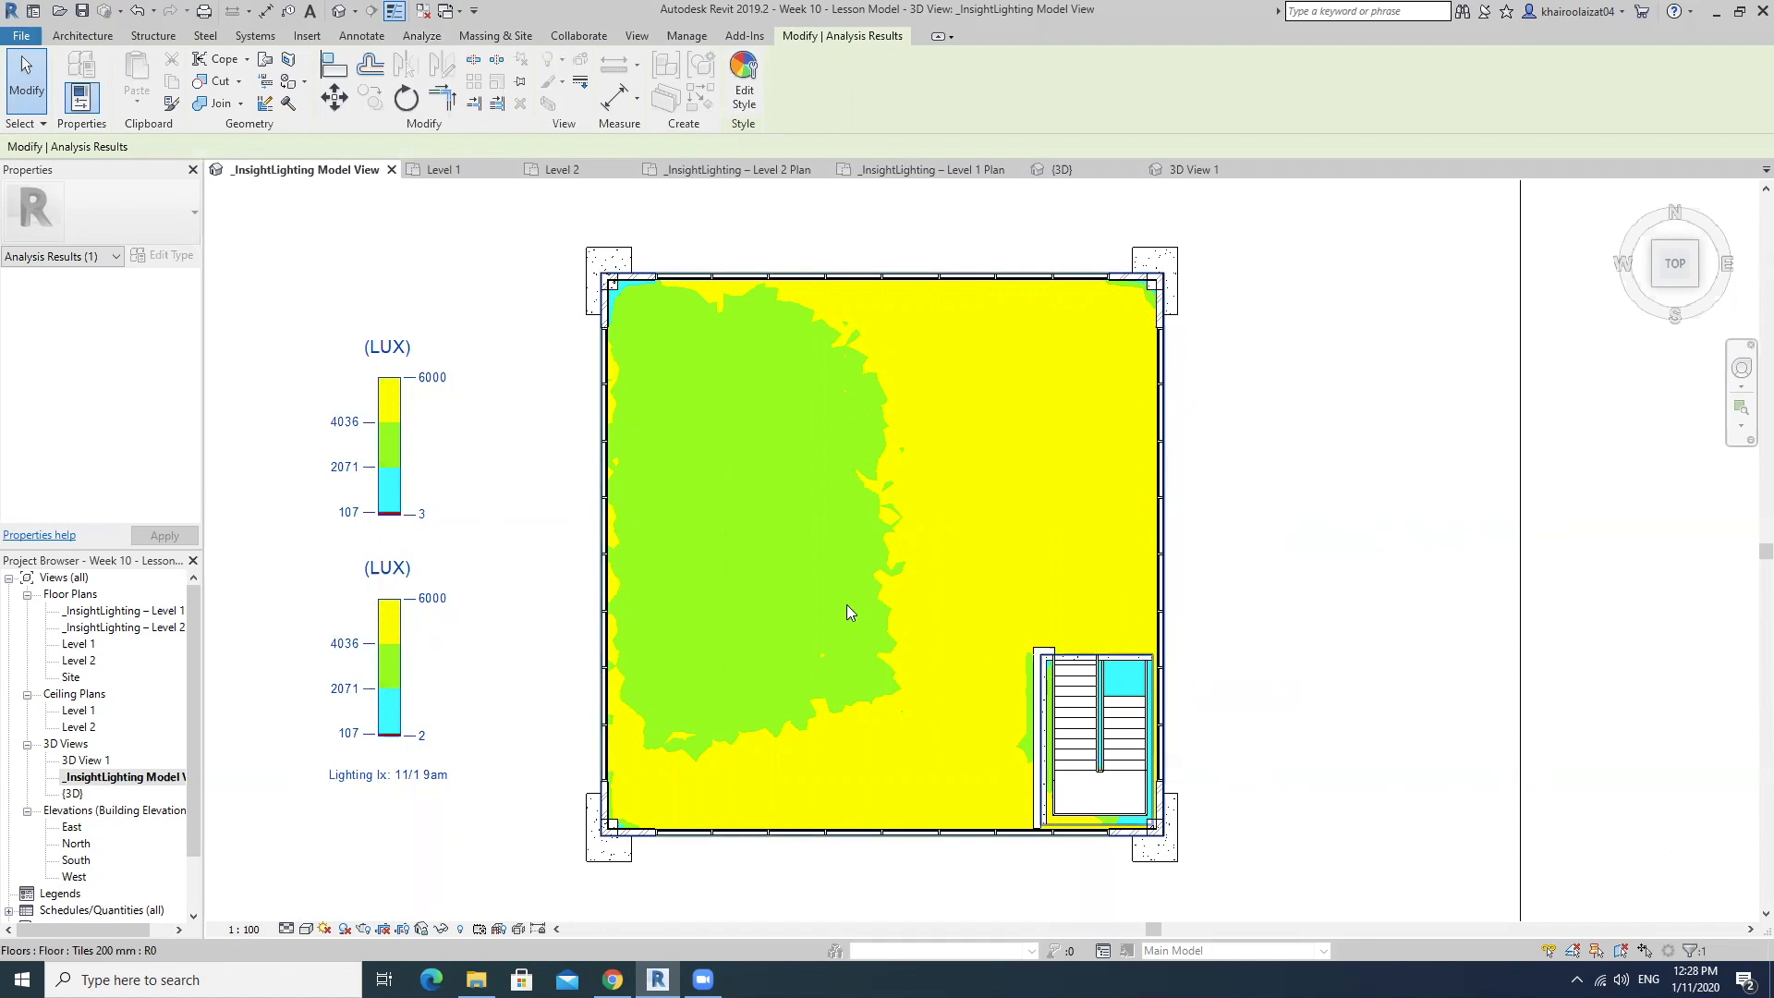
Apply the LEED 2009 IEQc8.1 Results Style analysis display style to the illuminance results.
{"action": "left_click", "coordinate": [451, 424]}
{"action": "left_click", "coordinate": [393, 434]}
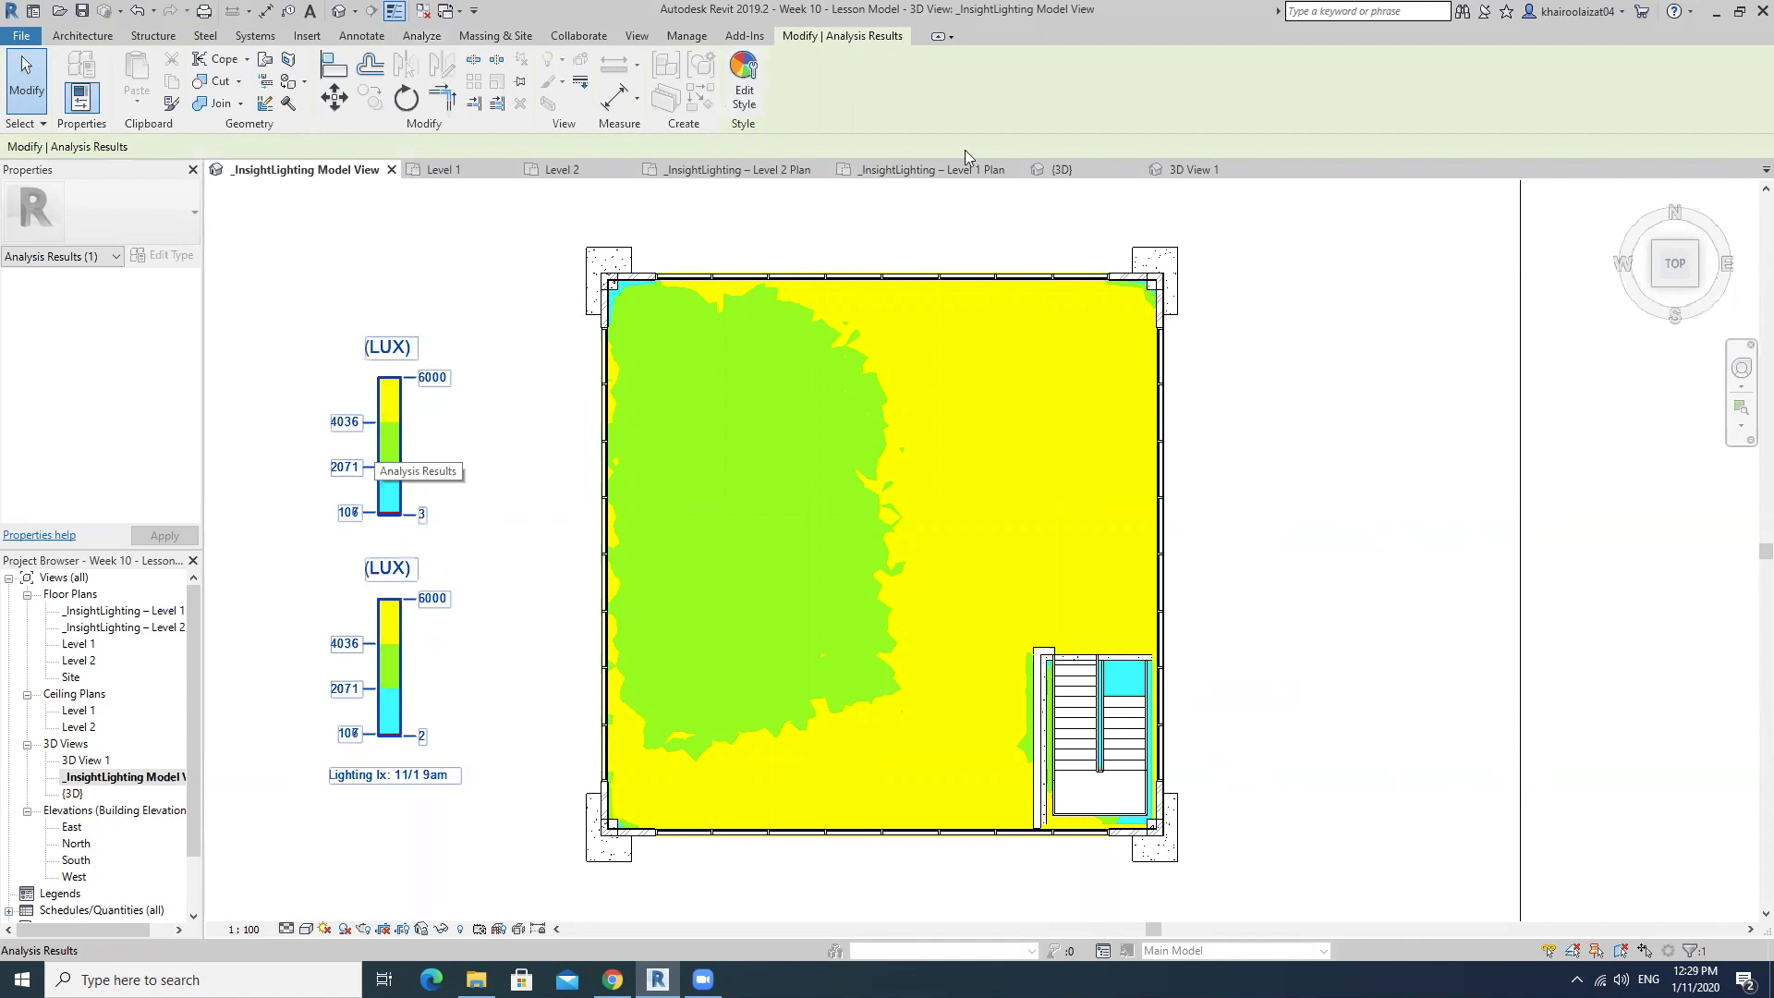
{"action": "left_click", "coordinate": [744, 93]}
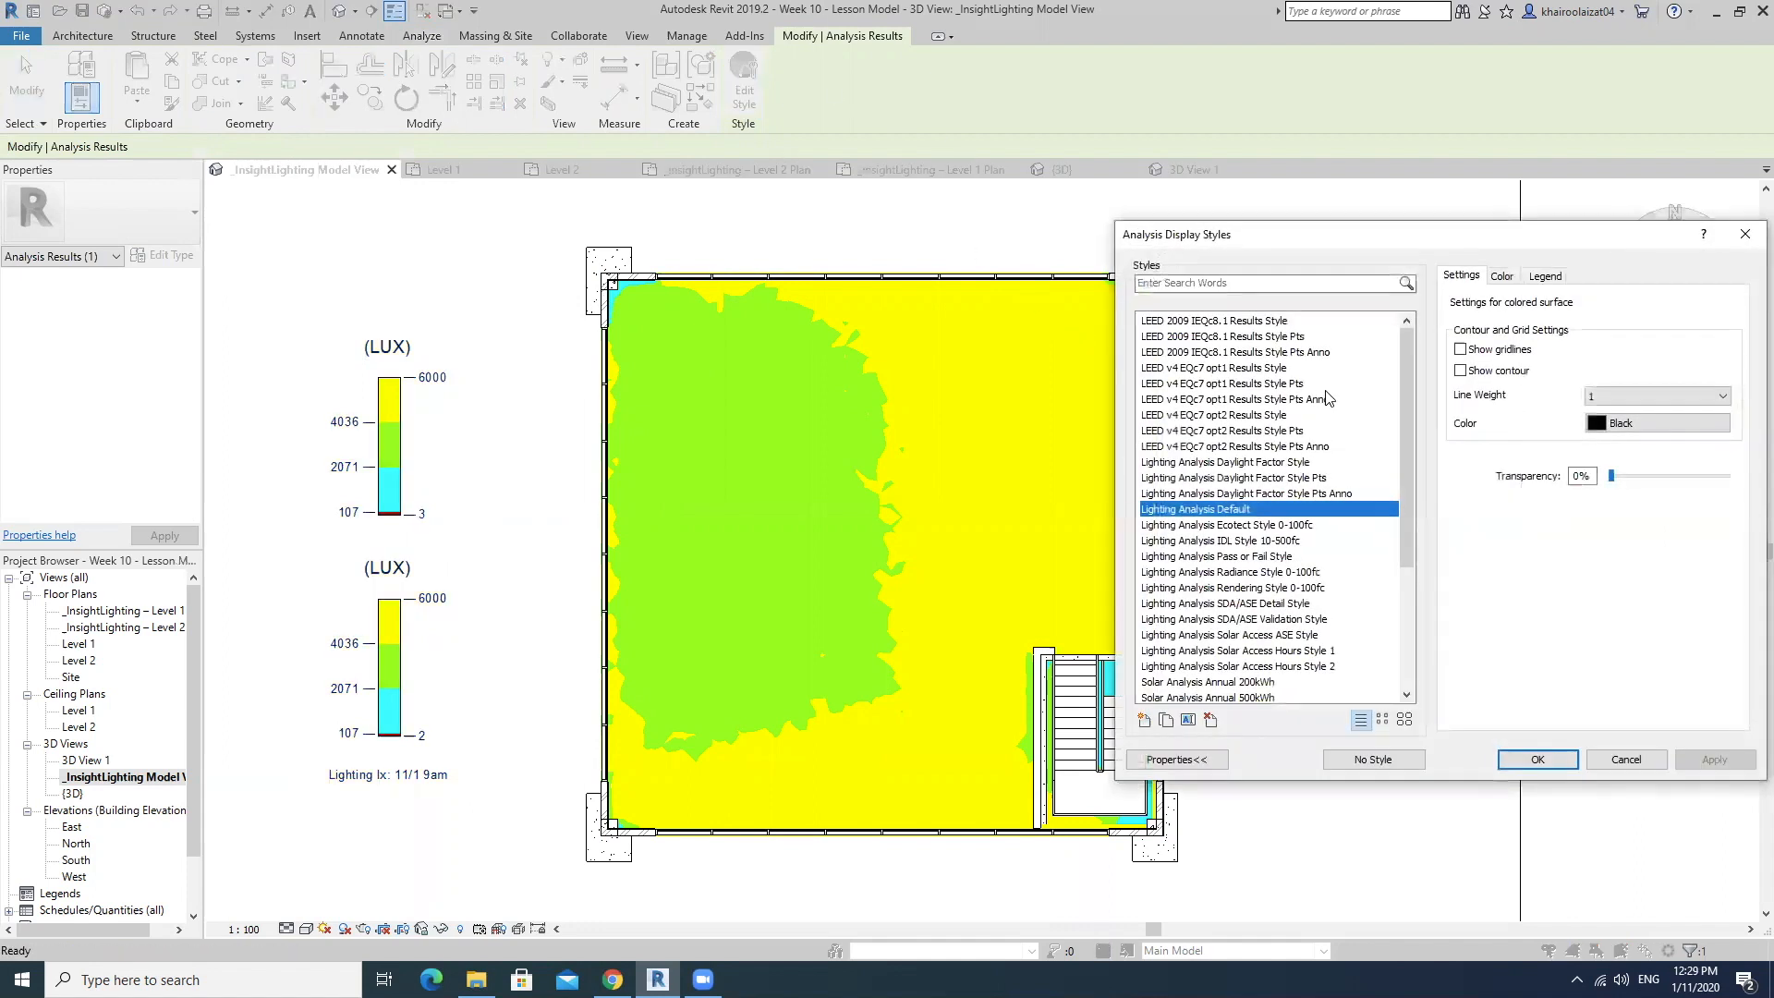
{"action": "mouse_move", "coordinate": [1406, 392]}
{"action": "left_mouse_down"}
{"action": "mouse_move", "coordinate": [1406, 440]}
{"action": "mouse_move", "coordinate": [1411, 363]}
{"action": "left_mouse_up"}
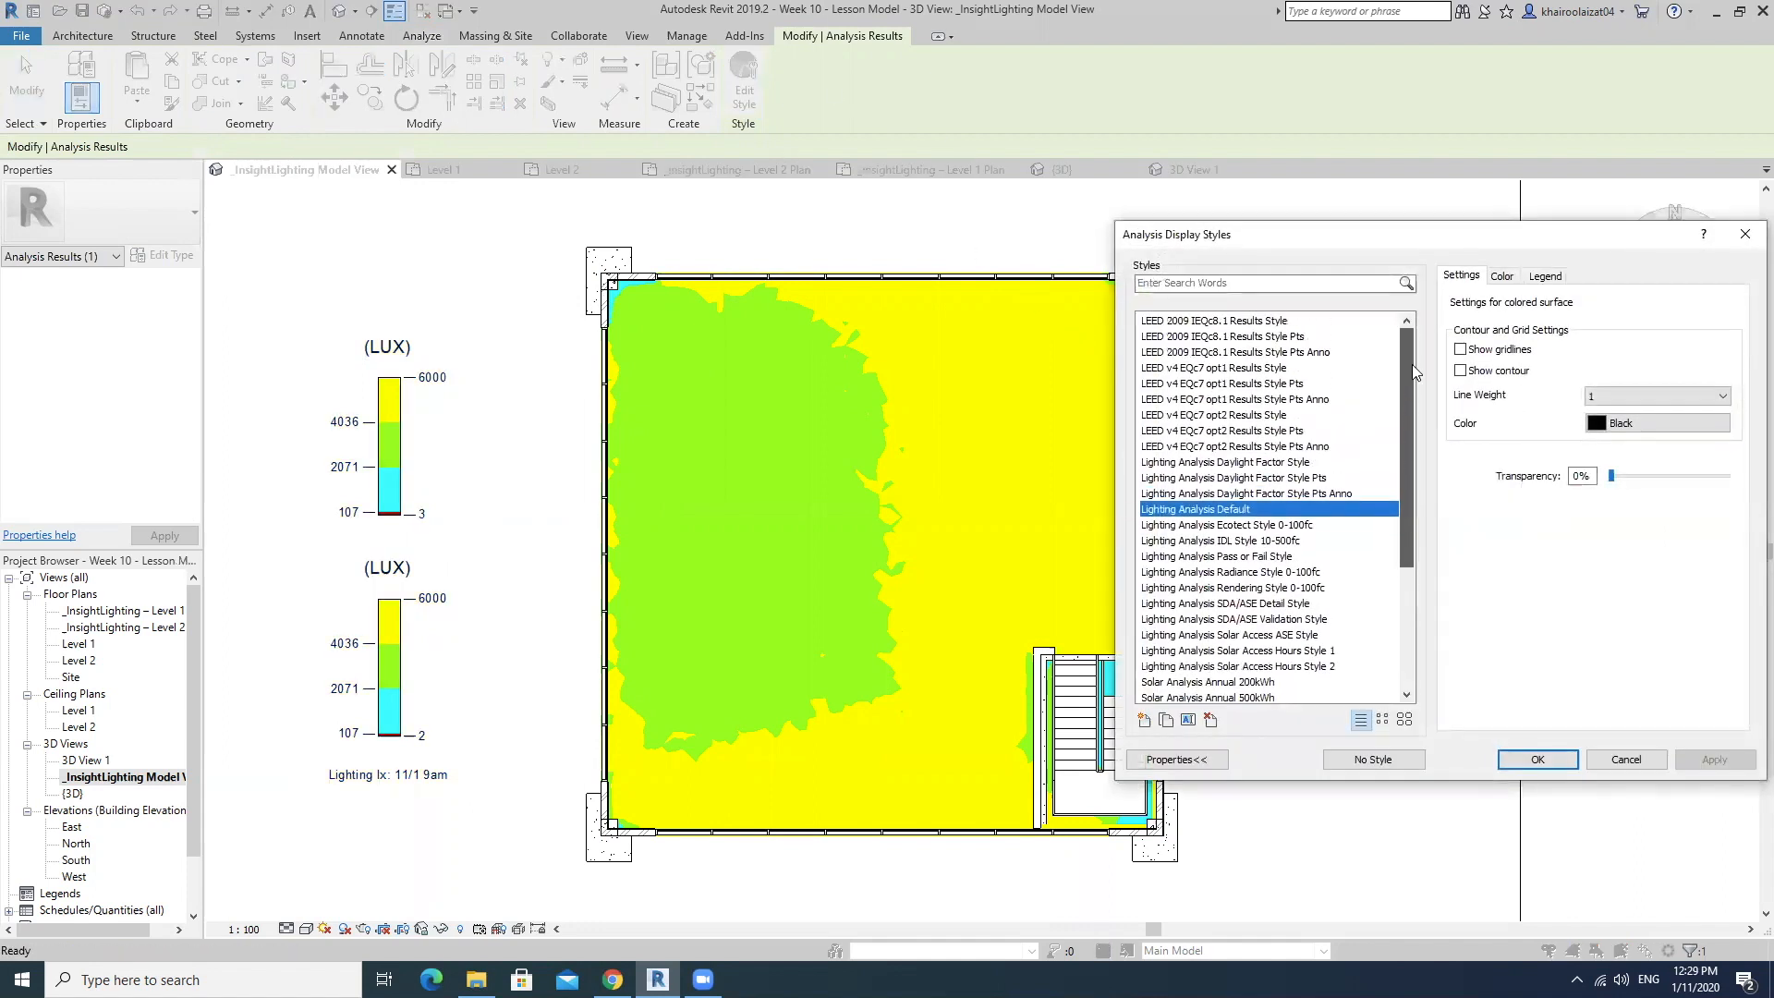
{"action": "left_click", "coordinate": [1197, 322]}
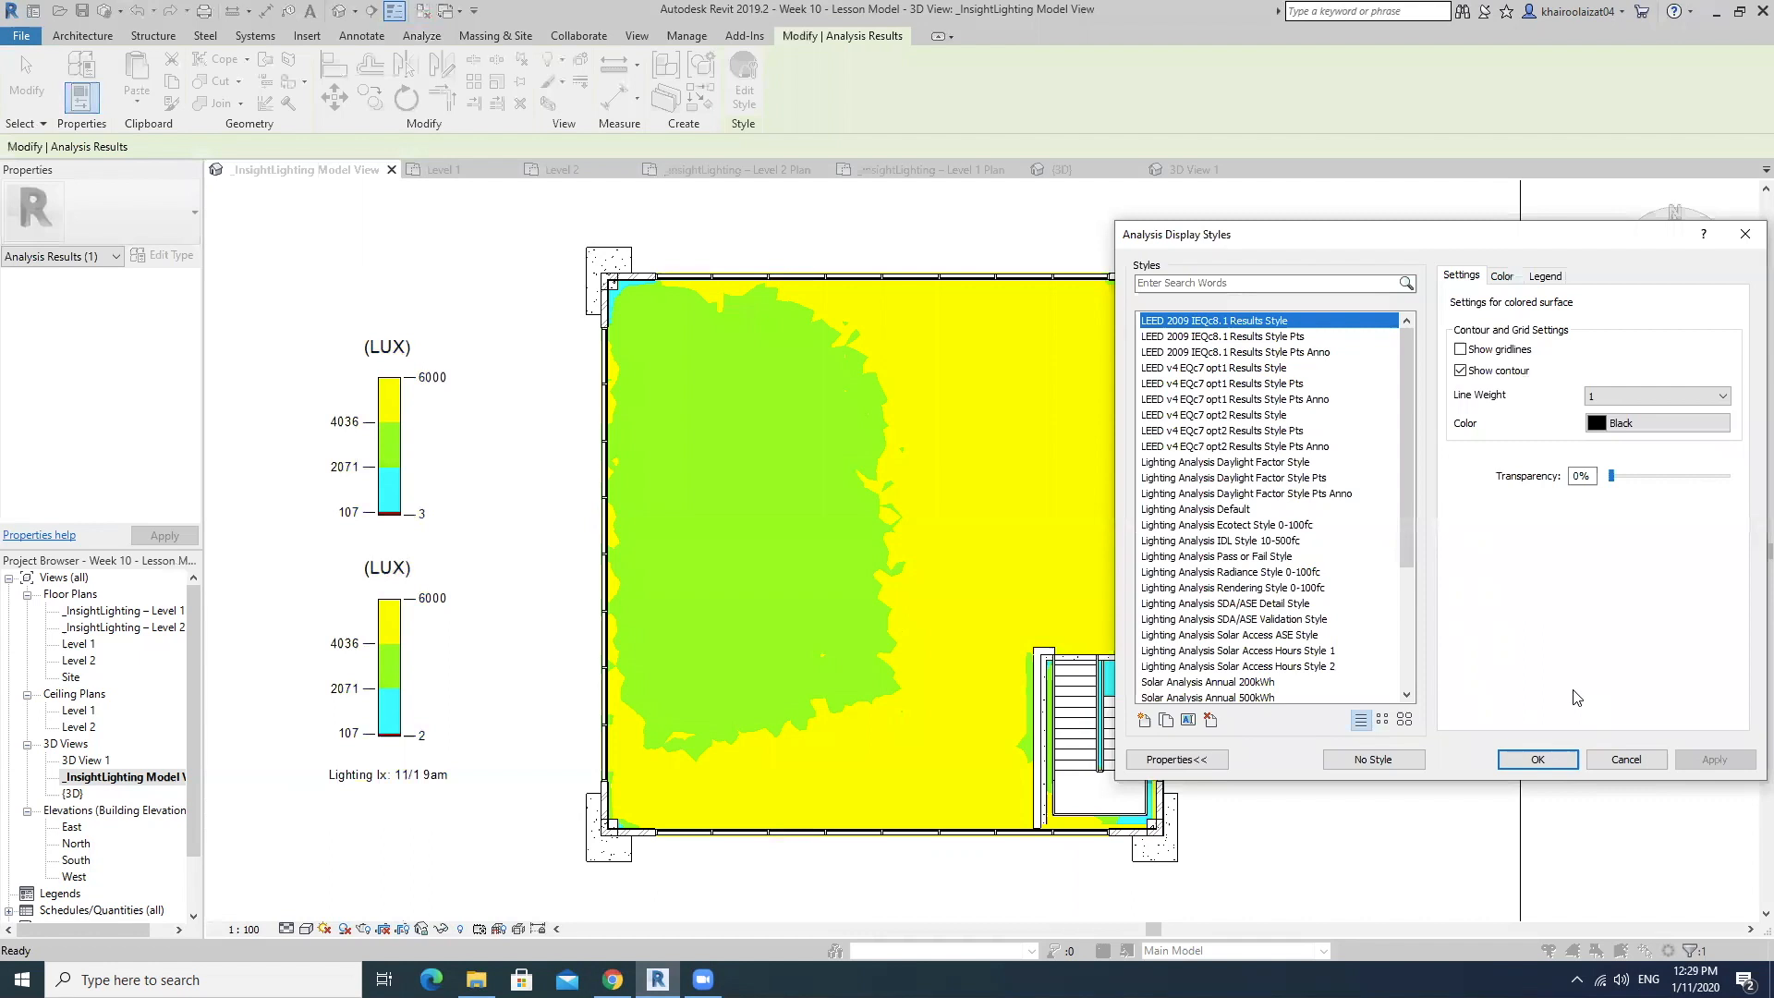
{"action": "left_click", "coordinate": [1536, 759]}
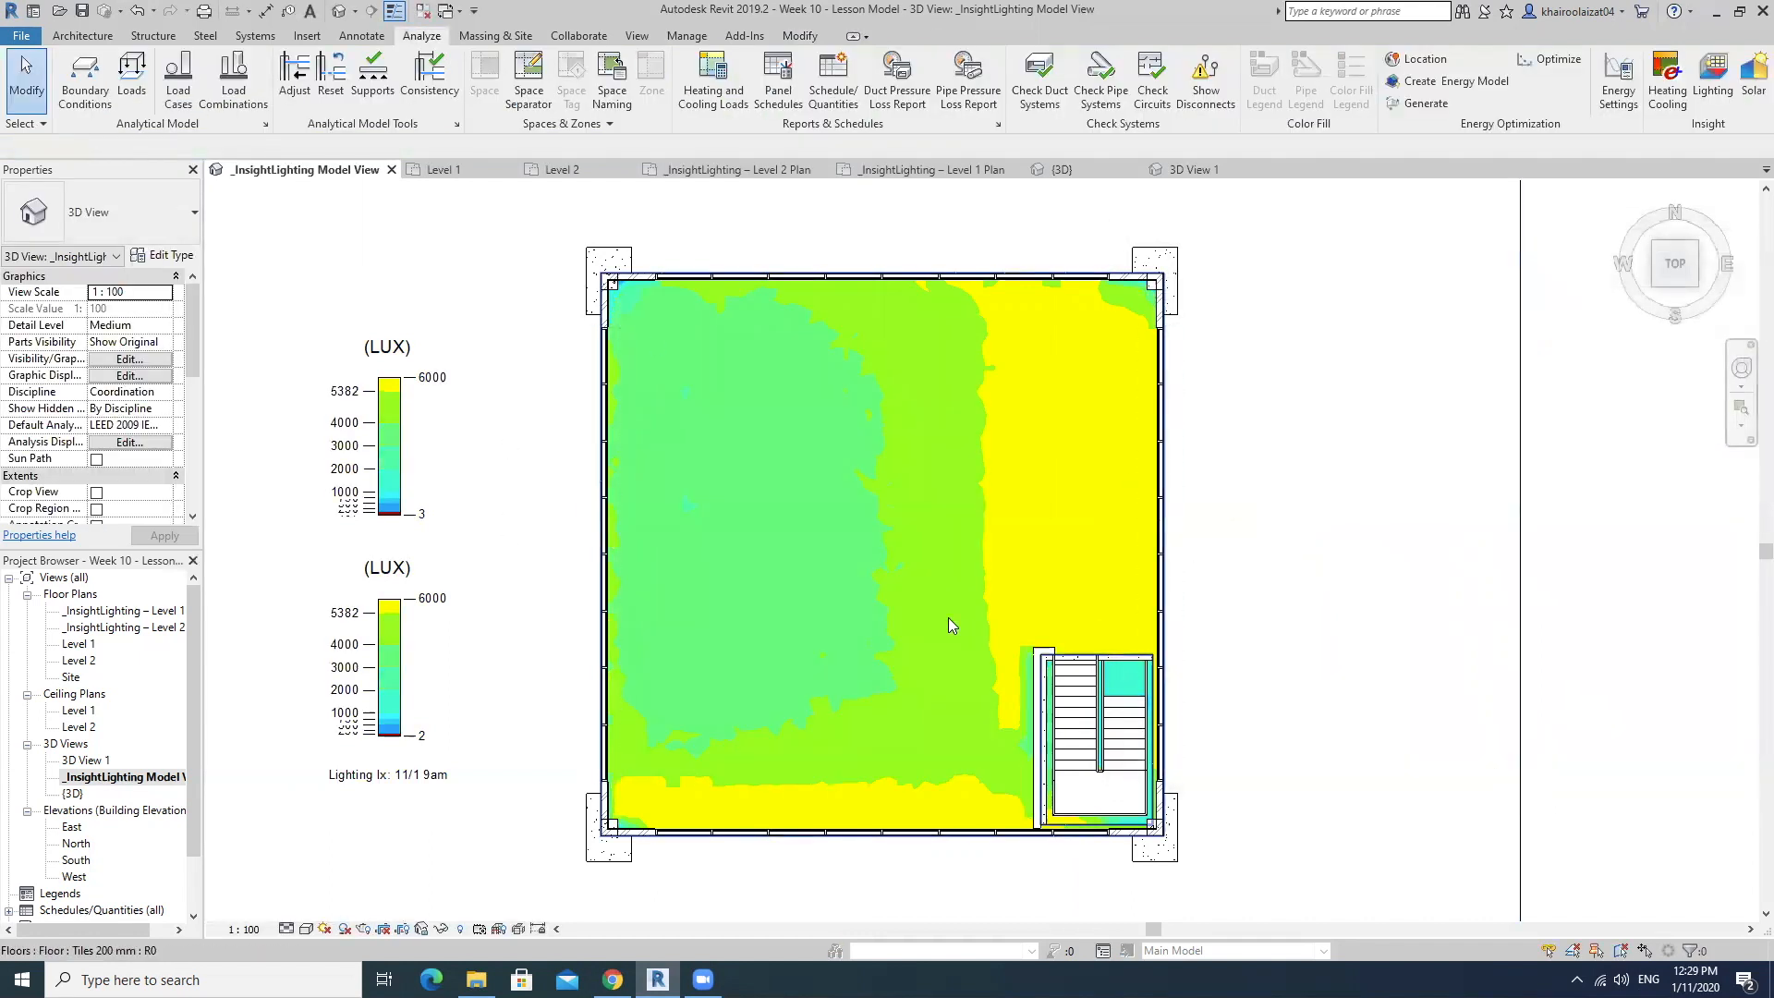
Examine the upper floor's illuminance zones from above, including the stair area, against the LUX legends.
{"action": "scroll", "coordinate": [948, 617], "scroll_direction": "up", "scroll_amount": 2}
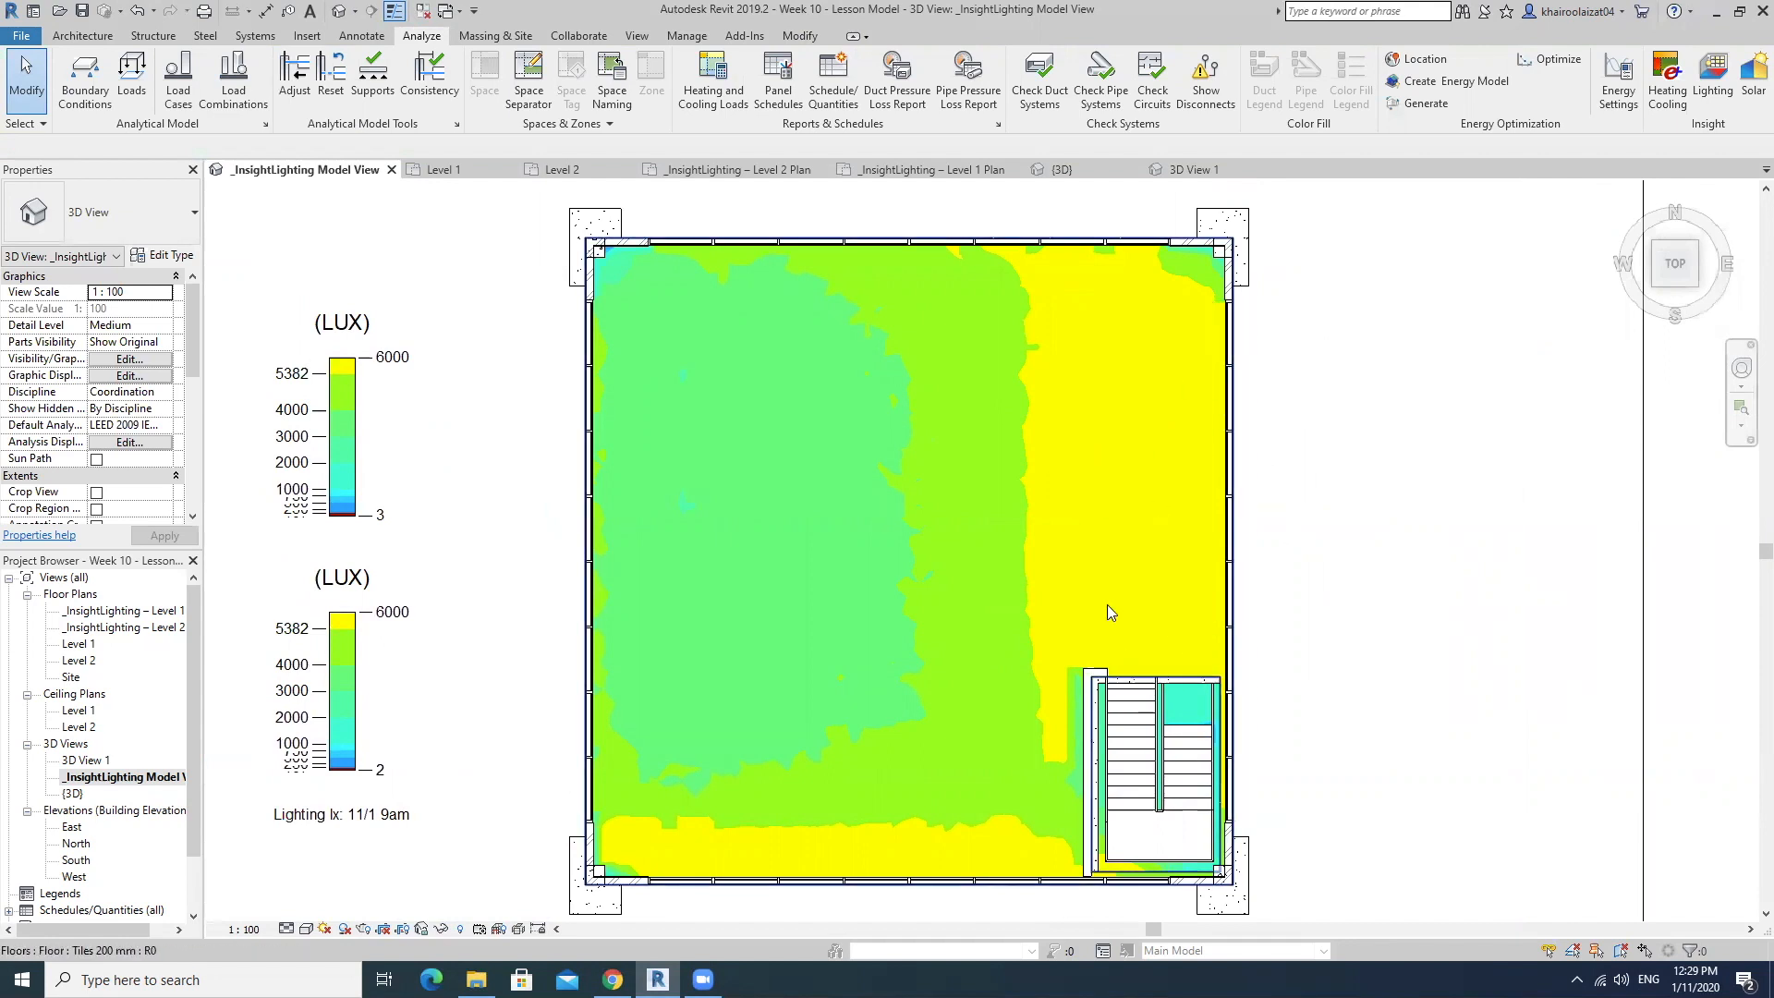
{"action": "middle_click_drag", "start_coordinate": [948, 783], "coordinate": [938, 751]}
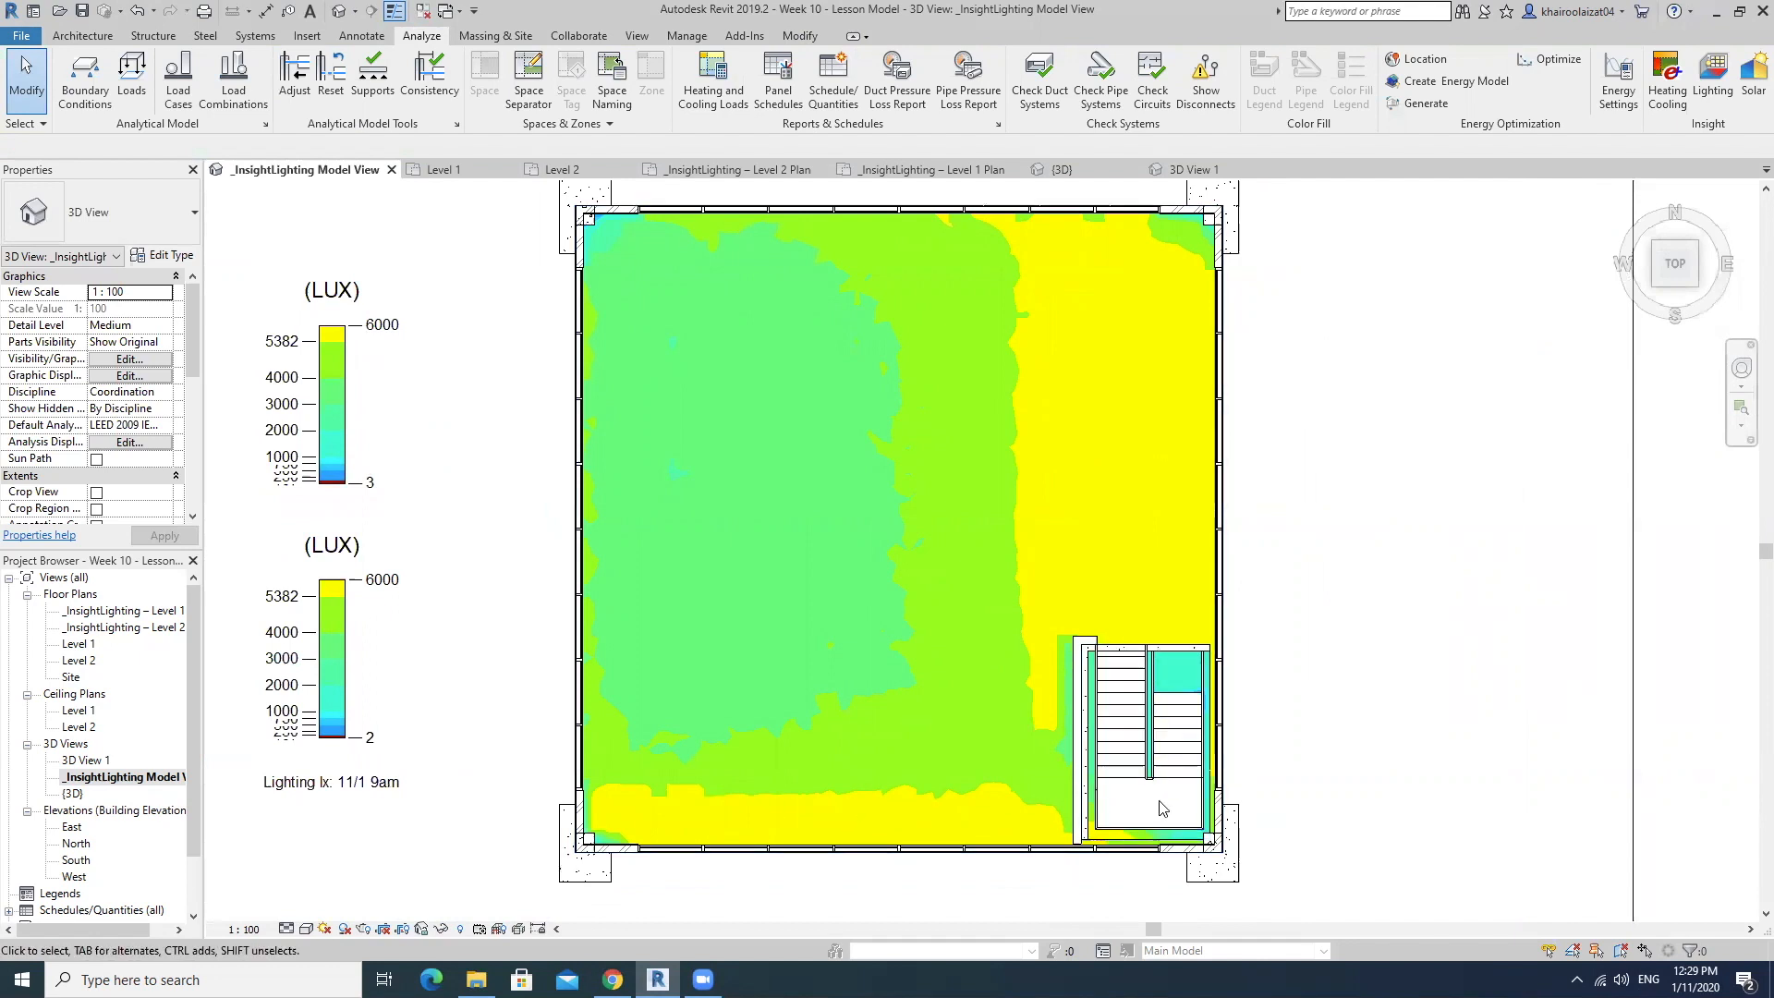
{"action": "scroll", "coordinate": [880, 739], "scroll_direction": "down", "scroll_amount": 3}
{"action": "middle_click_drag", "start_coordinate": [879, 735], "coordinate": [861, 741]}
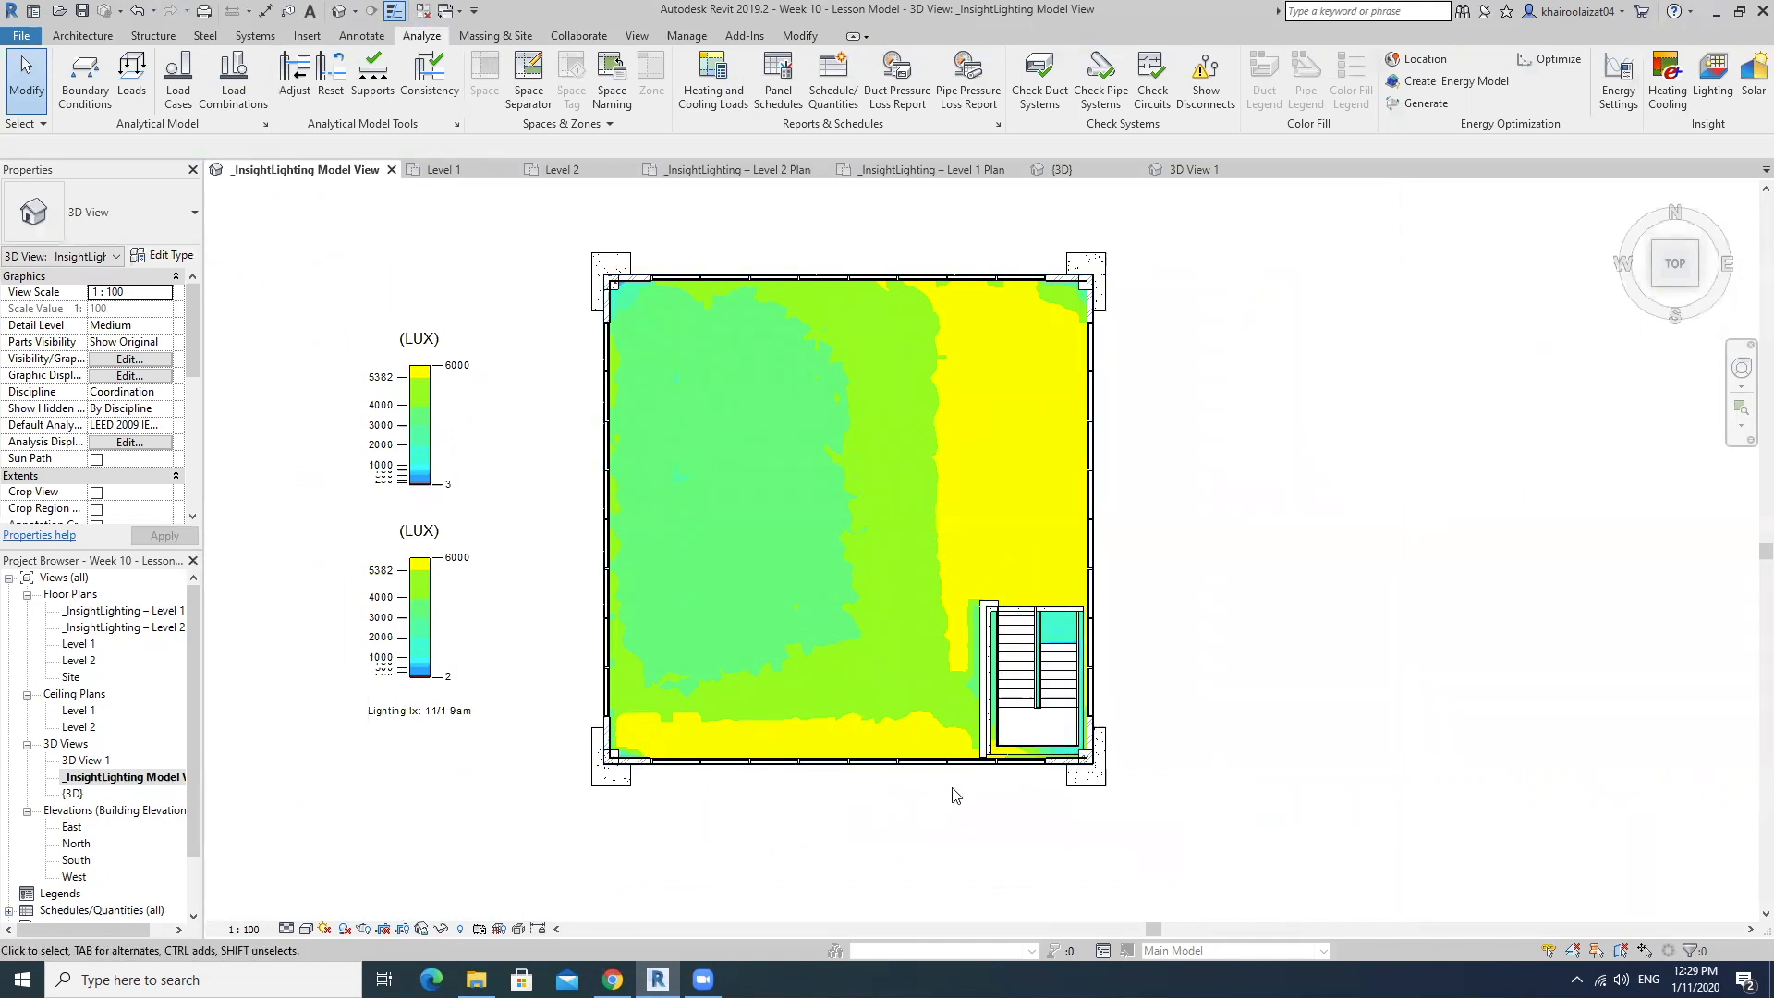
{"action": "middle_click_drag", "start_coordinate": [1228, 530], "coordinate": [1226, 570]}
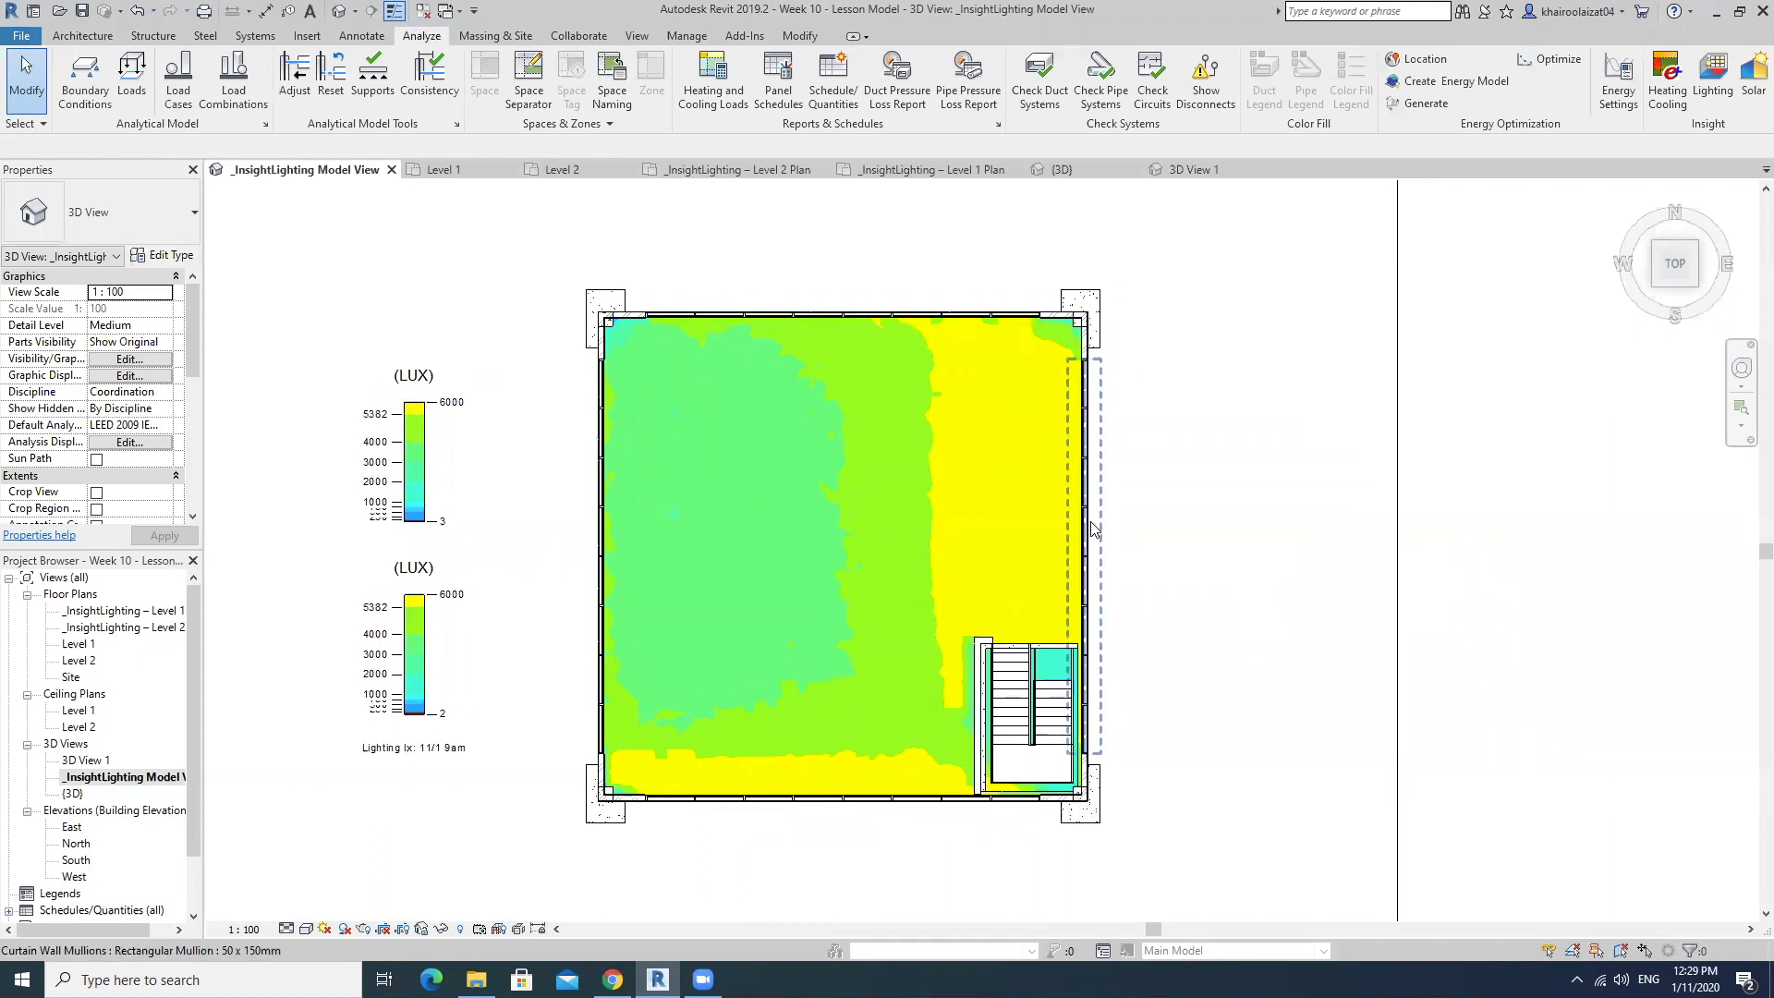
{"action": "scroll", "coordinate": [450, 759], "scroll_direction": "up", "scroll_amount": 3}
{"action": "scroll", "coordinate": [455, 764], "scroll_direction": "up", "scroll_amount": 2}
{"action": "scroll", "coordinate": [471, 744], "scroll_direction": "down", "scroll_amount": 5}
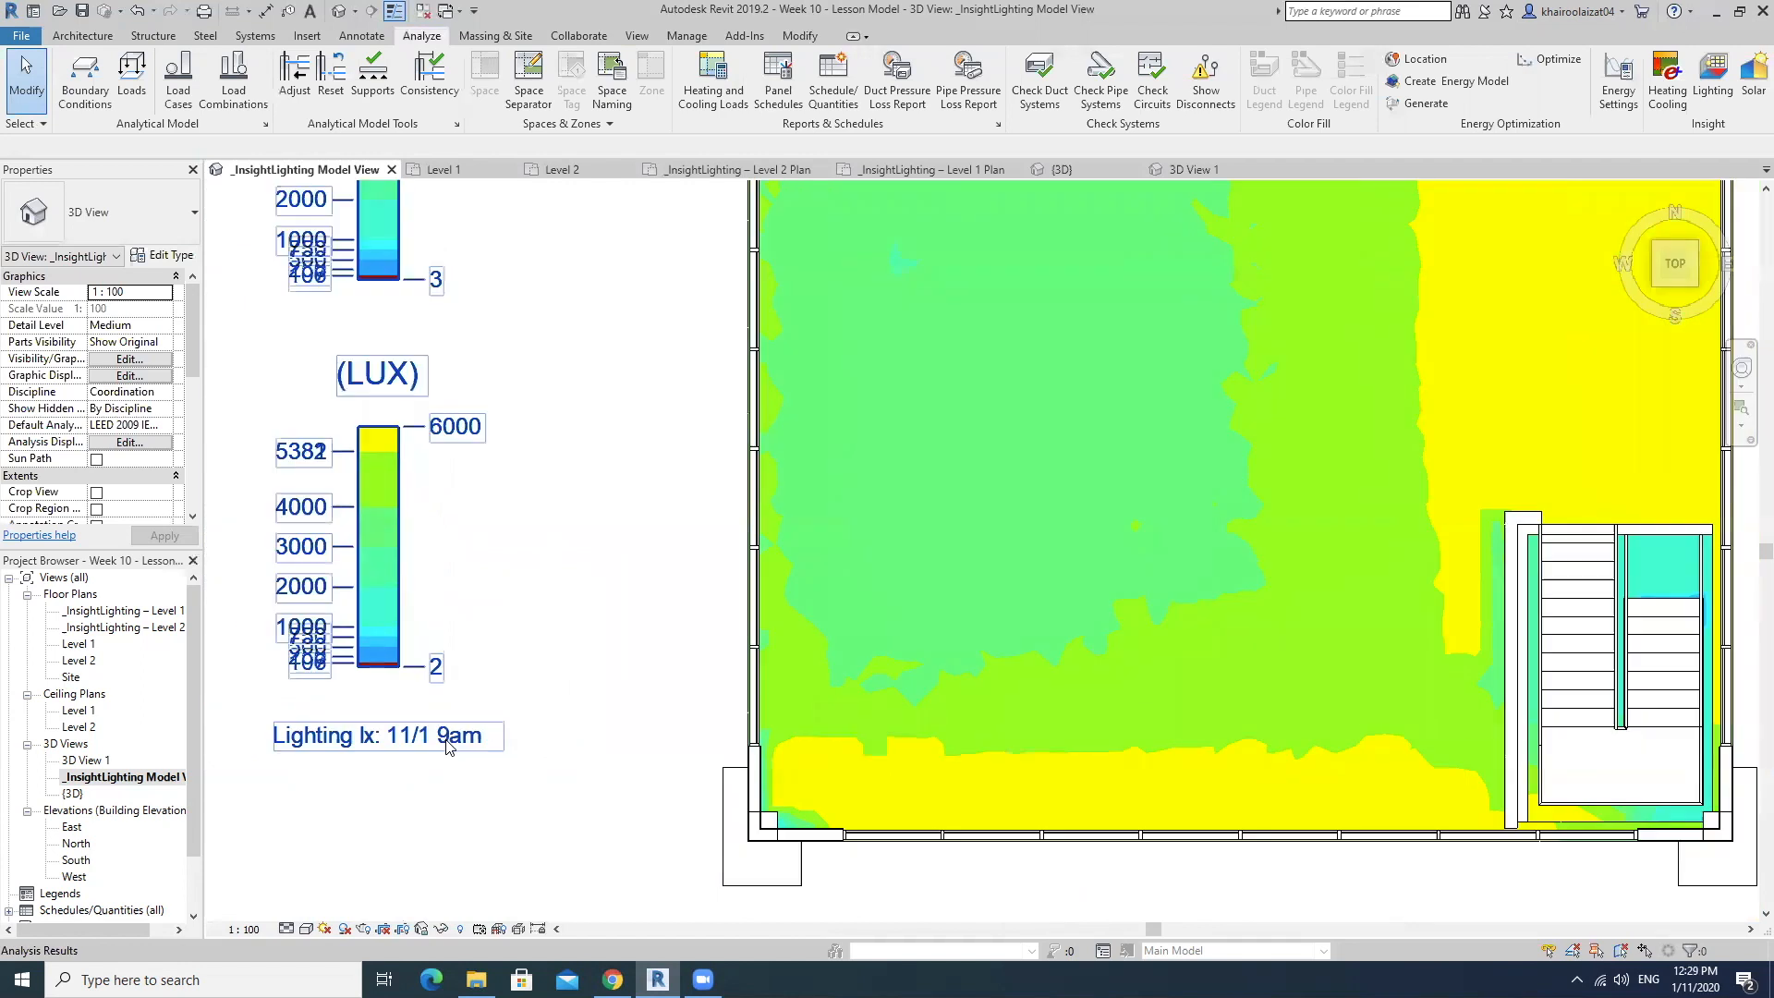
{"action": "scroll", "coordinate": [491, 719], "scroll_direction": "down", "scroll_amount": 2}
{"action": "scroll", "coordinate": [794, 606], "scroll_direction": "up", "scroll_amount": 2}
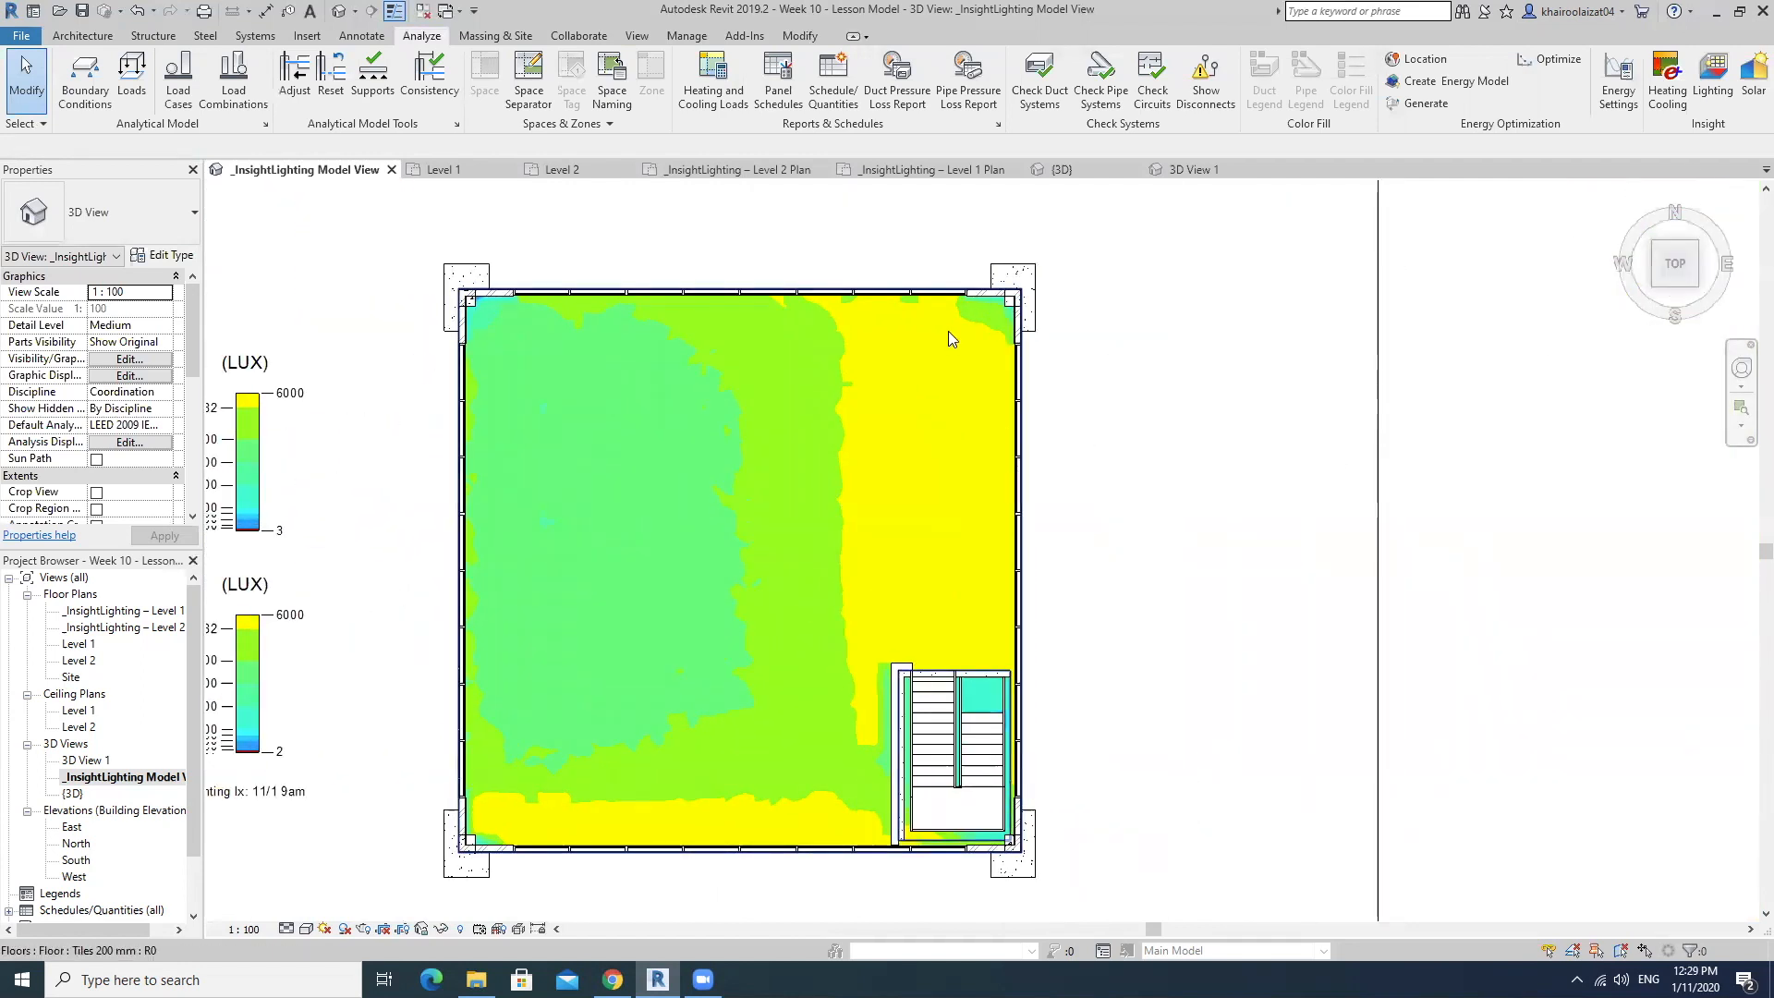
{"action": "middle_click_drag", "start_coordinate": [964, 385], "coordinate": [1075, 360]}
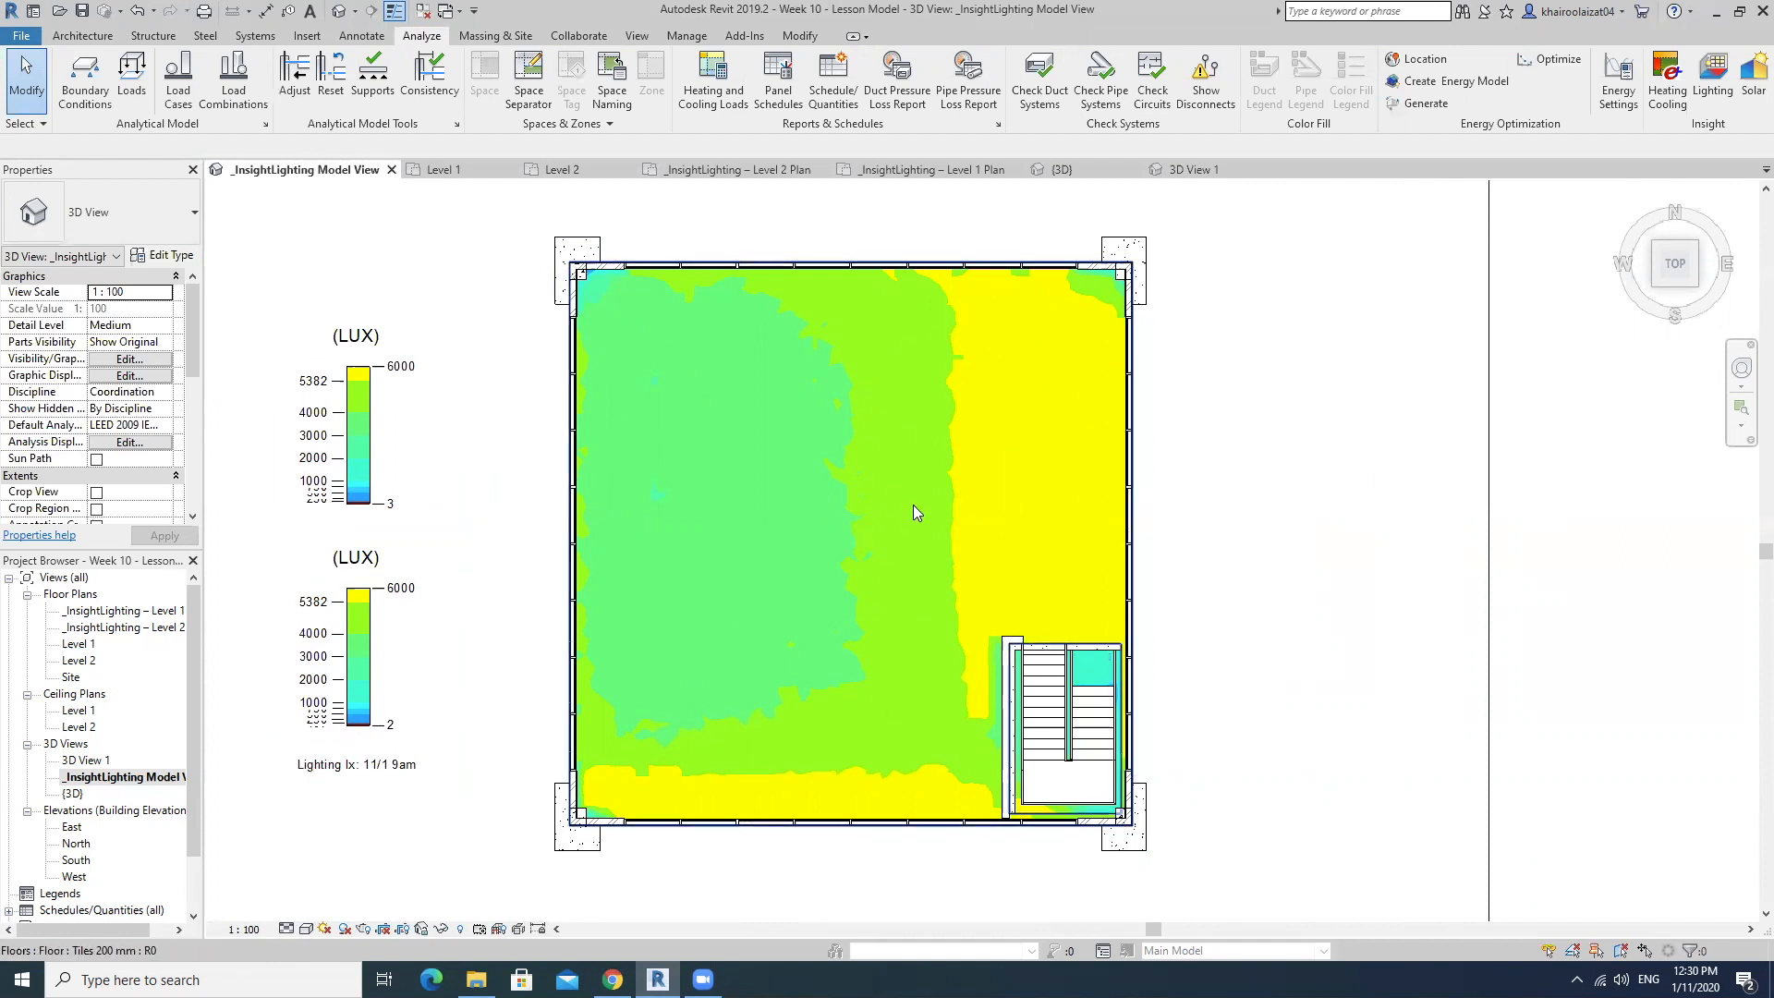
Turn on the sun path in the lighting model view and orbit to an angled view of the building.
{"action": "scroll", "coordinate": [961, 493], "scroll_direction": "down", "scroll_amount": 3}
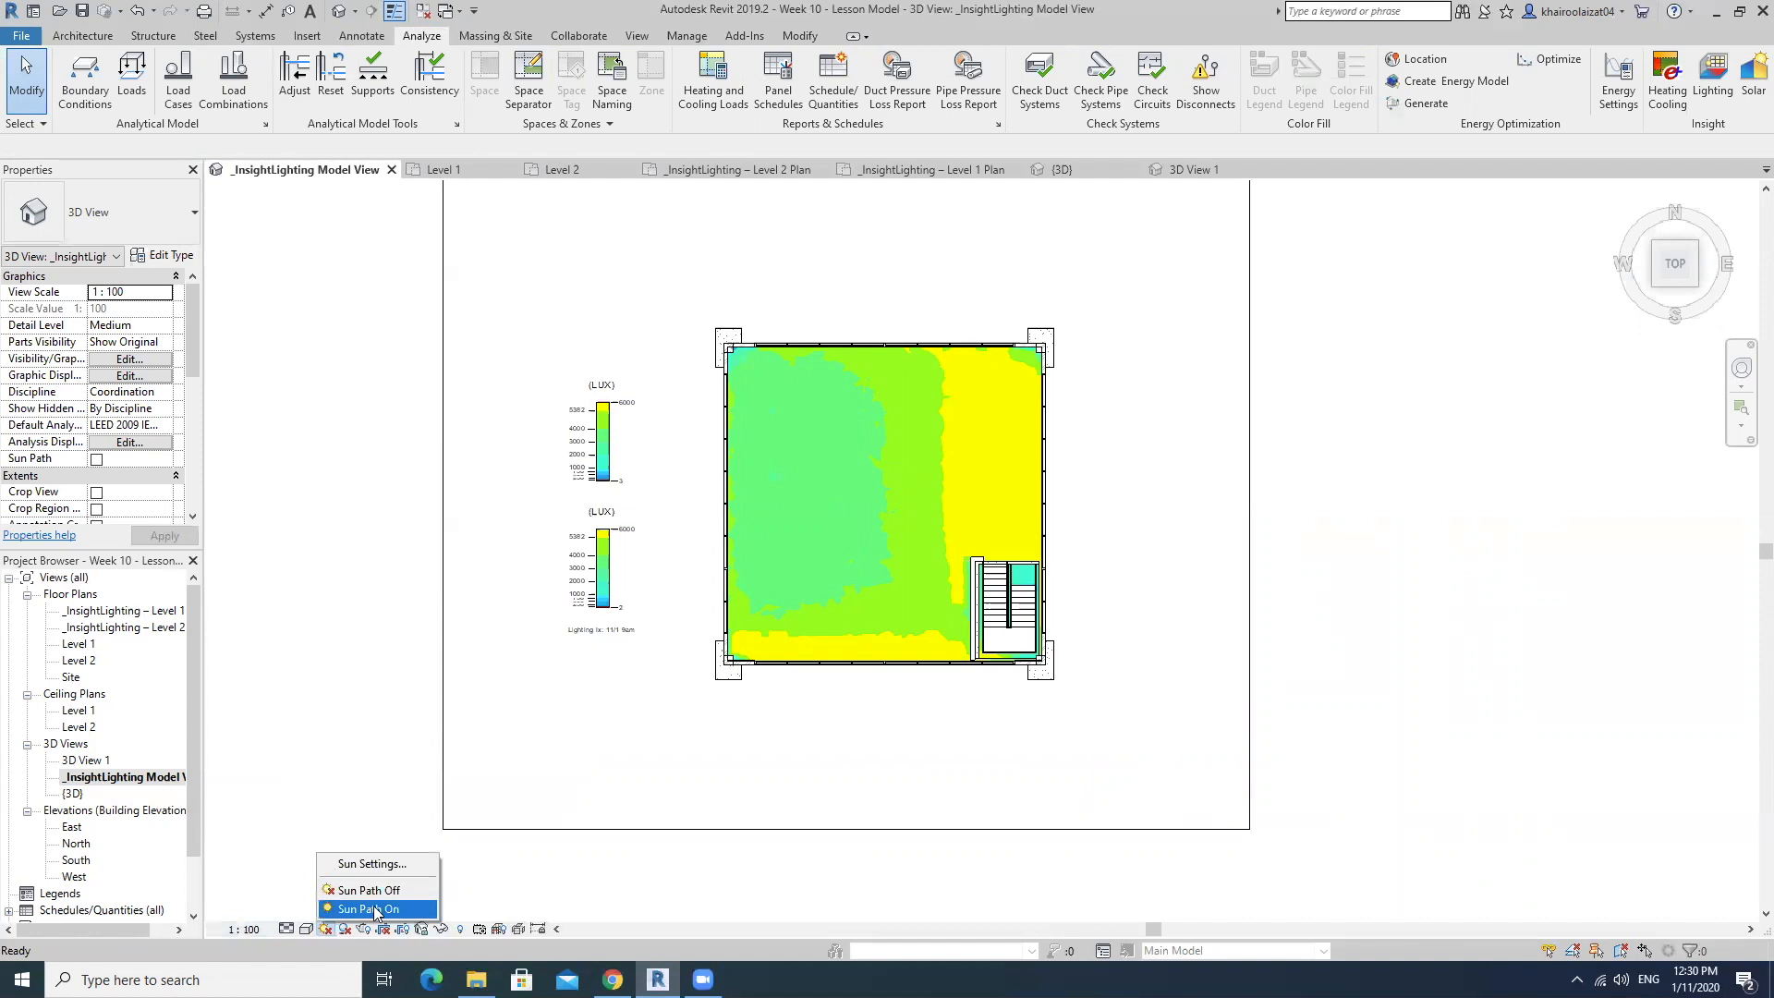
{"action": "left_click", "coordinate": [376, 912]}
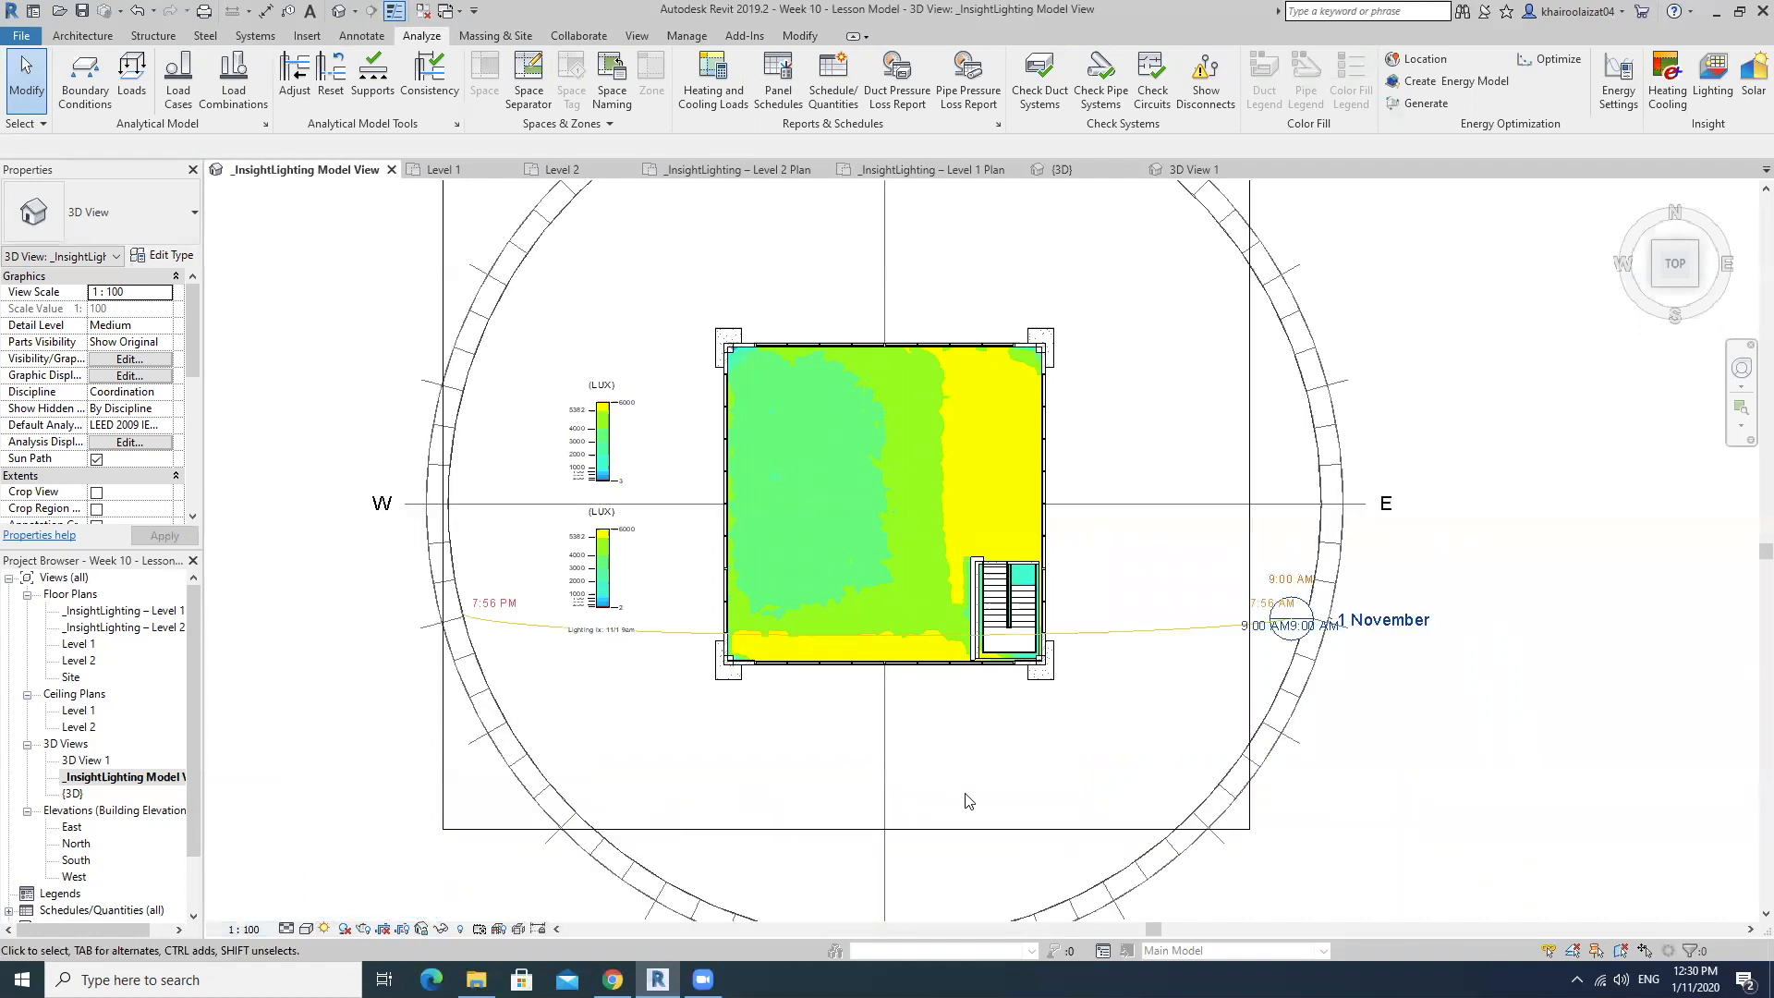
{"action": "mouse_move", "coordinate": [930, 760]}
{"action": "middle_mouse_down", "text": "shift"}
{"action": "mouse_move", "coordinate": [918, 702]}
{"action": "mouse_move", "coordinate": [928, 746]}
{"action": "middle_mouse_up", "text": "shift"}
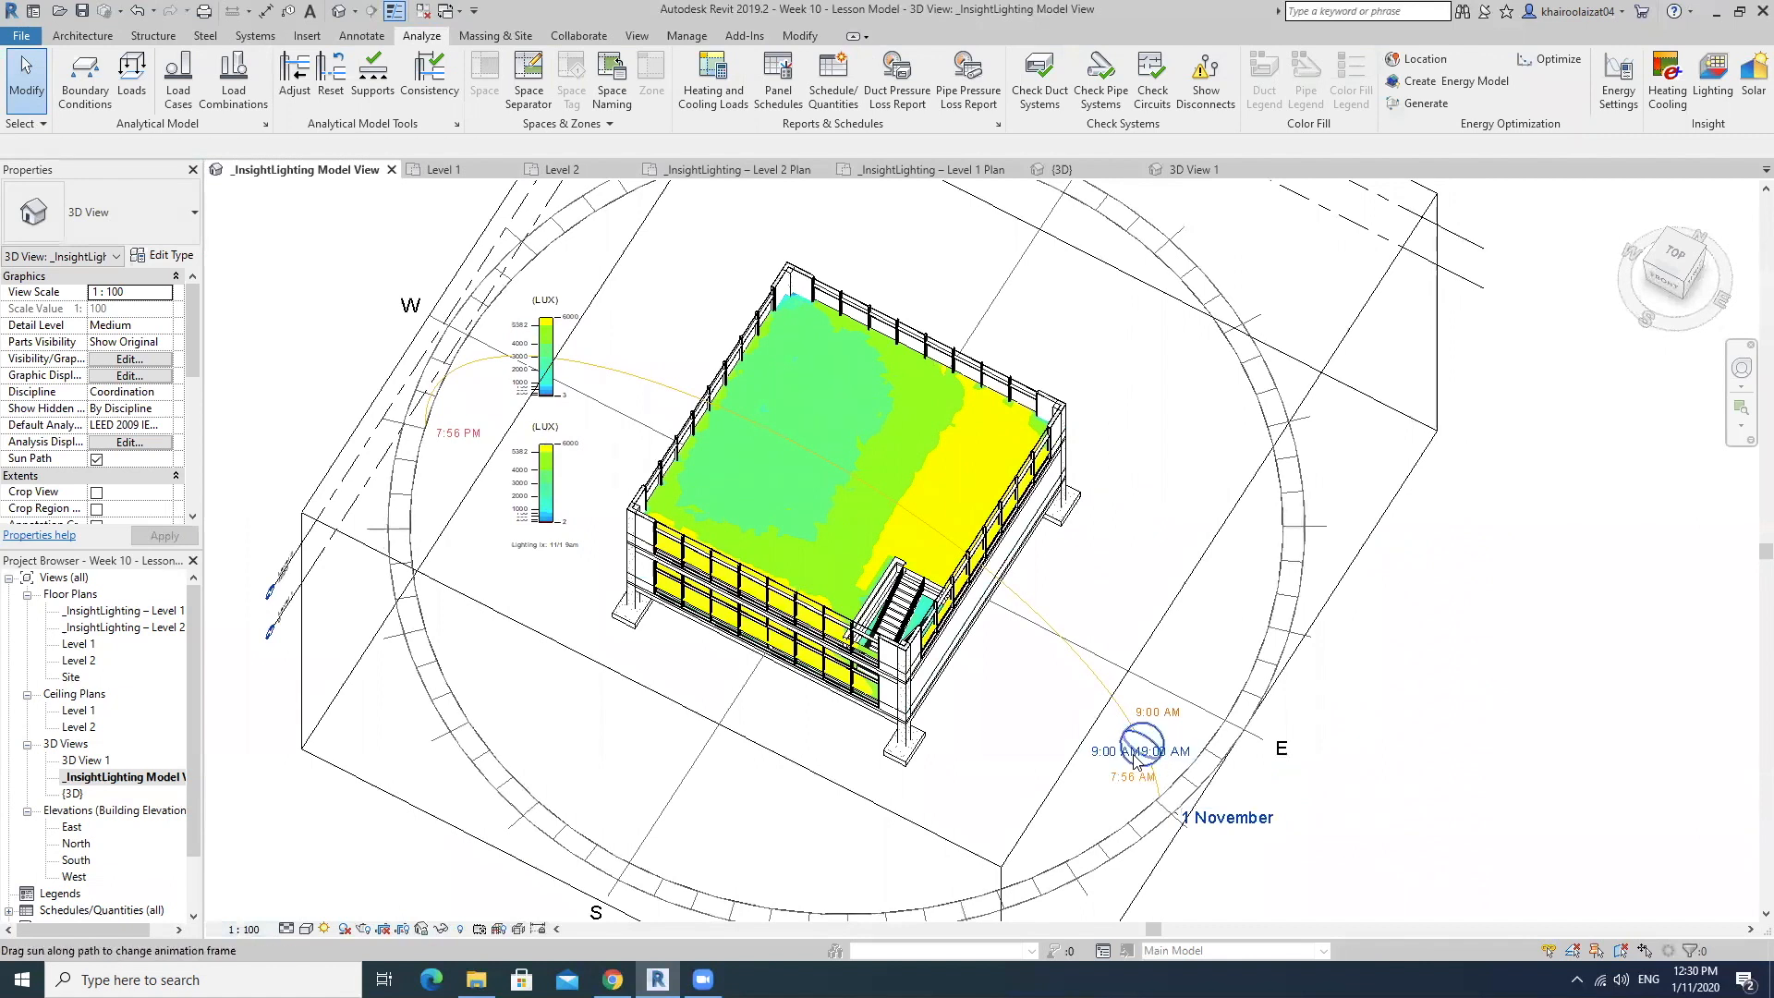
Examine how the upper floor's illuminance zones relate to the 1 November, 9:00 AM sun position from angled and top views.
{"action": "scroll", "coordinate": [1134, 756], "scroll_direction": "up", "scroll_amount": 3}
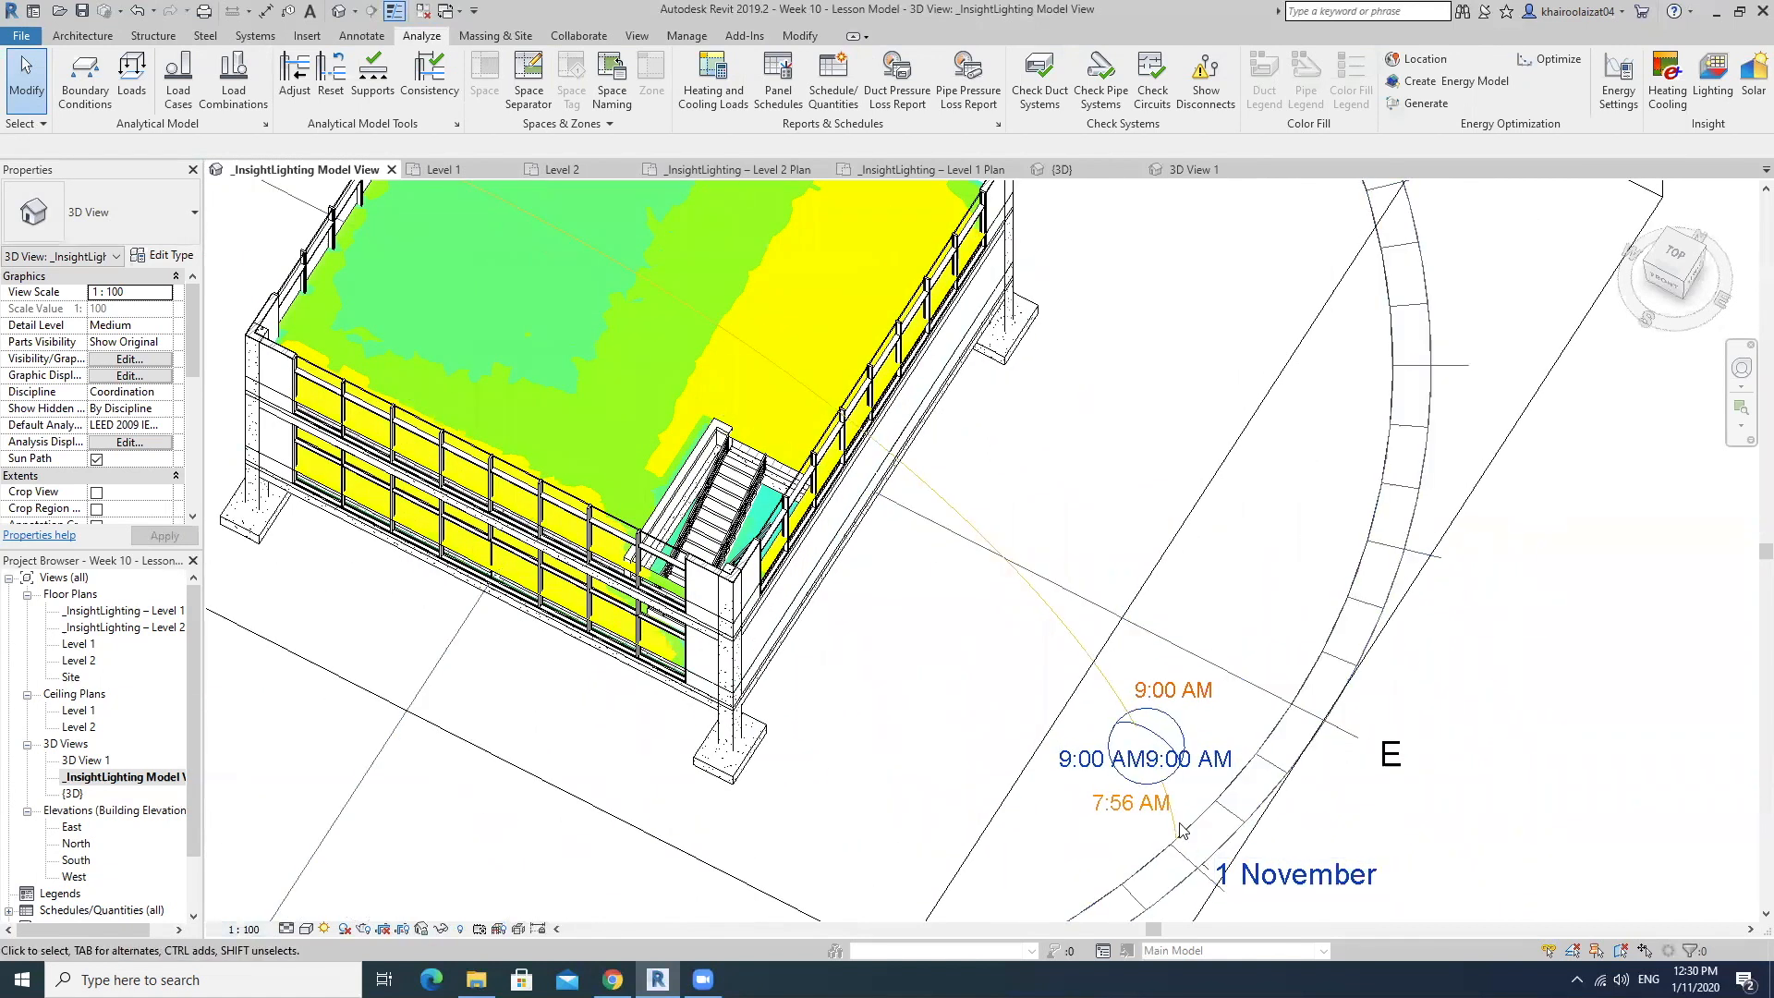
{"action": "scroll", "coordinate": [1135, 688], "scroll_direction": "down", "scroll_amount": 3}
{"action": "middle_click_drag", "start_coordinate": [1113, 718], "coordinate": [1104, 499], "text": "shift"}
{"action": "middle_click_drag", "start_coordinate": [997, 348], "coordinate": [1037, 426]}
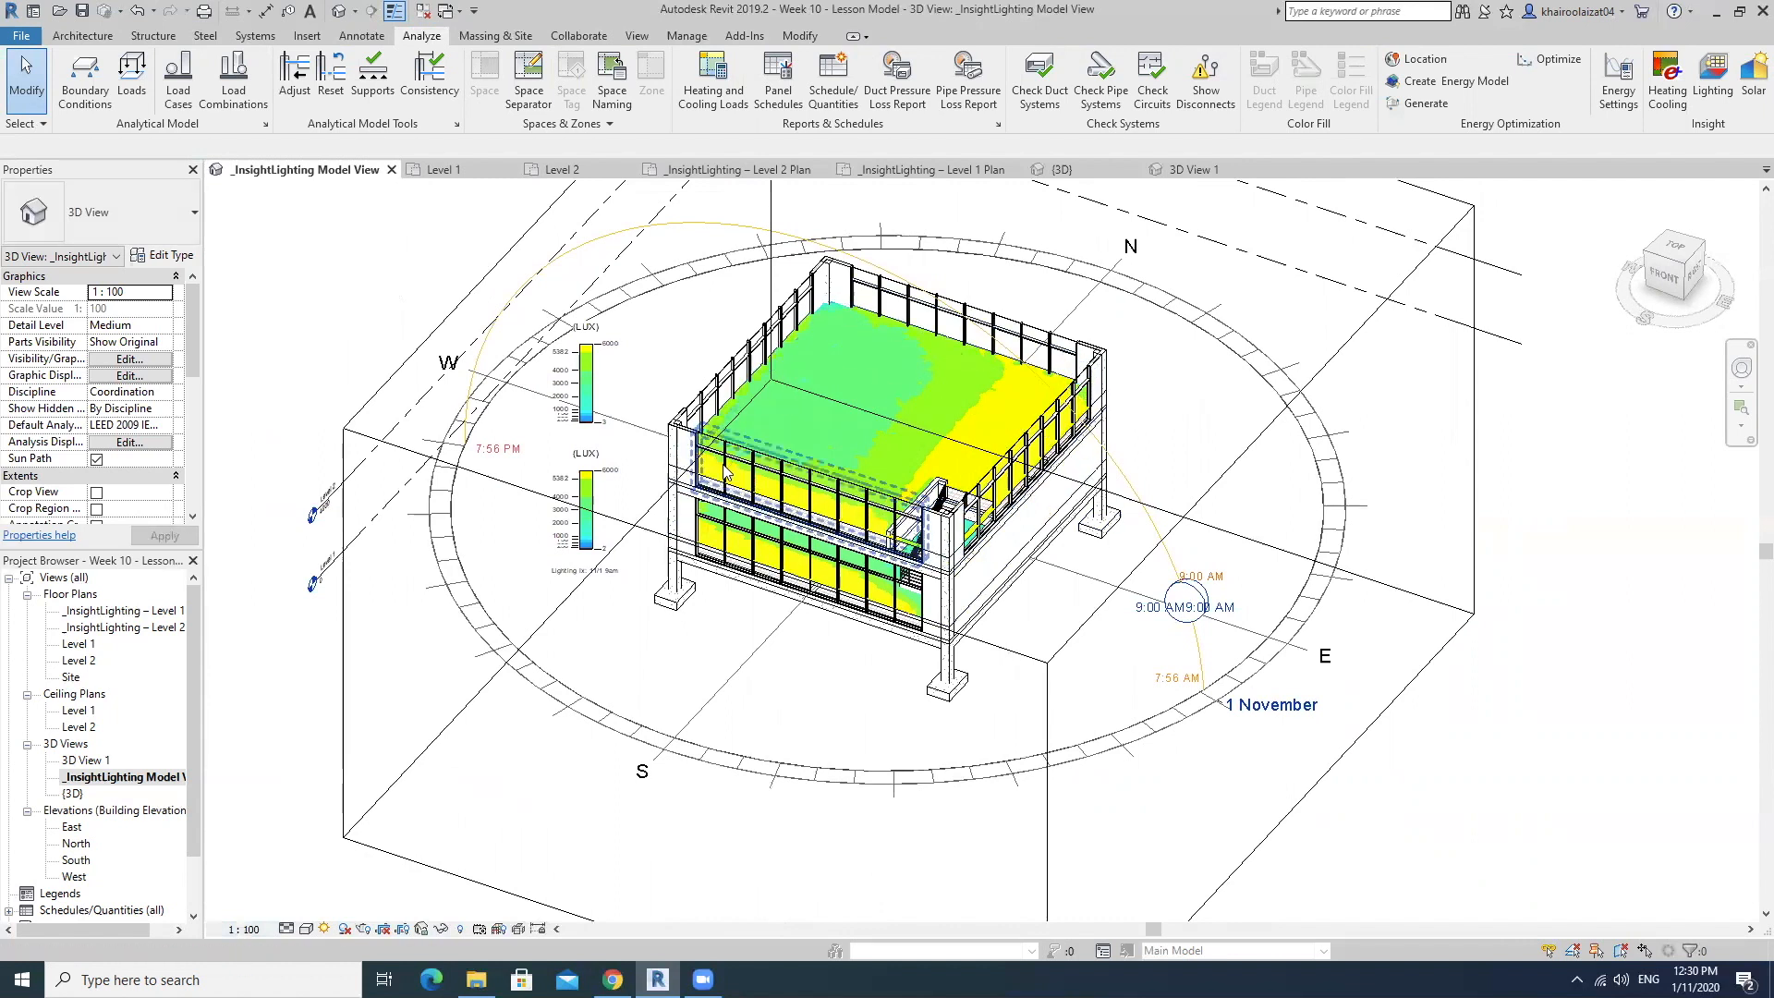
{"action": "middle_click_drag", "start_coordinate": [752, 483], "coordinate": [955, 784], "text": "shift"}
{"action": "middle_click_drag", "start_coordinate": [1104, 810], "coordinate": [1122, 772], "text": "shift"}
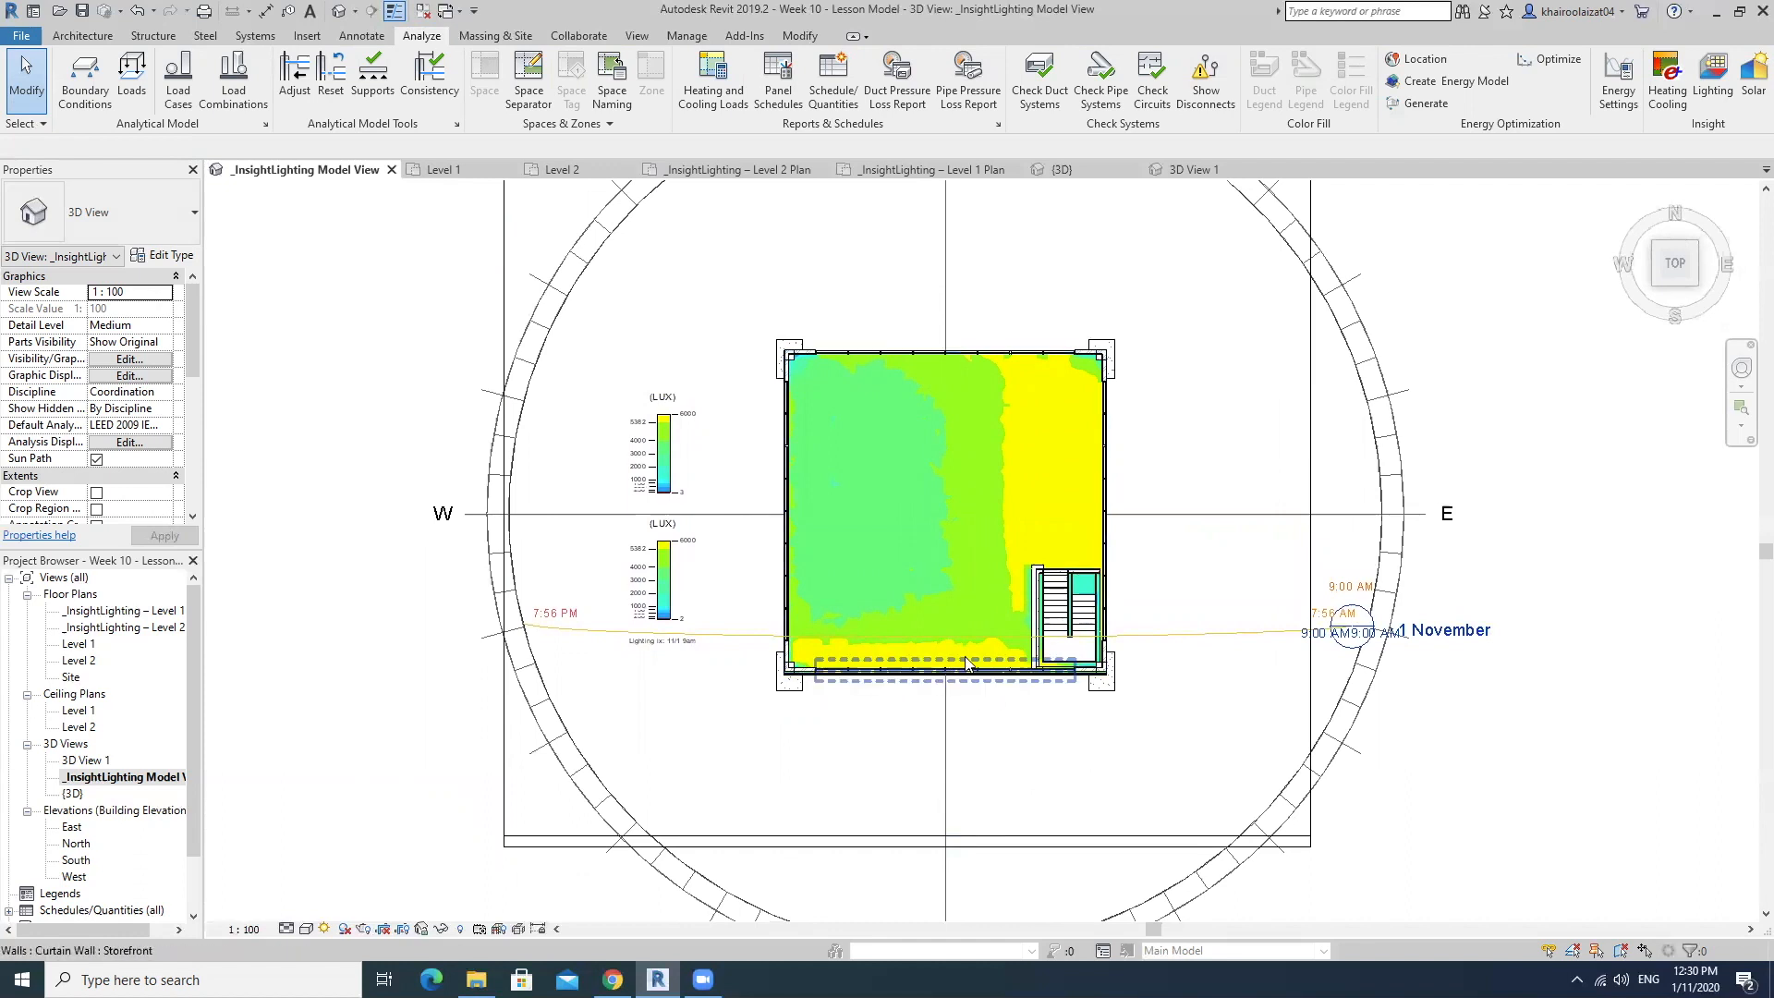
{"action": "middle_click_drag", "start_coordinate": [901, 684], "coordinate": [962, 416], "text": "shift"}
{"action": "scroll", "coordinate": [1114, 505], "scroll_direction": "up", "scroll_amount": 5}
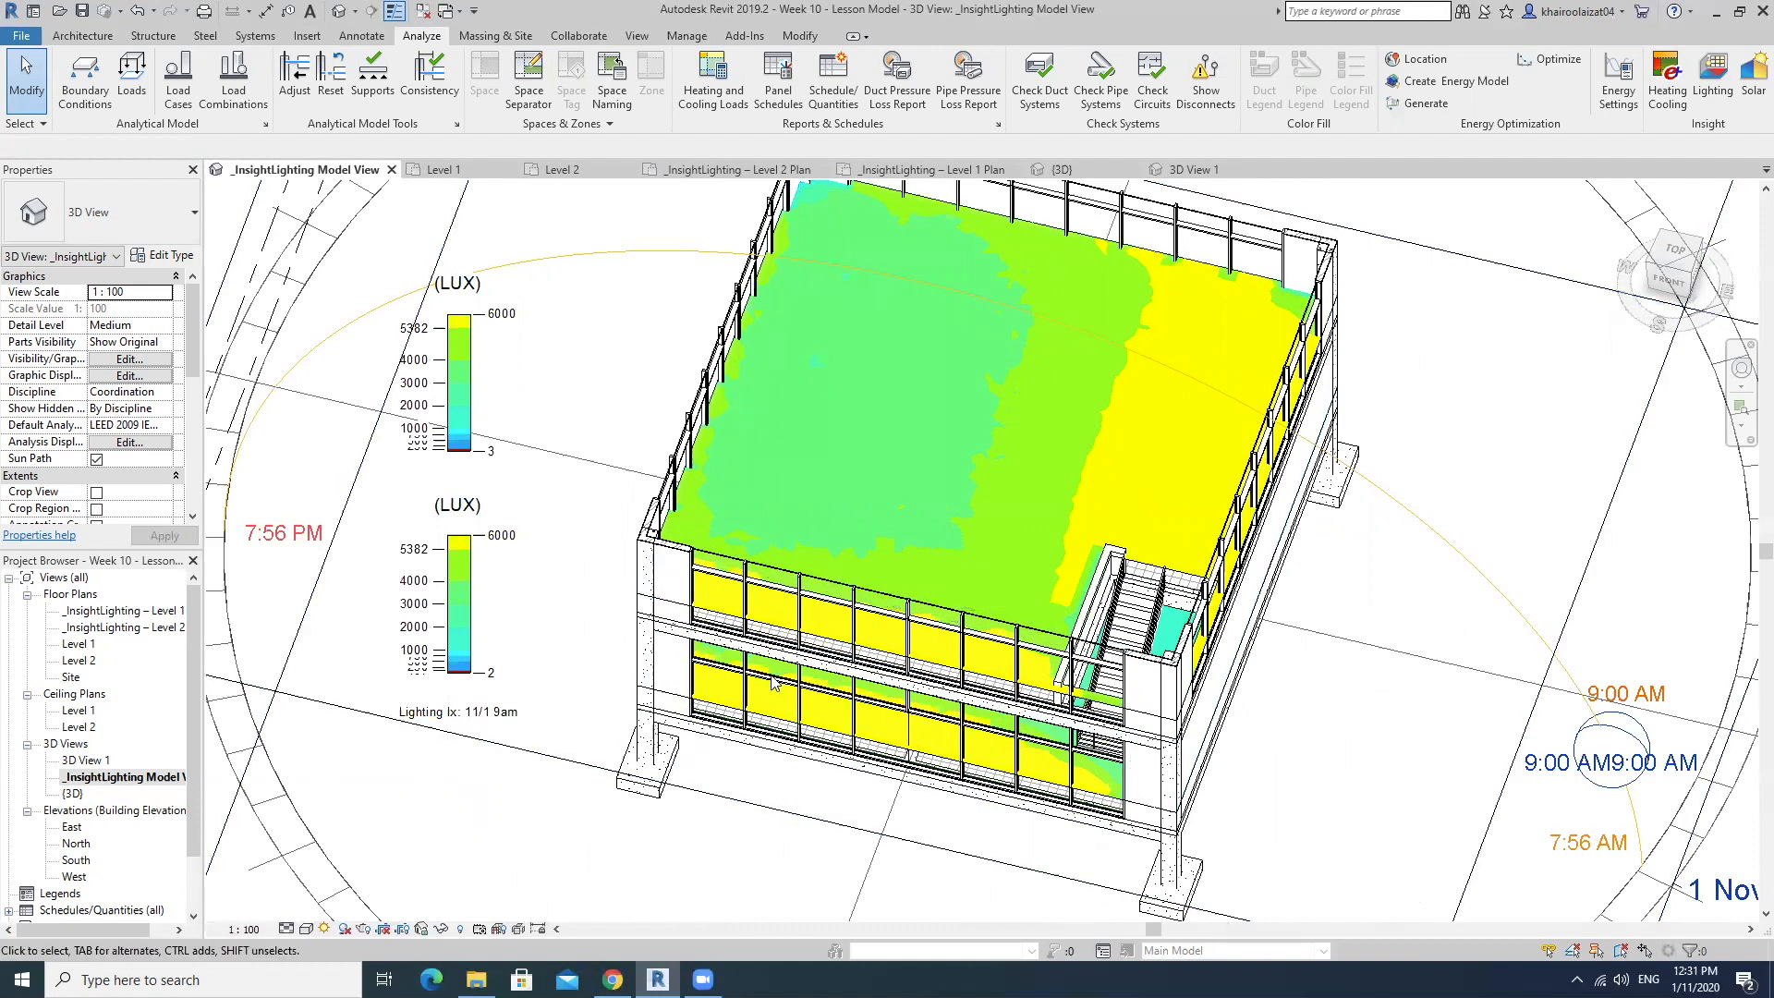
{"action": "middle_click_drag", "start_coordinate": [1238, 720], "coordinate": [1144, 720]}
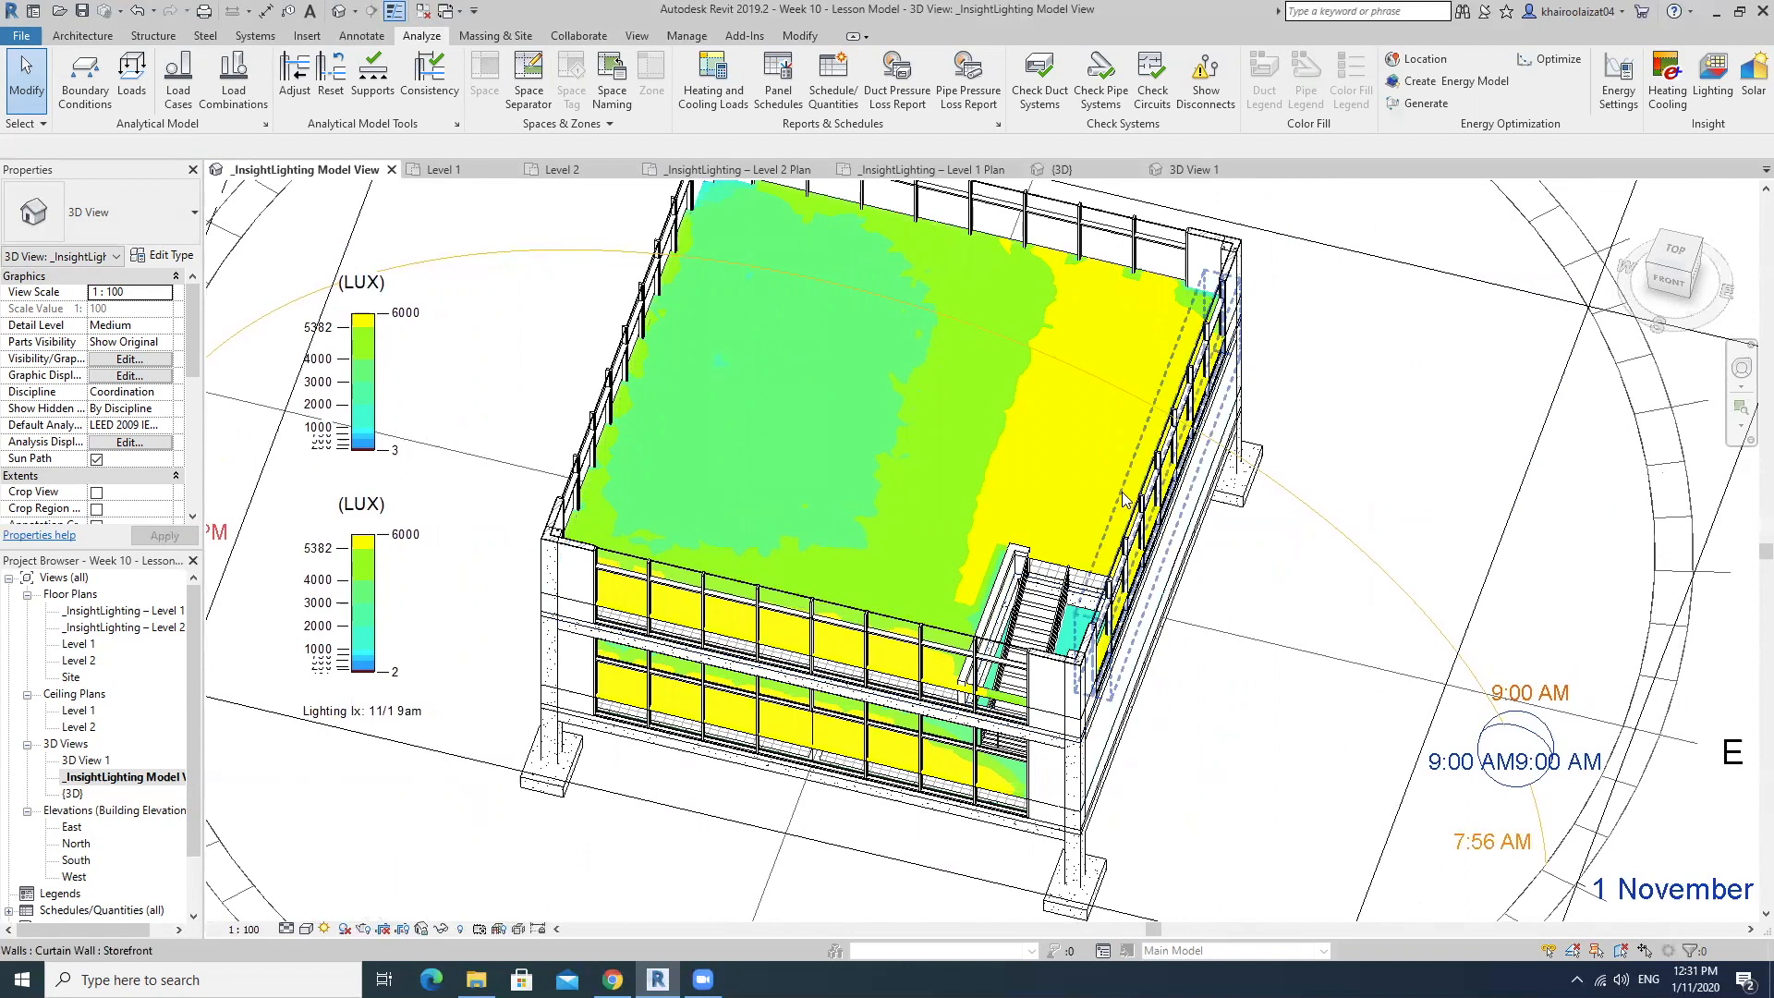
{"action": "scroll", "coordinate": [1233, 507], "scroll_direction": "down", "scroll_amount": 3}
Lower the section box's upper face to expose the lower floor and orient the model to the top view.
{"action": "middle_click_drag", "start_coordinate": [1247, 508], "coordinate": [1146, 568]}
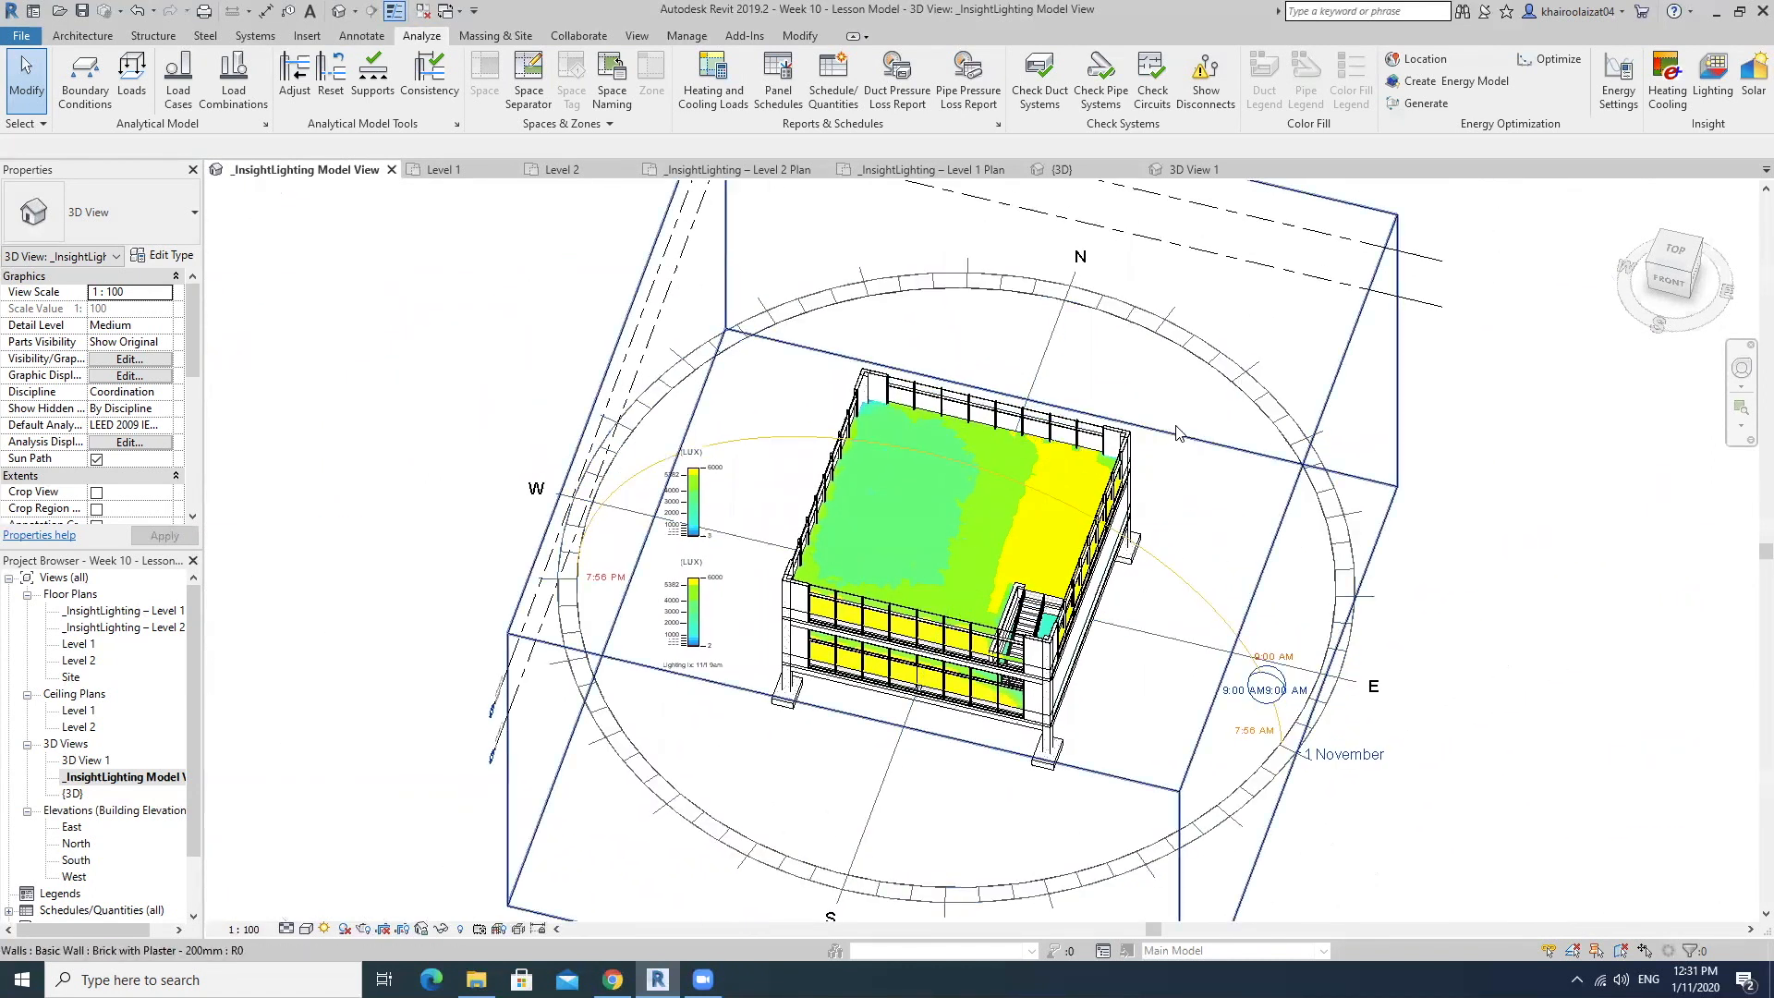
{"action": "middle_click_drag", "start_coordinate": [1302, 518], "coordinate": [1369, 411], "text": "shift"}
{"action": "left_click", "coordinate": [1369, 411]}
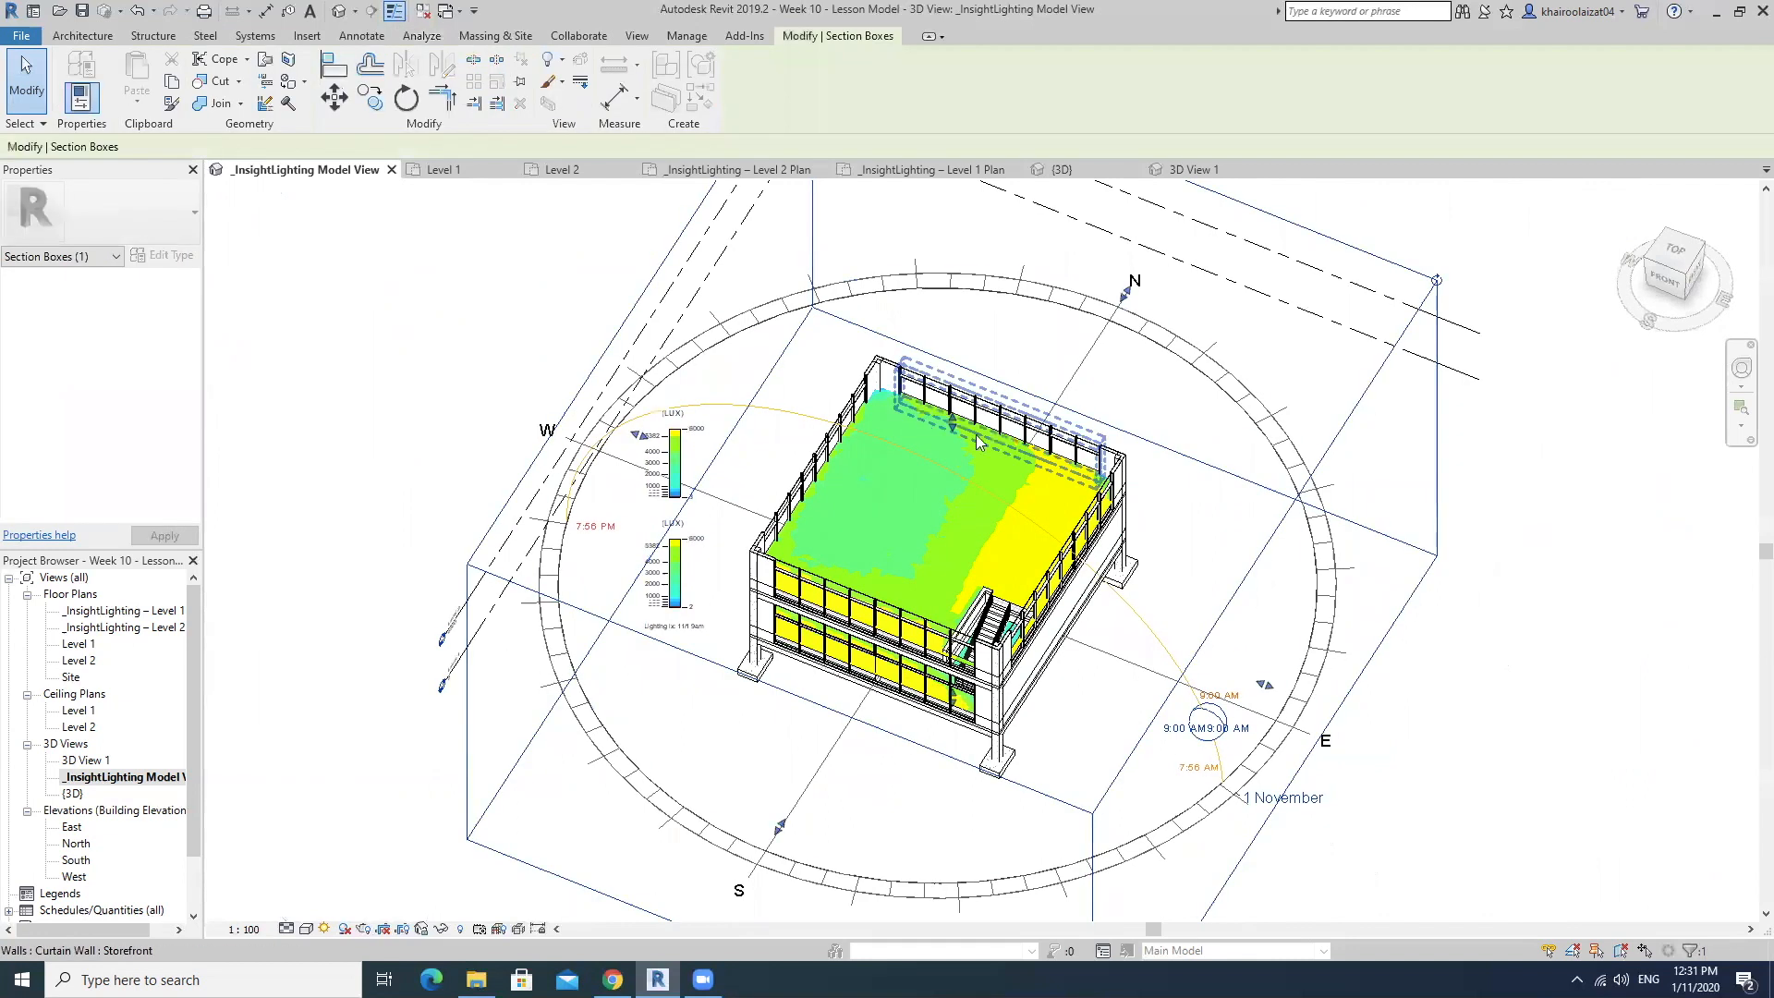
{"action": "left_click_drag", "start_coordinate": [957, 425], "coordinate": [955, 488]}
{"action": "middle_click_drag", "start_coordinate": [955, 565], "coordinate": [1079, 593], "text": "shift"}
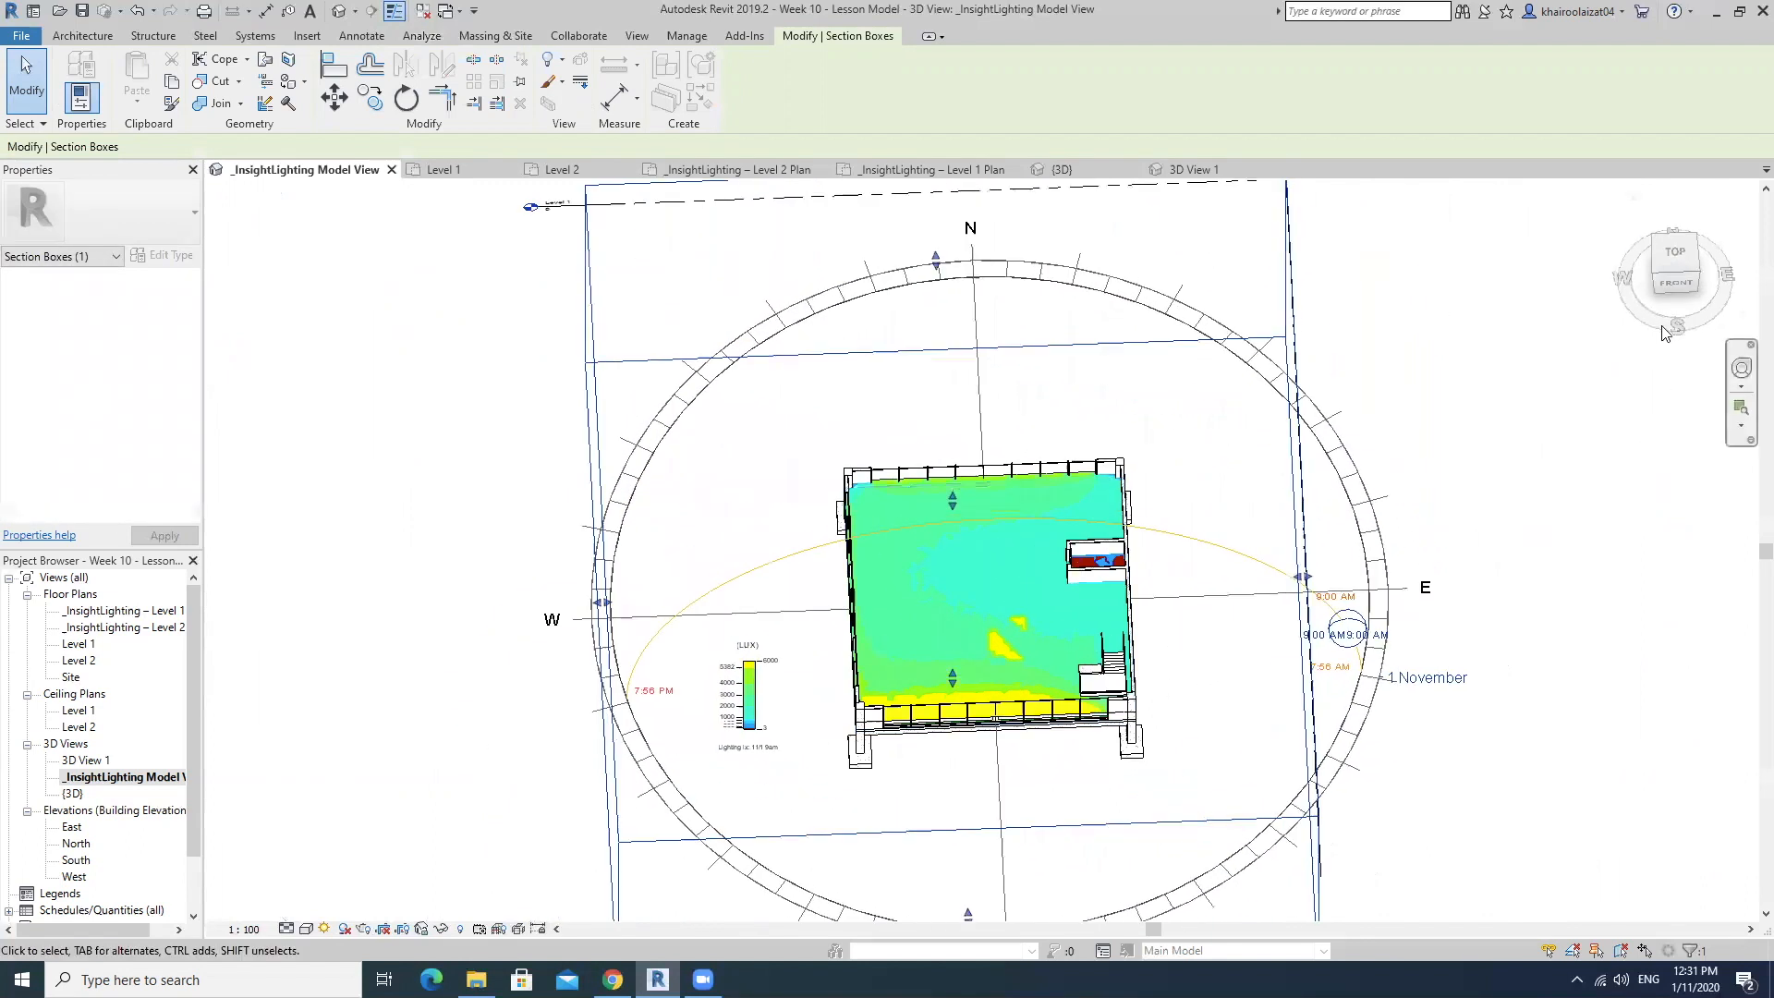
{"action": "left_click", "coordinate": [1674, 251]}
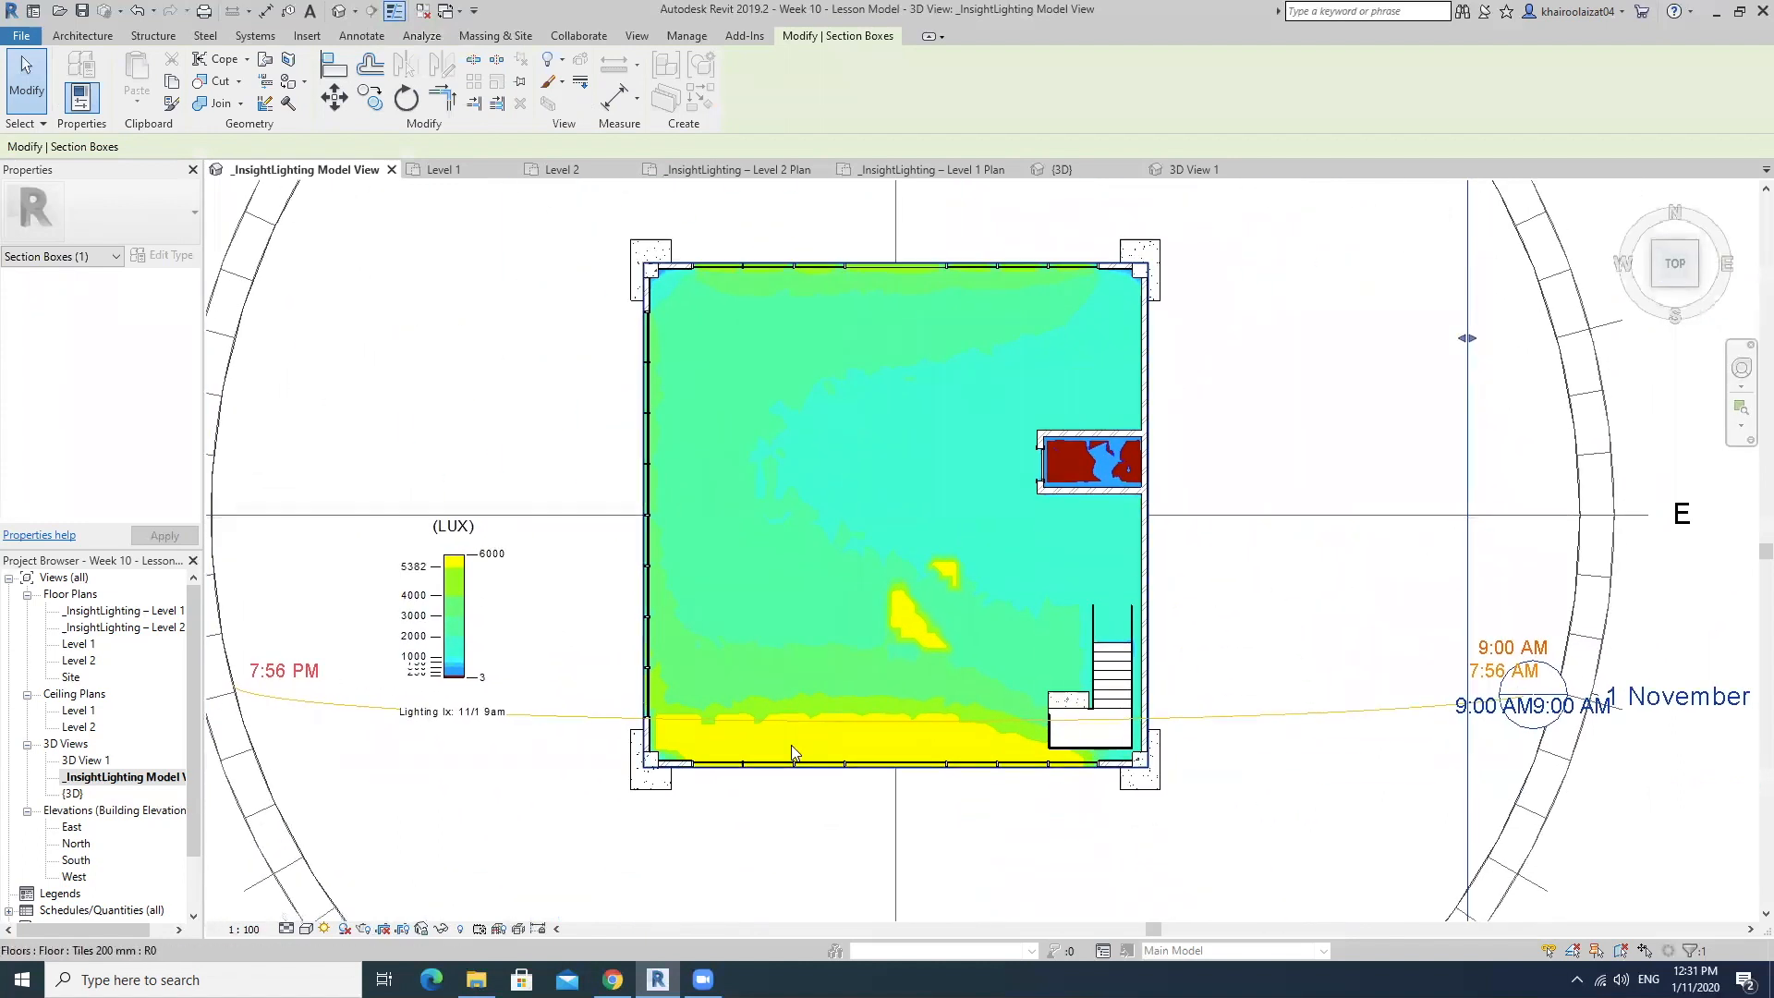
Examine the lower floor's illuminance zones from the south facade to the interior against the LUX legend and sun path.
{"action": "middle_click_drag", "start_coordinate": [954, 747], "coordinate": [886, 744]}
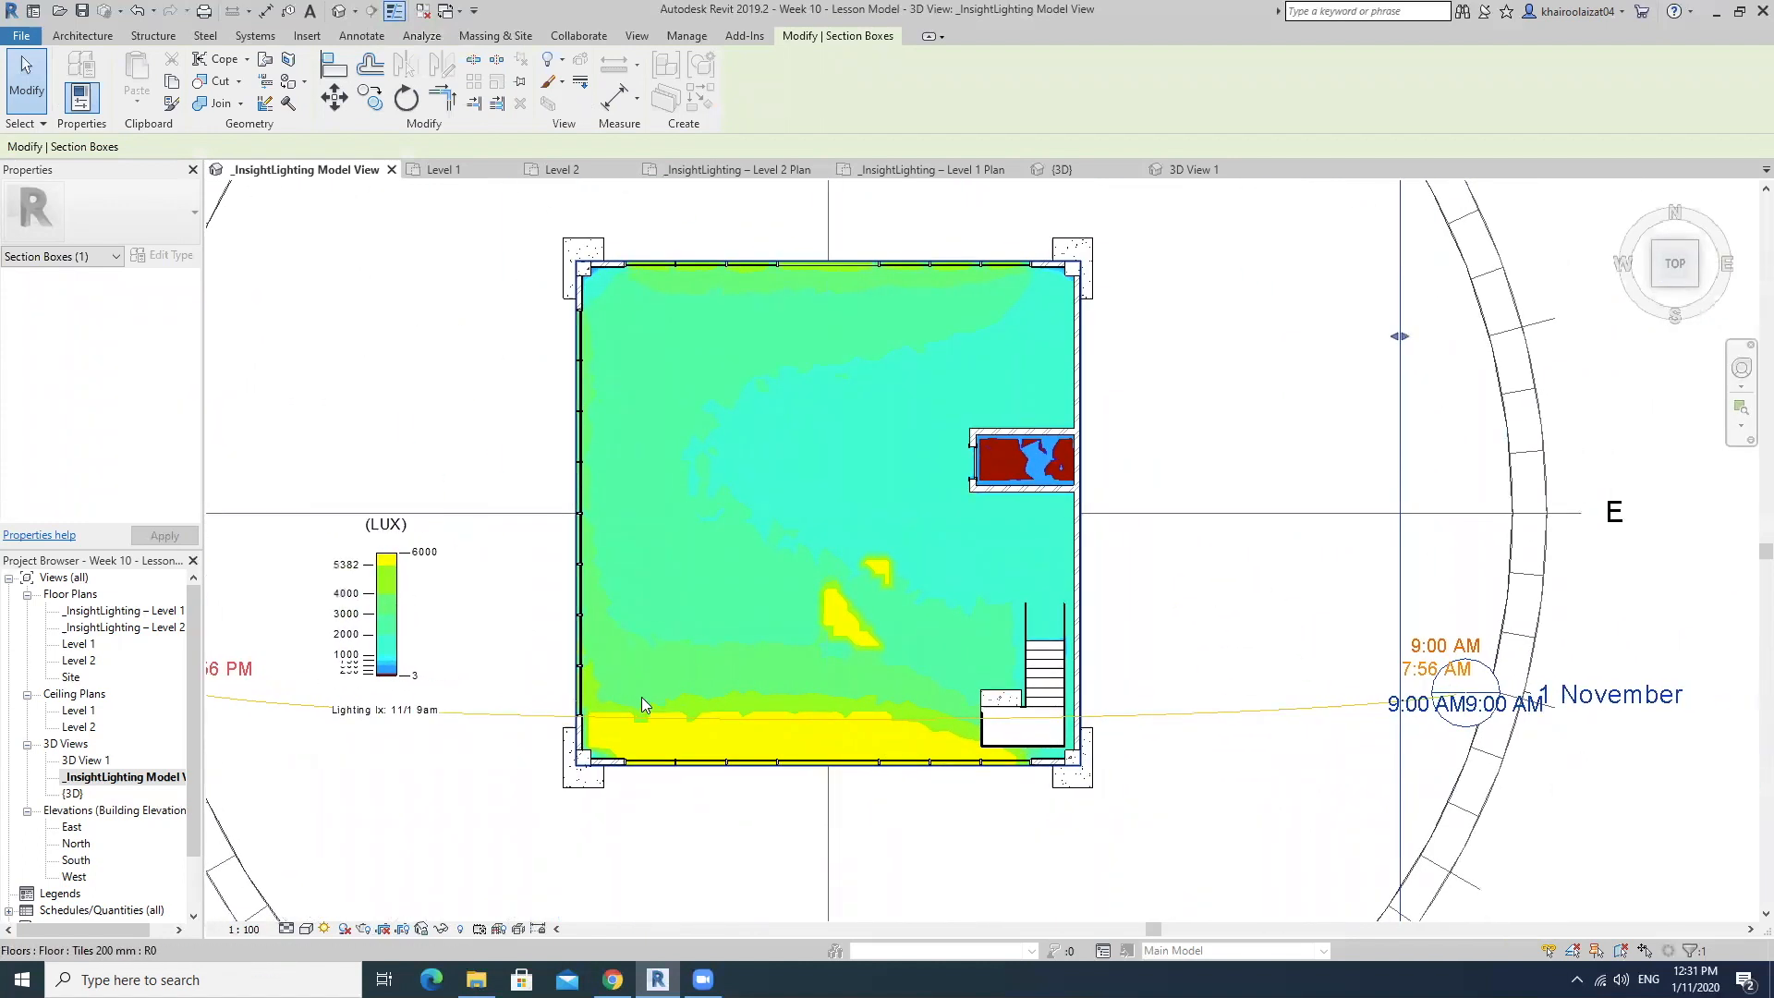
{"action": "middle_click_drag", "start_coordinate": [894, 837], "coordinate": [885, 739]}
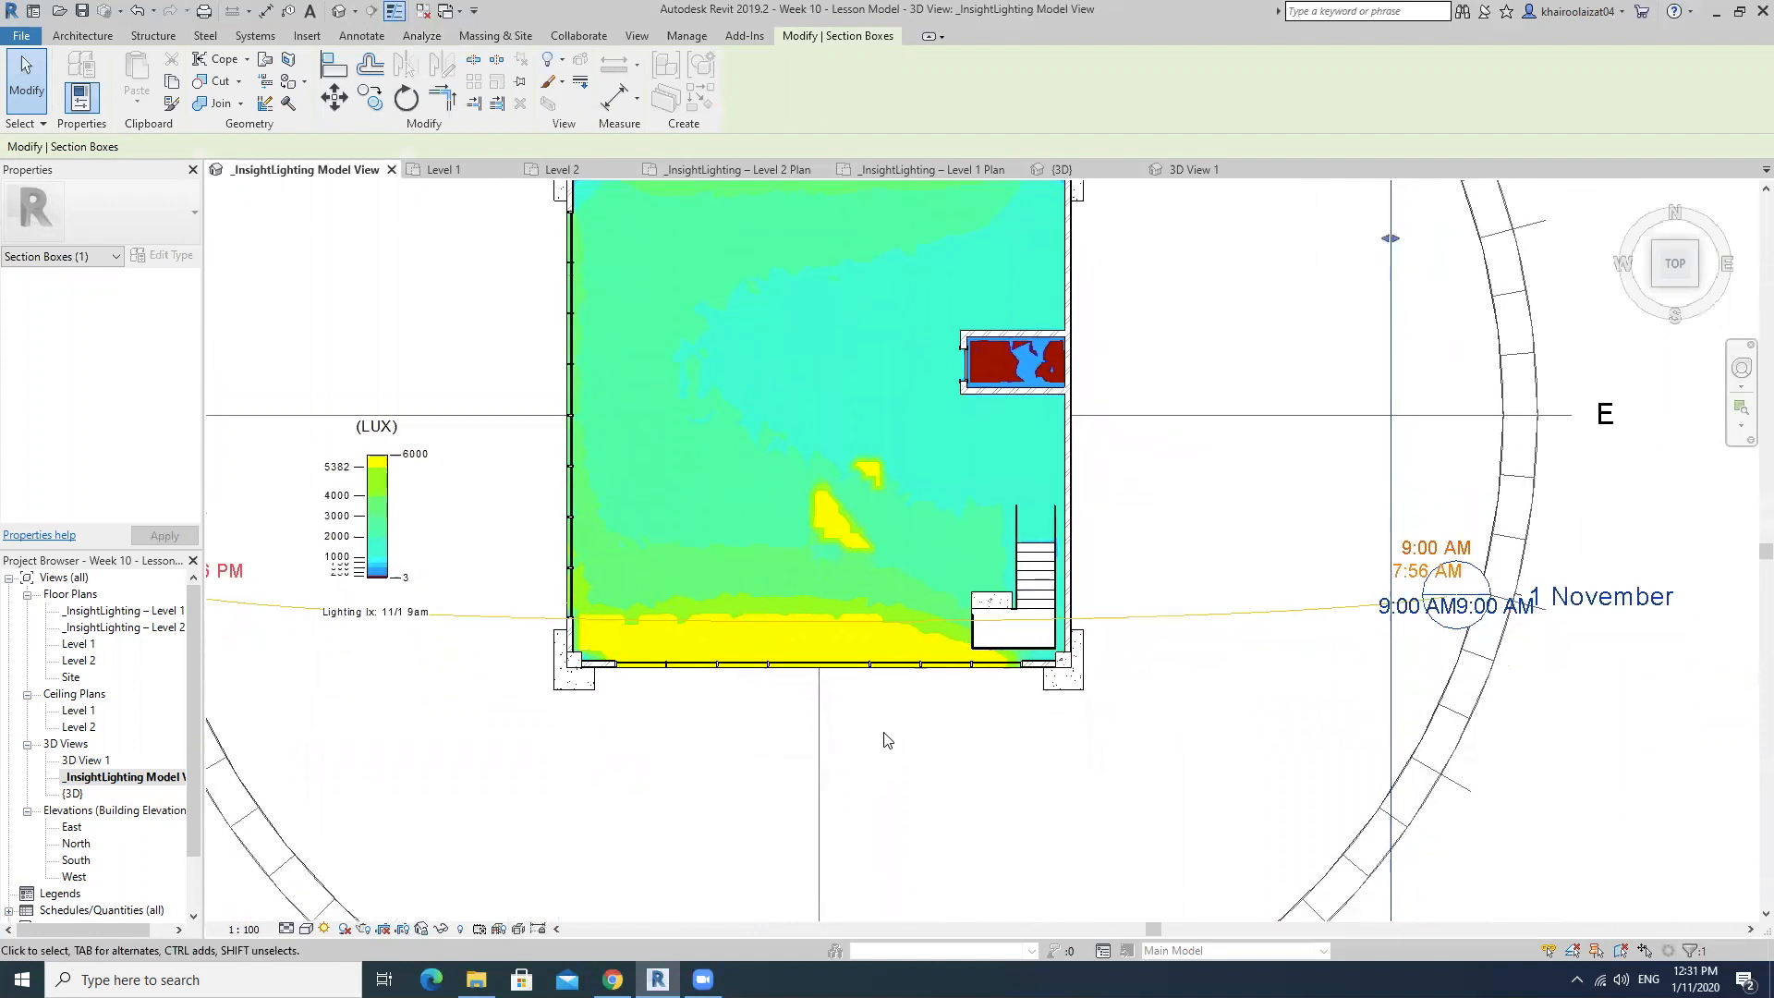
{"action": "scroll", "coordinate": [885, 740], "scroll_direction": "down", "scroll_amount": 3}
{"action": "scroll", "coordinate": [1302, 665], "scroll_direction": "up", "scroll_amount": 3}
{"action": "scroll", "coordinate": [1099, 665], "scroll_direction": "up", "scroll_amount": 3}
{"action": "scroll", "coordinate": [1046, 702], "scroll_direction": "down", "scroll_amount": 4}
{"action": "middle_click_drag", "start_coordinate": [889, 722], "coordinate": [1099, 754]}
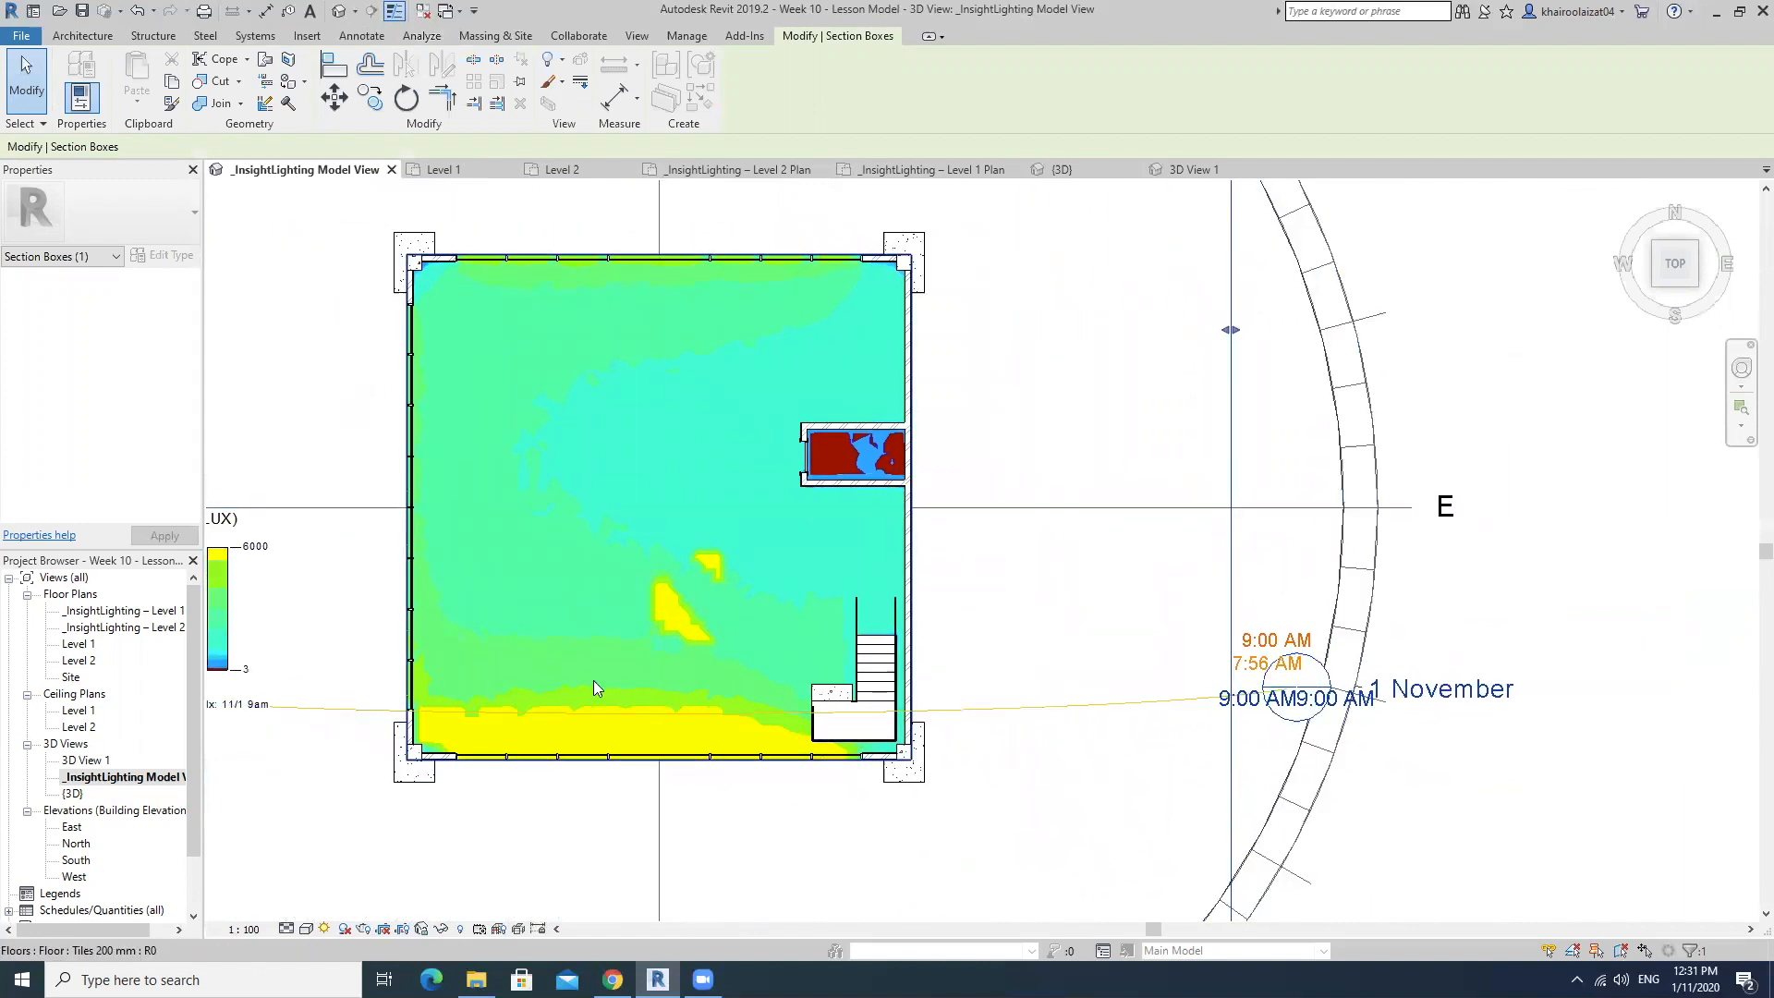
{"action": "middle_click_drag", "start_coordinate": [637, 691], "coordinate": [710, 665]}
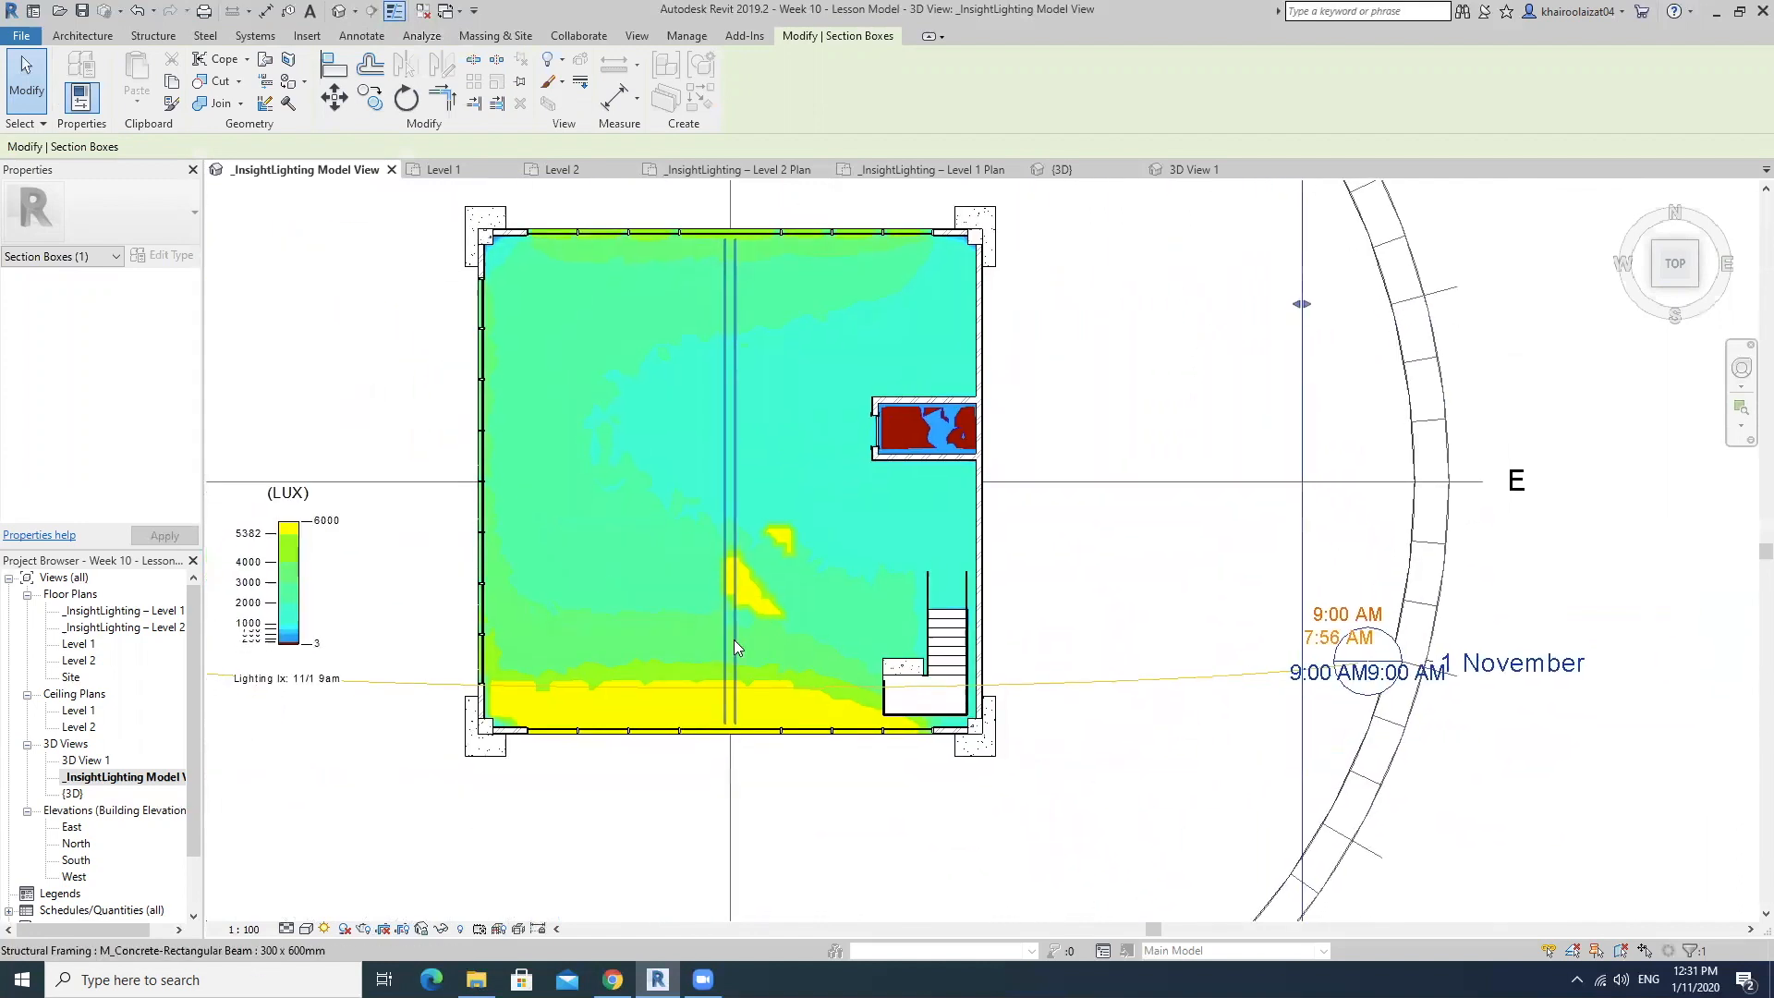
{"action": "middle_click_drag", "start_coordinate": [884, 539], "coordinate": [896, 601]}
{"action": "scroll", "coordinate": [970, 444], "scroll_direction": "up", "scroll_amount": 2}
{"action": "scroll", "coordinate": [972, 446], "scroll_direction": "down", "scroll_amount": 1}
{"action": "middle_click_drag", "start_coordinate": [972, 445], "coordinate": [1118, 405]}
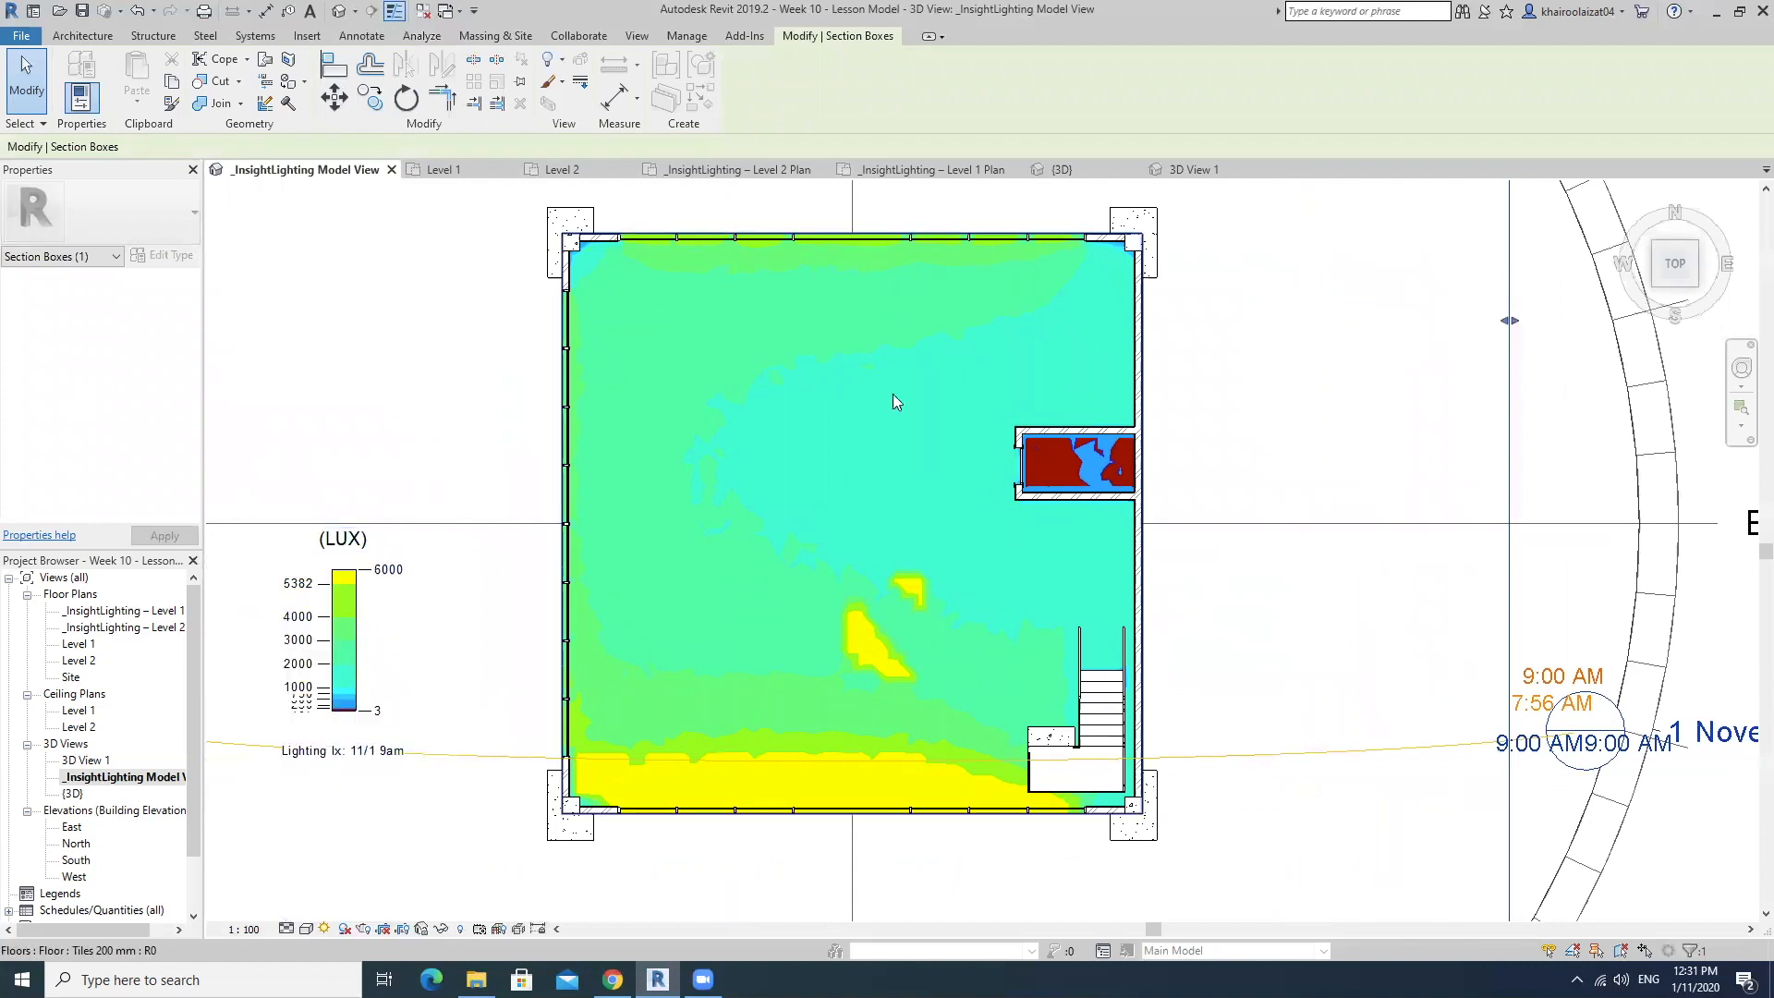
Examine the illuminance around the solid east wall and inside its small enclosed room, up close and from an angled view.
{"action": "scroll", "coordinate": [1072, 445], "scroll_direction": "up", "scroll_amount": 2}
{"action": "middle_click_drag", "start_coordinate": [1087, 428], "coordinate": [1105, 580]}
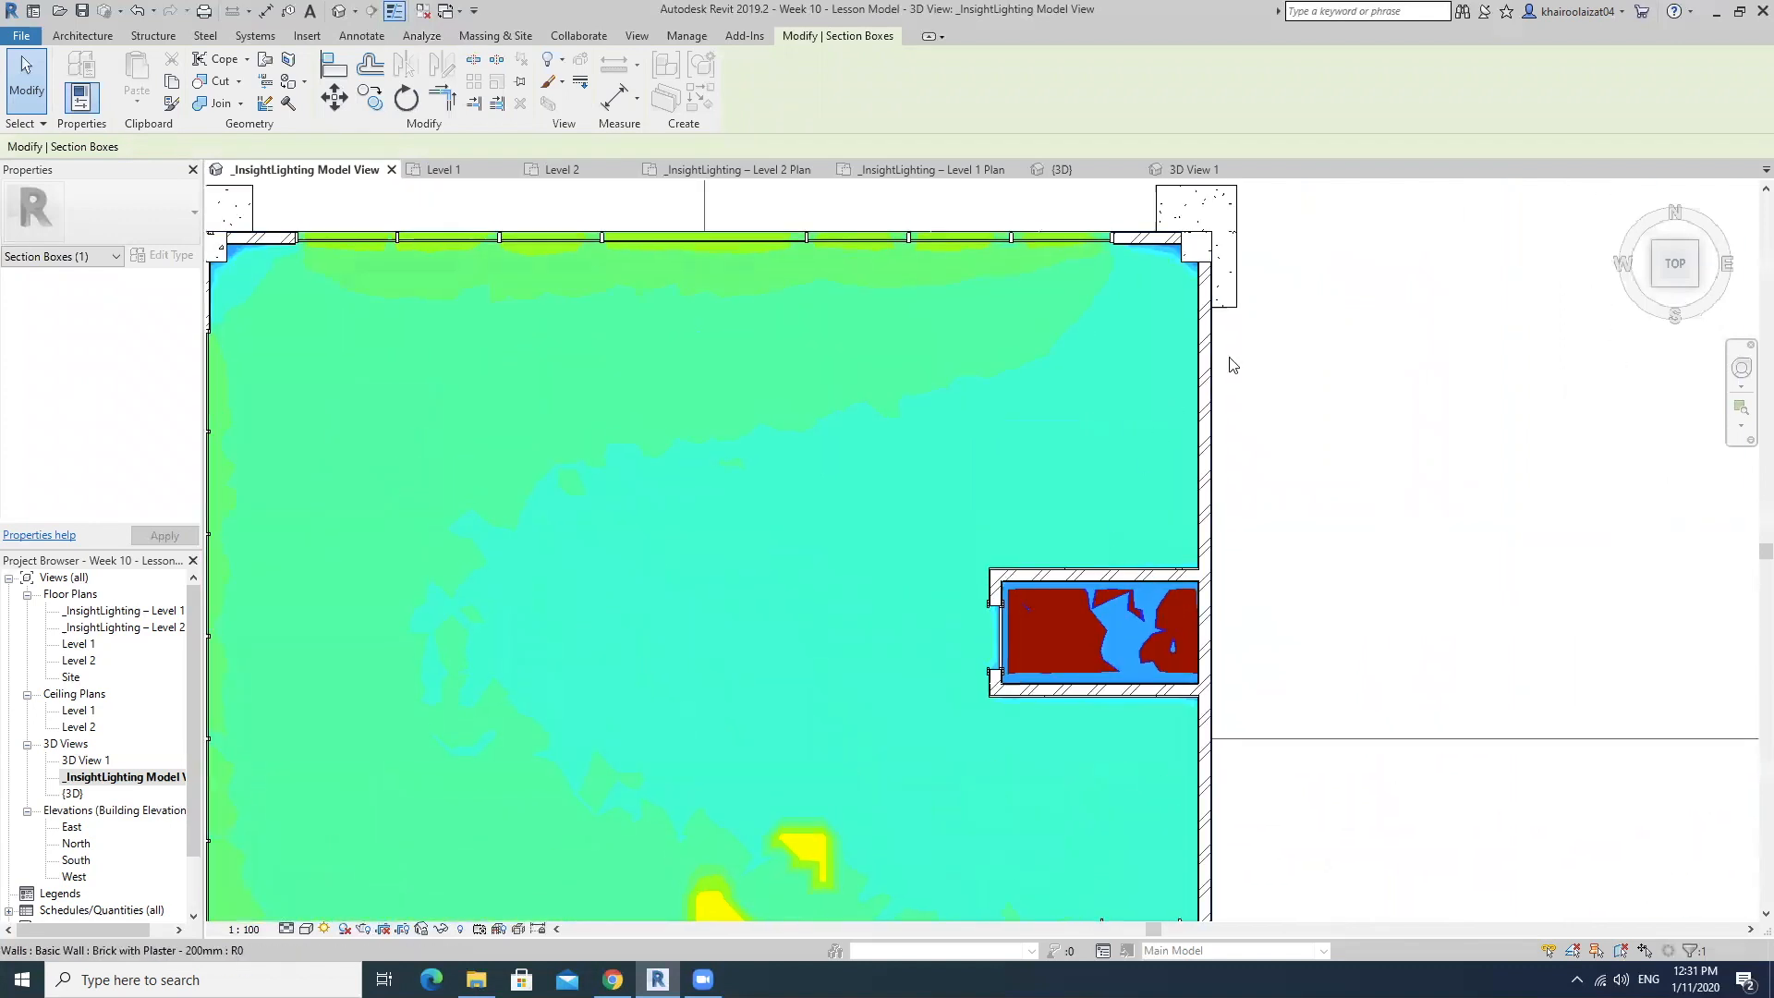
{"action": "middle_click_drag", "start_coordinate": [1188, 418], "coordinate": [1065, 406]}
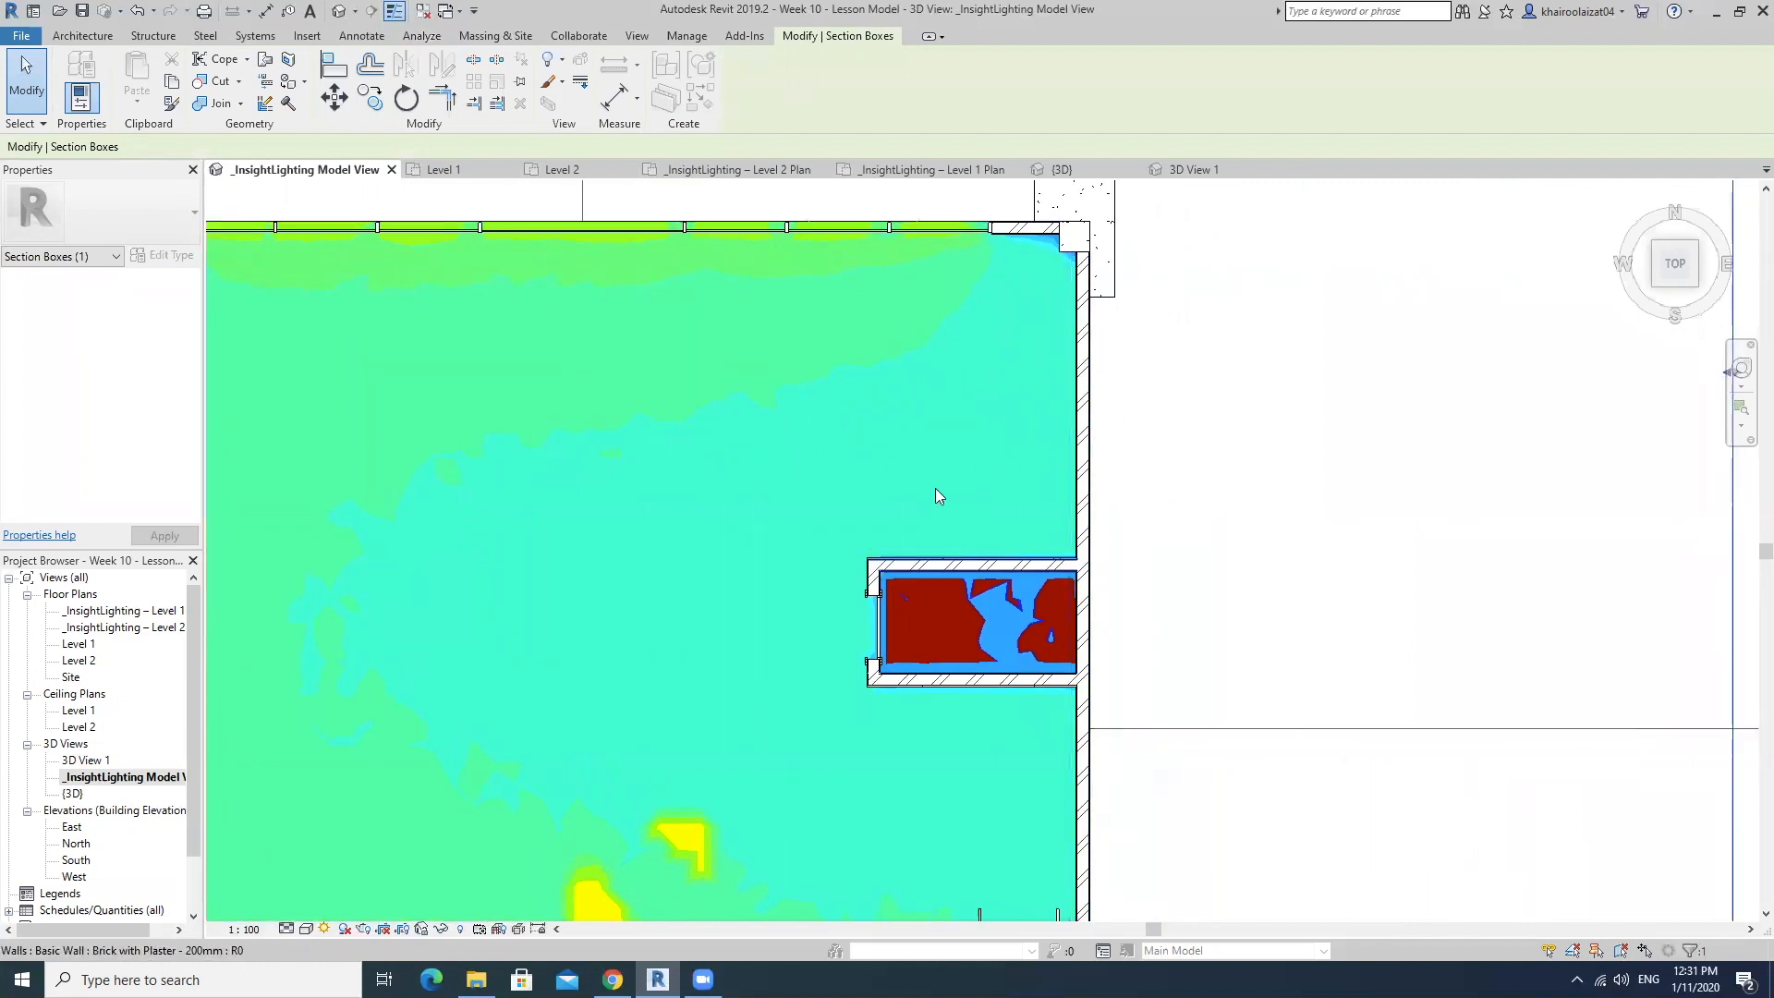
{"action": "scroll", "coordinate": [986, 400], "scroll_direction": "down", "scroll_amount": 3}
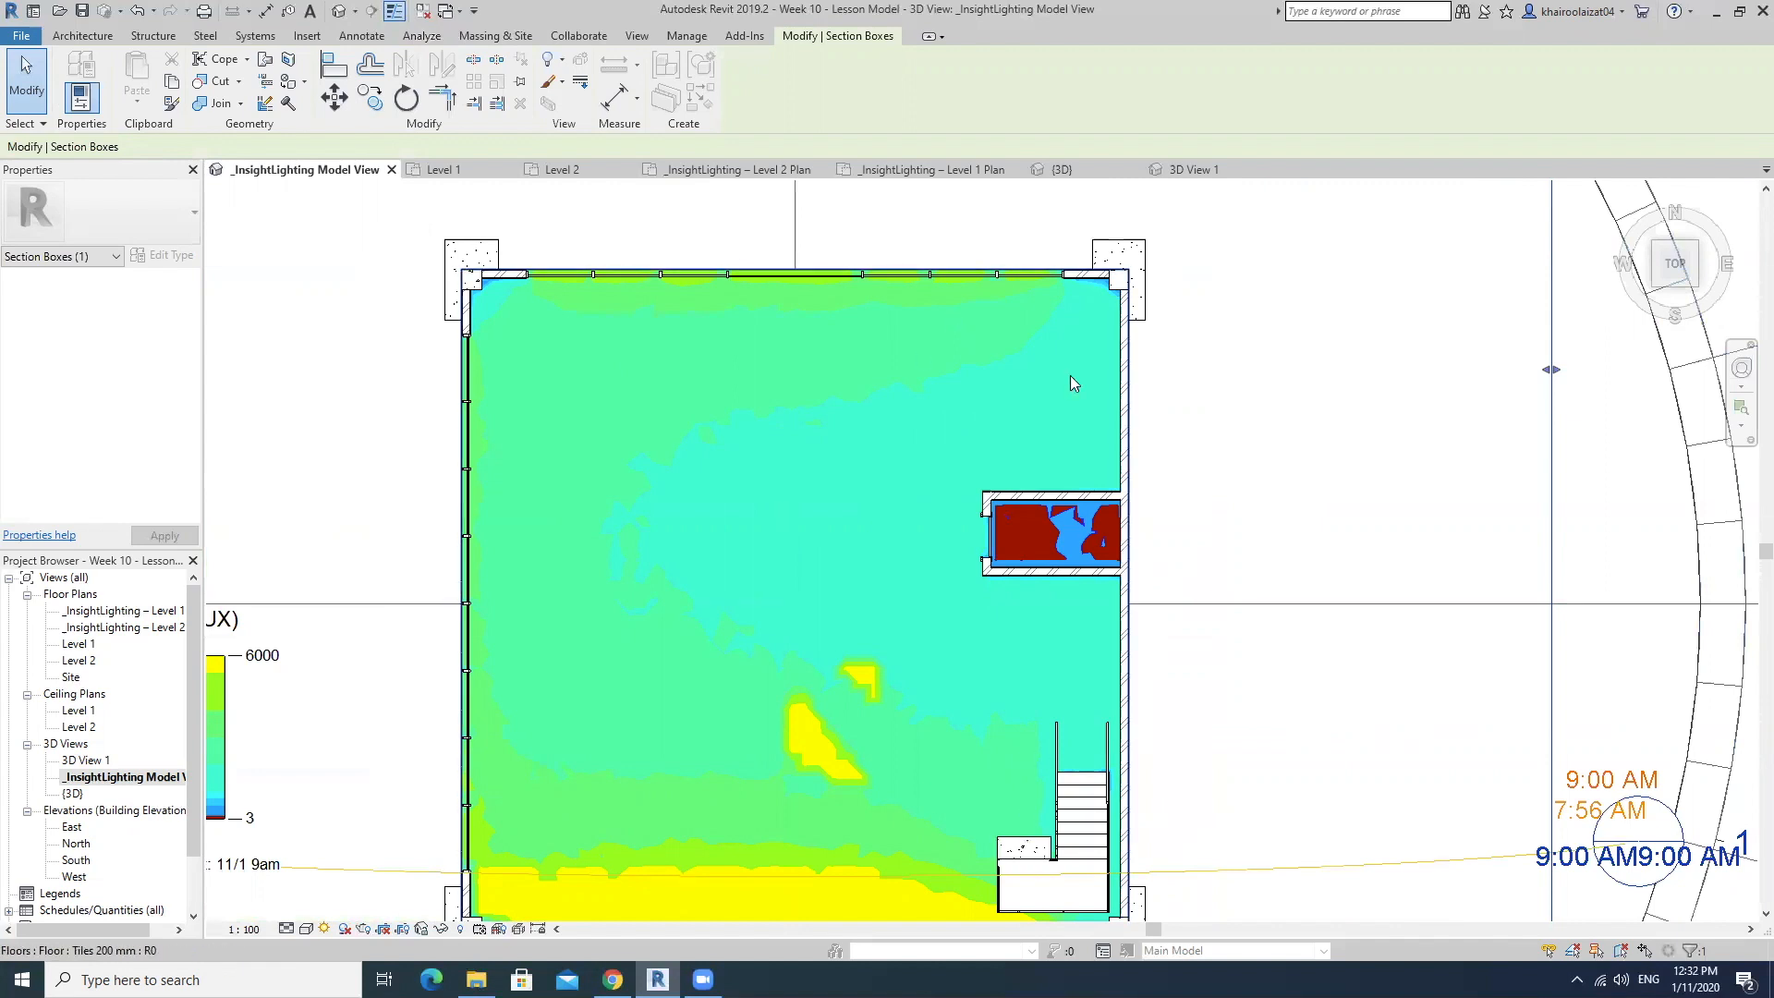
{"action": "scroll", "coordinate": [1016, 444], "scroll_direction": "up", "scroll_amount": 5}
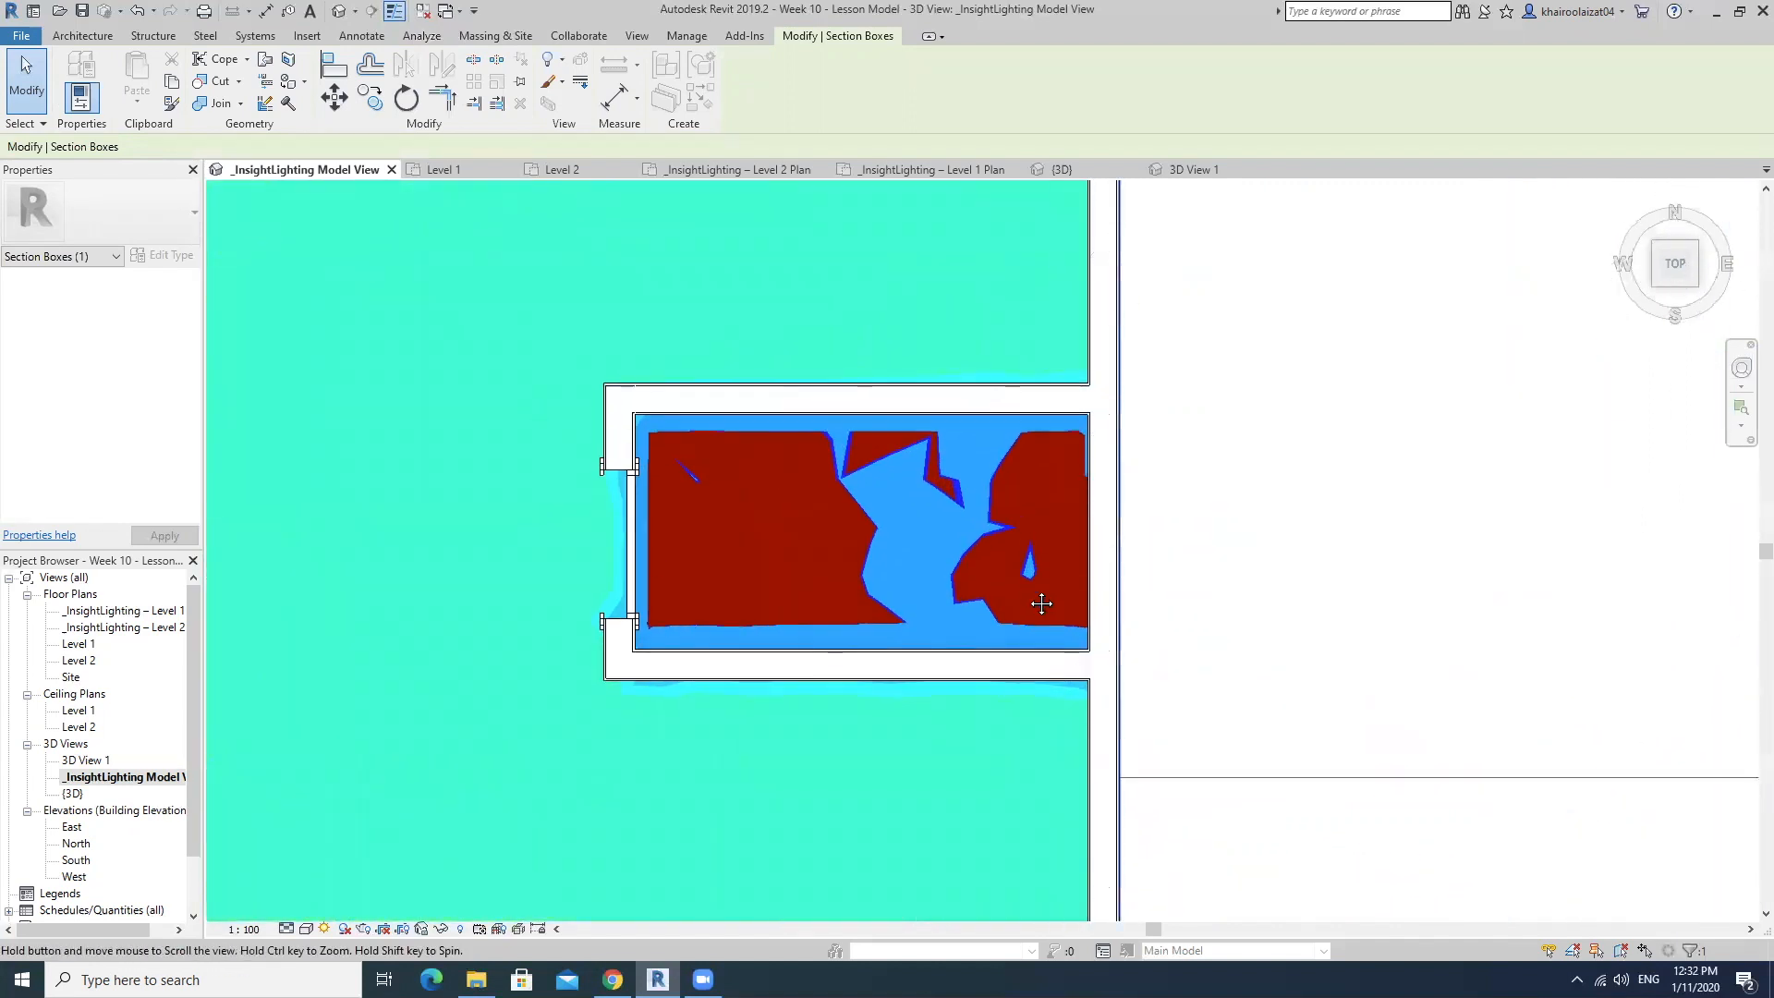
{"action": "scroll", "coordinate": [1070, 584], "scroll_direction": "up", "scroll_amount": 2}
{"action": "scroll", "coordinate": [1070, 576], "scroll_direction": "down", "scroll_amount": 4}
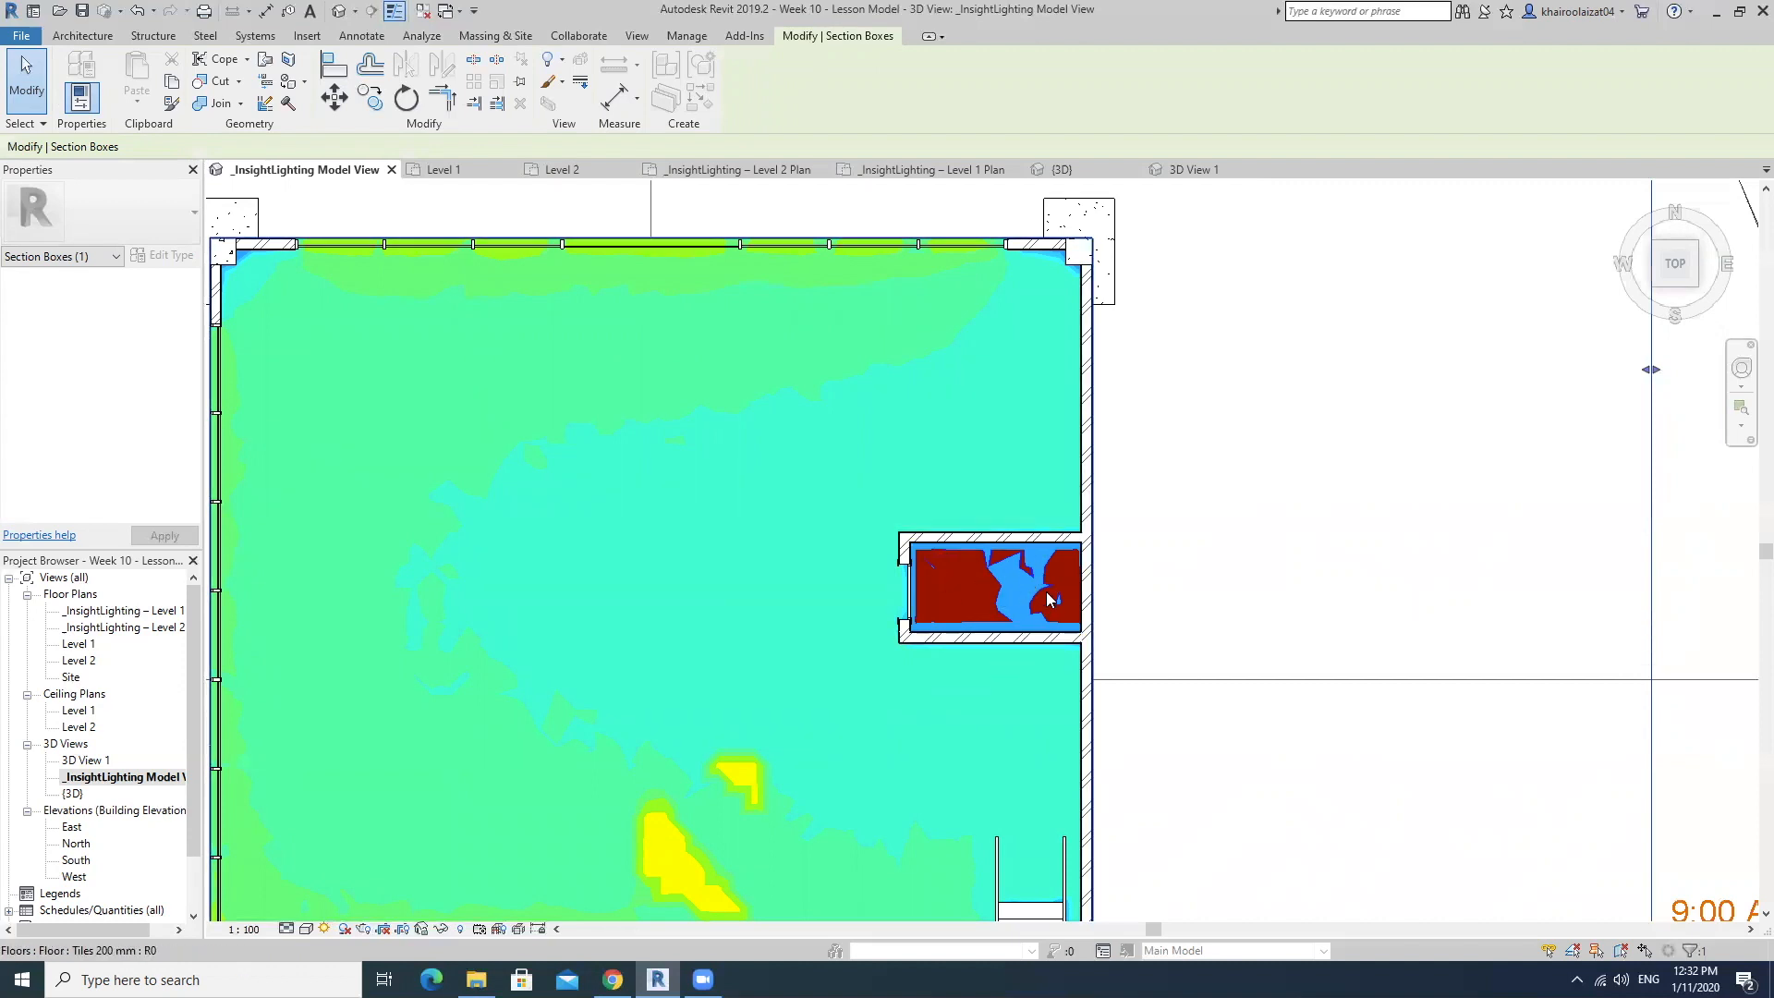
{"action": "scroll", "coordinate": [1049, 599], "scroll_direction": "down", "scroll_amount": 4}
{"action": "middle_click_drag", "start_coordinate": [1077, 650], "coordinate": [942, 495], "text": "shift"}
{"action": "scroll", "coordinate": [763, 639], "scroll_direction": "up", "scroll_amount": 3}
{"action": "middle_click_drag", "start_coordinate": [763, 638], "coordinate": [799, 605], "text": "shift"}
{"action": "middle_click_drag", "start_coordinate": [1365, 638], "coordinate": [1302, 752]}
{"action": "scroll", "coordinate": [1344, 740], "scroll_direction": "down", "scroll_amount": 2}
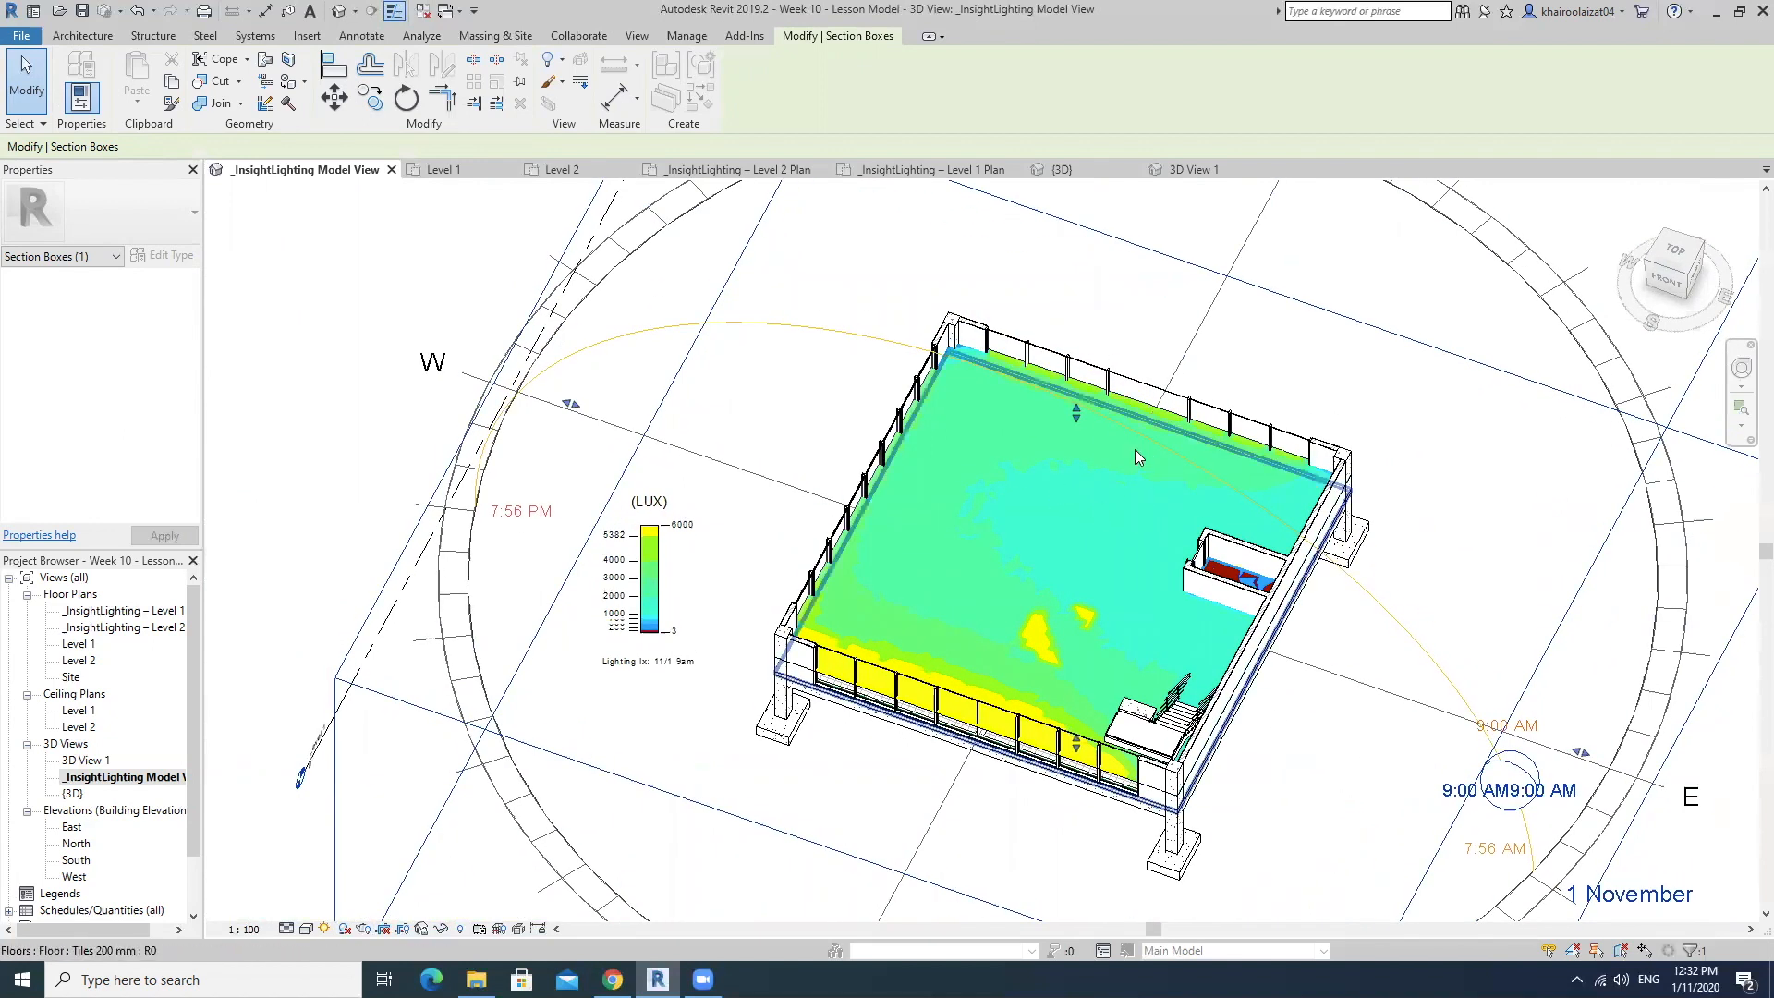
Raise the section box's upper face to include the lower floor's full-height walls and view its illuminance from the southwest corner.
{"action": "scroll", "coordinate": [1134, 449], "scroll_direction": "up", "scroll_amount": 3}
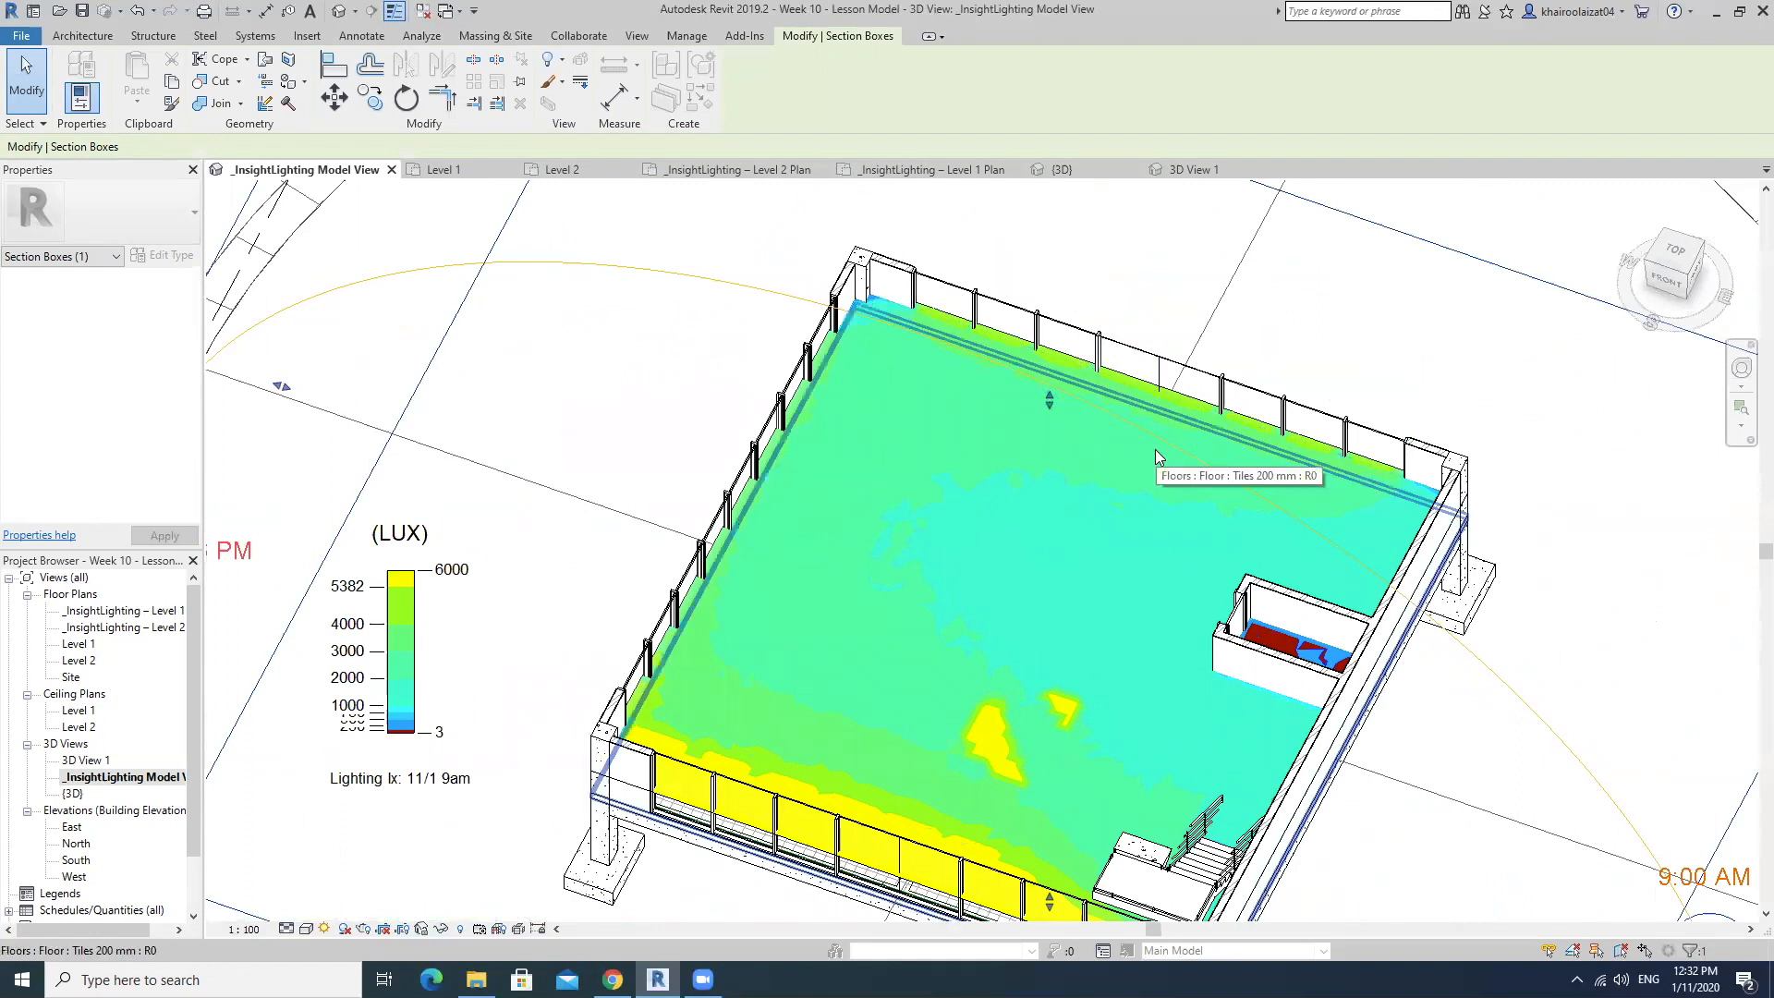
{"action": "middle_click_drag", "start_coordinate": [1136, 483], "coordinate": [1119, 331]}
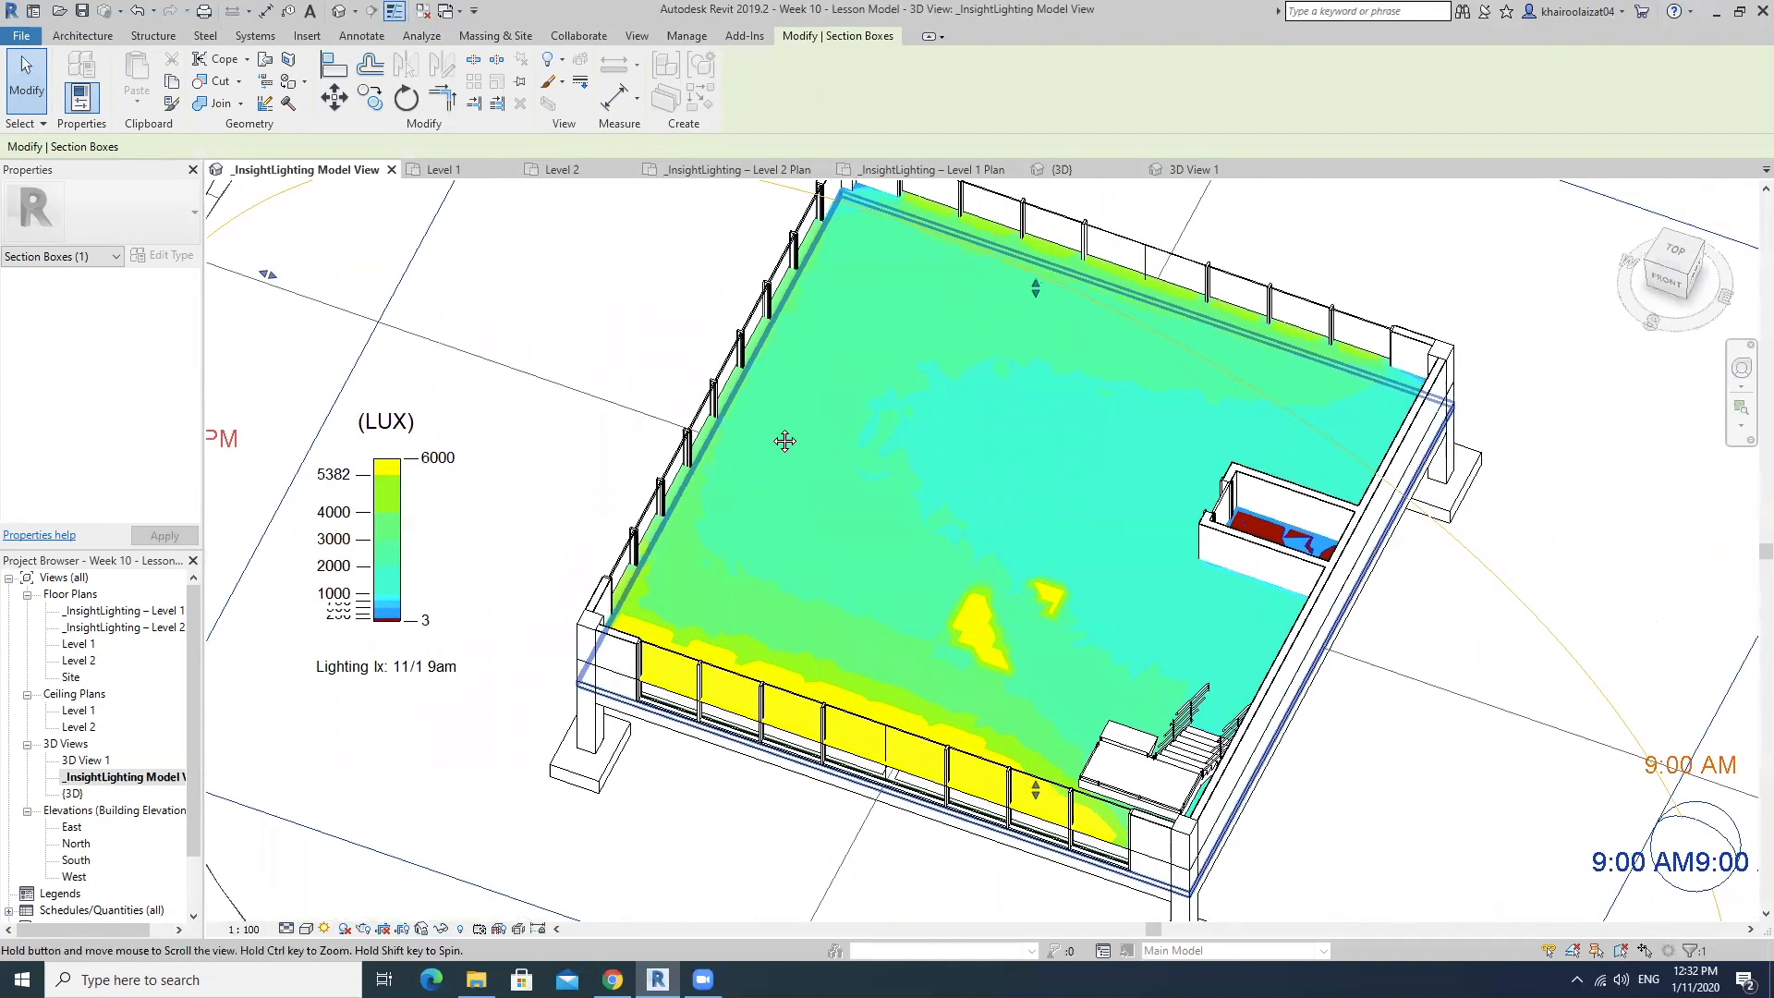
{"action": "scroll", "coordinate": [785, 447], "scroll_direction": "down", "scroll_amount": 5}
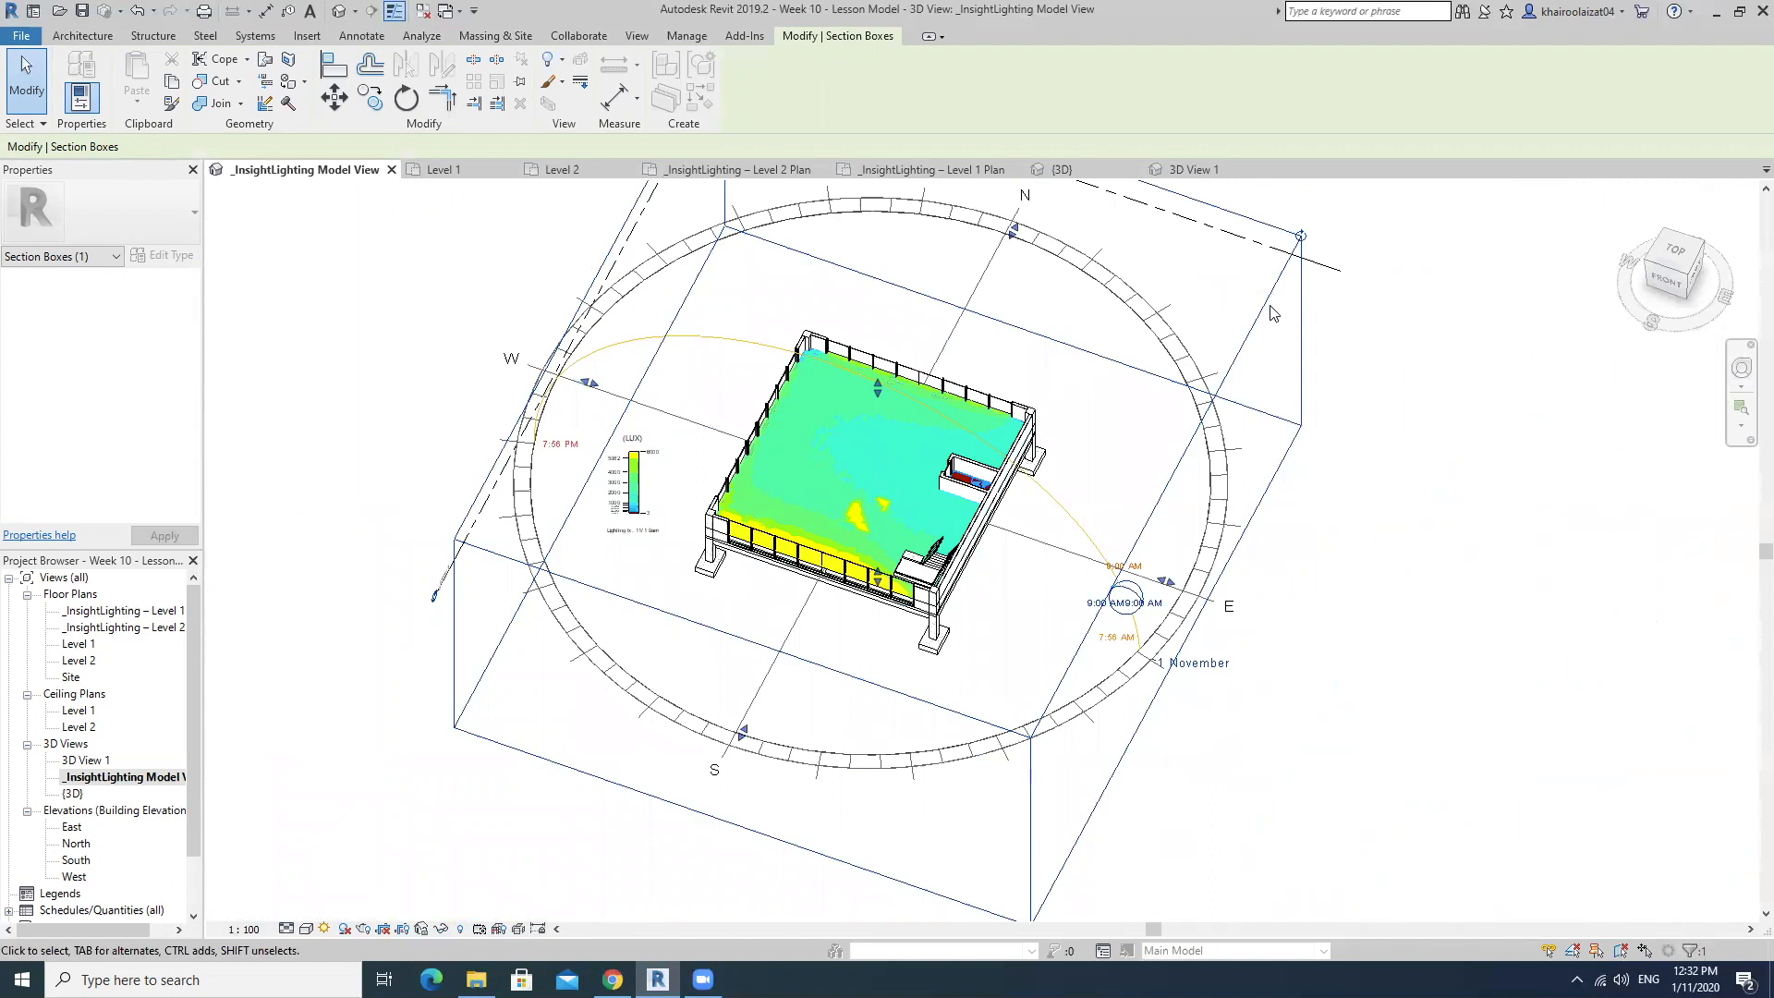
{"action": "left_click_drag", "start_coordinate": [878, 387], "coordinate": [877, 371]}
{"action": "middle_click_drag", "start_coordinate": [834, 503], "coordinate": [1272, 433], "text": "shift"}
{"action": "scroll", "coordinate": [943, 430], "scroll_direction": "up", "scroll_amount": 3}
{"action": "scroll", "coordinate": [943, 430], "scroll_direction": "up", "scroll_amount": 2}
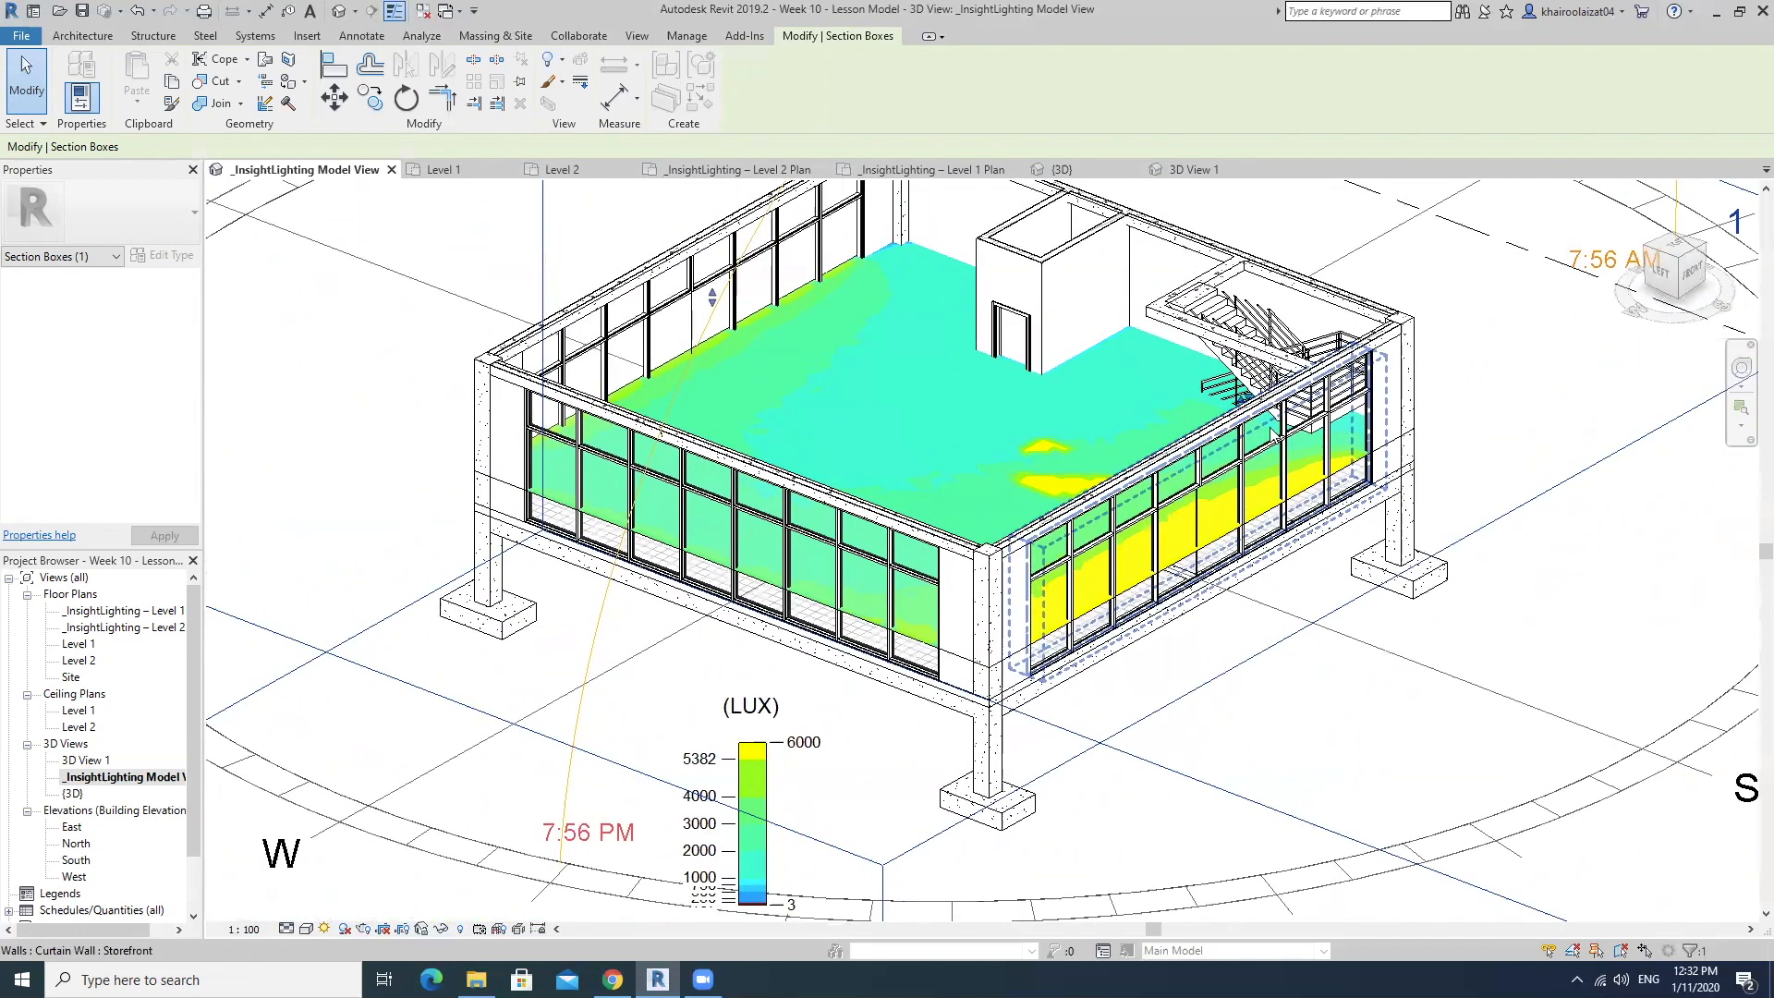
{"action": "middle_click_drag", "start_coordinate": [1213, 531], "coordinate": [1238, 605], "text": "shift"}
{"action": "scroll", "coordinate": [1016, 429], "scroll_direction": "down", "scroll_amount": 5}
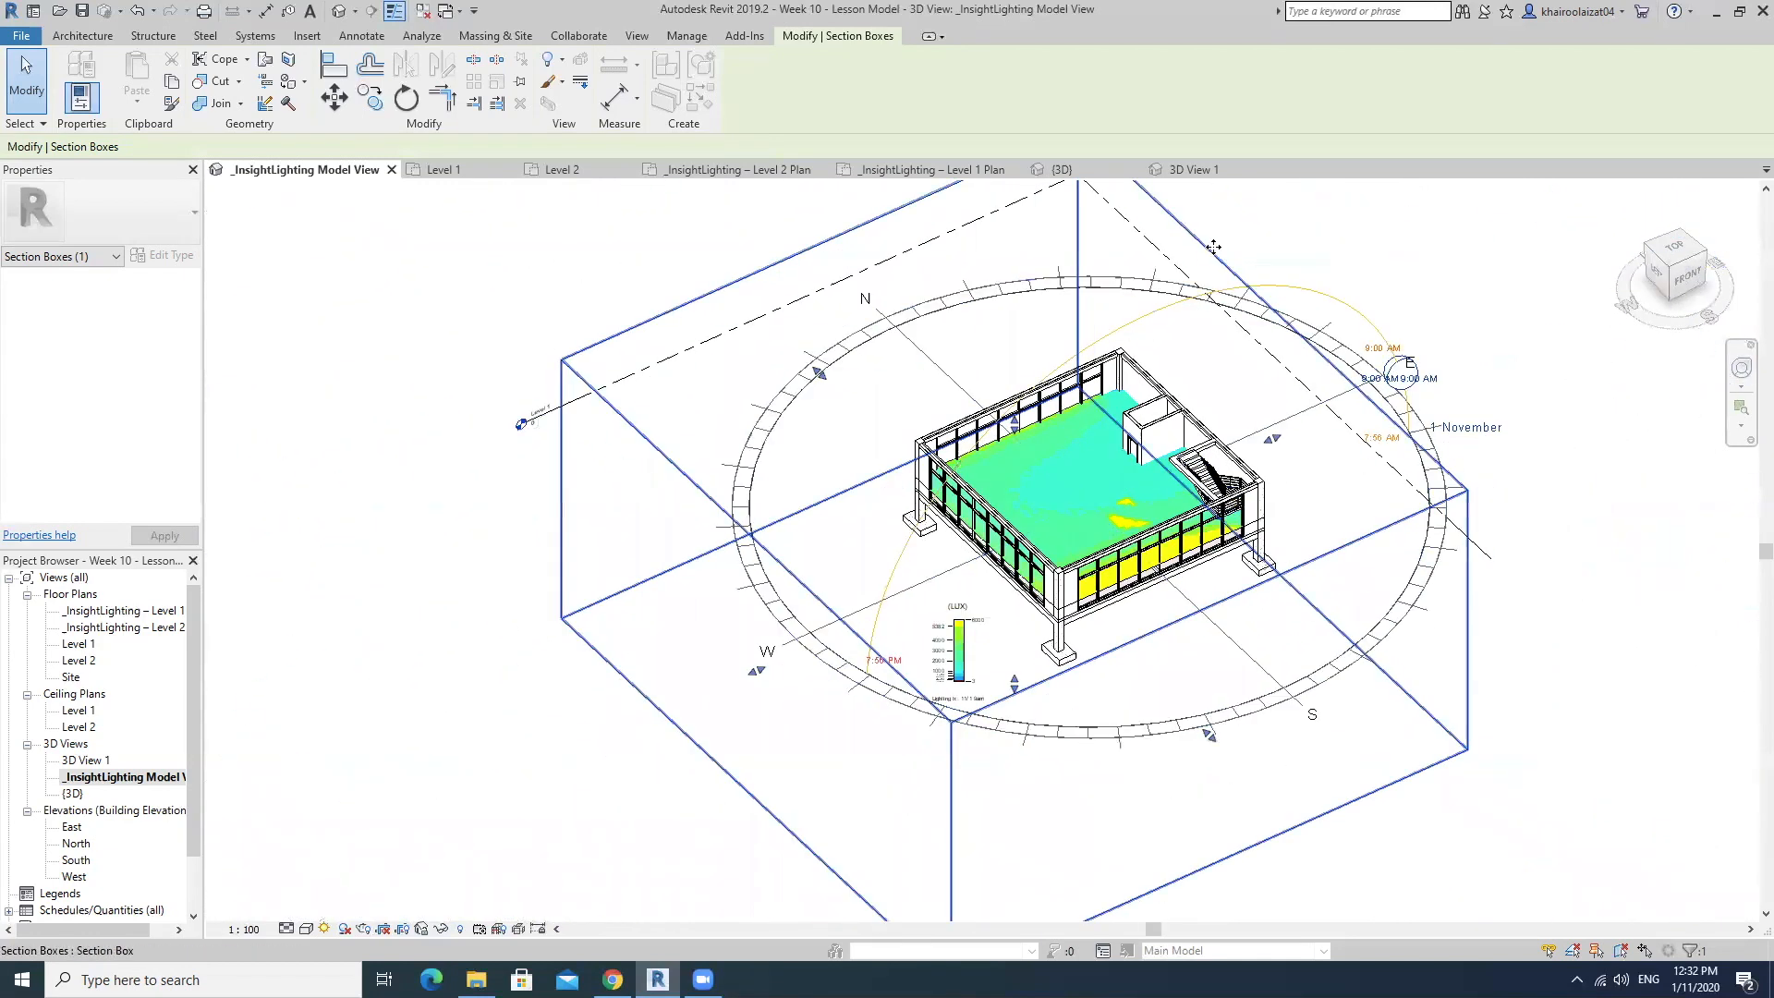
Raise the section box's upper face to expose the upper floor and compare both floors' illuminance along the south and west facades.
{"action": "left_click", "coordinate": [736, 260]}
{"action": "left_click", "coordinate": [750, 276]}
{"action": "left_click_drag", "start_coordinate": [1025, 427], "coordinate": [1016, 392]}
{"action": "scroll", "coordinate": [1219, 551], "scroll_direction": "up", "scroll_amount": 5}
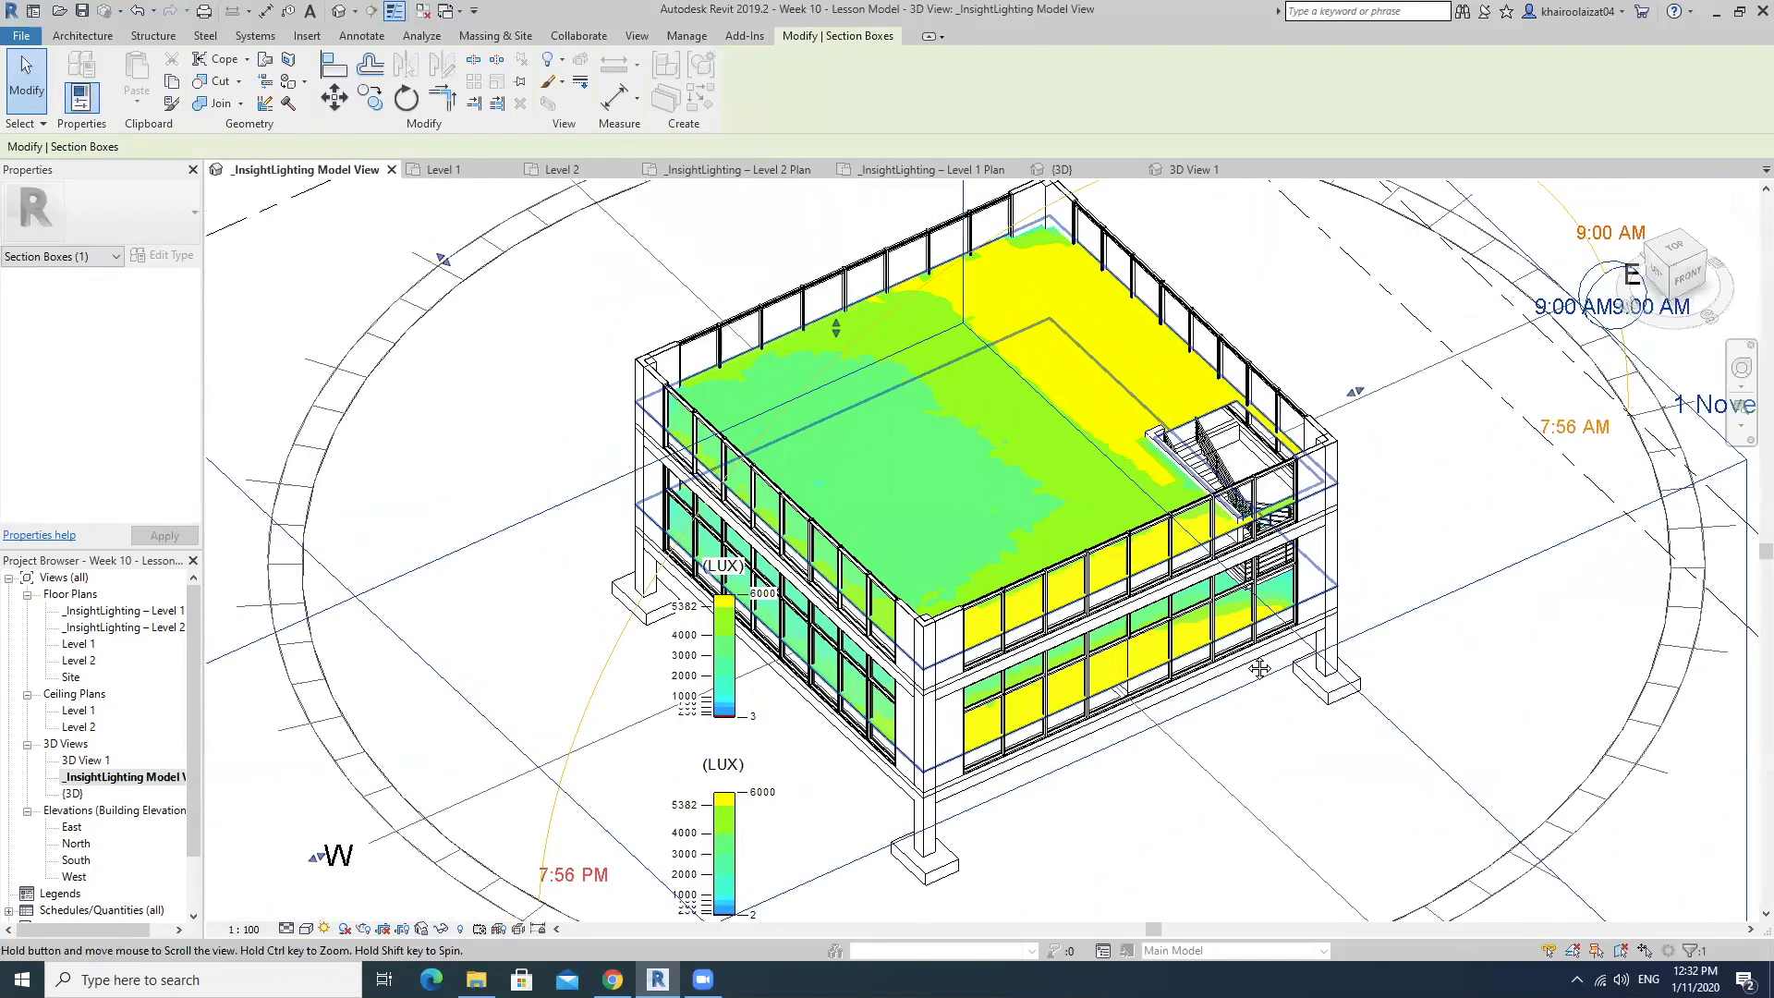
{"action": "scroll", "coordinate": [1108, 641], "scroll_direction": "up", "scroll_amount": 4}
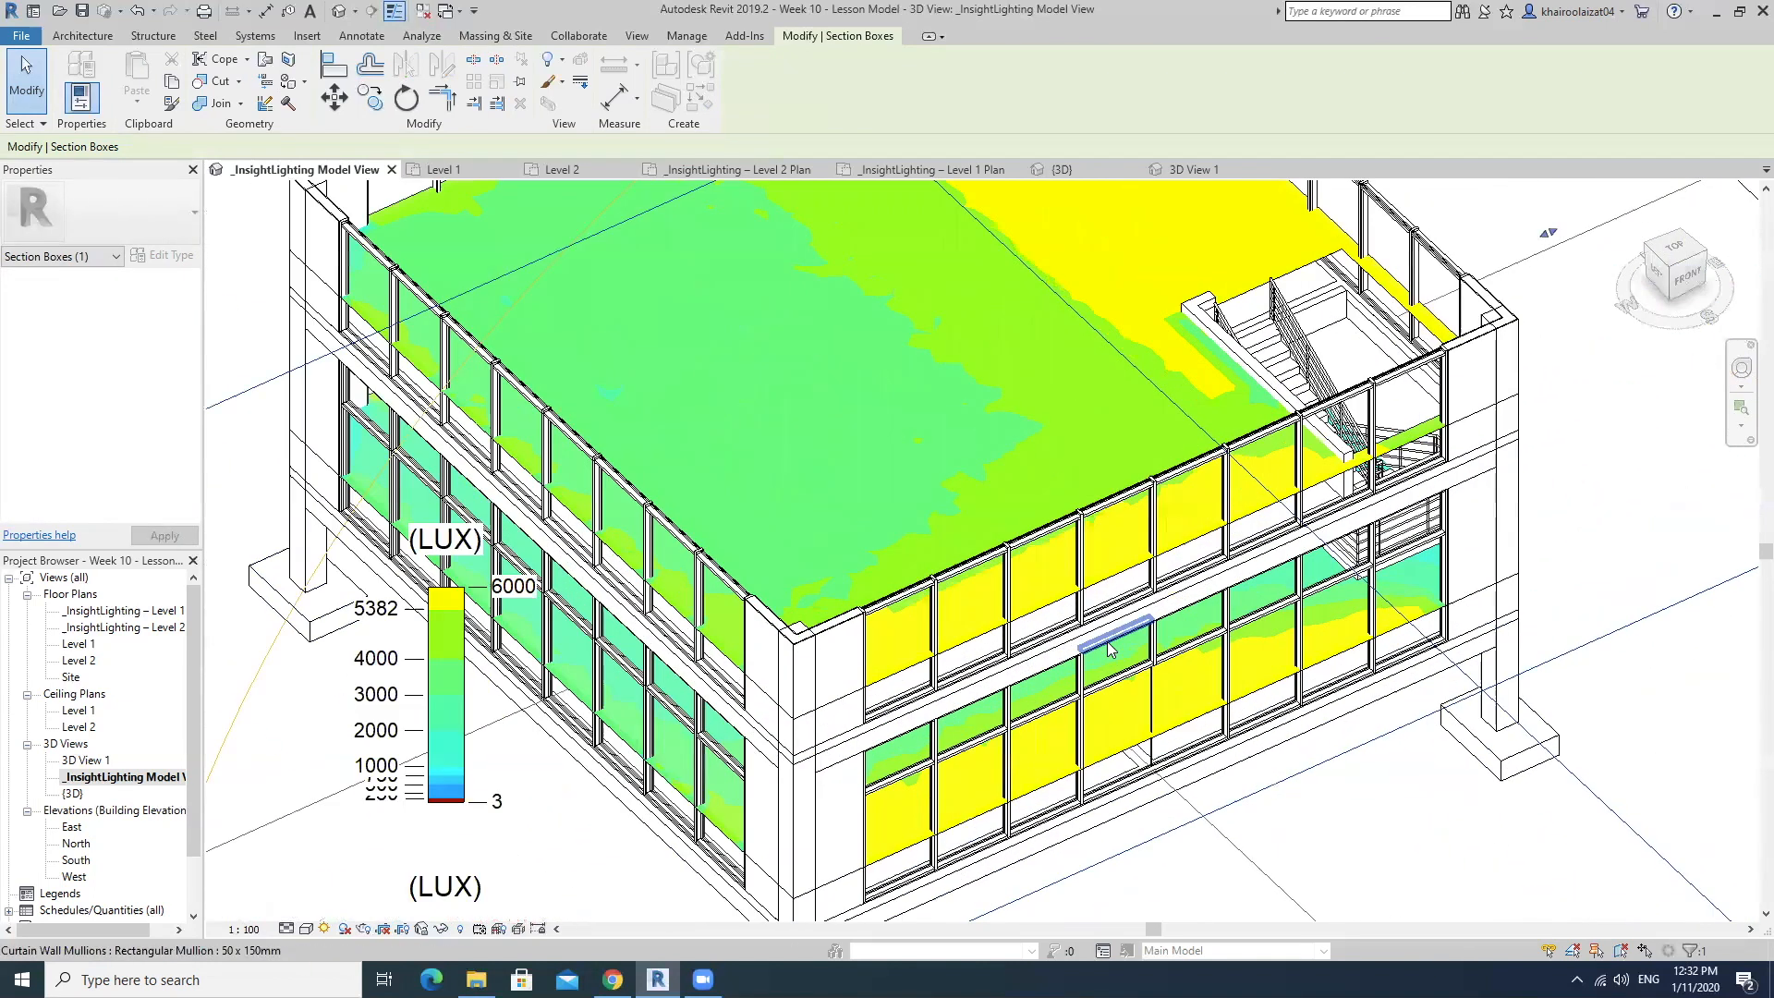
{"action": "scroll", "coordinate": [1040, 538], "scroll_direction": "down", "scroll_amount": 5}
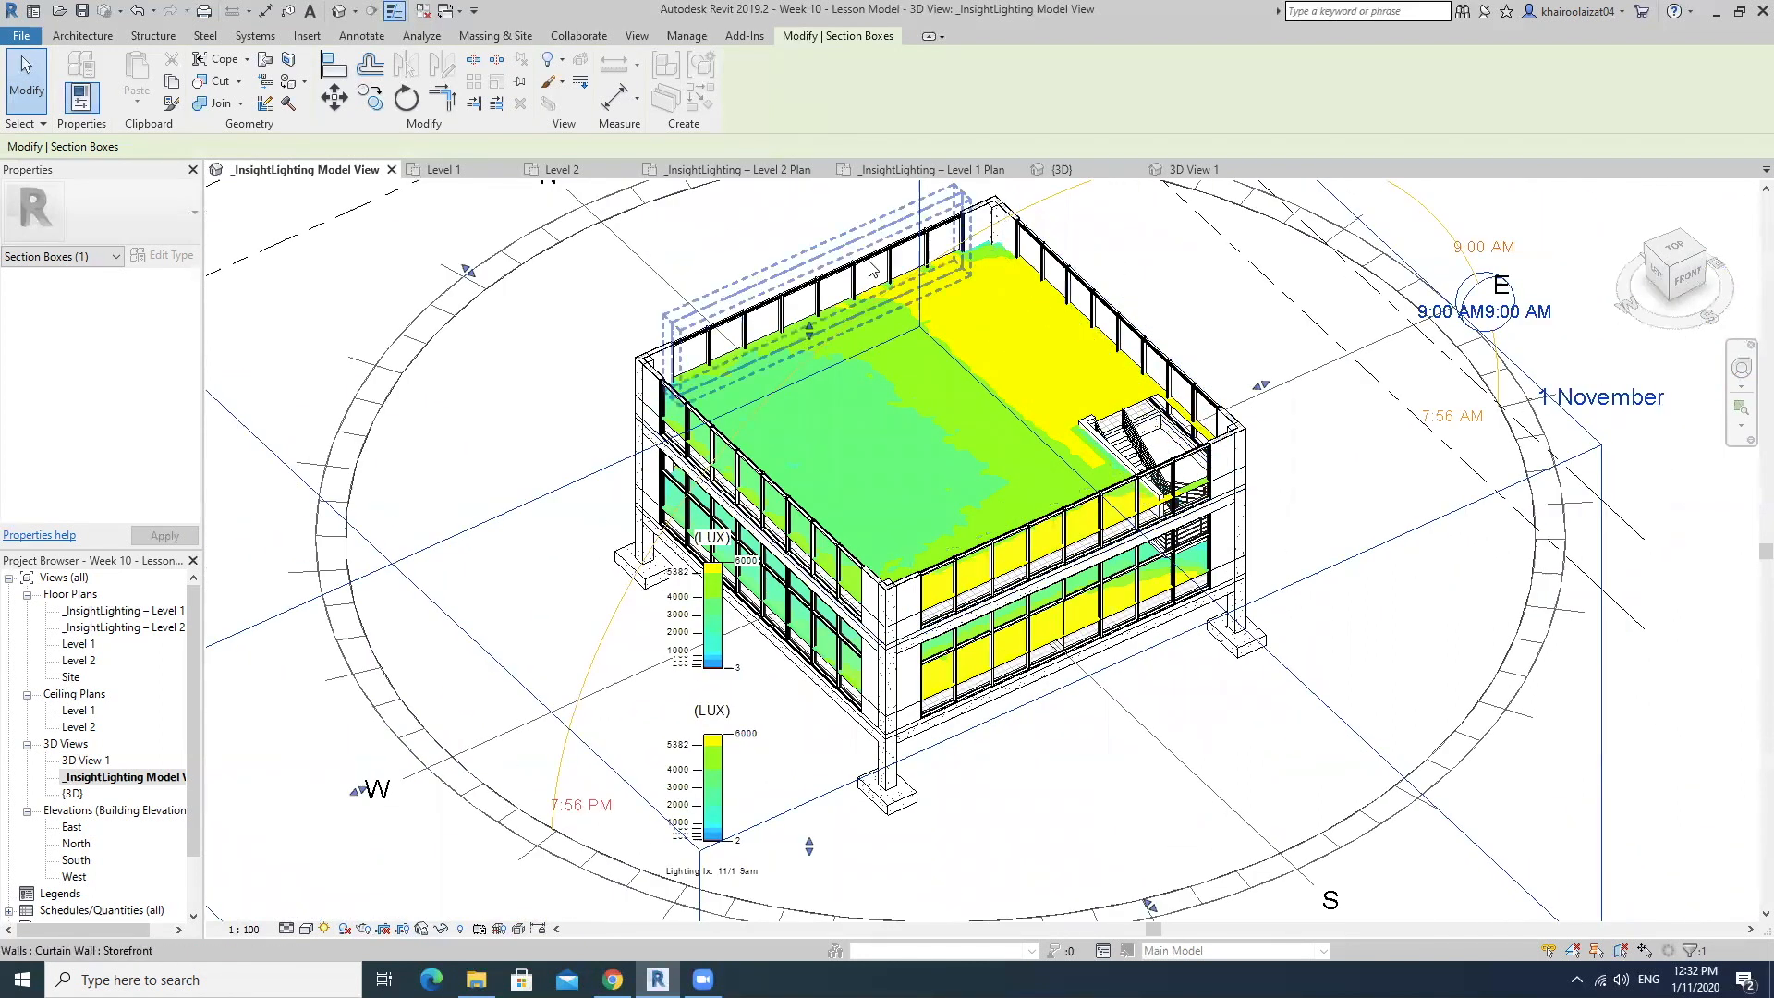
{"action": "scroll", "coordinate": [1247, 450], "scroll_direction": "up", "scroll_amount": 2}
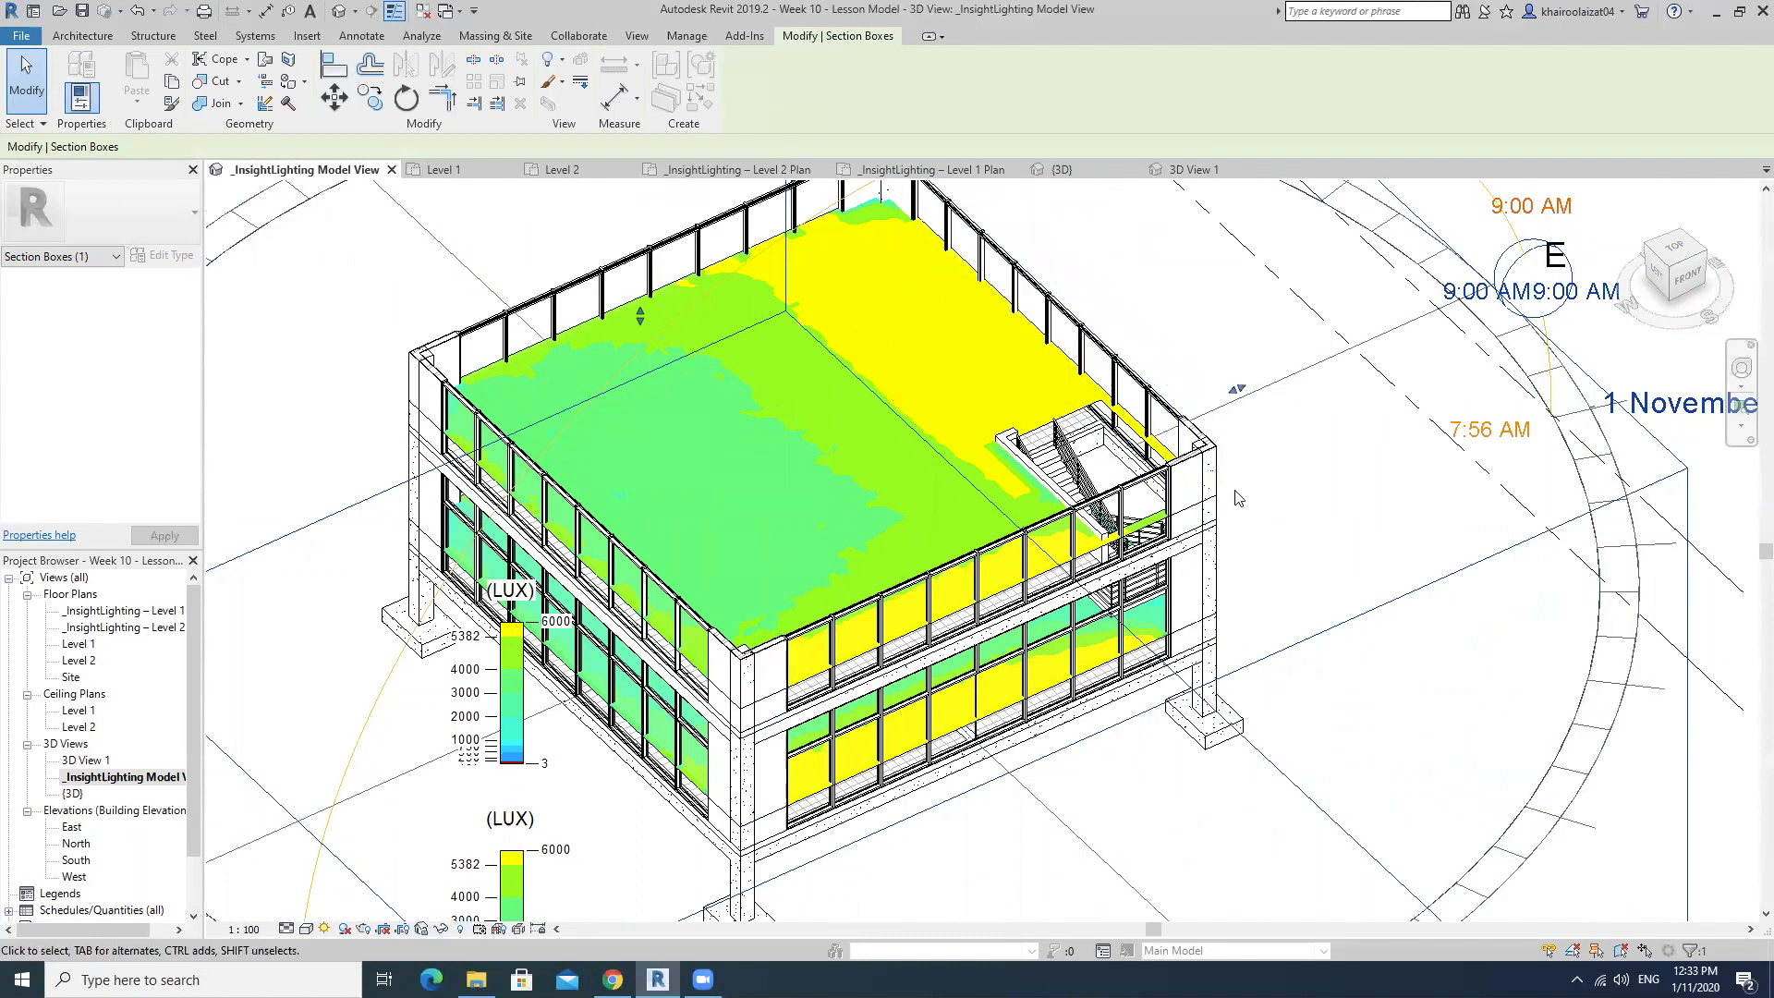
{"action": "middle_click_drag", "start_coordinate": [1238, 499], "coordinate": [1297, 600]}
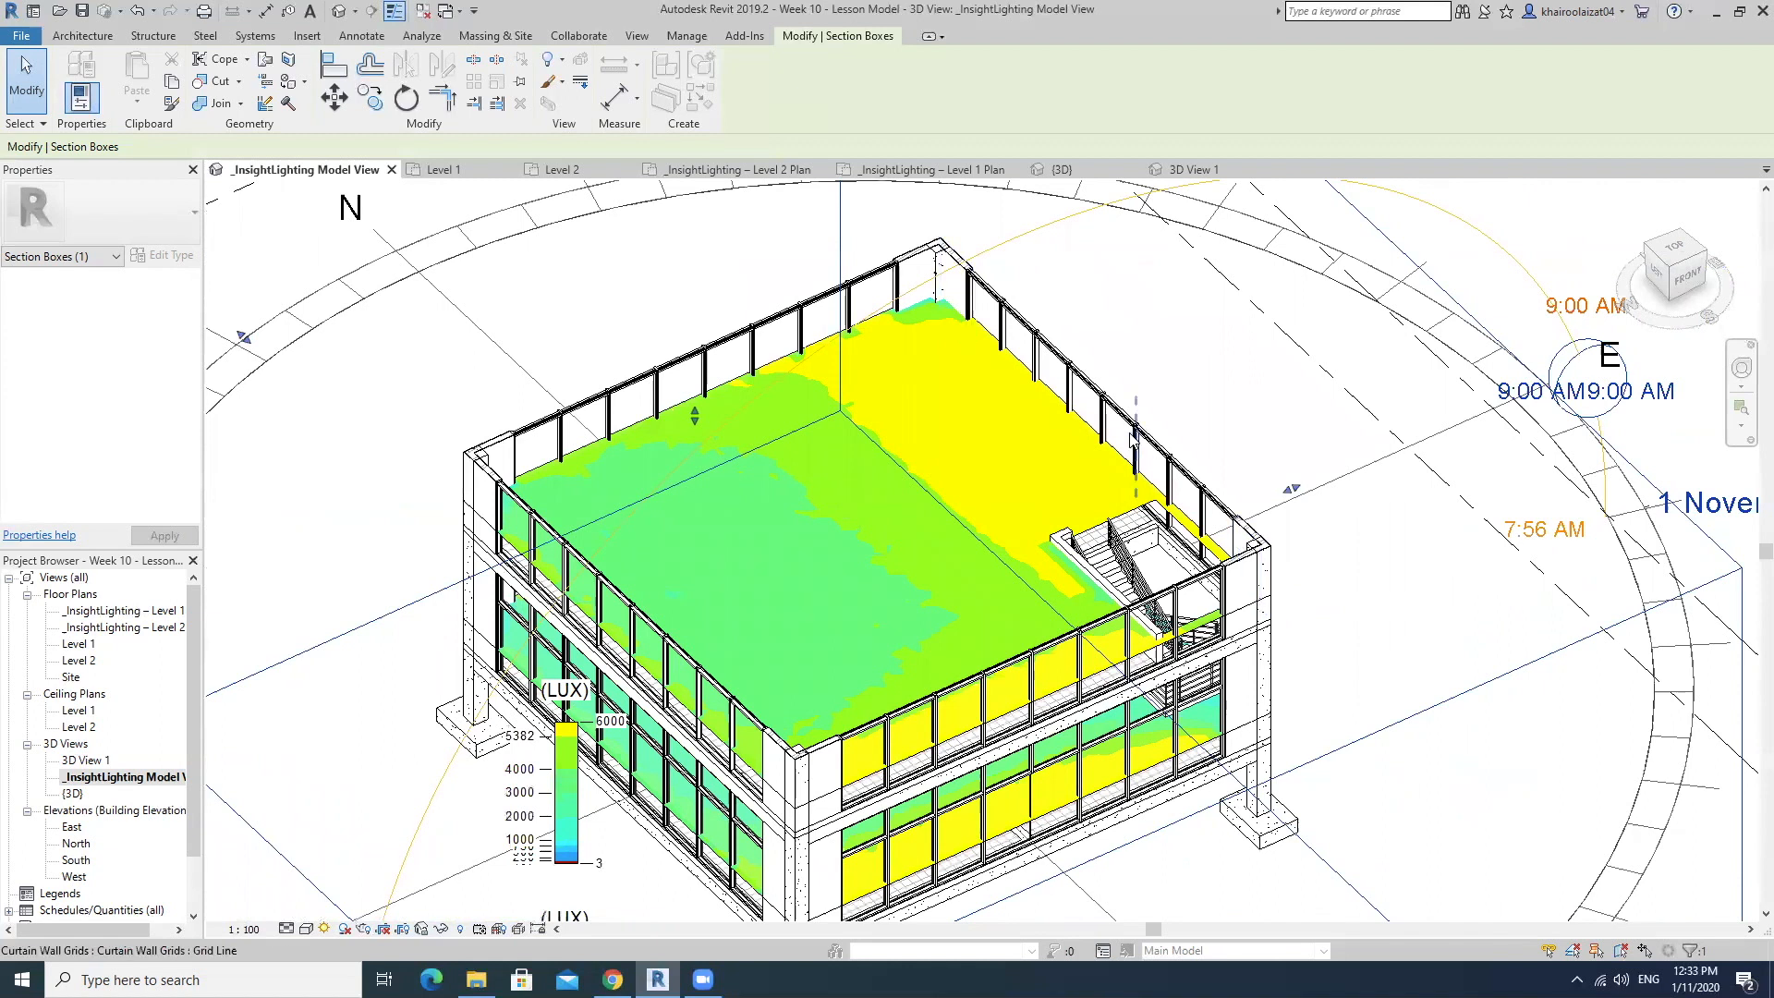
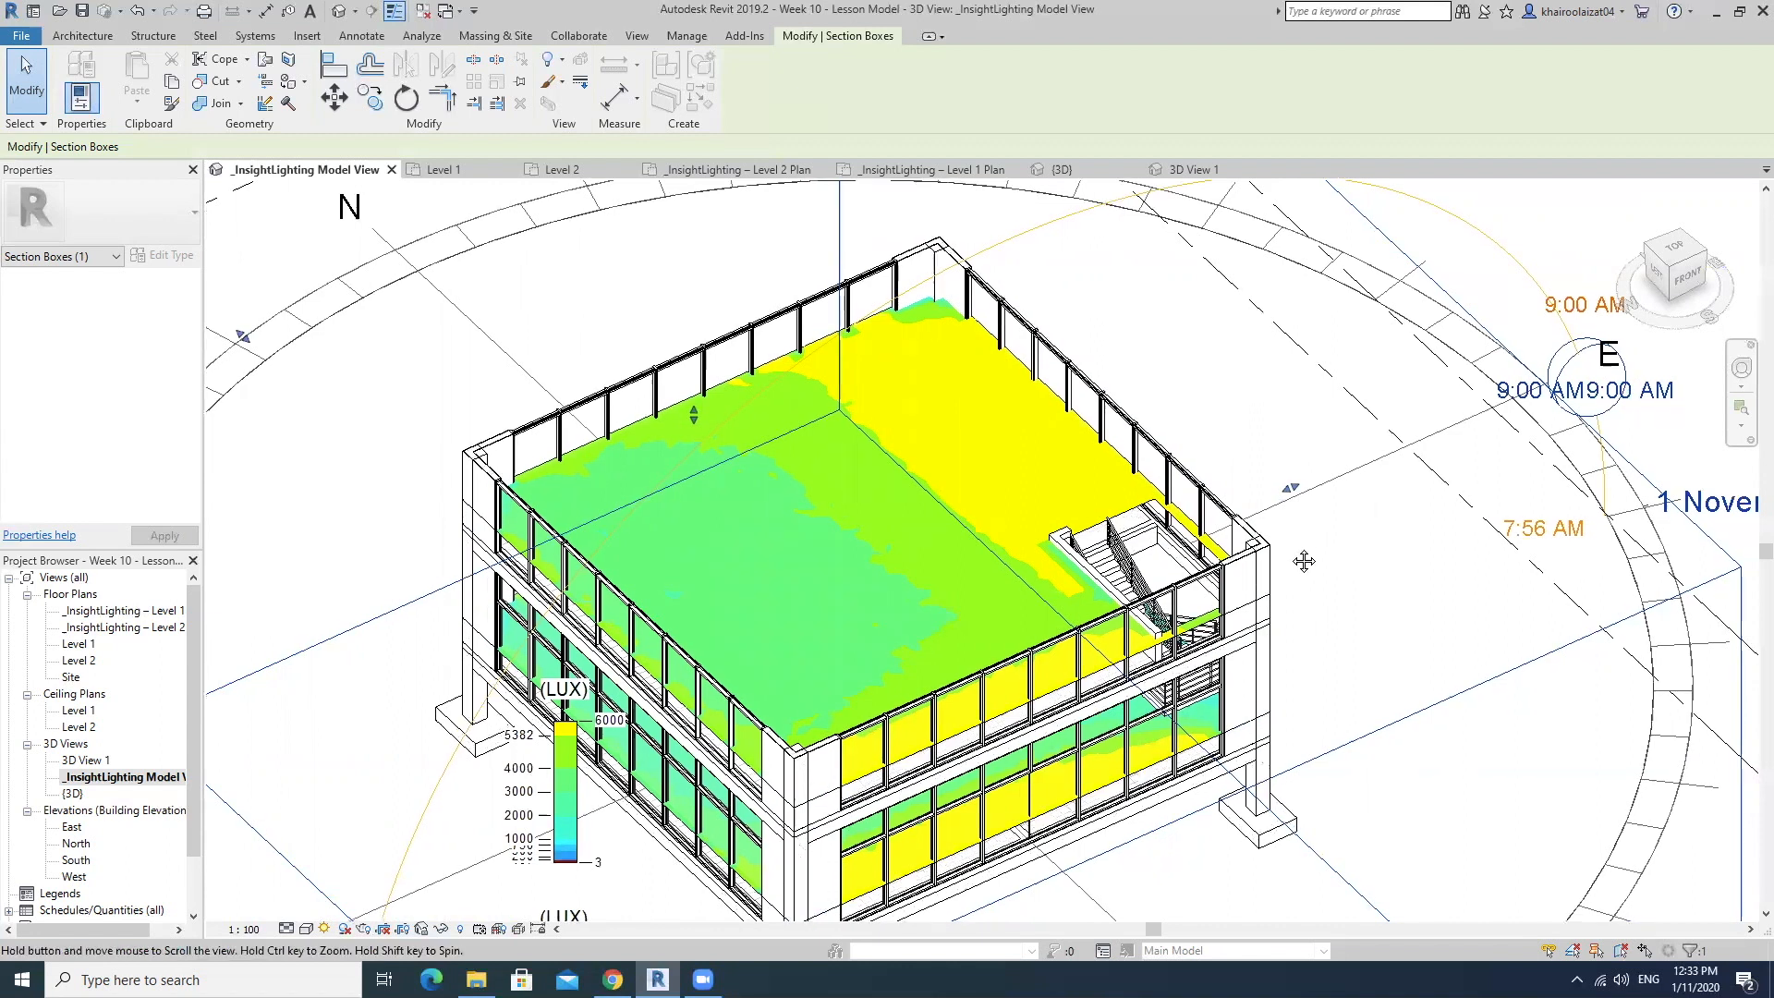
Check the single-day solar study's location, date and time in the sun settings, leaving them as they are.
{"action": "scroll", "coordinate": [1303, 558], "scroll_direction": "down", "scroll_amount": 5}
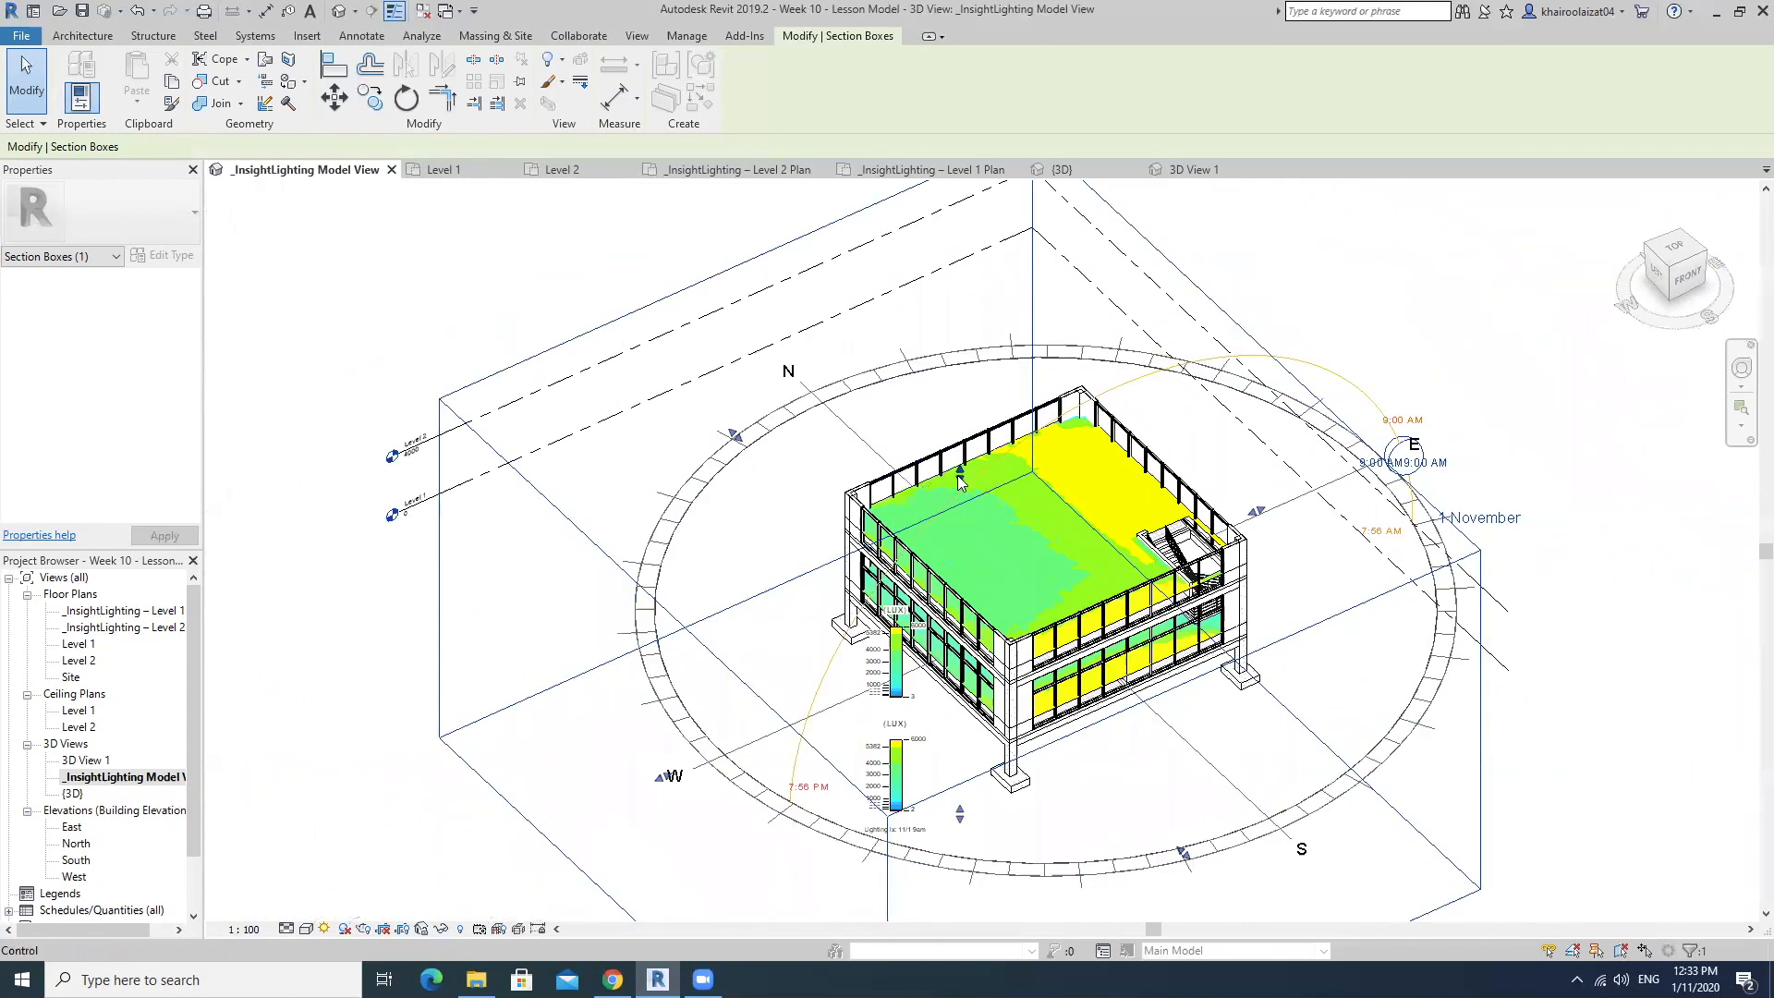
{"action": "middle_click_drag", "start_coordinate": [1320, 650], "coordinate": [1156, 585], "text": "shift"}
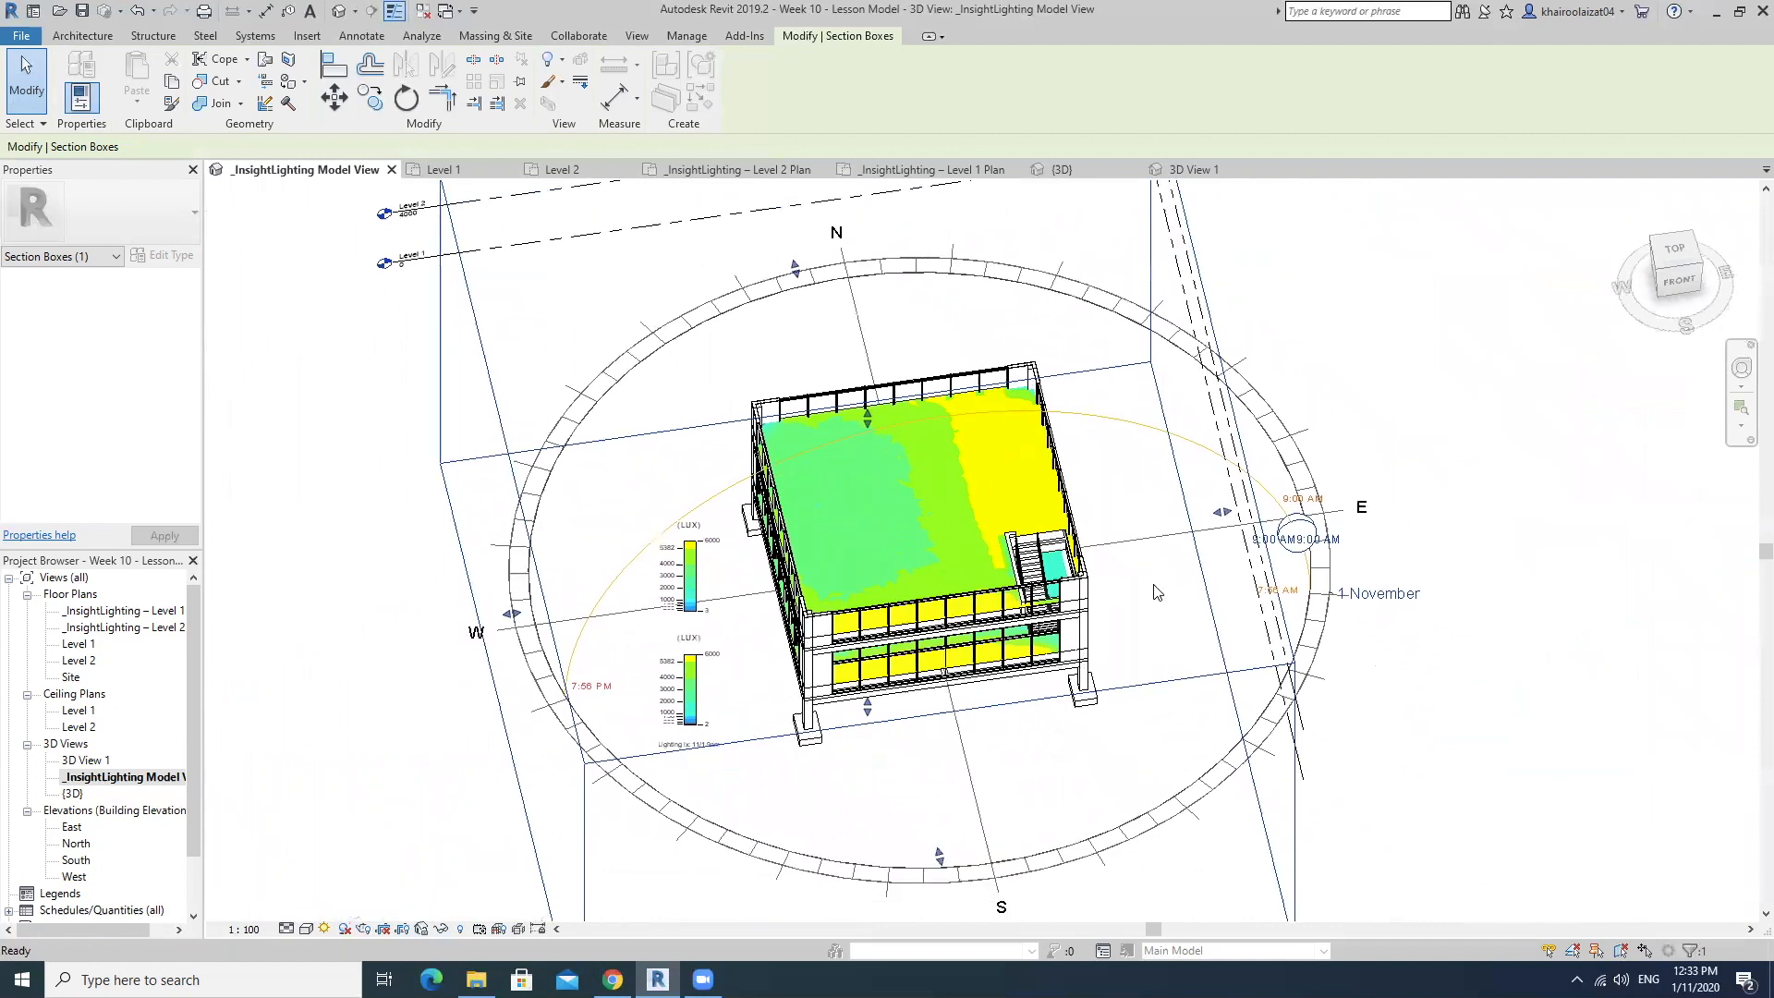
{"action": "left_click", "coordinate": [326, 929]}
{"action": "left_click", "coordinate": [372, 863]}
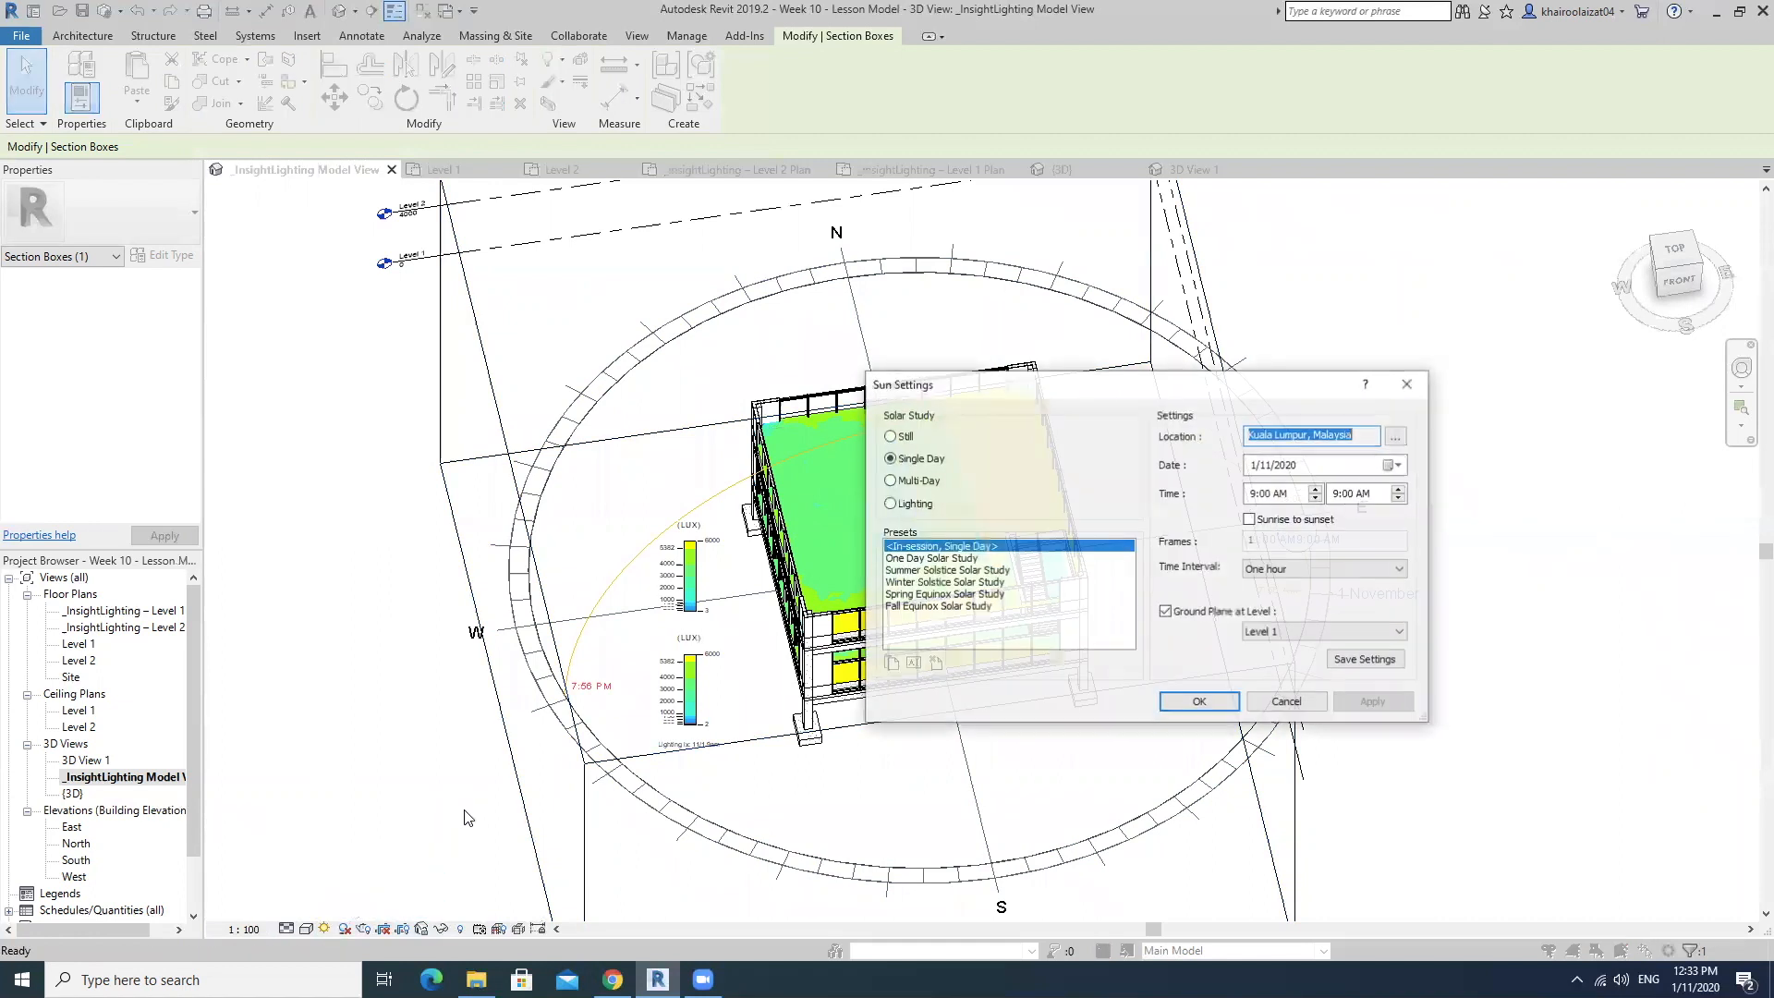
{"action": "left_click", "coordinate": [914, 464]}
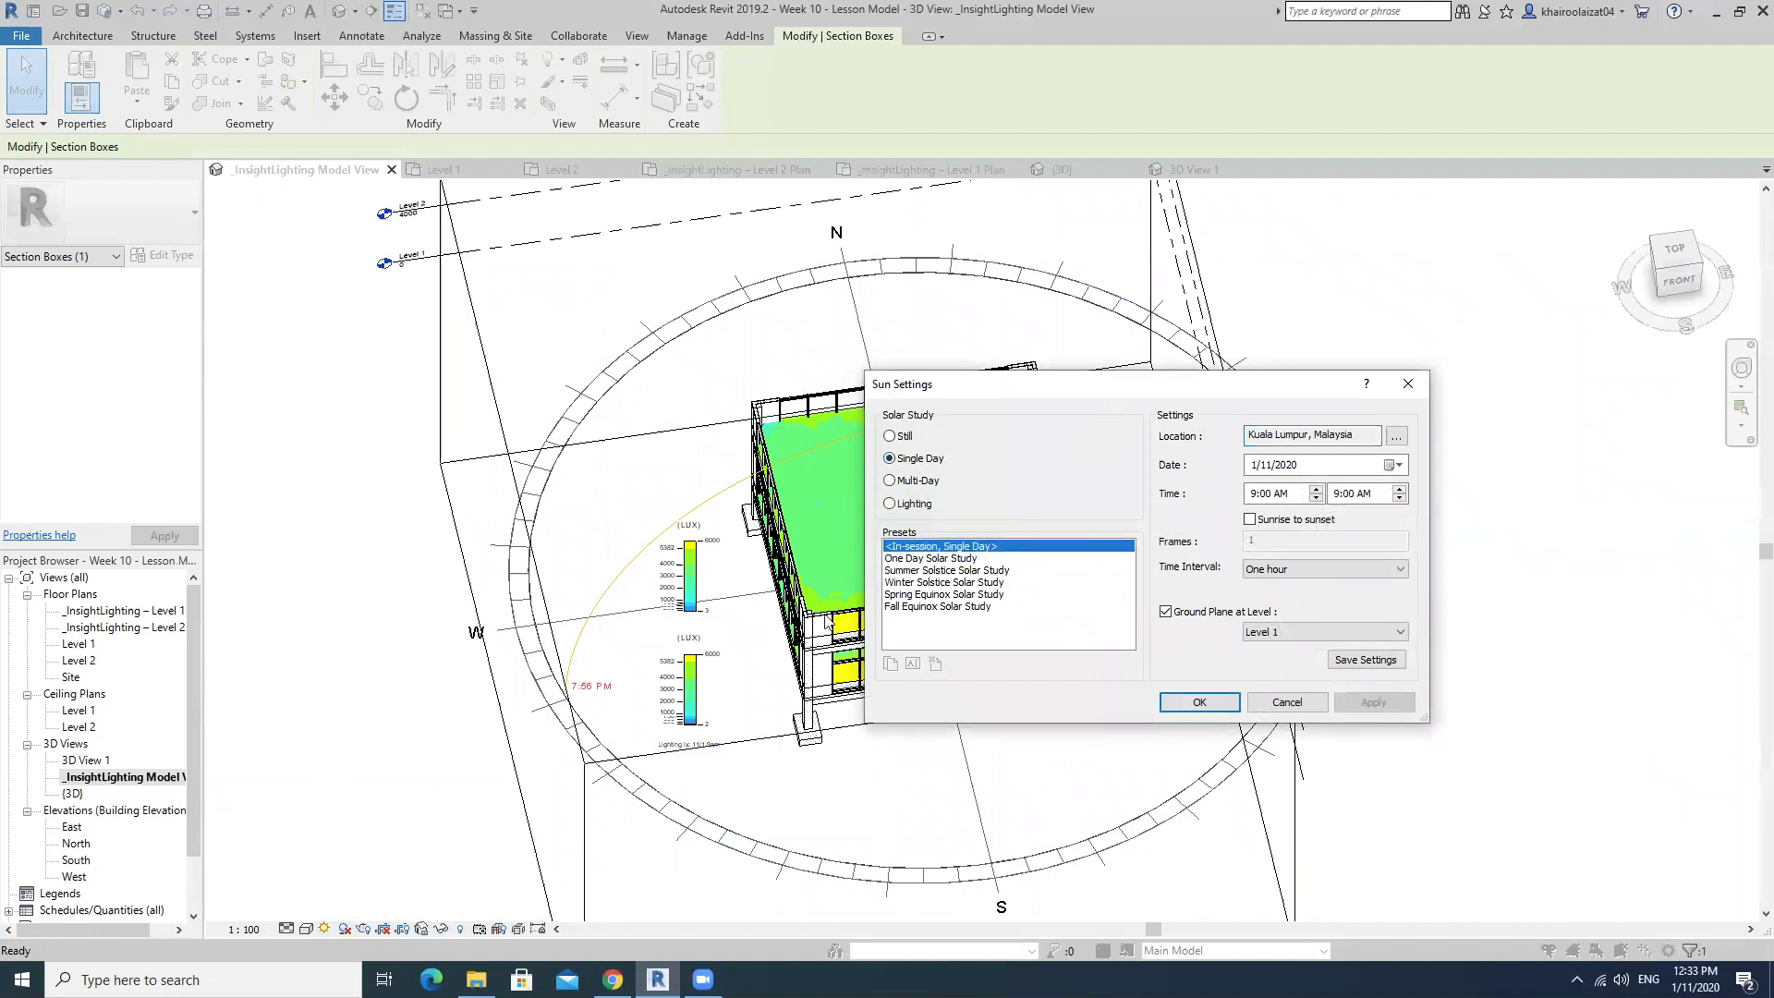
{"action": "left_click", "coordinate": [1299, 704]}
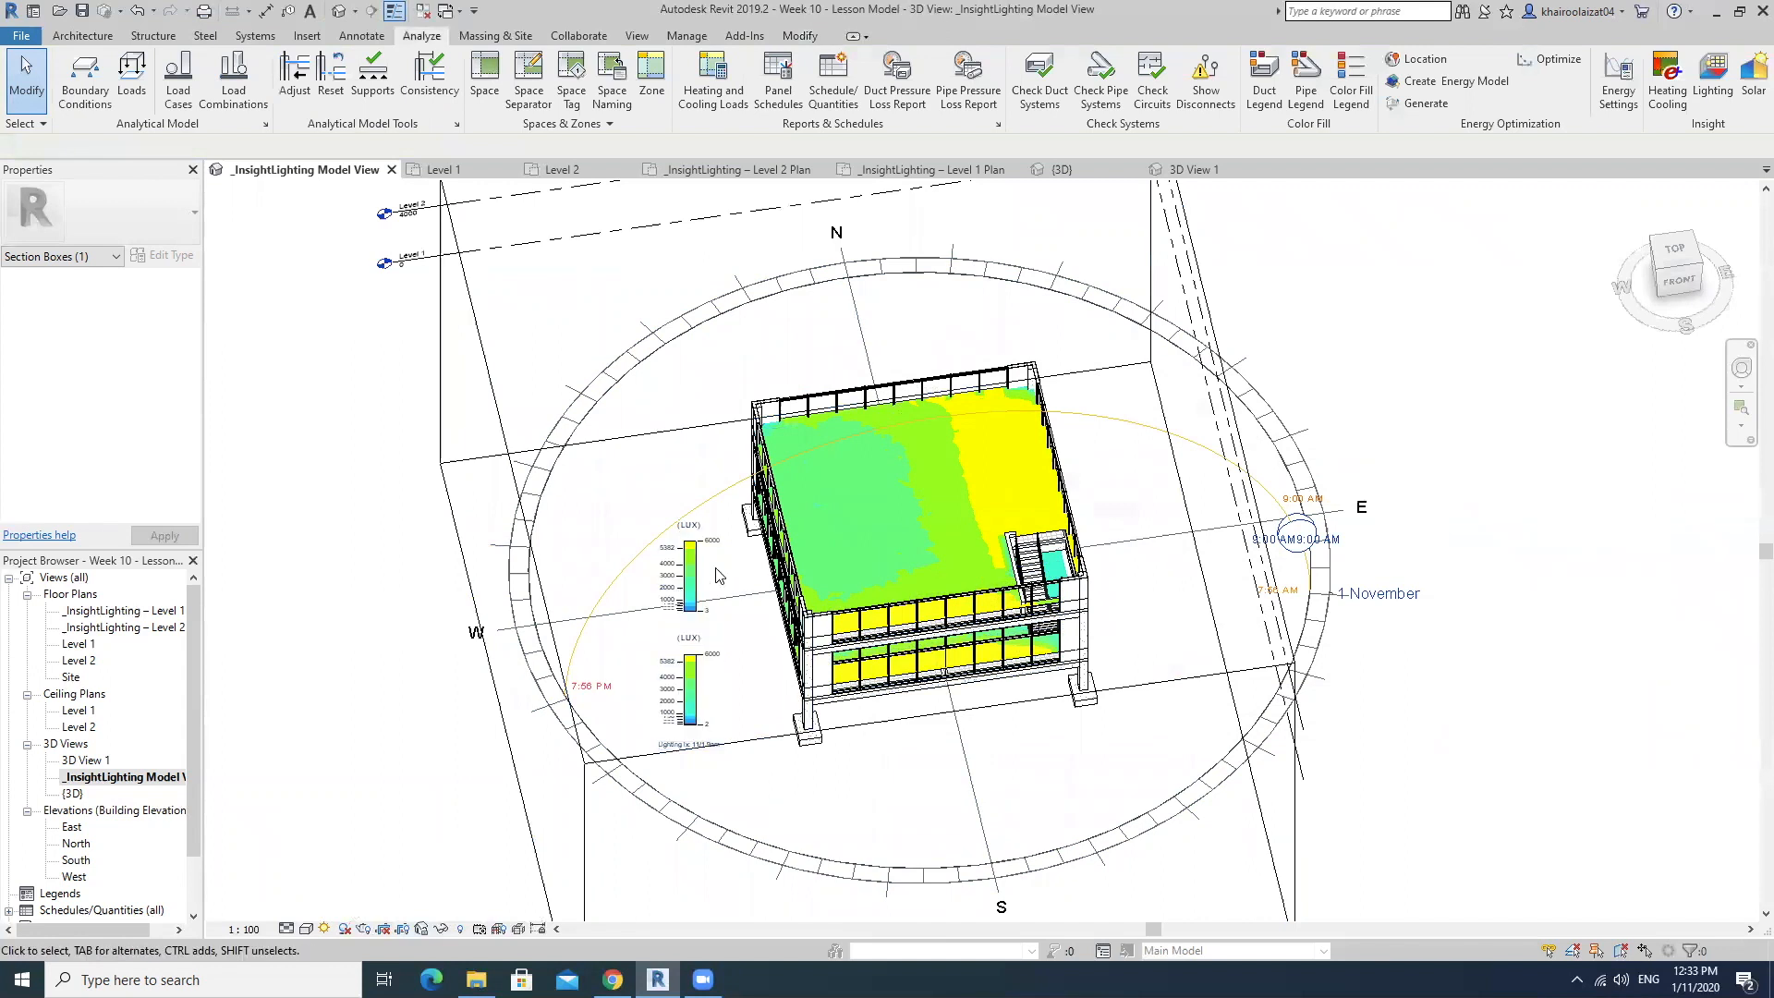
Read the date and time caption beneath the LUX legends up close, then view the whole sun path again.
{"action": "scroll", "coordinate": [702, 748], "scroll_direction": "up", "scroll_amount": 5}
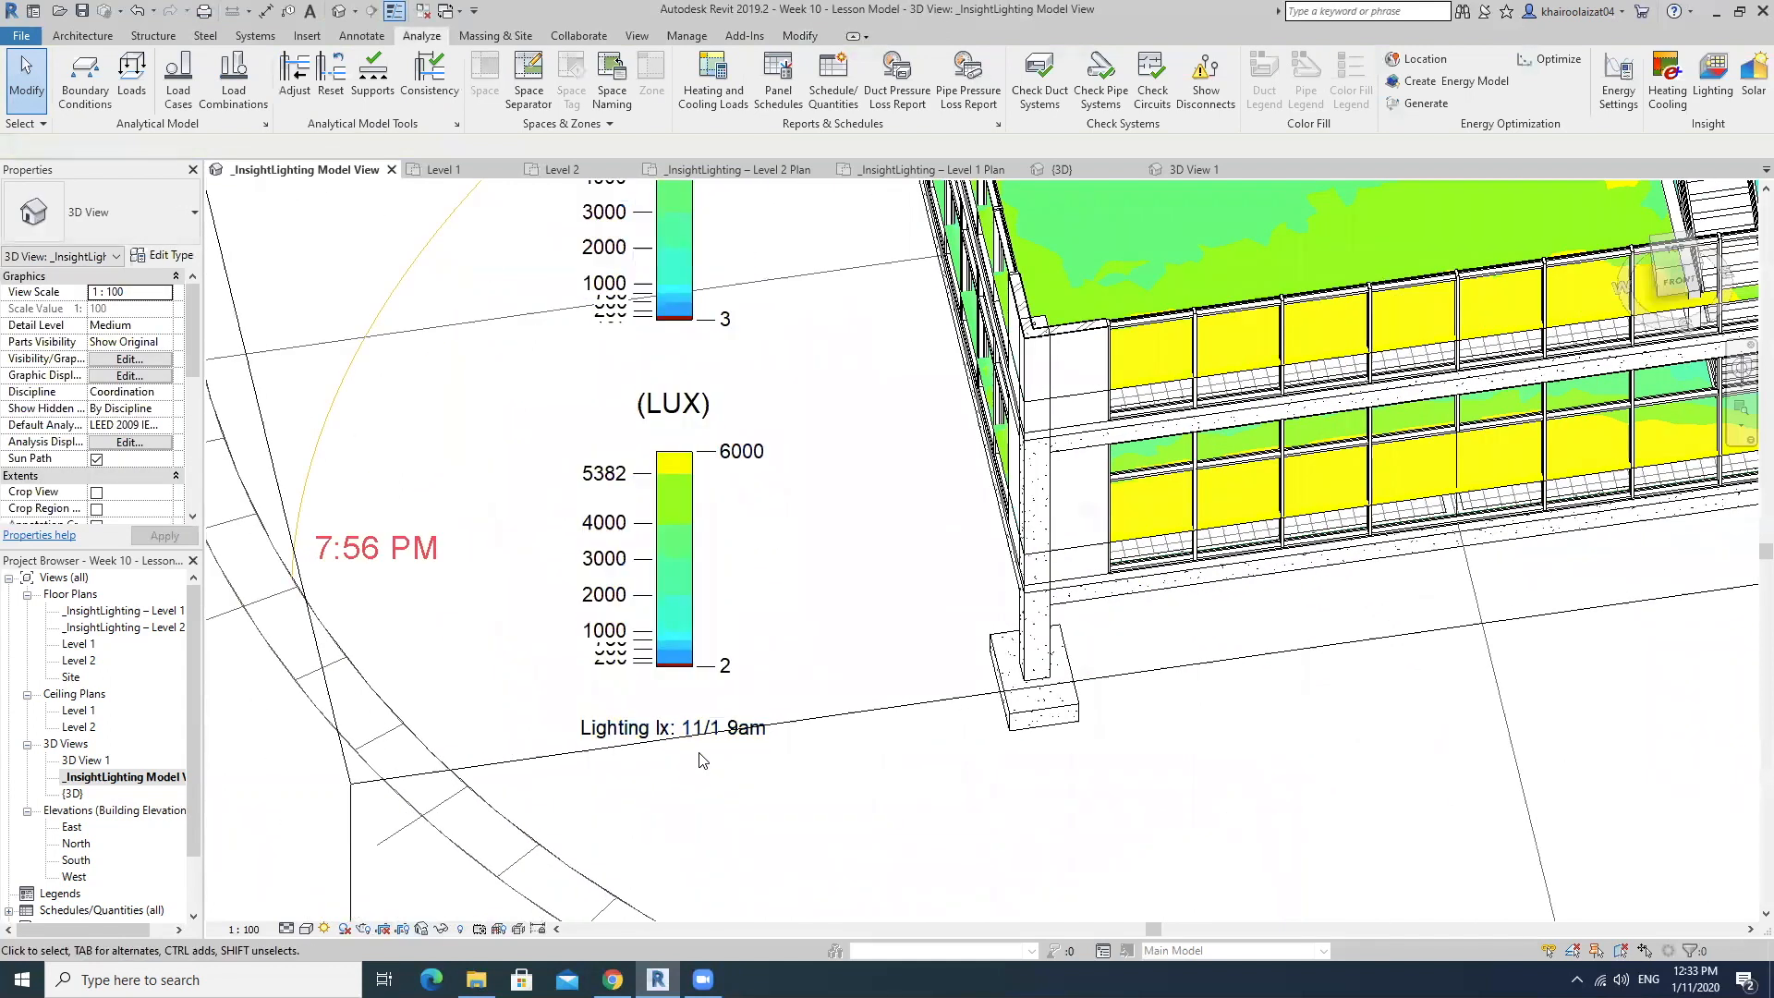
{"action": "scroll", "coordinate": [702, 759], "scroll_direction": "down", "scroll_amount": 5}
{"action": "scroll", "coordinate": [993, 628], "scroll_direction": "up", "scroll_amount": 1}
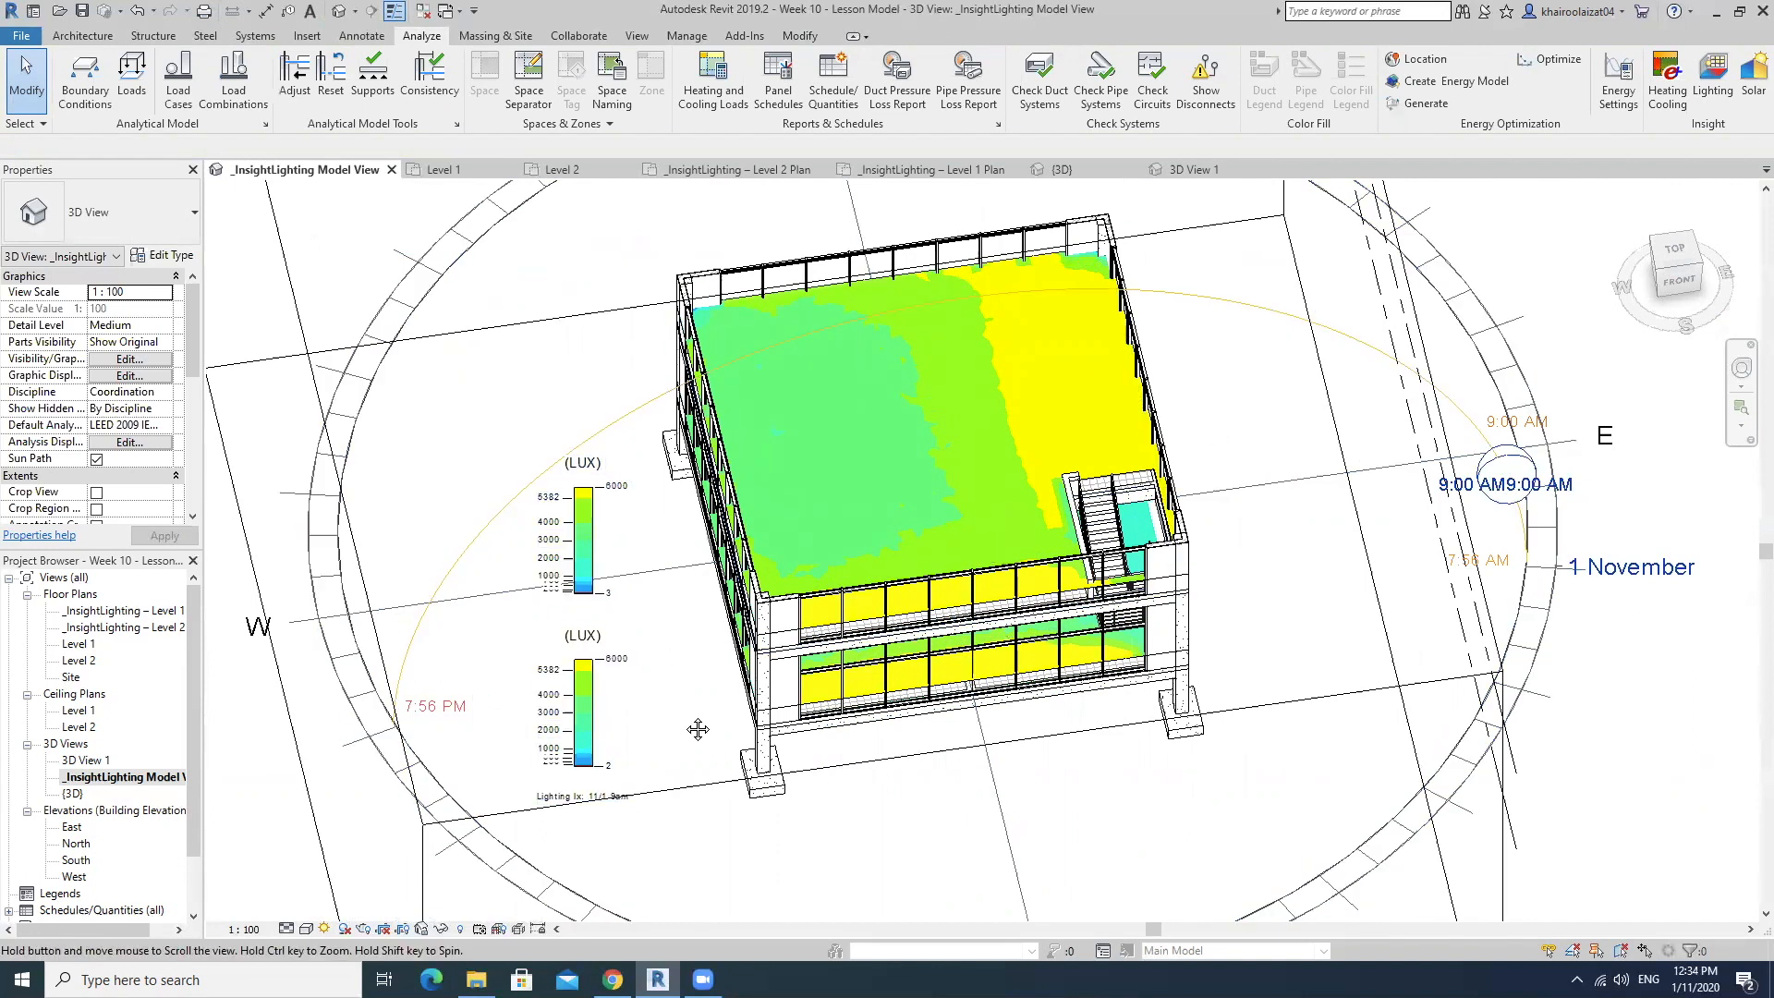
{"action": "scroll", "coordinate": [600, 804], "scroll_direction": "up", "scroll_amount": 6}
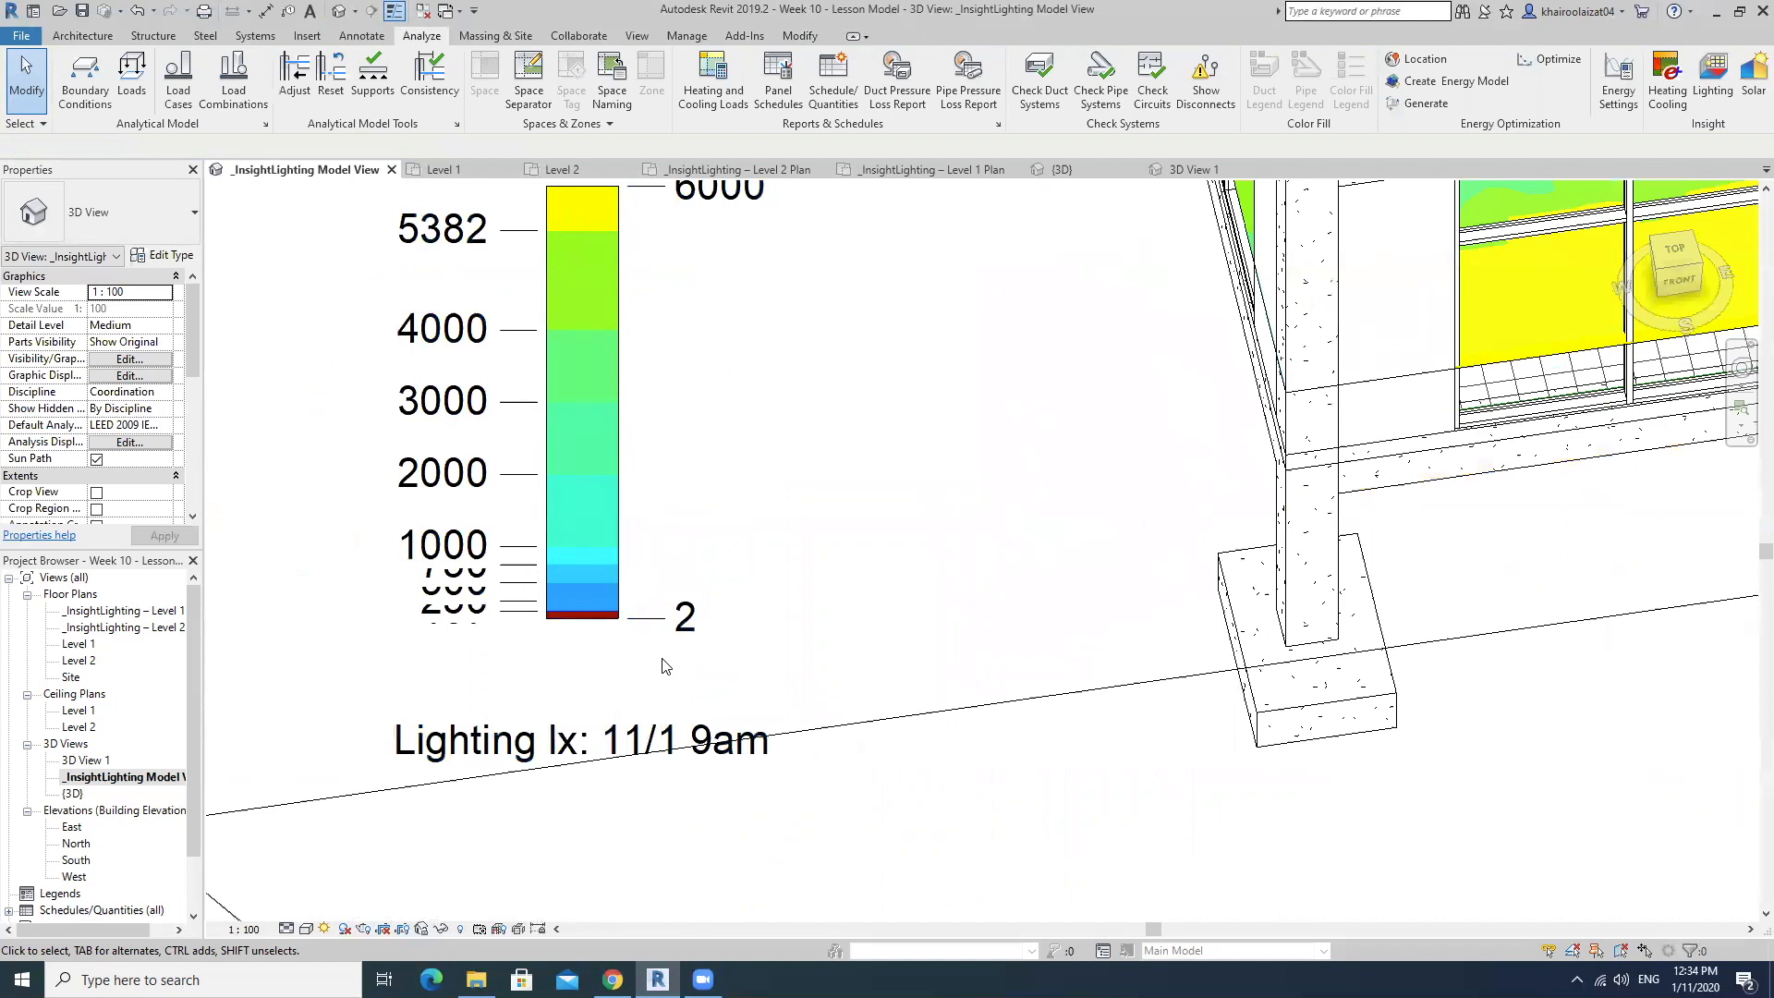
{"action": "scroll", "coordinate": [743, 752], "scroll_direction": "down", "scroll_amount": 8}
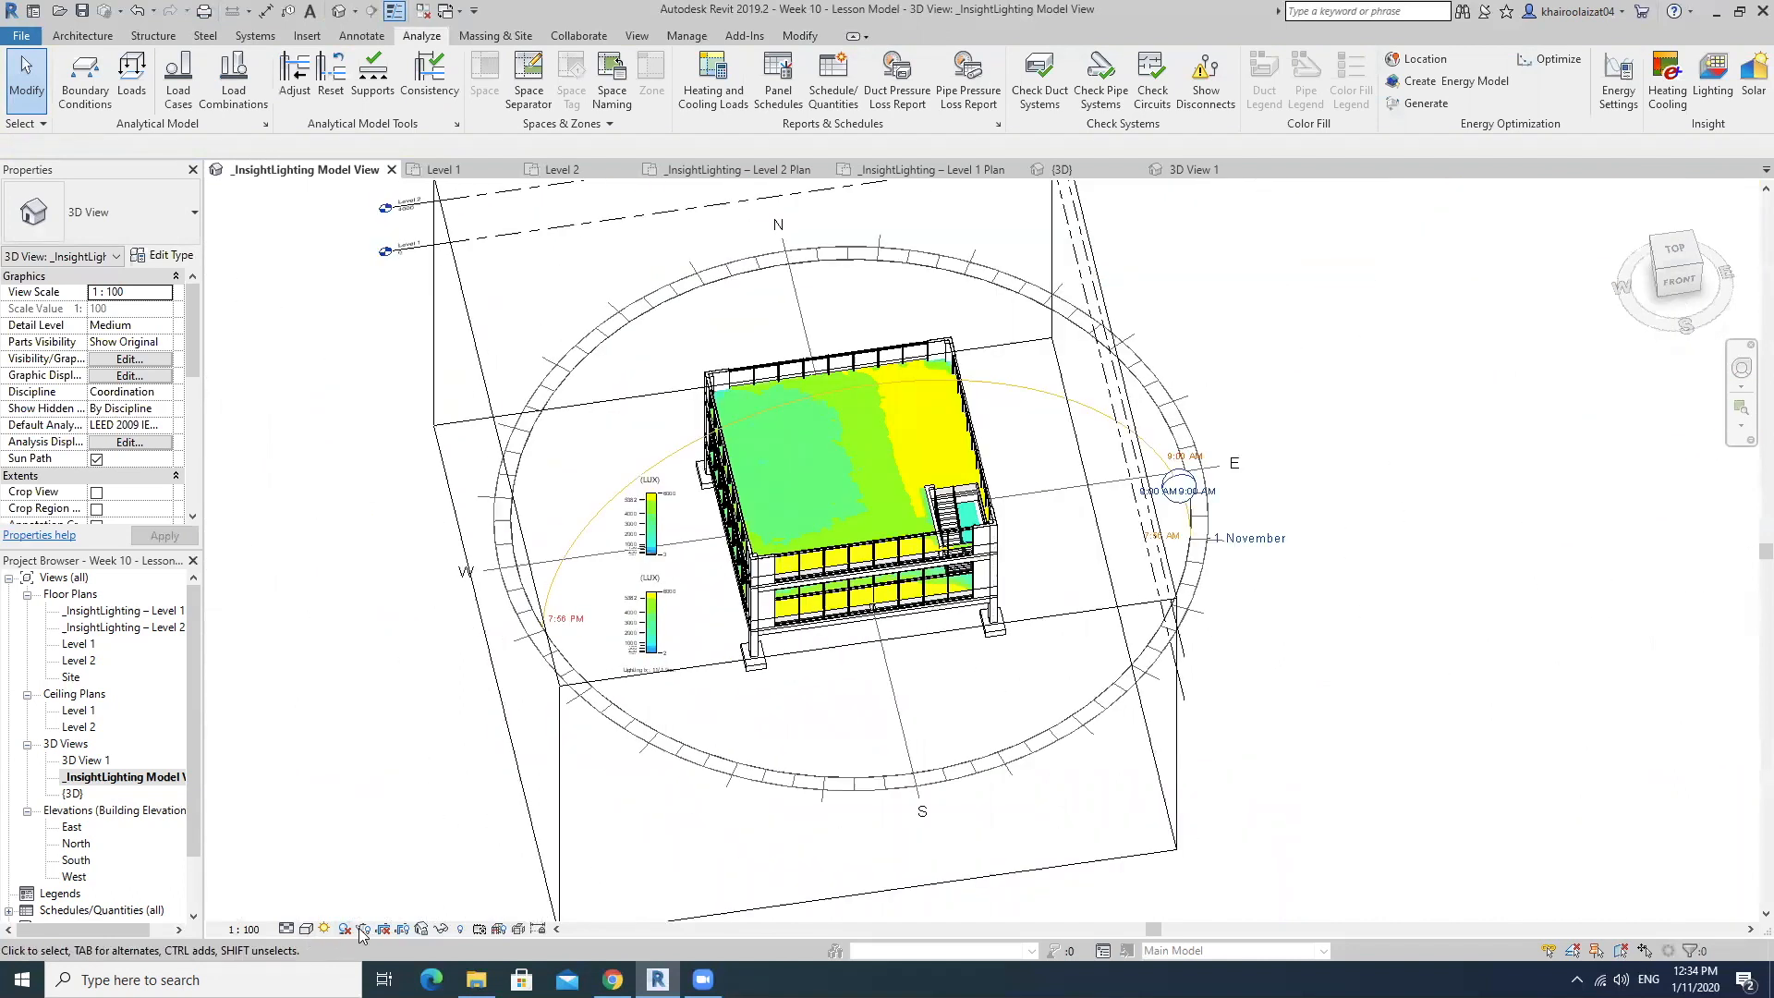
Reopen the sun settings and compare the study's date and time with the lighting result's caption.
{"action": "left_click", "coordinate": [323, 929]}
{"action": "left_click", "coordinate": [360, 862]}
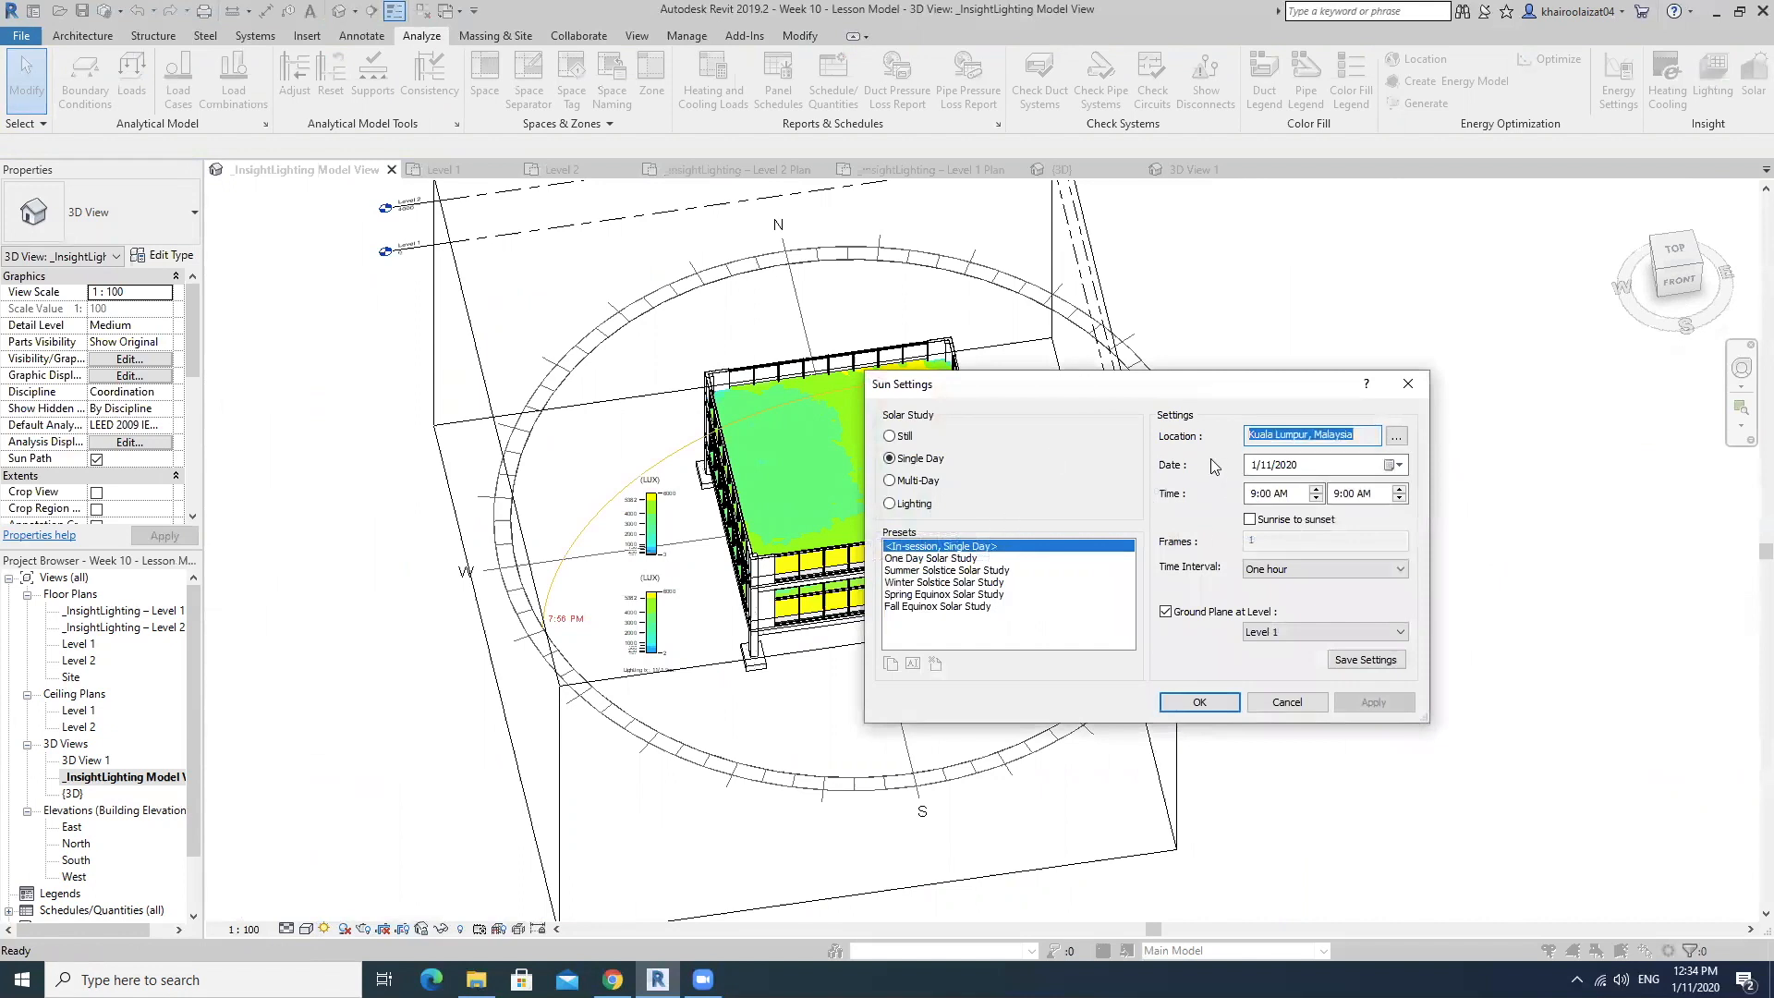
{"action": "left_click", "coordinate": [915, 460]}
{"action": "left_click_drag", "start_coordinate": [1291, 384], "coordinate": [1199, 413]}
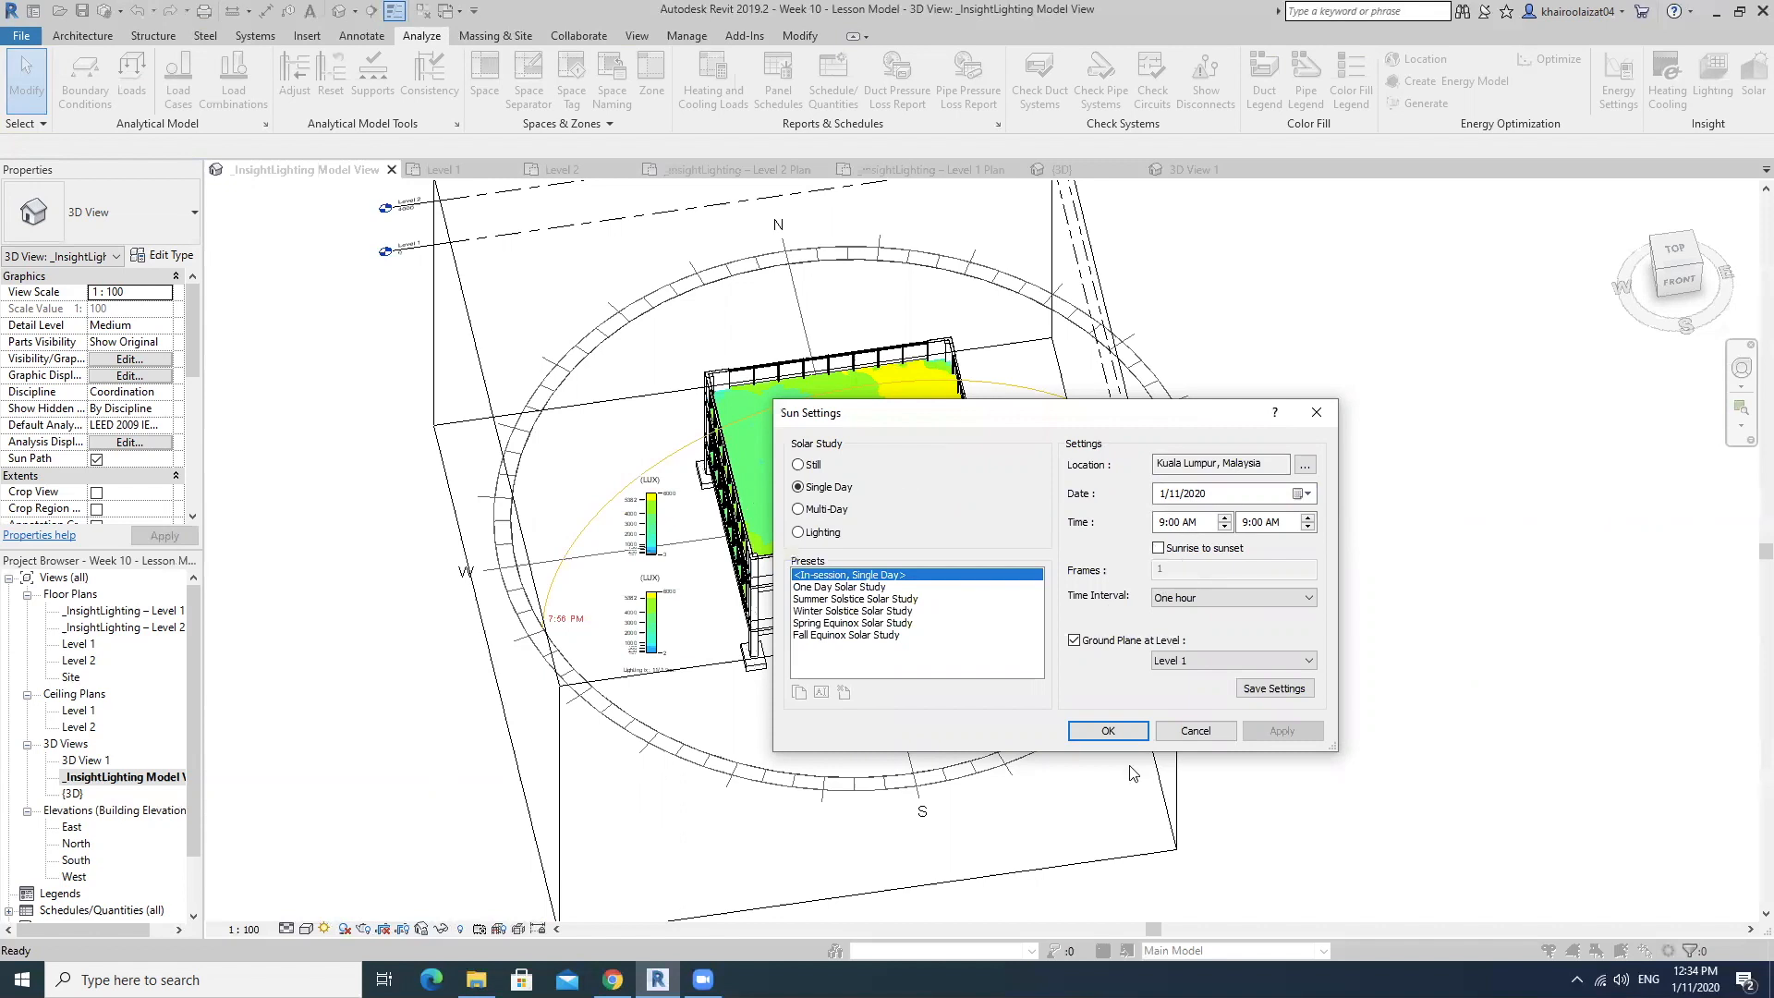
{"action": "left_click", "coordinate": [1129, 725]}
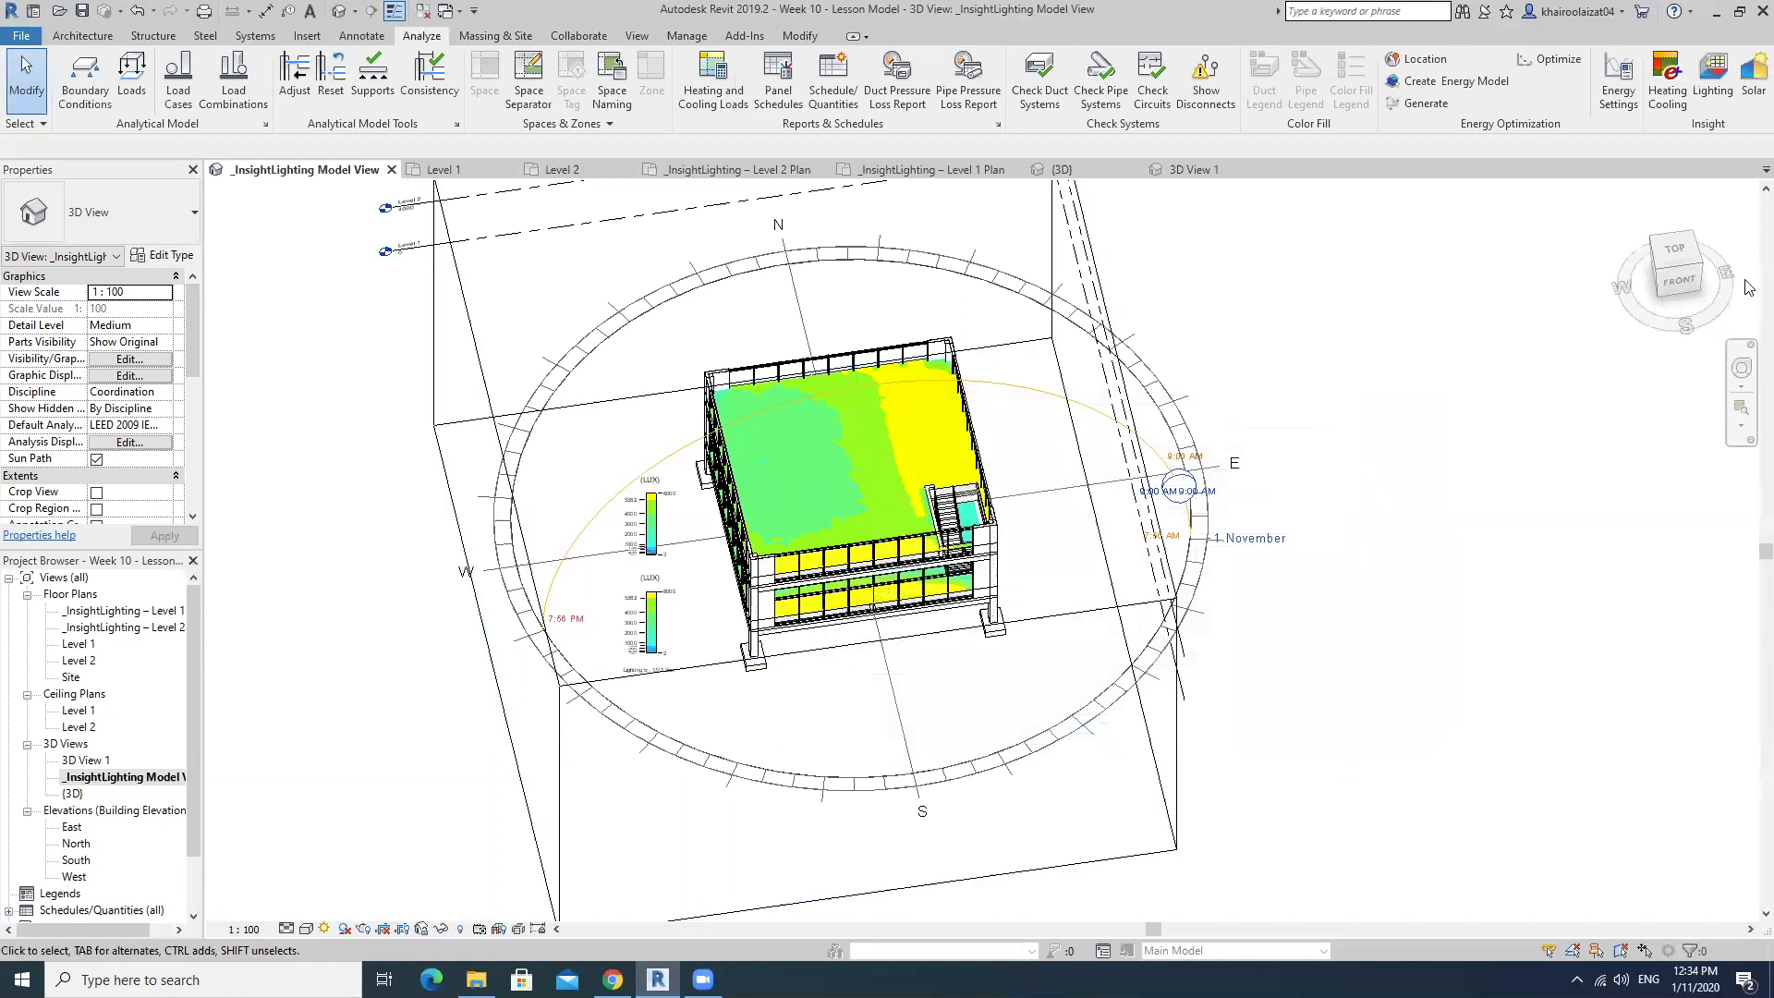
From the top view, stretch the section box's east and west faces outward past the building.
{"action": "left_click", "coordinate": [1674, 249]}
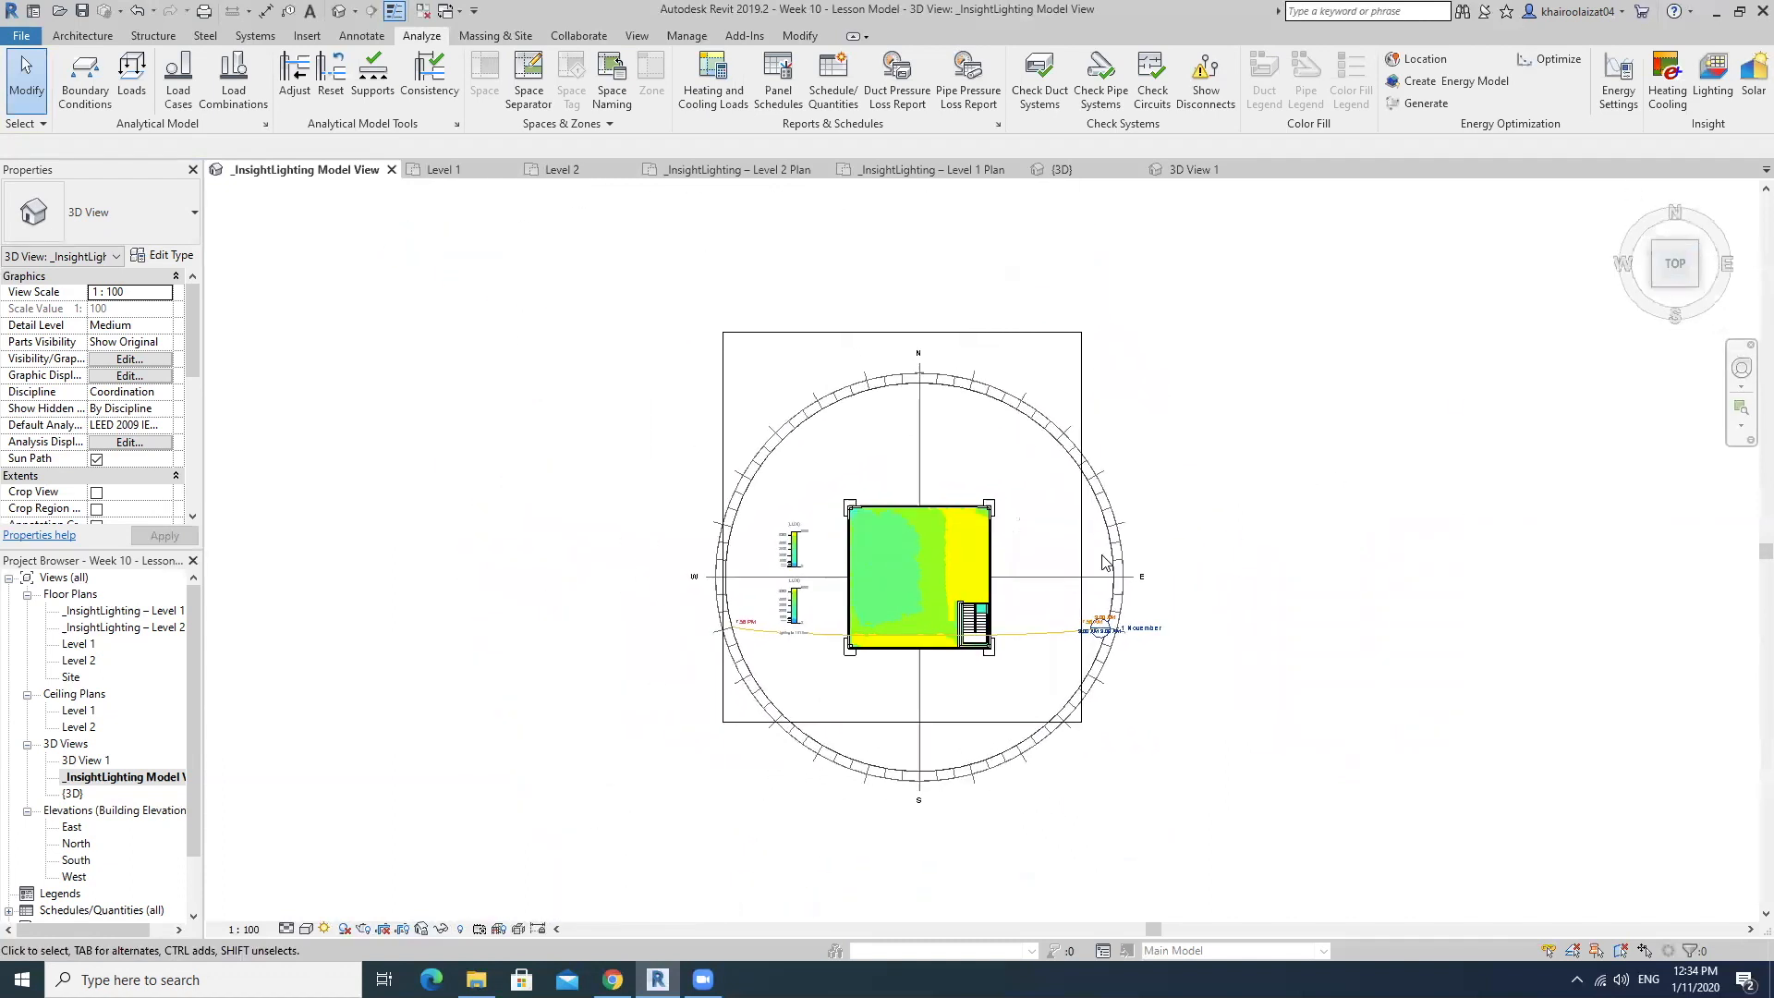
{"action": "scroll", "coordinate": [1205, 513], "scroll_direction": "up", "scroll_amount": 2}
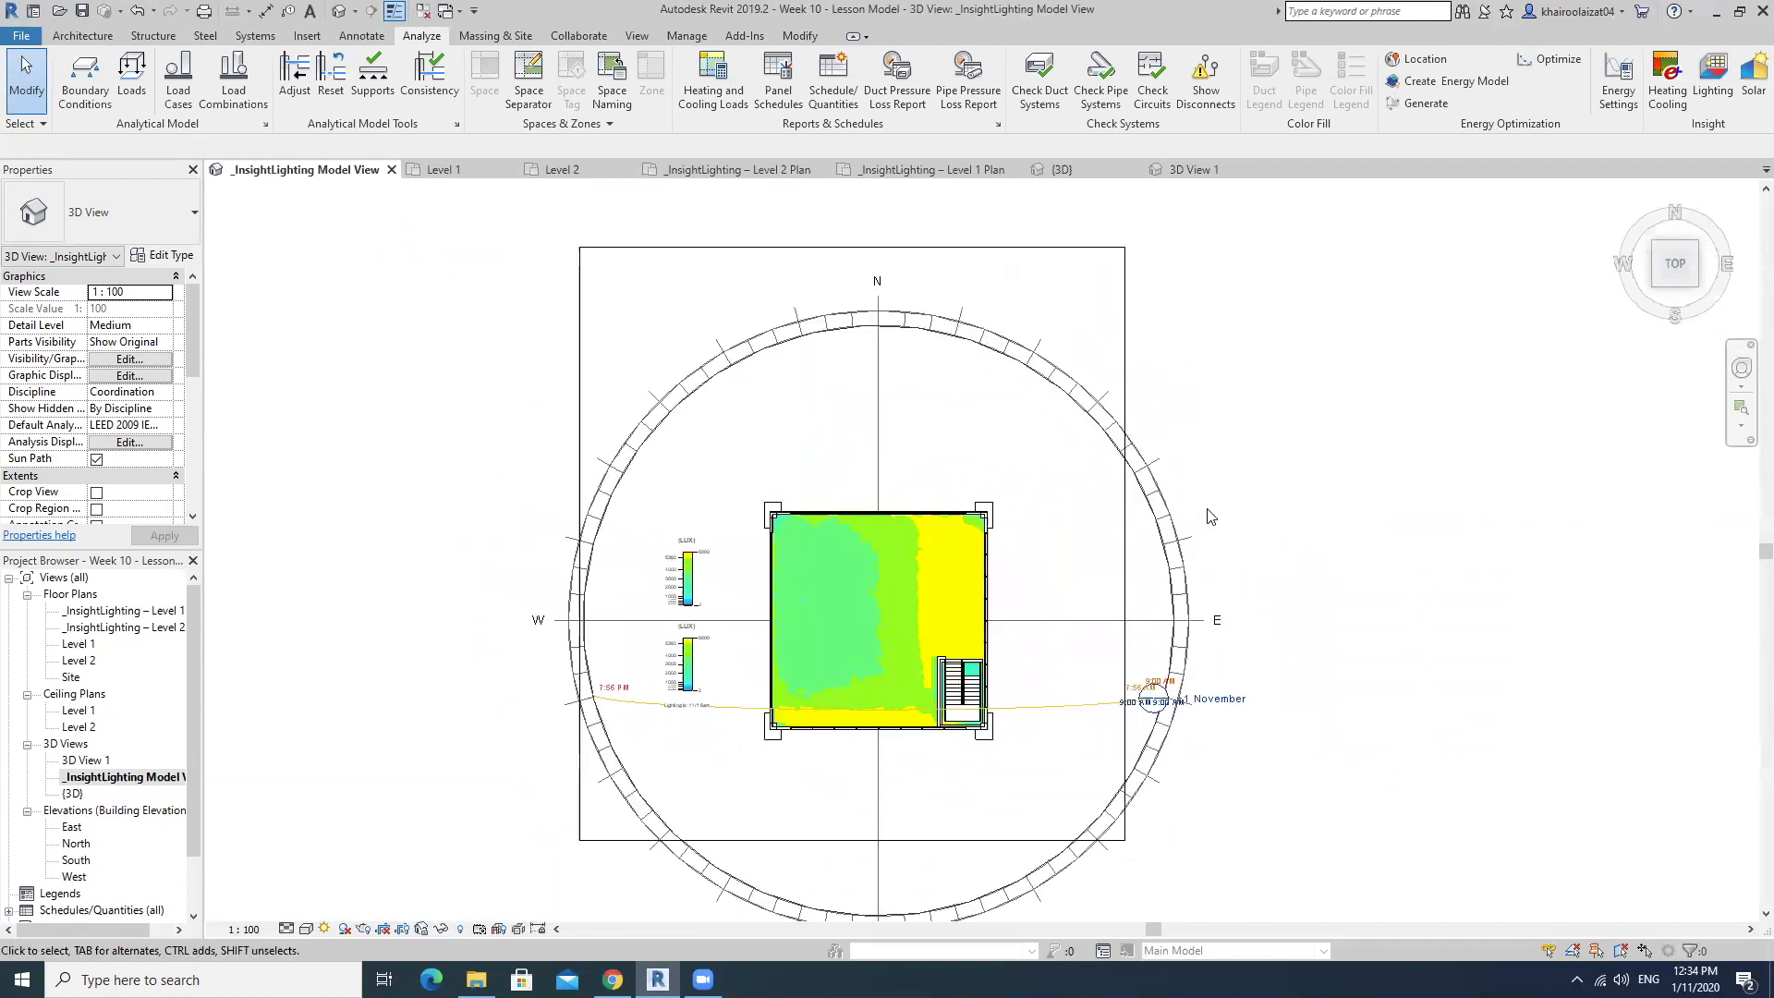
{"action": "left_click", "coordinate": [1123, 386]}
{"action": "left_click_drag", "start_coordinate": [1124, 544], "coordinate": [1341, 554]}
{"action": "middle_click_drag", "start_coordinate": [1244, 545], "coordinate": [1331, 414]}
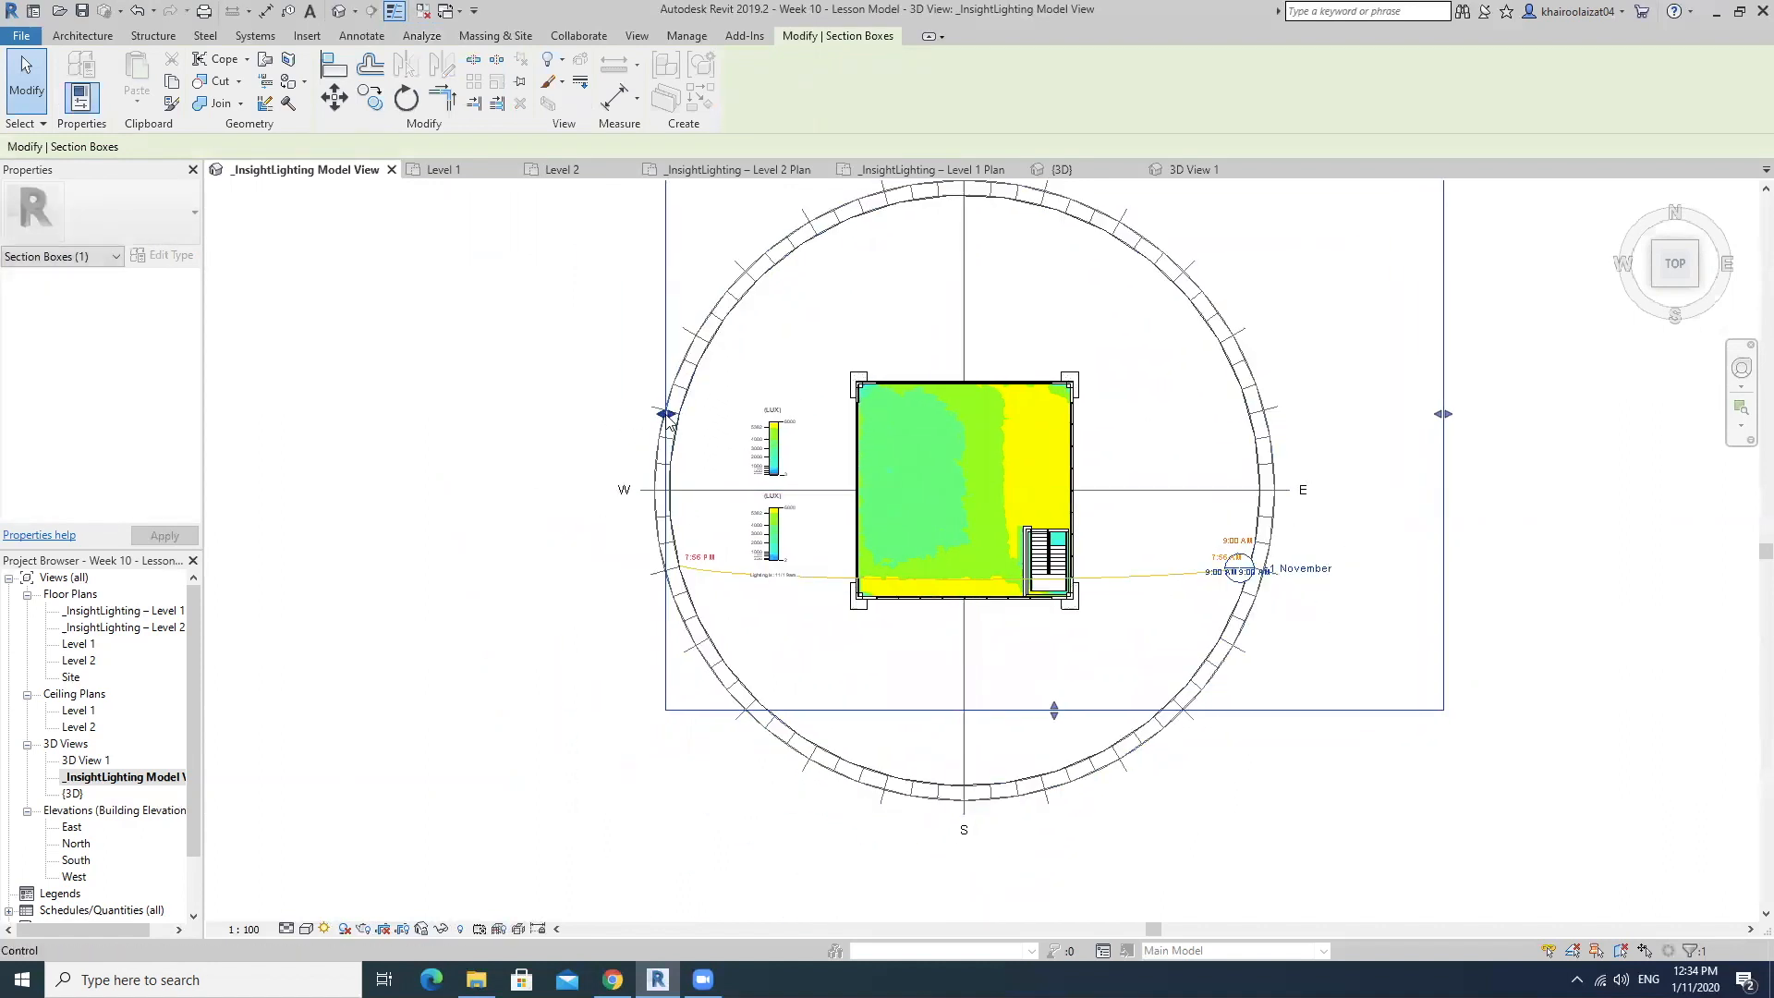
{"action": "scroll", "coordinate": [668, 417], "scroll_direction": "up", "scroll_amount": 4}
{"action": "left_click_drag", "start_coordinate": [667, 414], "coordinate": [508, 424]}
Extend the section box's south face and widen its east and west faces well beyond the sun path circle.
{"action": "scroll", "coordinate": [508, 423], "scroll_direction": "down", "scroll_amount": 4}
{"action": "left_click_drag", "start_coordinate": [822, 637], "coordinate": [812, 790]}
{"action": "left_click_drag", "start_coordinate": [492, 492], "coordinate": [460, 483]}
{"action": "middle_click_drag", "start_coordinate": [991, 456], "coordinate": [1156, 459]}
{"action": "scroll", "coordinate": [1010, 470], "scroll_direction": "up", "scroll_amount": 3}
{"action": "middle_click_drag", "start_coordinate": [1053, 678], "coordinate": [1056, 617]}
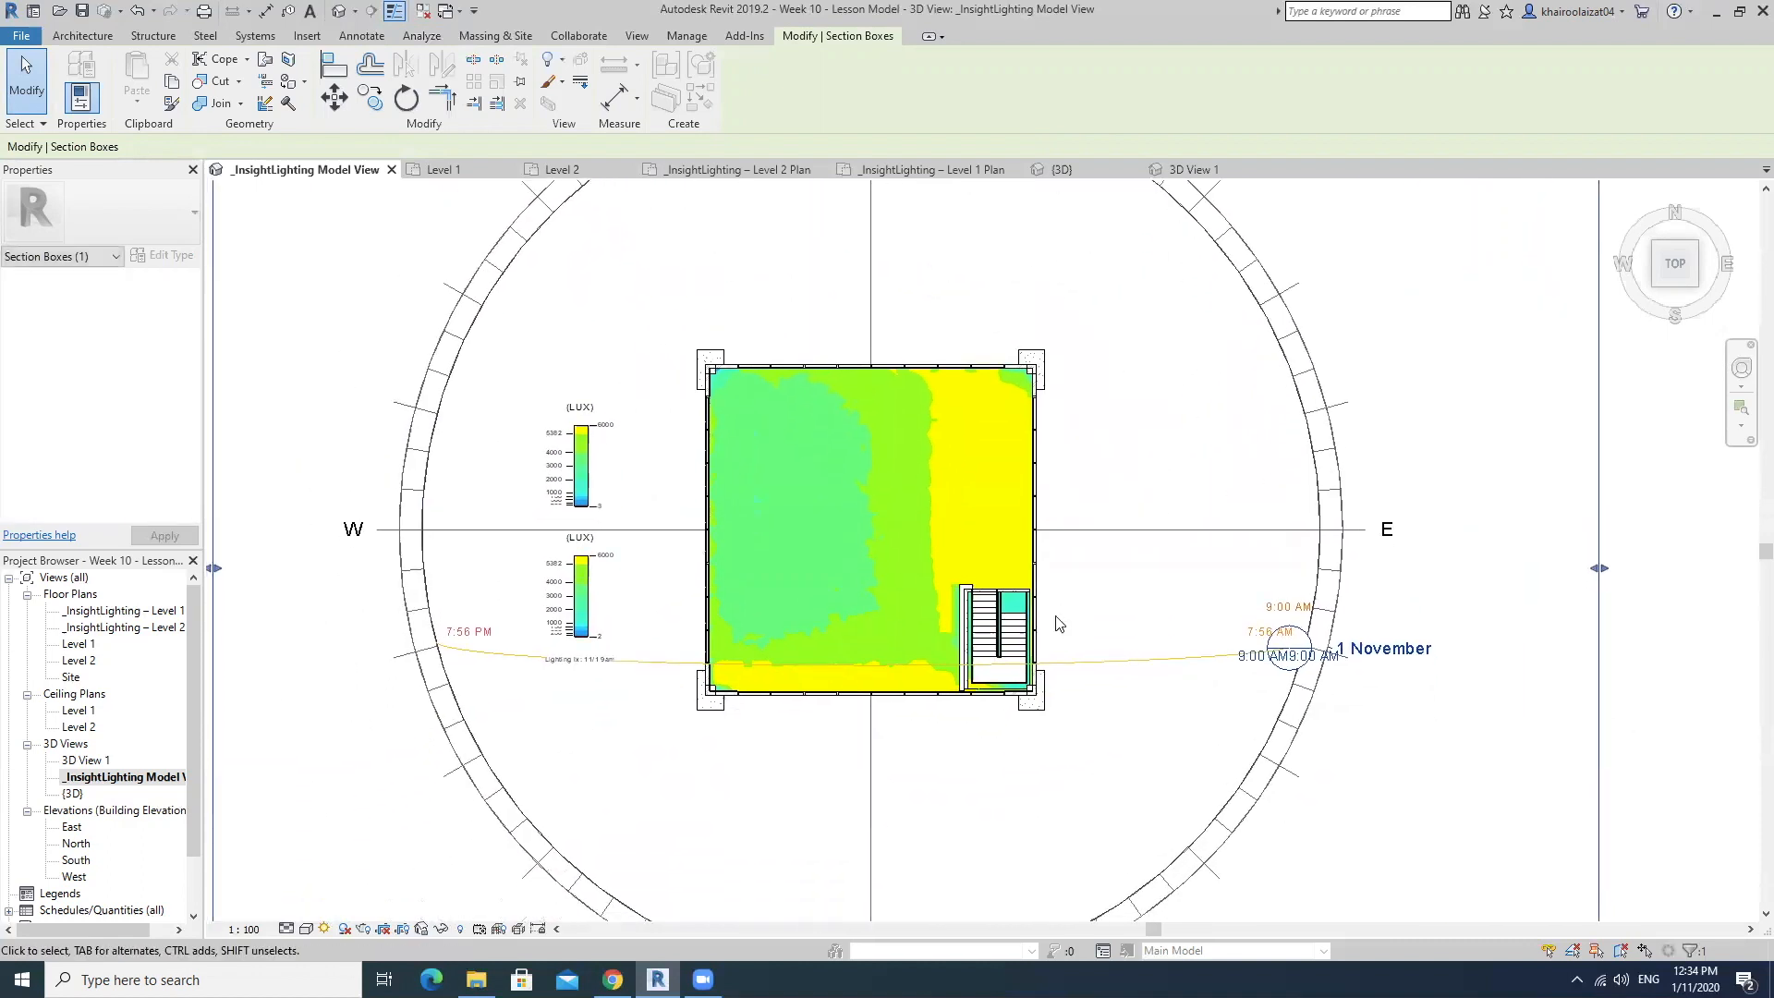
Turn on shadows and compare them with the upper floor's illuminance around the staircase.
{"action": "left_click", "coordinate": [344, 928]}
{"action": "scroll", "coordinate": [1098, 598], "scroll_direction": "up", "scroll_amount": 3}
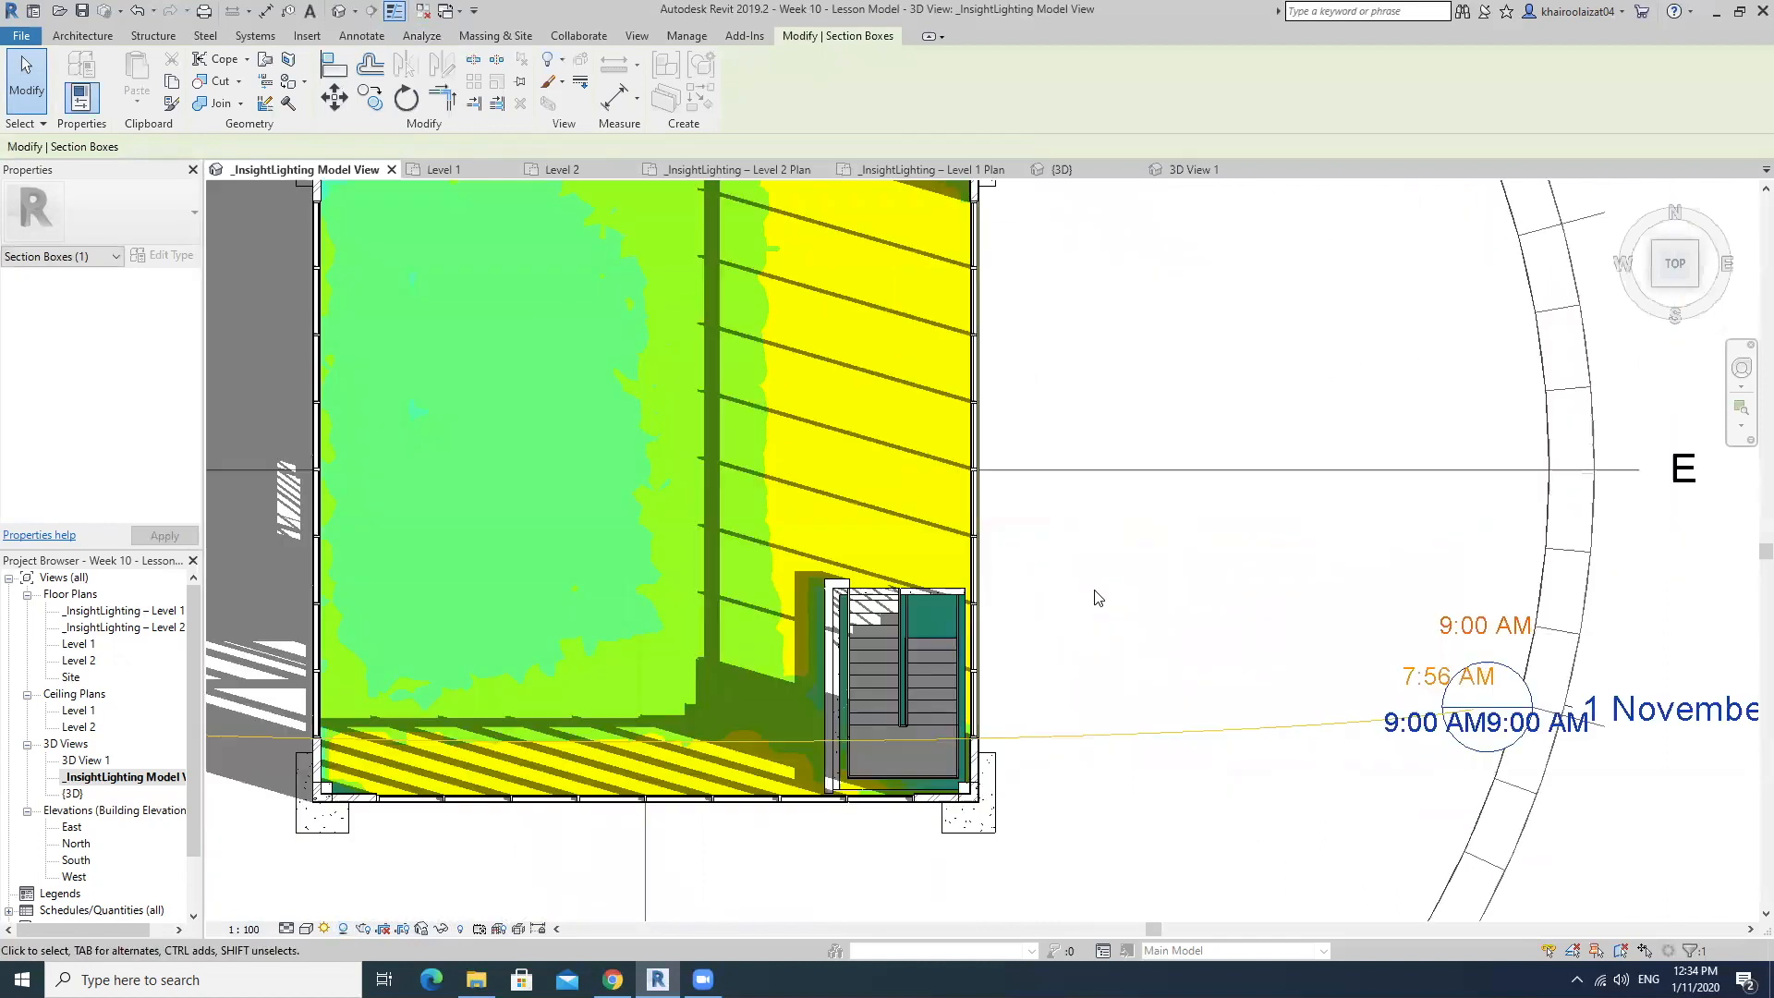
{"action": "scroll", "coordinate": [1097, 599], "scroll_direction": "down", "scroll_amount": 2}
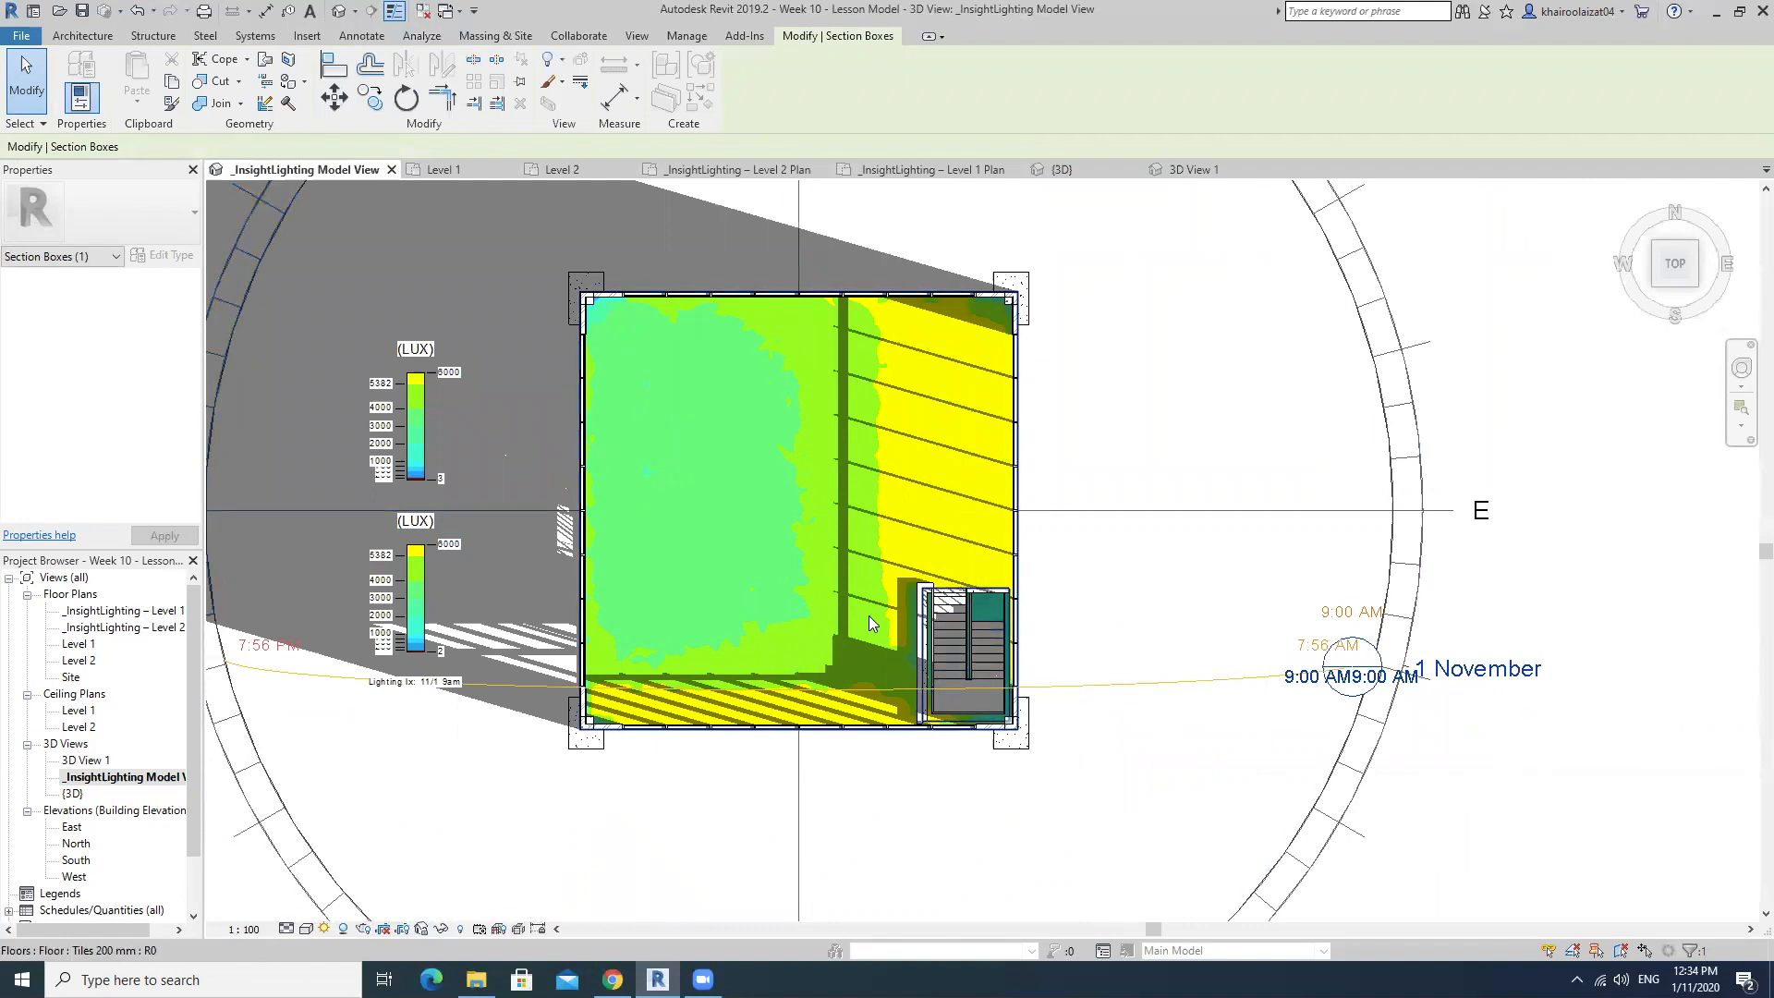
{"action": "scroll", "coordinate": [868, 615], "scroll_direction": "up", "scroll_amount": 2}
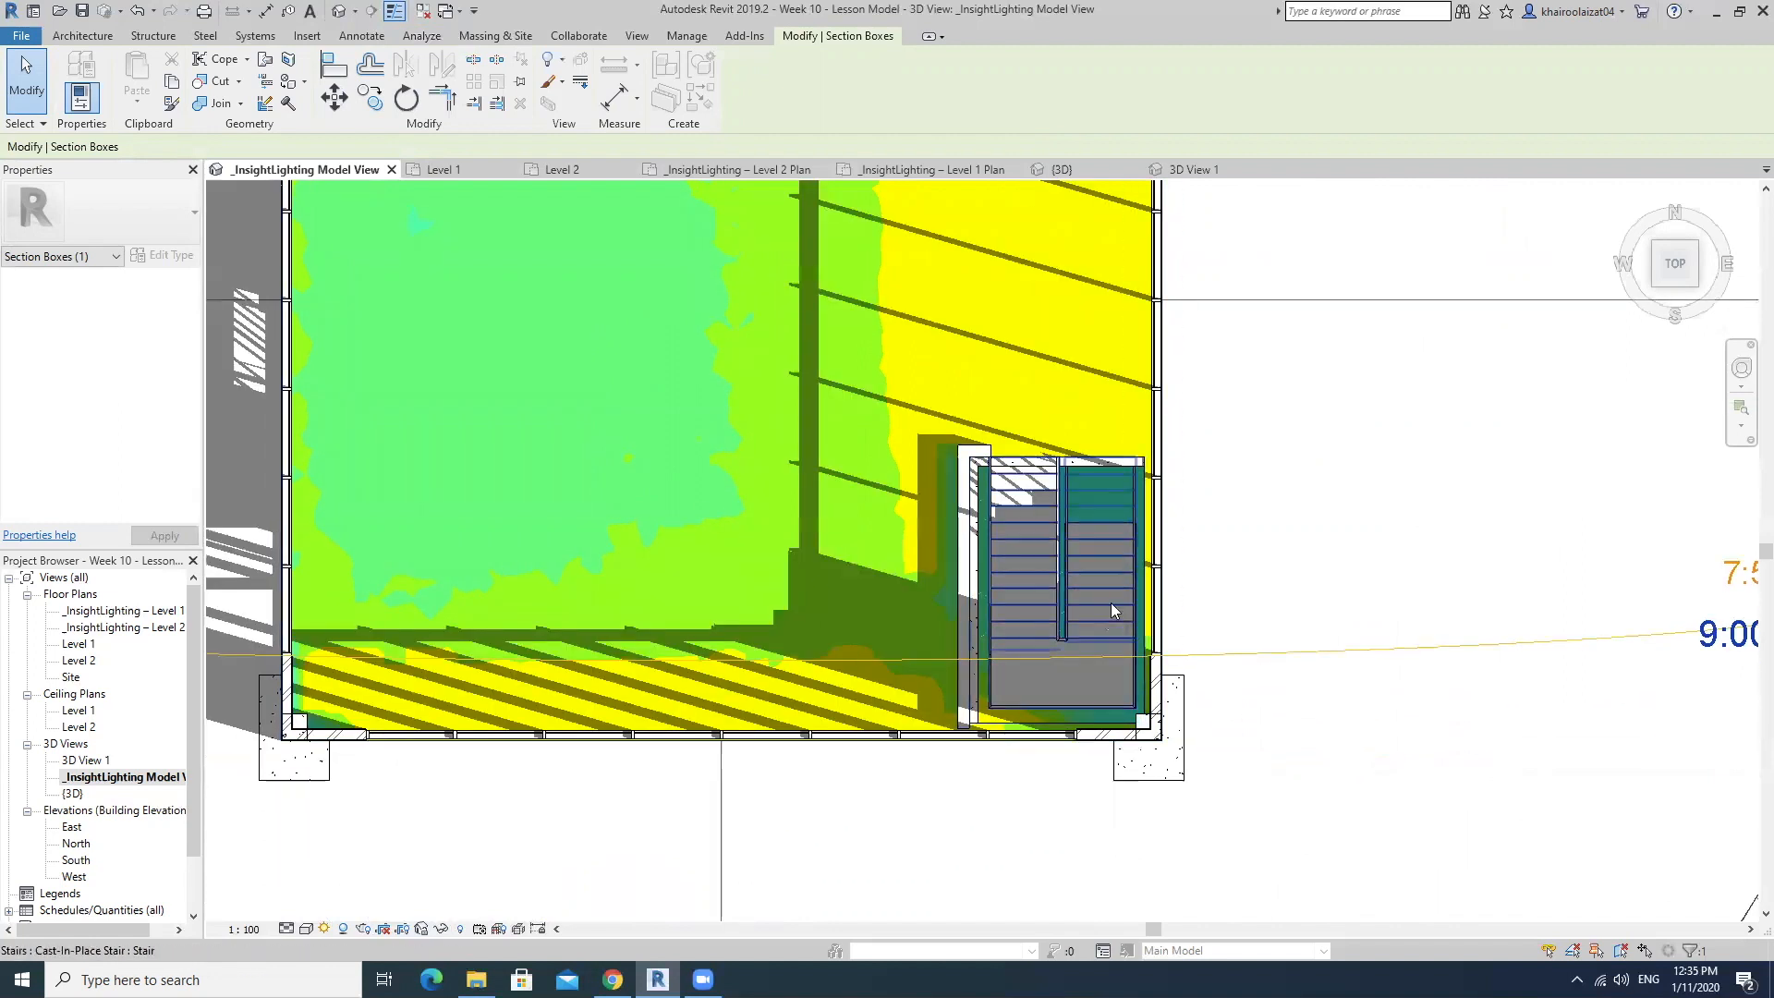
{"action": "scroll", "coordinate": [982, 654], "scroll_direction": "up", "scroll_amount": 2}
{"action": "scroll", "coordinate": [1045, 600], "scroll_direction": "down", "scroll_amount": 5}
{"action": "middle_click_drag", "start_coordinate": [998, 477], "coordinate": [1010, 571]}
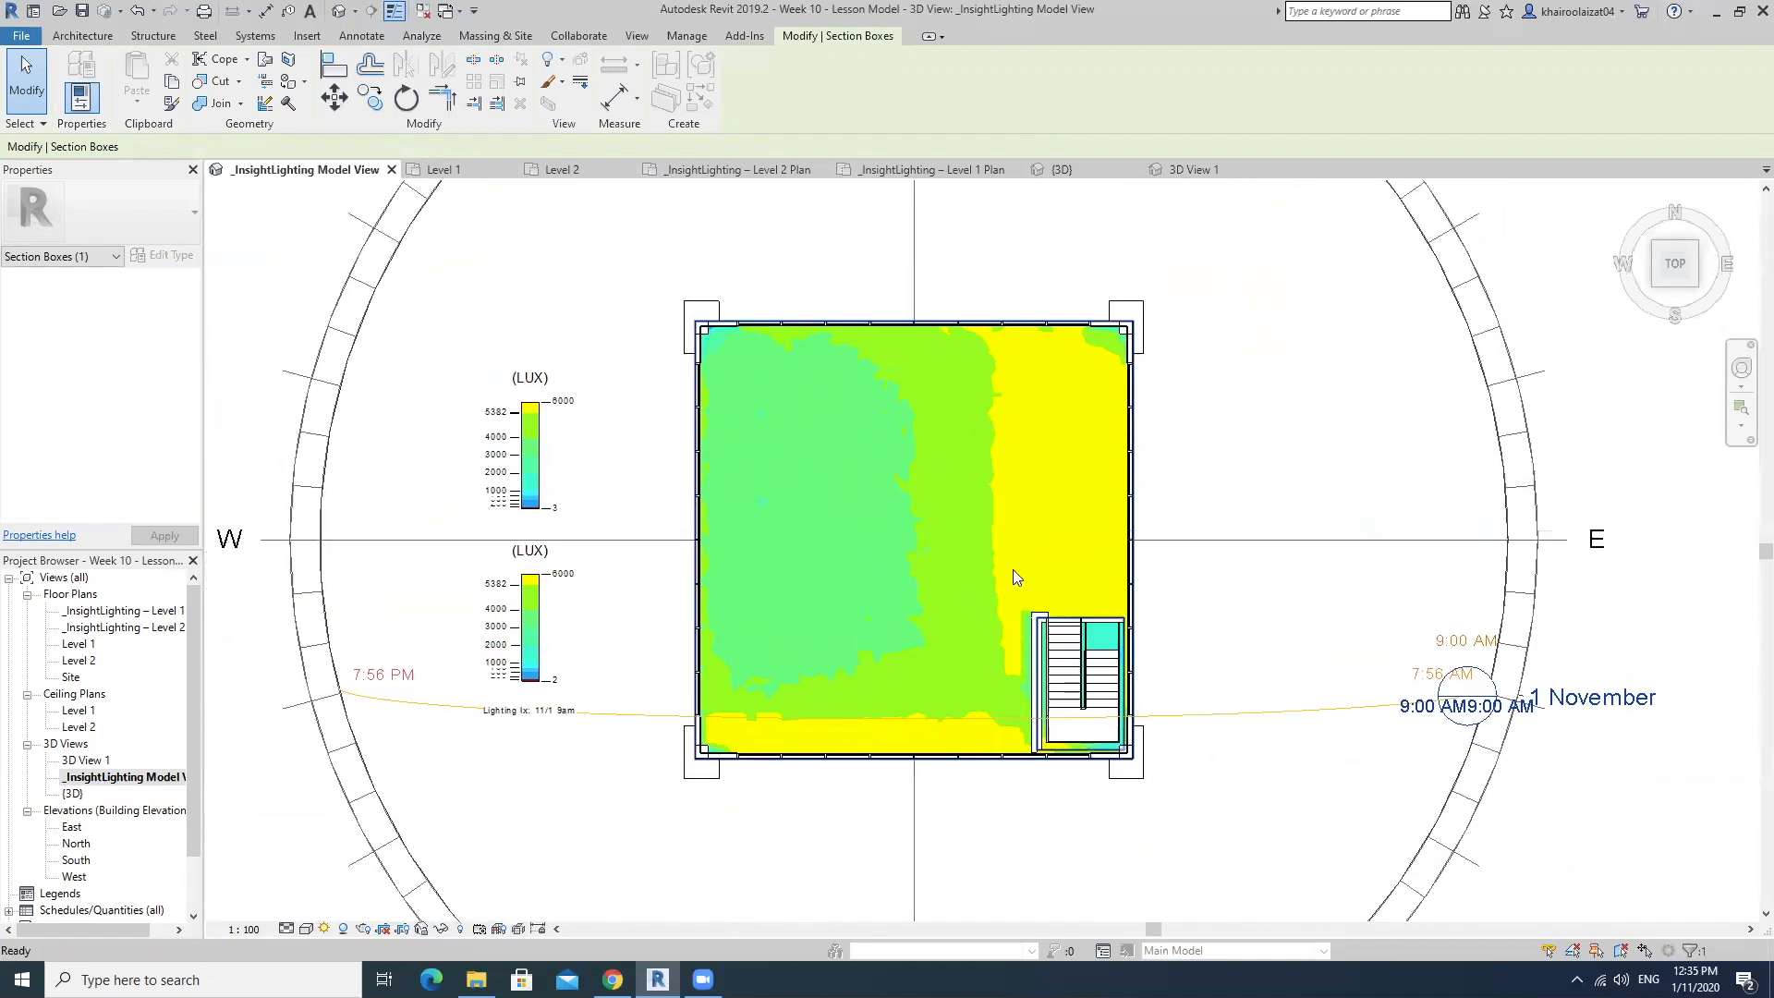
Examine the mullion shadows against the upper floor's illuminance bands along the east facade and toward the interior.
{"action": "scroll", "coordinate": [1025, 360], "scroll_direction": "up", "scroll_amount": 2}
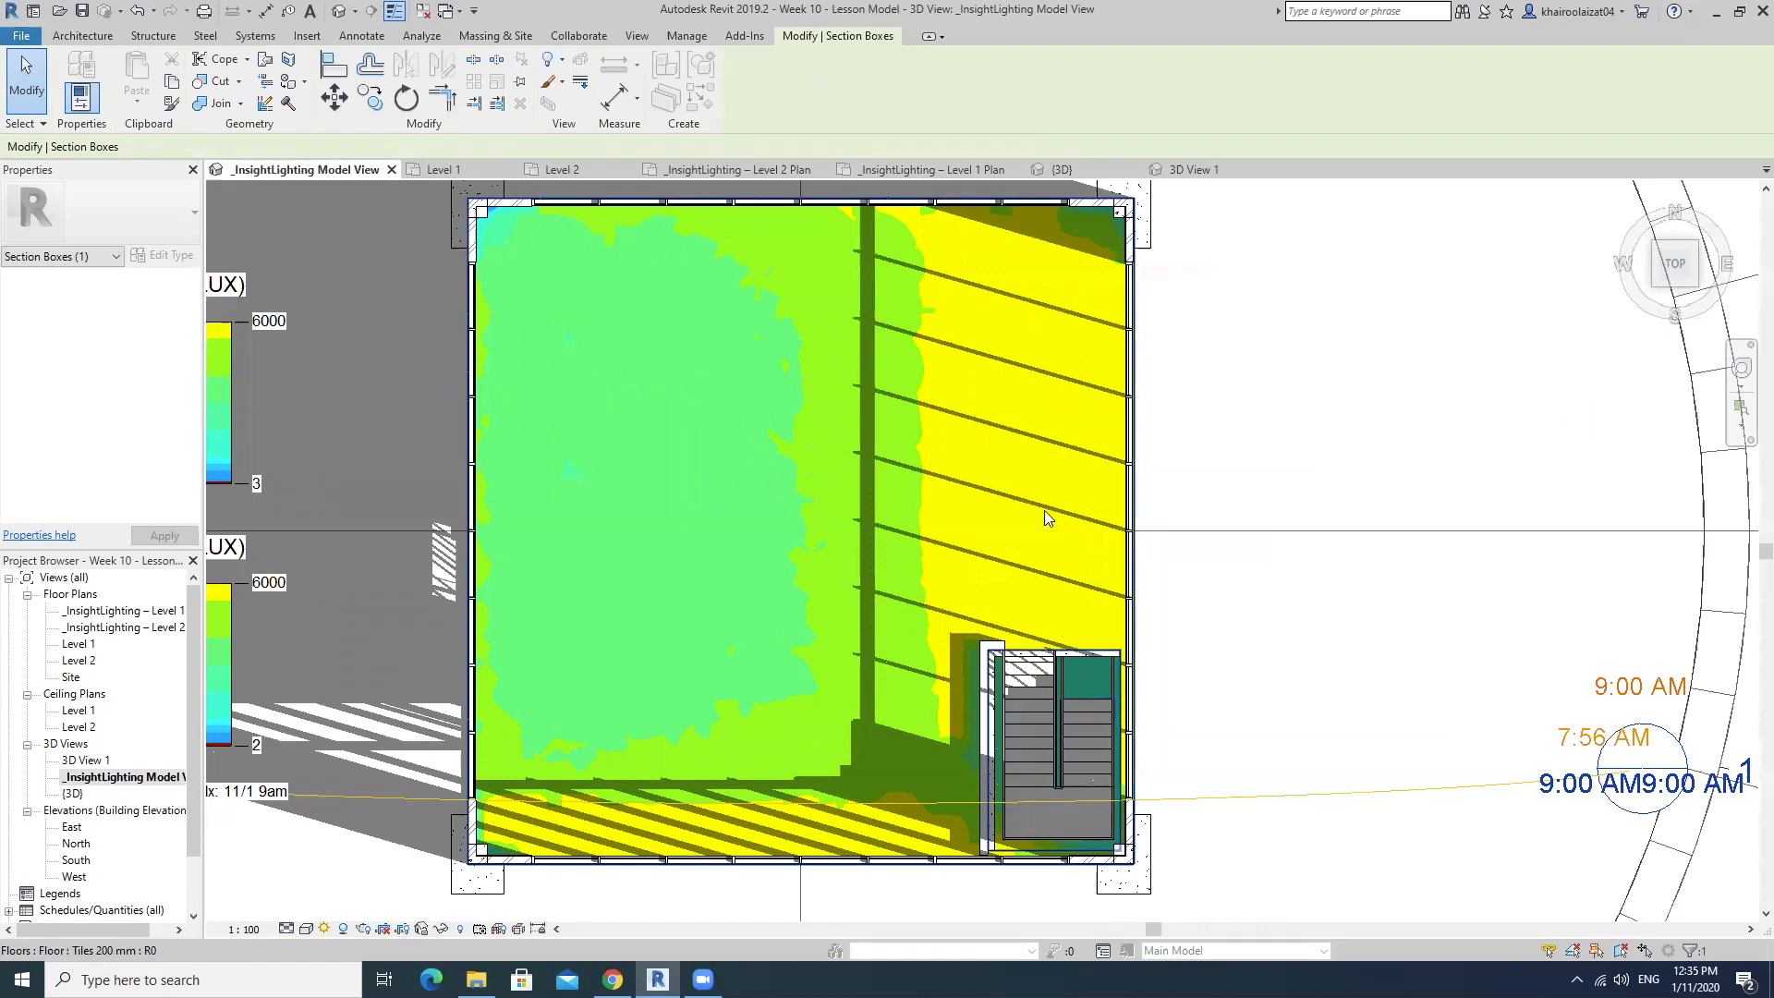
{"action": "scroll", "coordinate": [1139, 415], "scroll_direction": "up", "scroll_amount": 2}
{"action": "scroll", "coordinate": [1138, 415], "scroll_direction": "down", "scroll_amount": 2}
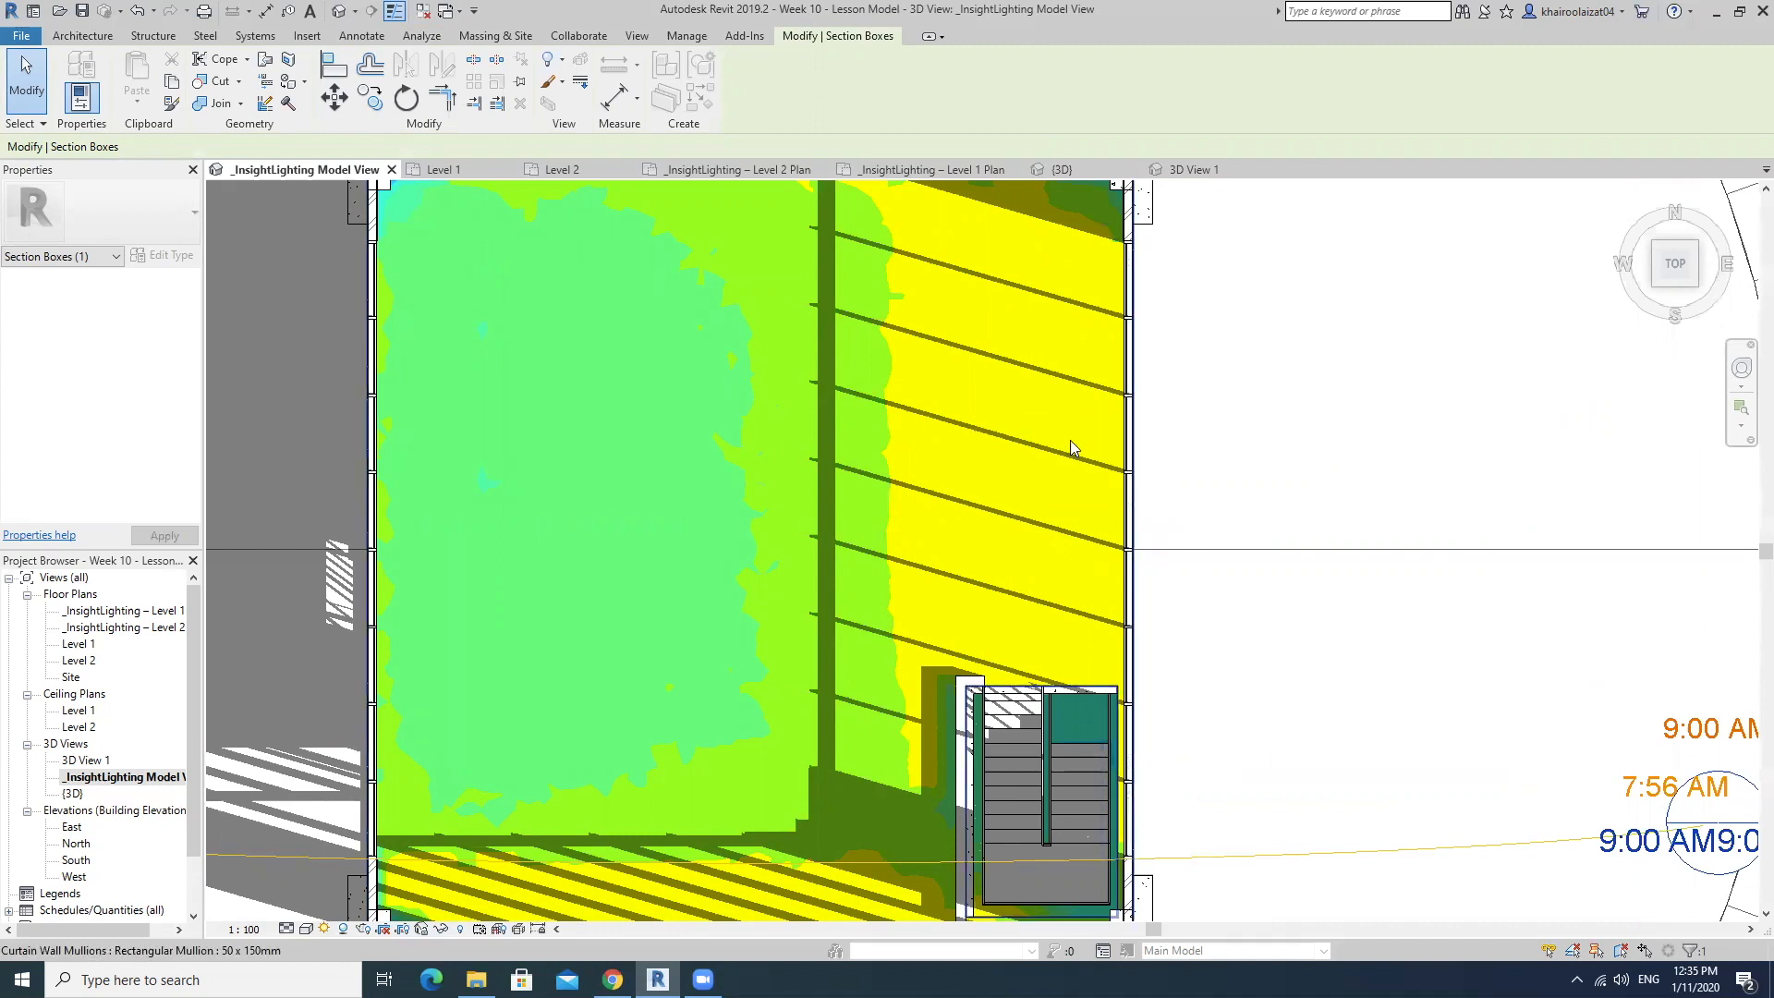
{"action": "middle_click_drag", "start_coordinate": [1072, 449], "coordinate": [1219, 543]}
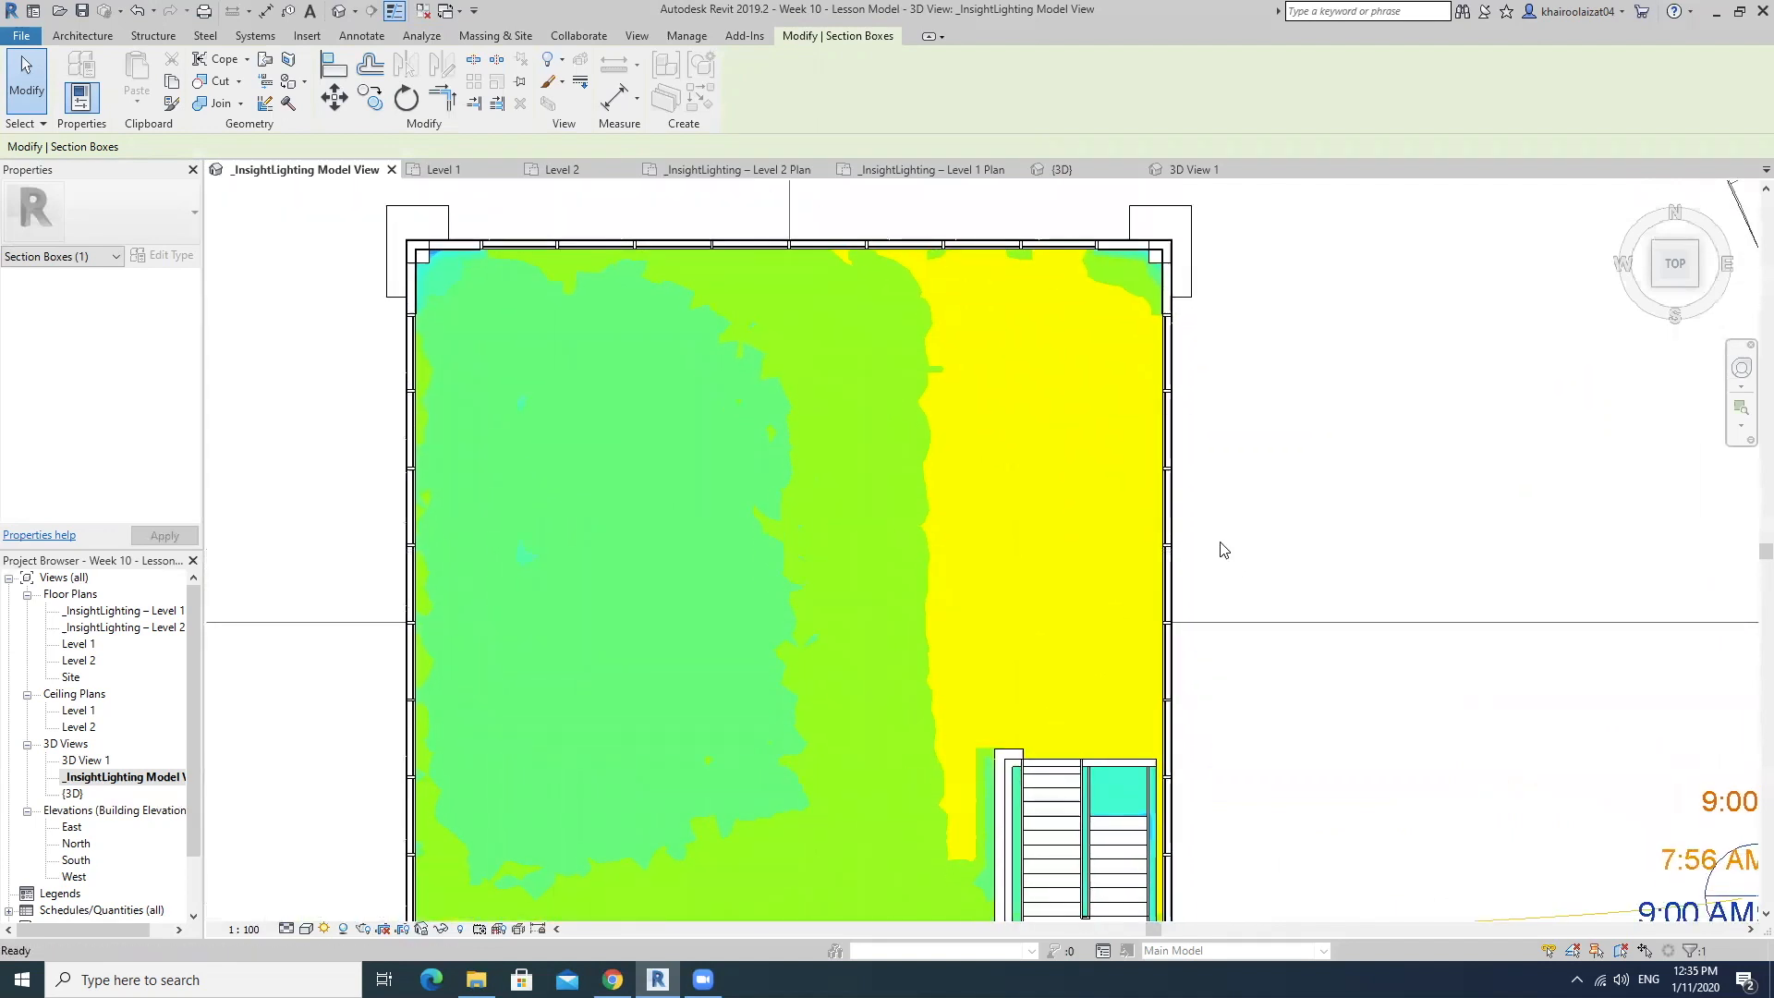
{"action": "scroll", "coordinate": [1138, 497], "scroll_direction": "down", "scroll_amount": 2}
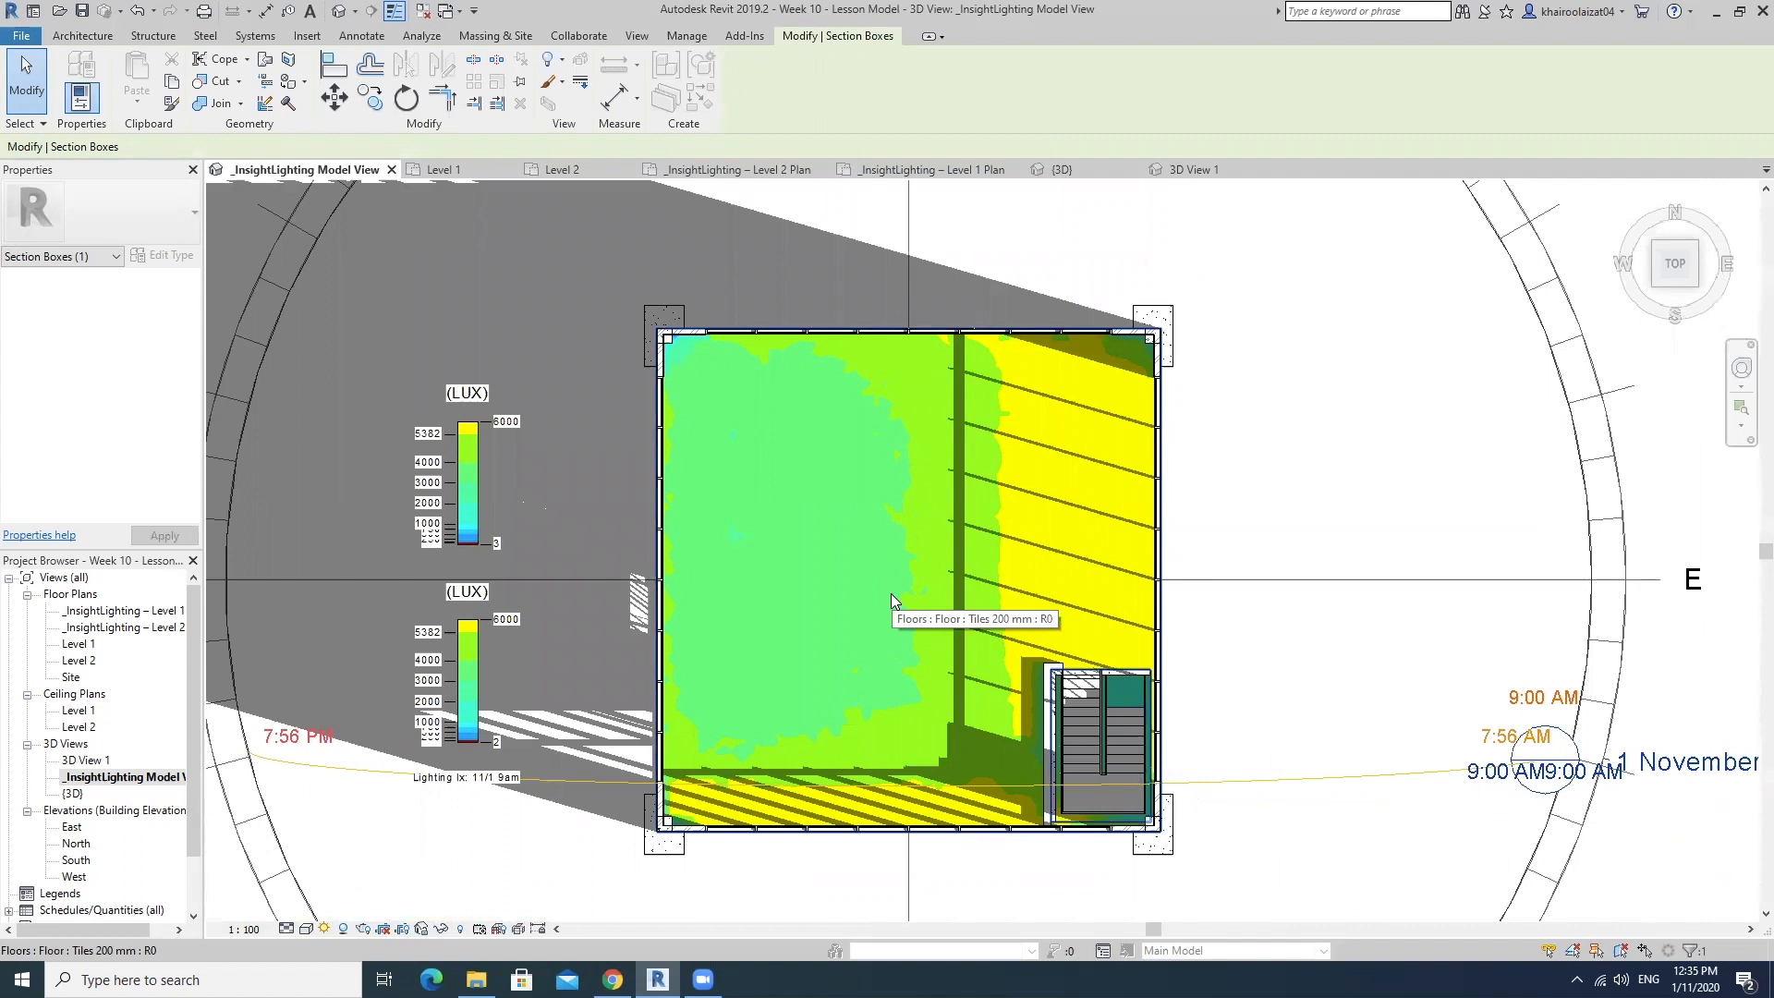
{"action": "scroll", "coordinate": [1076, 504], "scroll_direction": "up", "scroll_amount": 1}
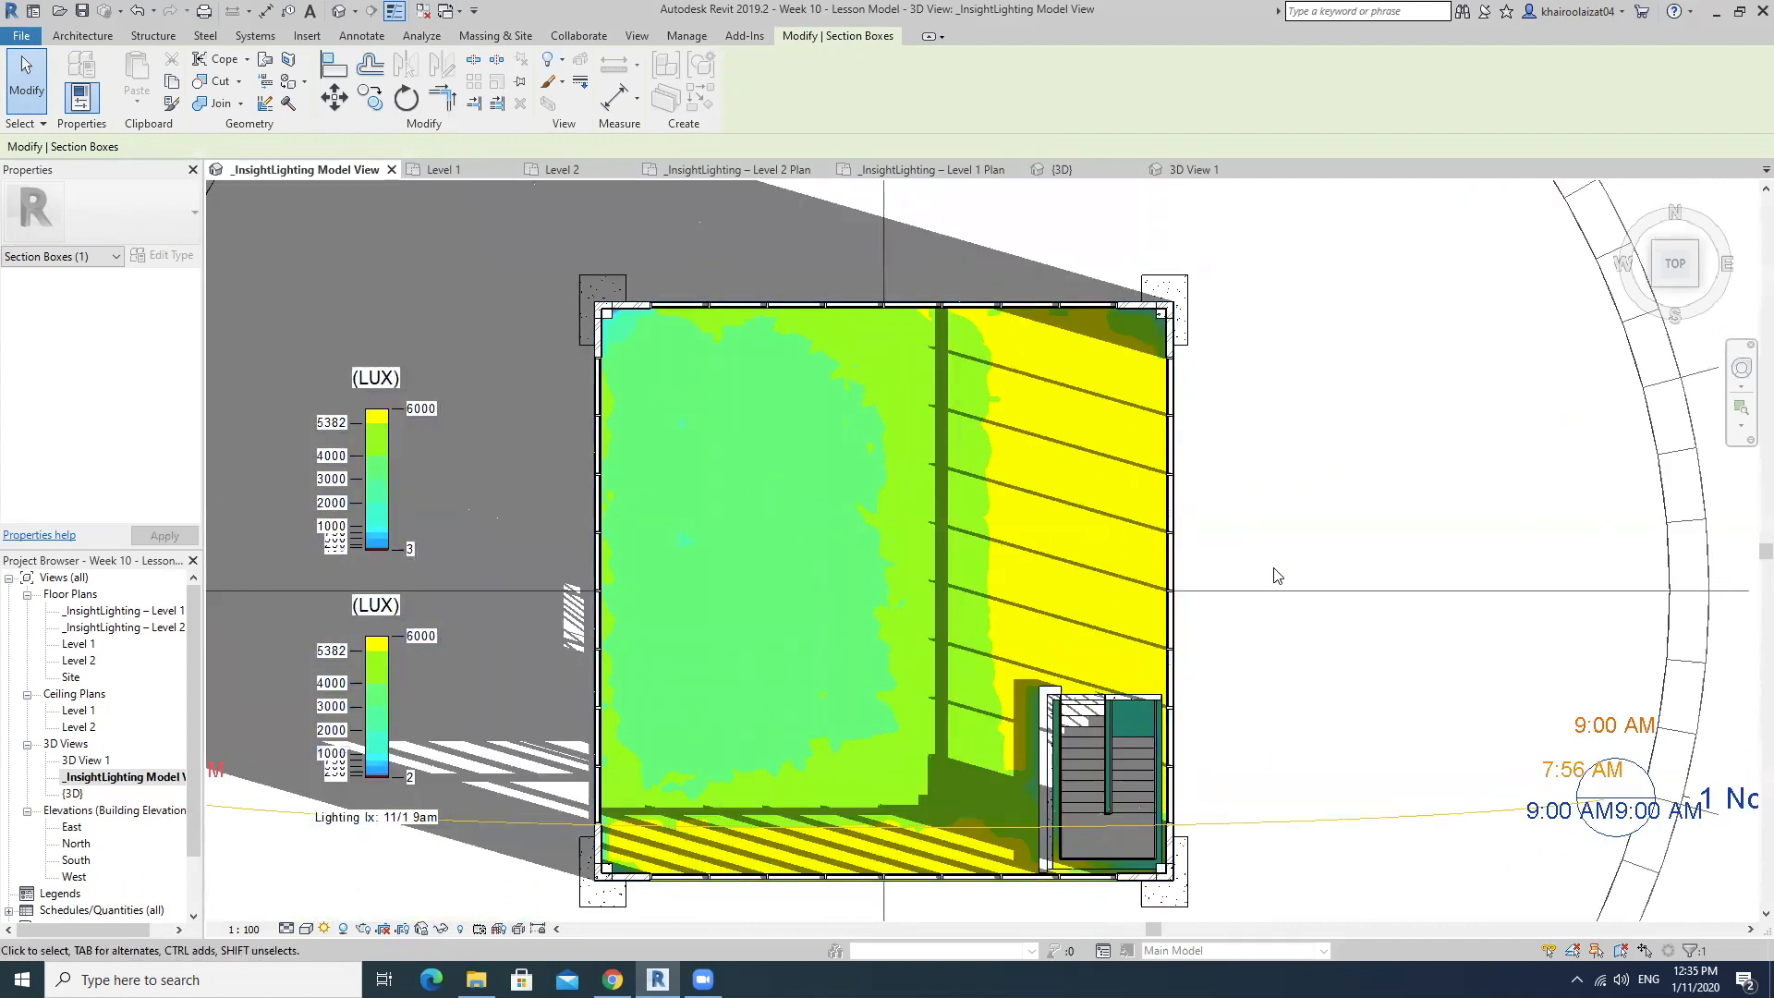
Lower the section box's upper face to expose the lower floor and view its shadows and illuminance from the top.
{"action": "middle_click_drag", "start_coordinate": [1273, 672], "coordinate": [1270, 373], "text": "shift"}
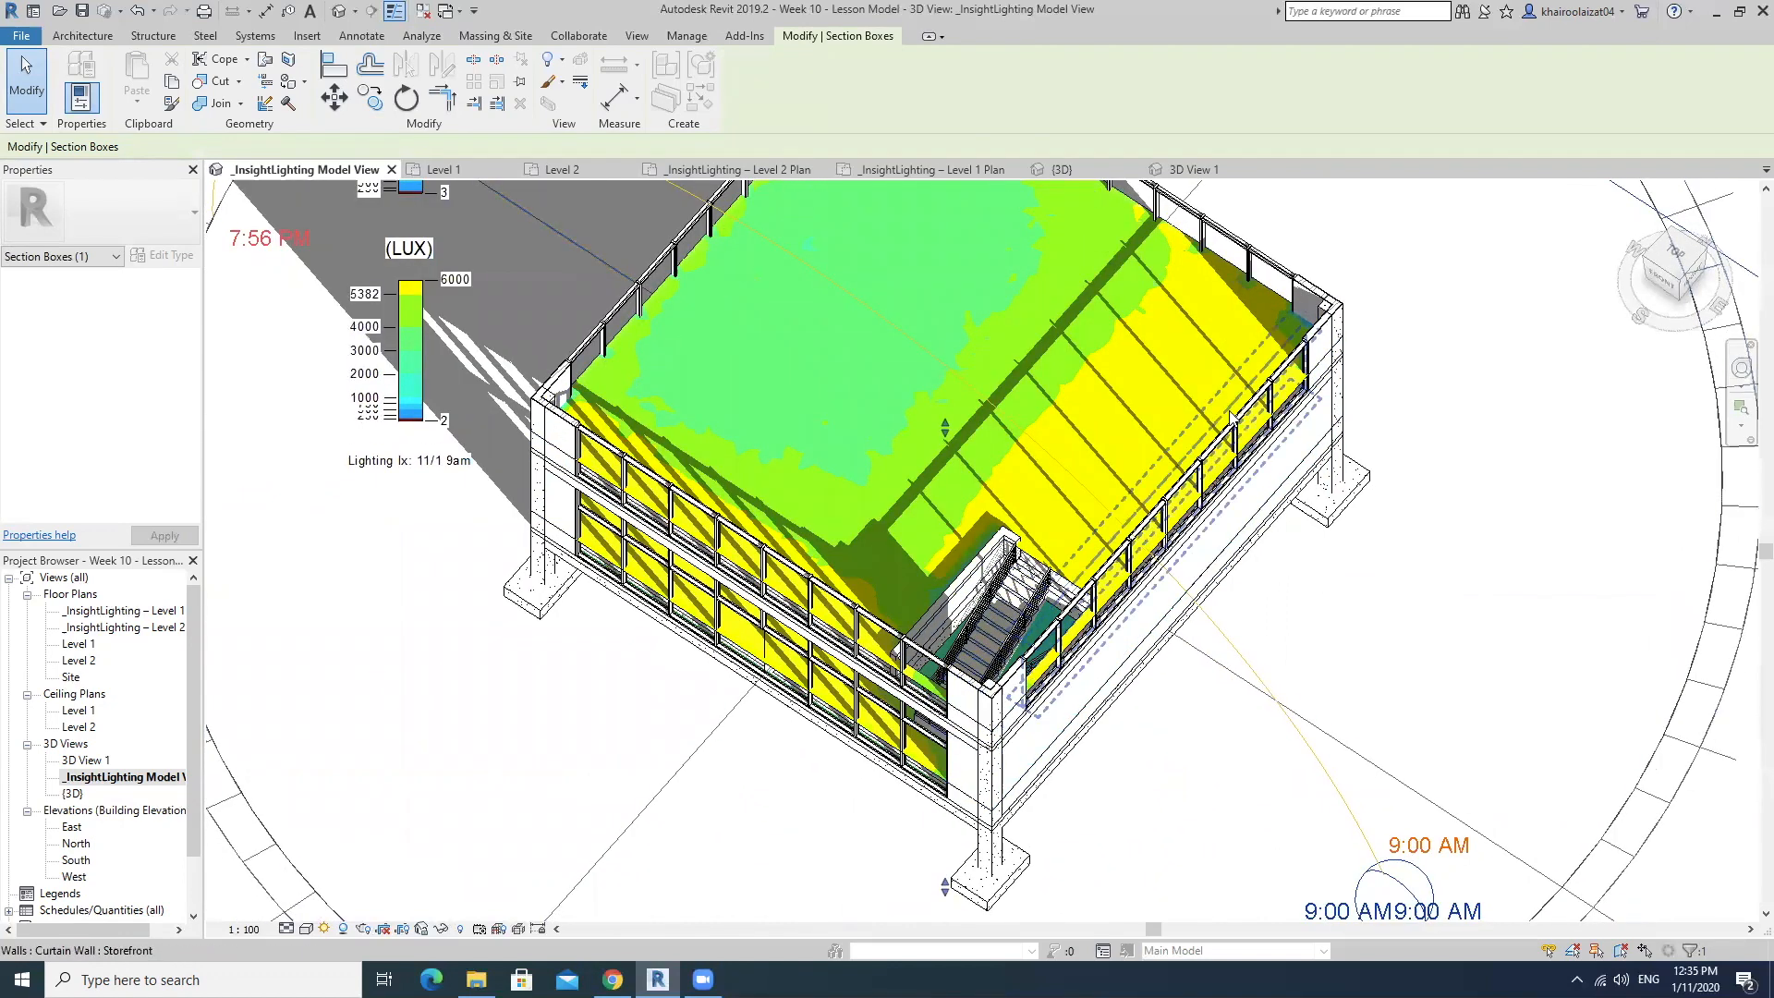
{"action": "middle_click_drag", "start_coordinate": [1330, 416], "coordinate": [1180, 554]}
{"action": "scroll", "coordinate": [1179, 554], "scroll_direction": "down", "scroll_amount": 3}
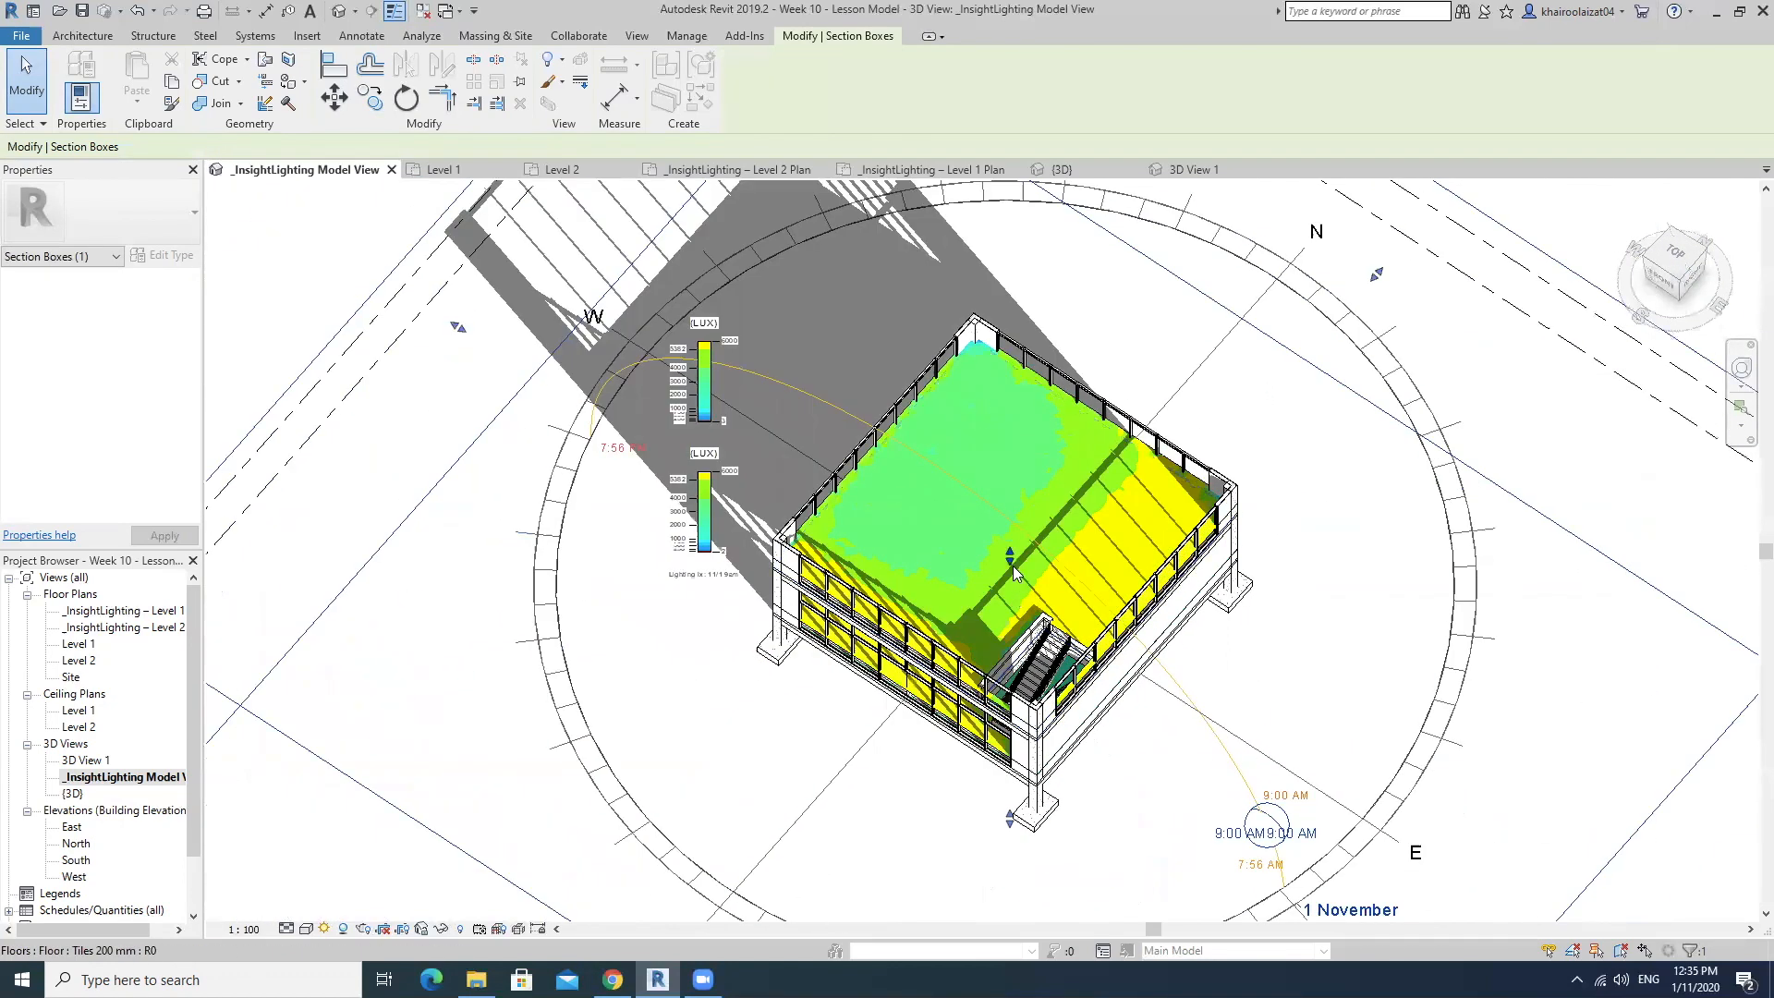
{"action": "left_click_drag", "start_coordinate": [1001, 580], "coordinate": [1010, 605]}
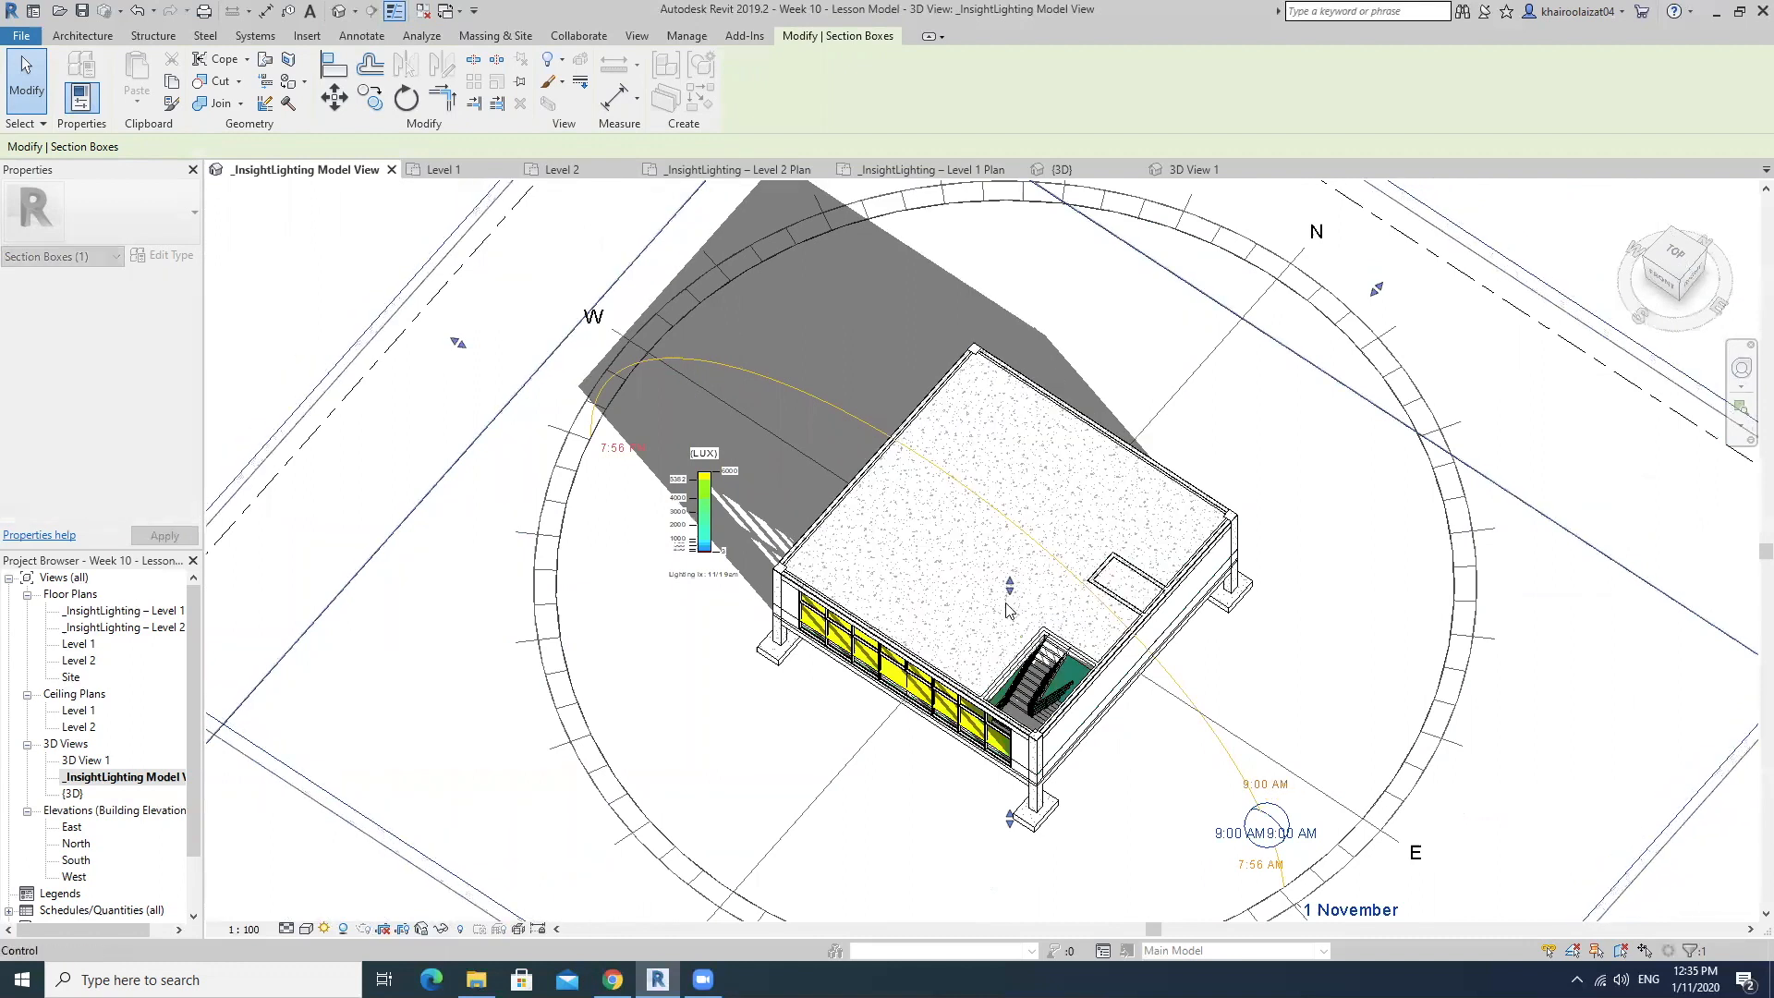
{"action": "middle_click_drag", "start_coordinate": [1159, 616], "coordinate": [1243, 673], "text": "shift"}
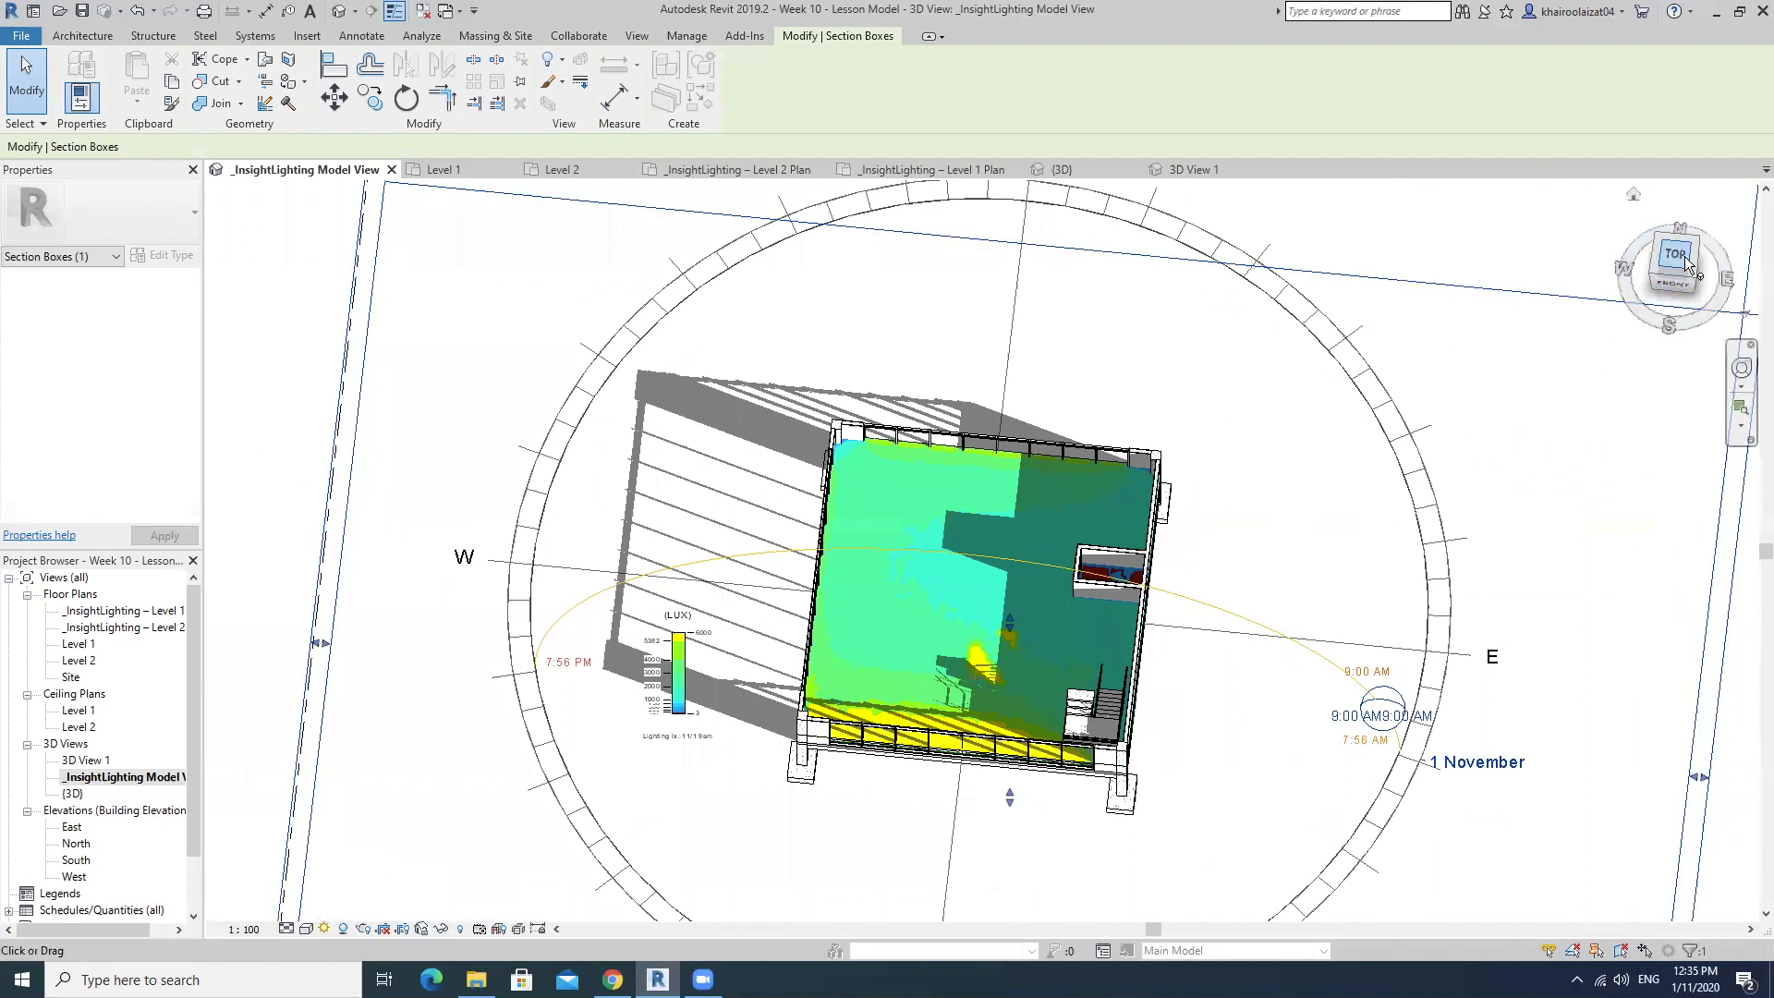
{"action": "left_click", "coordinate": [1683, 257]}
{"action": "scroll", "coordinate": [1091, 558], "scroll_direction": "up", "scroll_amount": 8}
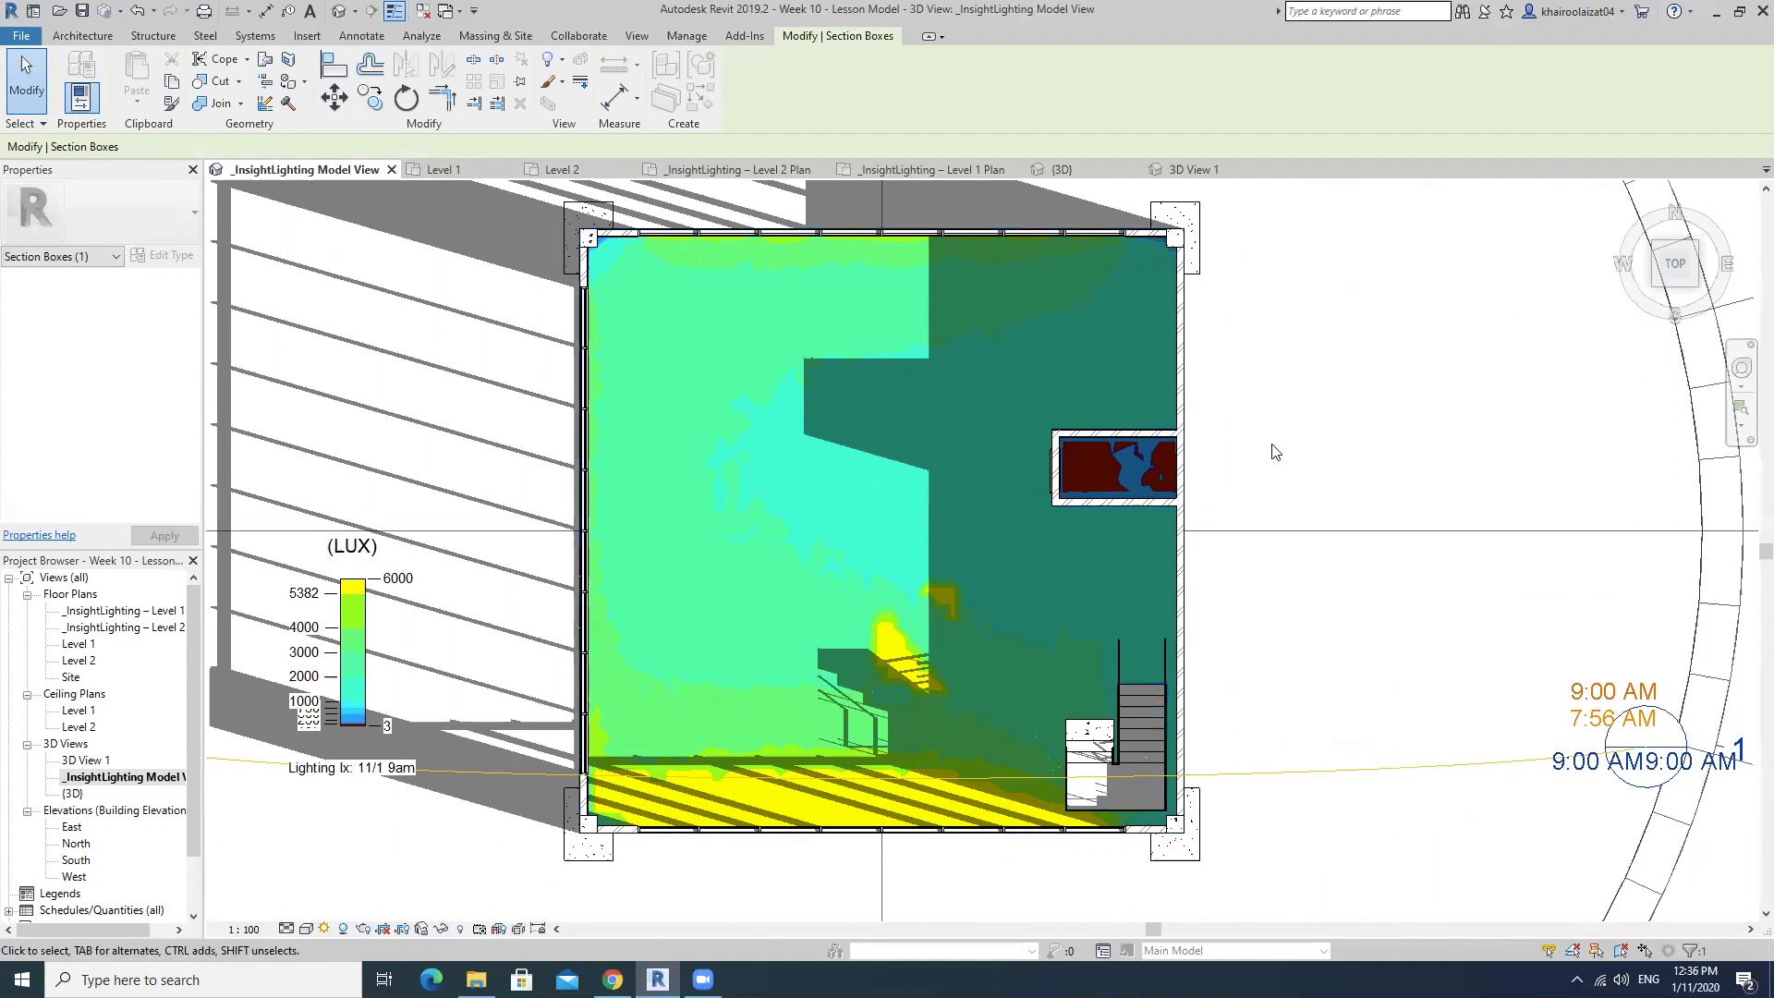
Examine the lower floor's shadows and illuminance along the solid east wall, the enclosed room and the staircase.
{"action": "scroll", "coordinate": [998, 481], "scroll_direction": "up", "scroll_amount": 3}
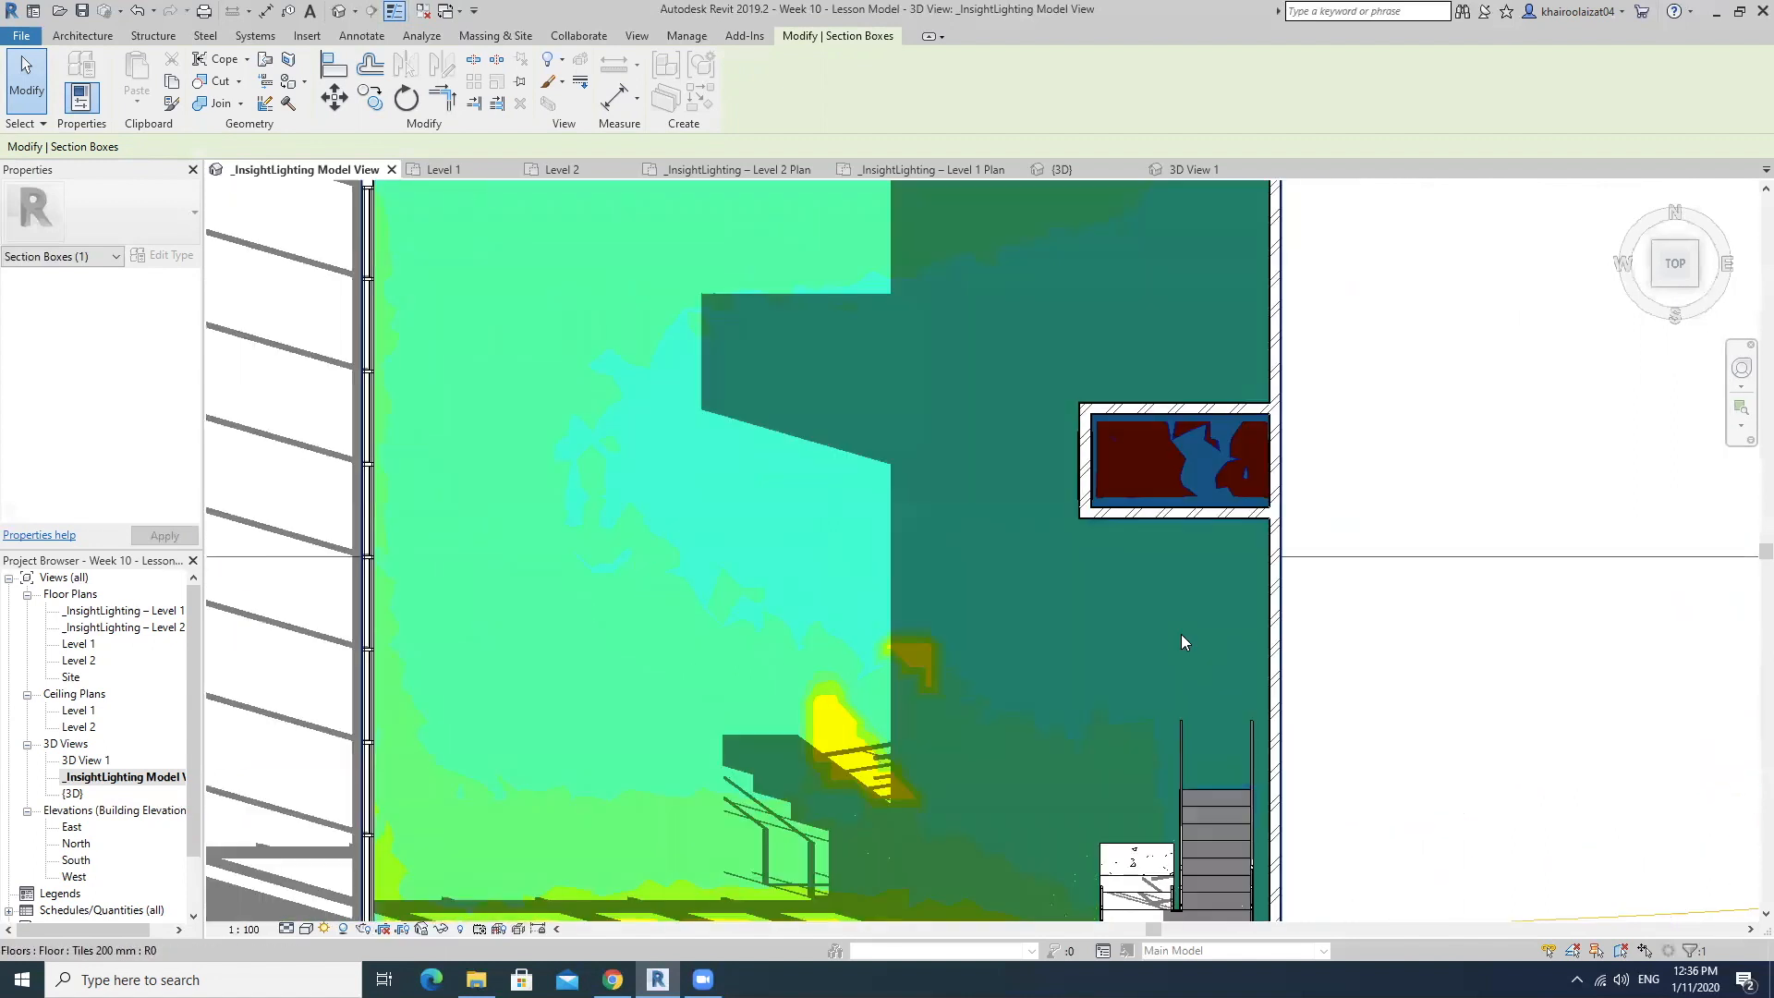
{"action": "middle_click_drag", "start_coordinate": [1218, 569], "coordinate": [1060, 702]}
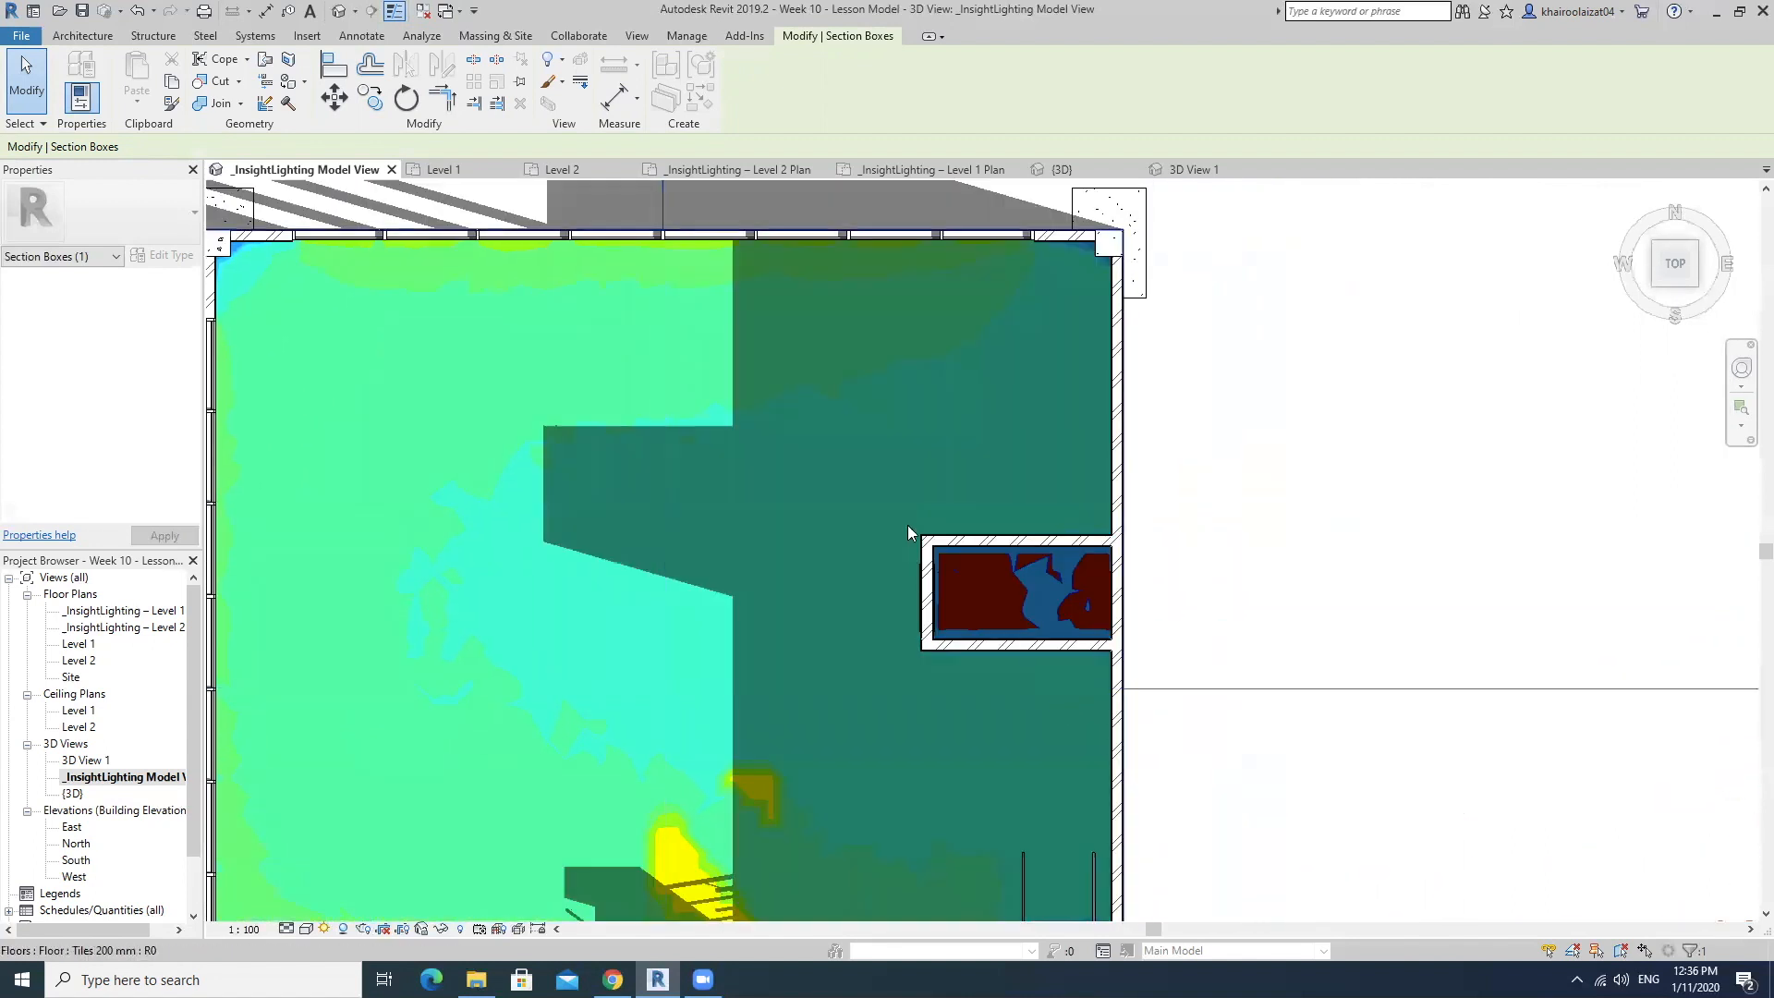
{"action": "scroll", "coordinate": [922, 475], "scroll_direction": "down", "scroll_amount": 3}
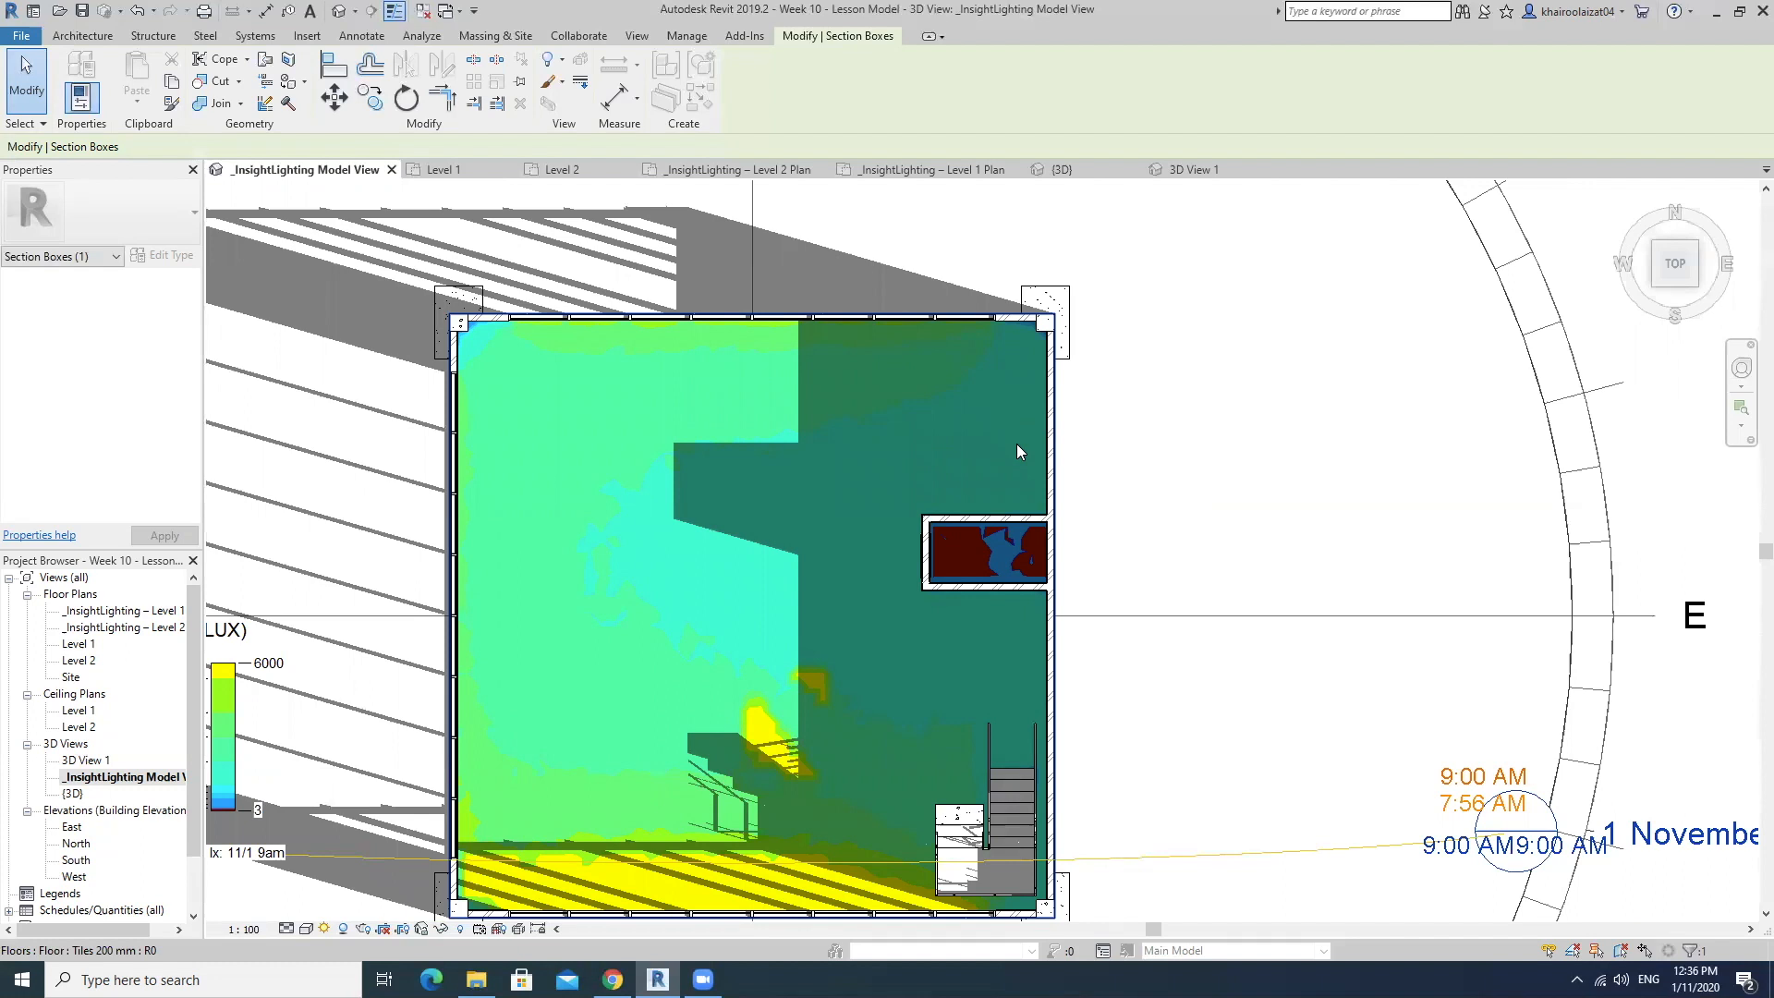
{"action": "middle_click_drag", "start_coordinate": [876, 436], "coordinate": [951, 359]}
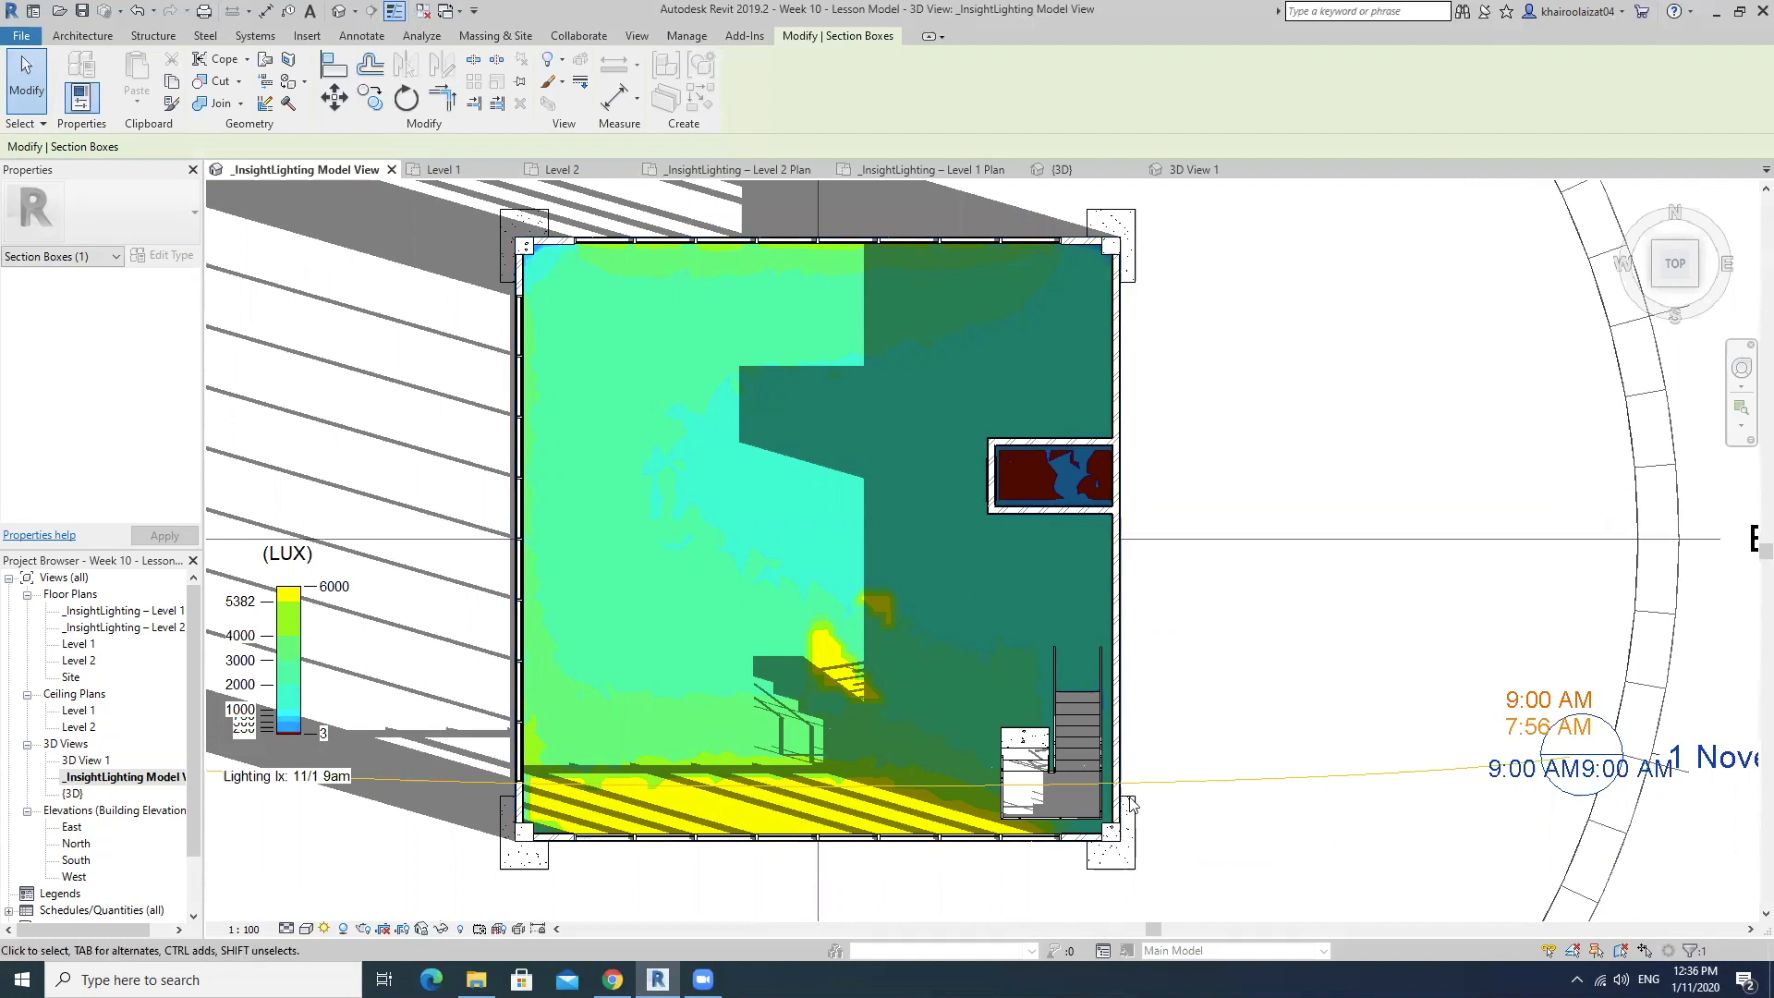
{"action": "middle_click_drag", "start_coordinate": [1103, 665], "coordinate": [1118, 673]}
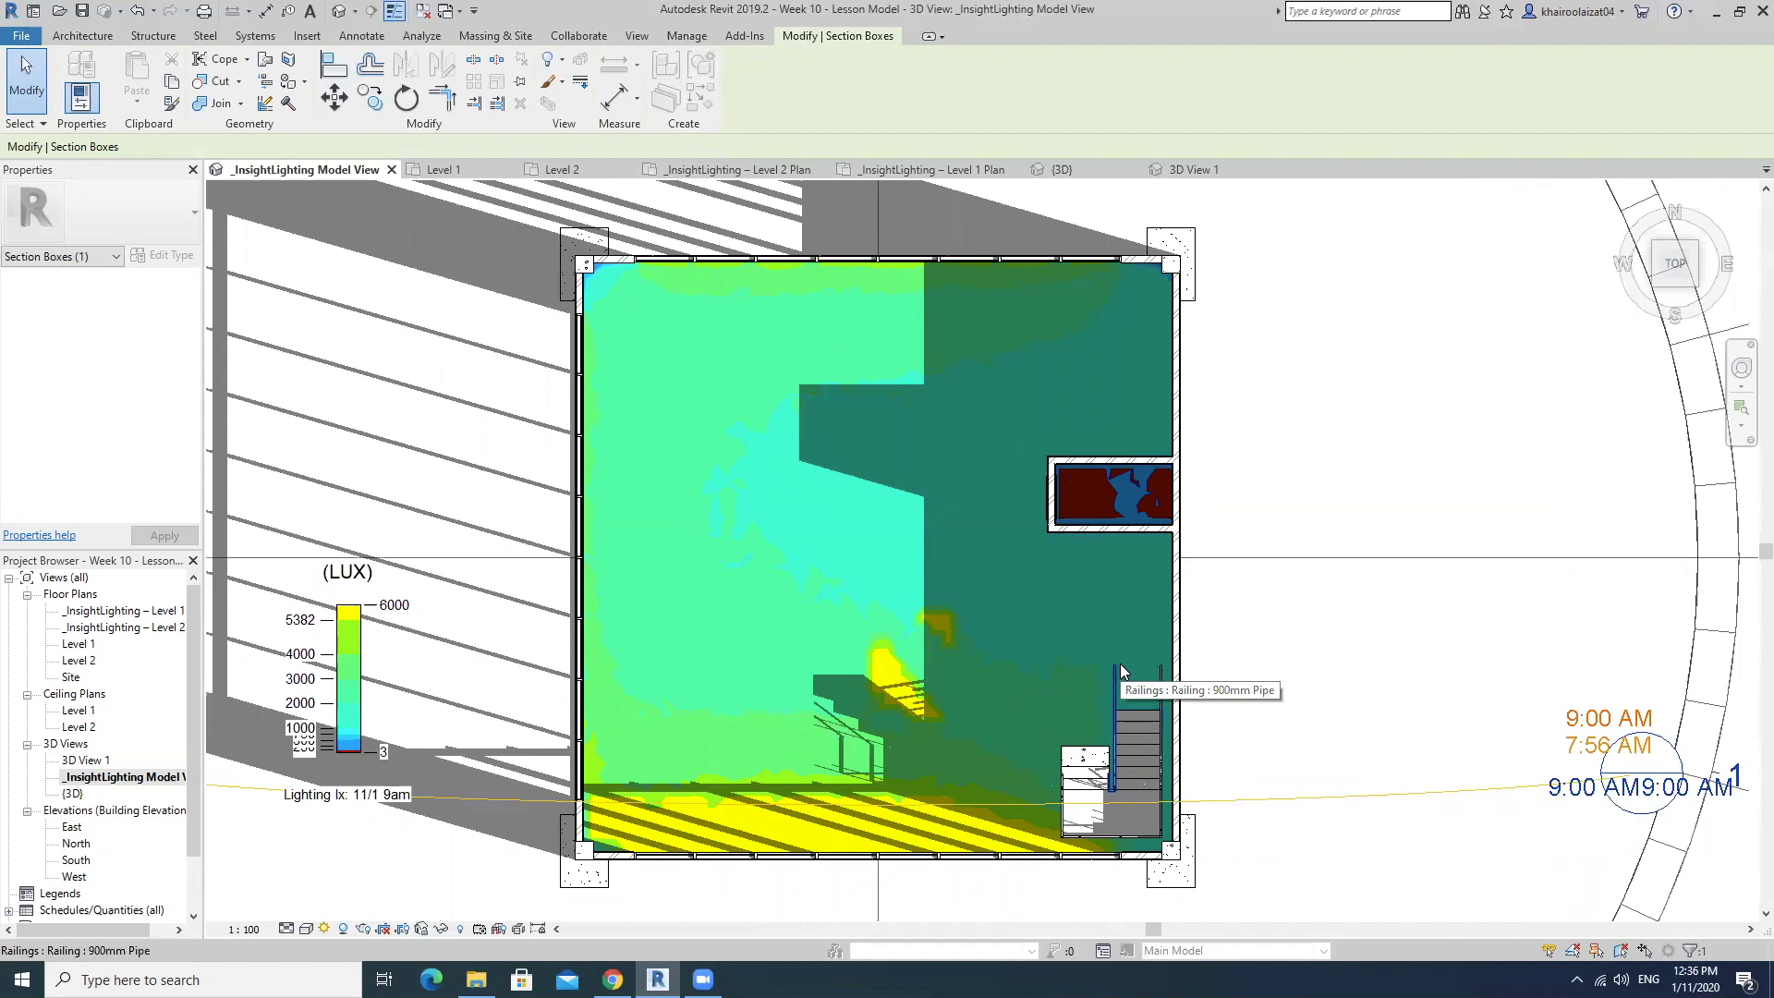
Examine the lower floor's shadows and illuminance as a whole from angled 3D viewpoints around the building.
{"action": "scroll", "coordinate": [1120, 663], "scroll_direction": "down", "scroll_amount": 2}
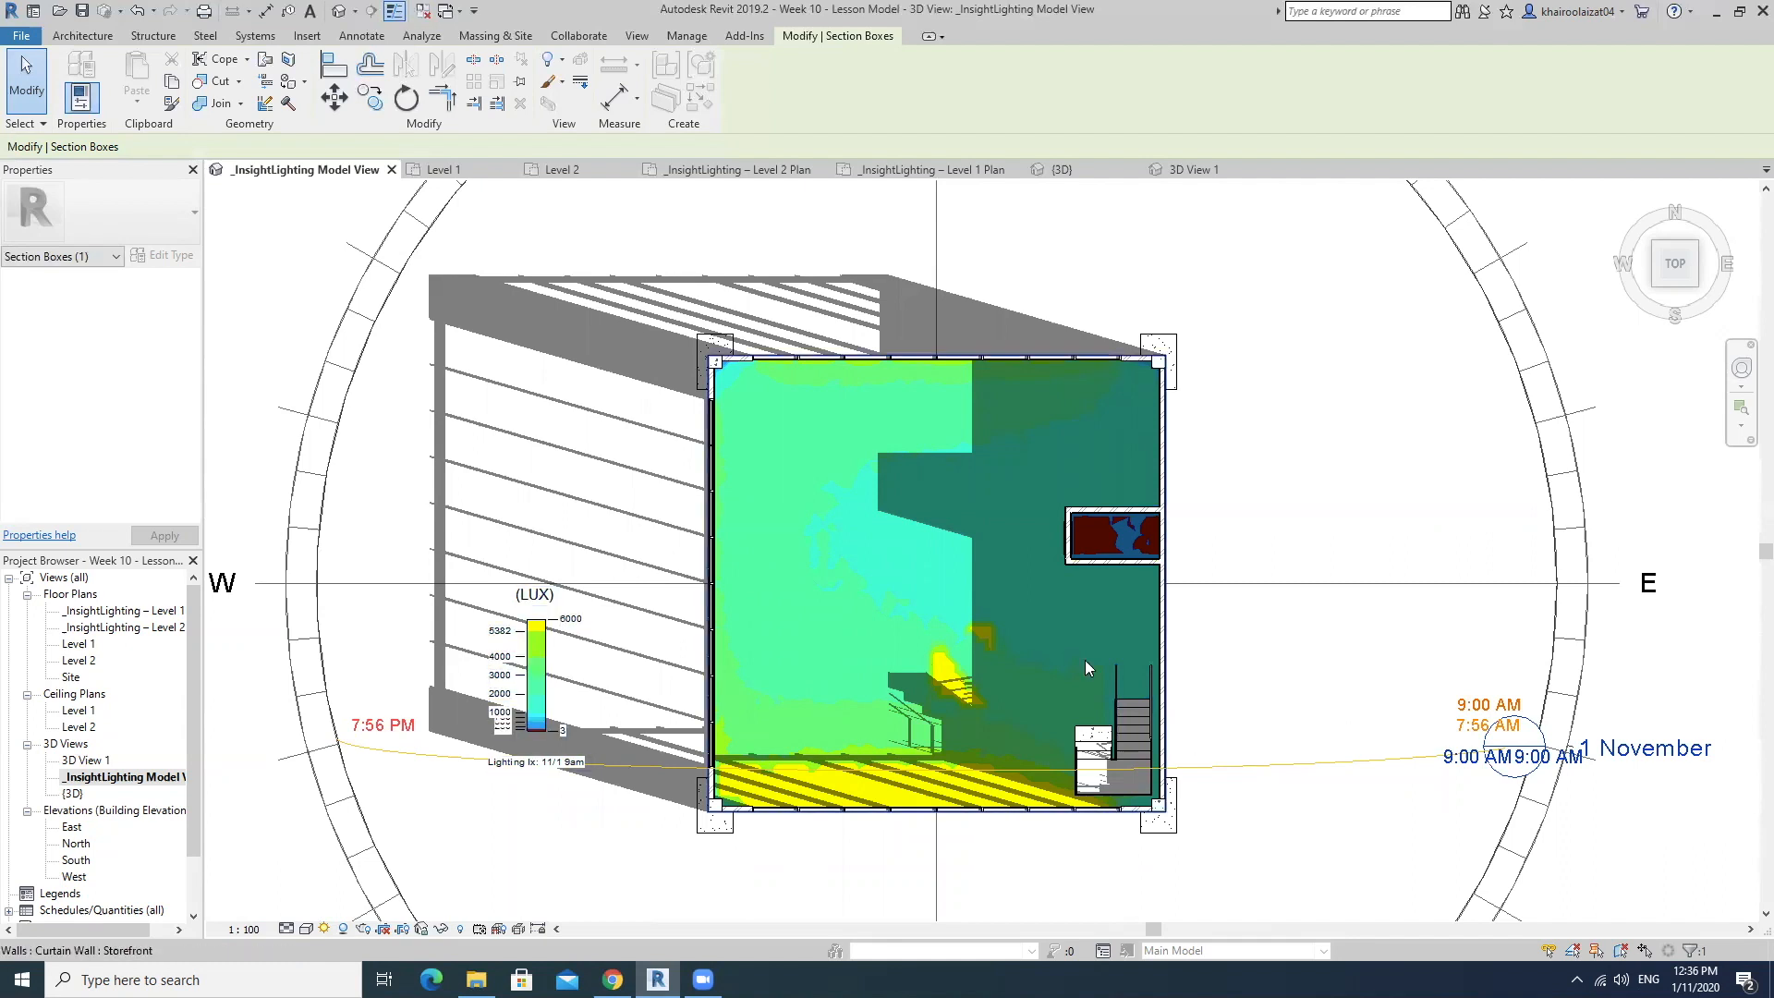
{"action": "middle_click_drag", "start_coordinate": [1335, 671], "coordinate": [1284, 594], "text": "shift"}
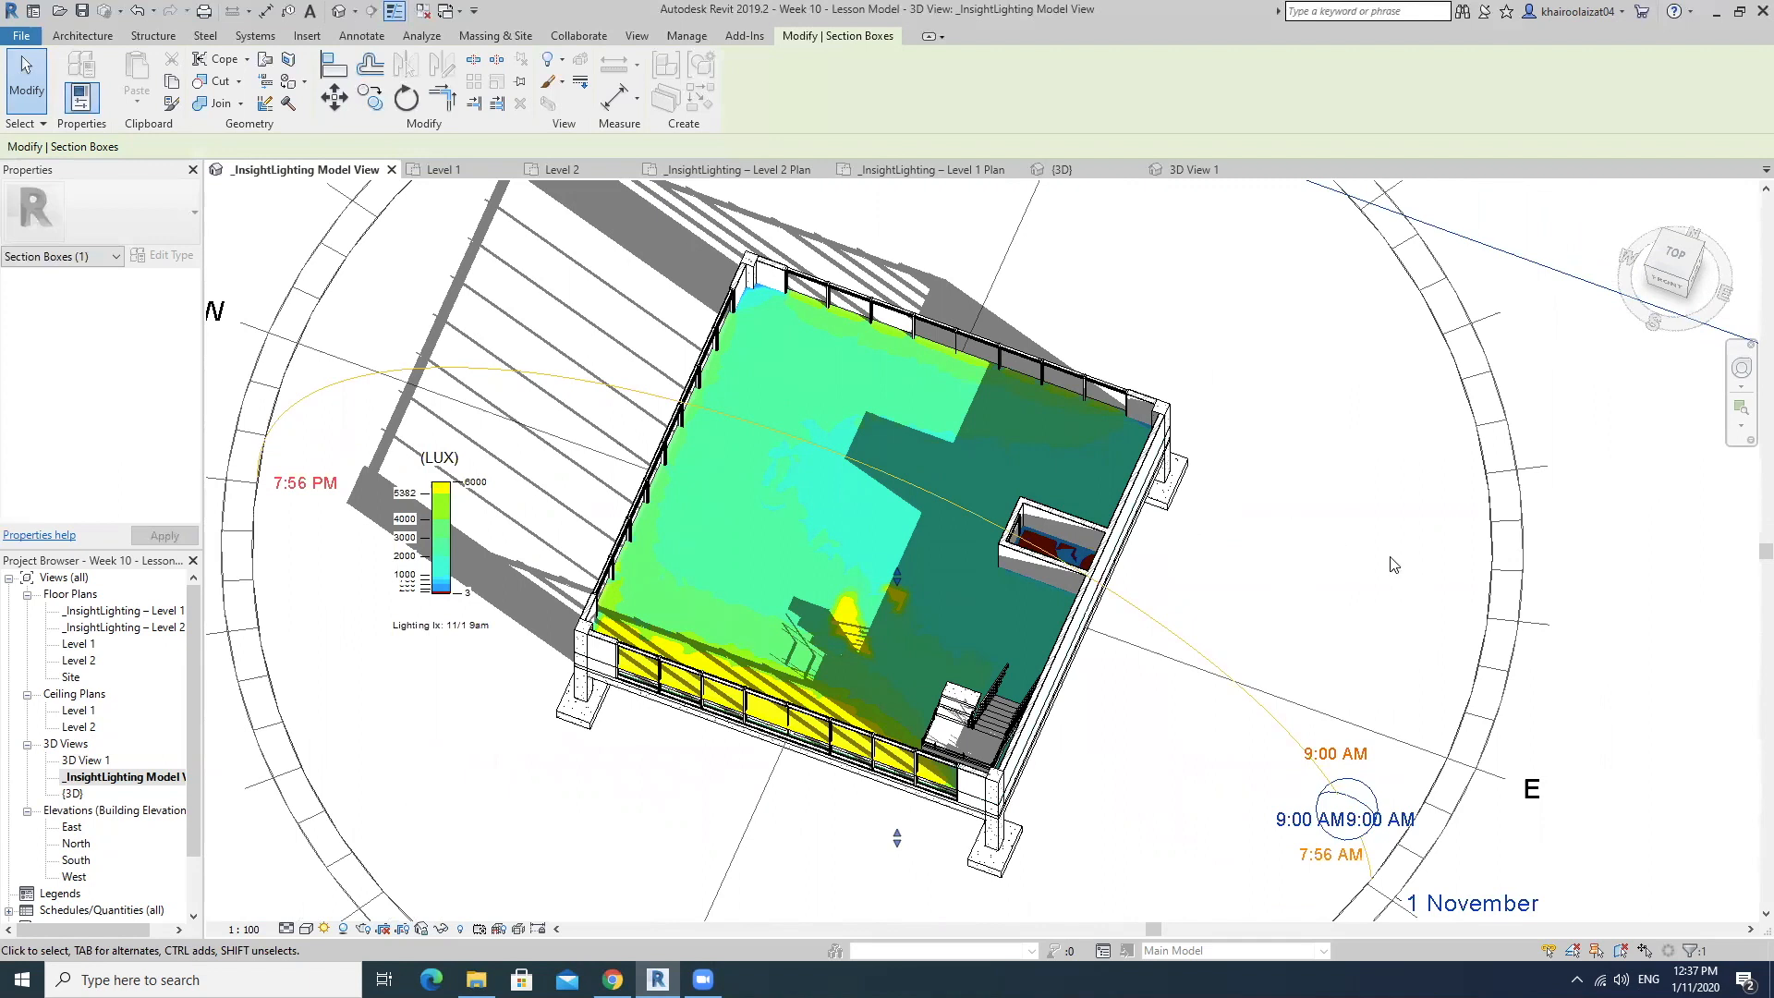
{"action": "middle_click_drag", "start_coordinate": [1393, 564], "coordinate": [1319, 601]}
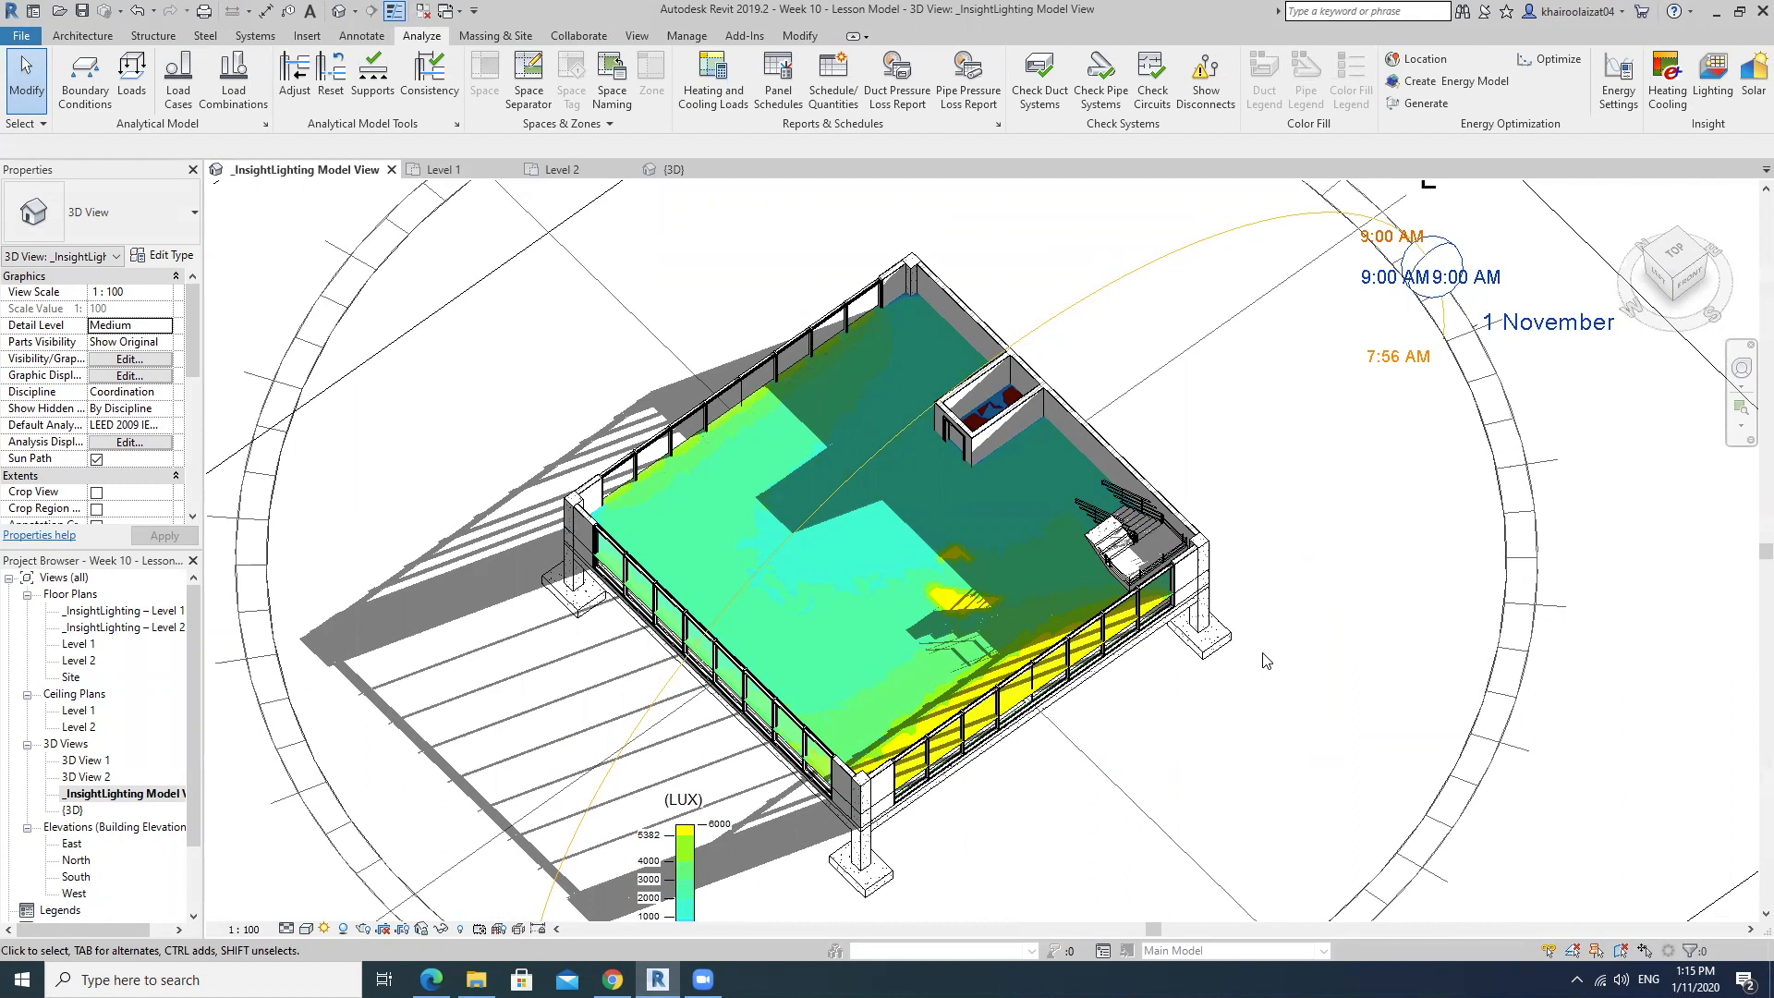
{"action": "middle_click_drag", "start_coordinate": [1267, 688], "coordinate": [1279, 567]}
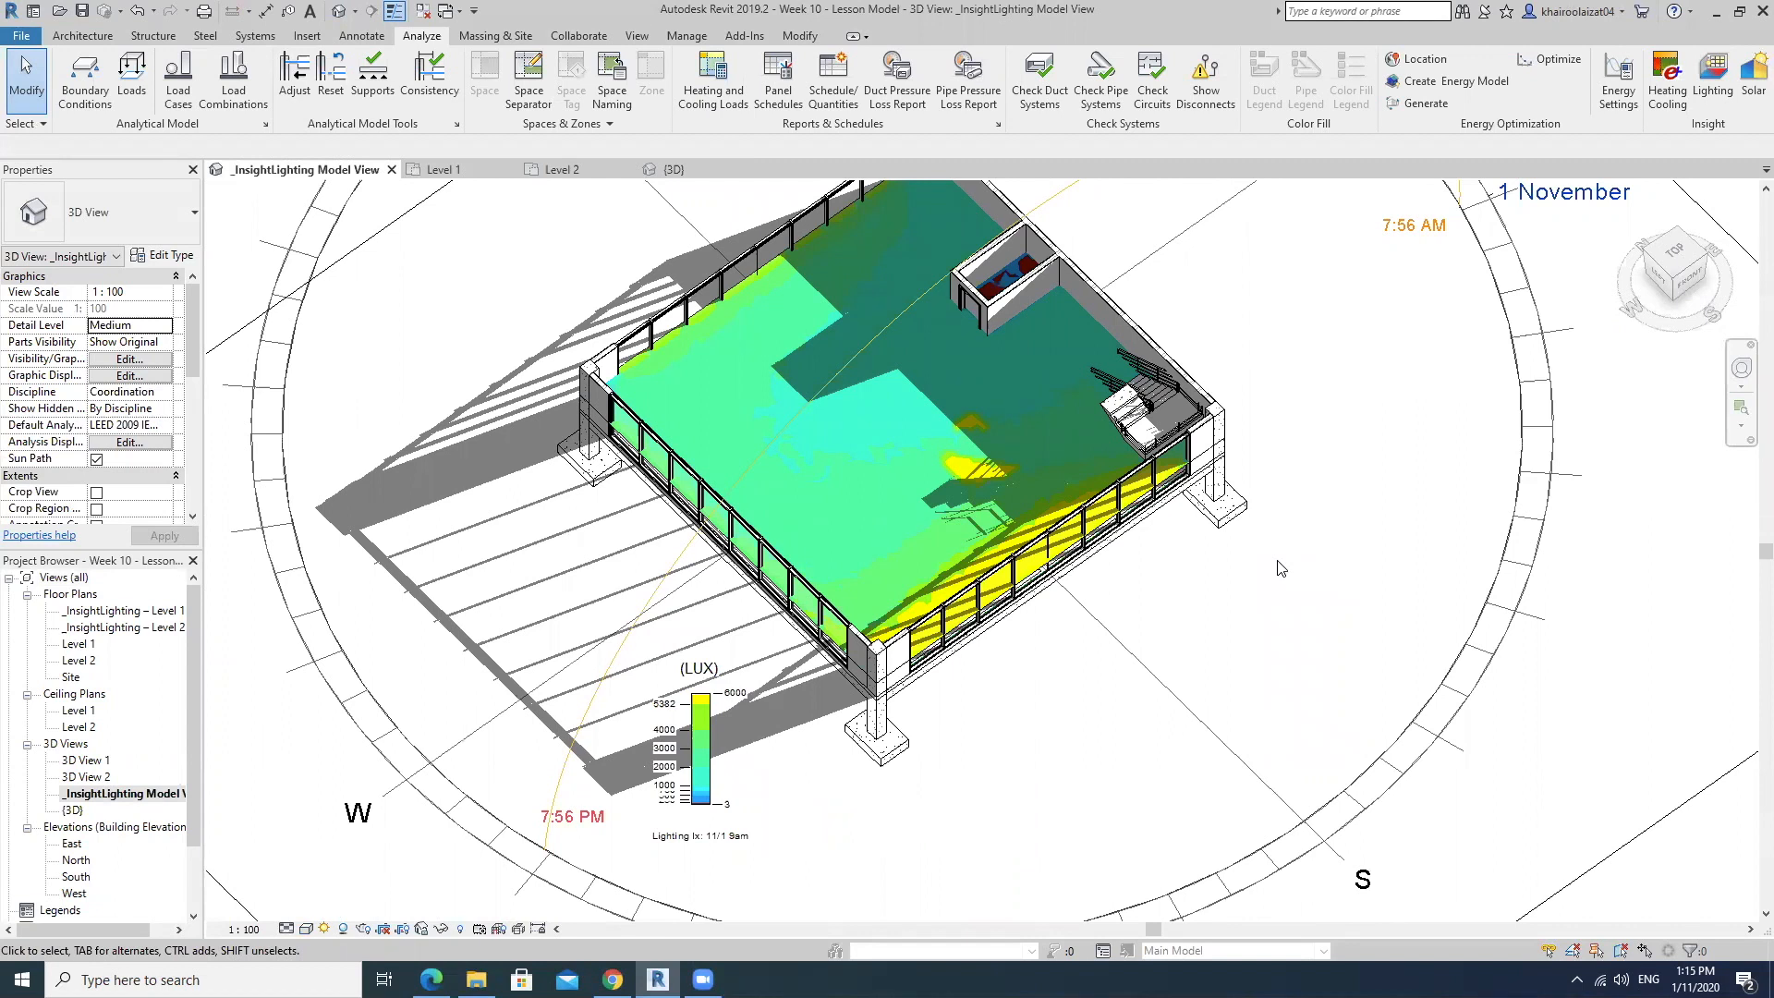
{"action": "middle_click_drag", "start_coordinate": [1279, 567], "coordinate": [1281, 626]}
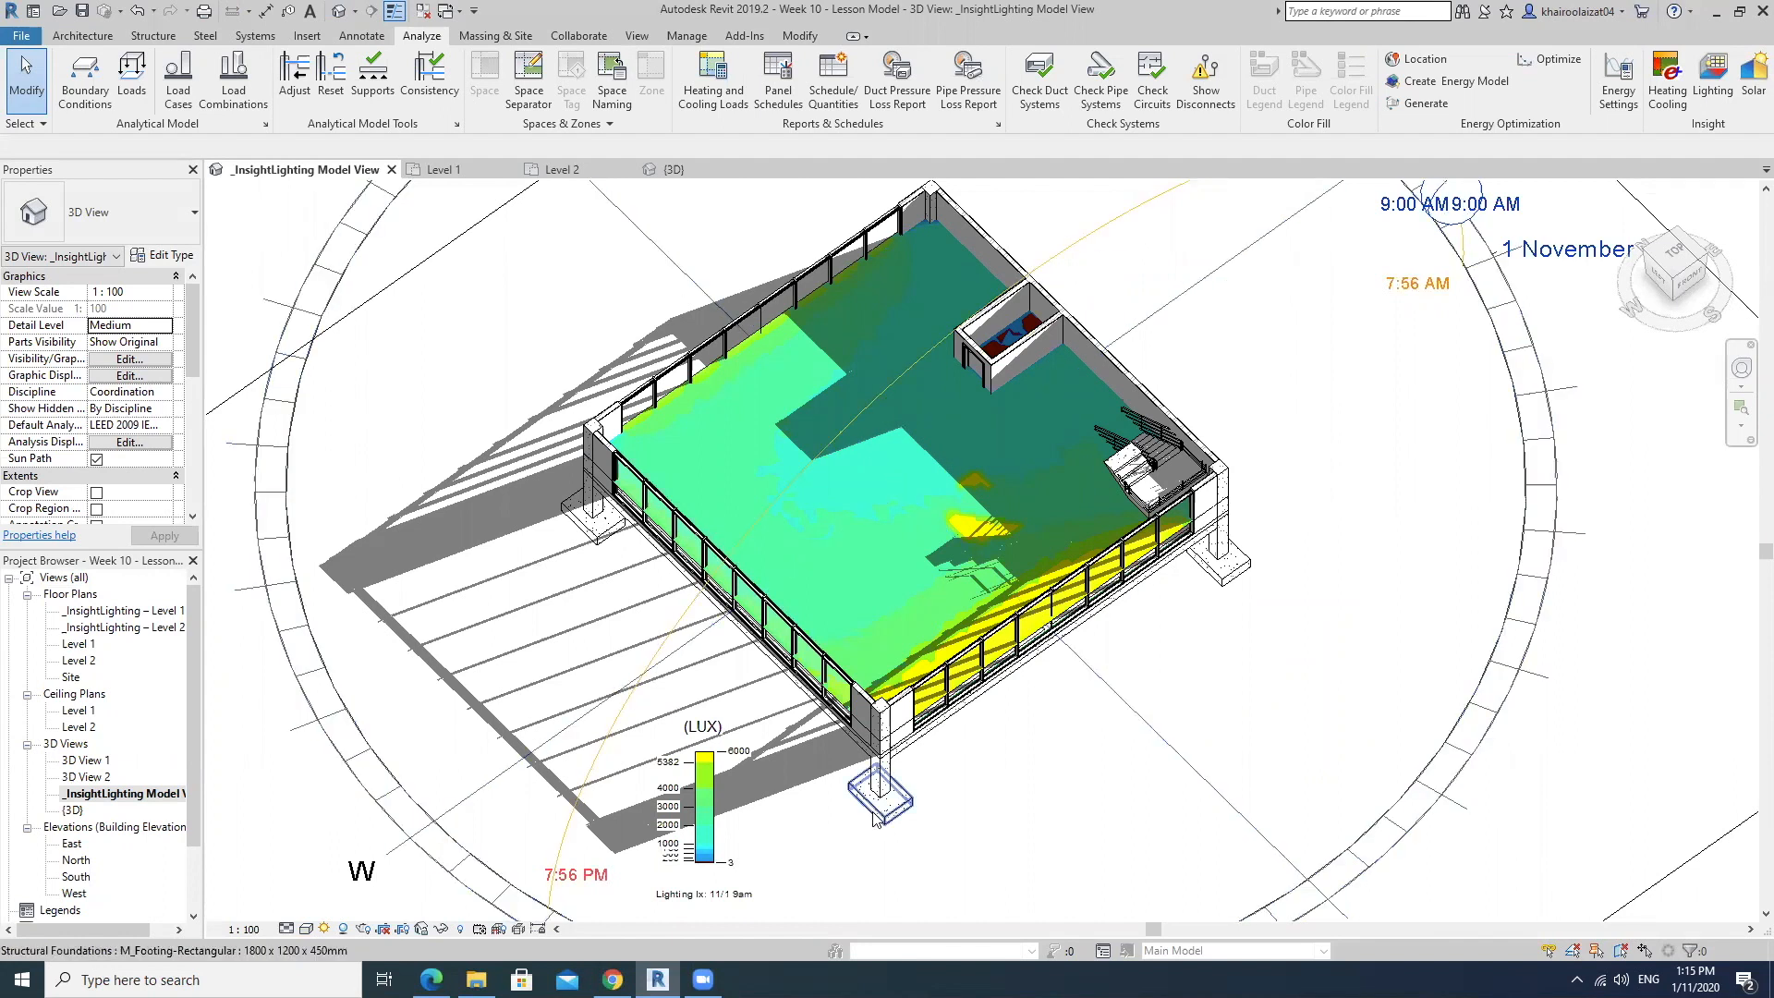
Switch to the Edge browser to view the model's illuminance rendering in My Renderings, and return to Revit.
{"action": "mouse_move", "coordinate": [612, 979]}
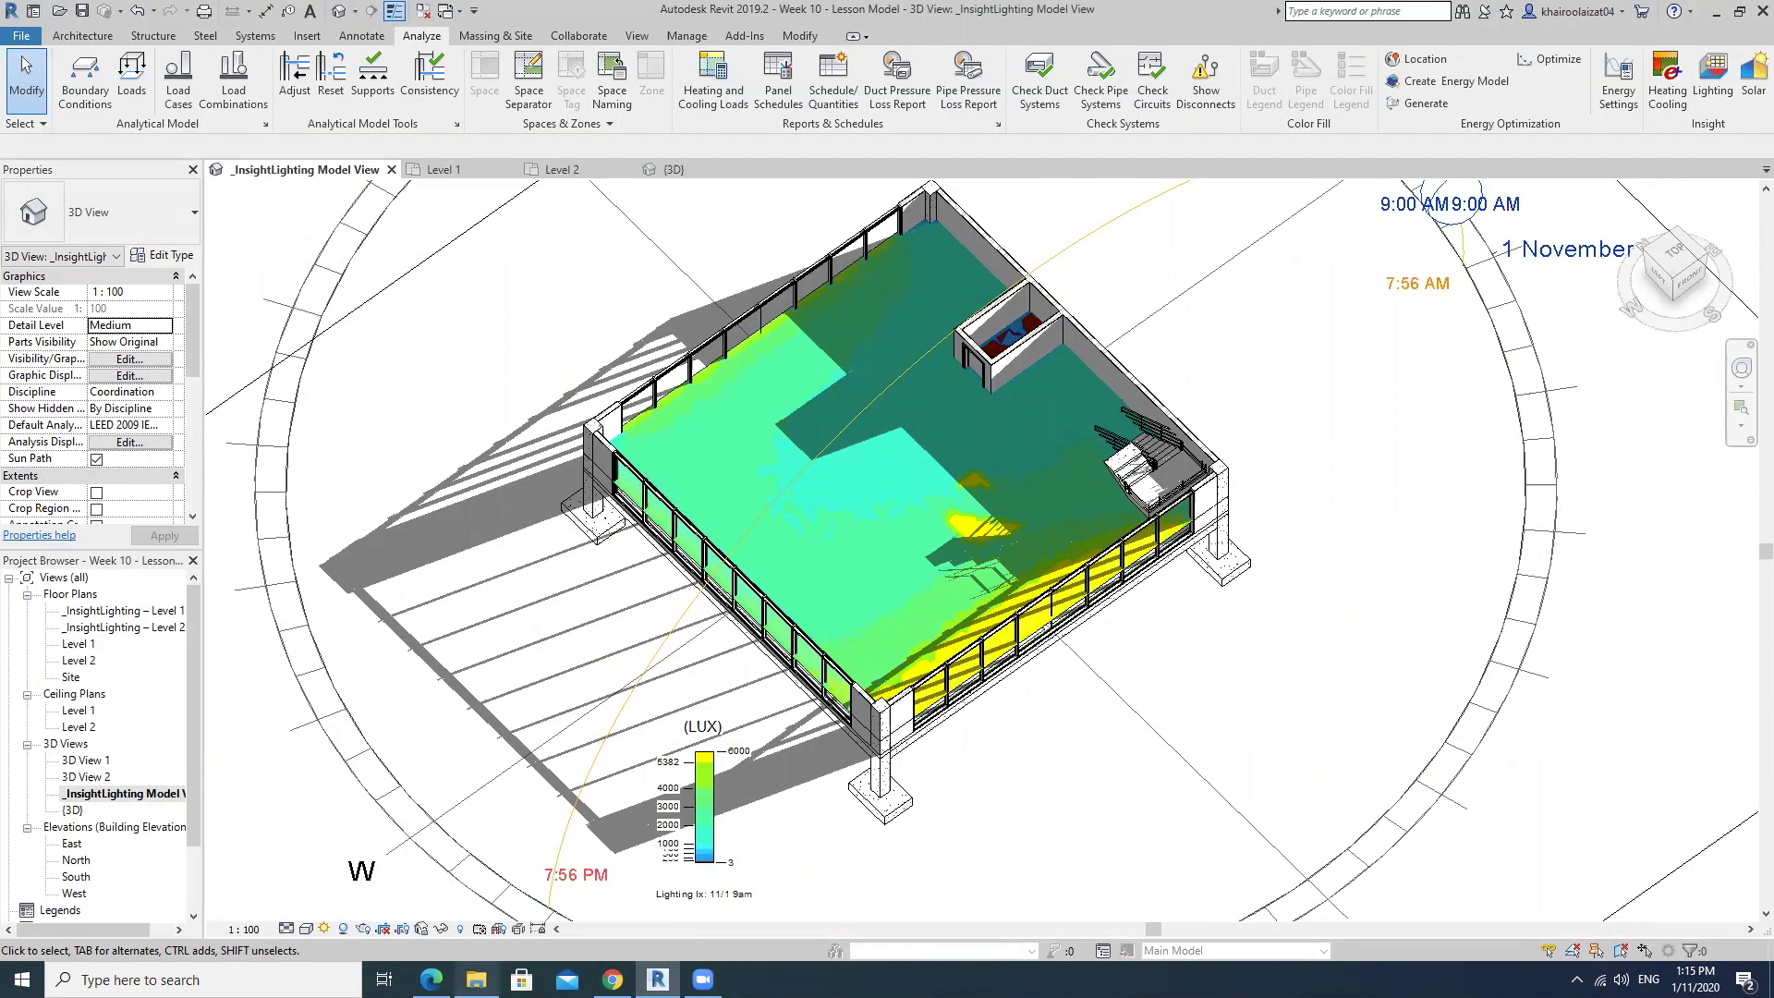
{"action": "left_click", "coordinate": [431, 979]}
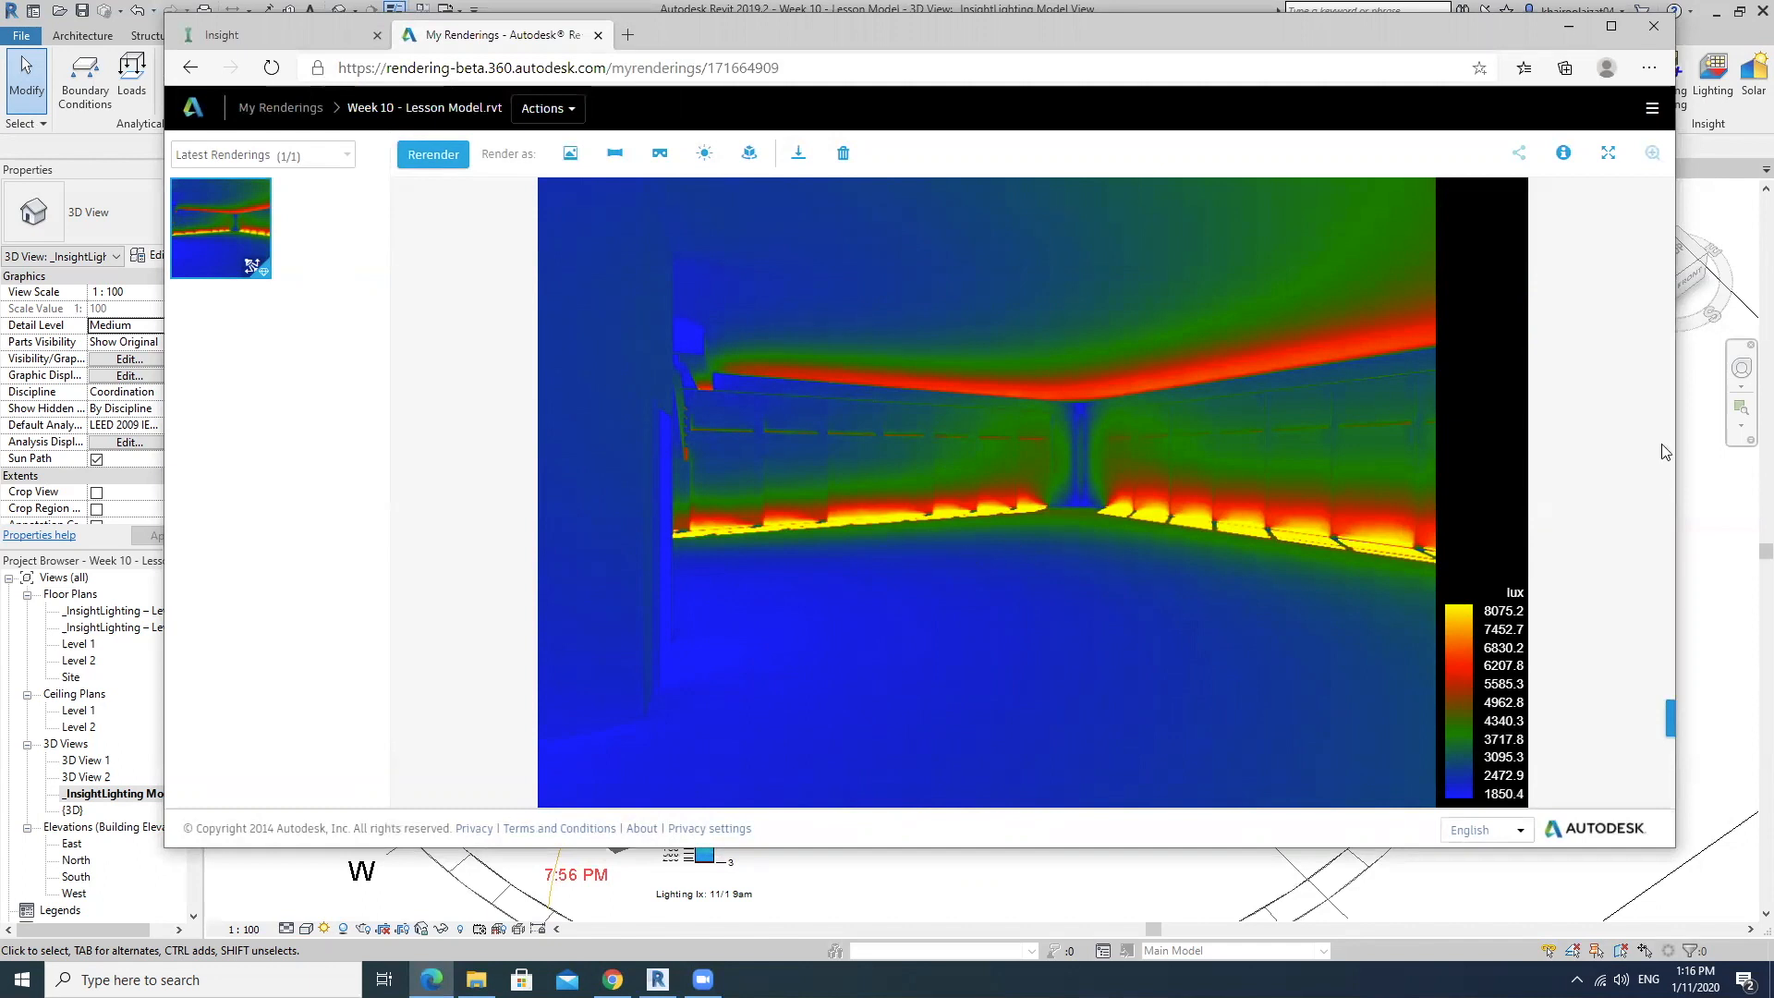
{"action": "left_click", "coordinate": [1699, 601]}
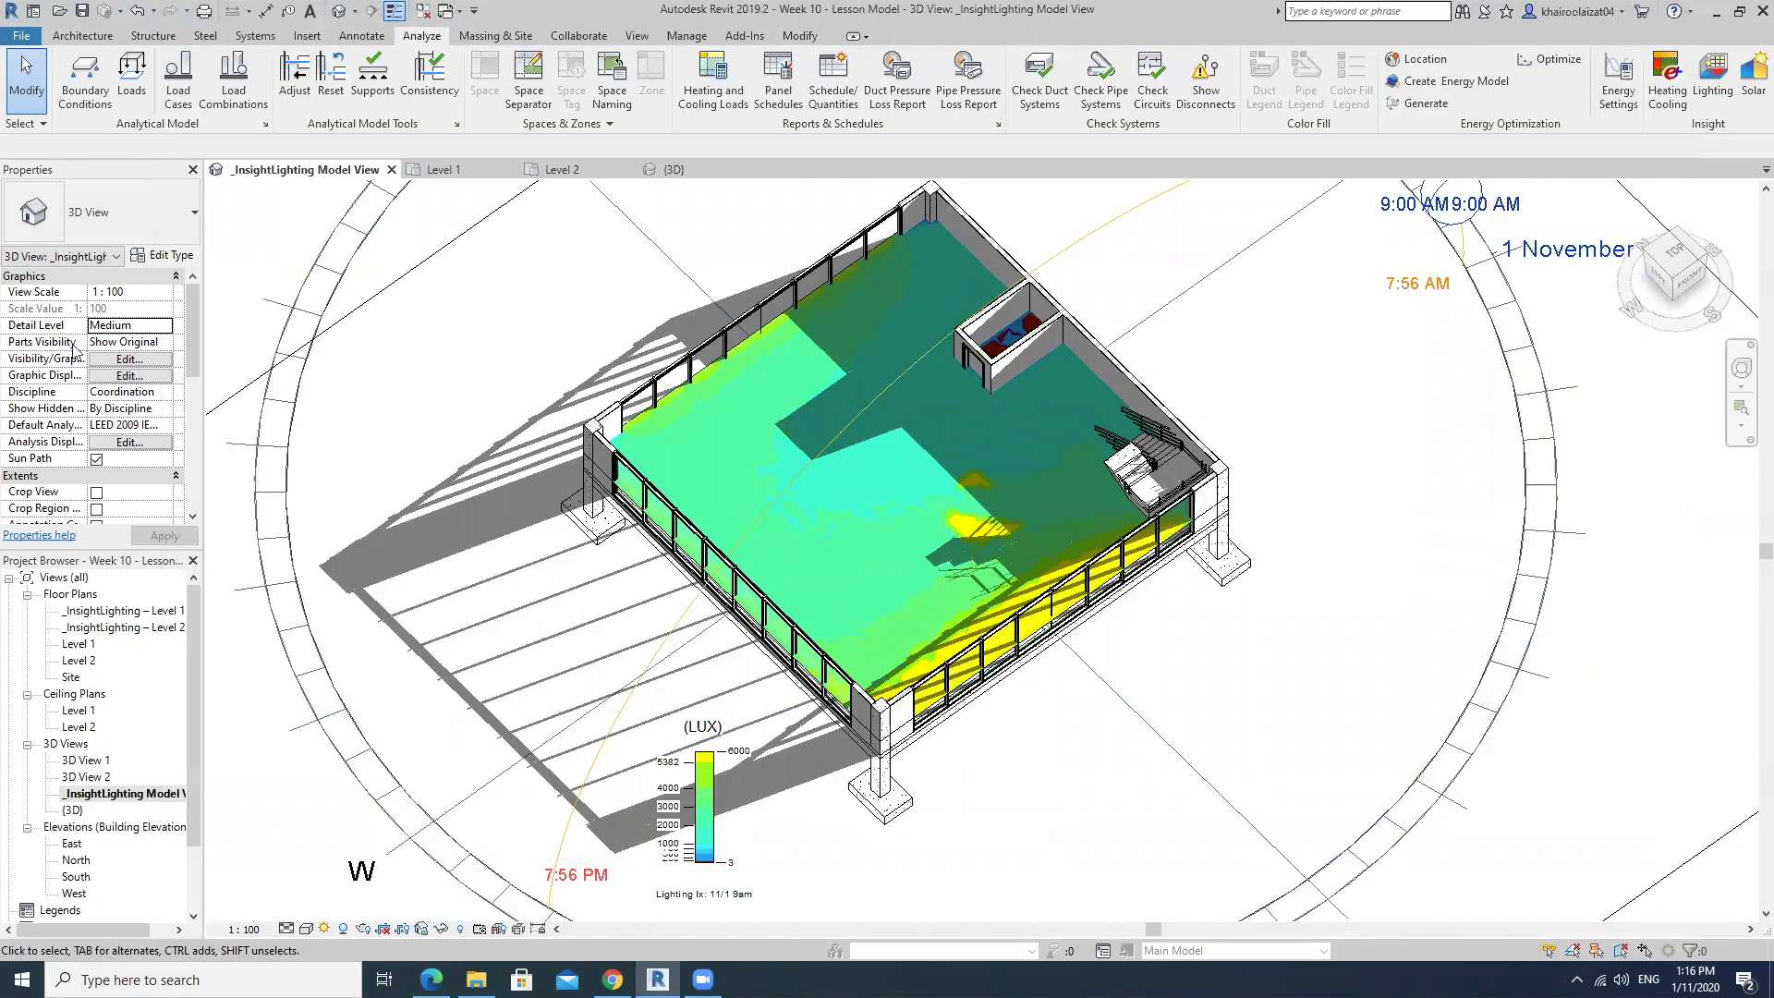
Open the Level 1 floor plan and frame the whole building.
{"action": "double_click", "coordinate": [91, 644]}
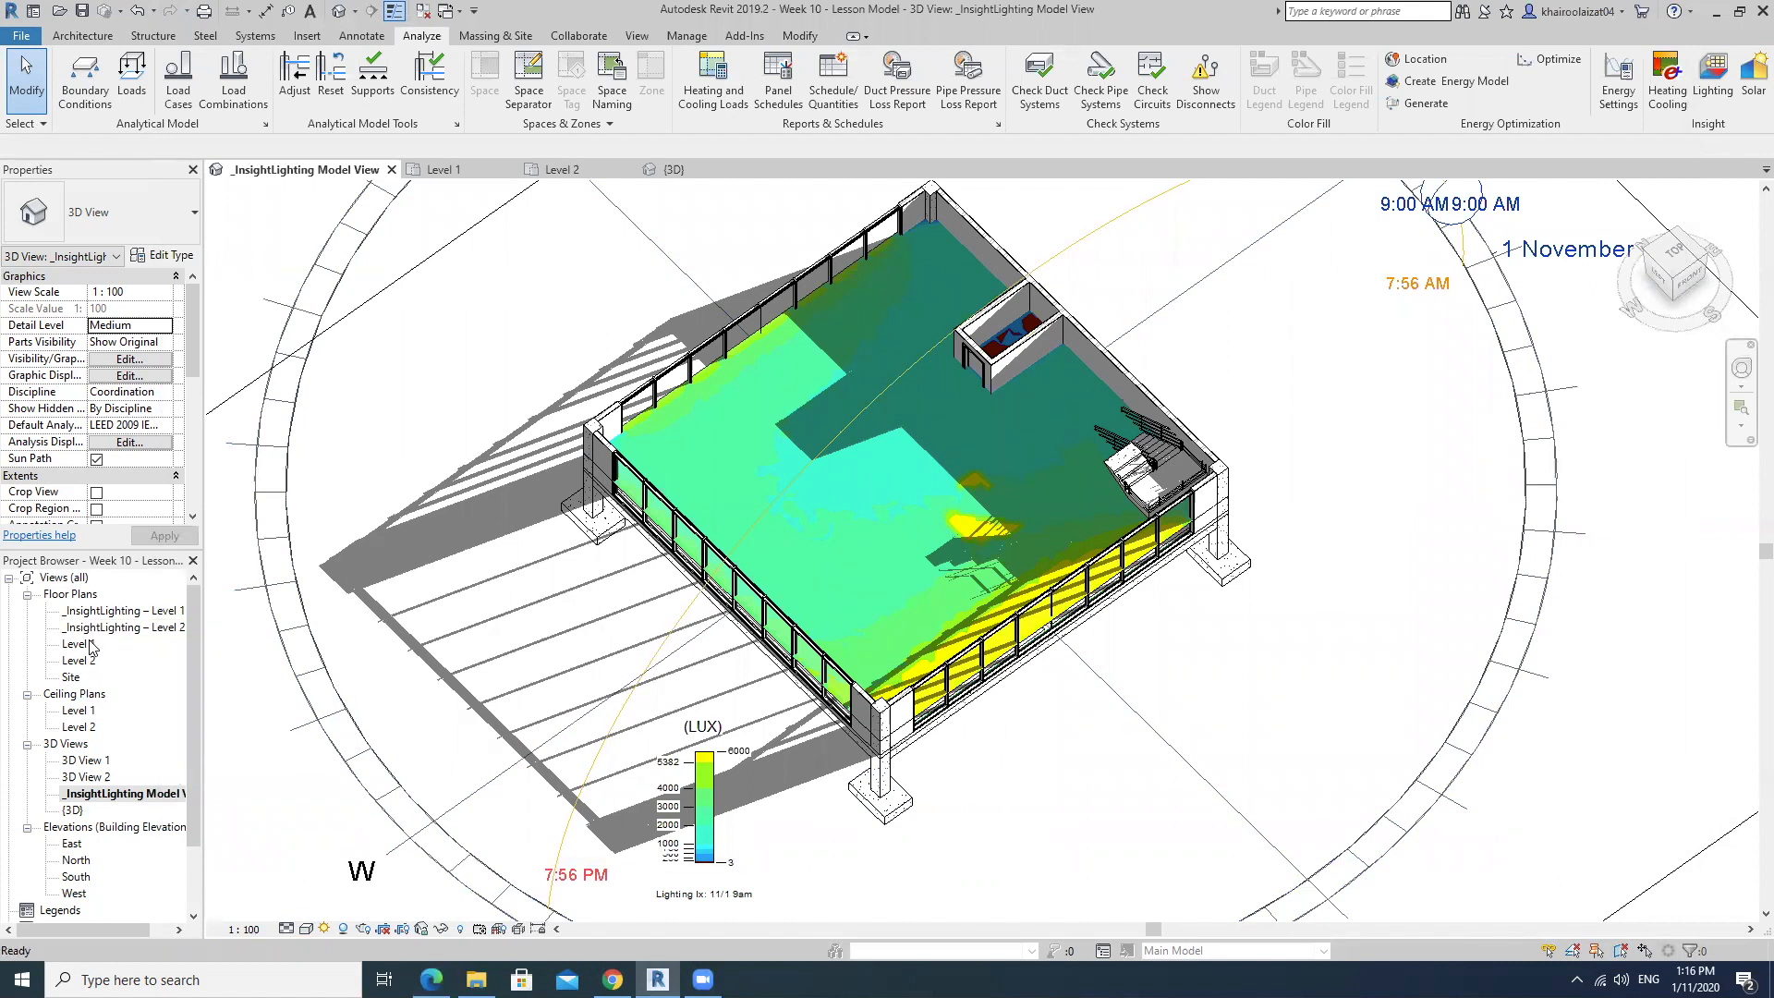
{"action": "middle_click_drag", "start_coordinate": [593, 495], "coordinate": [534, 667]}
{"action": "scroll", "coordinate": [673, 478], "scroll_direction": "down", "scroll_amount": 2}
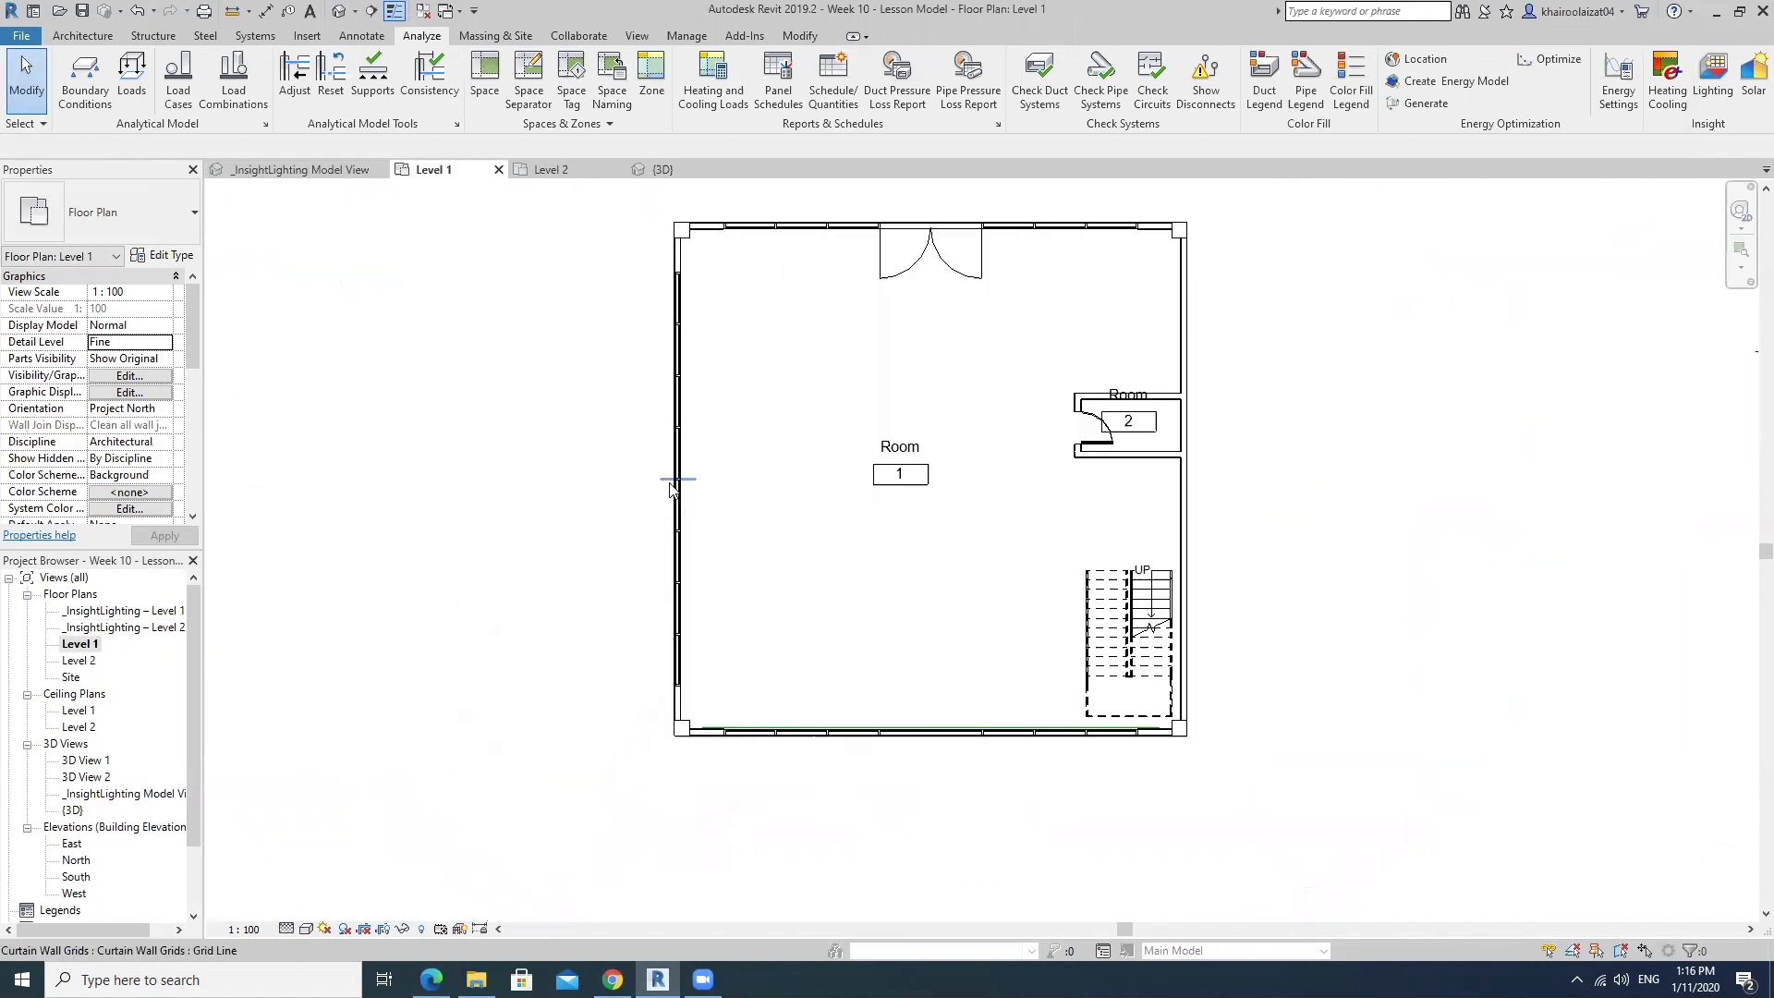
{"action": "scroll", "coordinate": [628, 434], "scroll_direction": "up", "scroll_amount": 3}
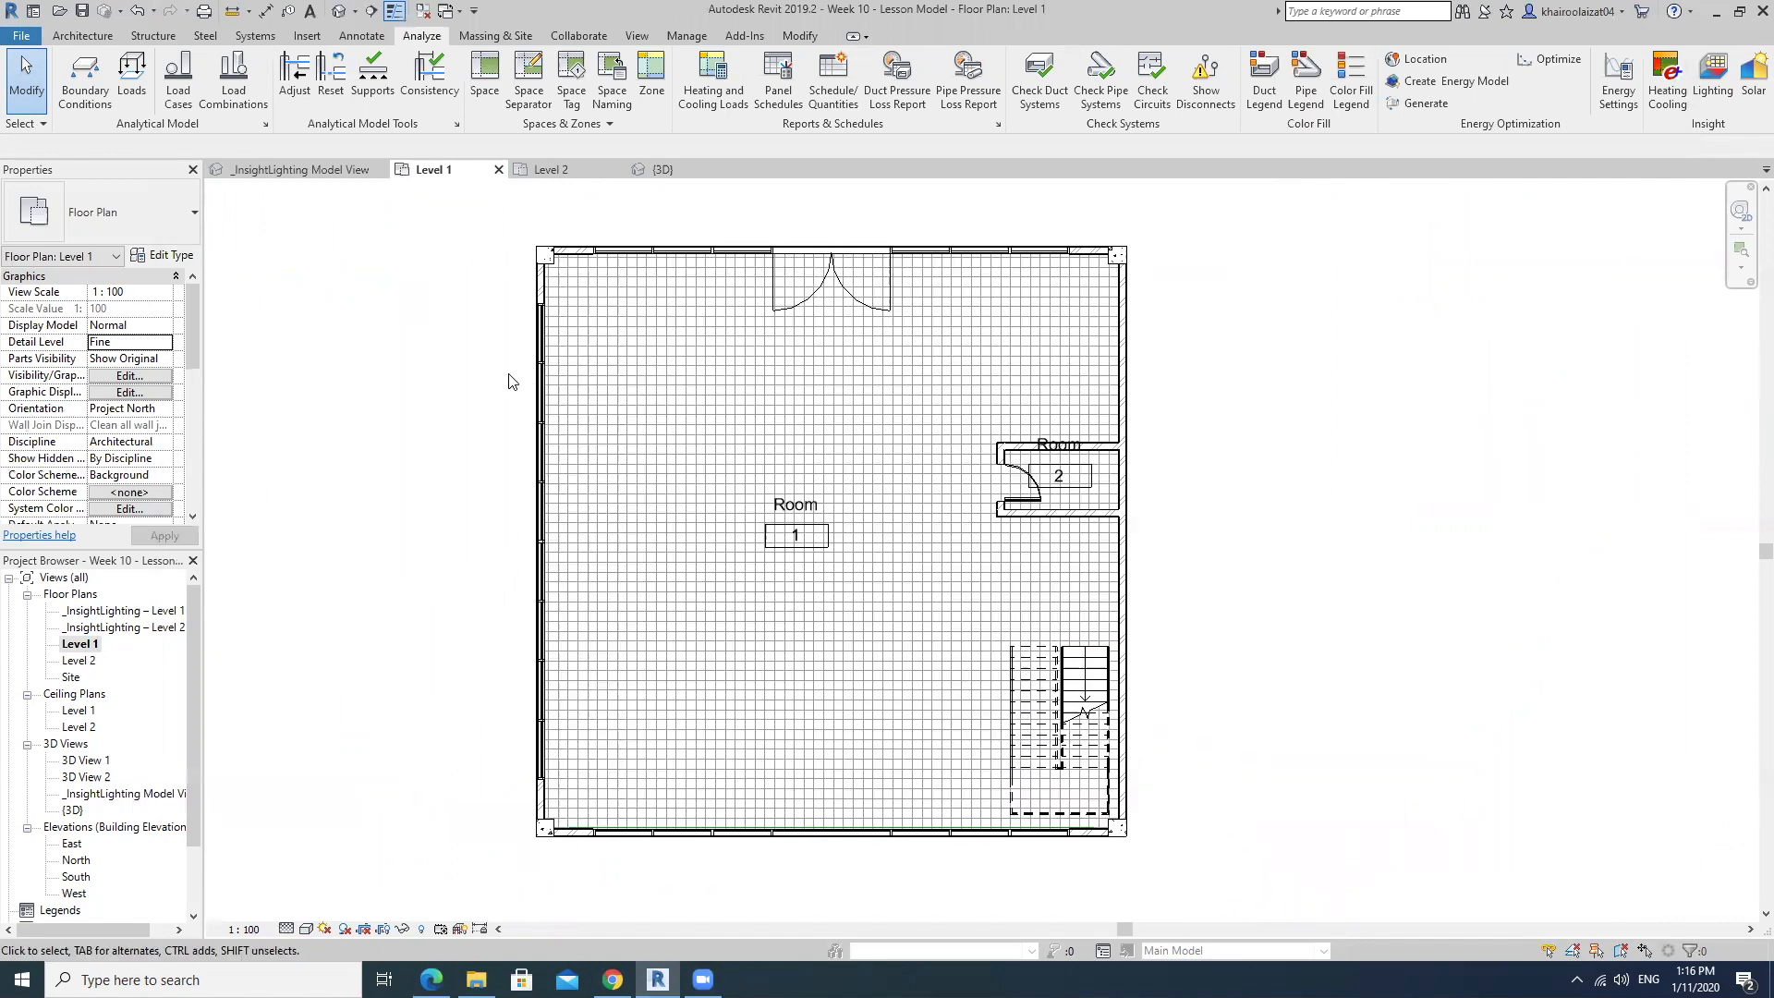
Place a camera in the northeast part of Room 1, aimed diagonally past the southwest corner, with a 1750 offset from Level 1.
{"action": "left_click", "coordinate": [355, 11]}
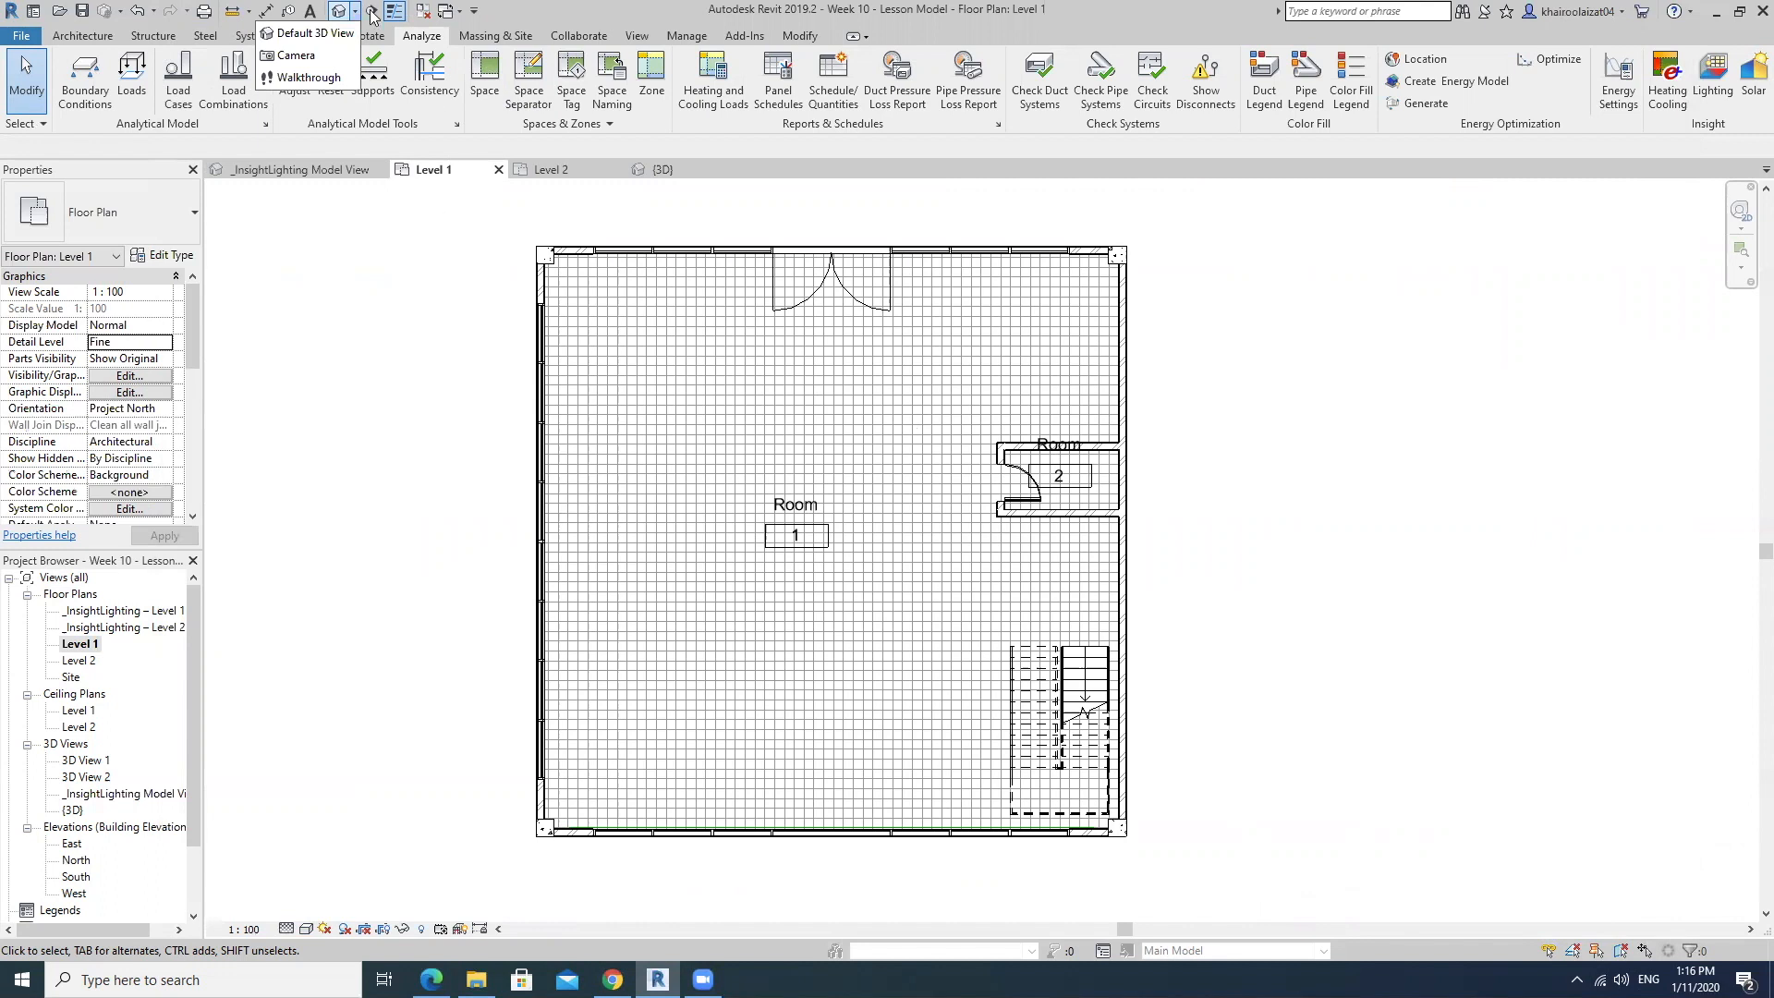
{"action": "left_click", "coordinate": [297, 55]}
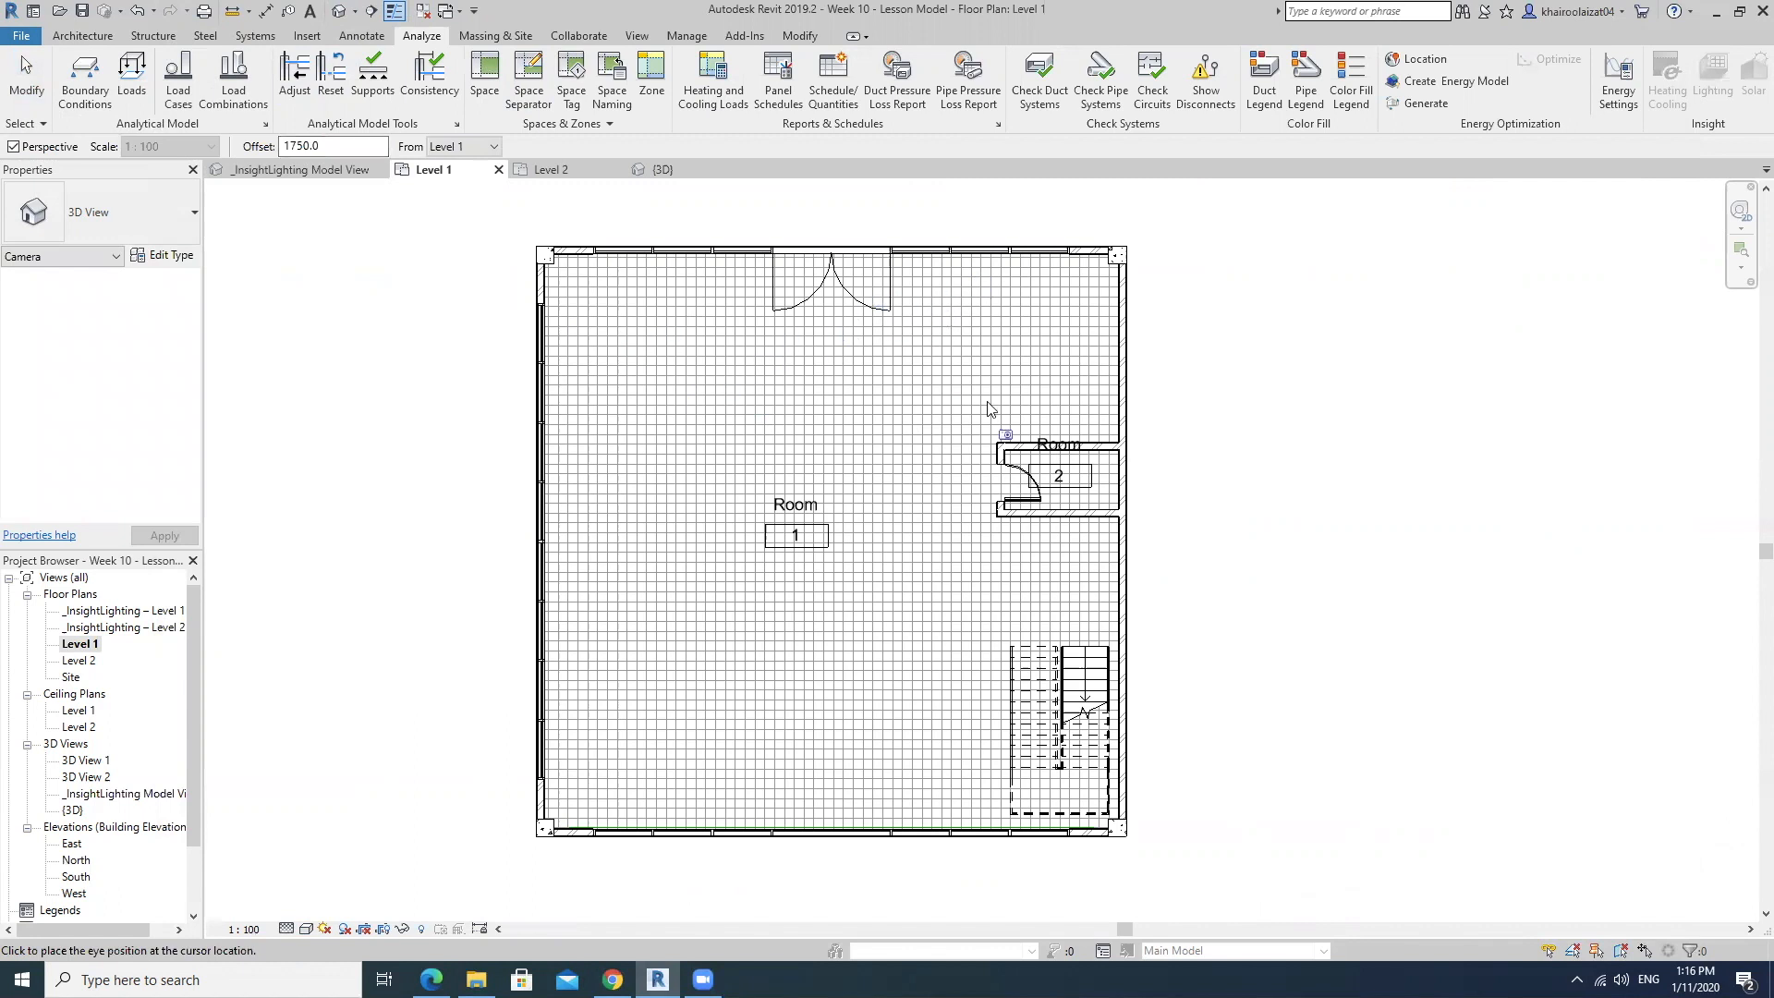
{"action": "left_click", "coordinate": [1002, 338]}
{"action": "middle_click_drag", "start_coordinate": [915, 513], "coordinate": [957, 365]}
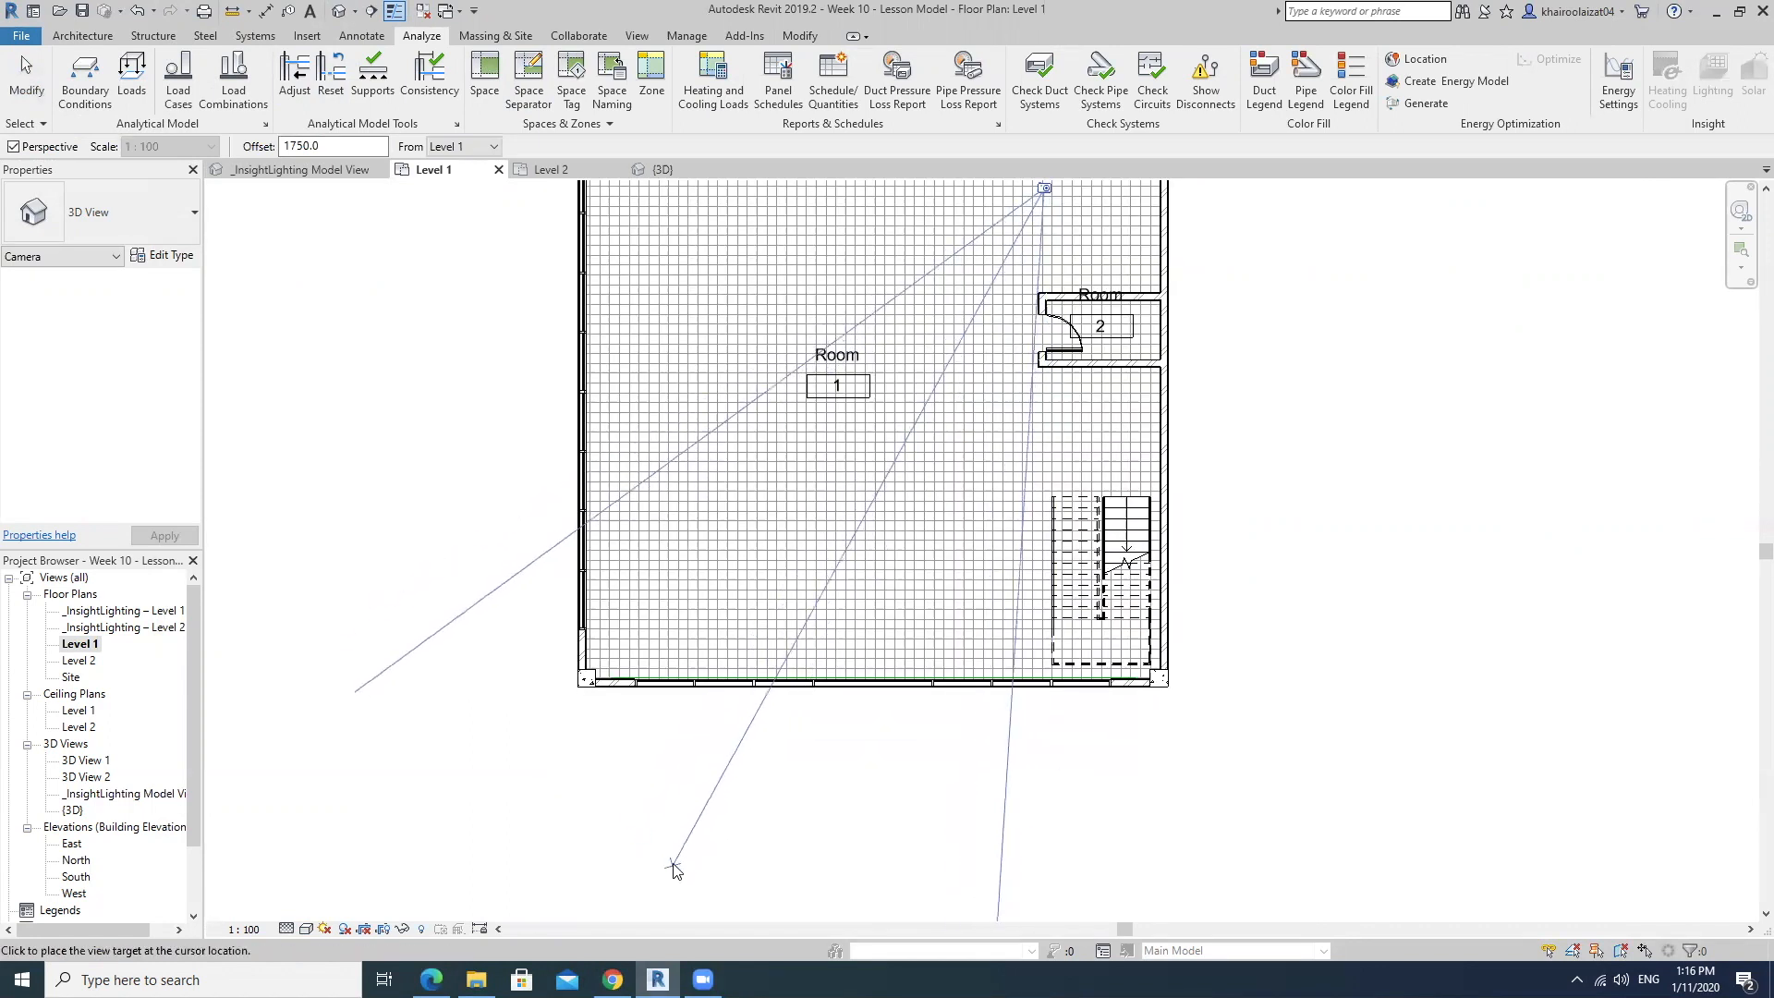
{"action": "scroll", "coordinate": [839, 622], "scroll_direction": "down", "scroll_amount": 3}
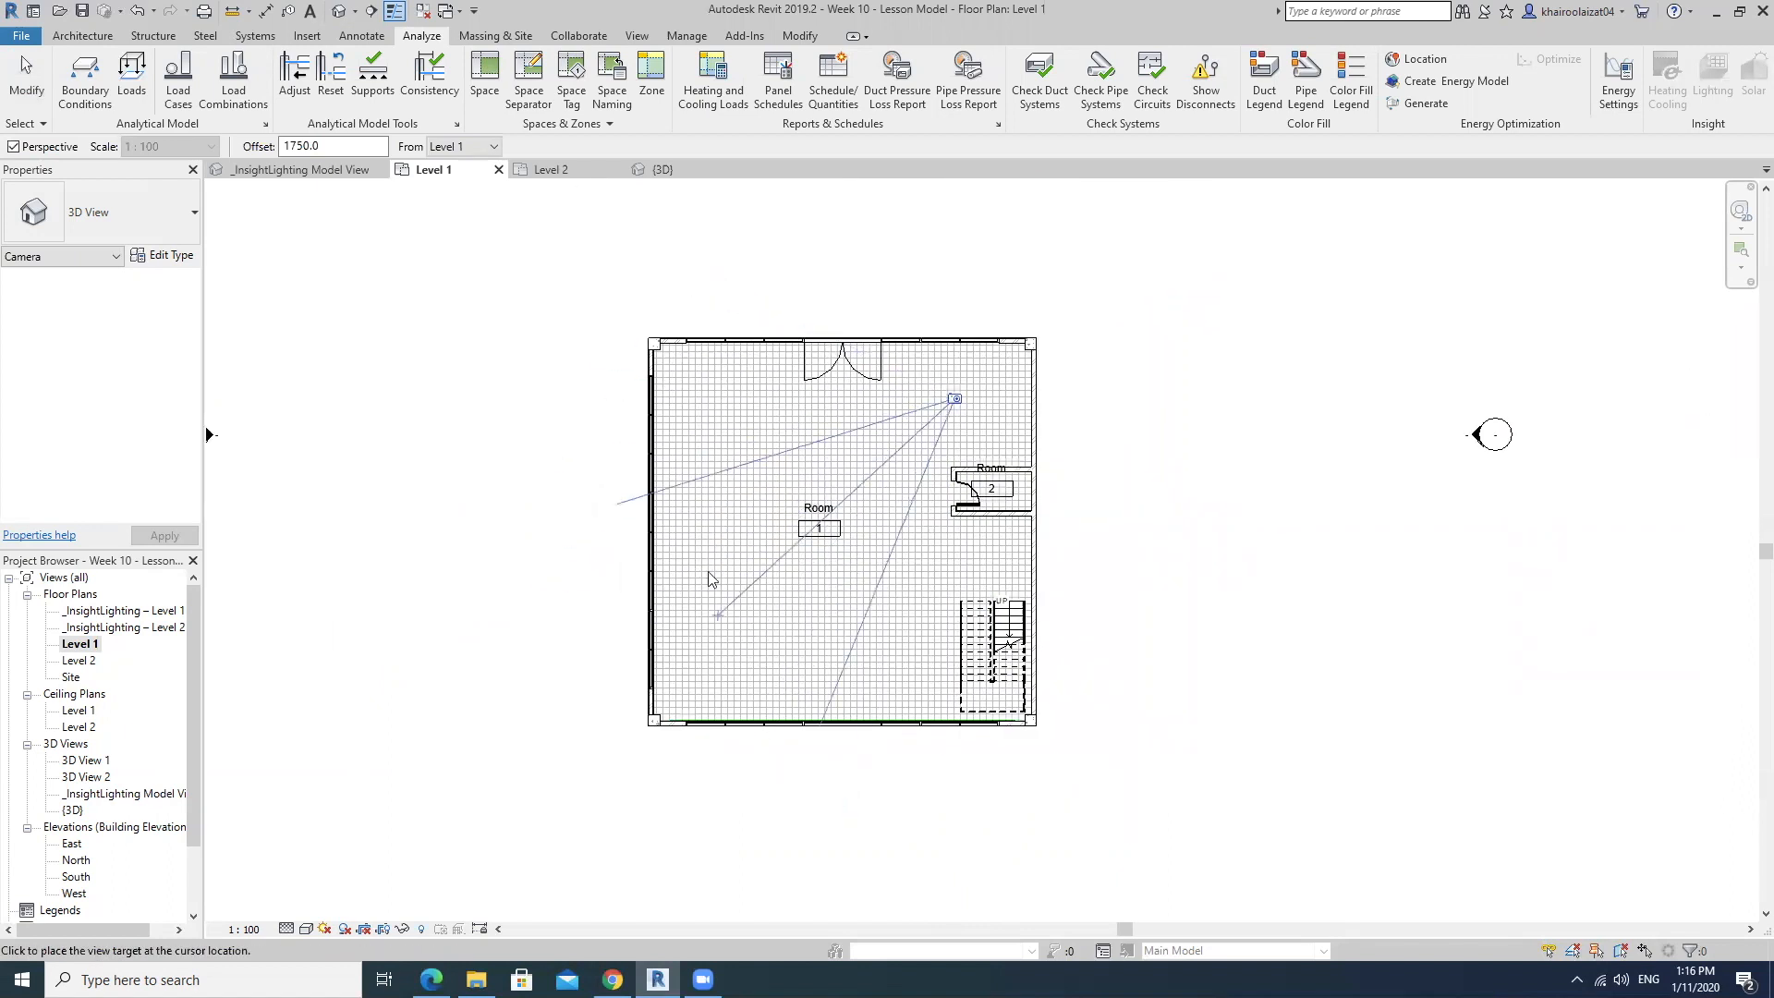
{"action": "scroll", "coordinate": [701, 586], "scroll_direction": "up", "scroll_amount": 2}
{"action": "scroll", "coordinate": [680, 567], "scroll_direction": "down", "scroll_amount": 2}
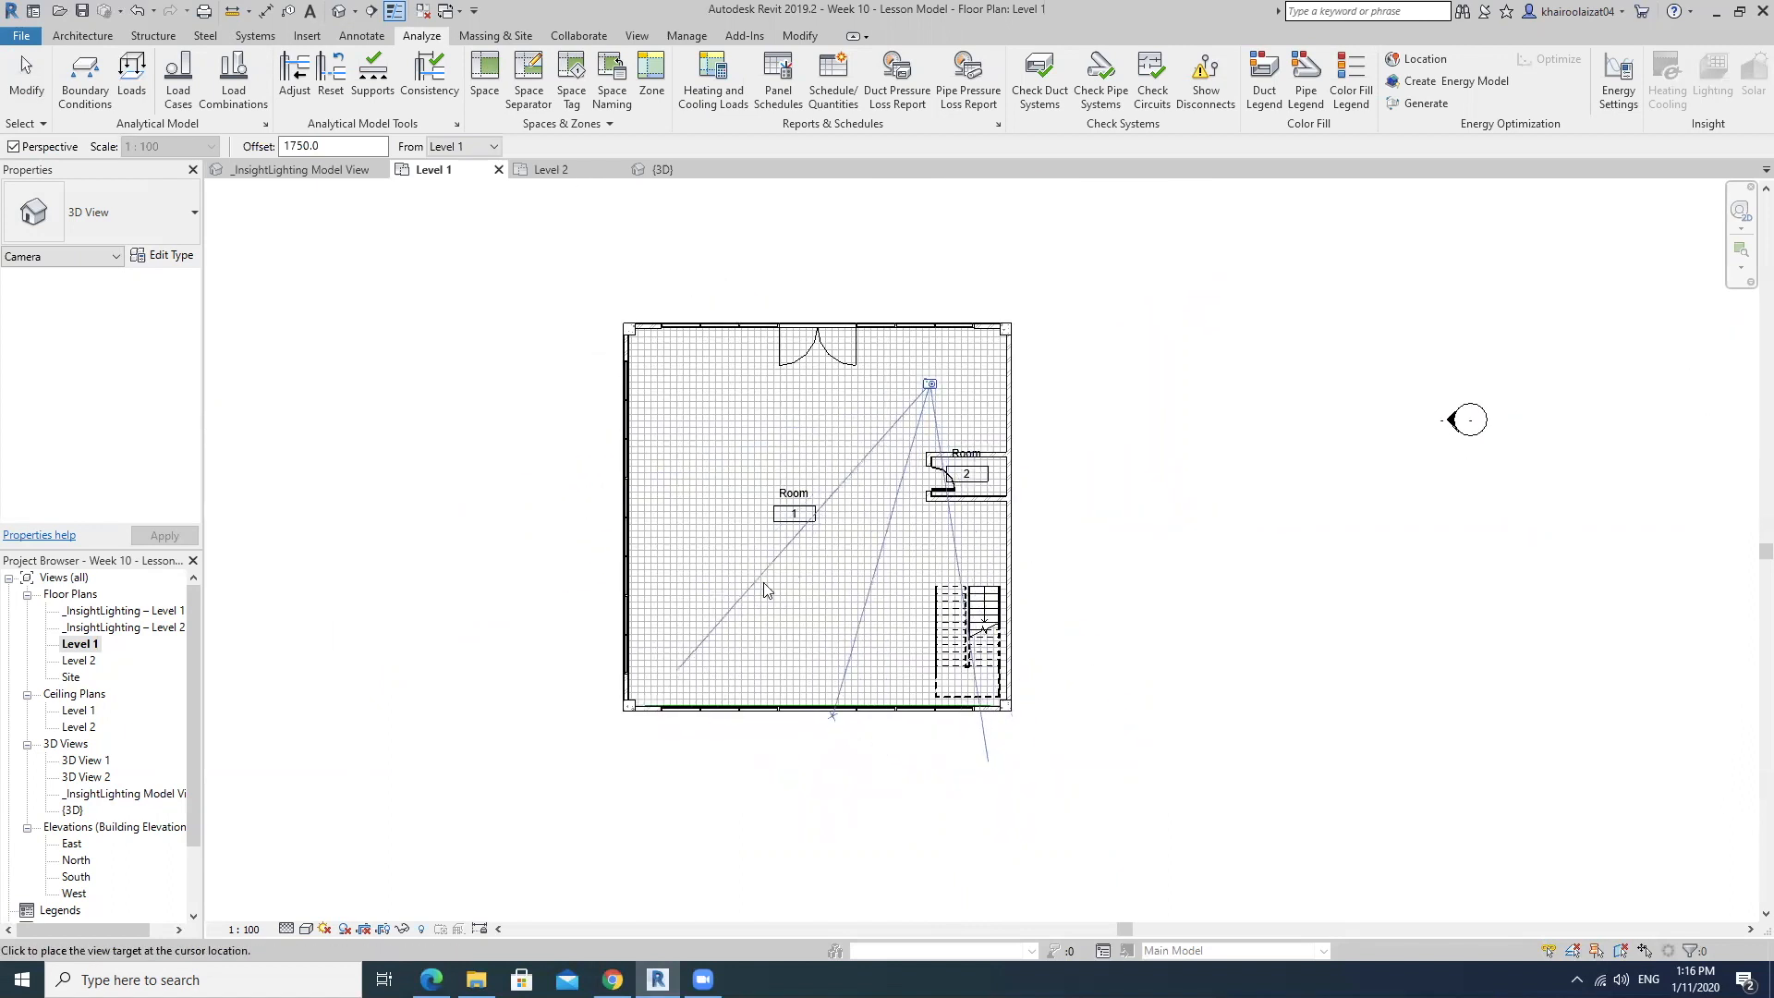
{"action": "left_click", "coordinate": [542, 835]}
Enlarge the camera view's crop region on all four sides to show more floor, ceiling and curtain wall.
{"action": "scroll", "coordinate": [1065, 552], "scroll_direction": "down", "scroll_amount": 2}
{"action": "middle_click_drag", "start_coordinate": [1102, 562], "coordinate": [951, 560]}
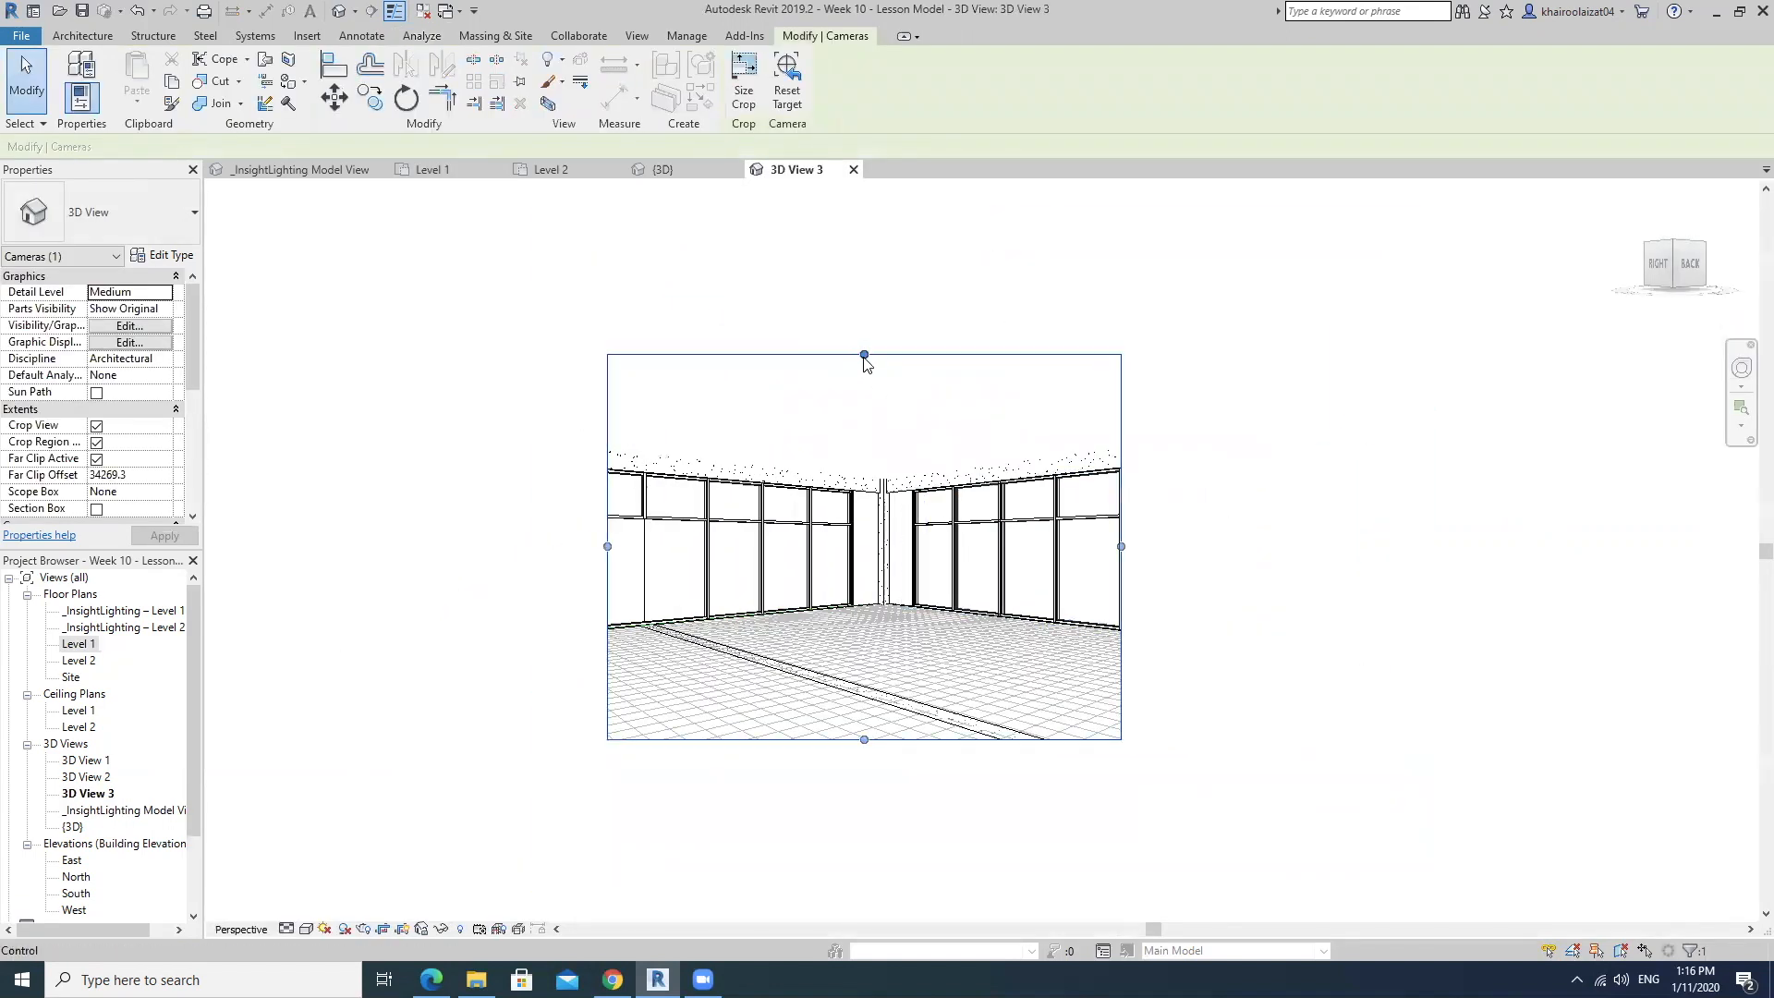
{"action": "left_click_drag", "start_coordinate": [863, 355], "coordinate": [865, 294]}
{"action": "left_click_drag", "start_coordinate": [1121, 516], "coordinate": [1283, 517]}
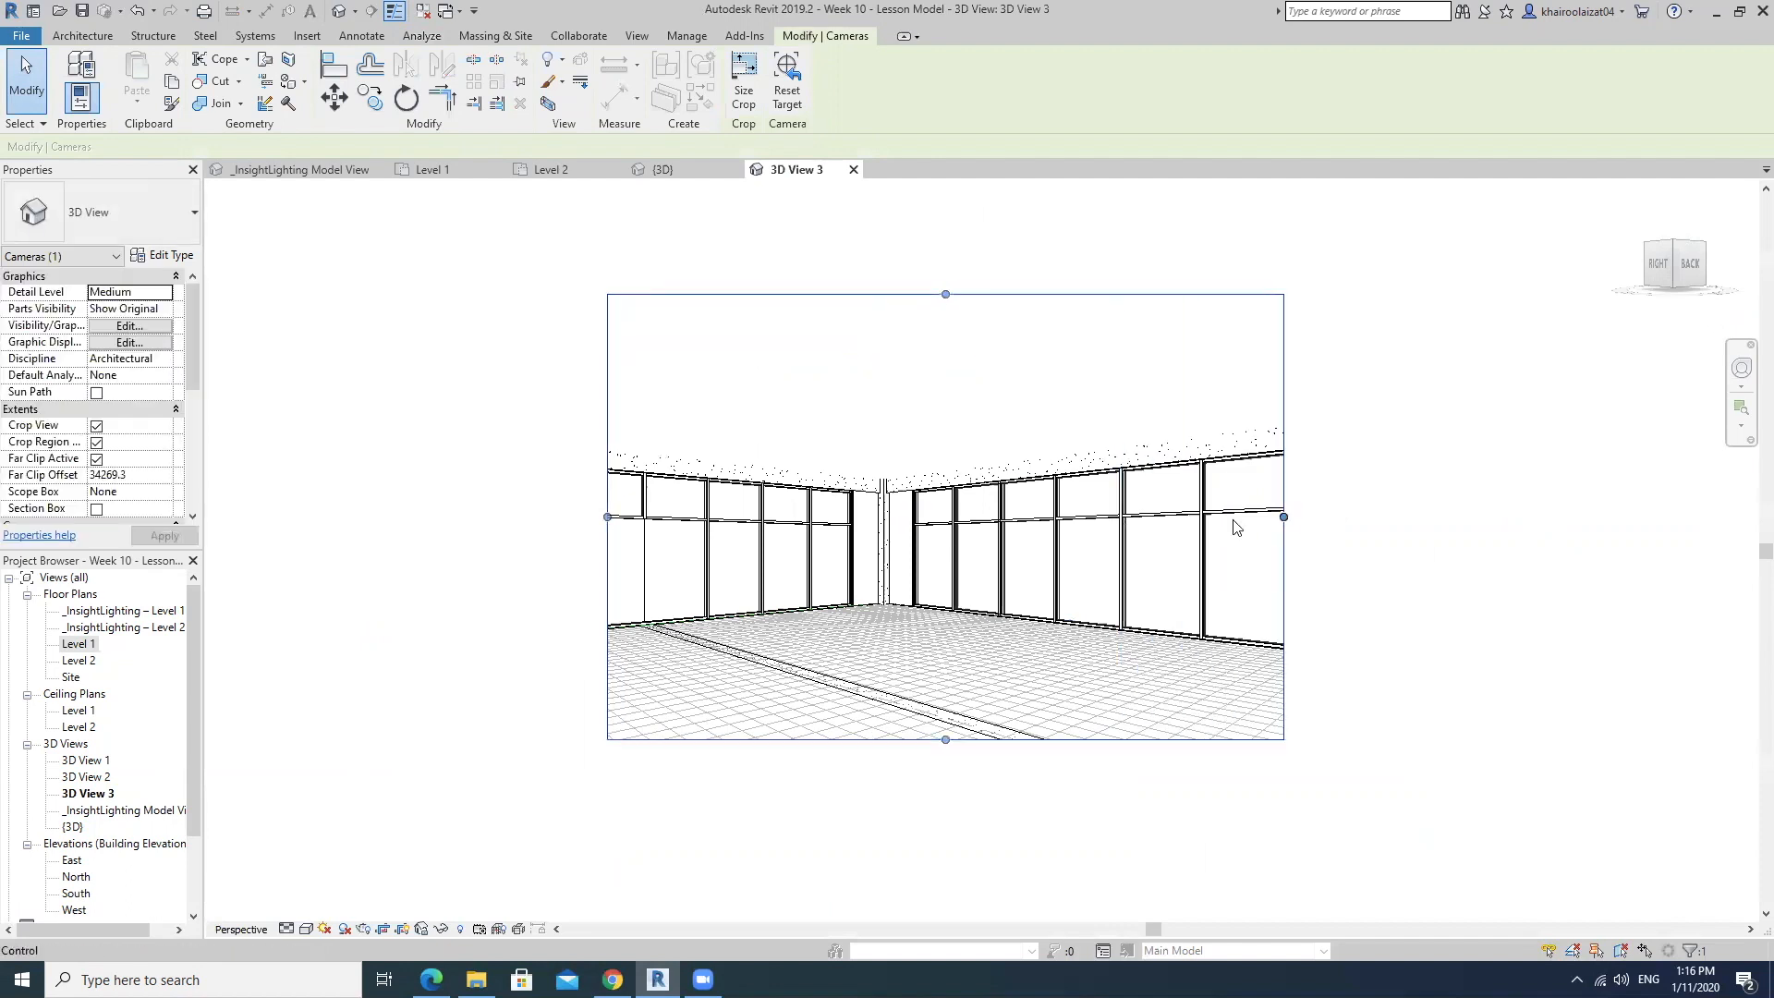
{"action": "left_click_drag", "start_coordinate": [606, 516], "coordinate": [380, 516]}
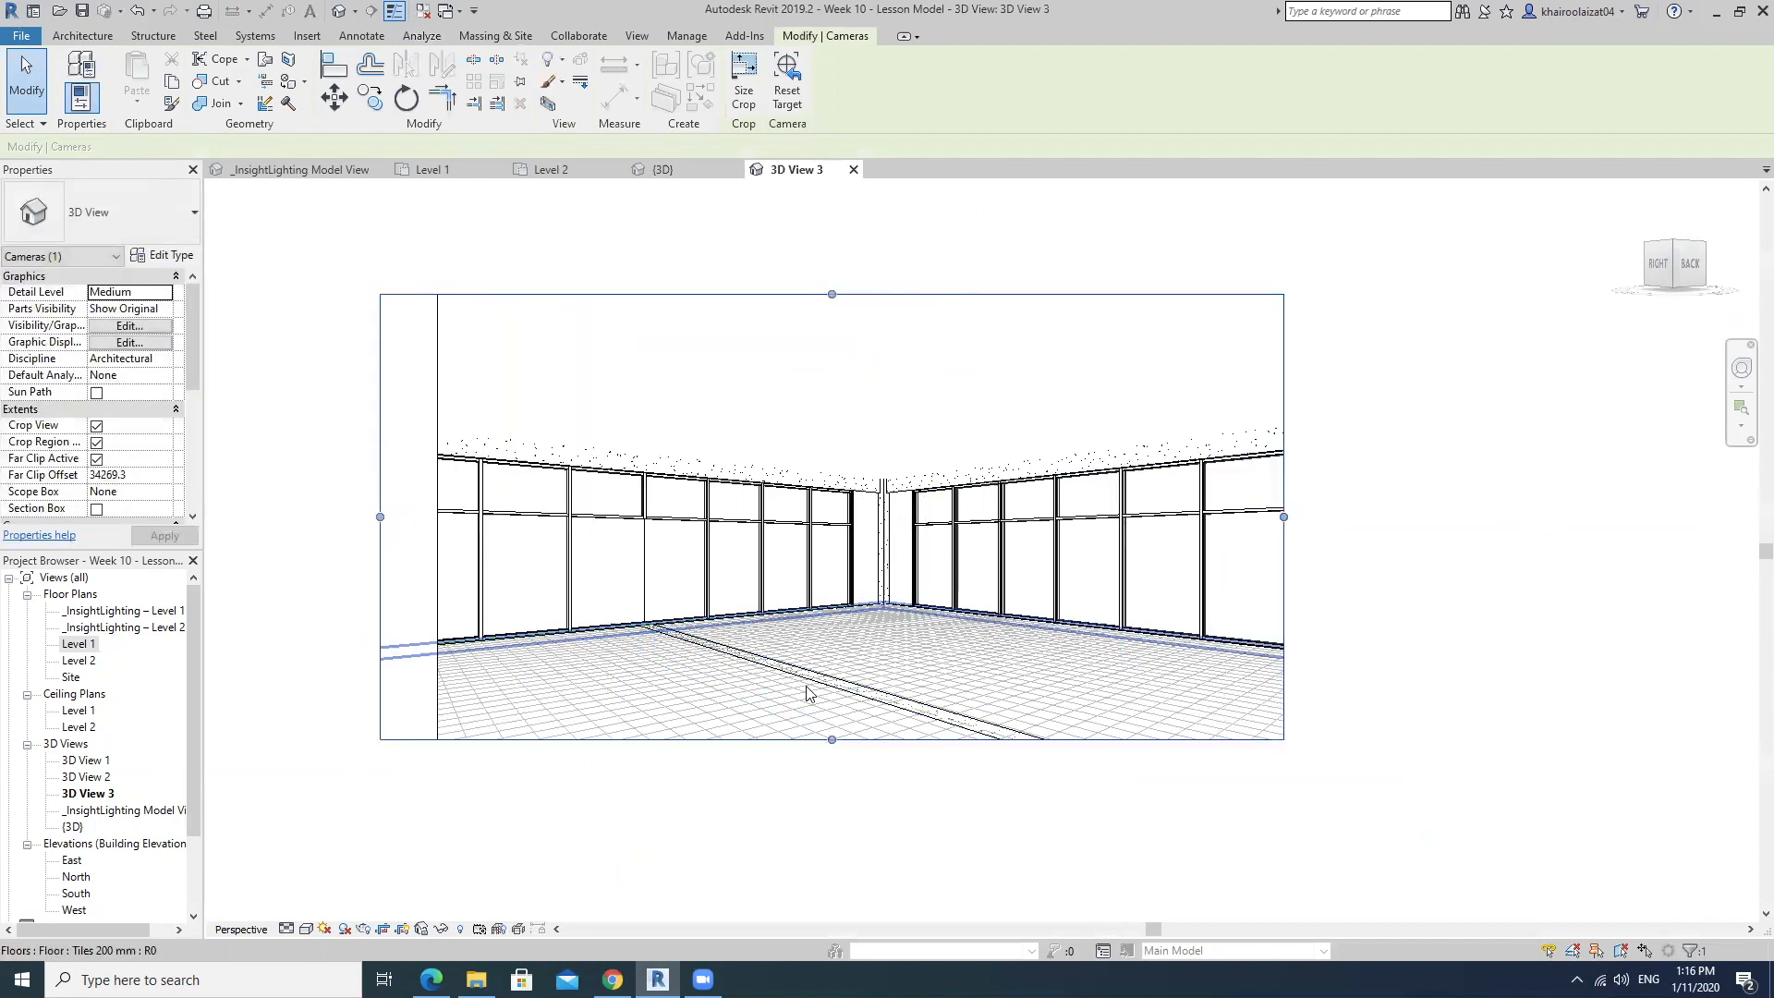
{"action": "left_click_drag", "start_coordinate": [831, 739], "coordinate": [836, 888]}
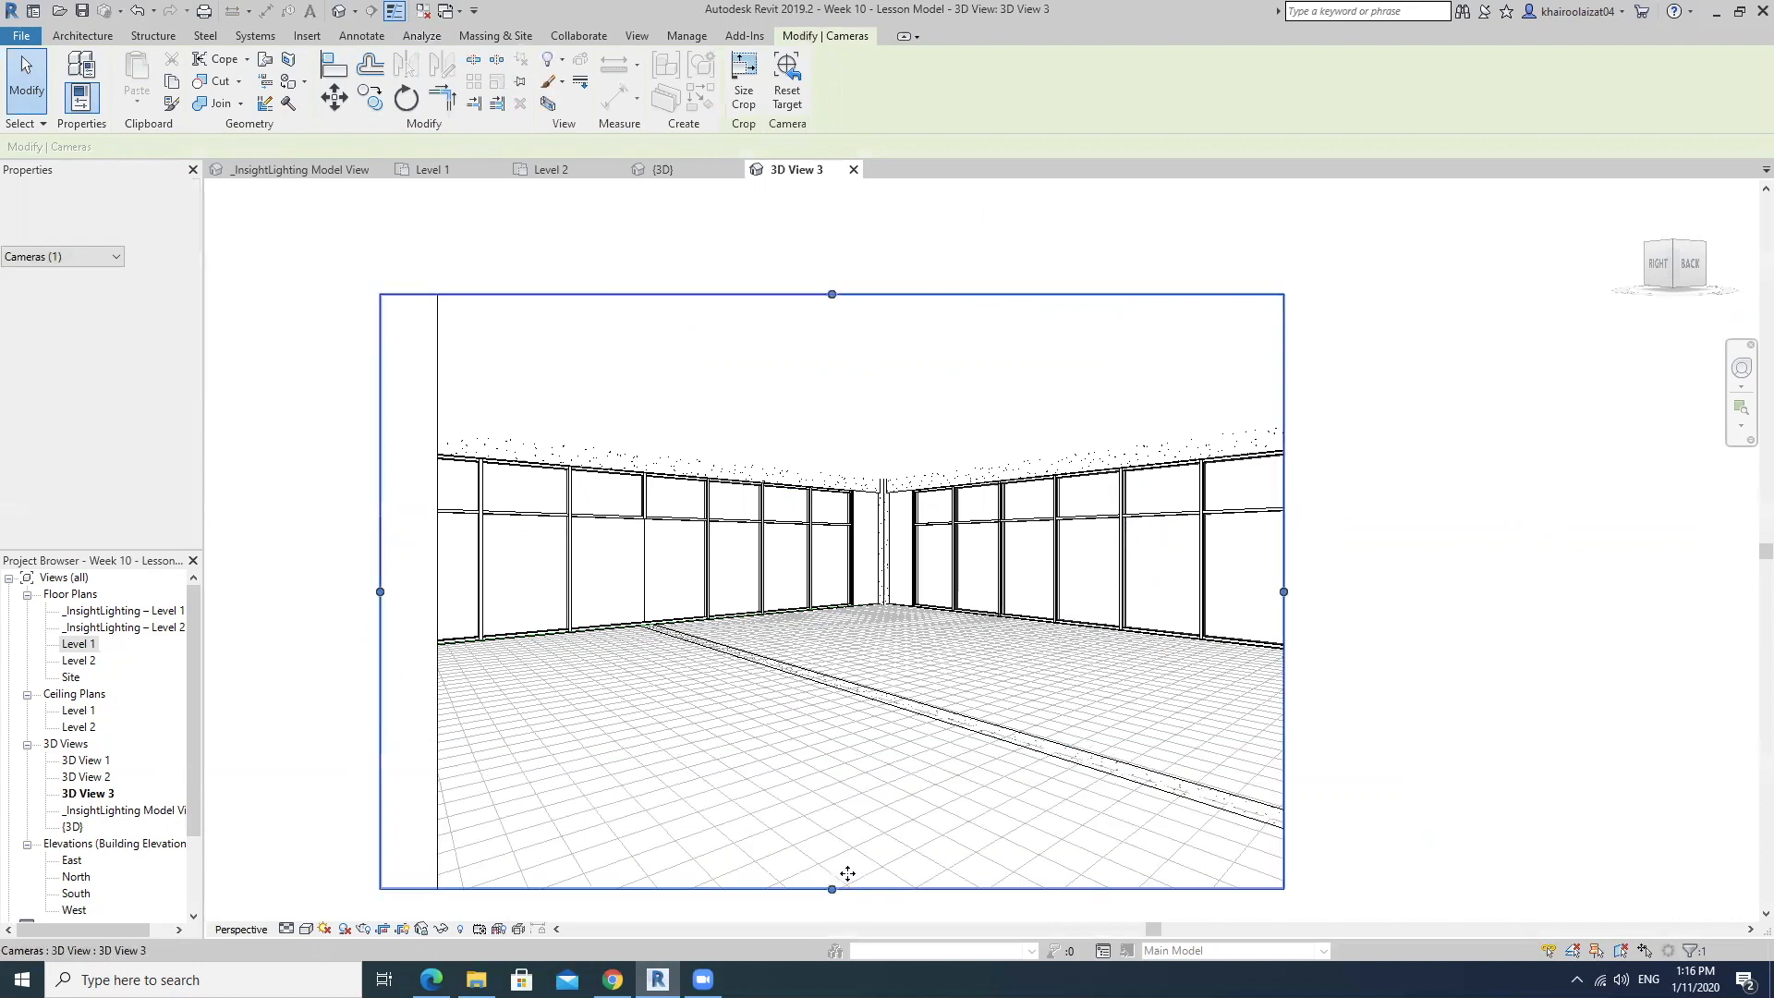
Extend the crop region further downward and to both sides, and pull its right edge partly back in.
{"action": "middle_click_drag", "start_coordinate": [961, 792], "coordinate": [1025, 681]}
{"action": "scroll", "coordinate": [1095, 605], "scroll_direction": "down", "scroll_amount": 2}
{"action": "left_click_drag", "start_coordinate": [1279, 513], "coordinate": [1351, 512]}
{"action": "left_click_drag", "start_coordinate": [976, 738], "coordinate": [975, 809]}
{"action": "left_click_drag", "start_coordinate": [598, 548], "coordinate": [563, 548]}
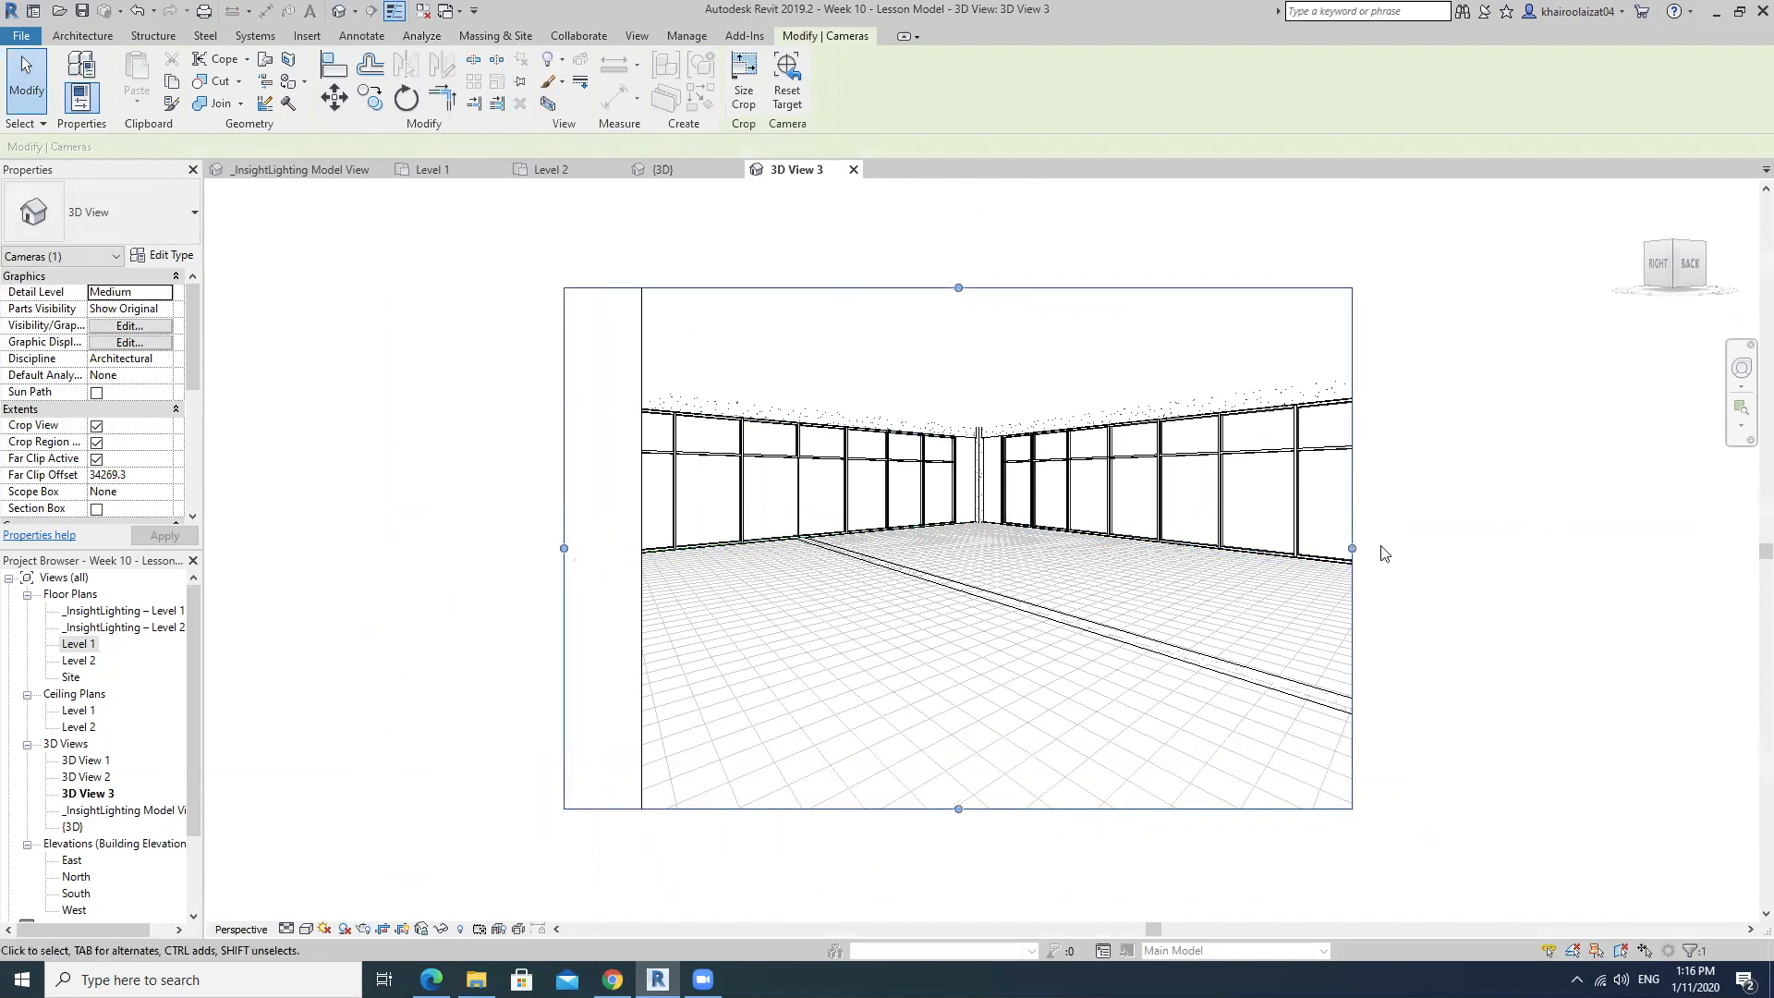
{"action": "left_click_drag", "start_coordinate": [1354, 551], "coordinate": [1449, 534]}
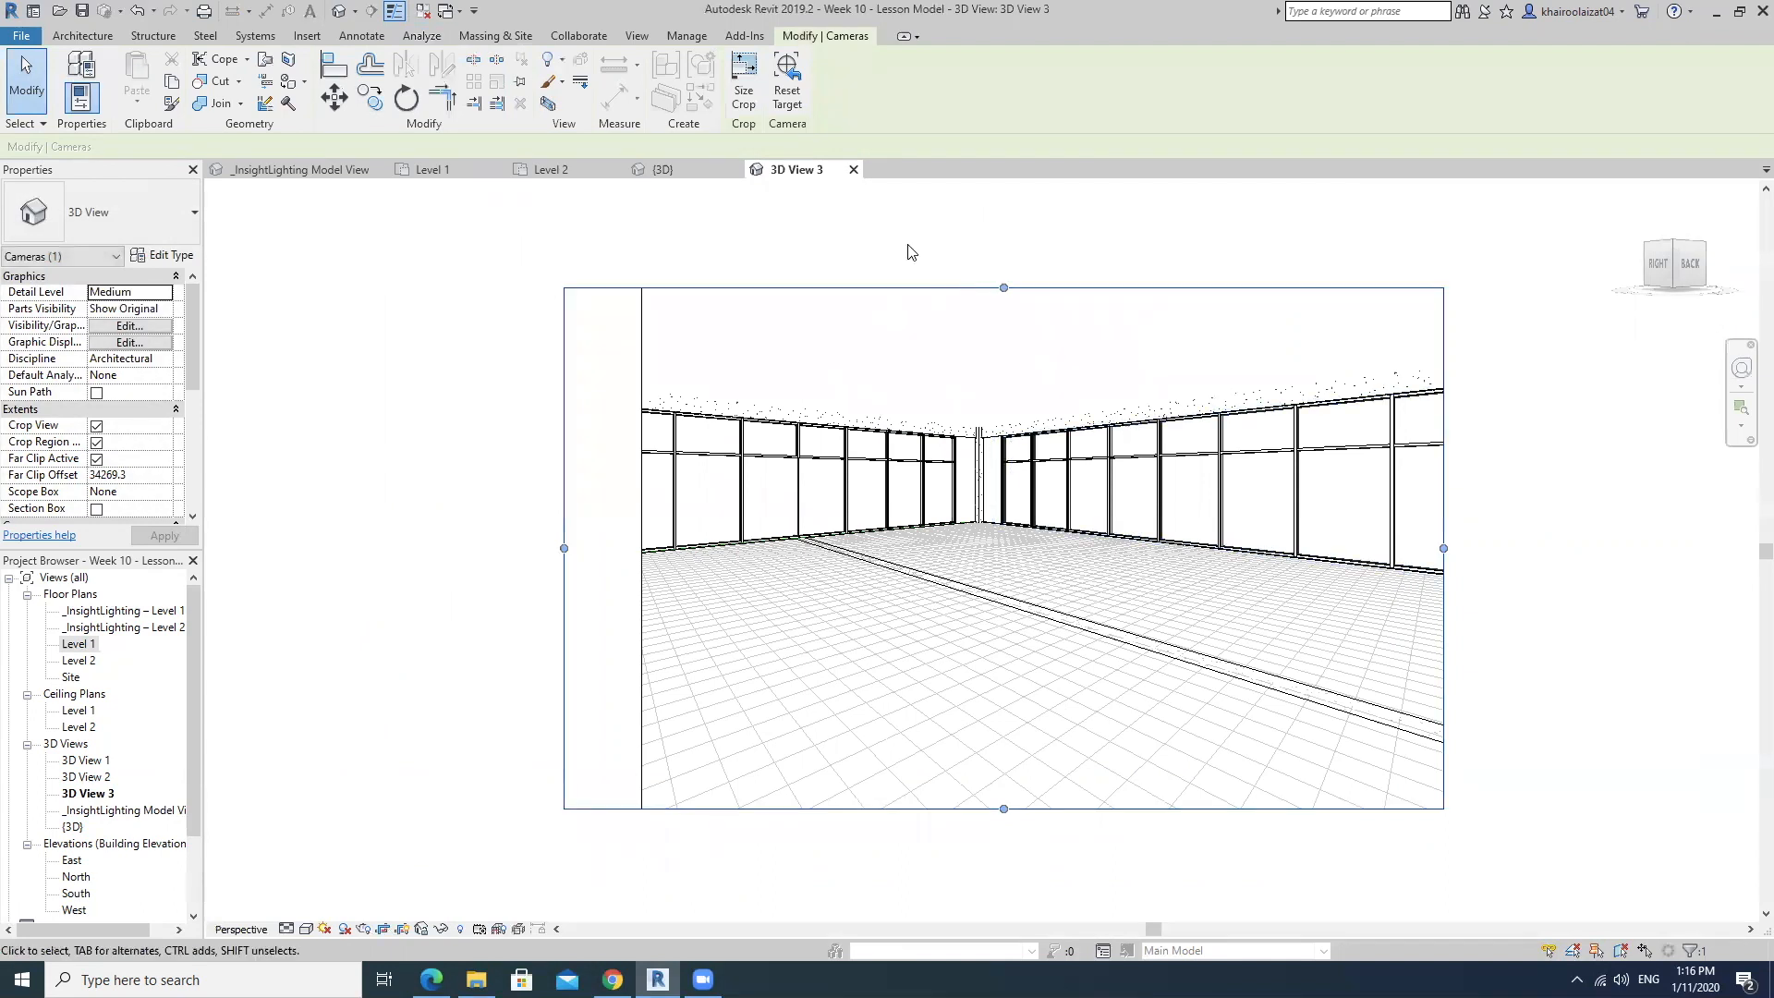
{"action": "left_click_drag", "start_coordinate": [1444, 548], "coordinate": [1366, 548]}
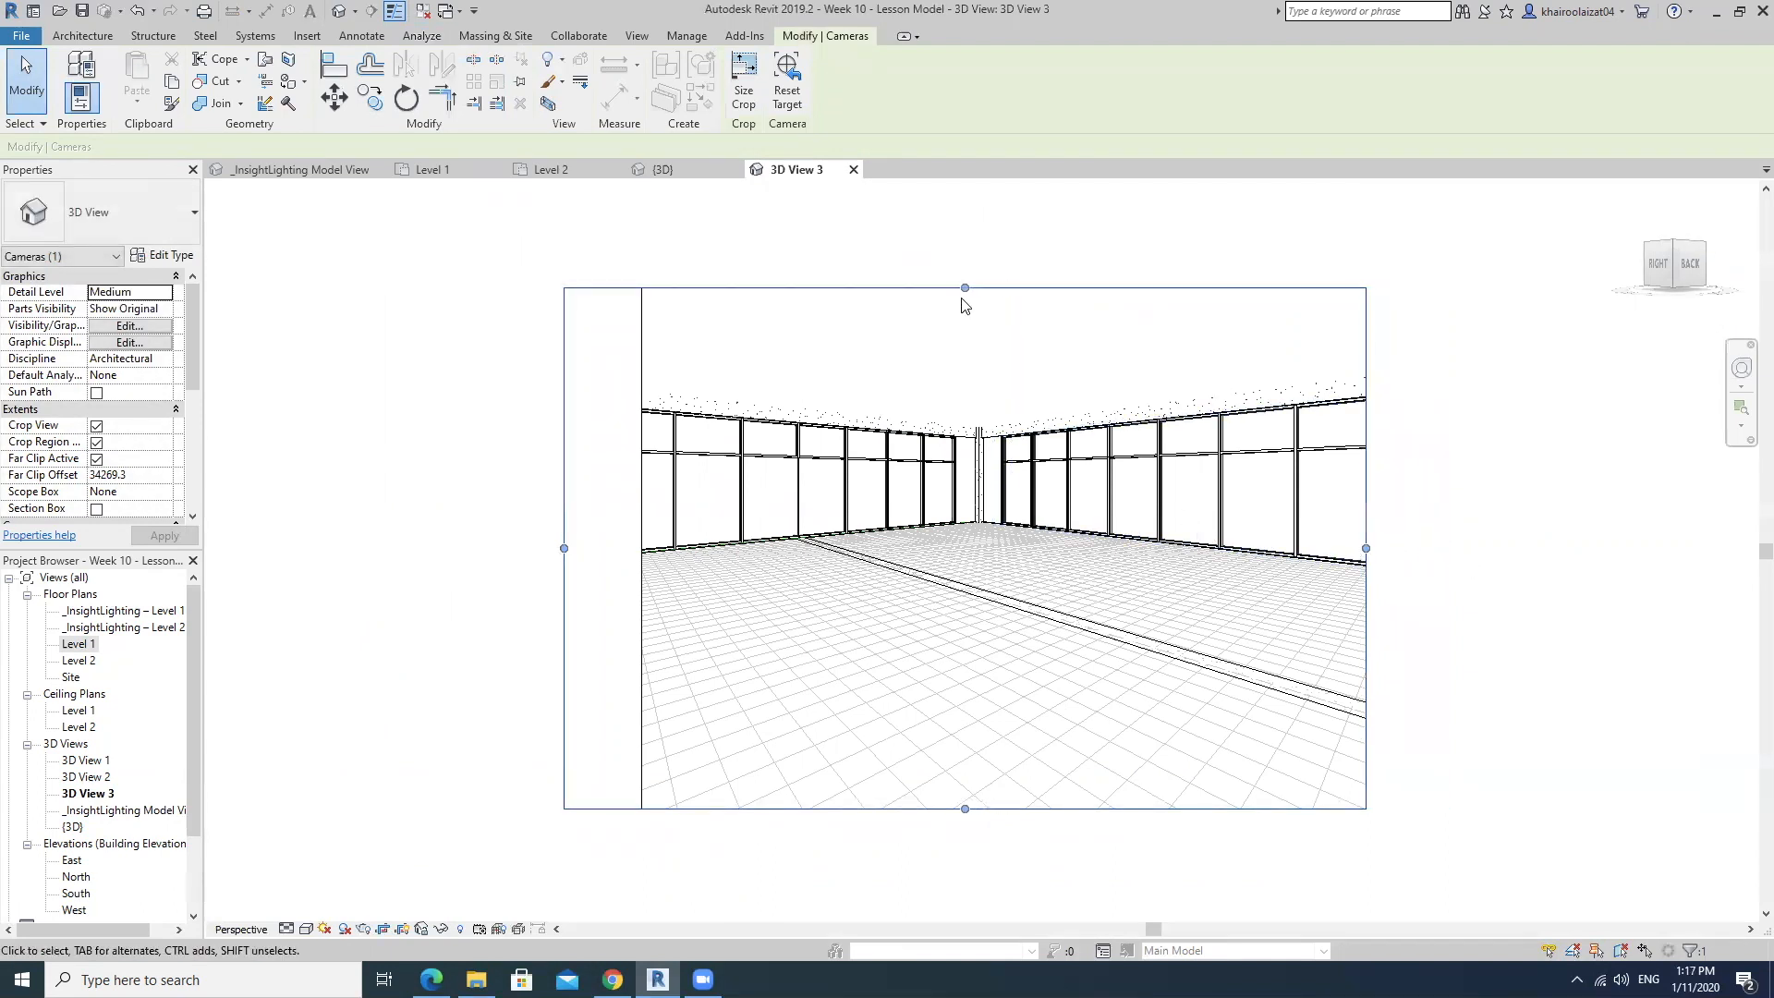
{"action": "middle_click_drag", "start_coordinate": [1345, 566], "coordinate": [1432, 594]}
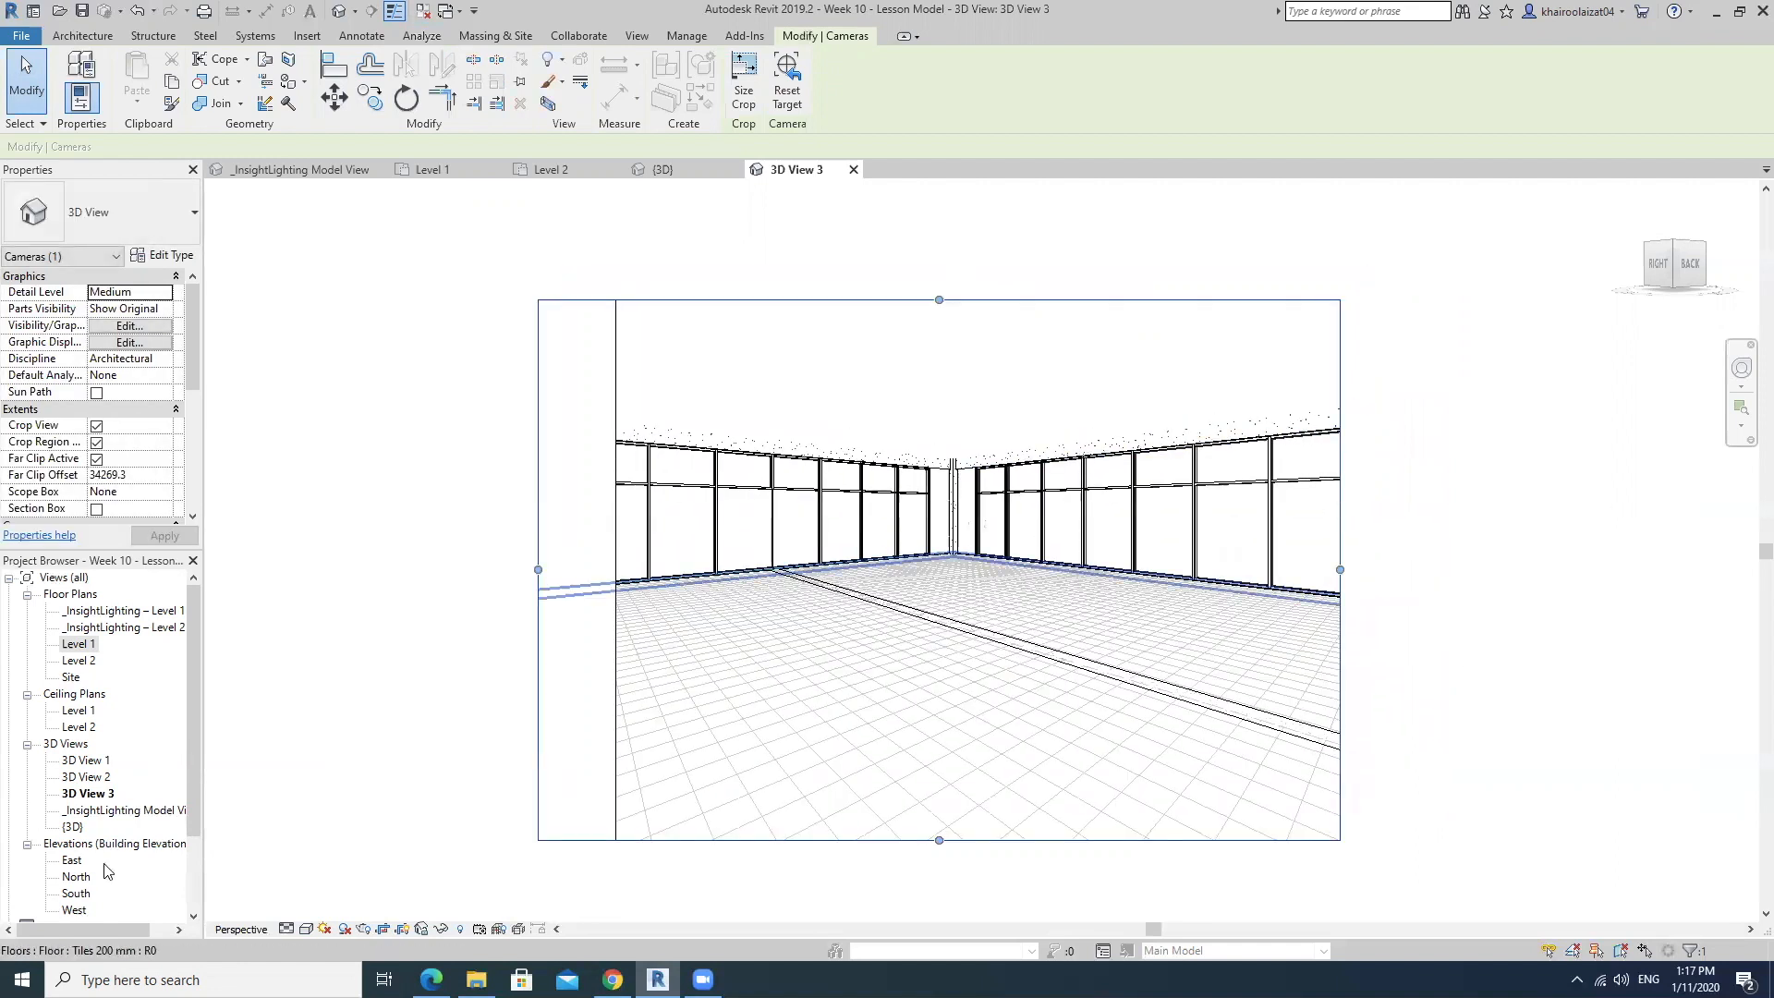
Turn on shadows in the interior camera view to inspect them, and turn them off again.
{"action": "left_click", "coordinate": [345, 928]}
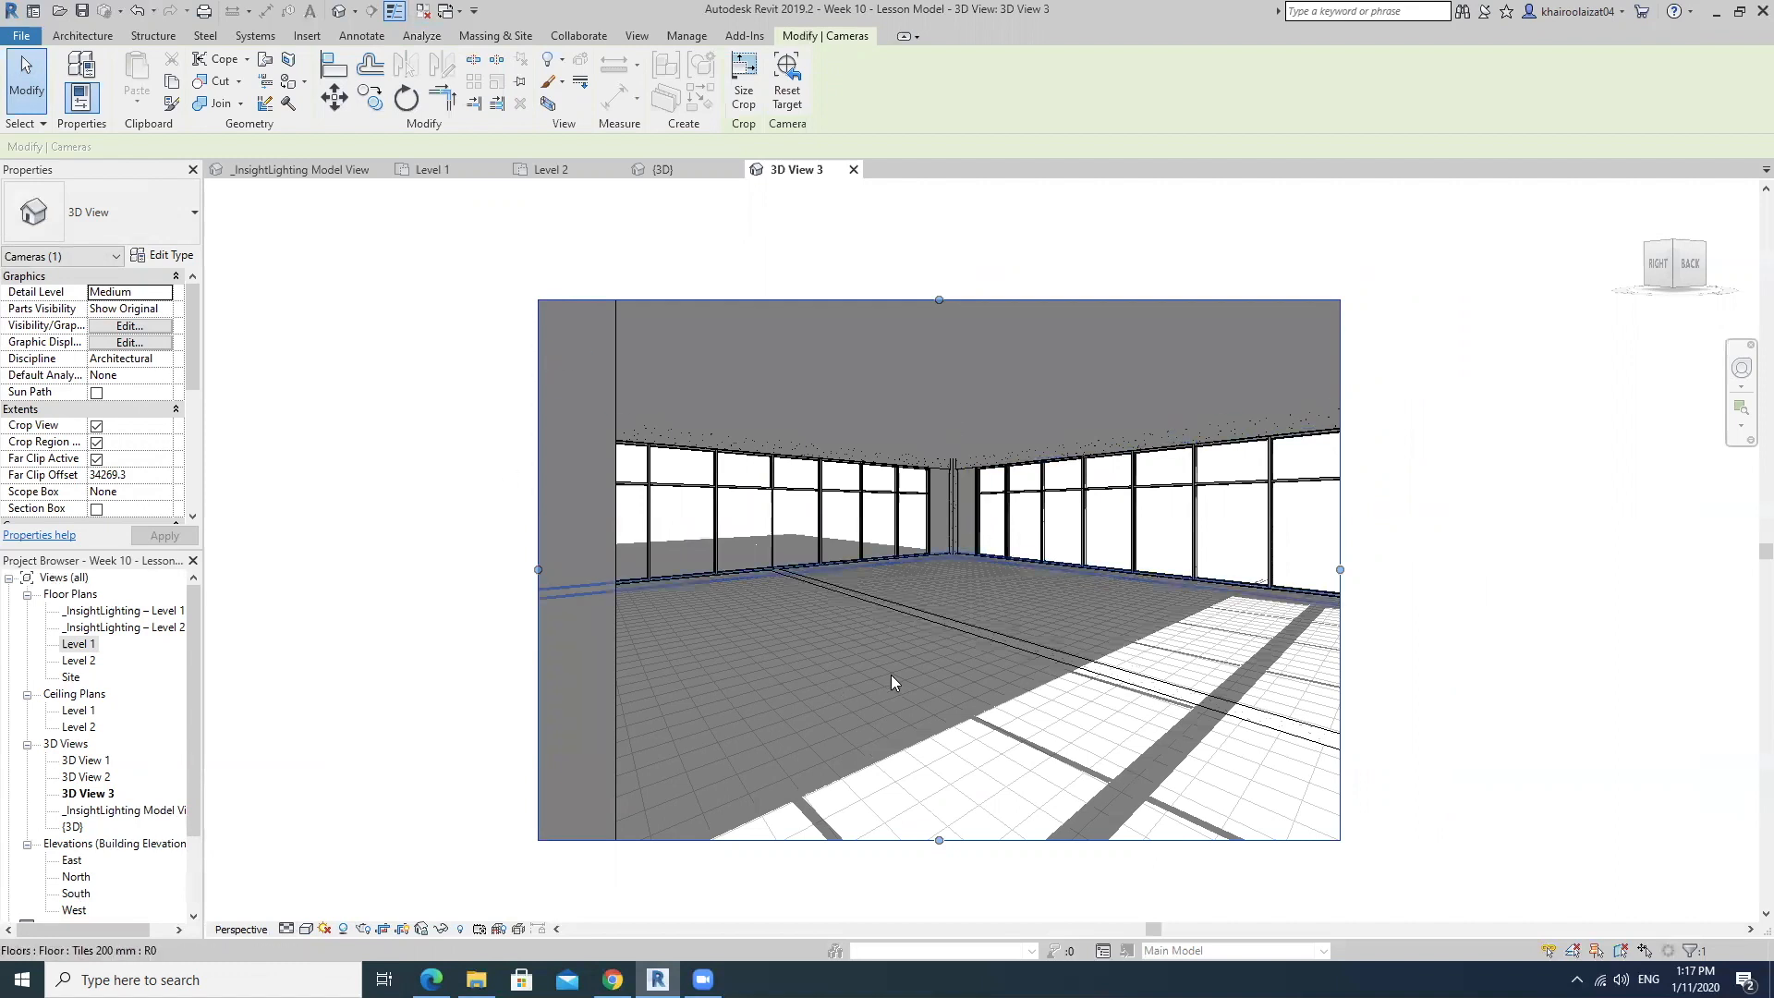
{"action": "left_click", "coordinate": [344, 928]}
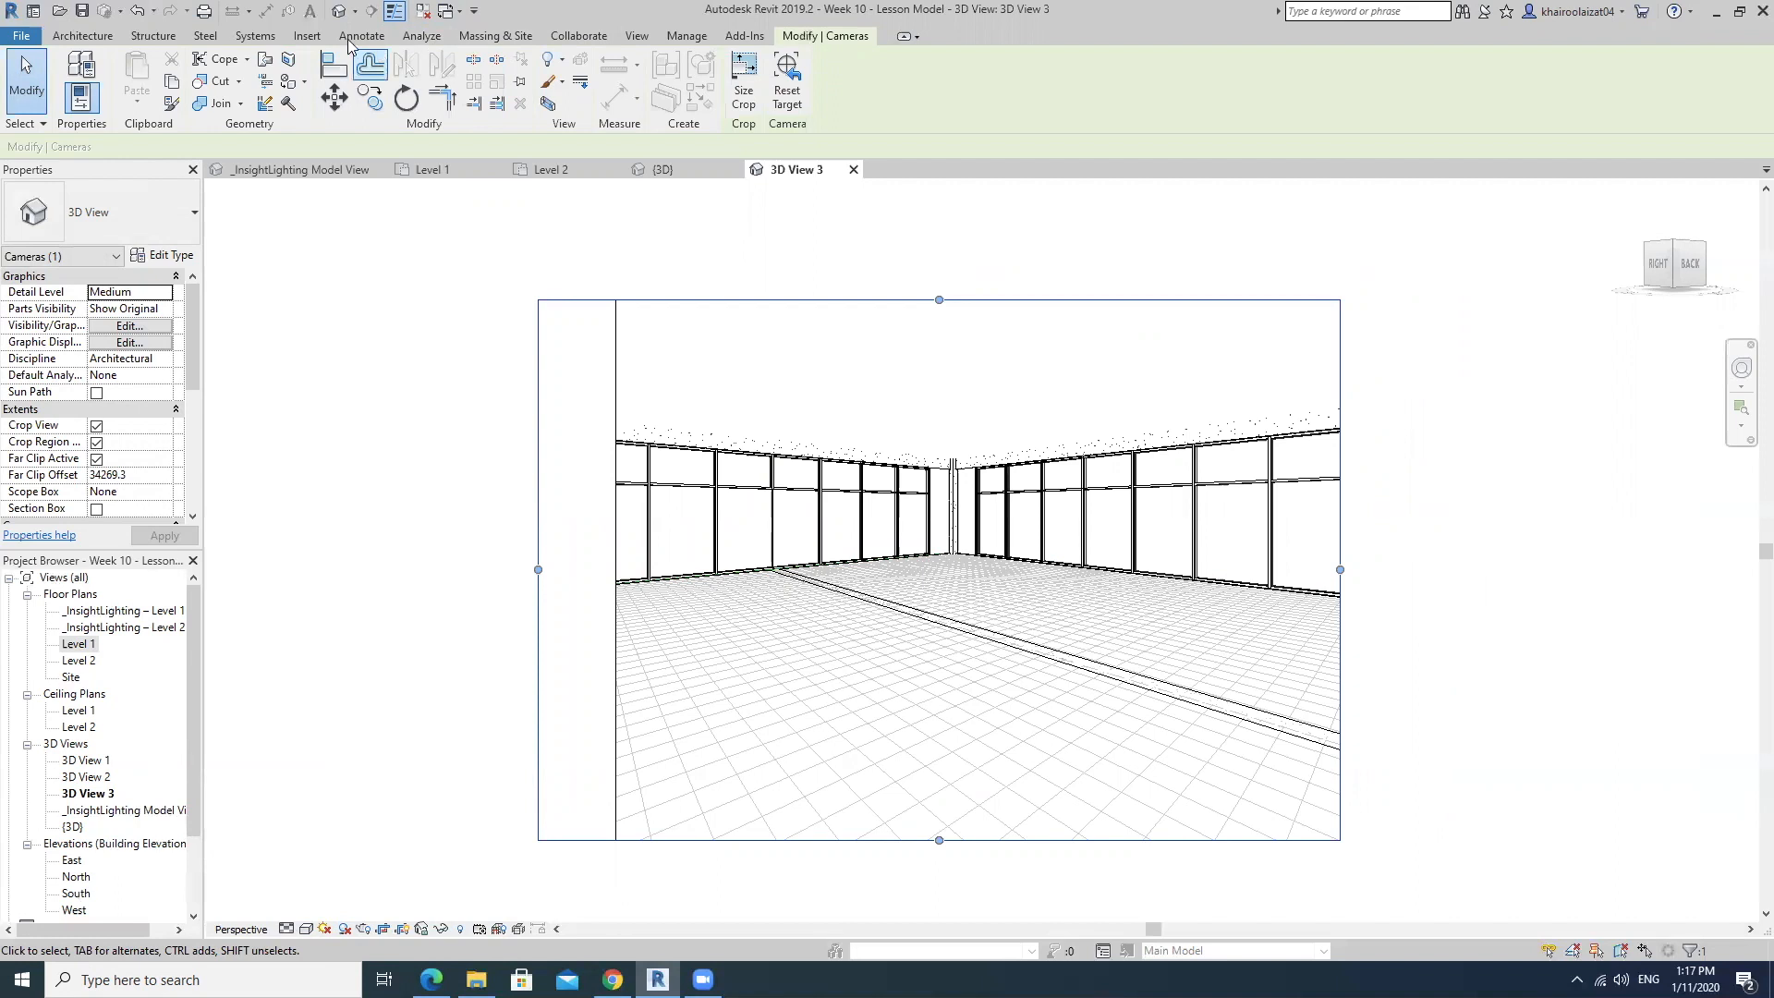
Start Render in Cloud, continue past the welcome message, and check that only 3D View 3 is chosen for rendering.
{"action": "left_click", "coordinate": [637, 35]}
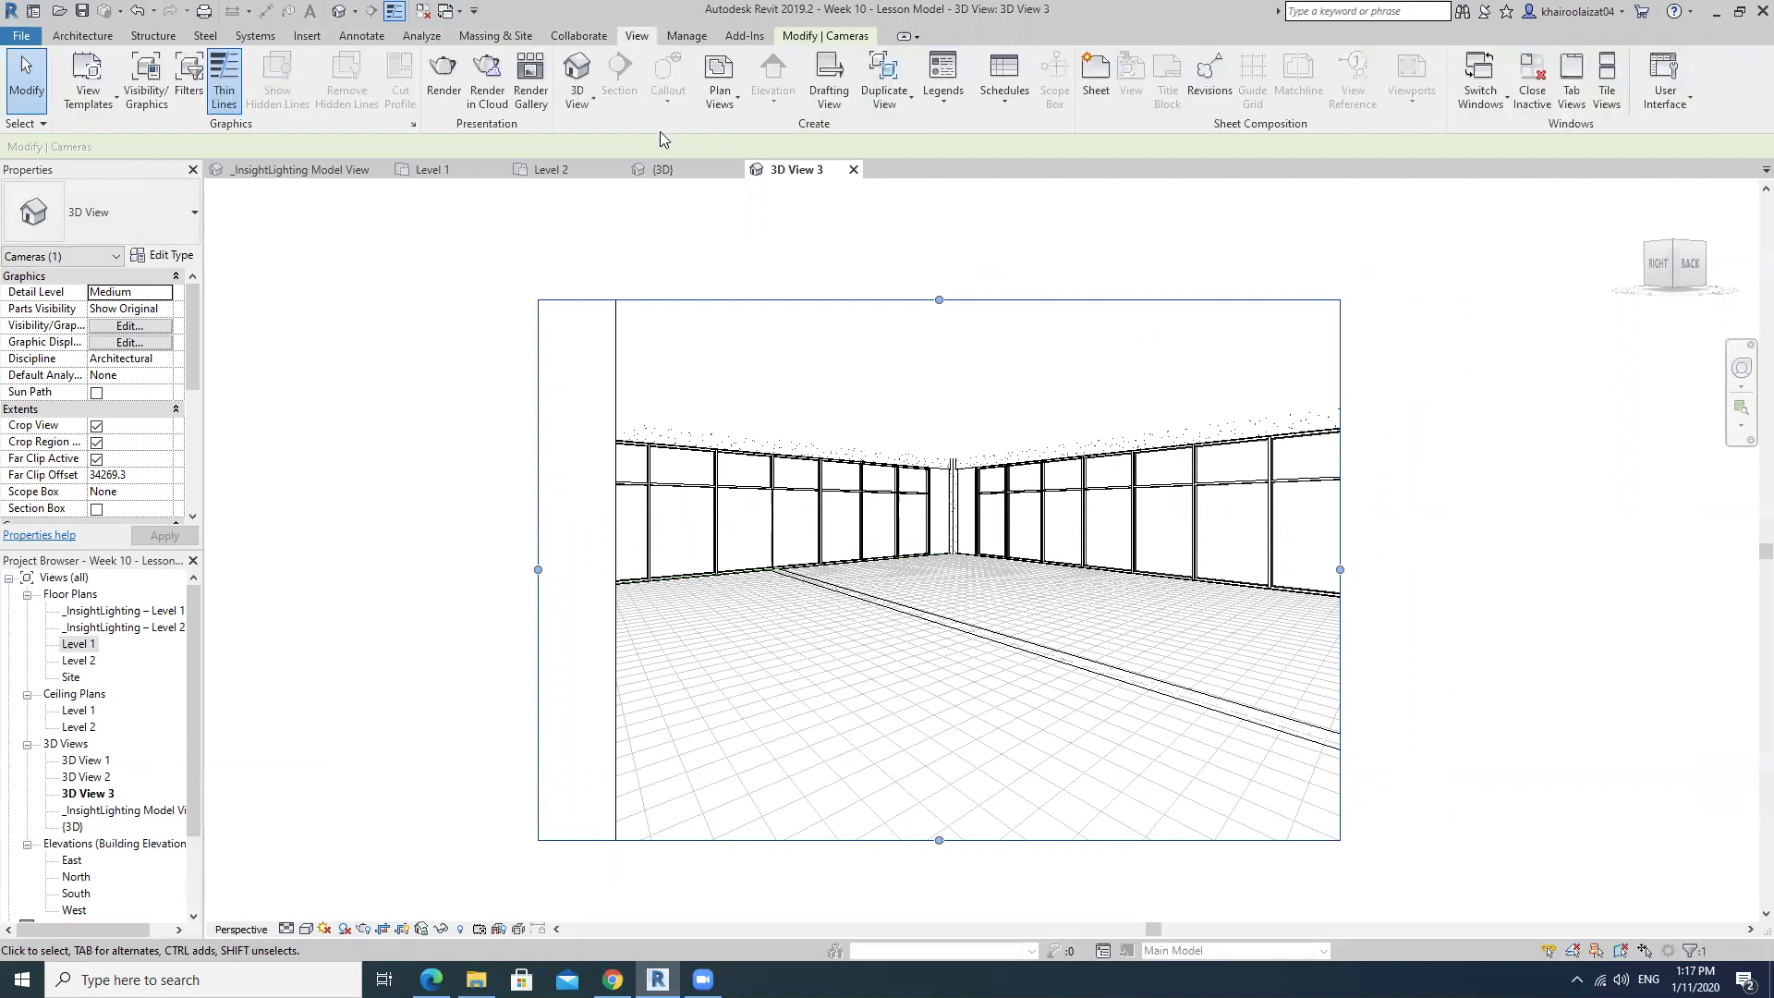
{"action": "left_click", "coordinate": [490, 92]}
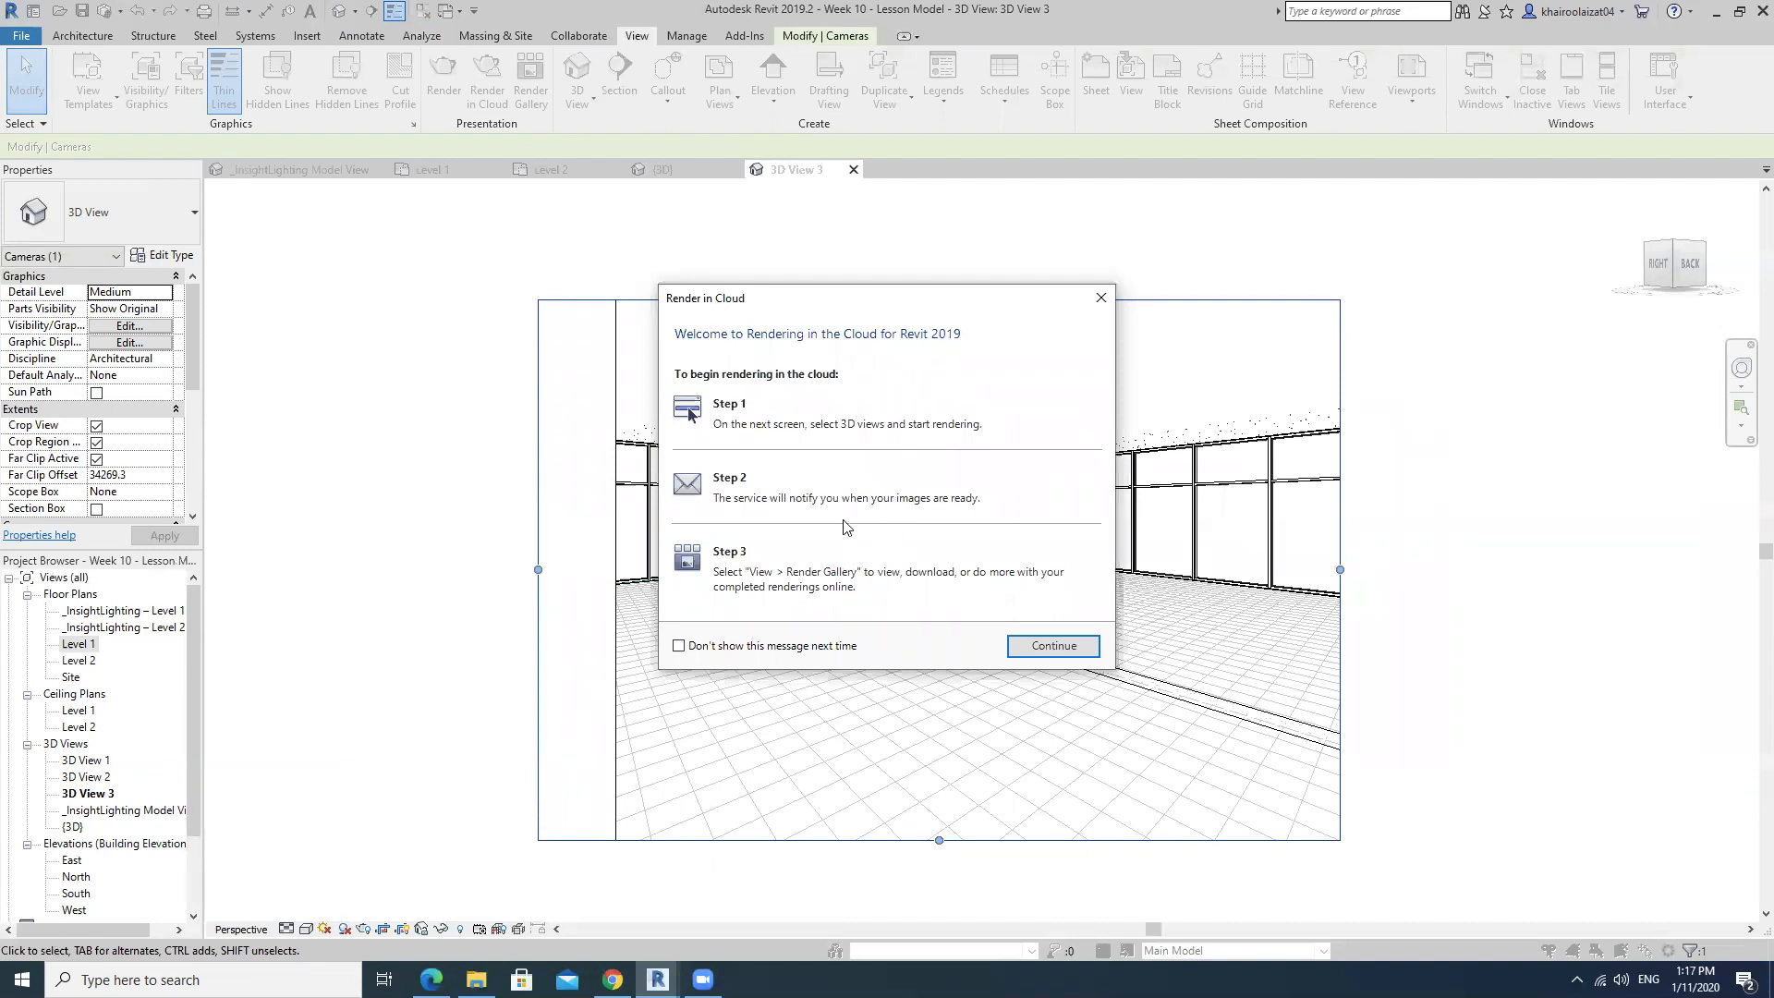
{"action": "left_click", "coordinate": [1044, 645]}
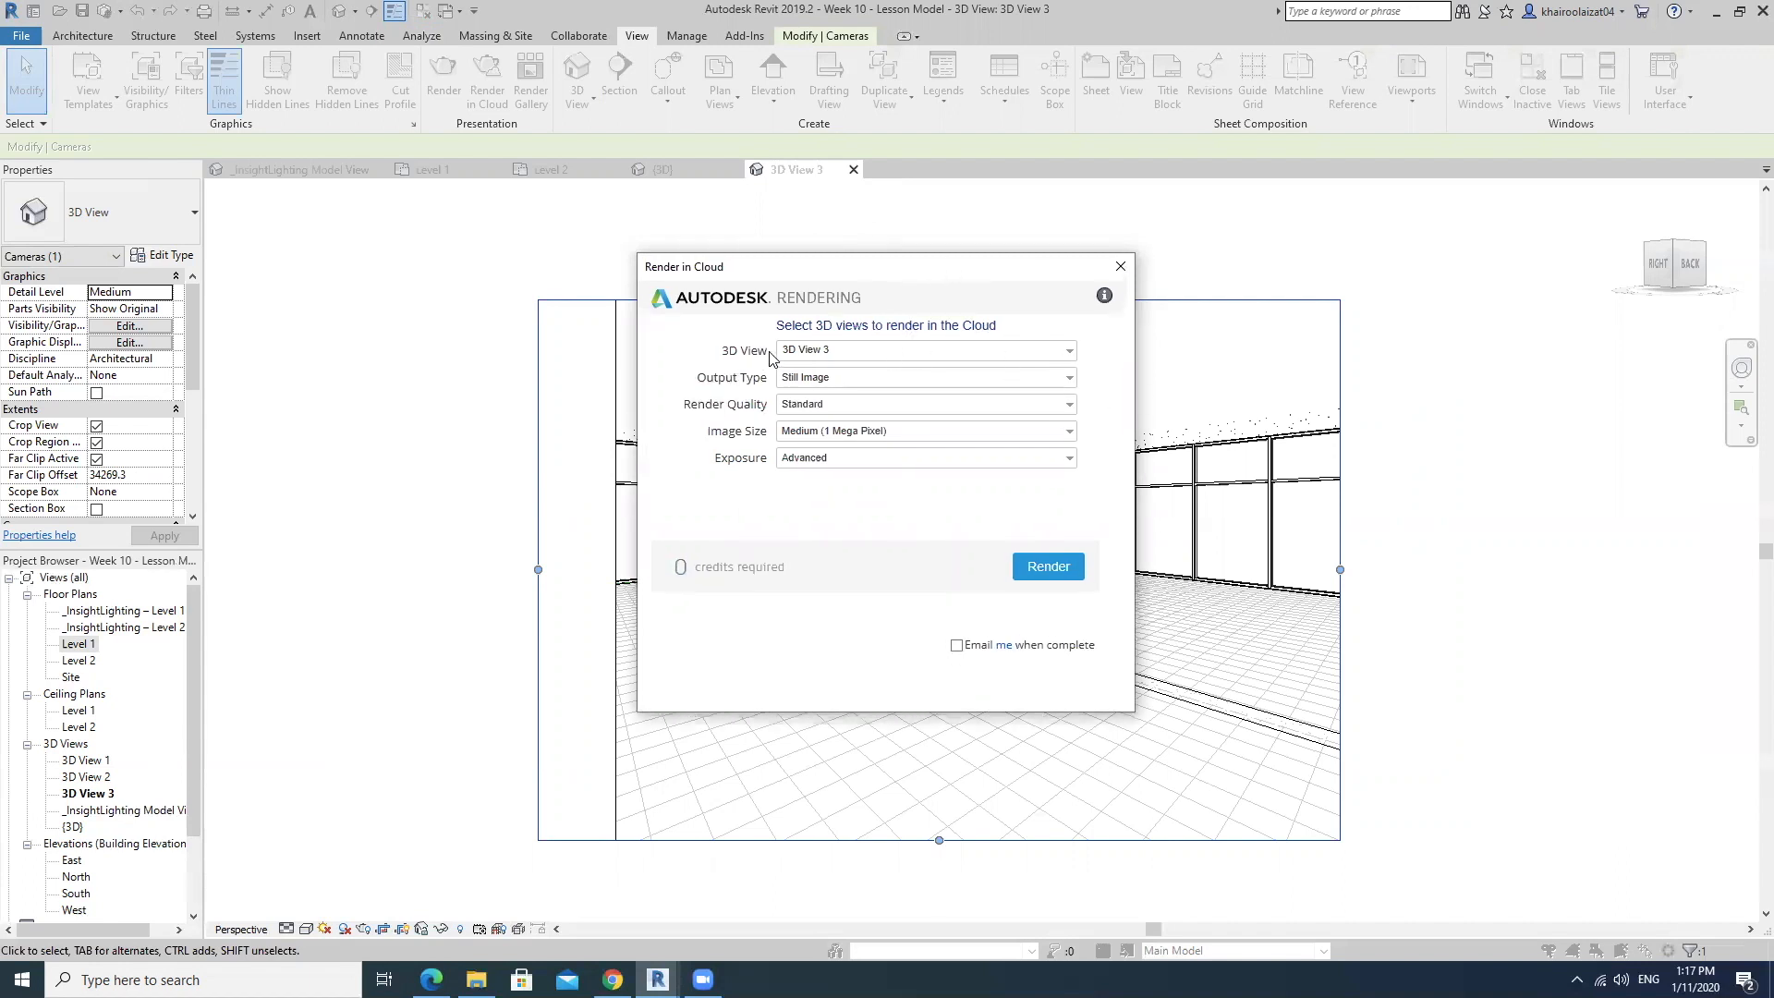
{"action": "left_click", "coordinate": [1070, 354]}
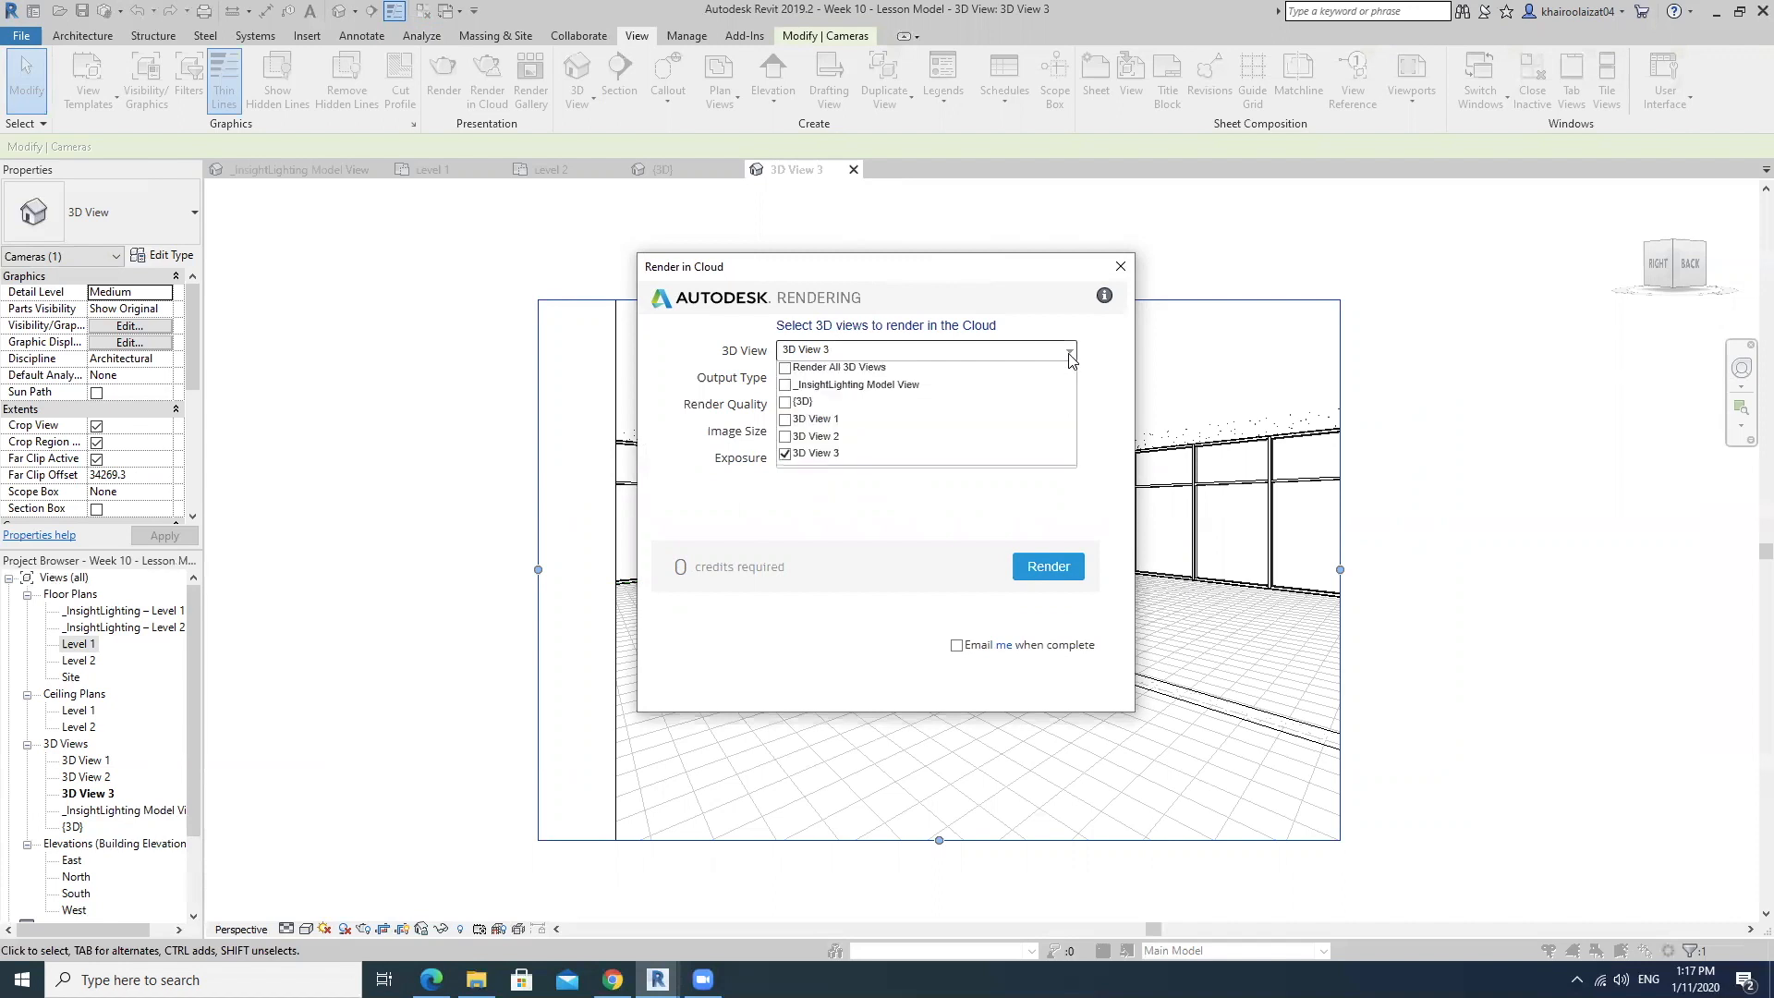
{"action": "left_click", "coordinate": [1070, 353]}
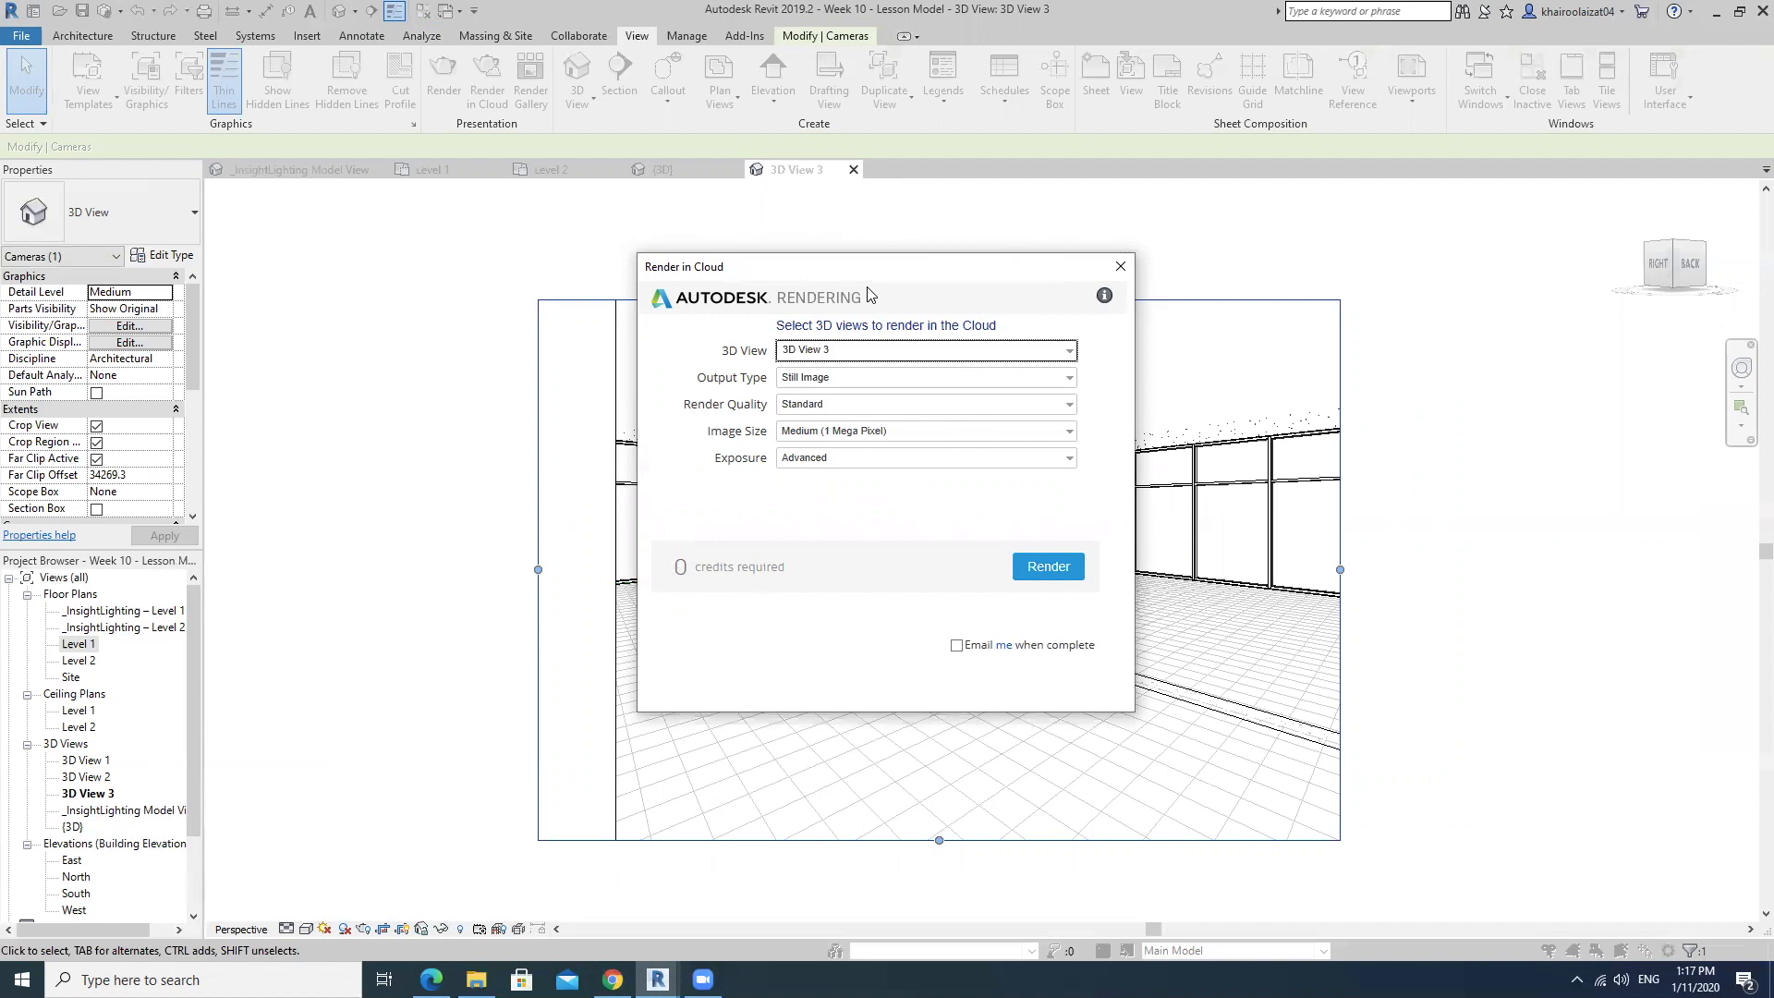
Set the cloud render's output type to Illuminance and review the image size options, keeping Medium (1 Mega Pixel).
{"action": "left_click_drag", "start_coordinate": [985, 271], "coordinate": [942, 249]}
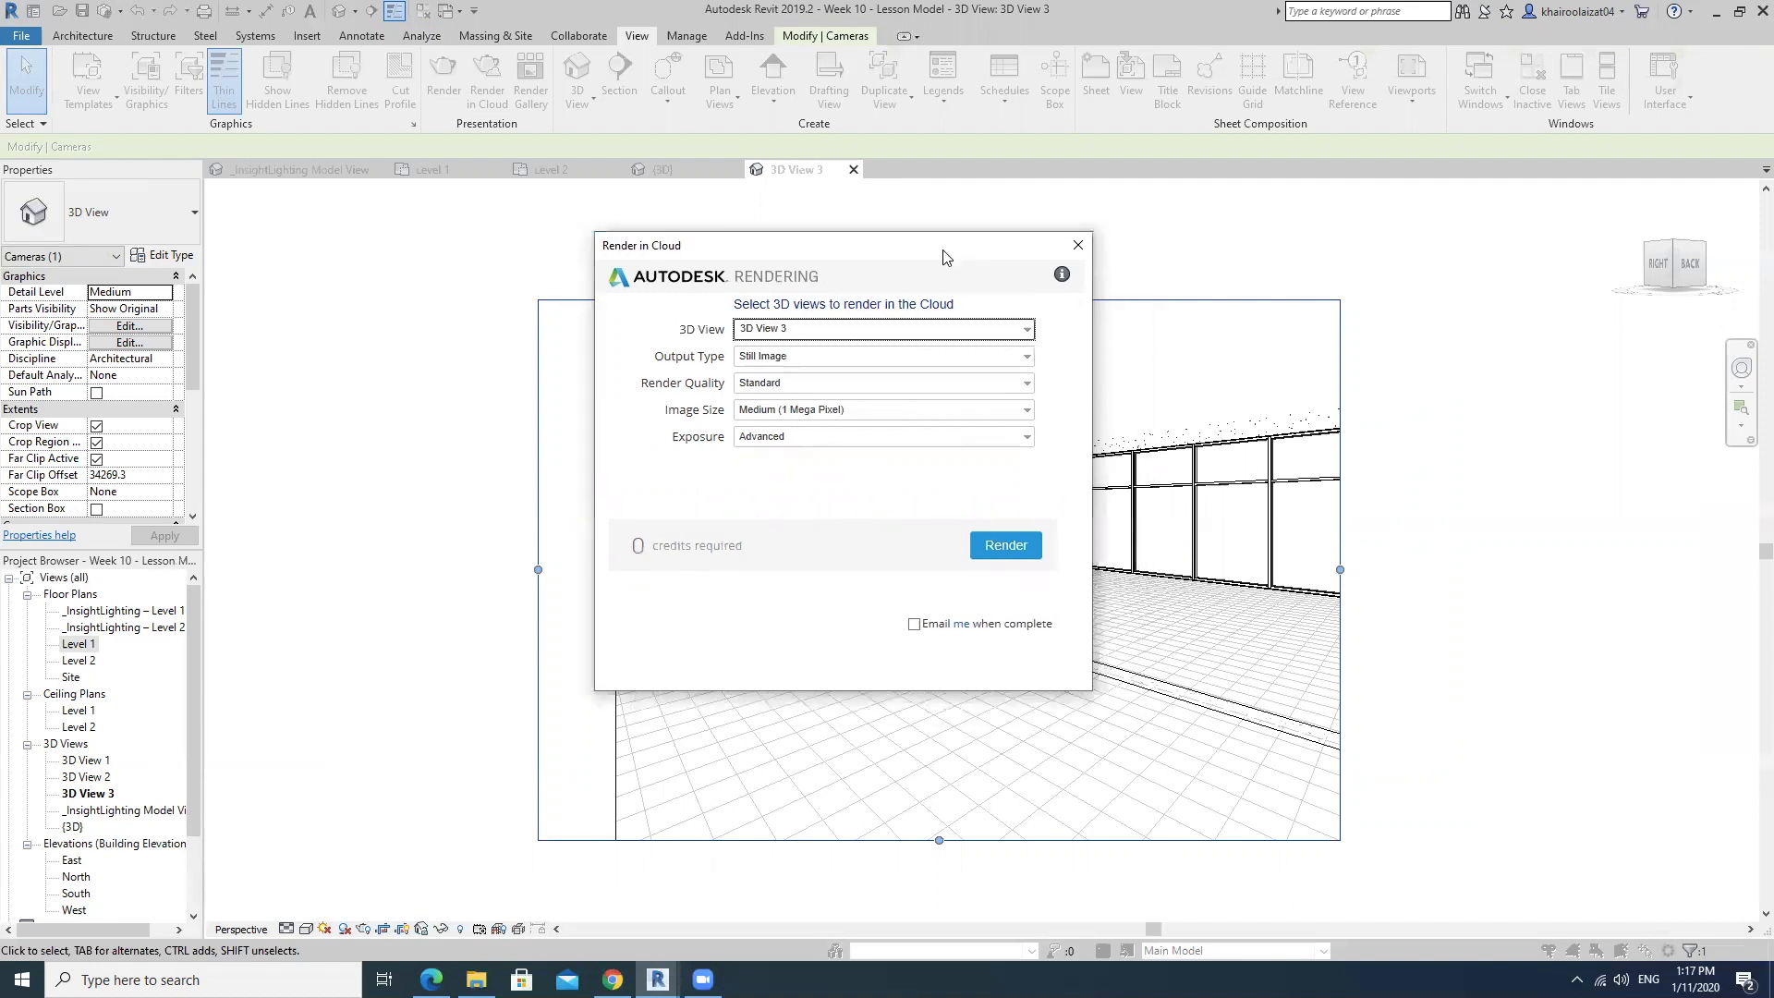
{"action": "left_click", "coordinate": [1028, 358]}
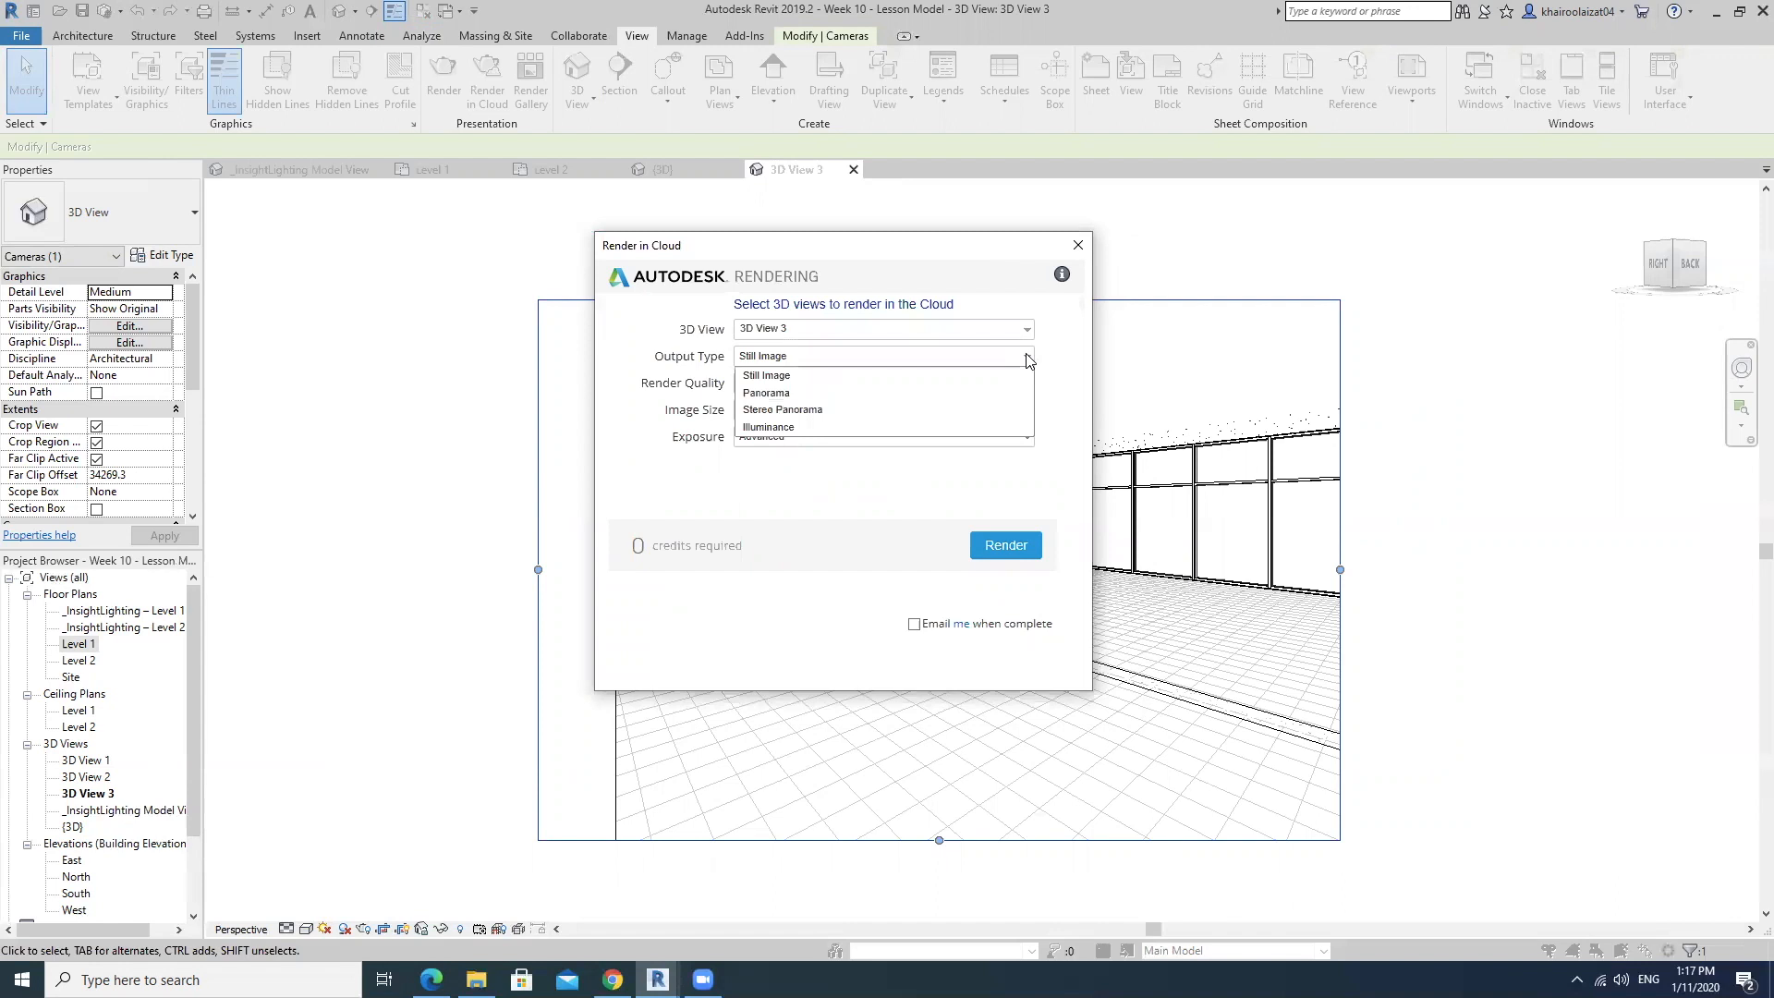
{"action": "left_click", "coordinate": [796, 426]}
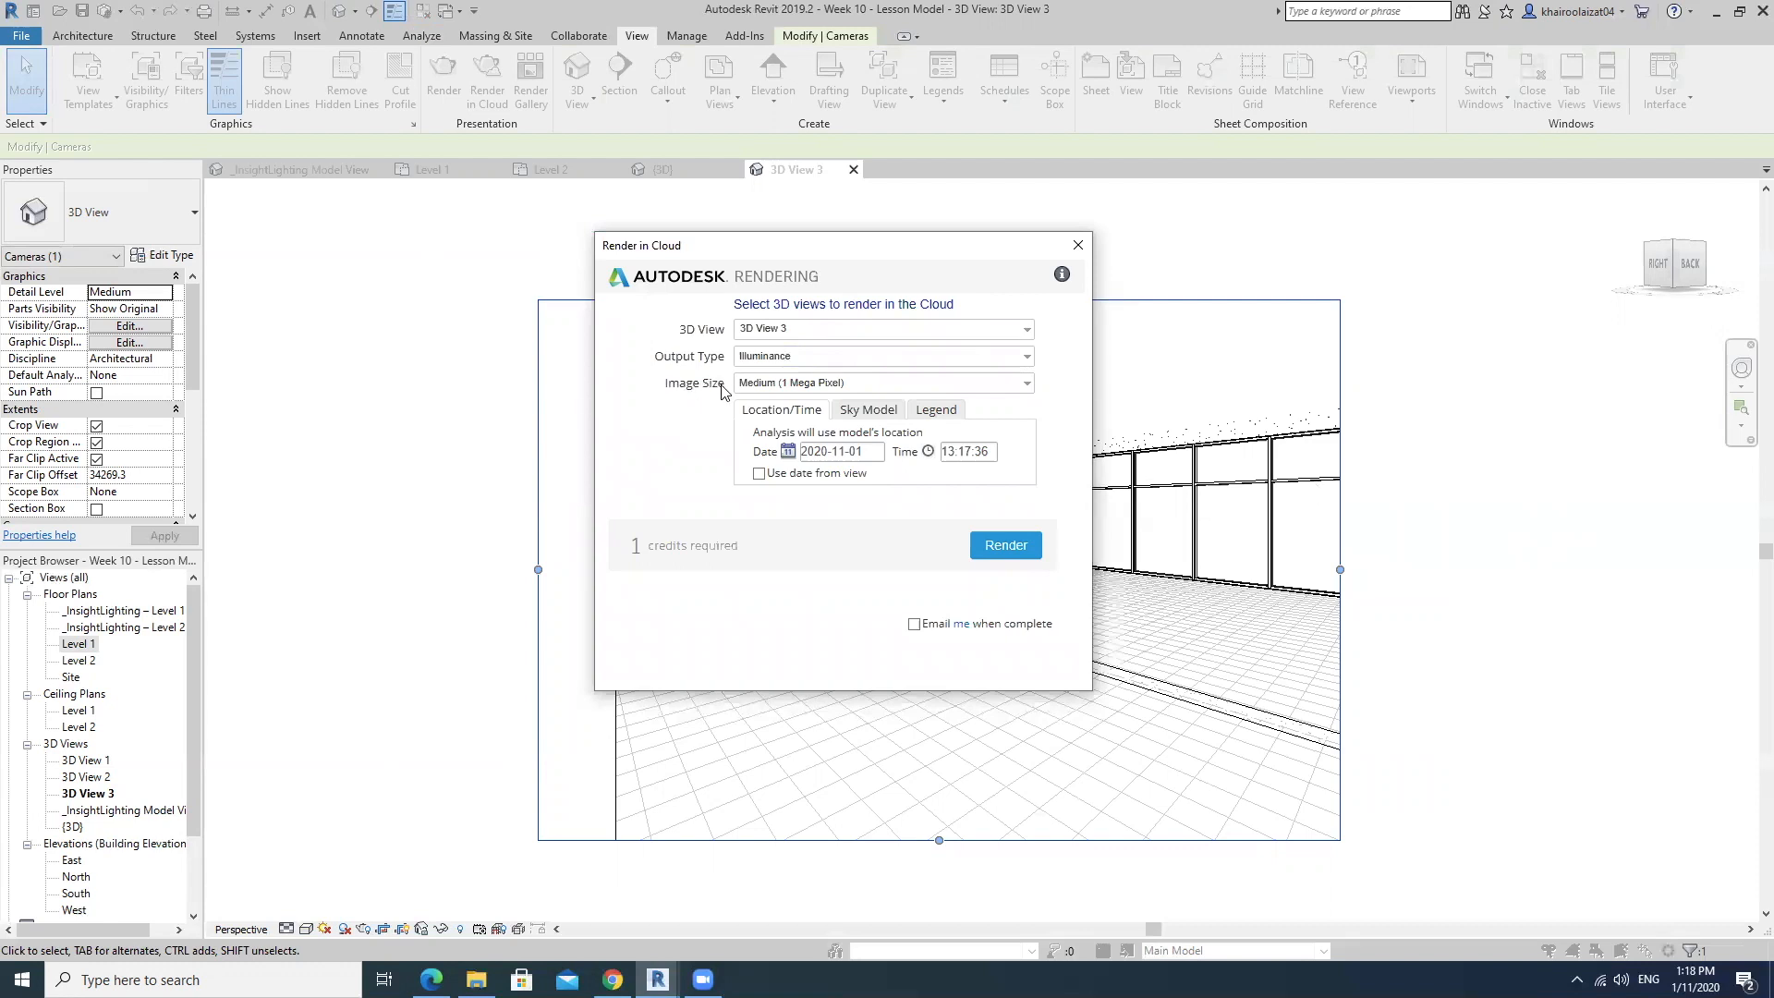
{"action": "left_click", "coordinate": [1023, 384]}
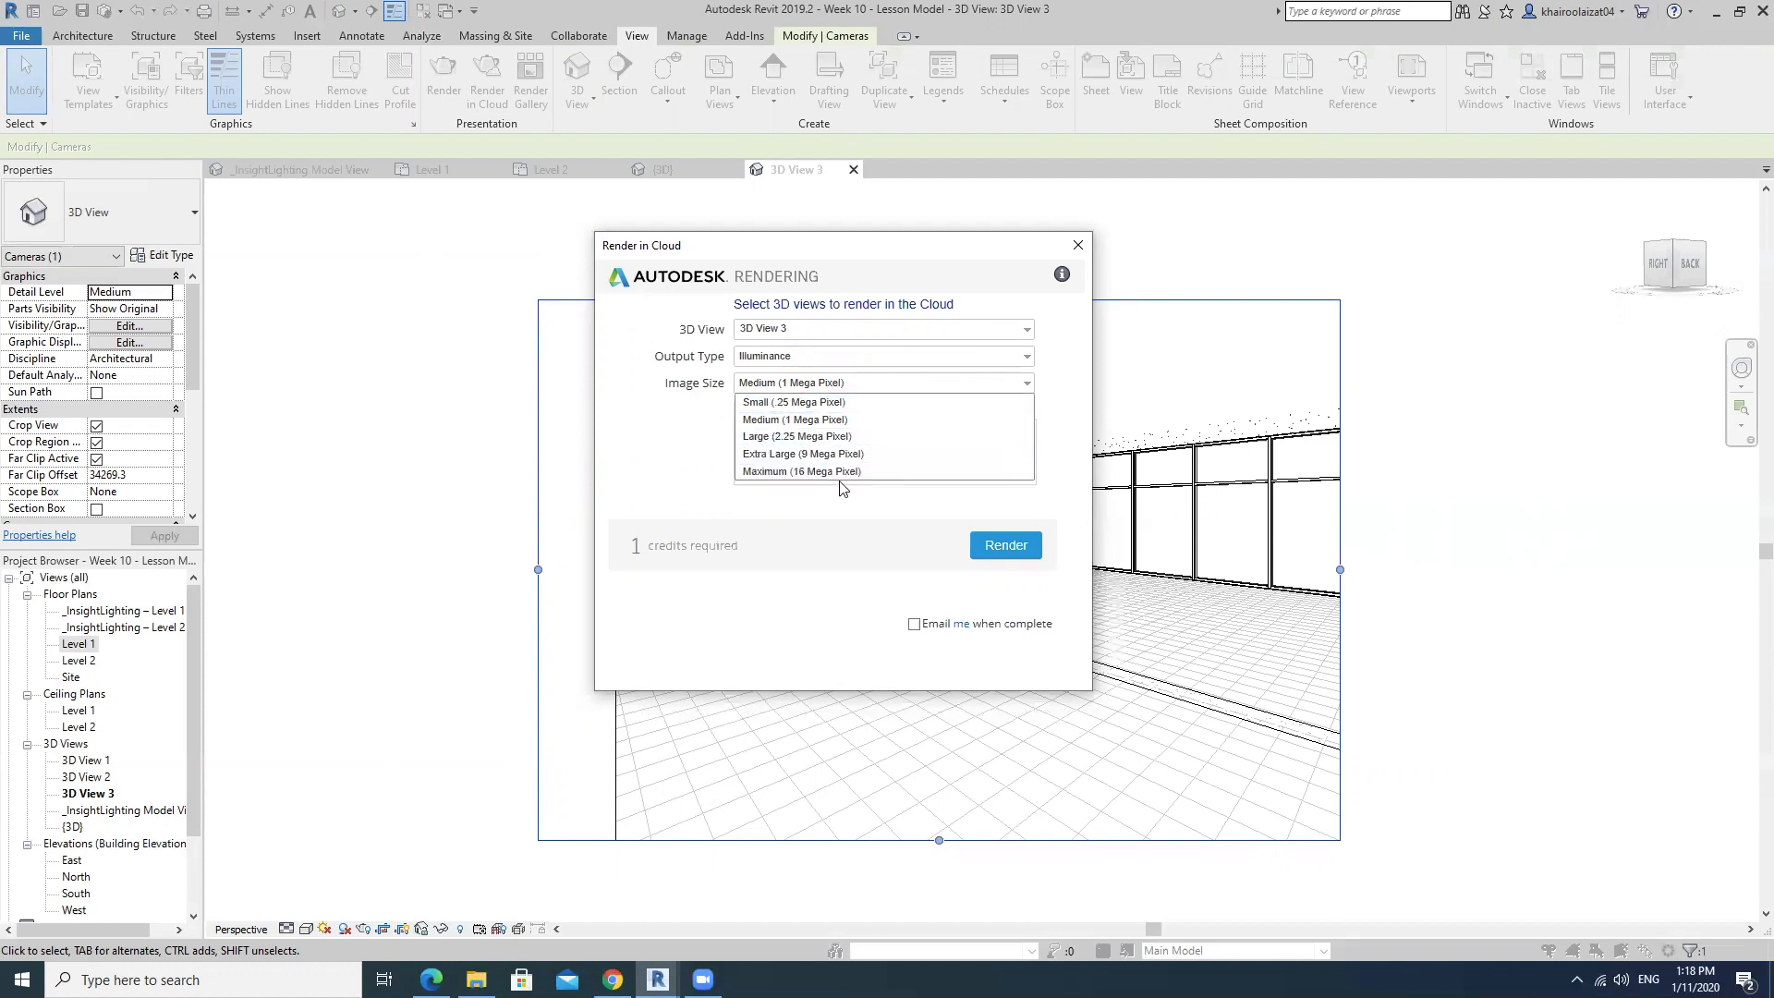
{"action": "left_click", "coordinate": [1049, 415]}
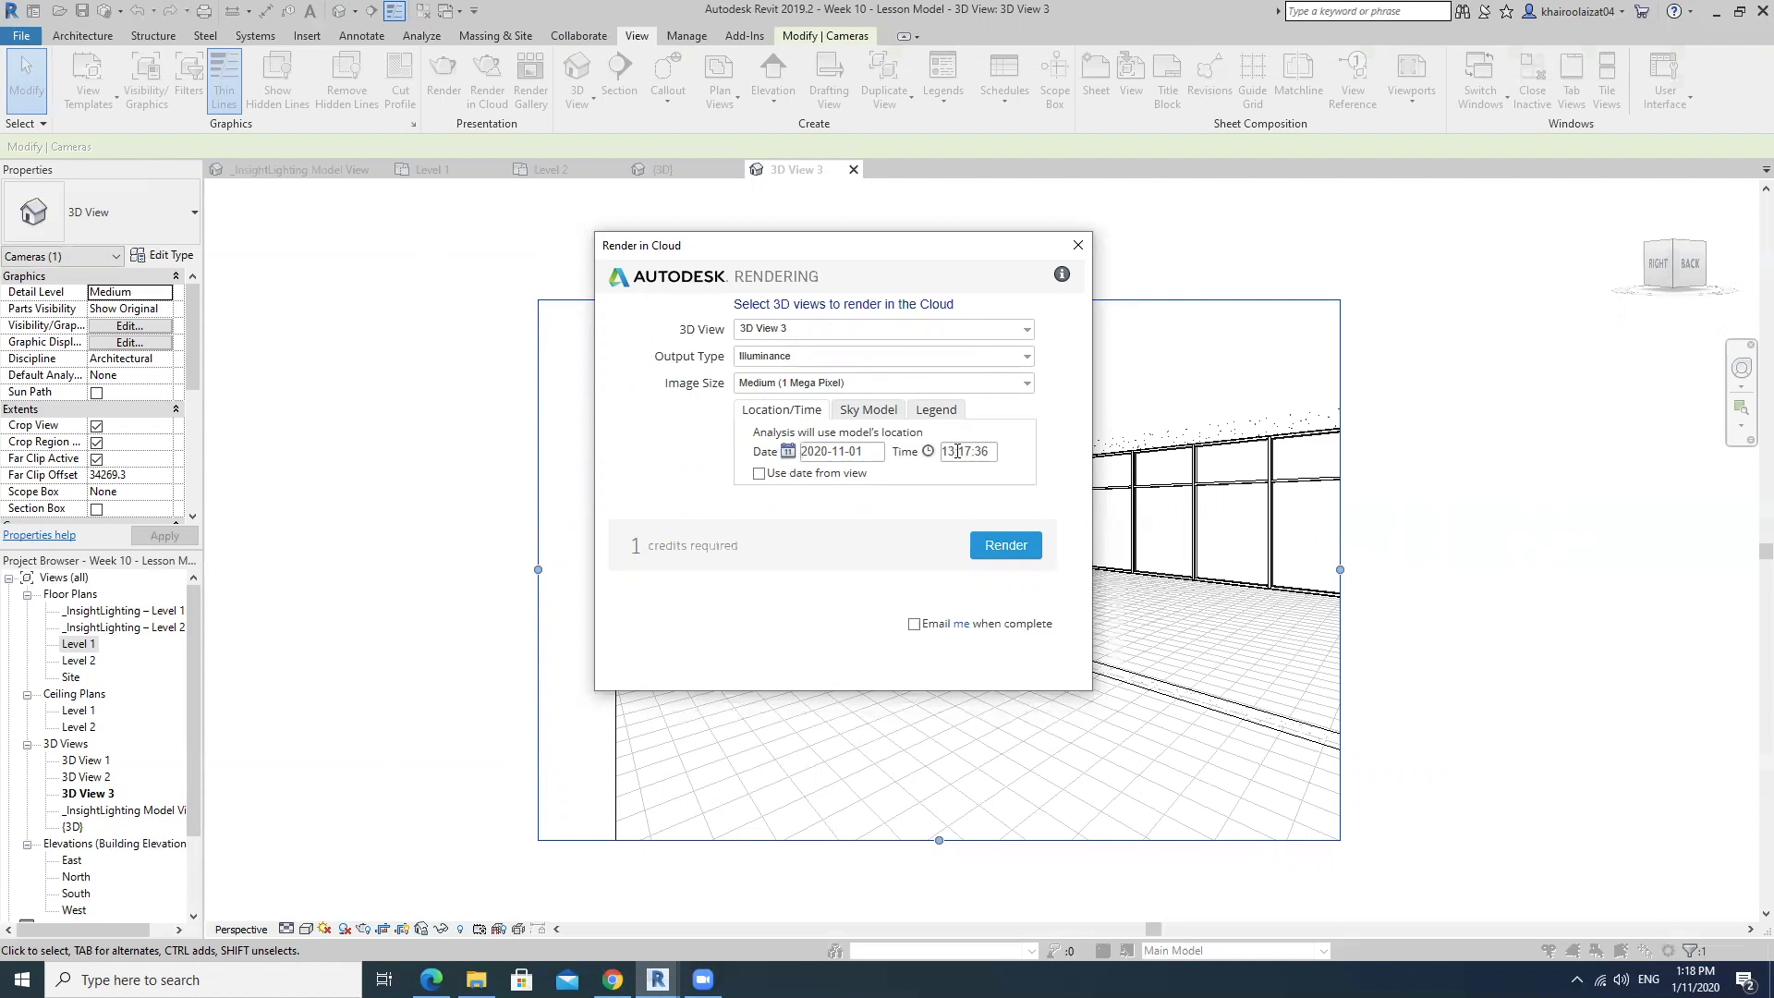
Review the cloud render's time and sky model settings, and set the legend to Lux units with an automatic range.
{"action": "left_click", "coordinate": [961, 452]}
{"action": "left_click", "coordinate": [867, 415]}
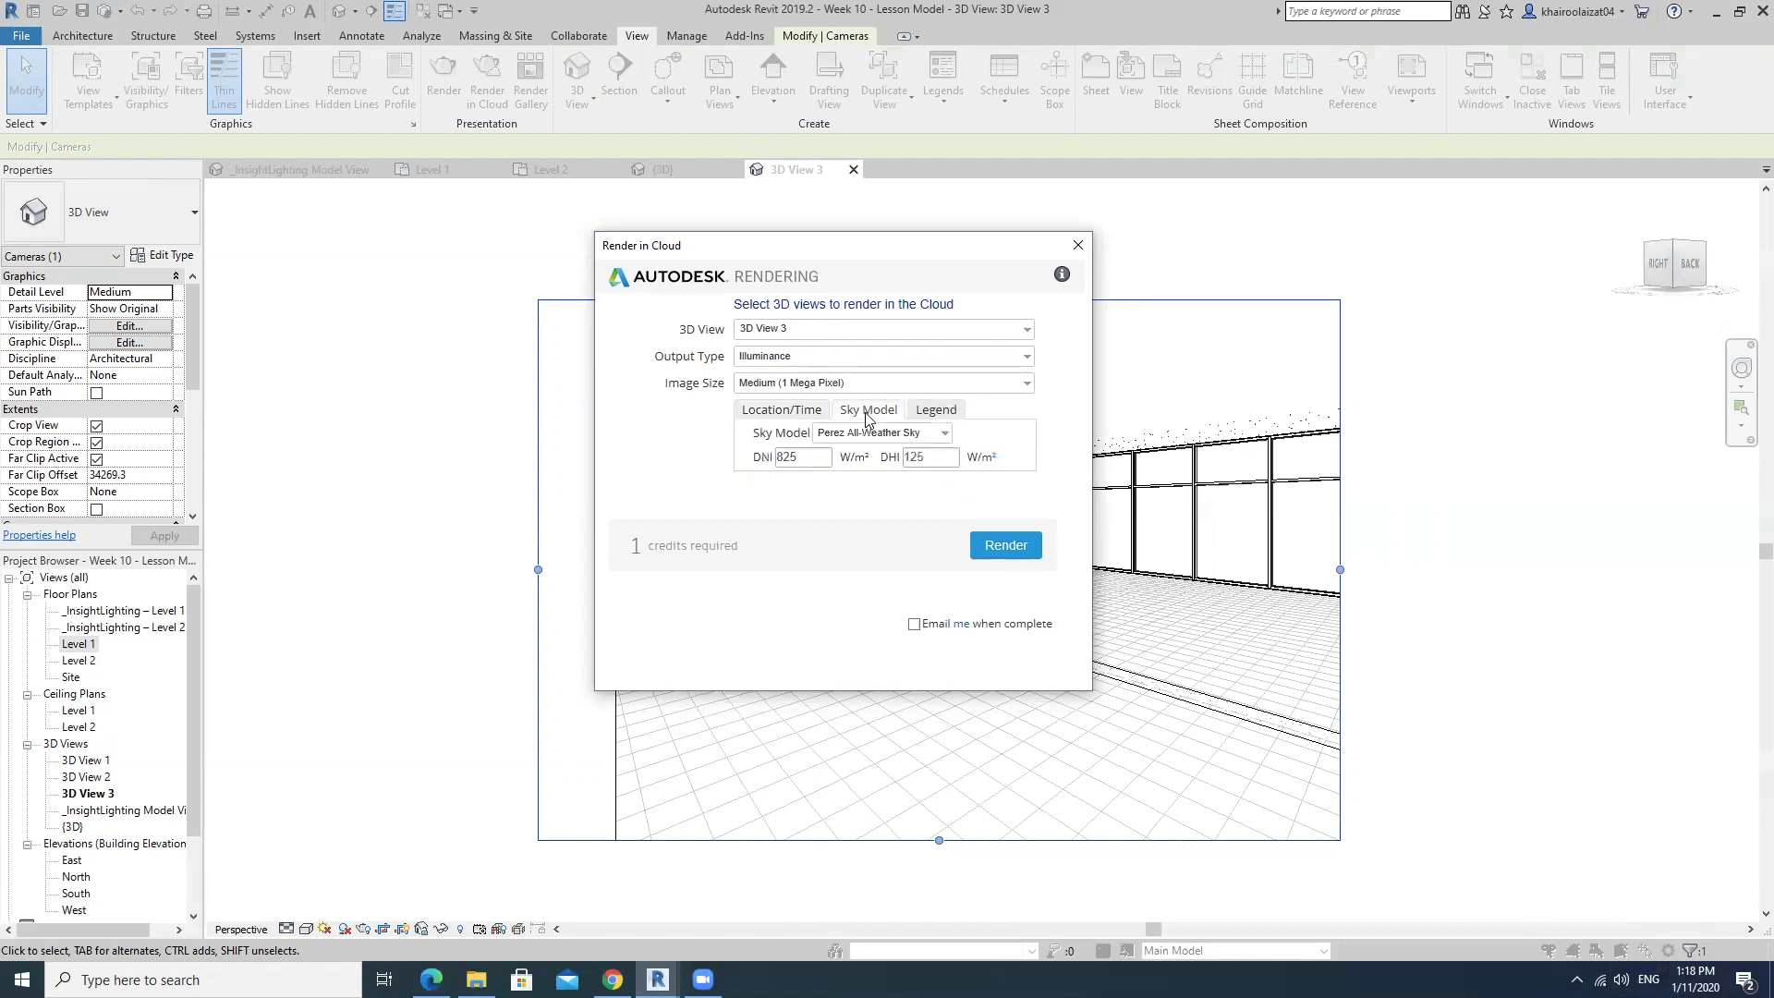
{"action": "left_click", "coordinate": [933, 413]}
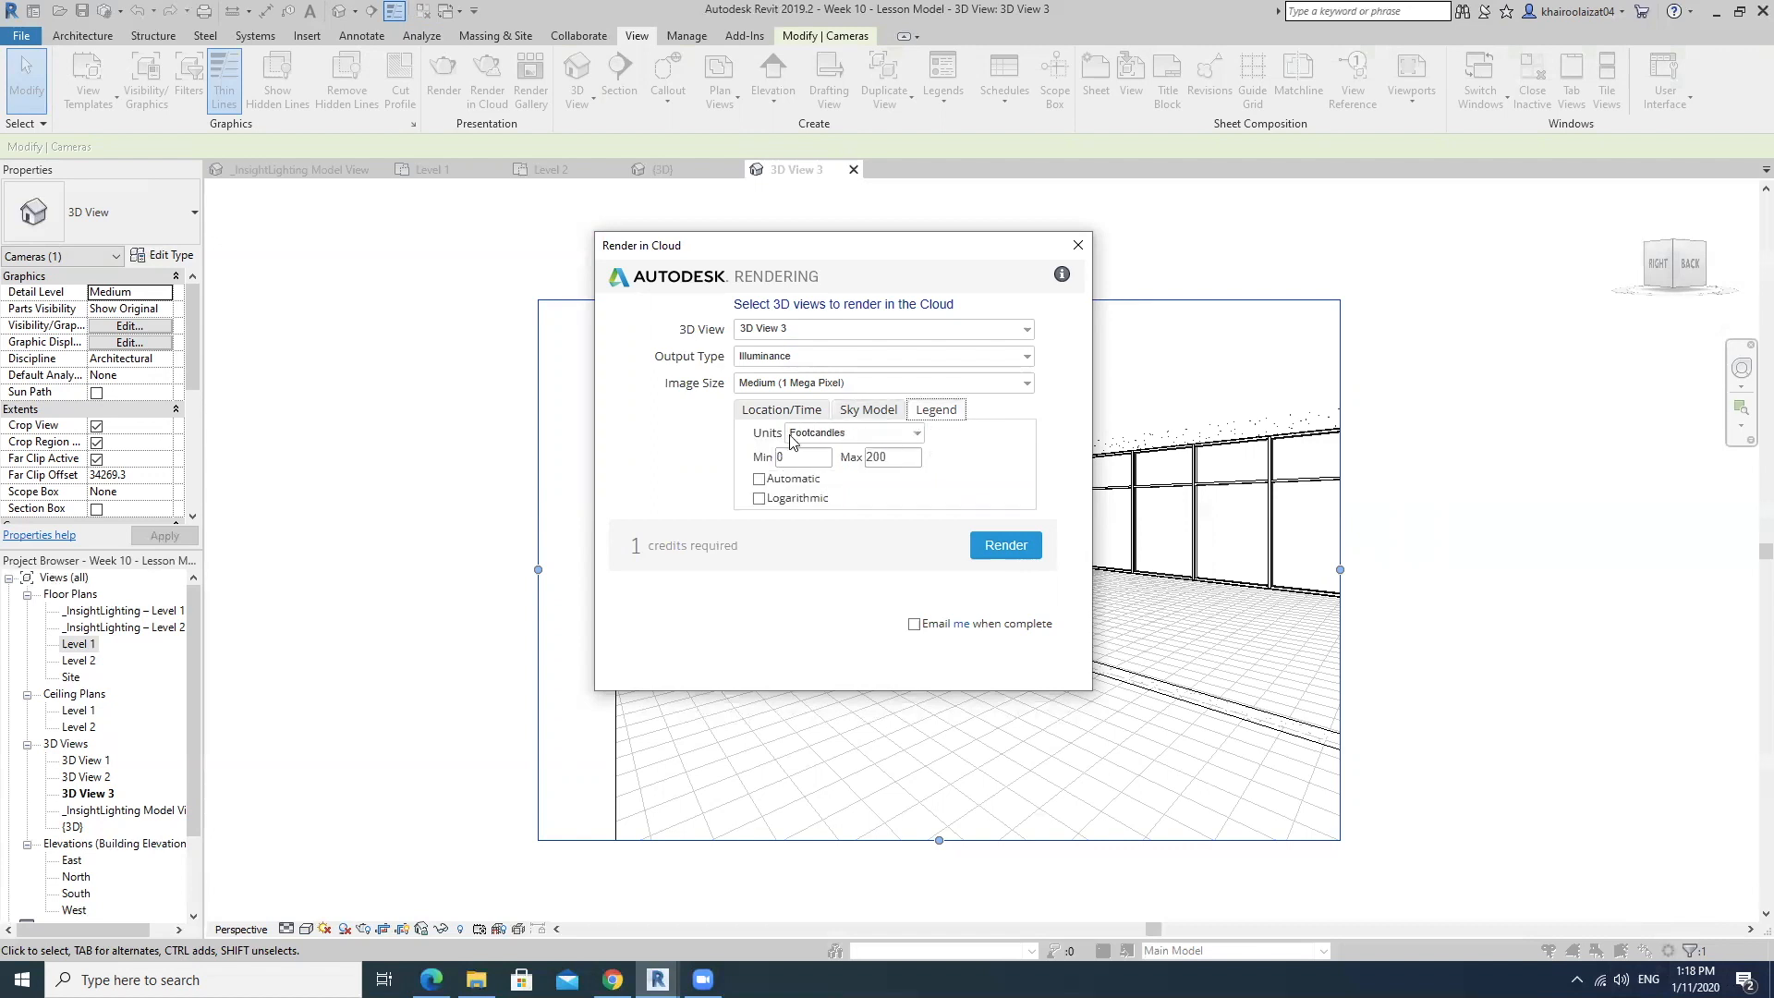
{"action": "left_click", "coordinate": [916, 433]}
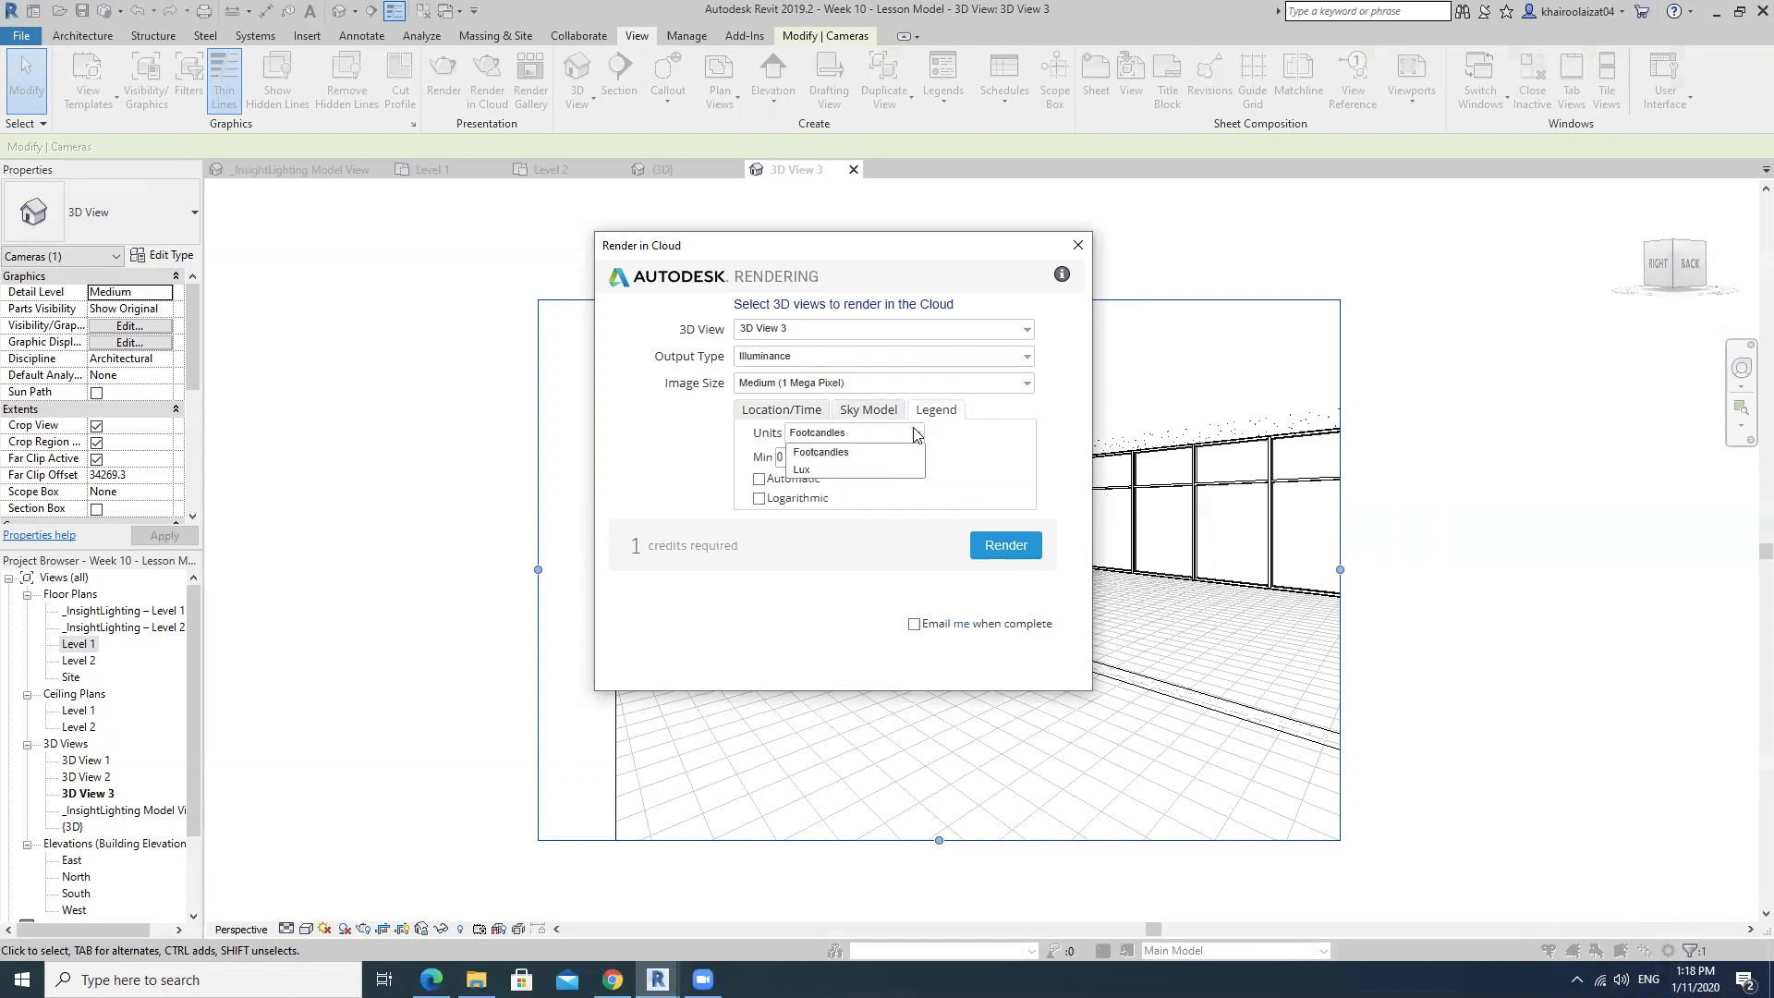
{"action": "left_click", "coordinate": [822, 469]}
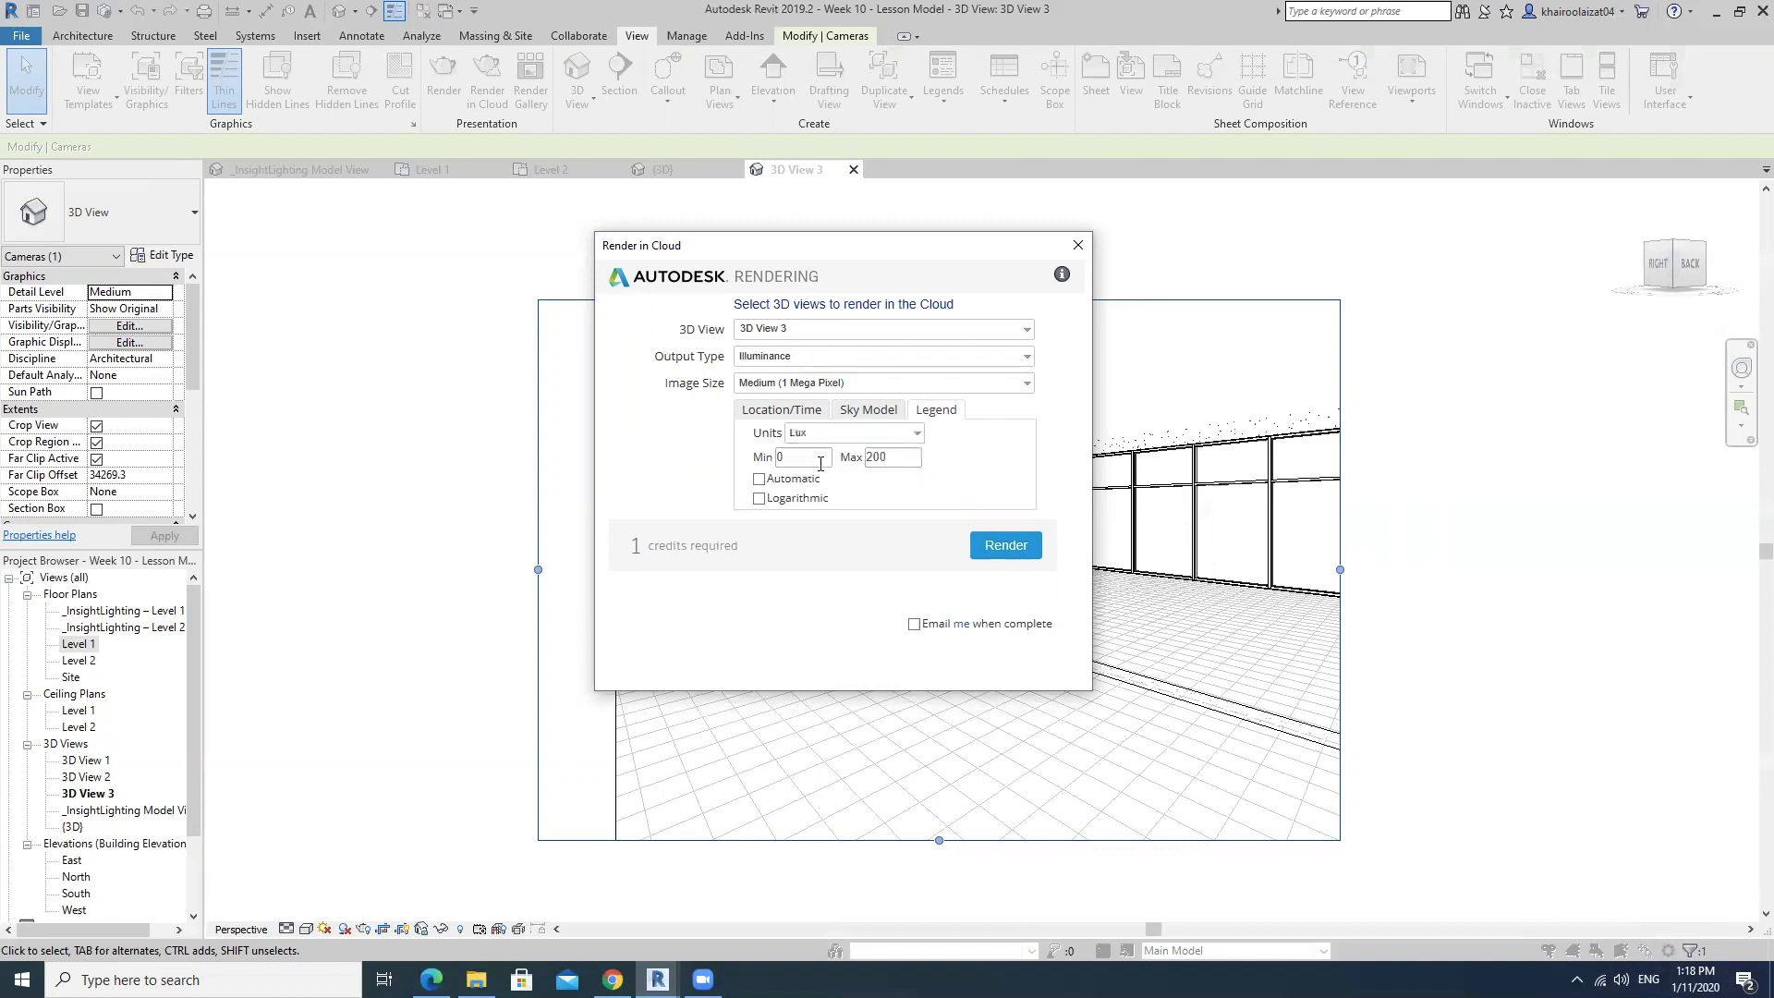
{"action": "left_click", "coordinate": [759, 479]}
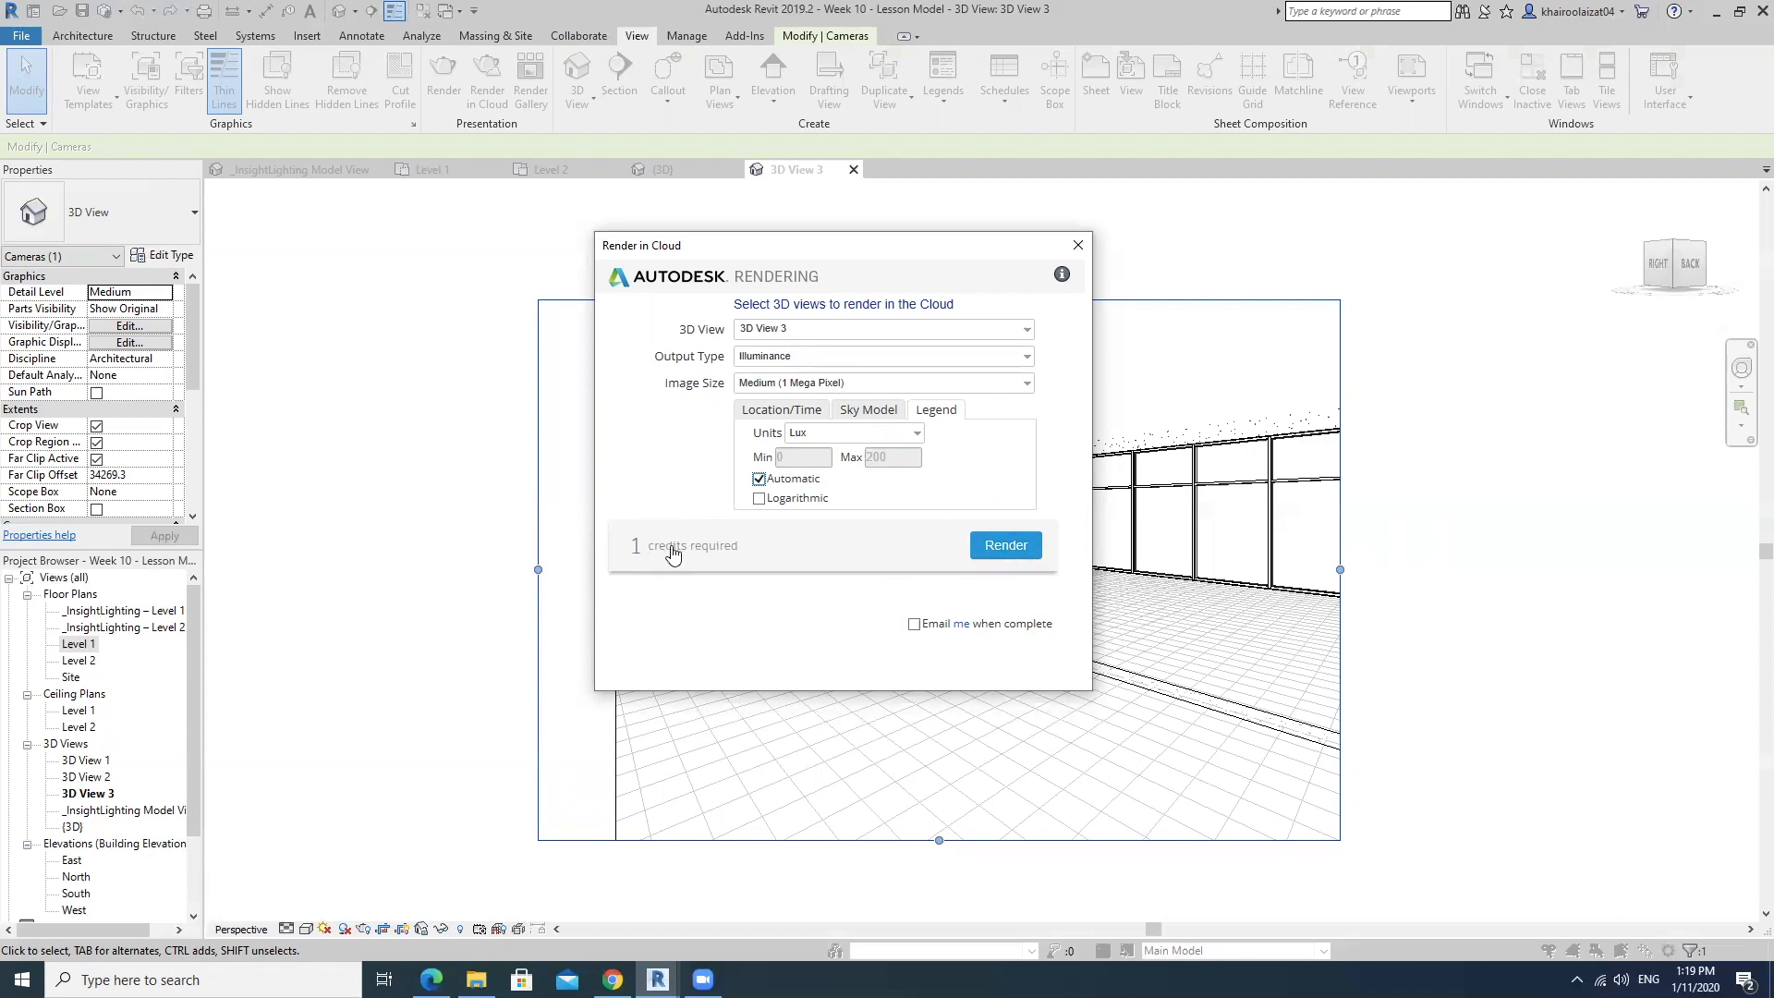
Submit the illuminance render of 3D View 3 to the cloud and let the upload continue in the background.
{"action": "left_click", "coordinate": [1005, 547]}
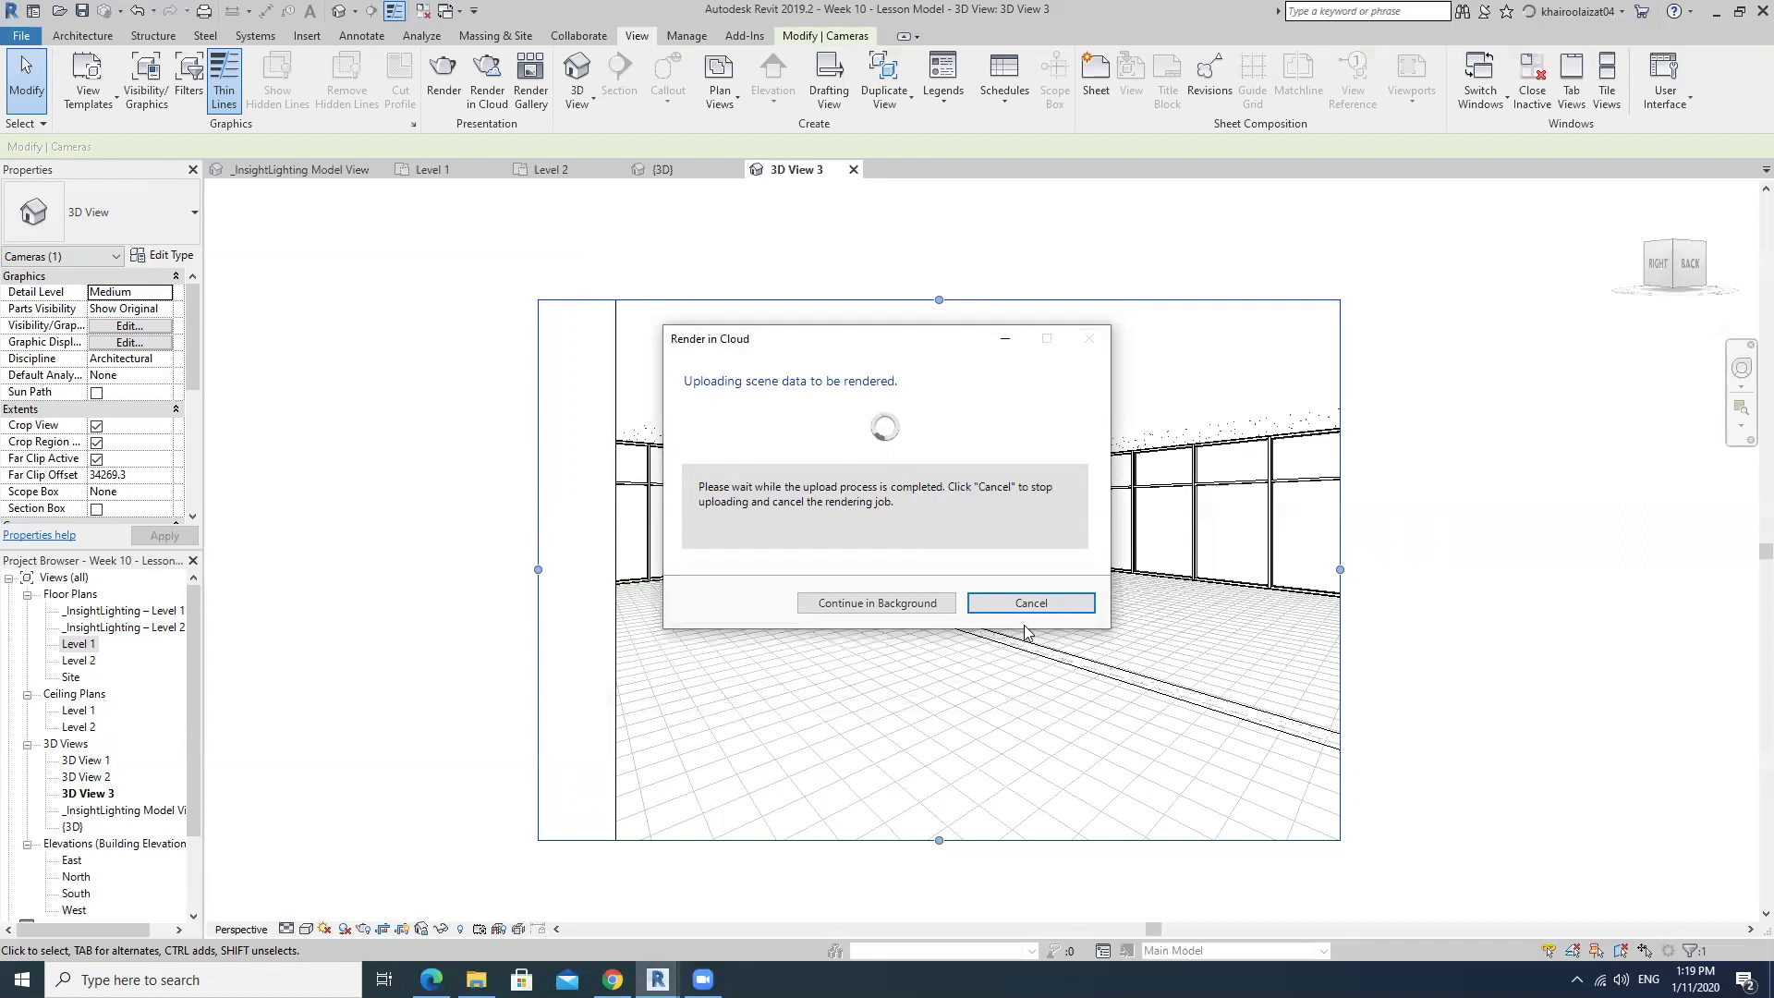
{"action": "left_click", "coordinate": [911, 609]}
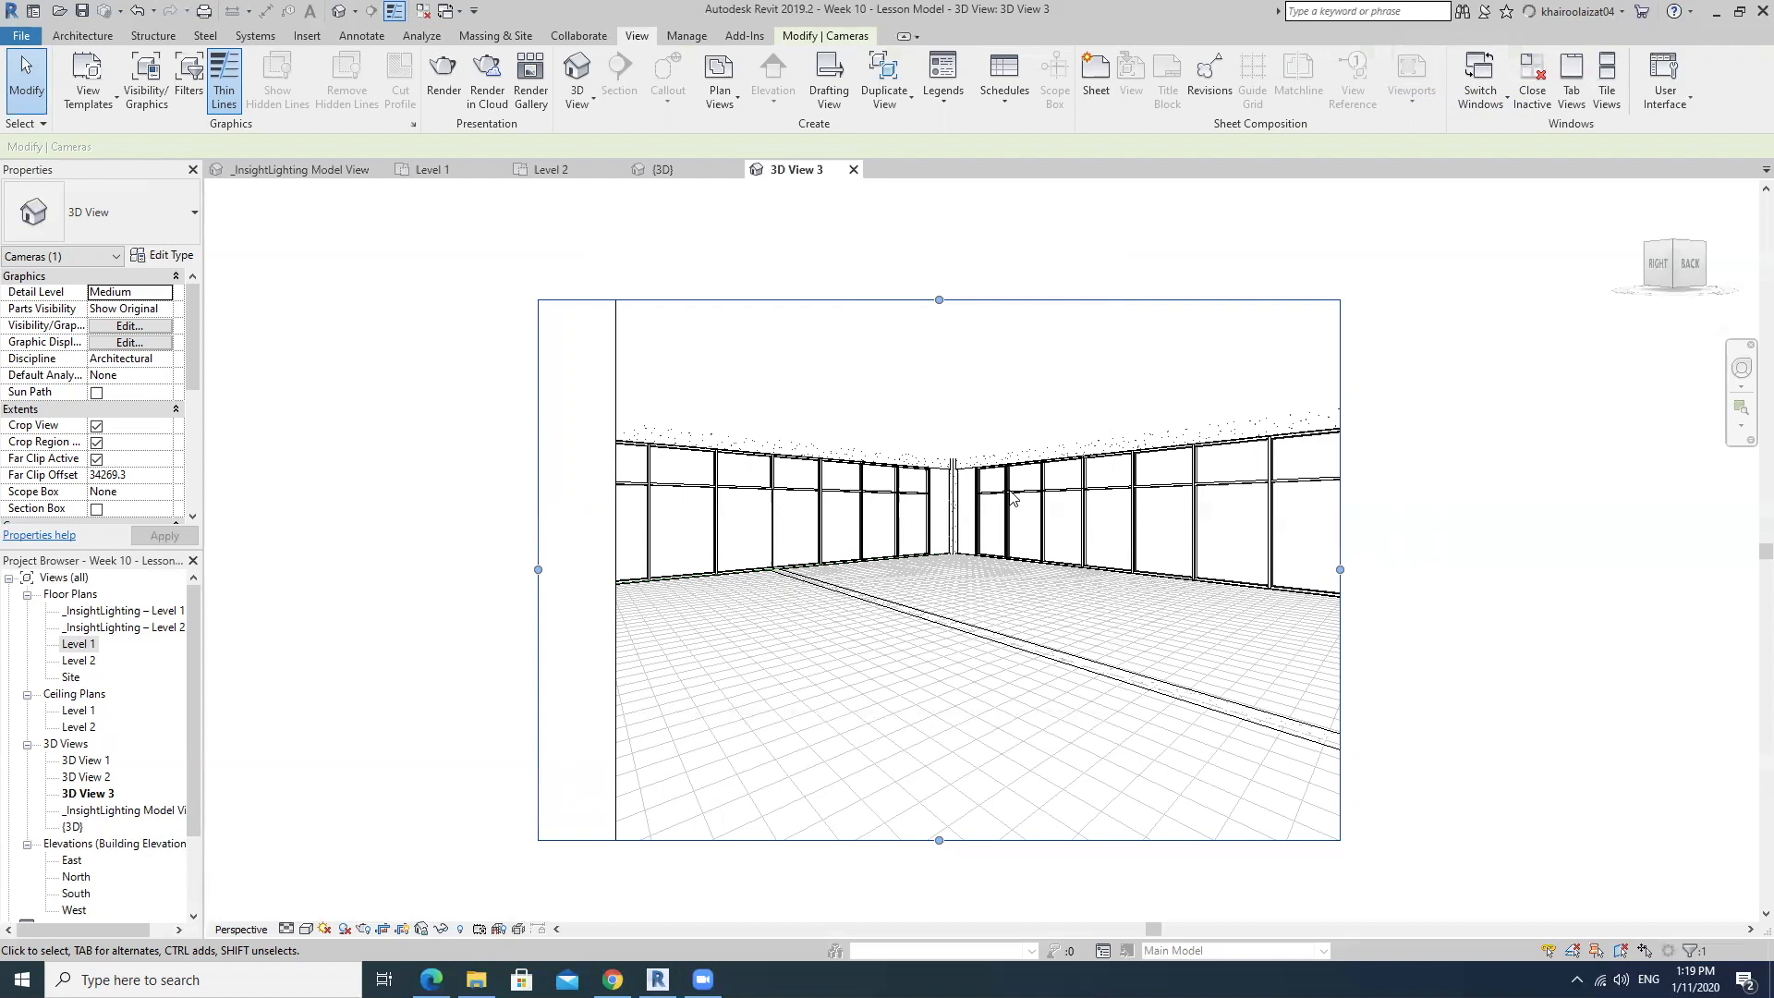
Open the Render Gallery and view the finished illuminance rendering in the Week 10 - Lesson Model.rvt project.
{"action": "left_click", "coordinate": [531, 79]}
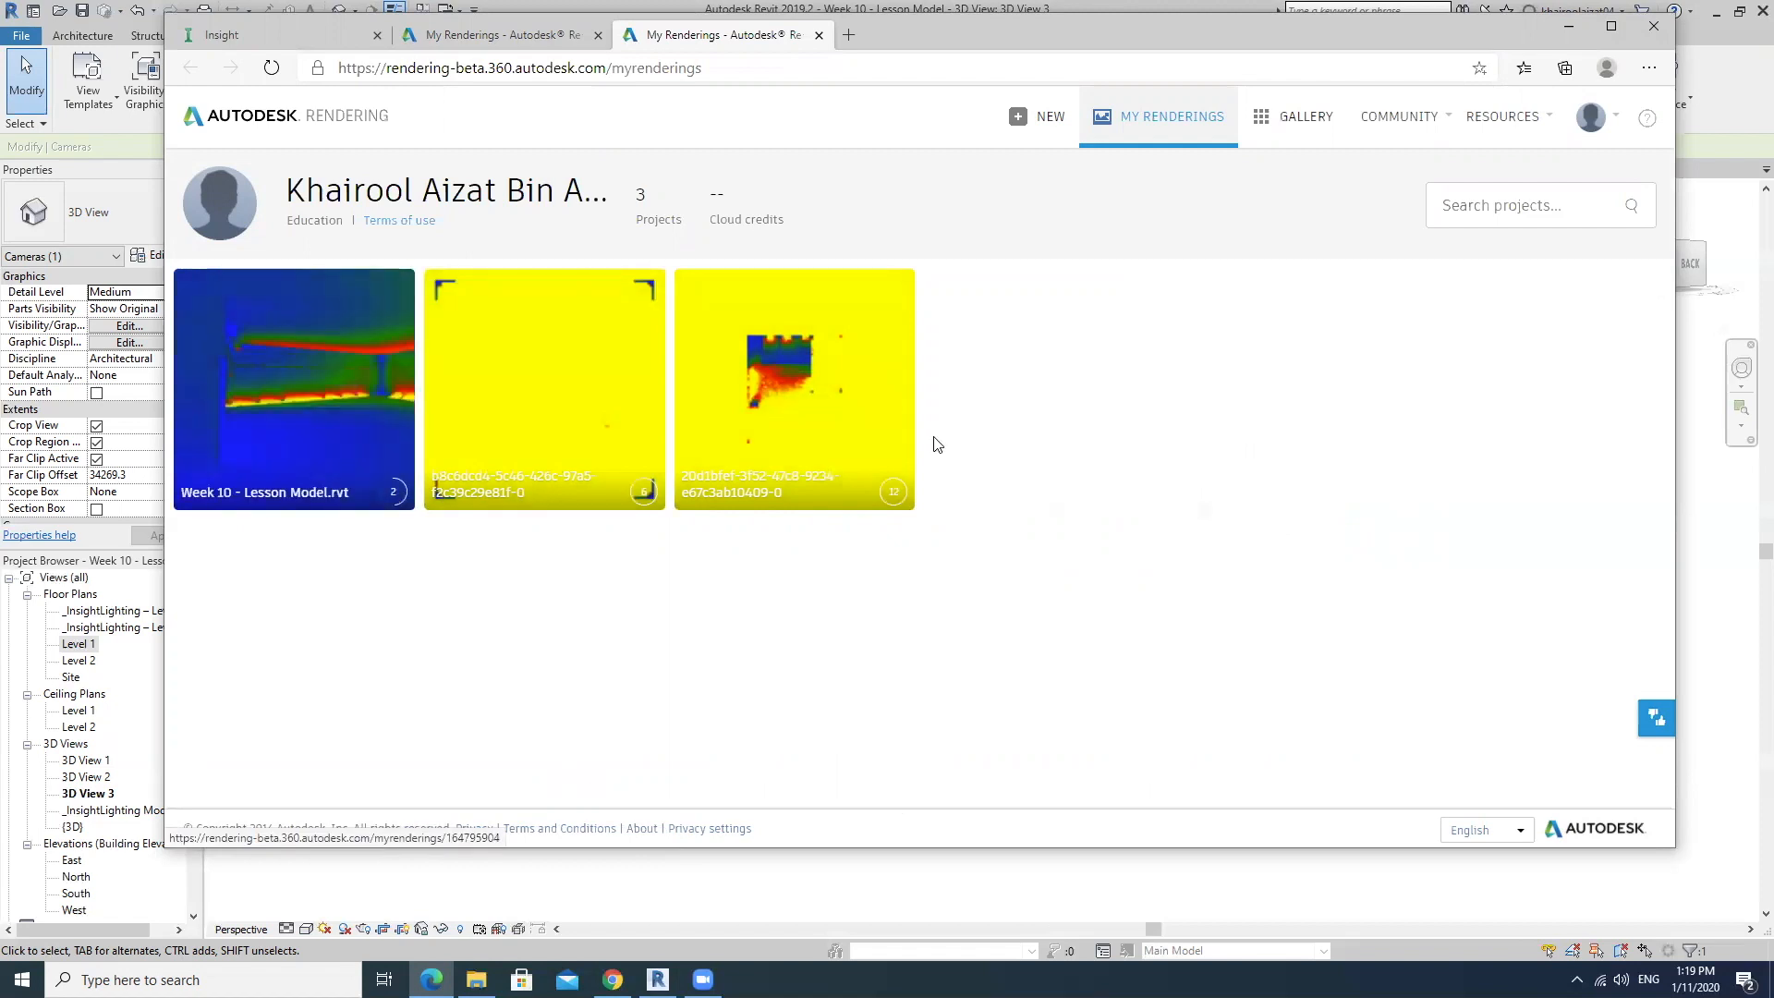
{"action": "left_click", "coordinate": [362, 411]}
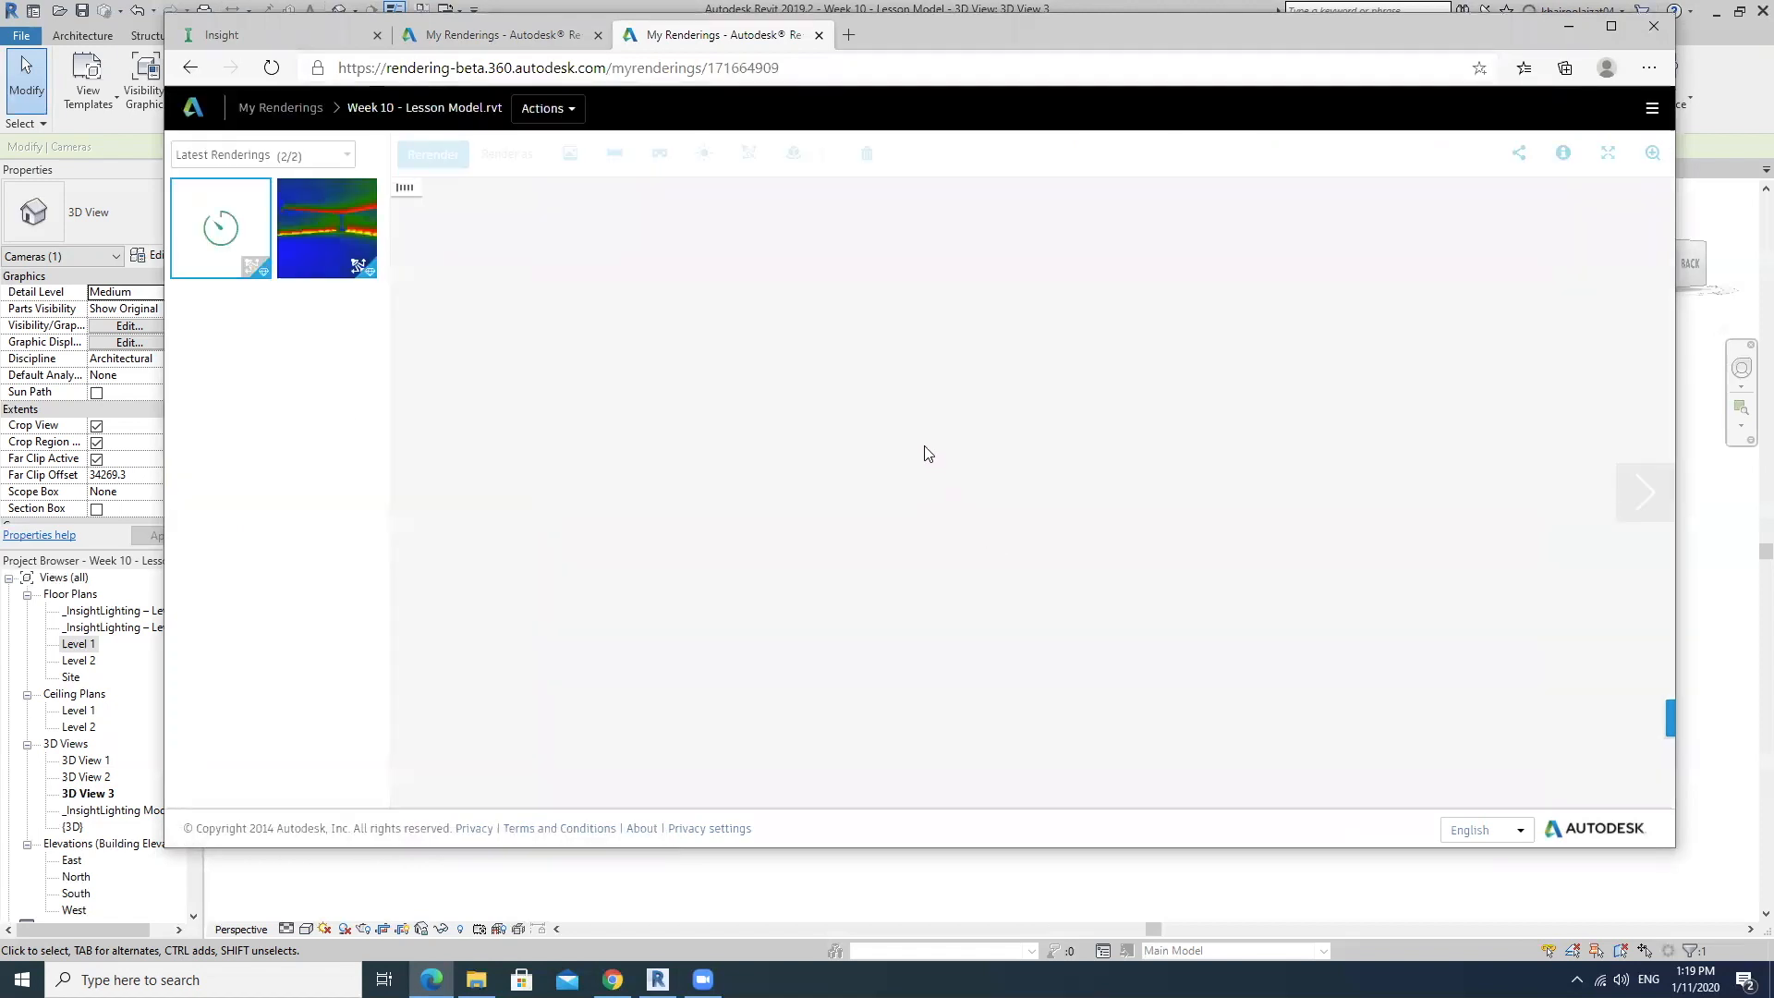
{"action": "left_click", "coordinate": [342, 259]}
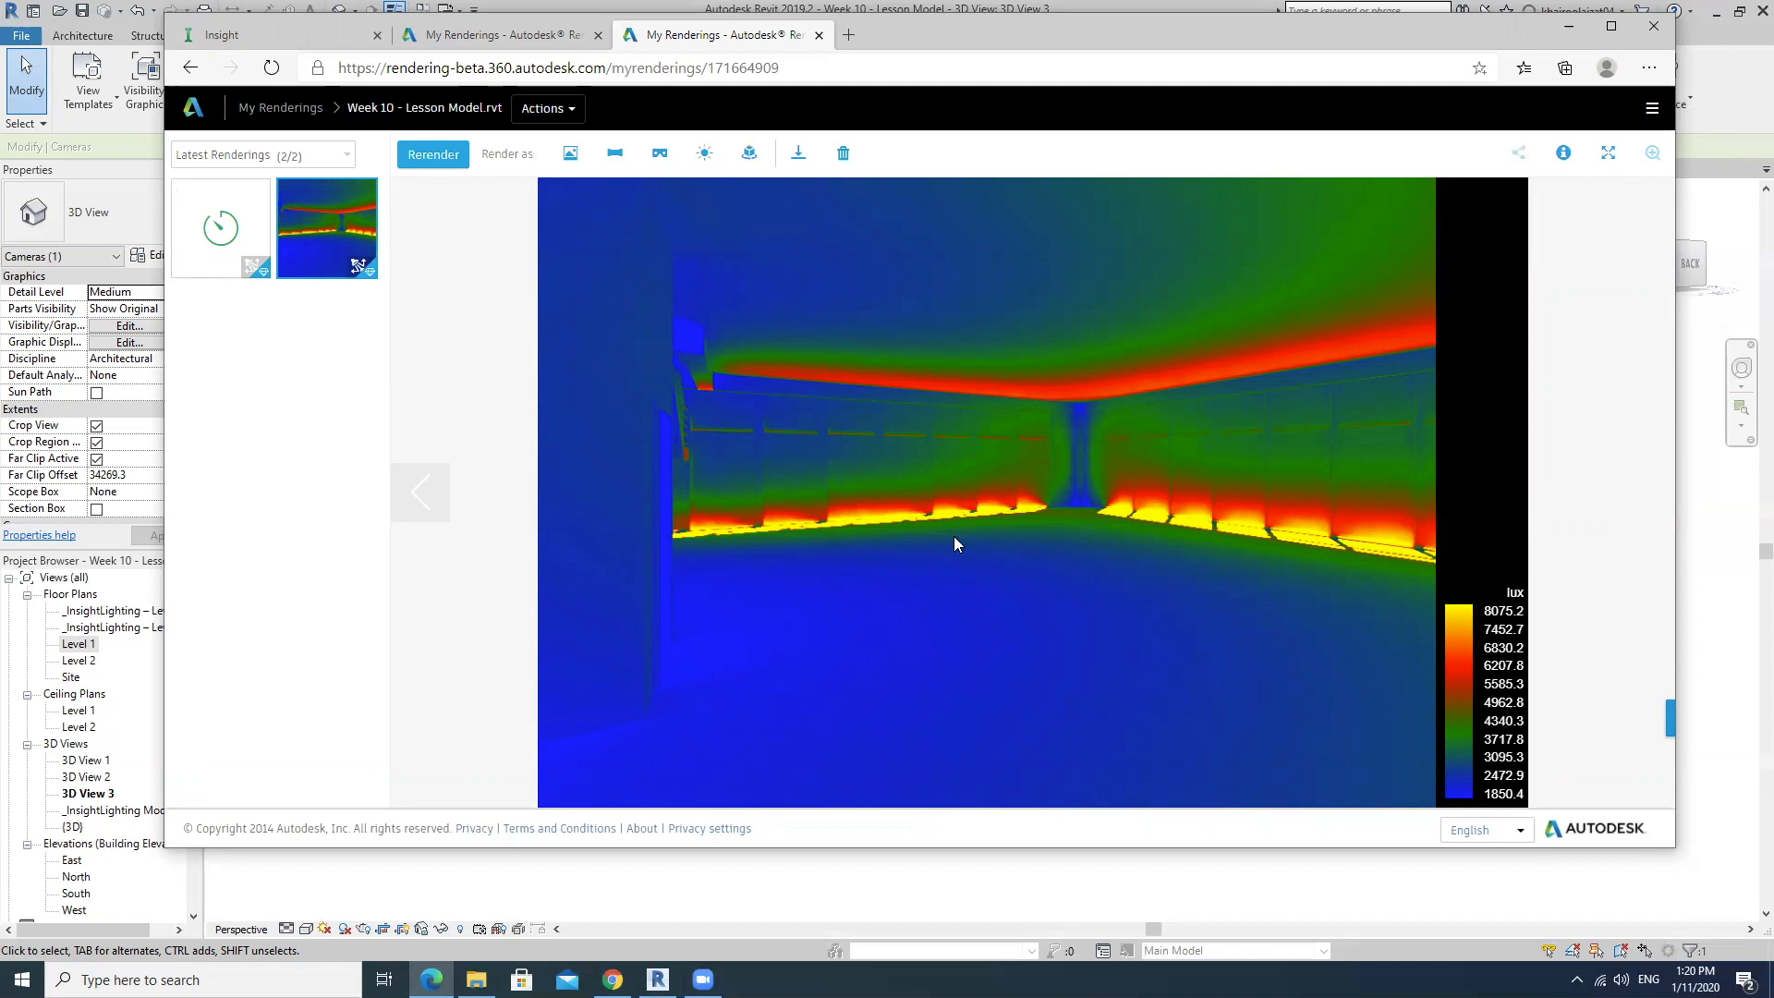
Look through the other two rendering projects under My Renderings, returning to the project list after each.
{"action": "left_click", "coordinate": [189, 67]}
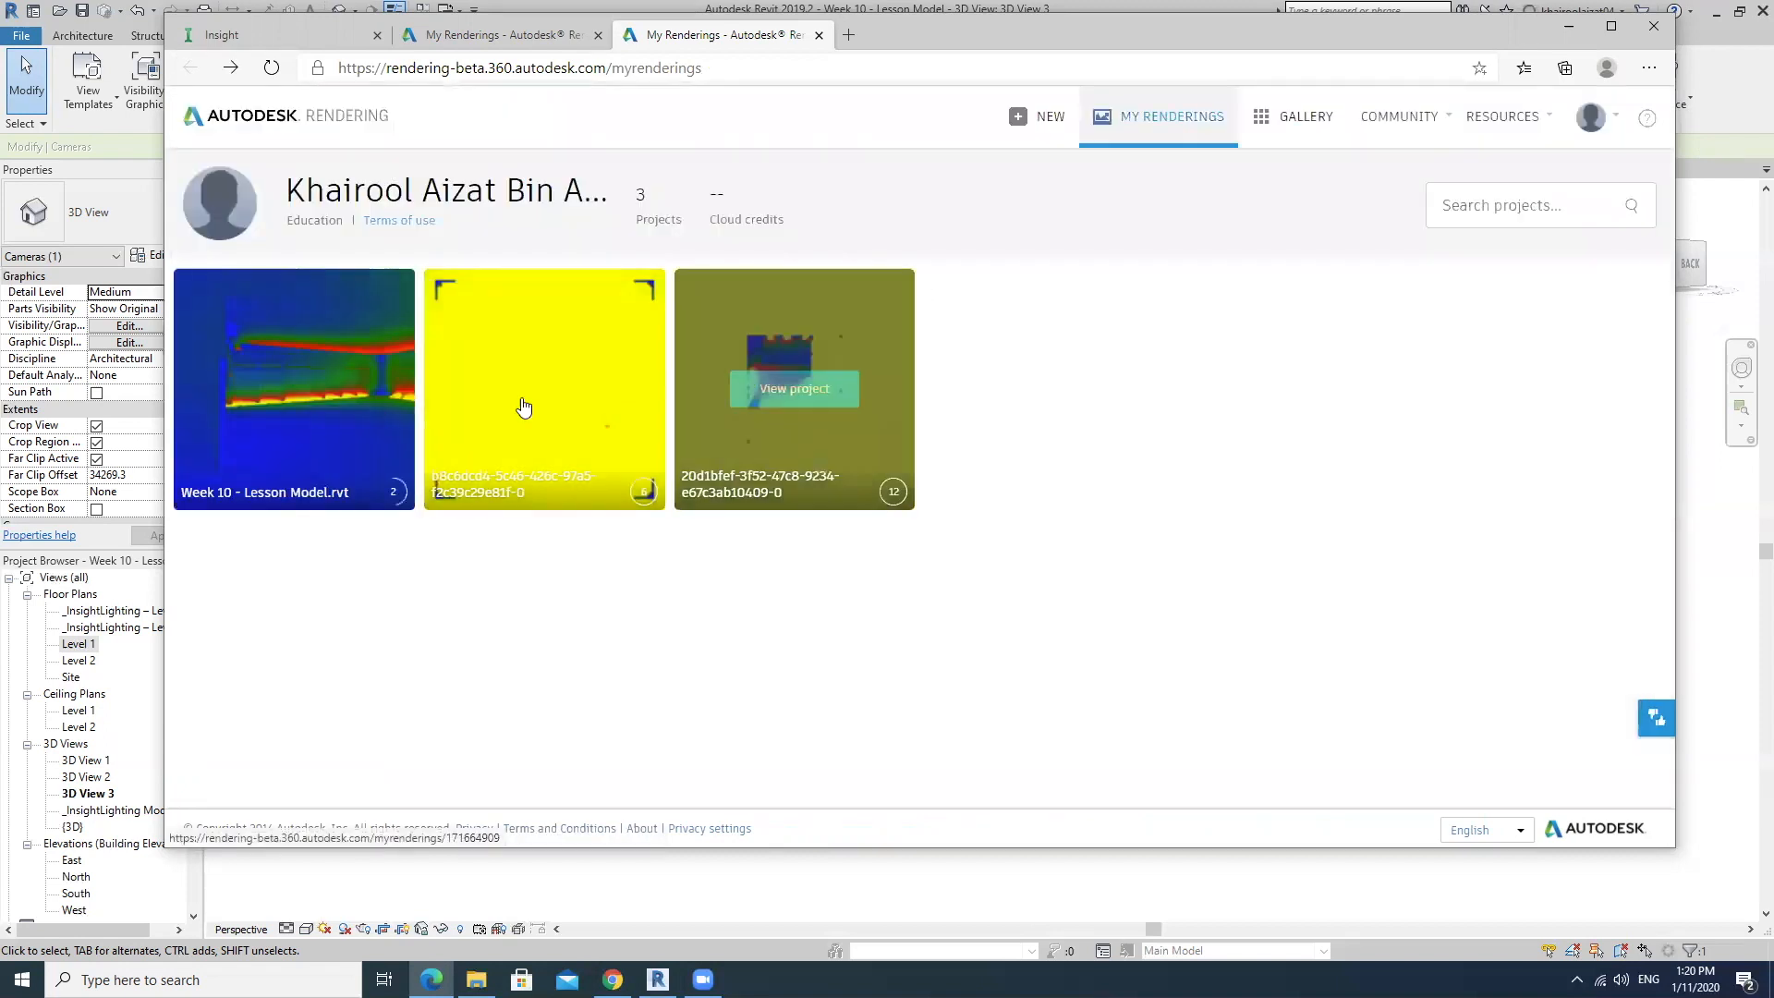
{"action": "left_click", "coordinate": [780, 354]}
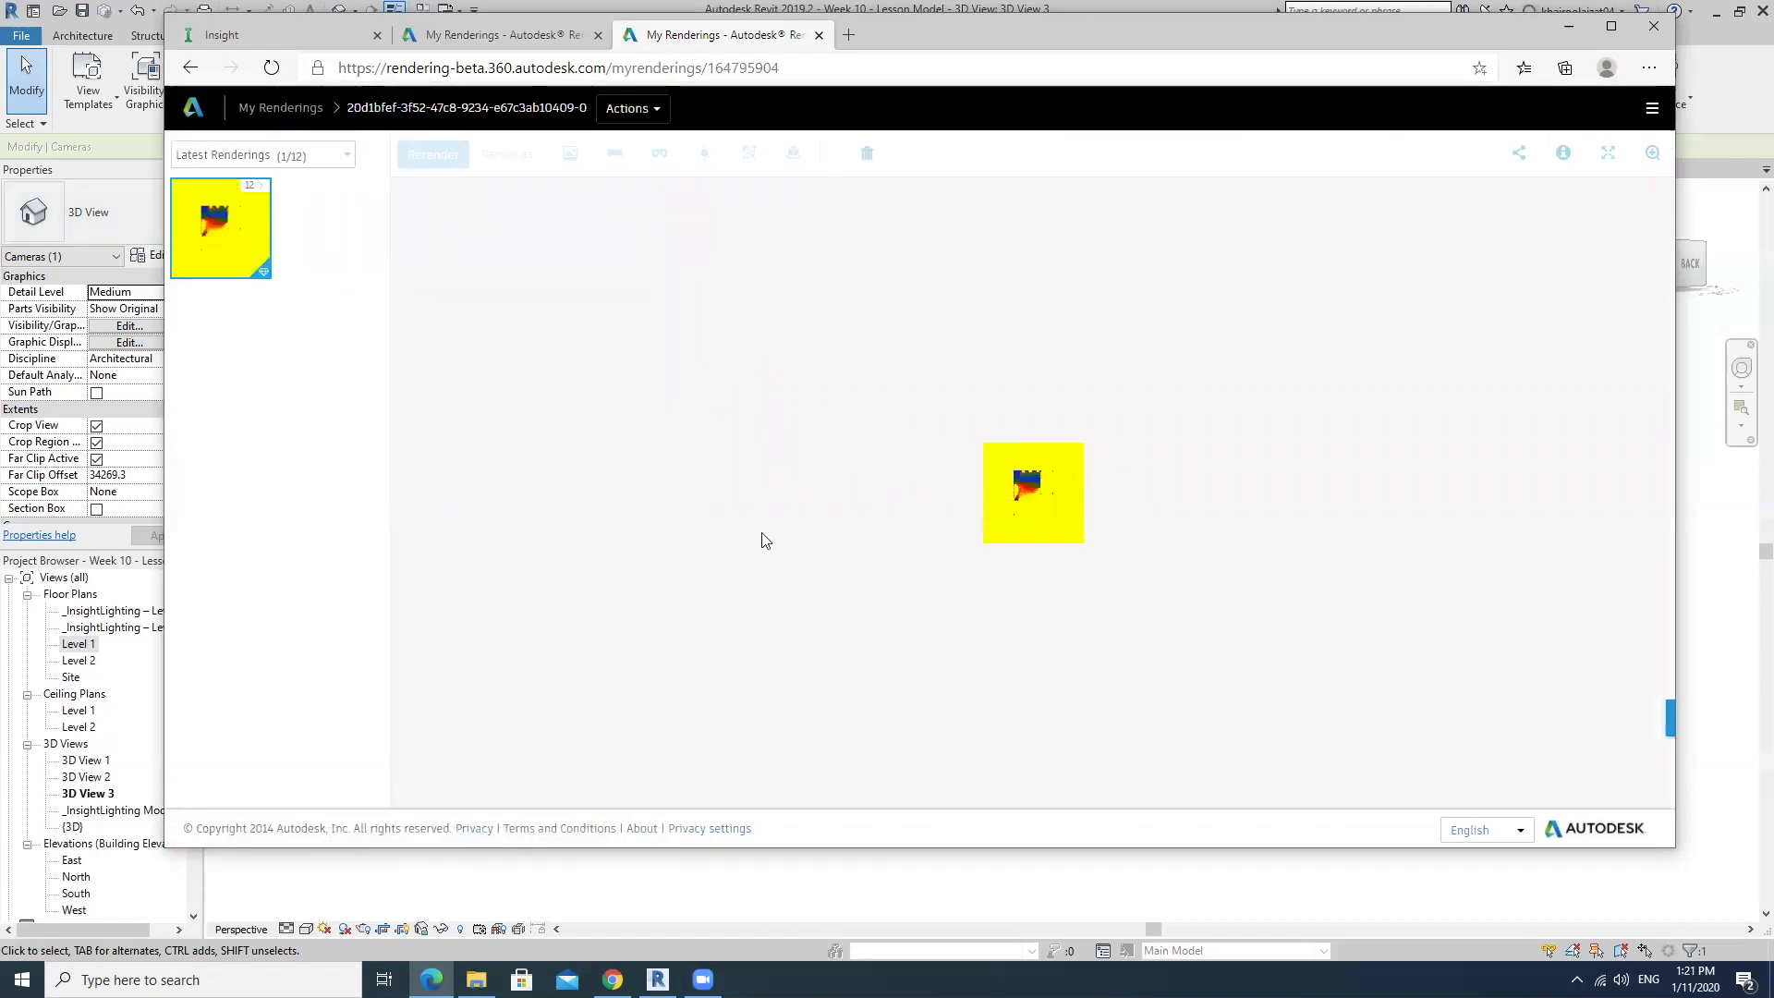
{"action": "mouse_move", "coordinate": [247, 240]}
{"action": "left_click", "coordinate": [191, 67]}
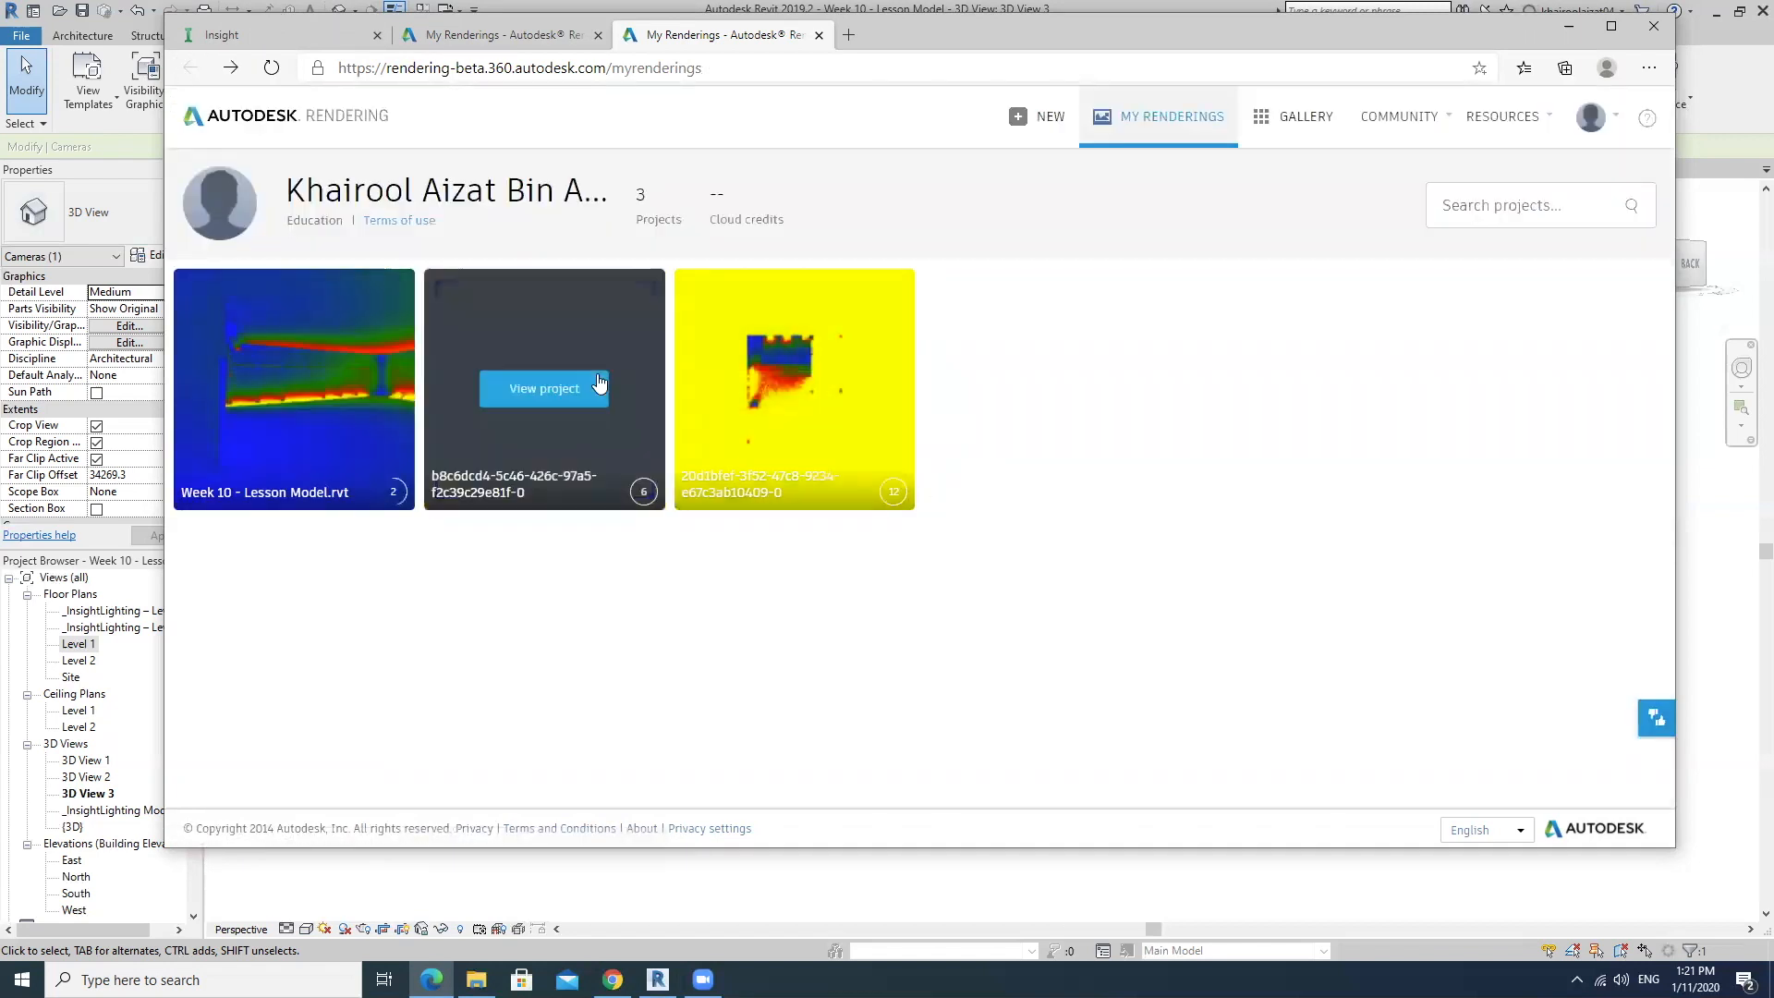
{"action": "key", "text": "alt+Right"}
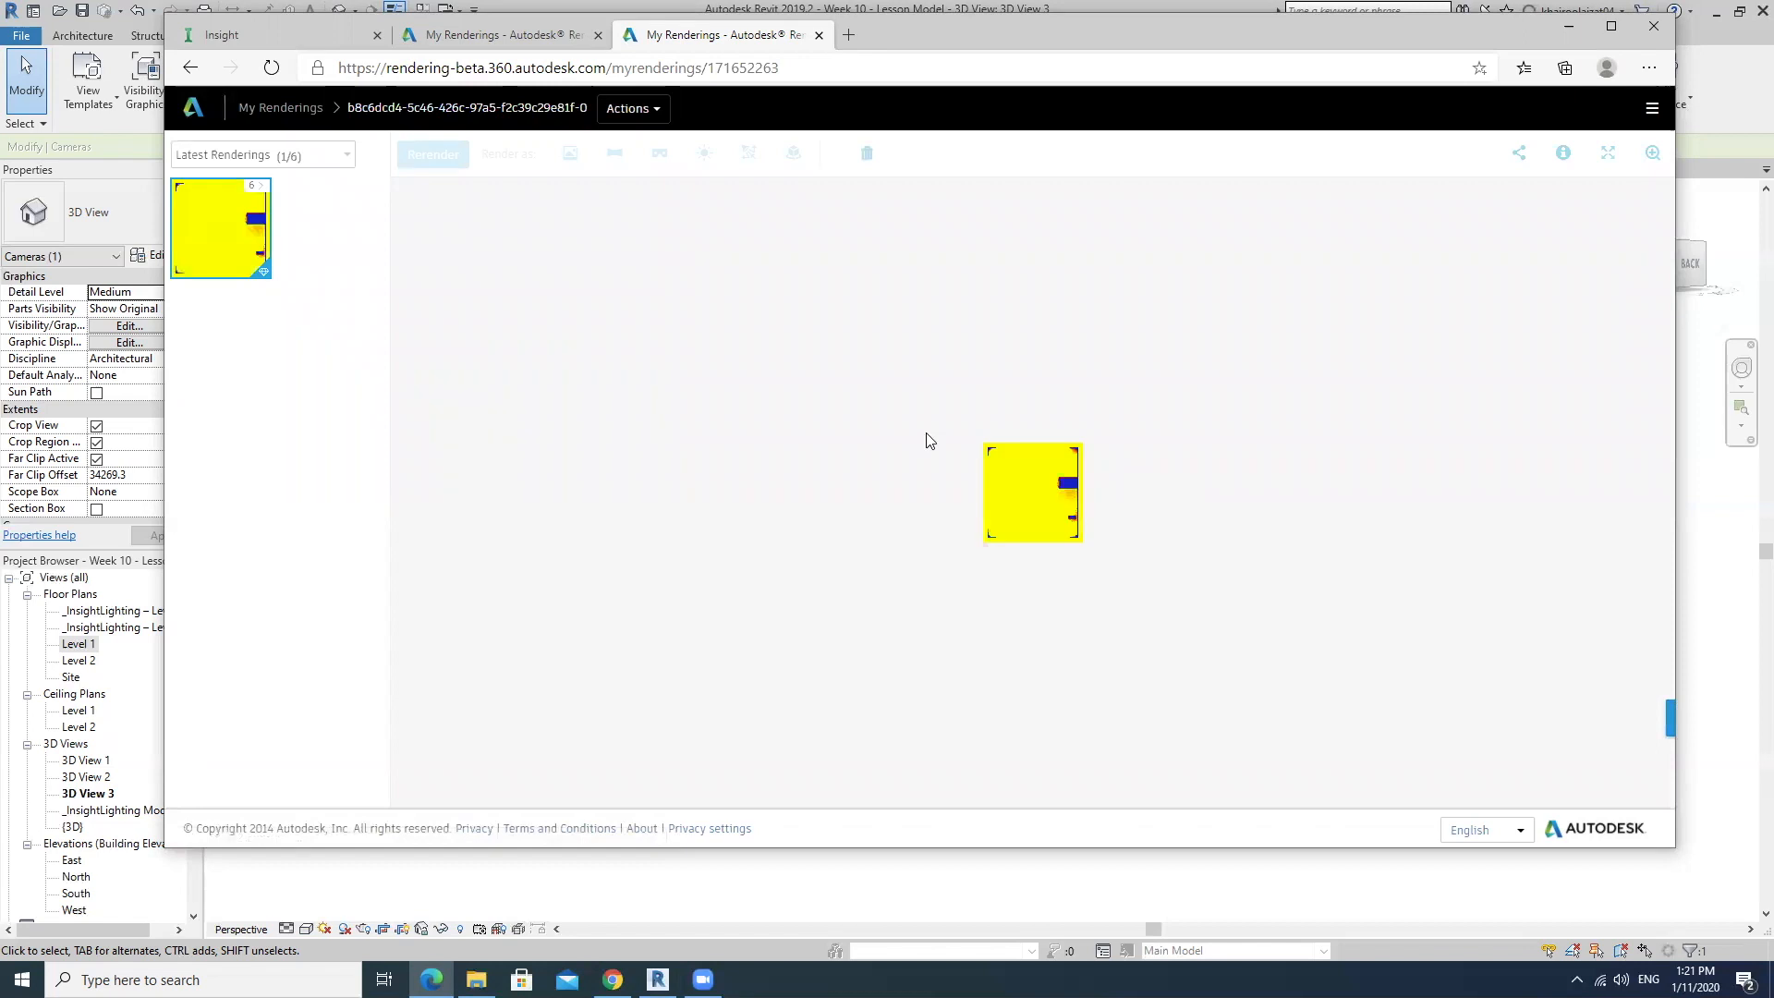
{"action": "left_click", "coordinate": [190, 67]}
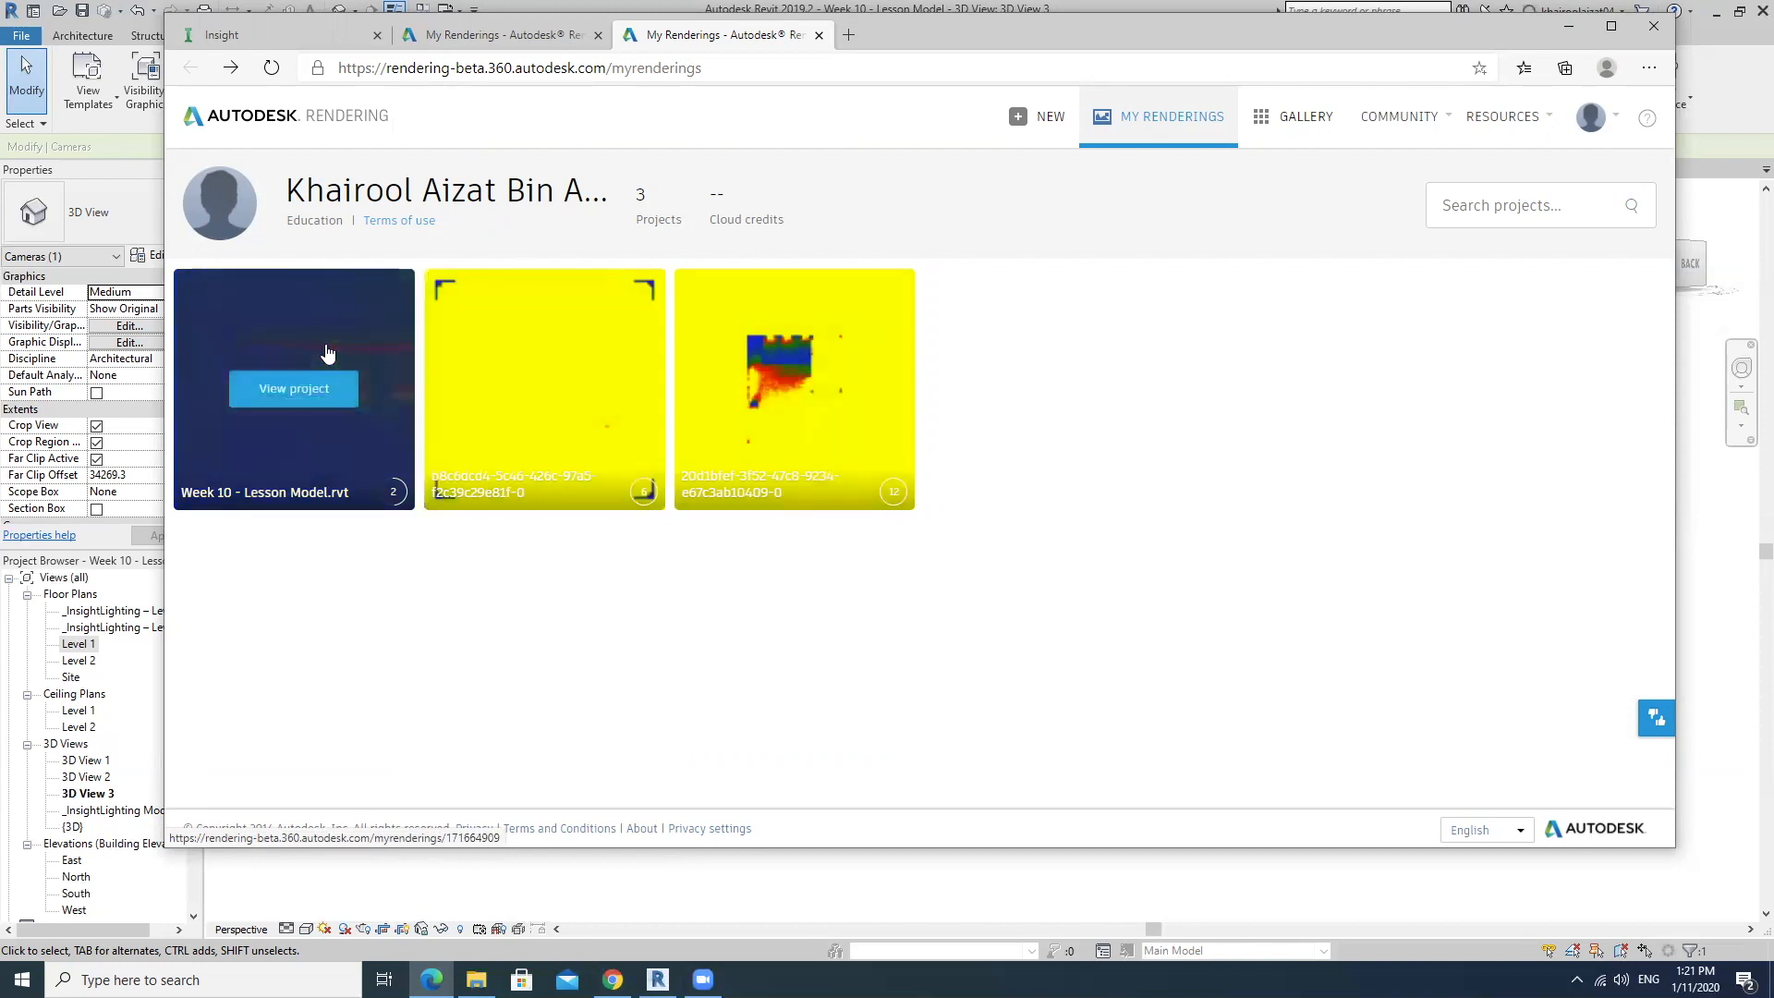
Reopen the Week 10 - Lesson Model.rvt project and examine its finished interior illuminance rendering and lux legend again.
{"action": "left_click", "coordinate": [365, 386]}
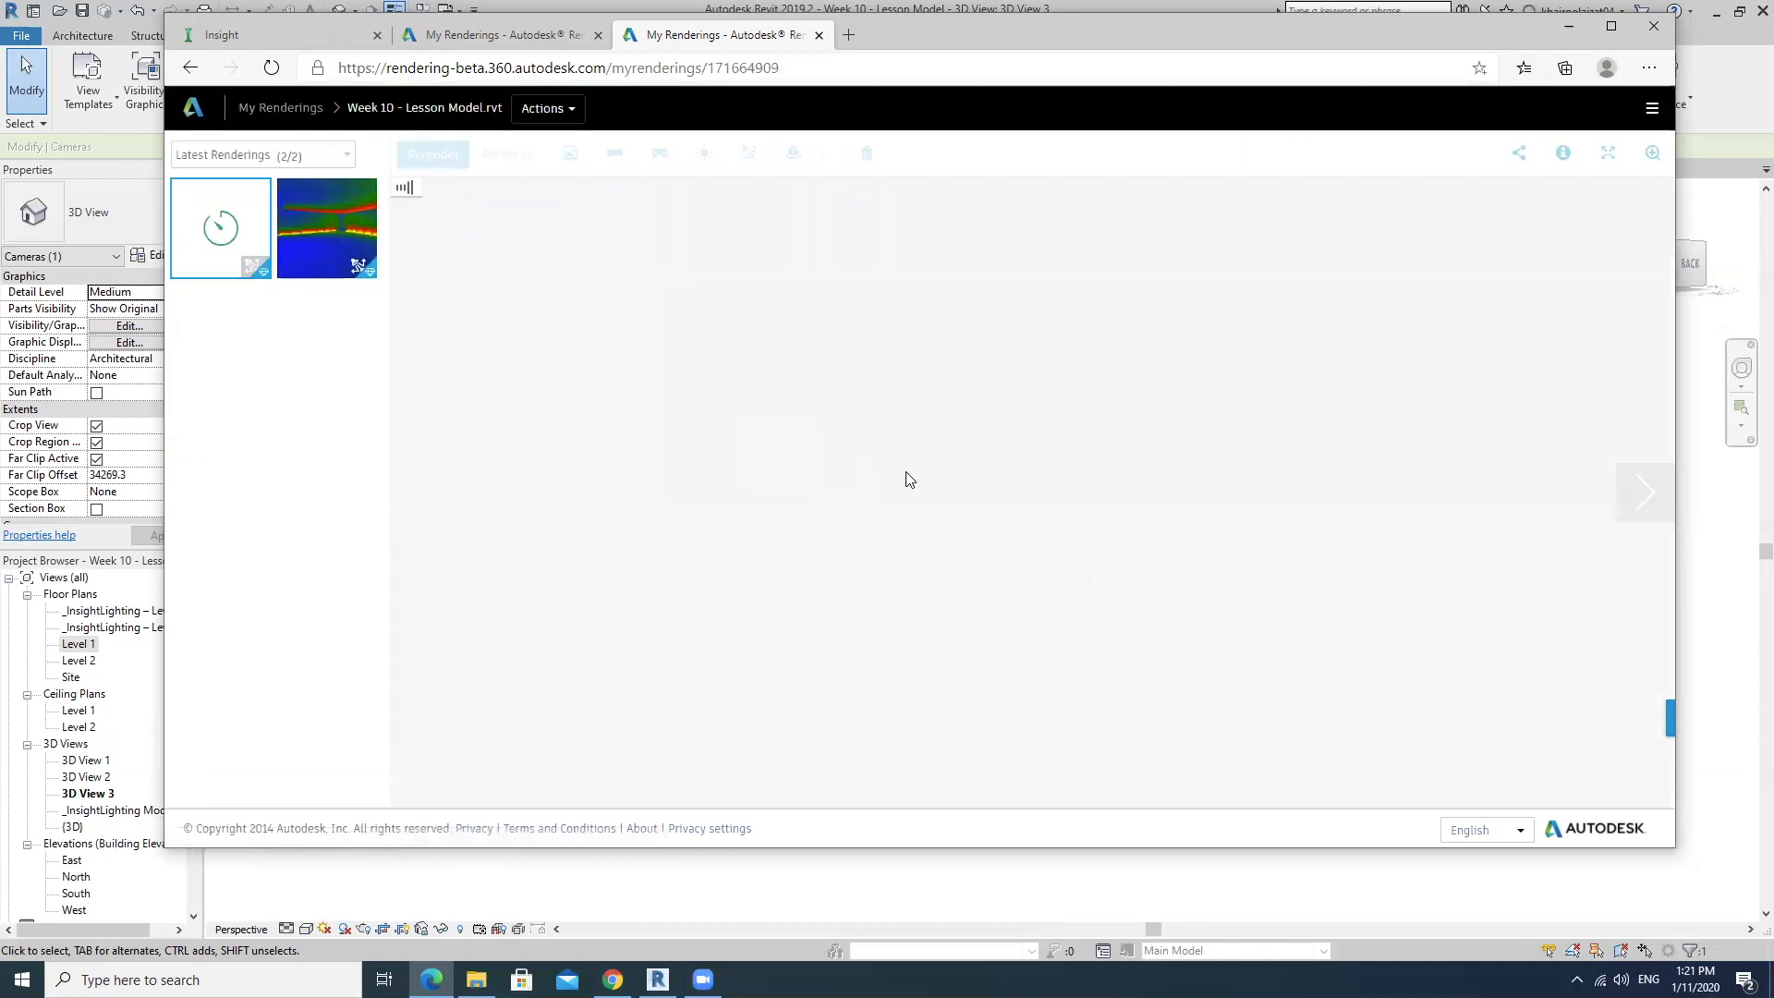
{"action": "left_click", "coordinate": [341, 223]}
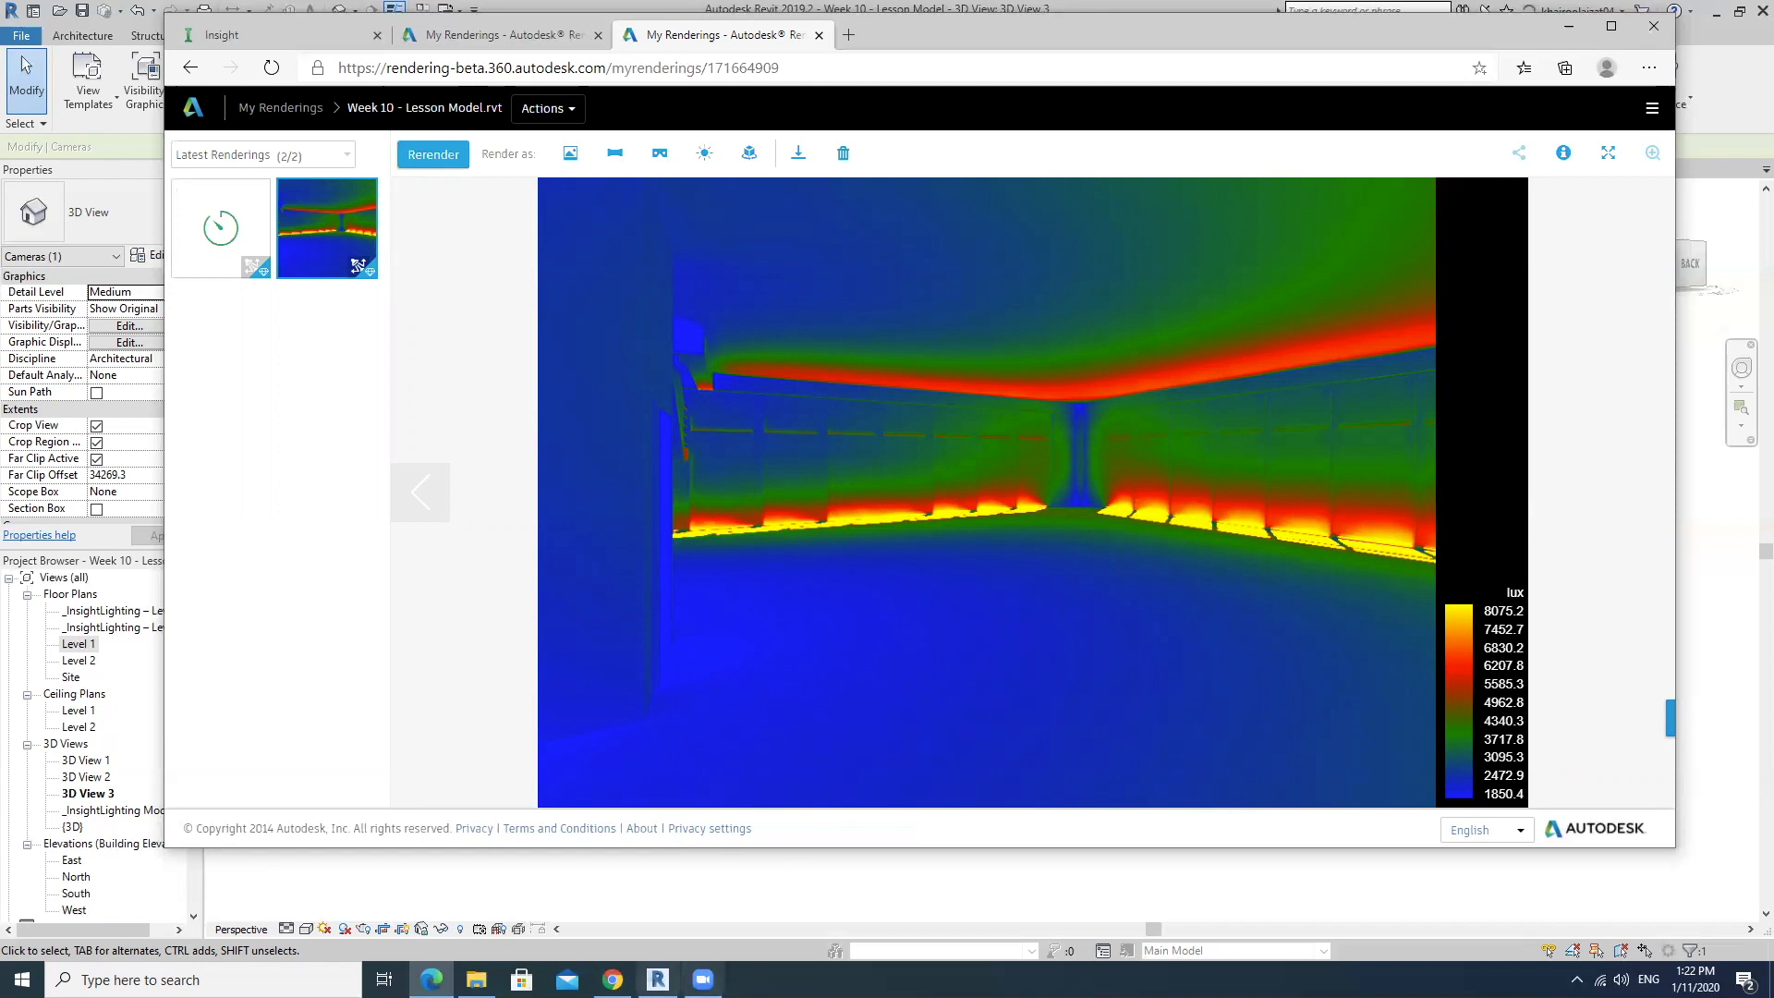
{"action": "left_click", "coordinate": [703, 979]}
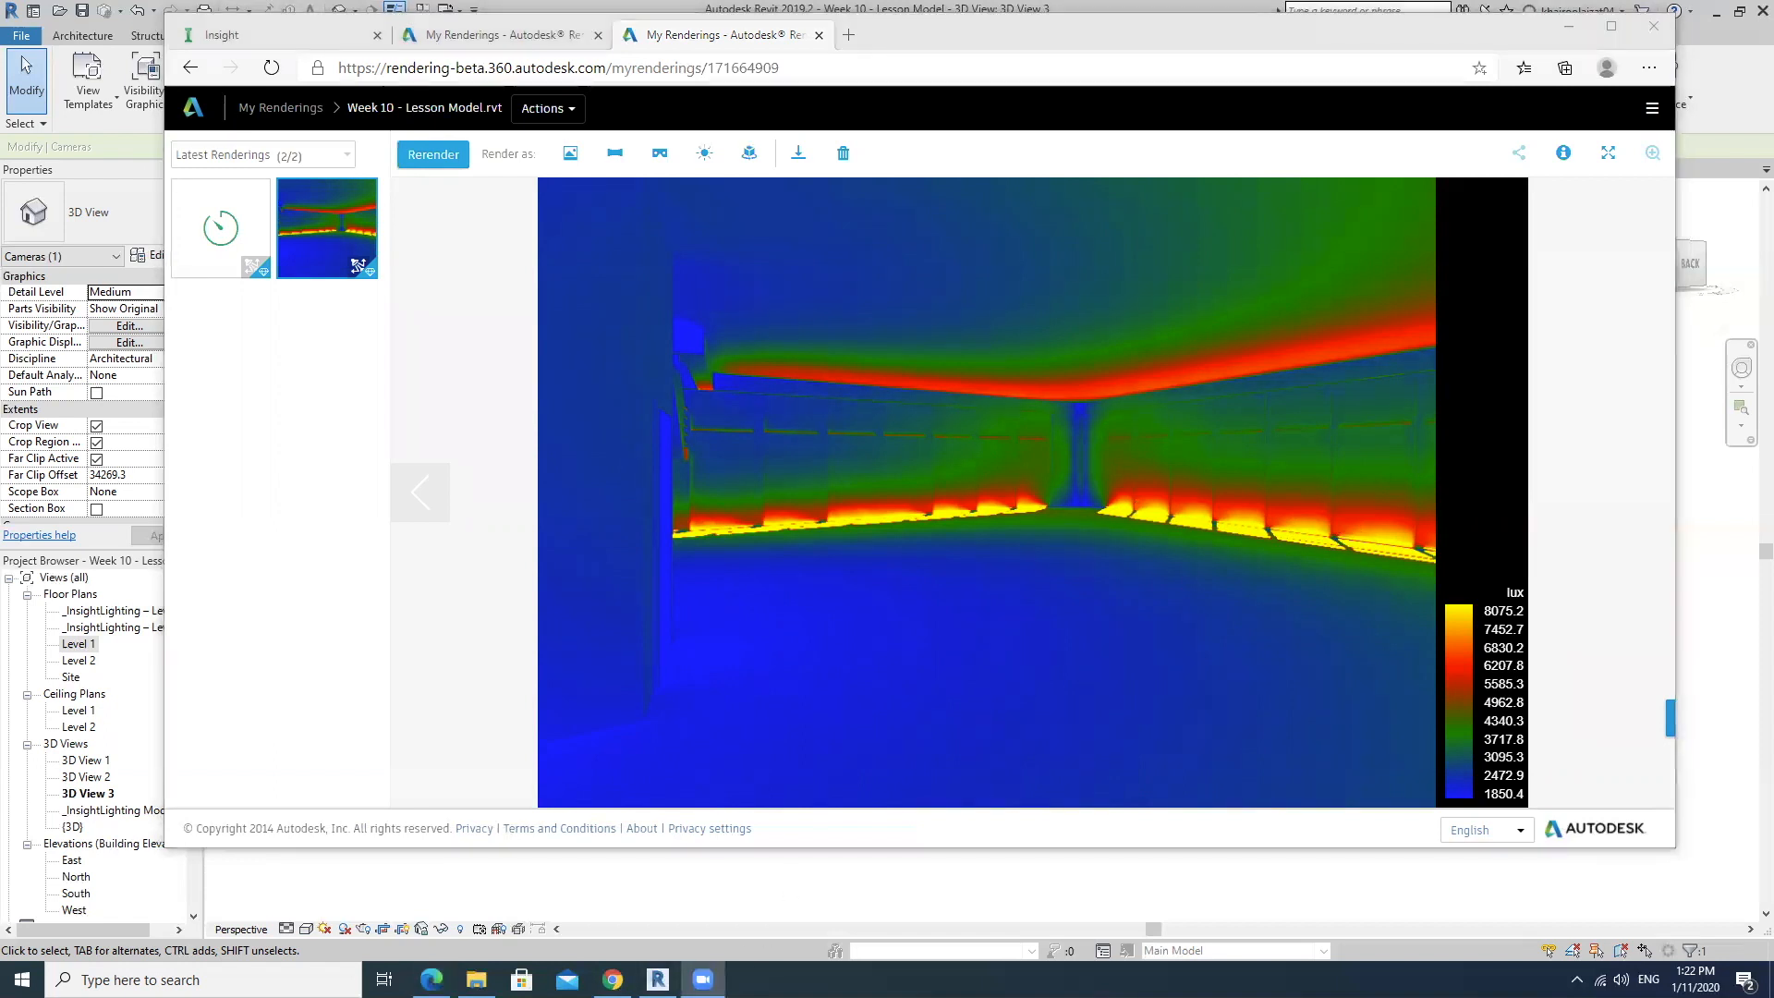